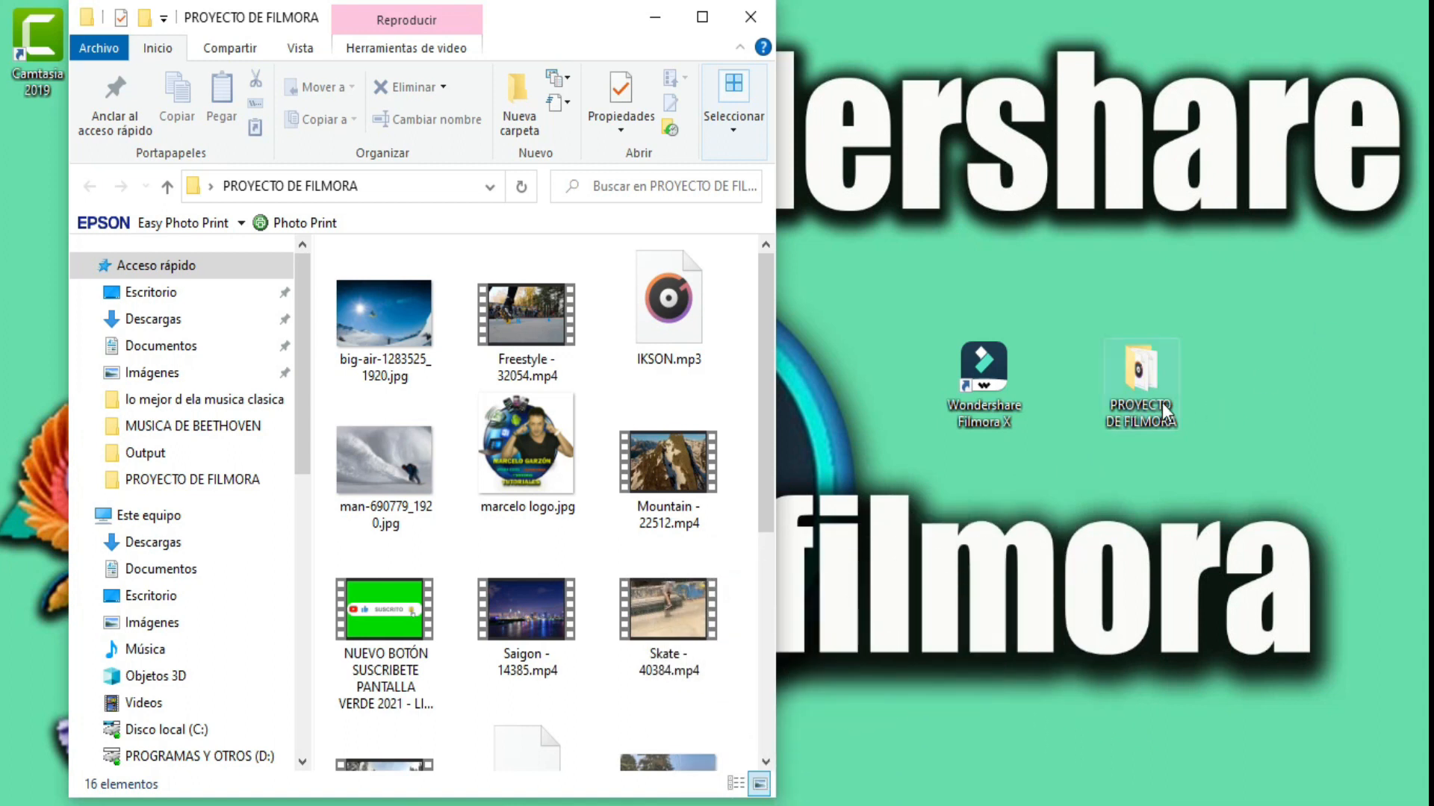
- Close the file folder, launch Wondershare Filmora X and create a new project with the 16:9 (Panorámica) aspect ratio
left_click(750, 16)
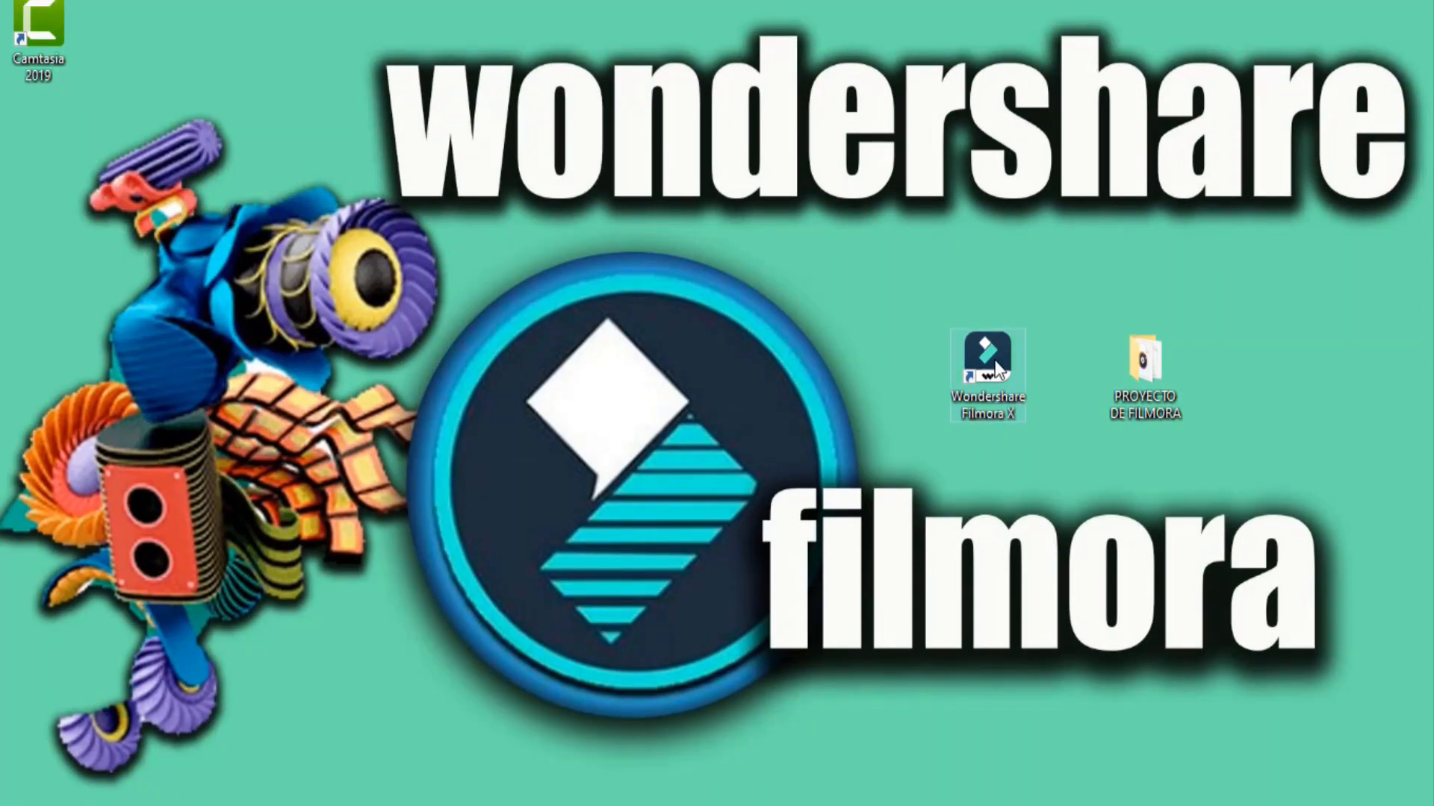
double_click(995, 364)
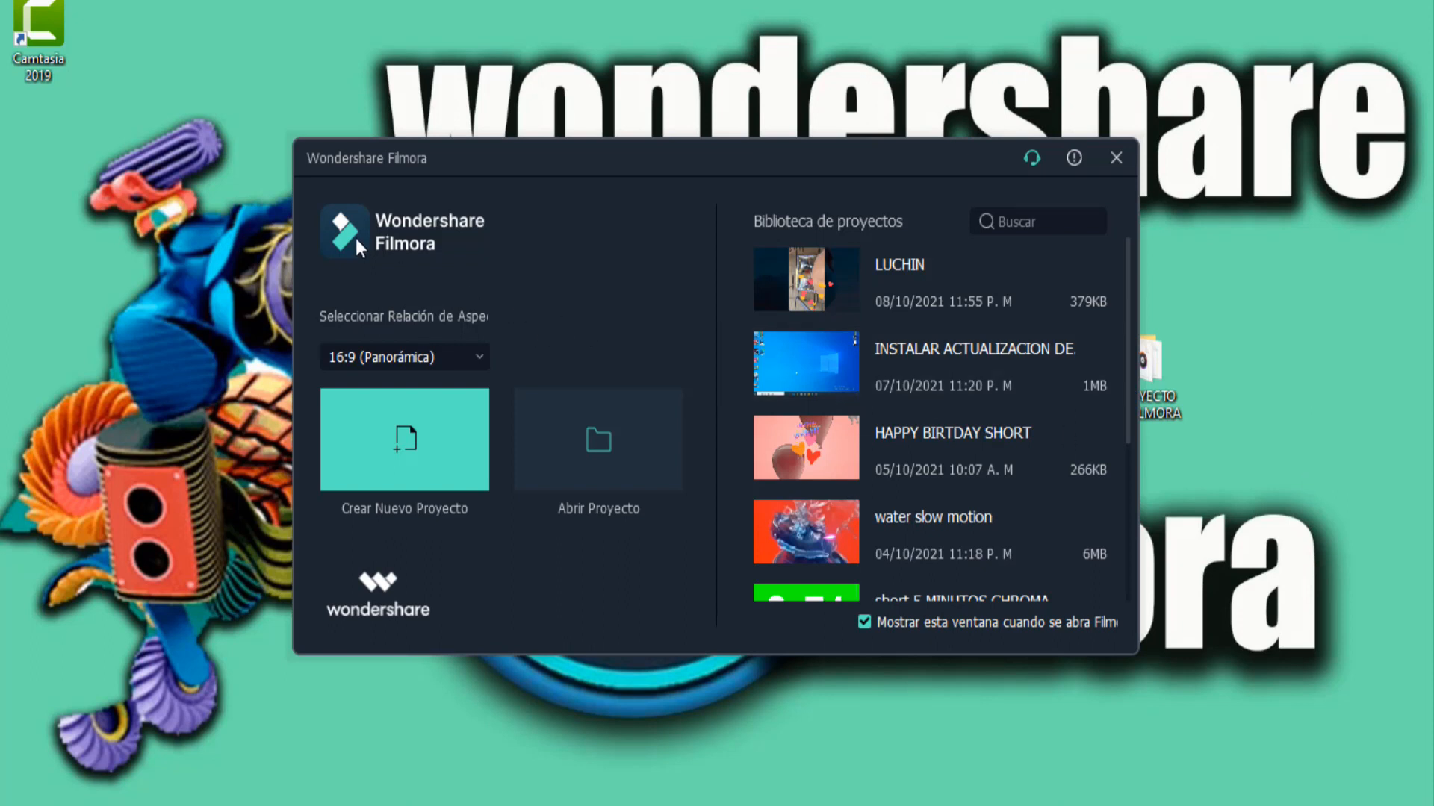
left_click(480, 352)
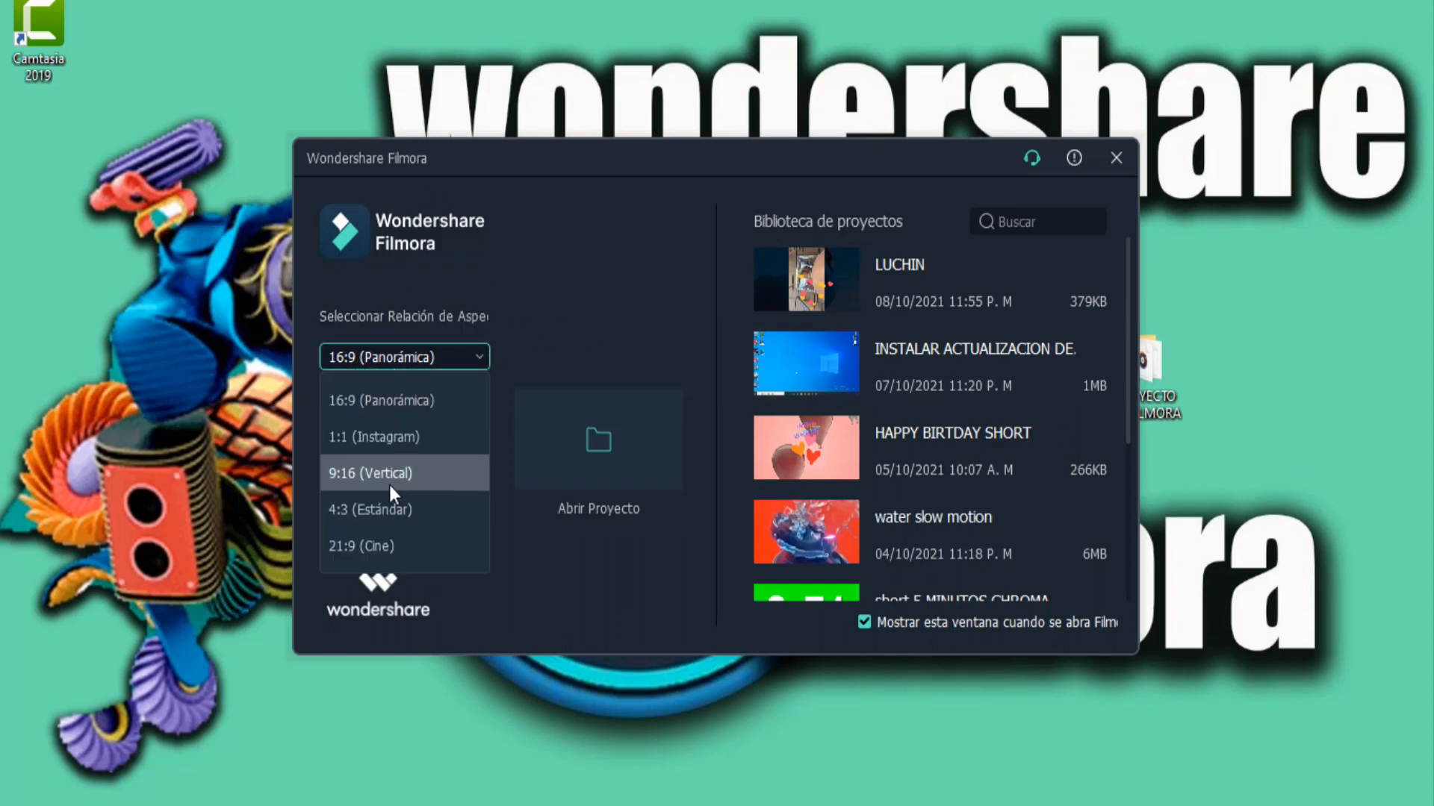
left_click(388, 401)
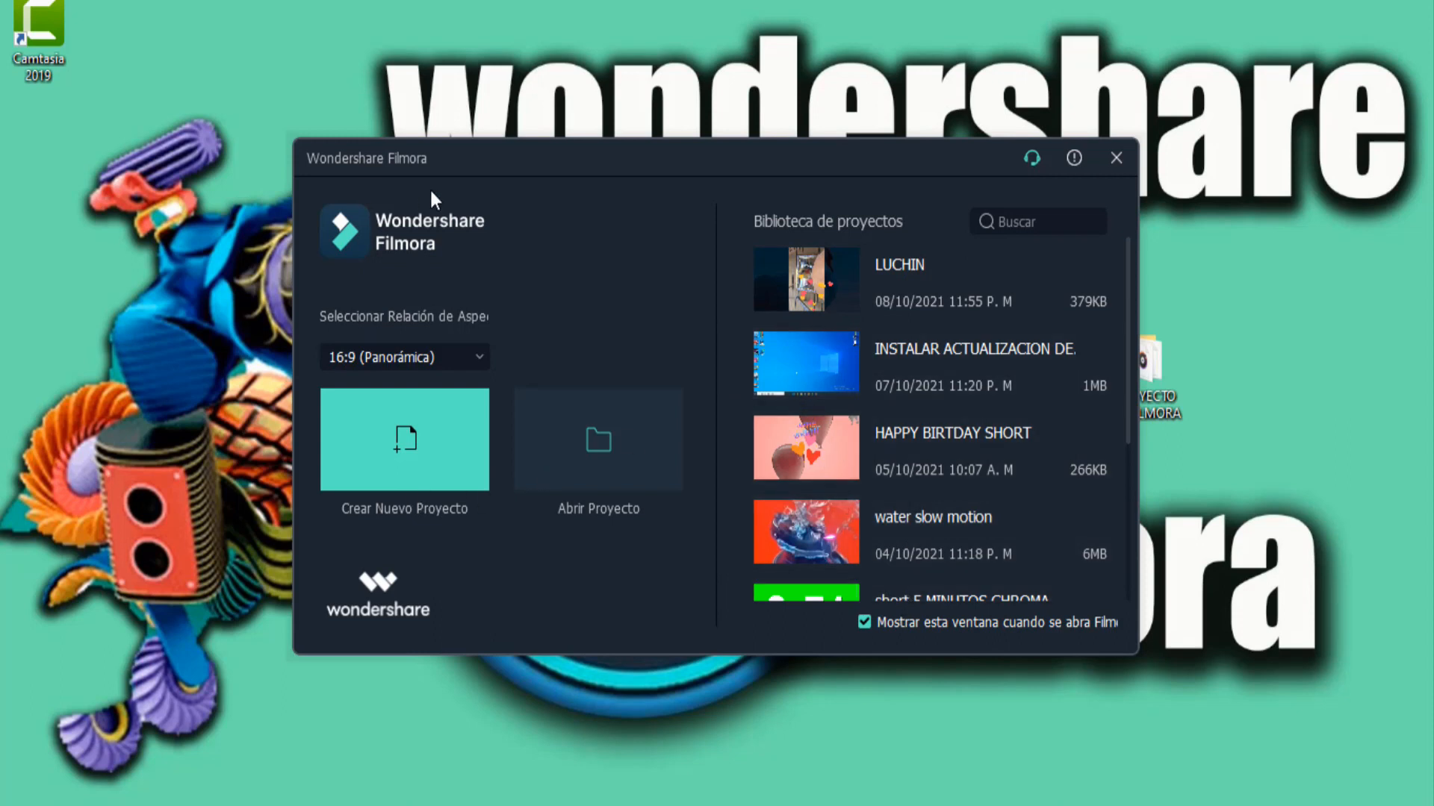
left_click(481, 351)
left_click(388, 400)
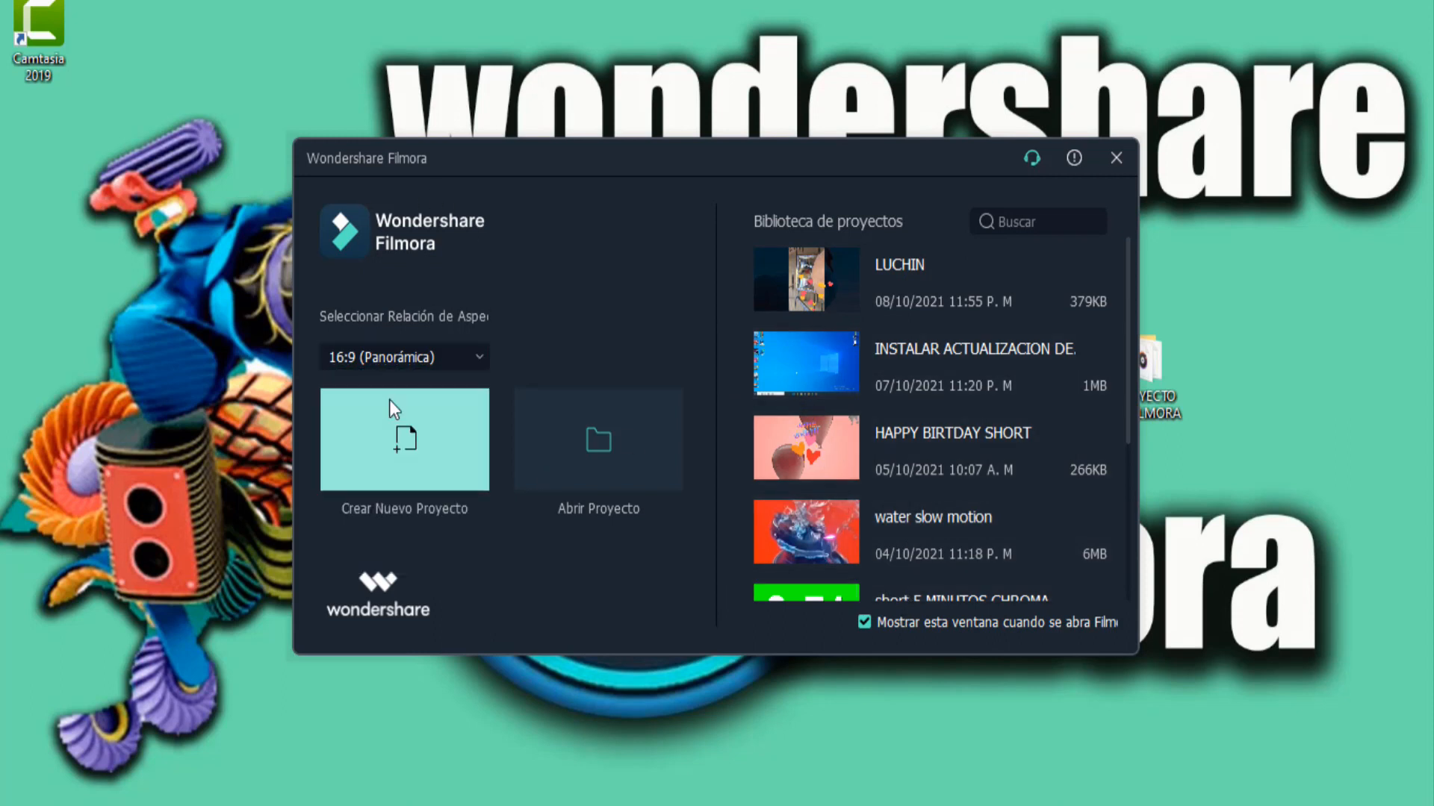
left_click(417, 448)
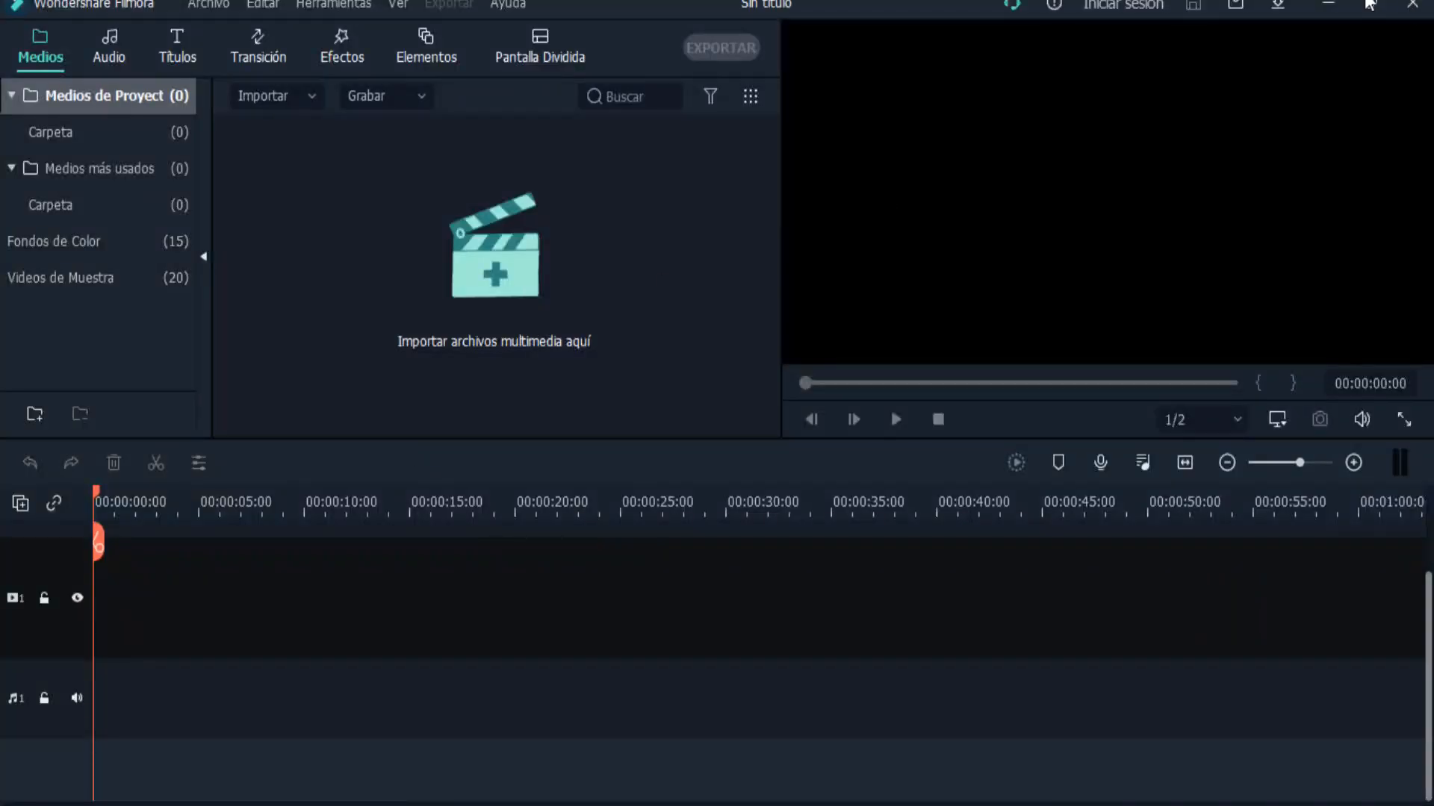
left_click(1337, 3)
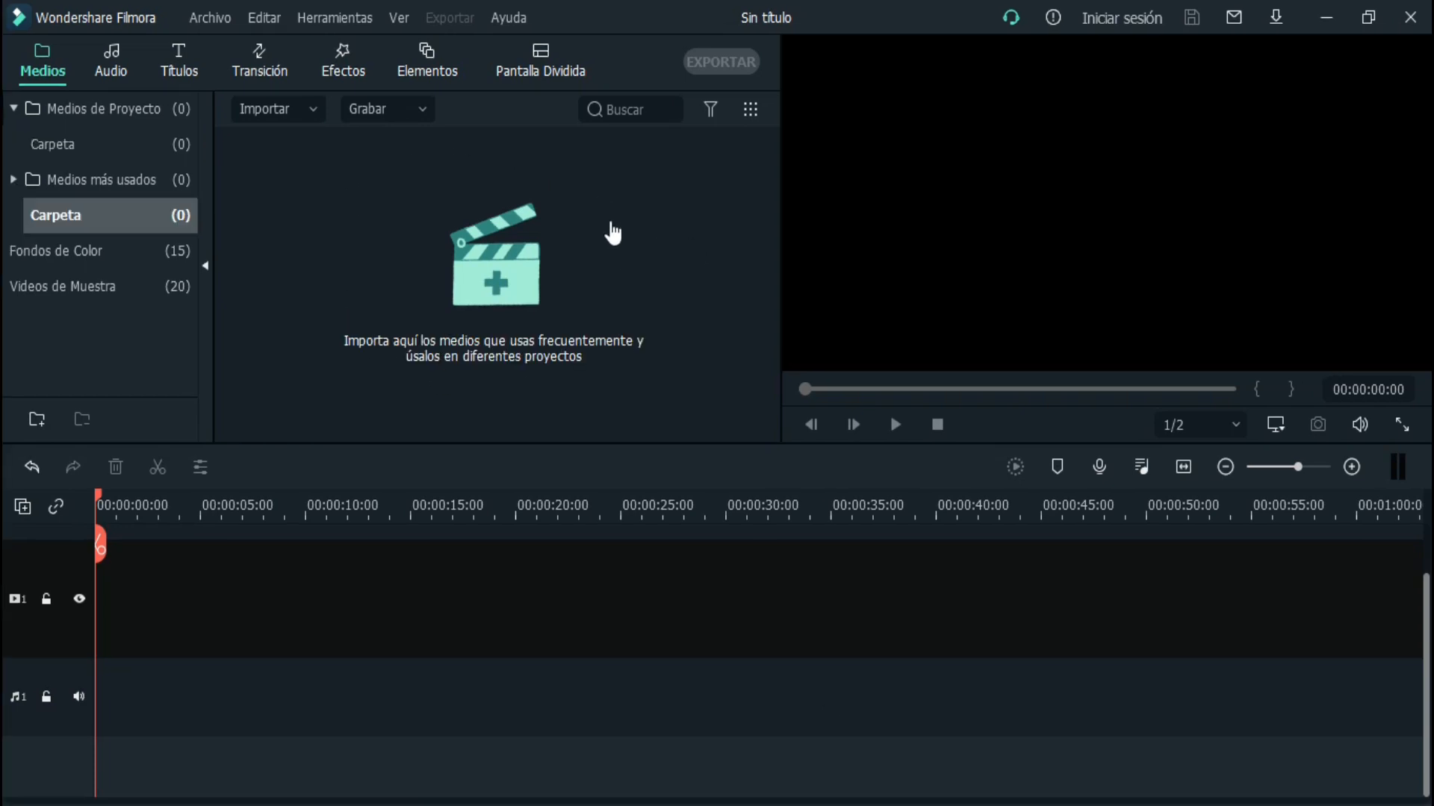
left_click(1326, 16)
double_click(1153, 381)
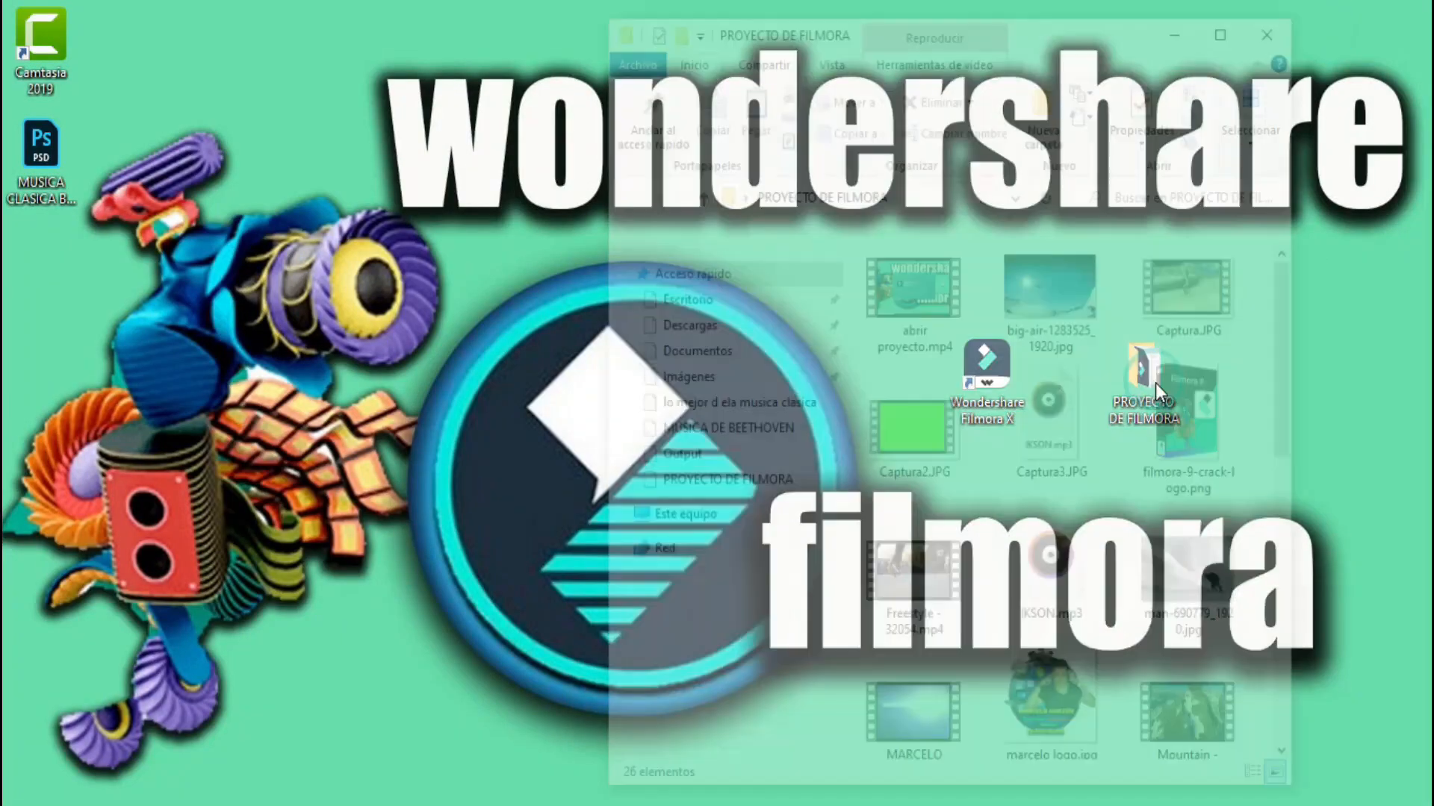
left_click(1278, 25)
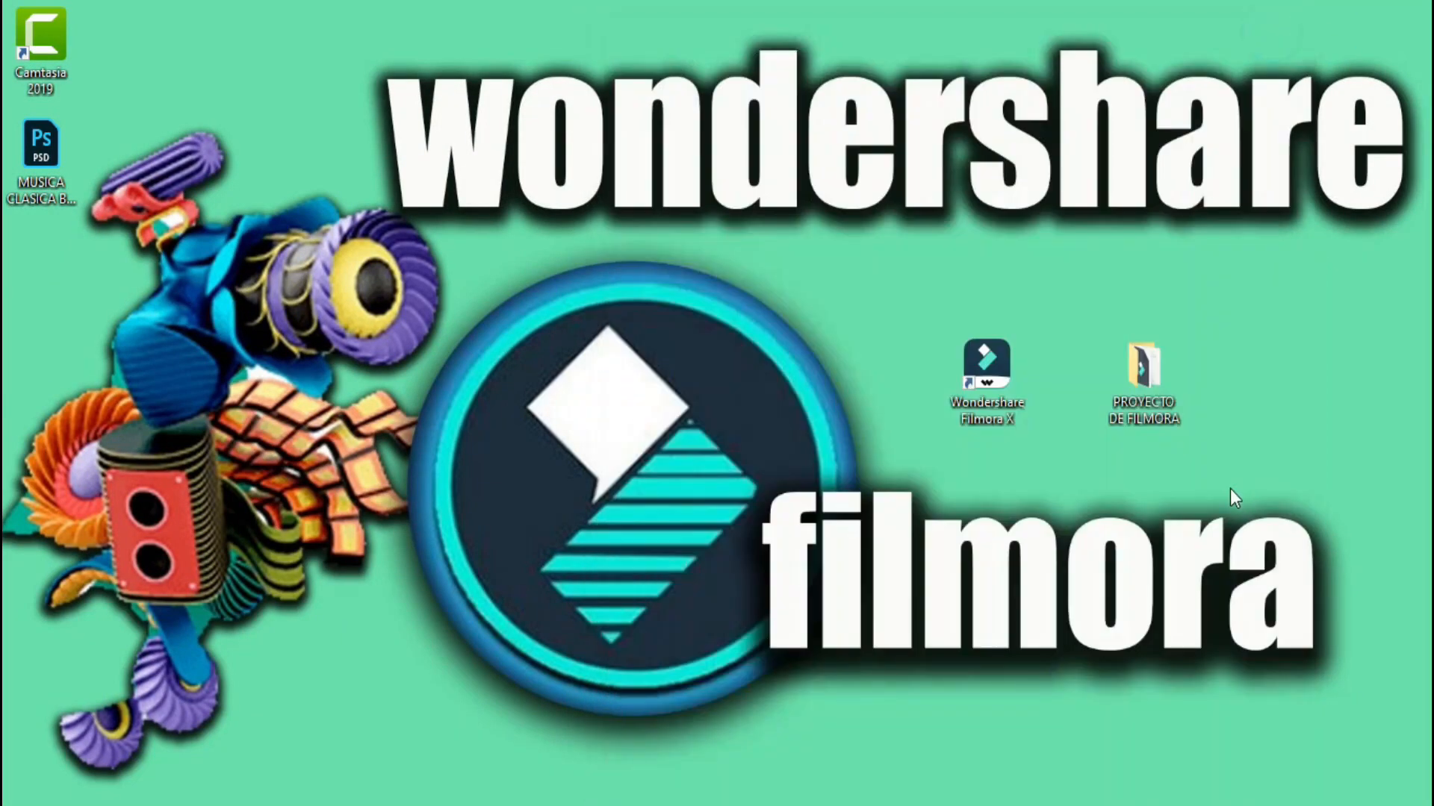
left_click(1015, 804)
left_click(844, 805)
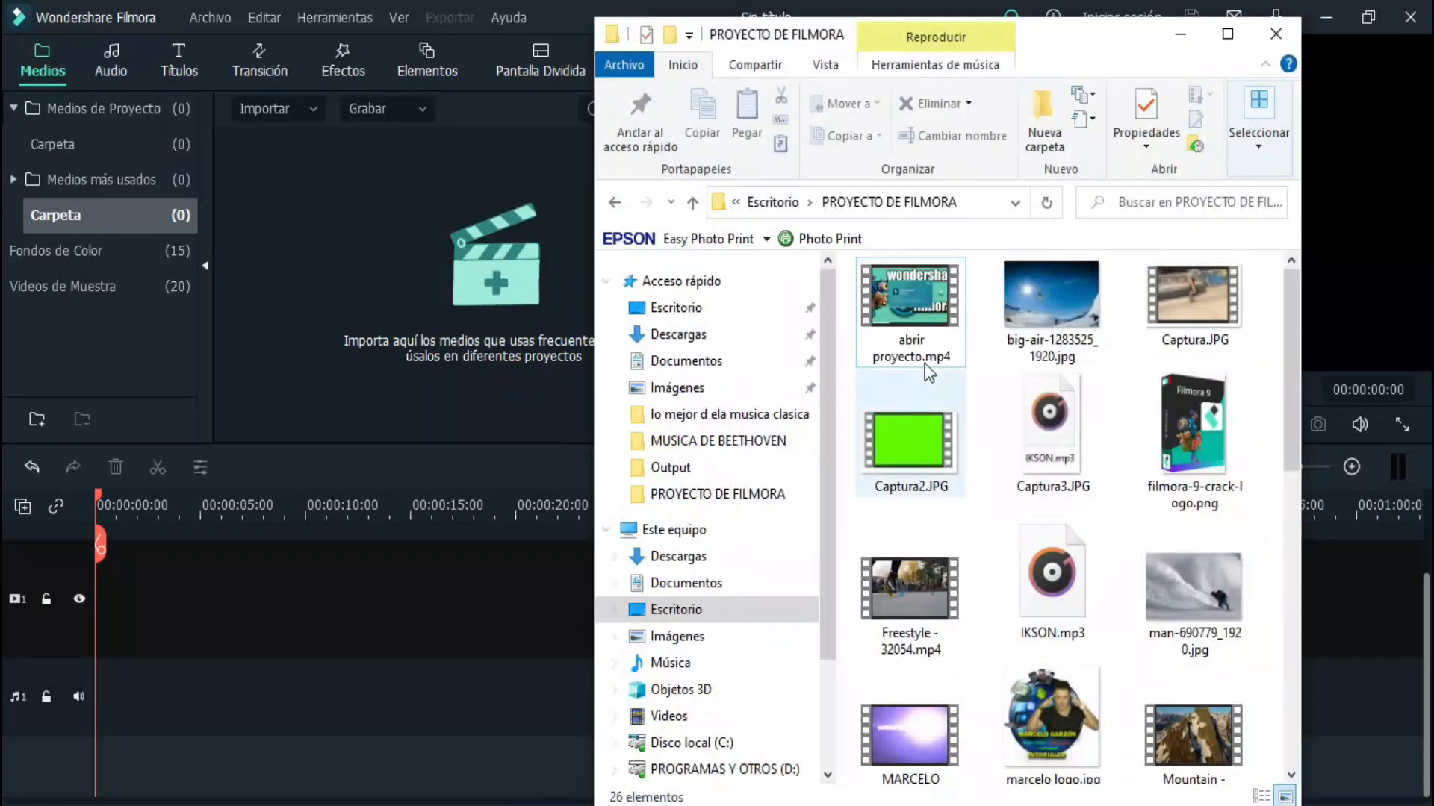
left_click_drag(848, 283, 930, 242)
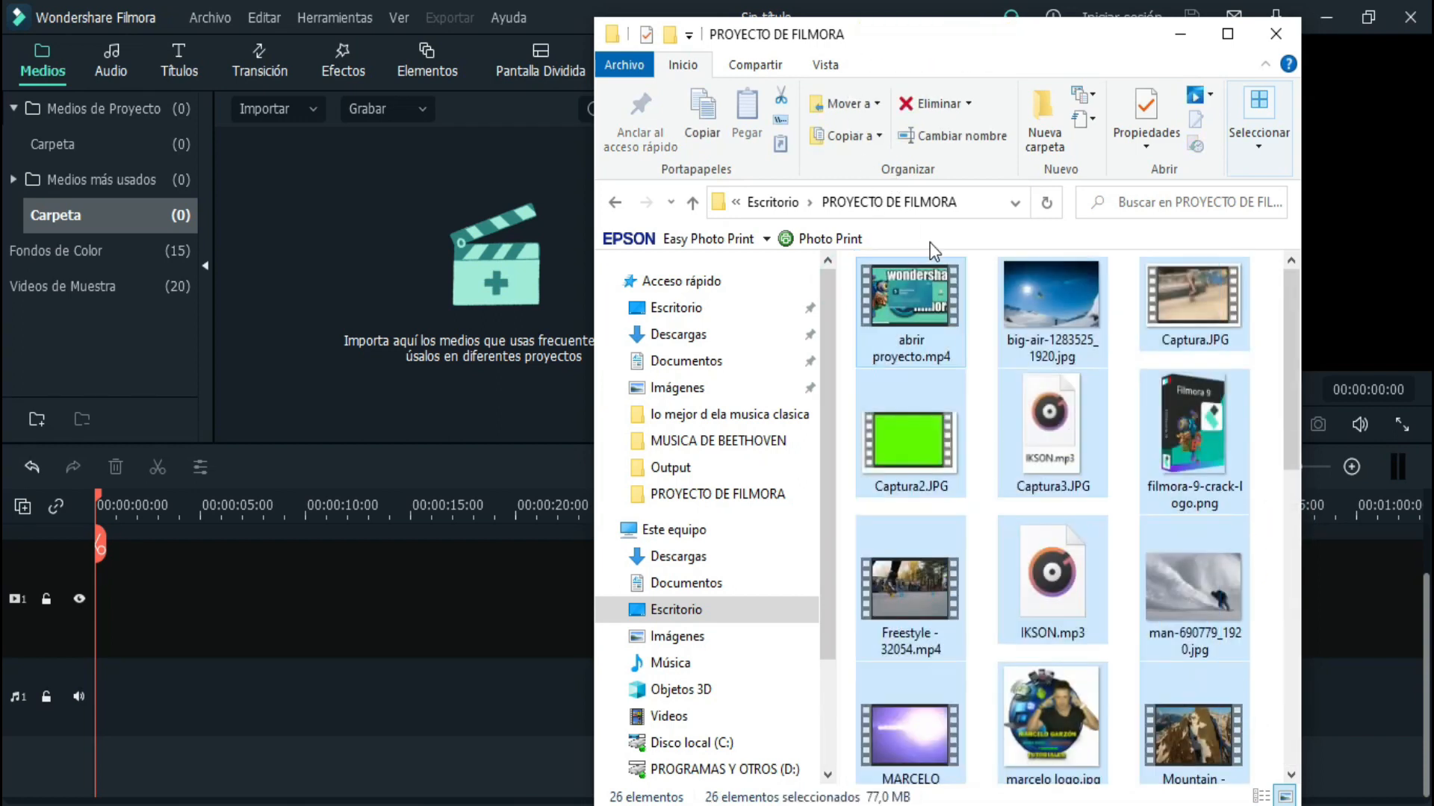
mouse_move(920, 302)
left_mouse_down()
mouse_move(563, 299)
mouse_move(419, 270)
mouse_move(1015, 317)
mouse_move(925, 306)
left_mouse_up()
left_click(925, 306)
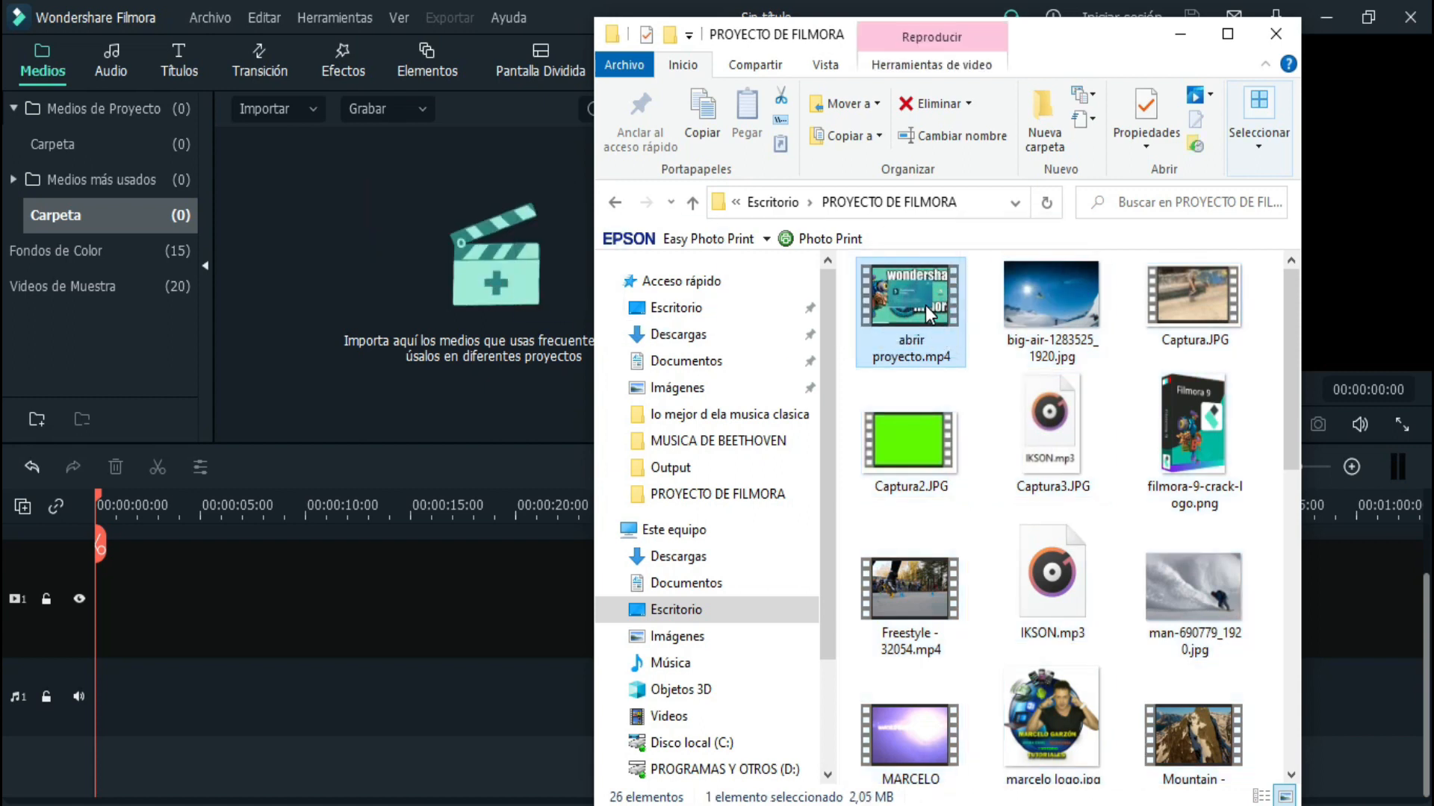
key("ctrl+a")
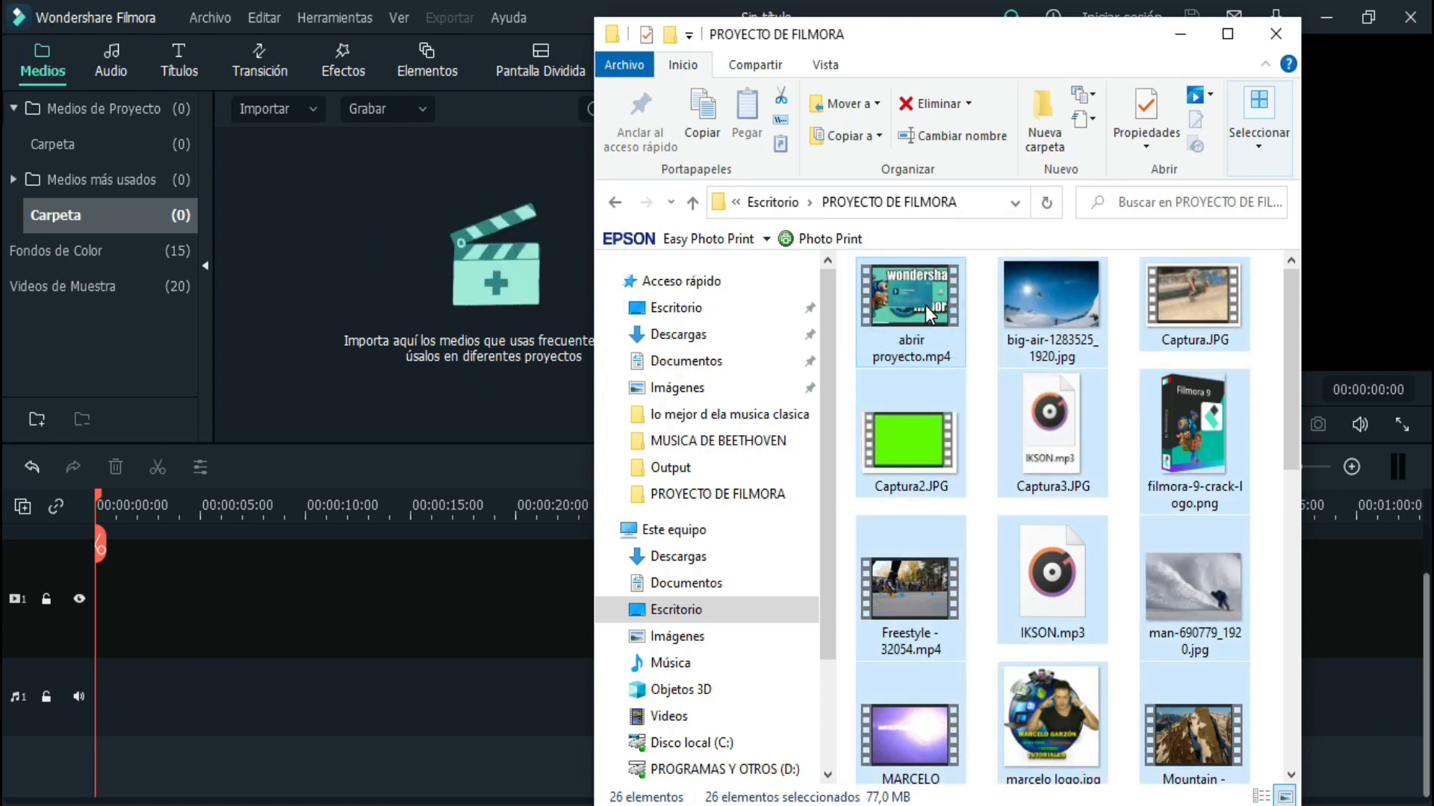
left_click_drag(925, 306, 845, 334)
left_click(1275, 34)
- Import all files from the desktop folder PROYECTO DE FILMORA into the Carpeta folder under Medios más usados
left_click(507, 274)
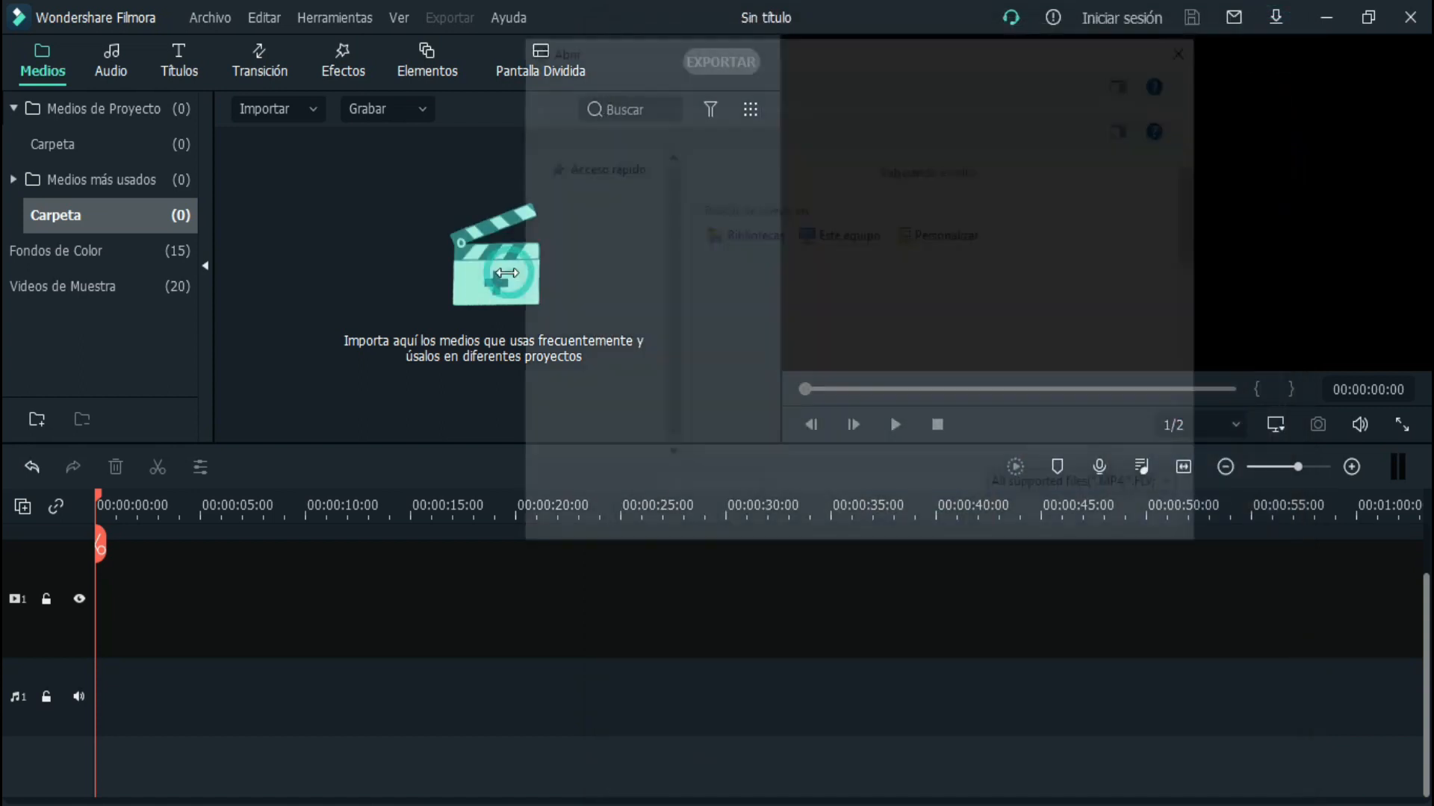
left_click(586, 200)
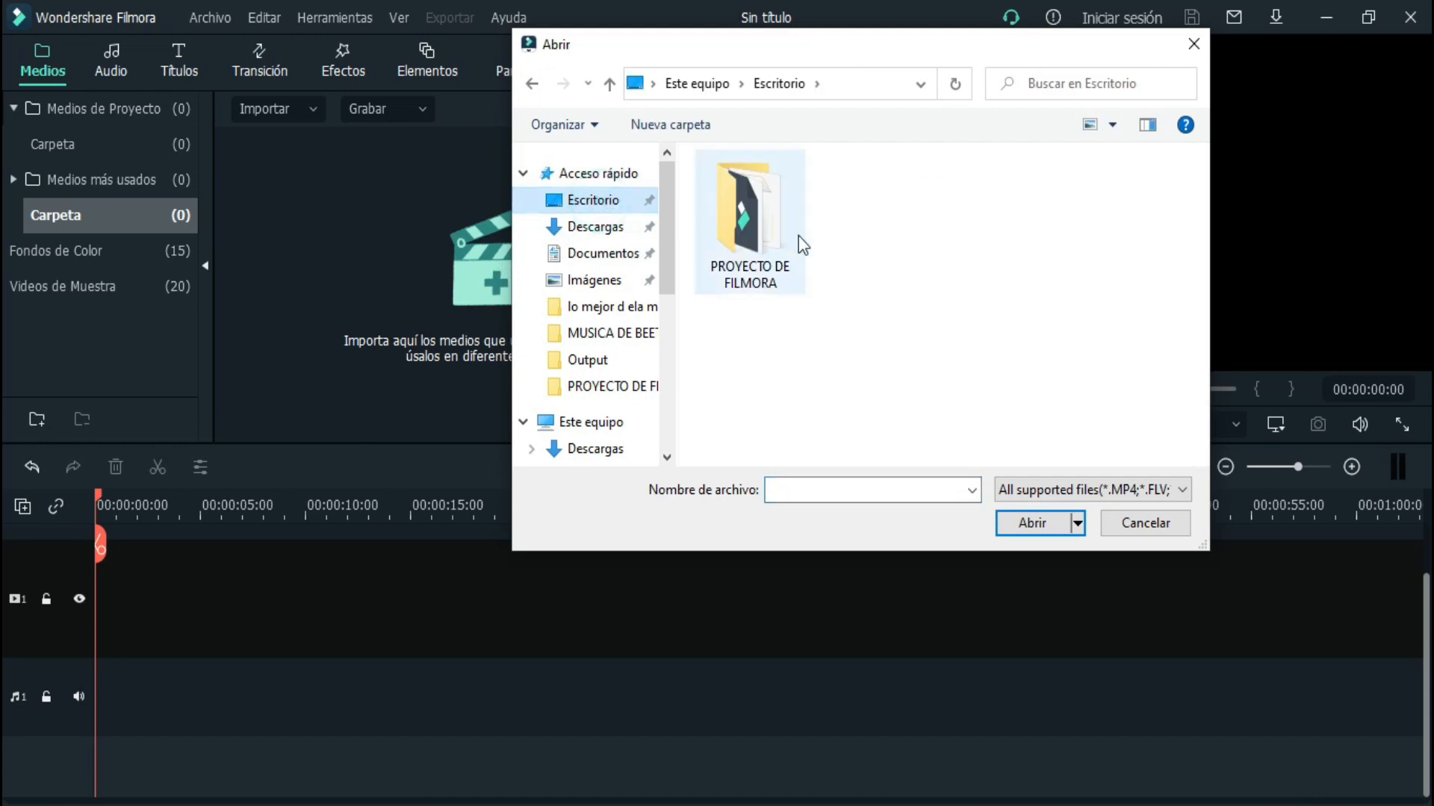
double_click(763, 227)
left_click(761, 216)
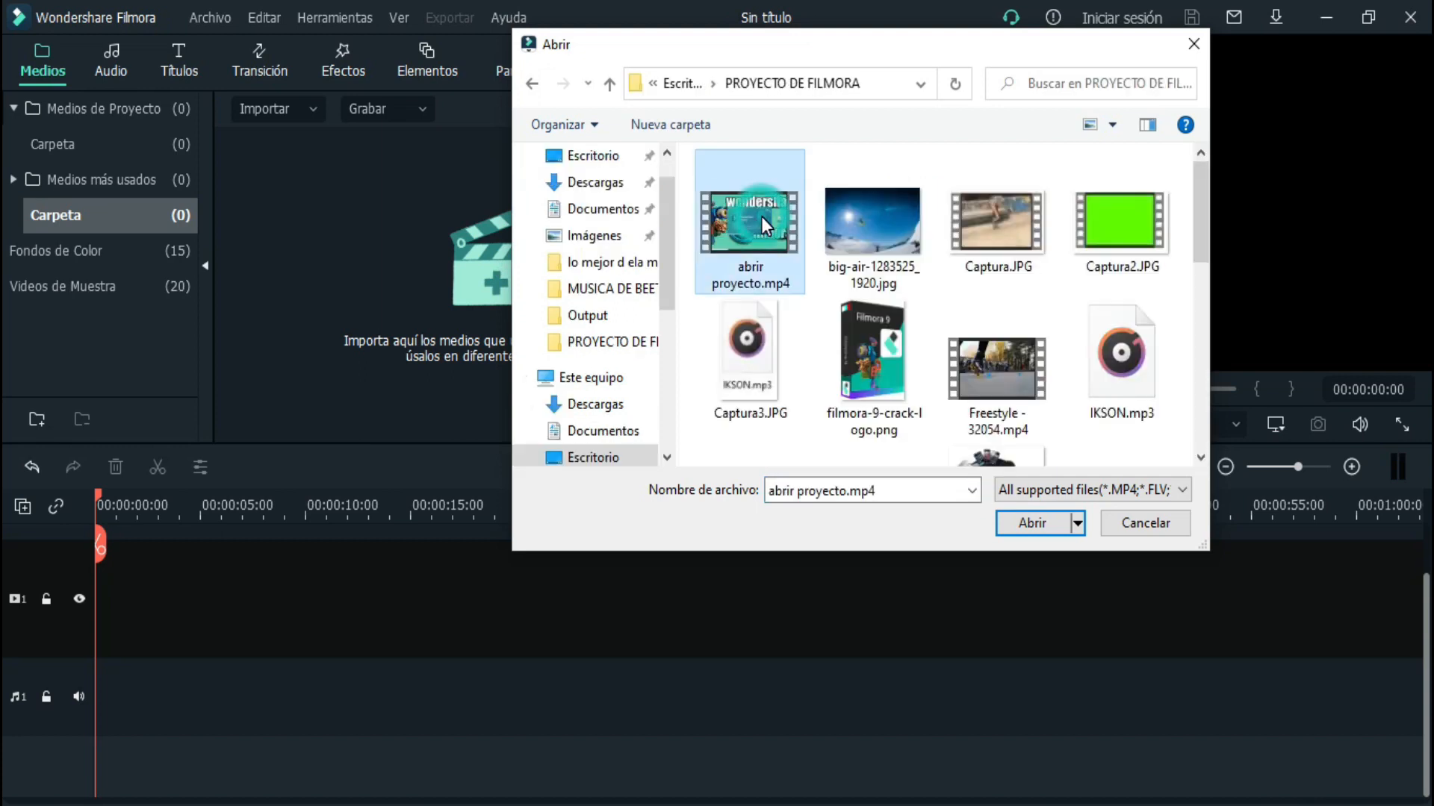
key("ctrl+a")
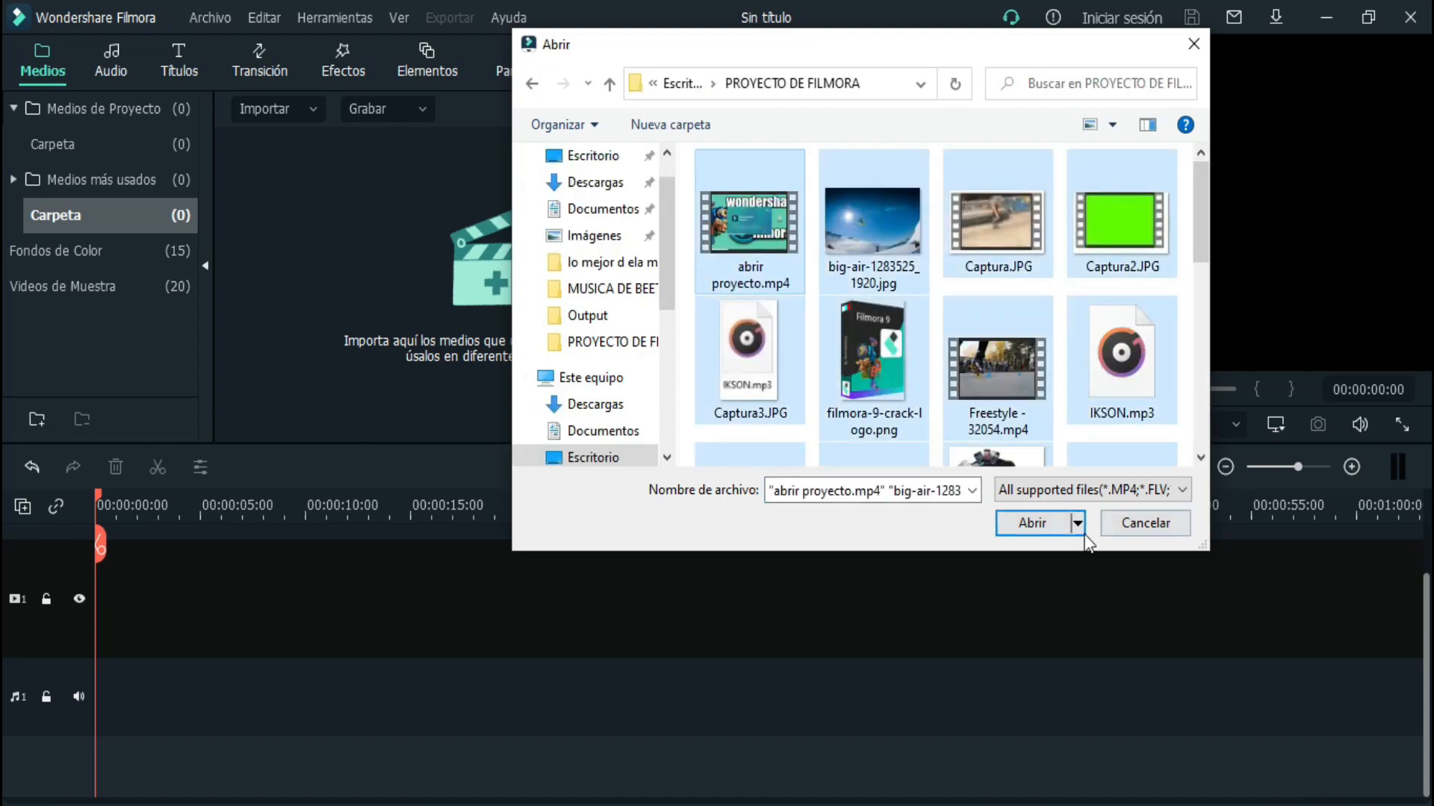
left_click(1036, 524)
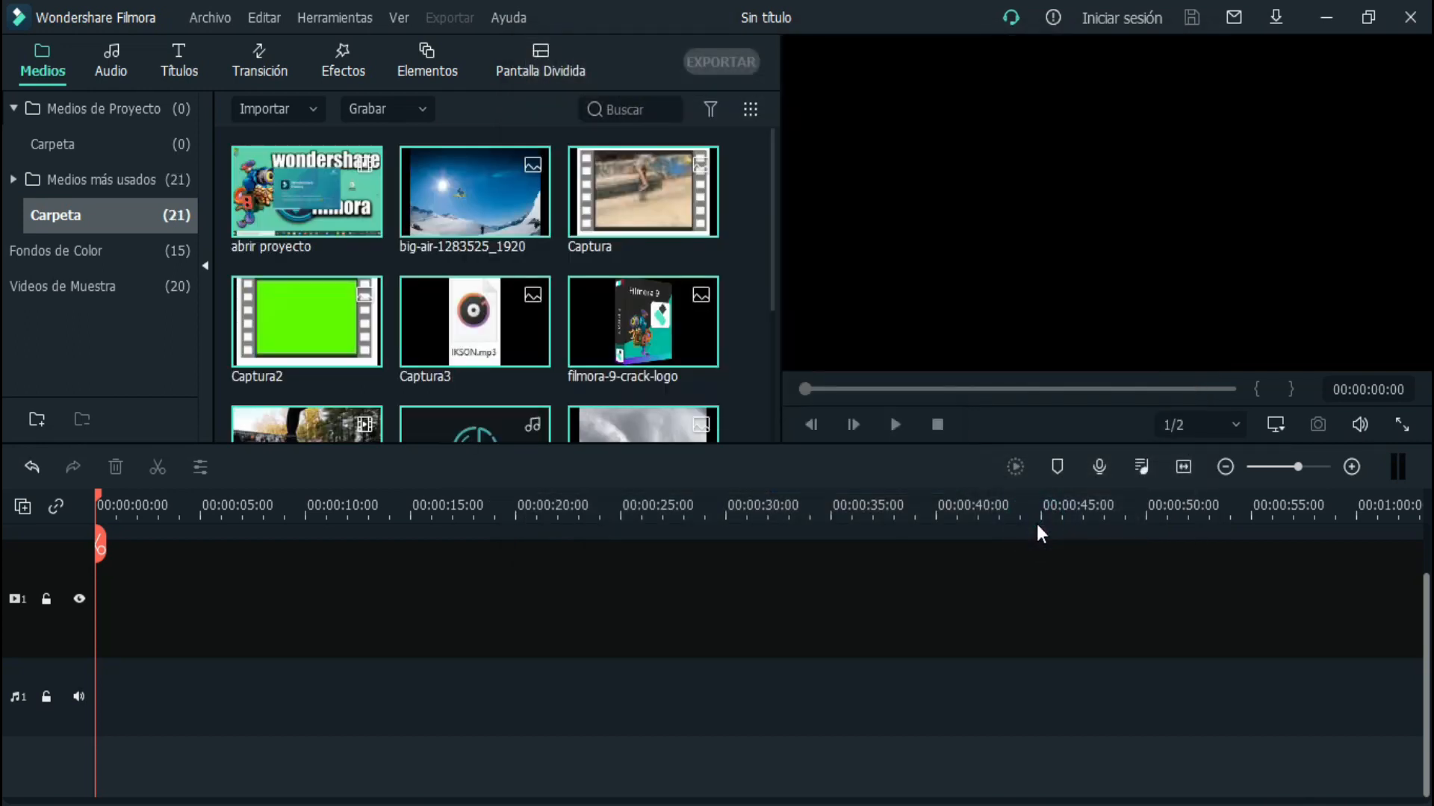
- Delete all the imported files from the Carpeta folder under Medios más usados
scroll(420, 217, "down", 6)
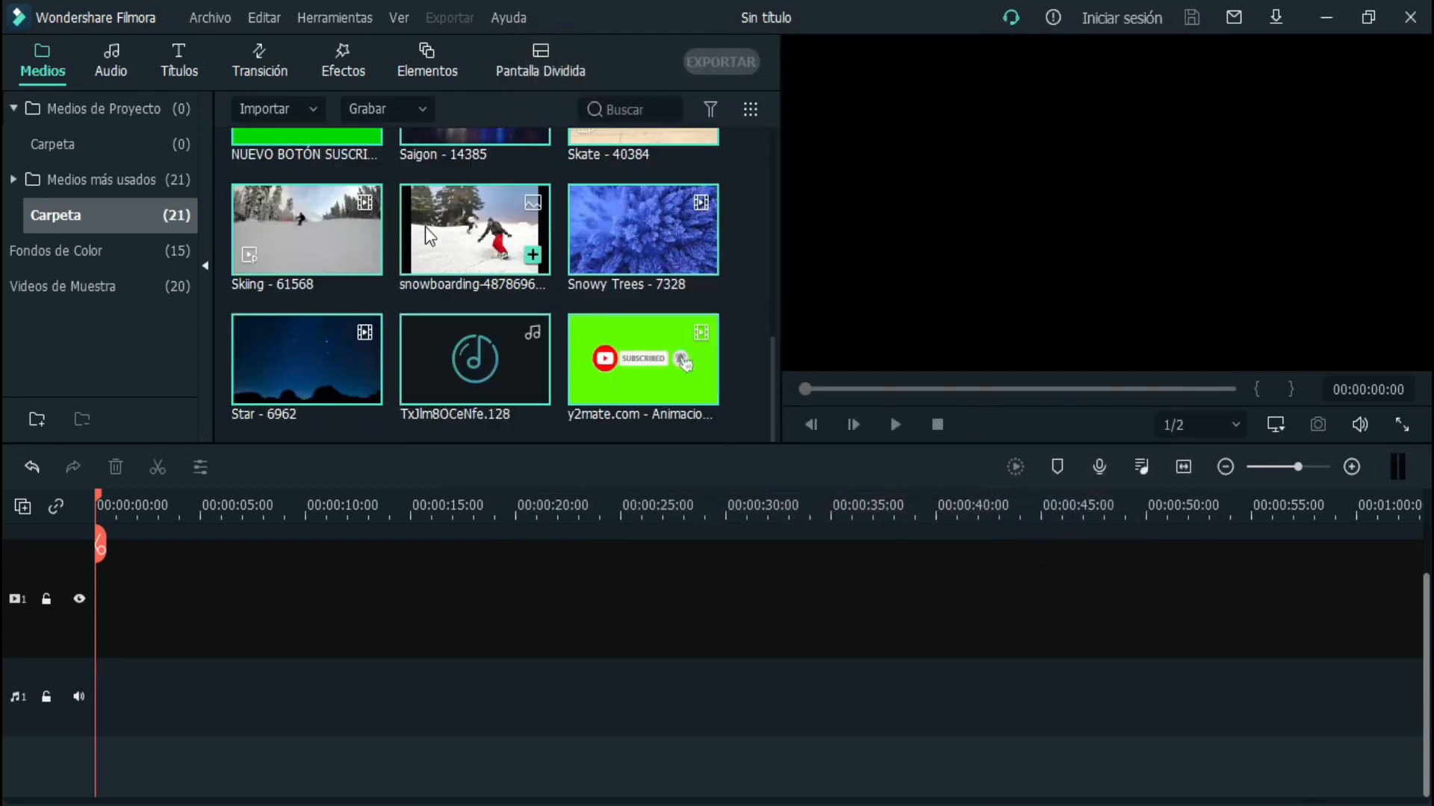
scroll(432, 257, "up", 6)
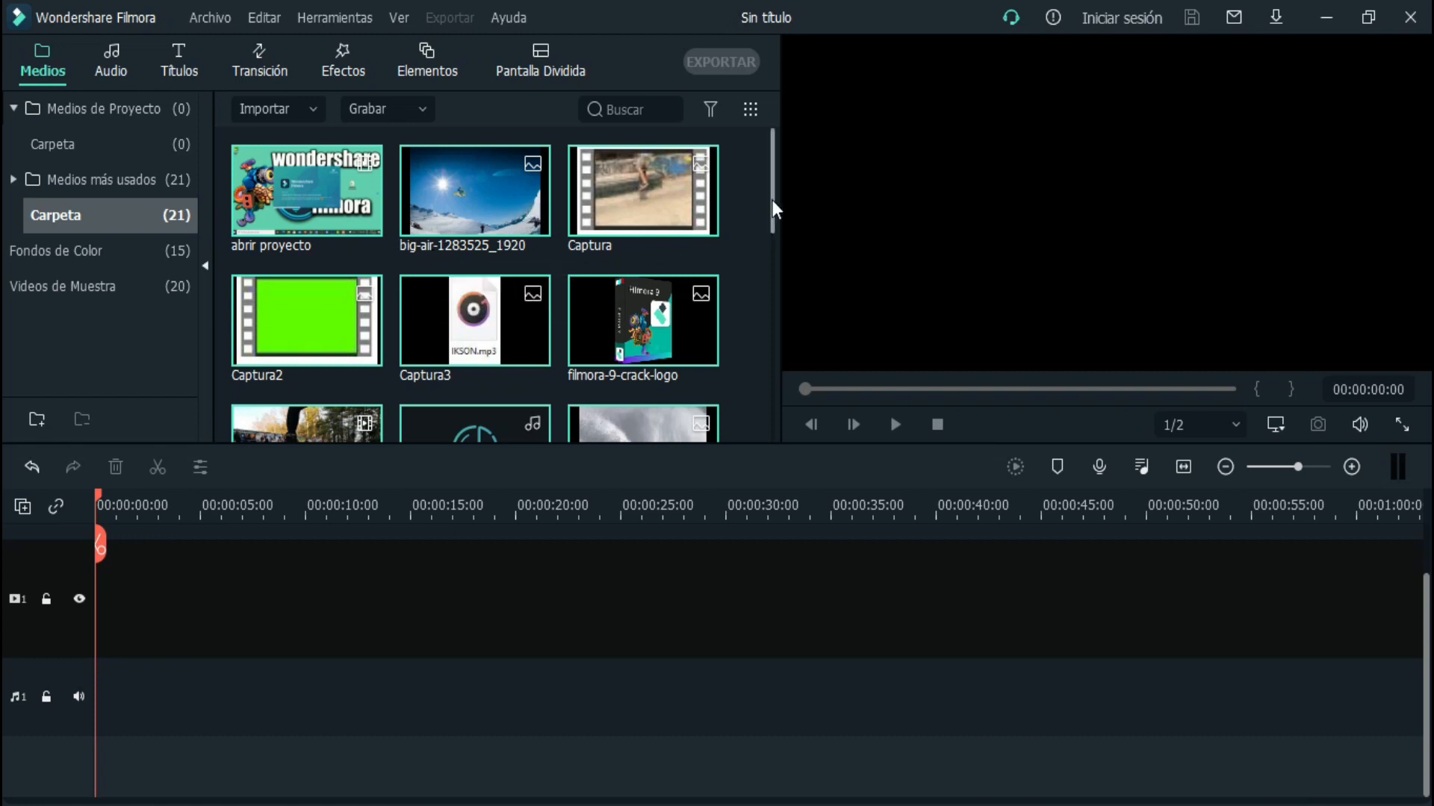
left_click_drag(773, 177, 253, 605)
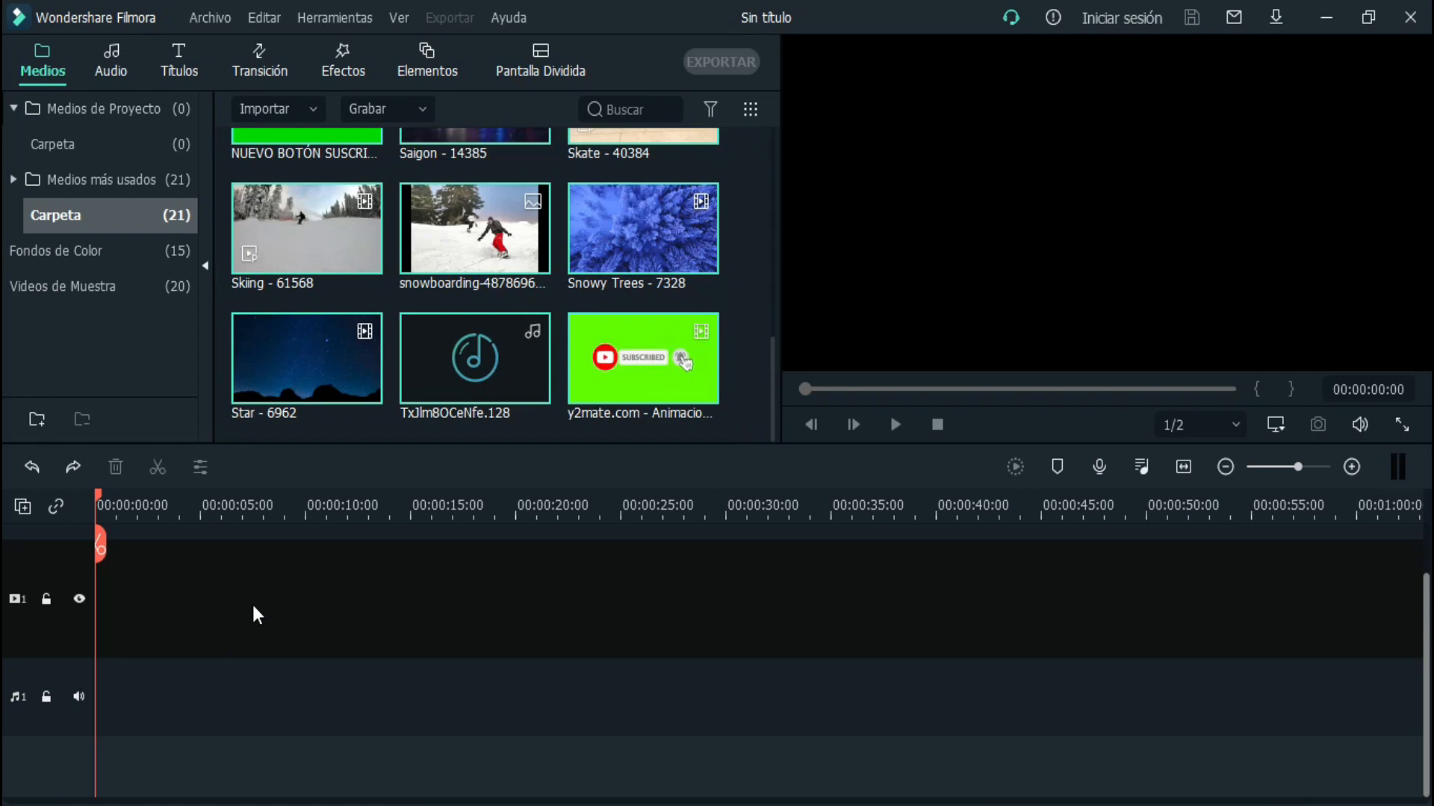
key("Delete")
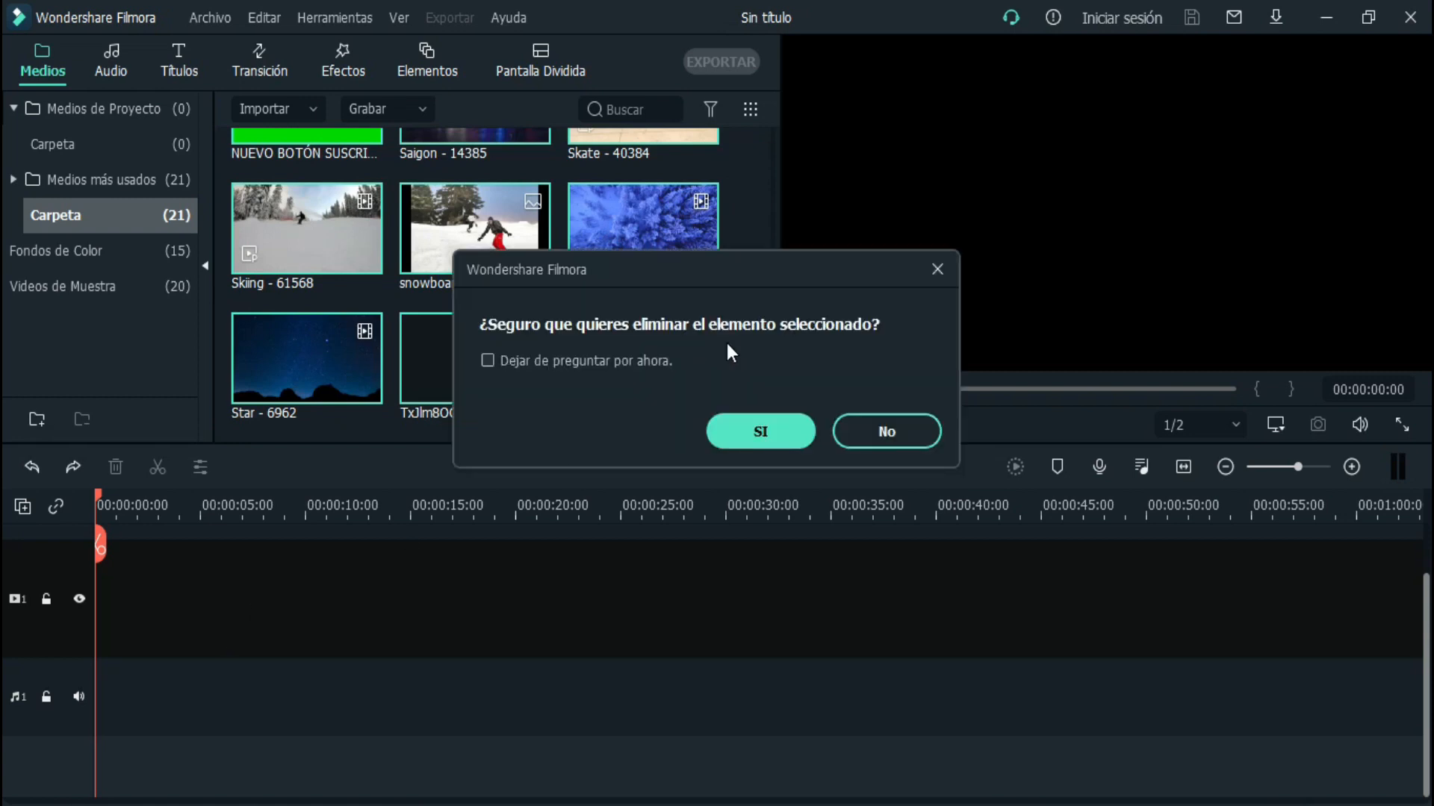
left_click(758, 435)
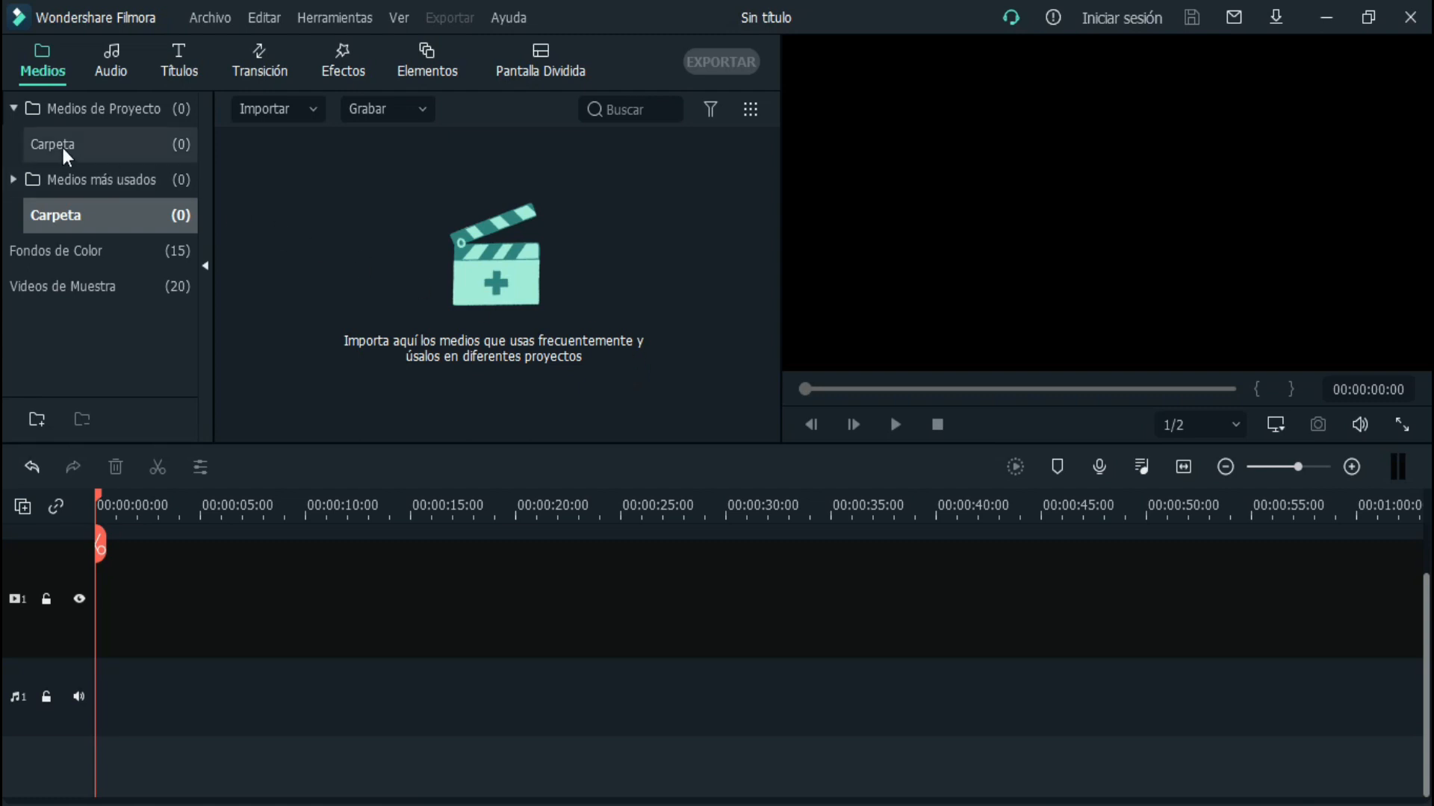
- Create a media folder named IMAGENES and import all JPG files from PROYECTO DE FILMORA into it
left_click(36, 421)
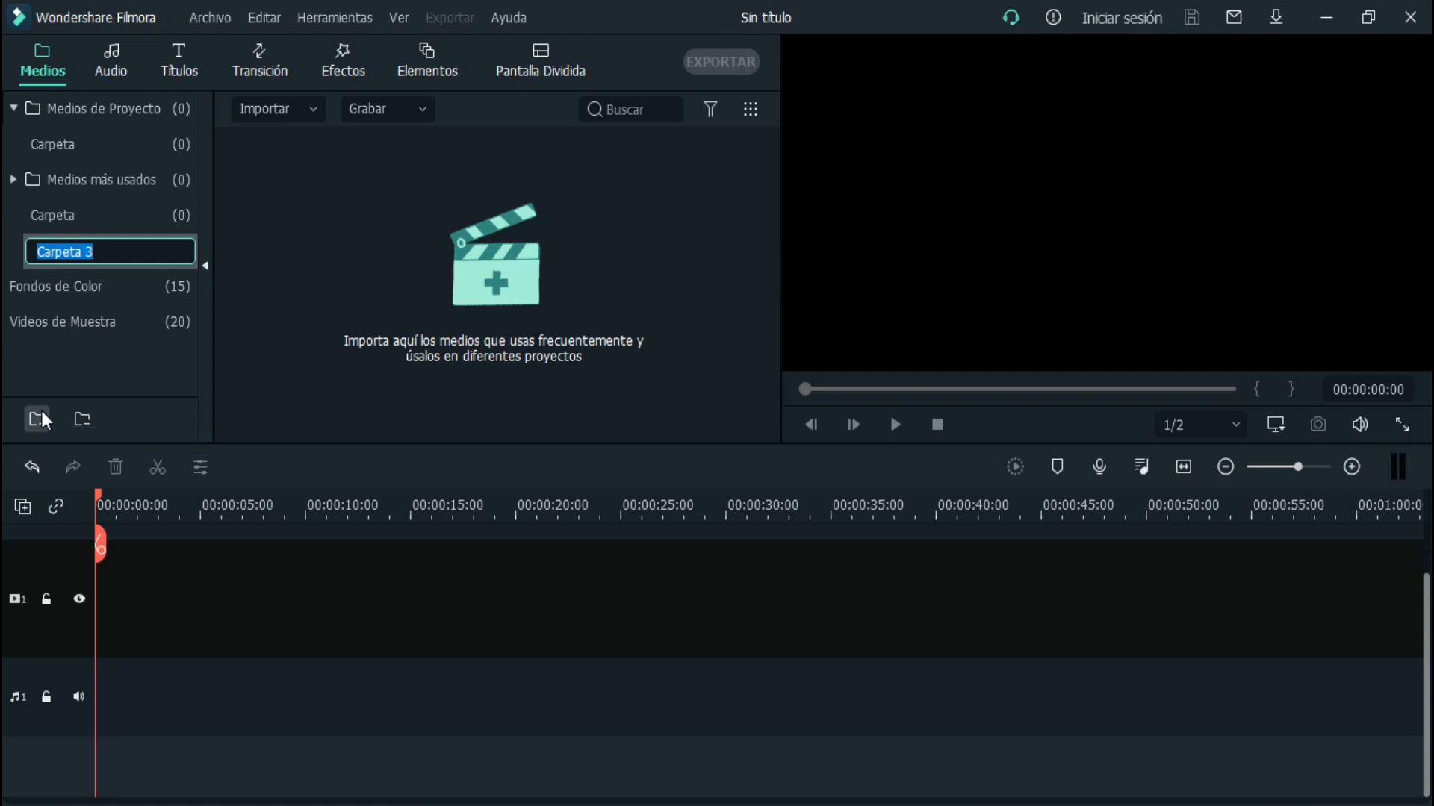
type("IMAGENES")
left_click(505, 271)
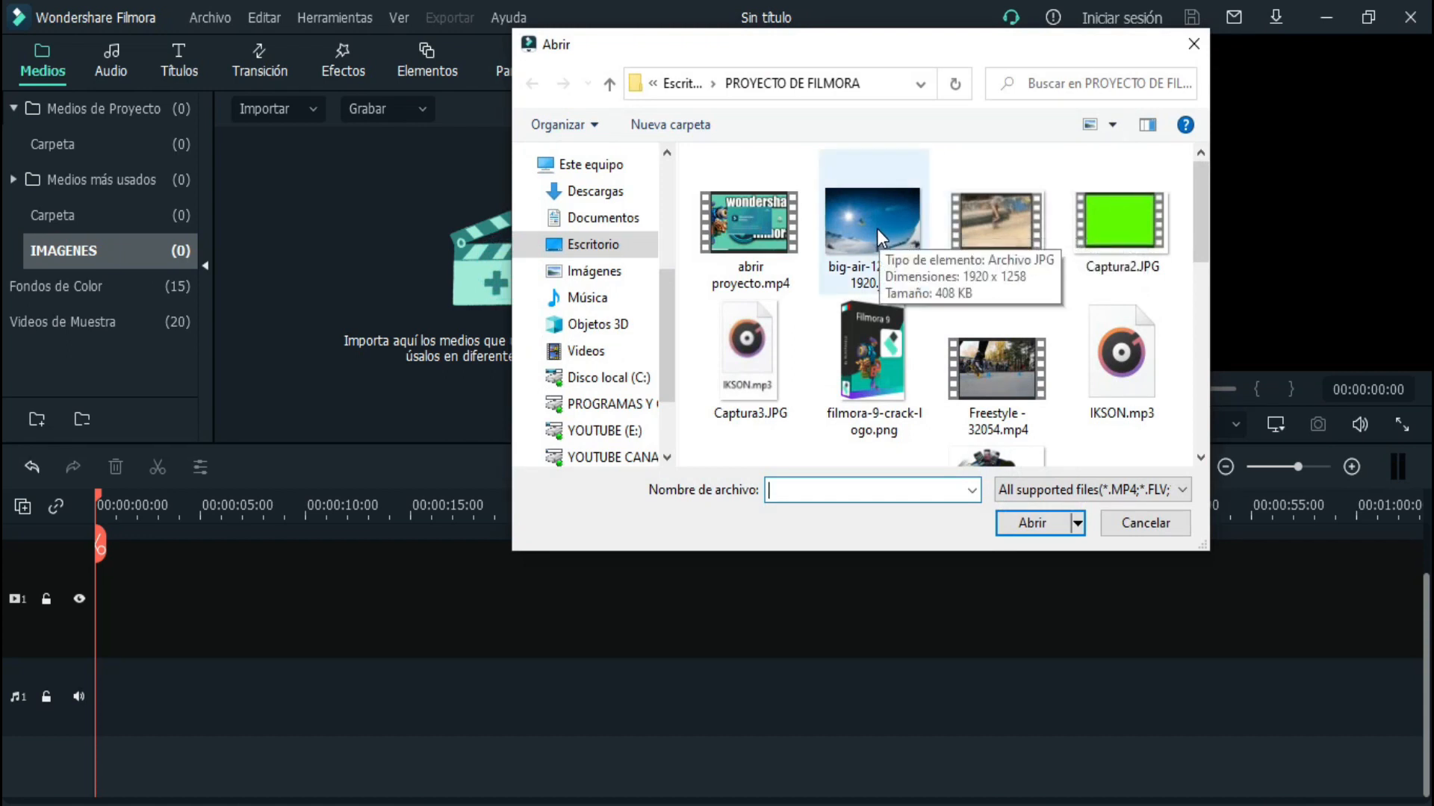
left_click(1075, 83)
type("JPG")
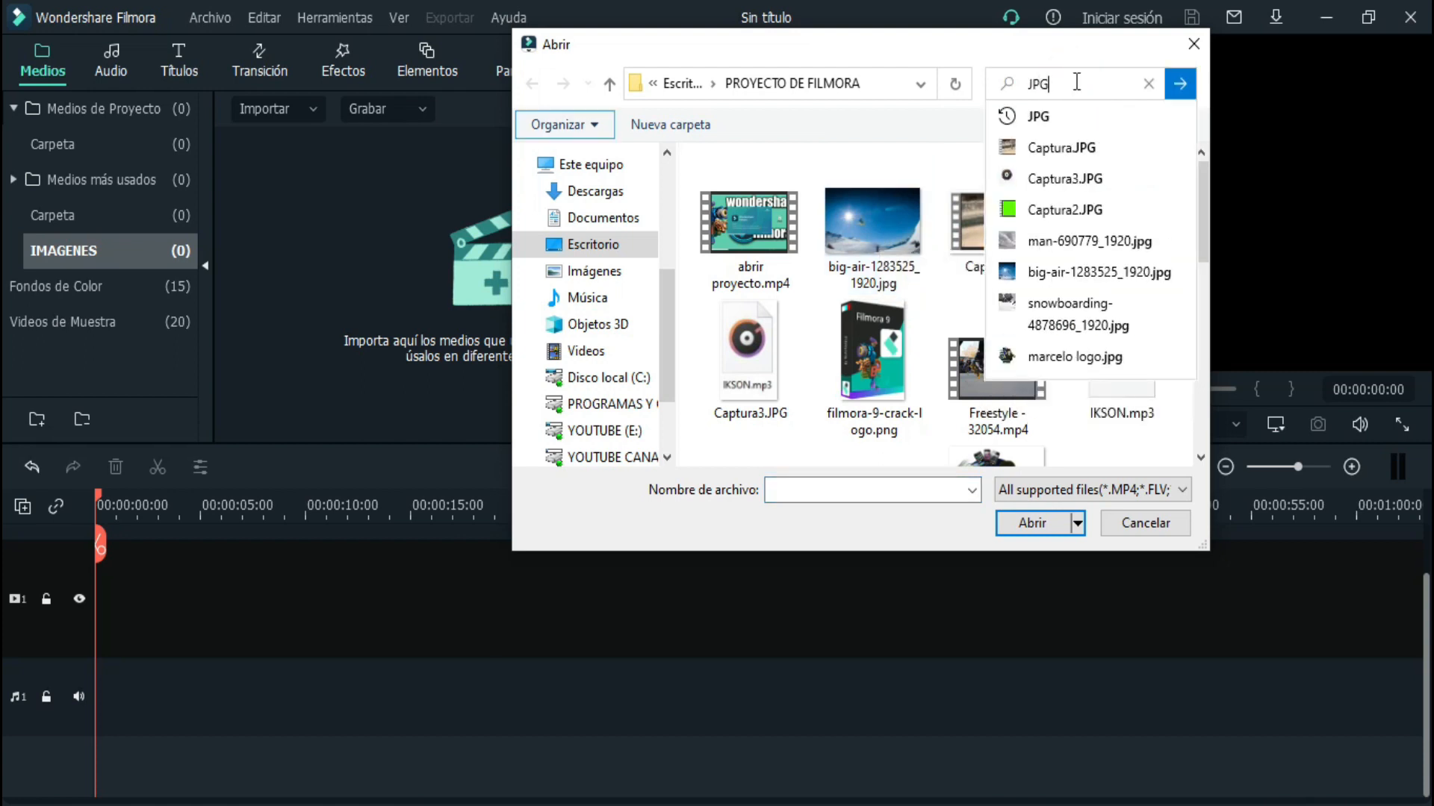
key("Return")
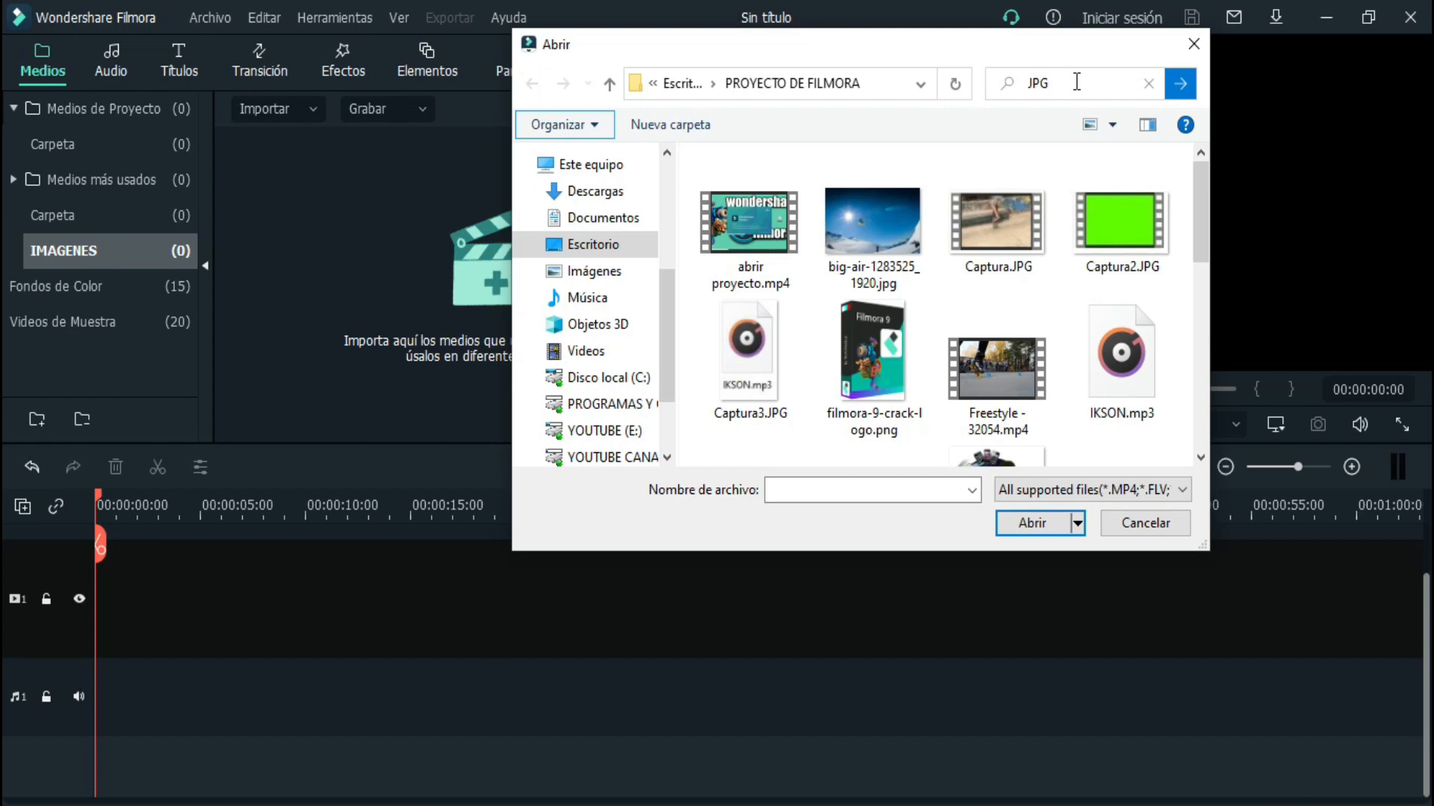
left_click_drag(687, 172, 832, 438)
left_click(1034, 523)
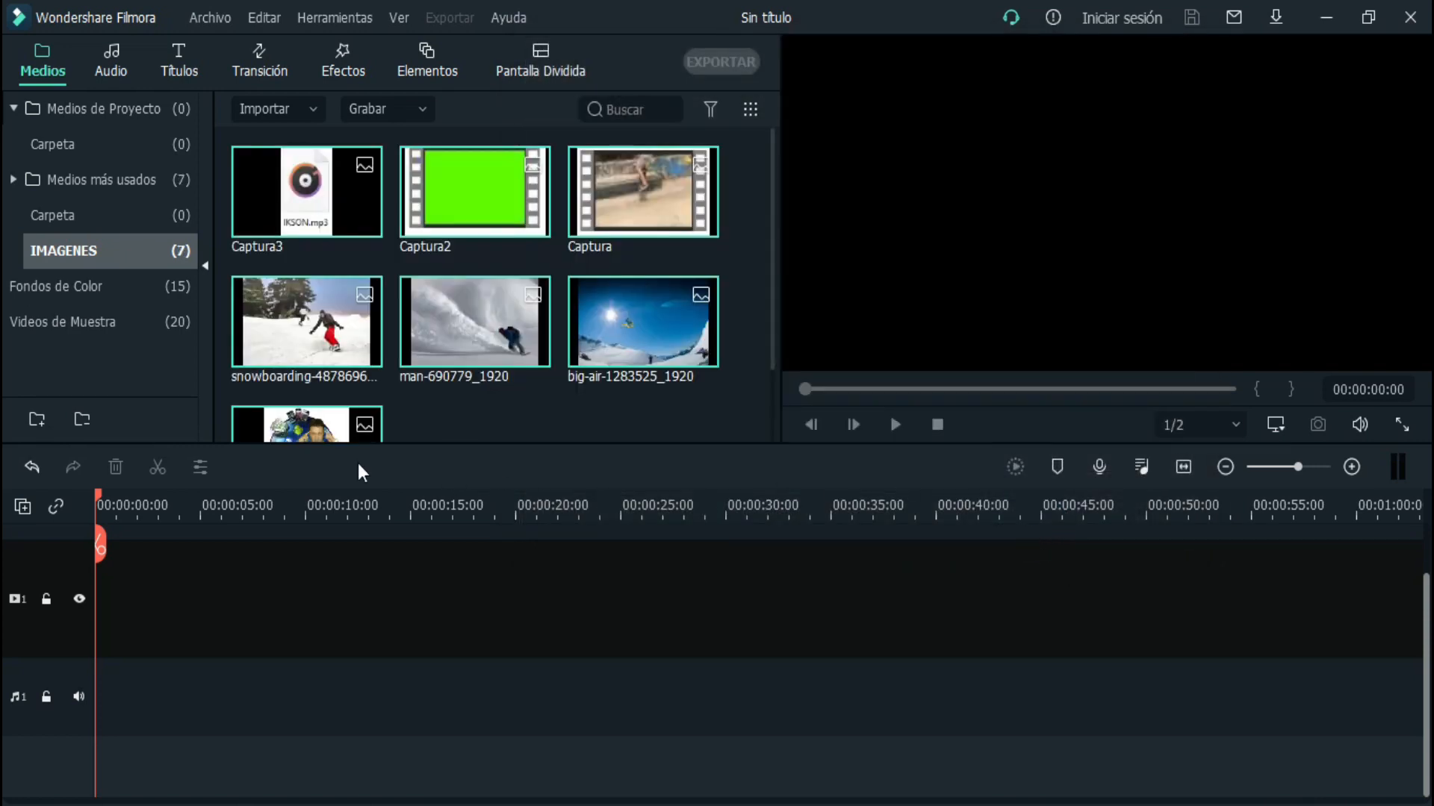
- Create a media folder named VIDEOS and import all MP4 files from PROYECTO DE FILMORA into it
left_click(35, 418)
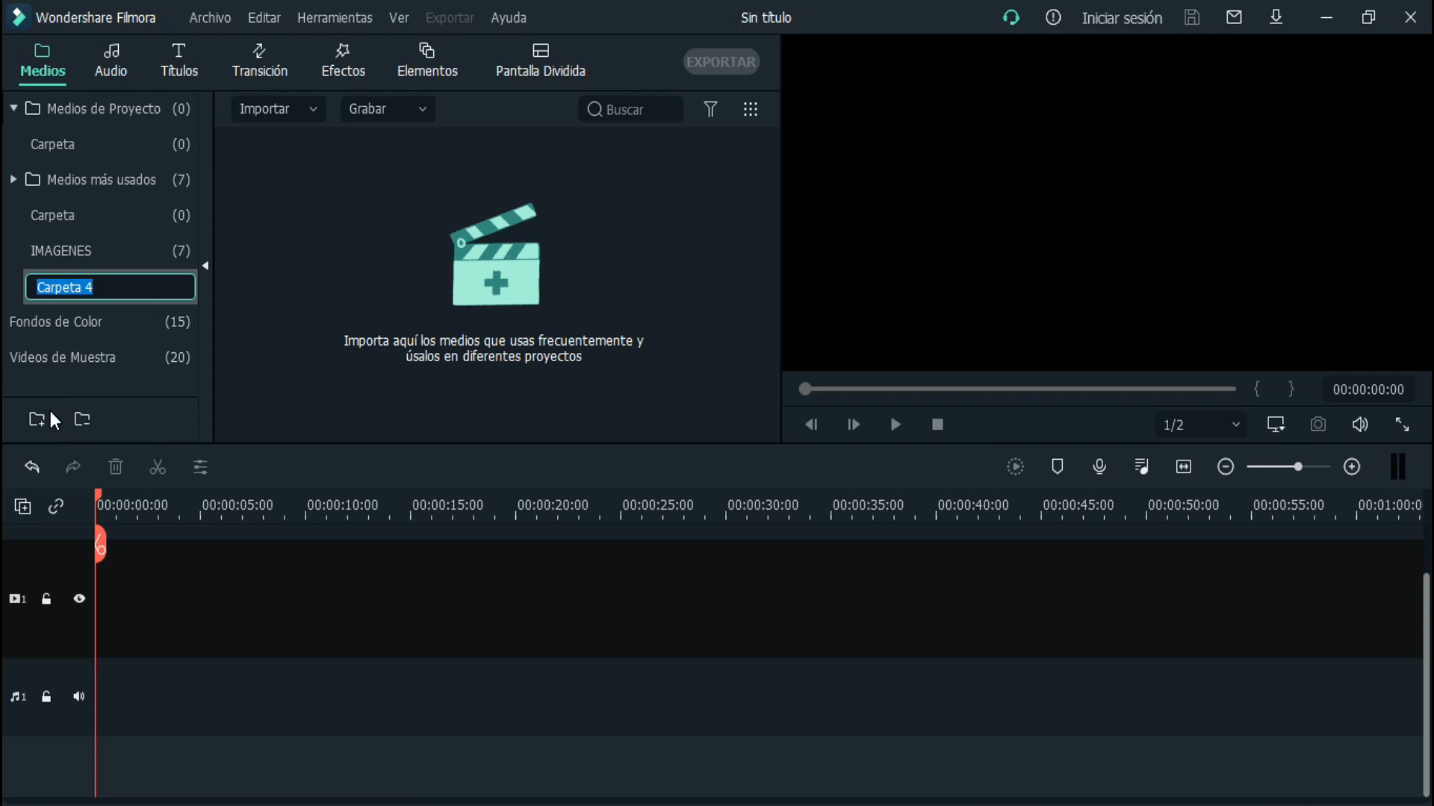
type("VIDEOS")
left_click(490, 276)
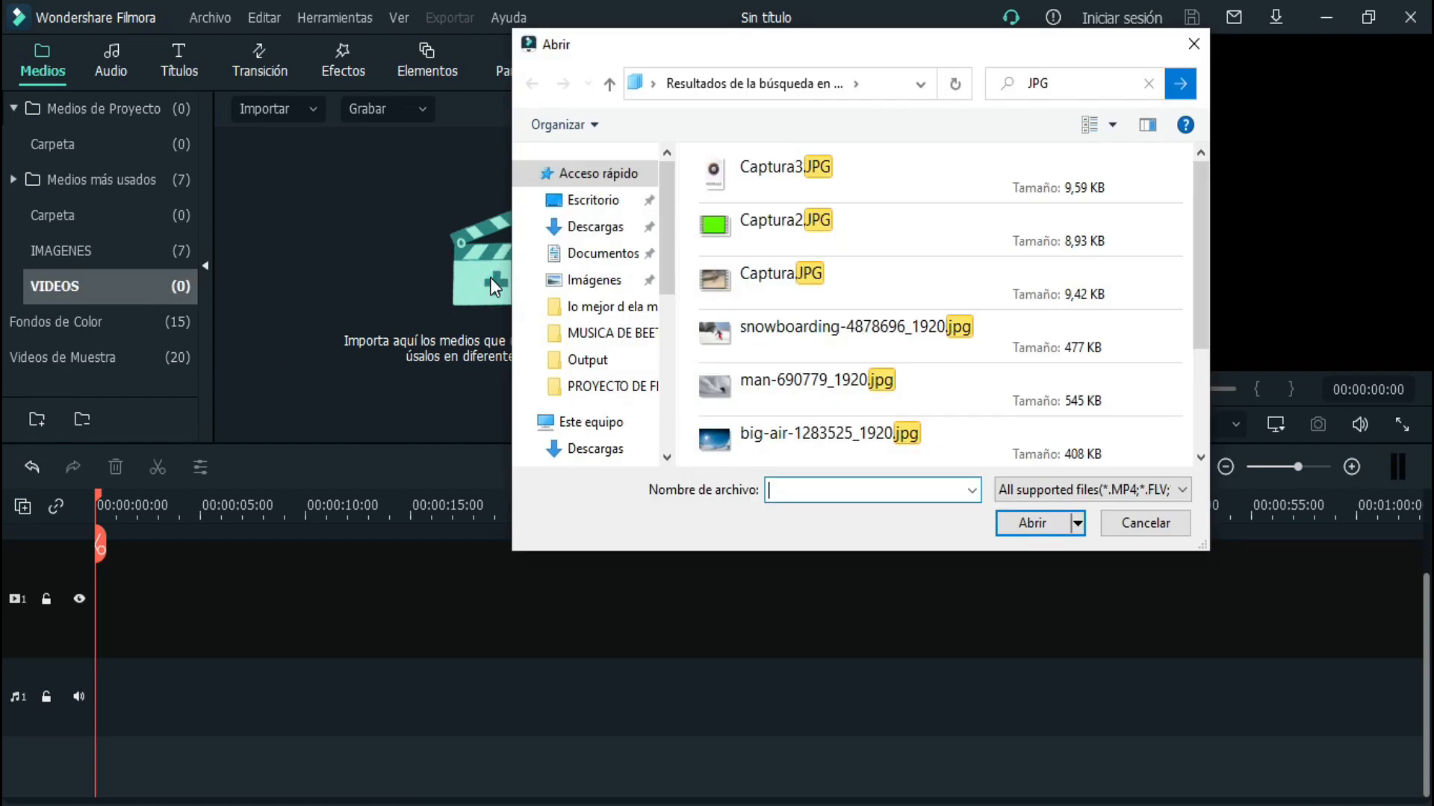
left_click(1088, 75)
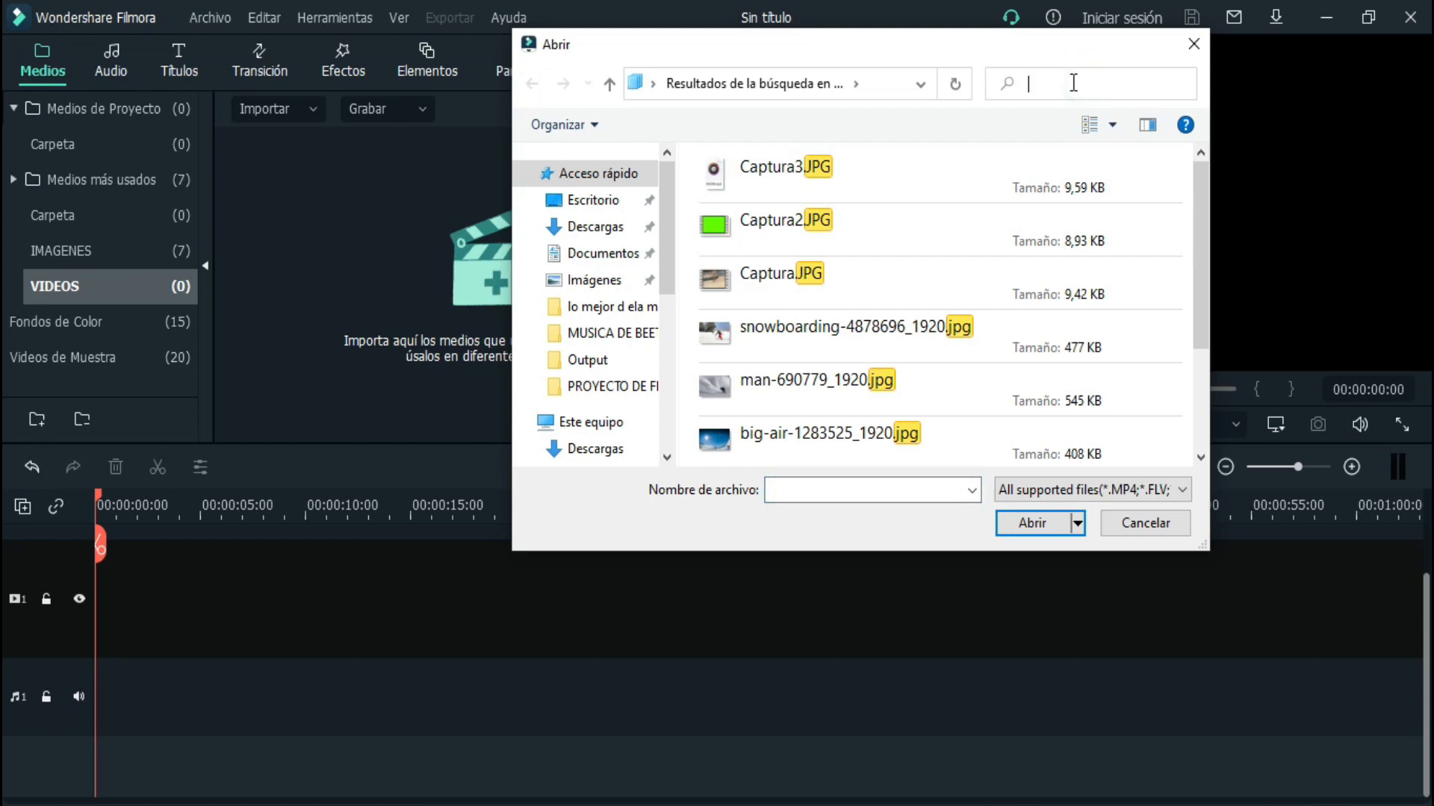
type("MP4")
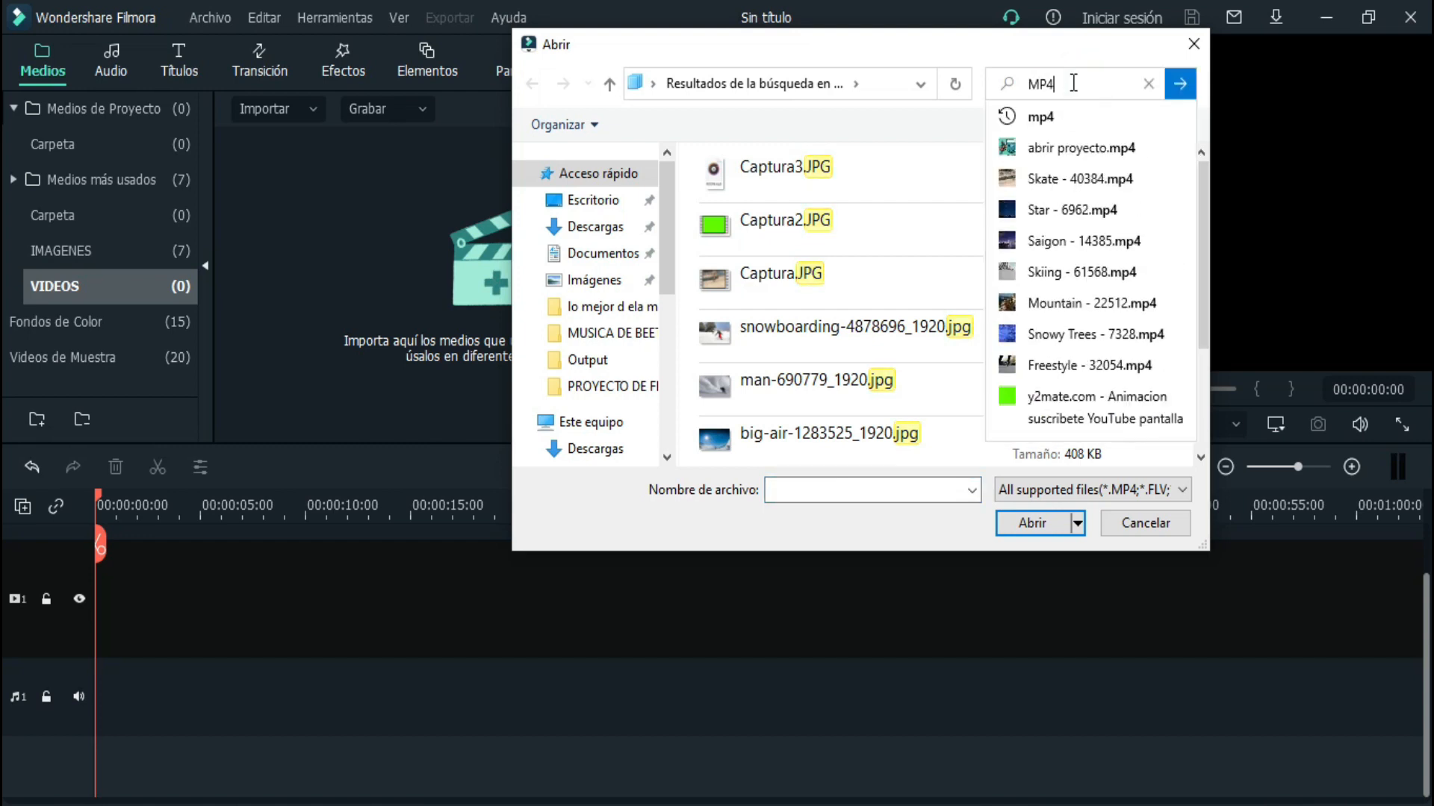
left_click(1184, 85)
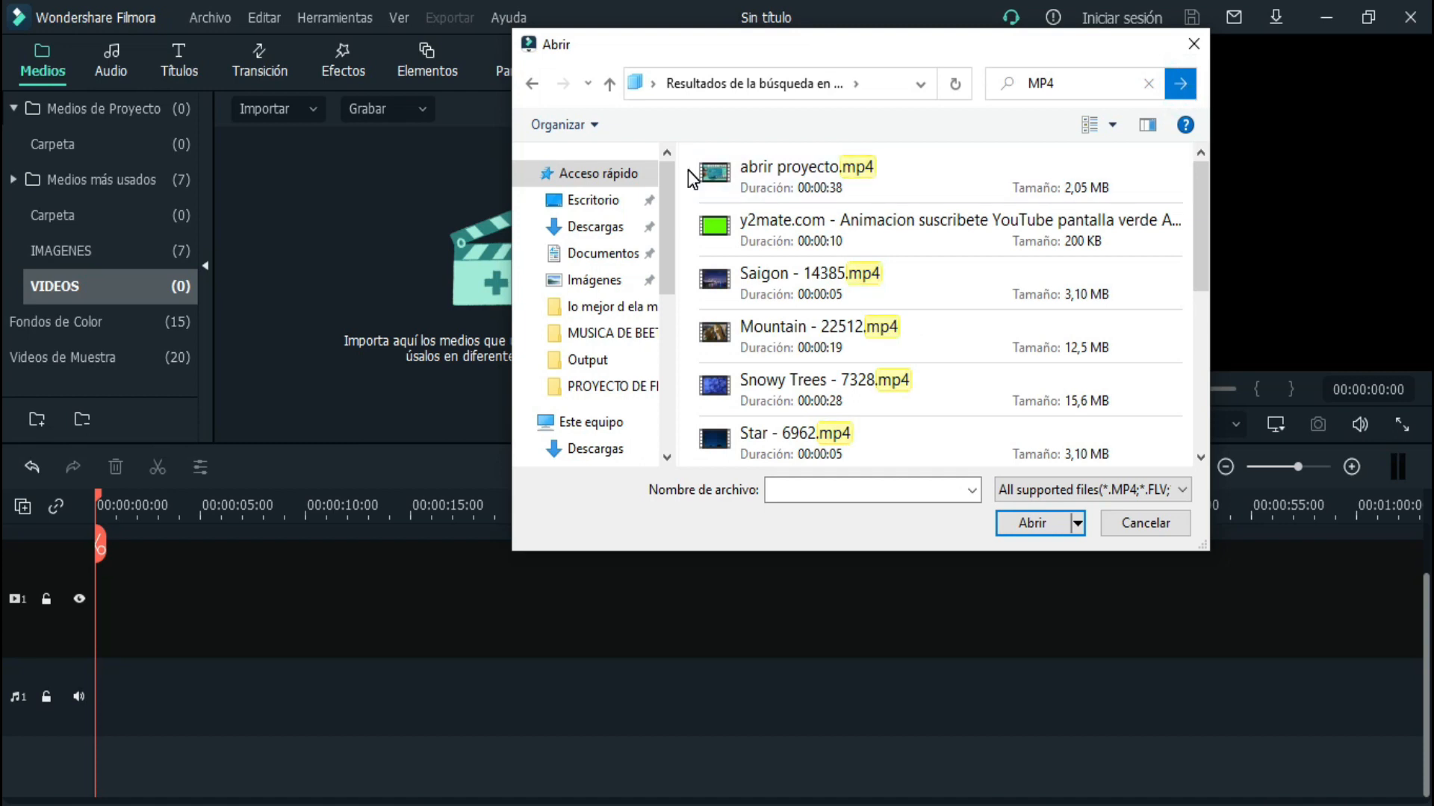
left_click_drag(687, 168, 864, 541)
left_click(1032, 524)
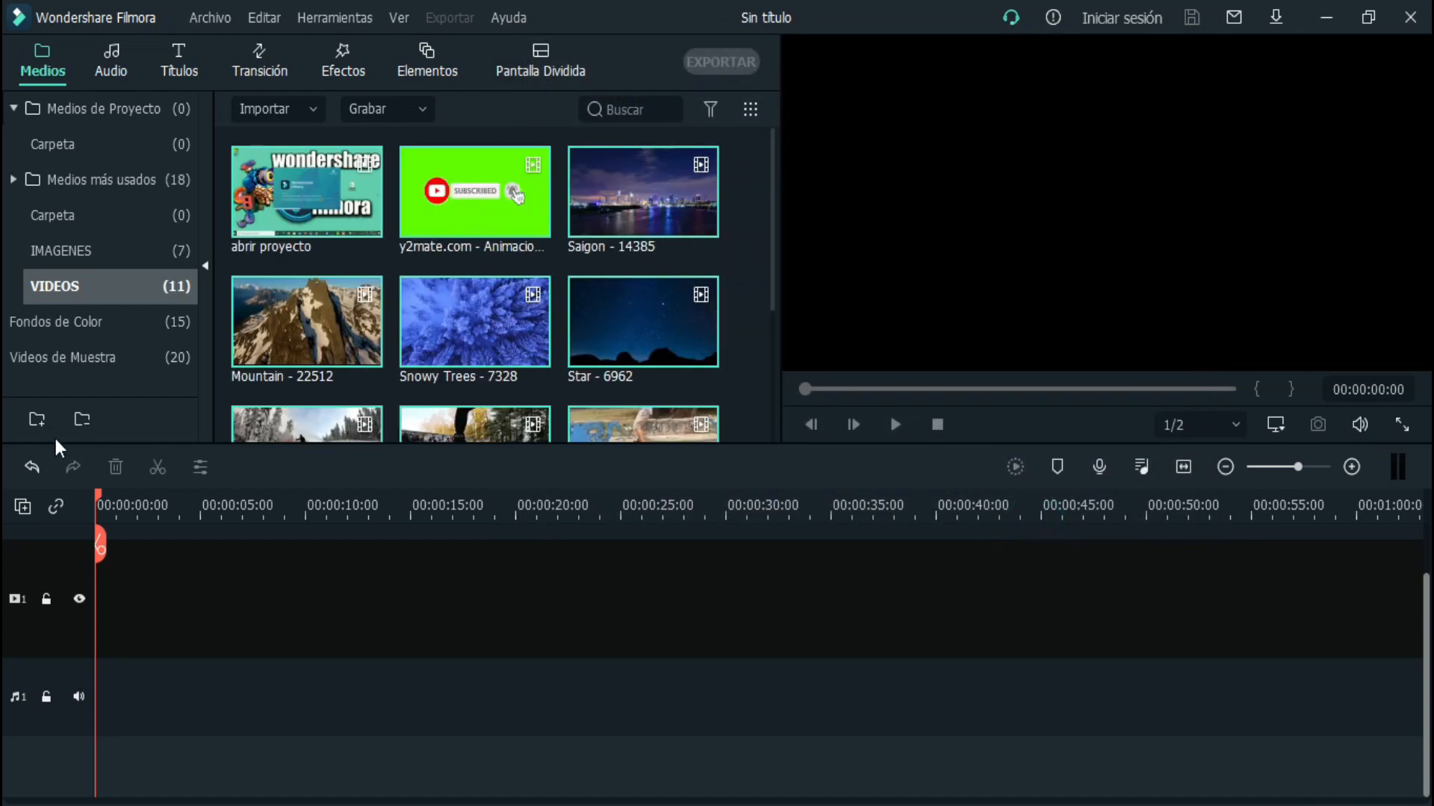
- Create a media folder named AUDIO and import the MP3 files IKSON and TxJIm8OCeNfe.128 into it
left_click(36, 420)
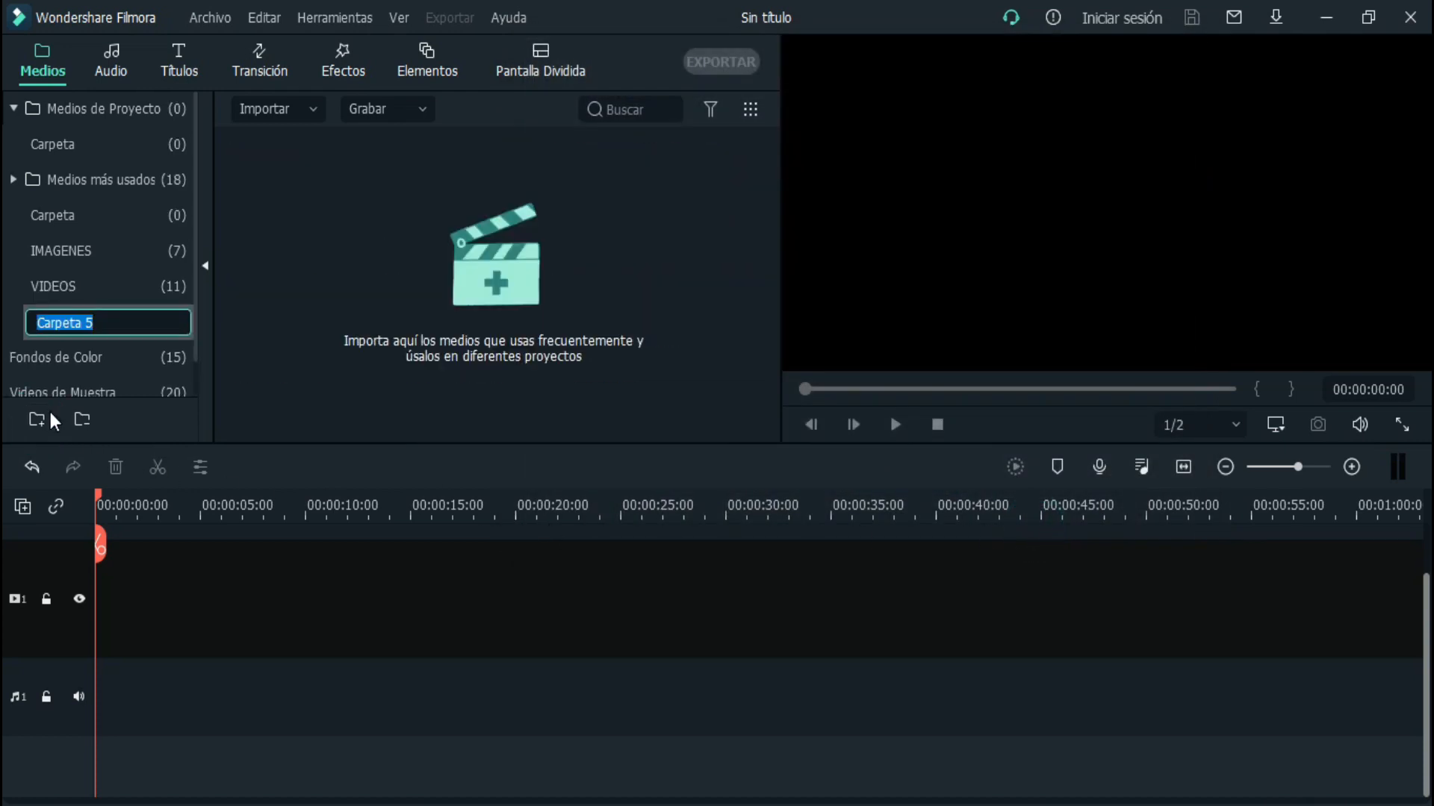
type("AUDIO")
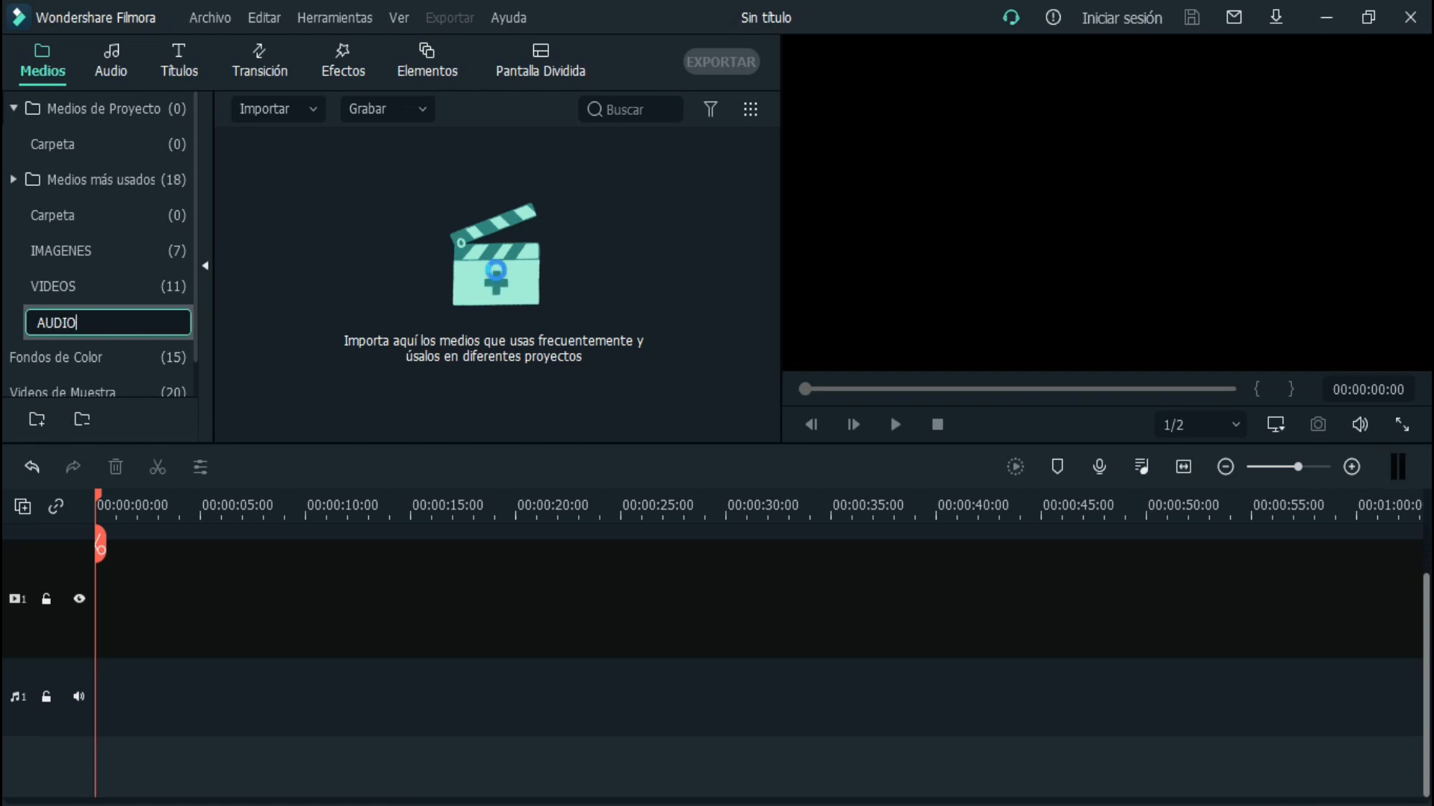
left_click(493, 269)
left_click(1064, 88)
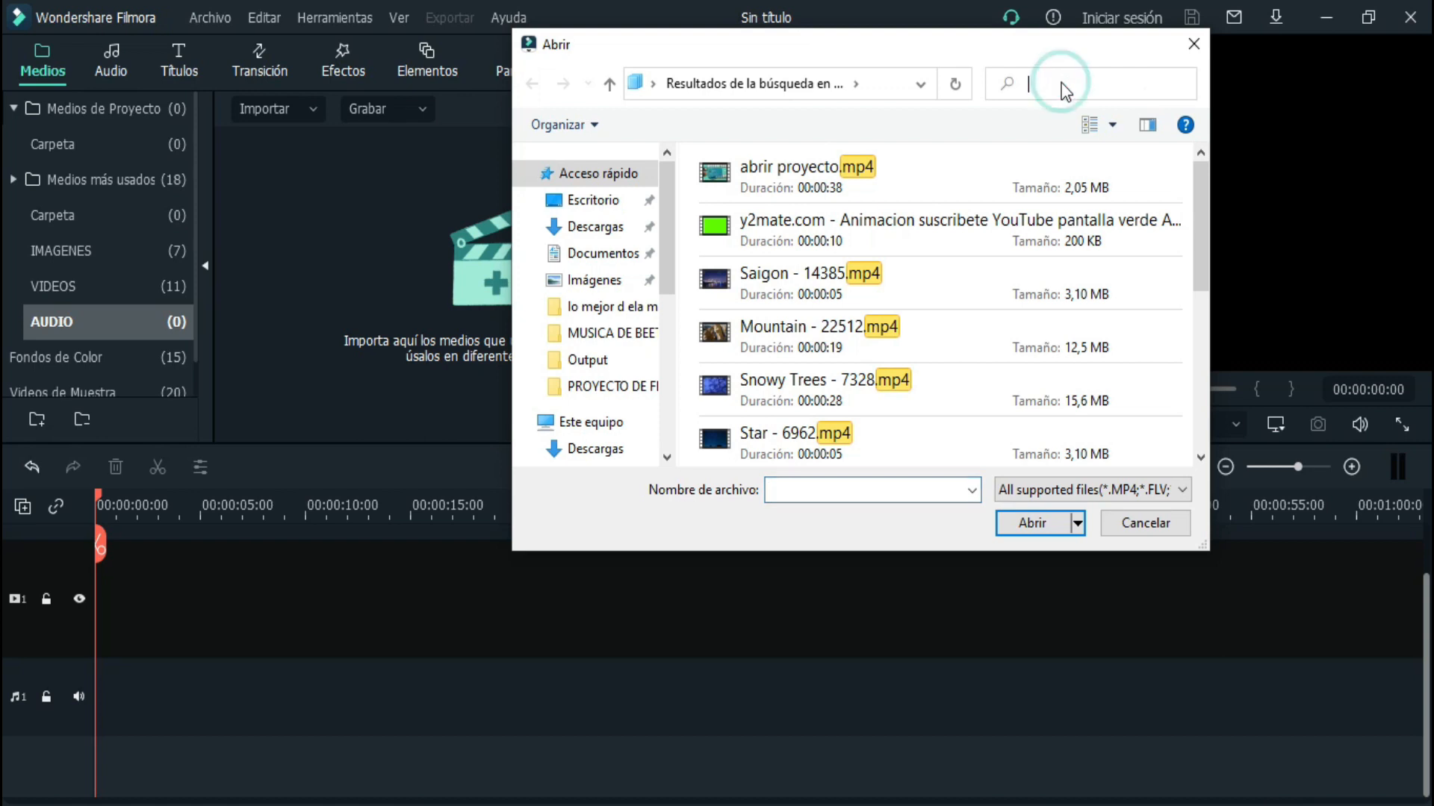
type("MP3")
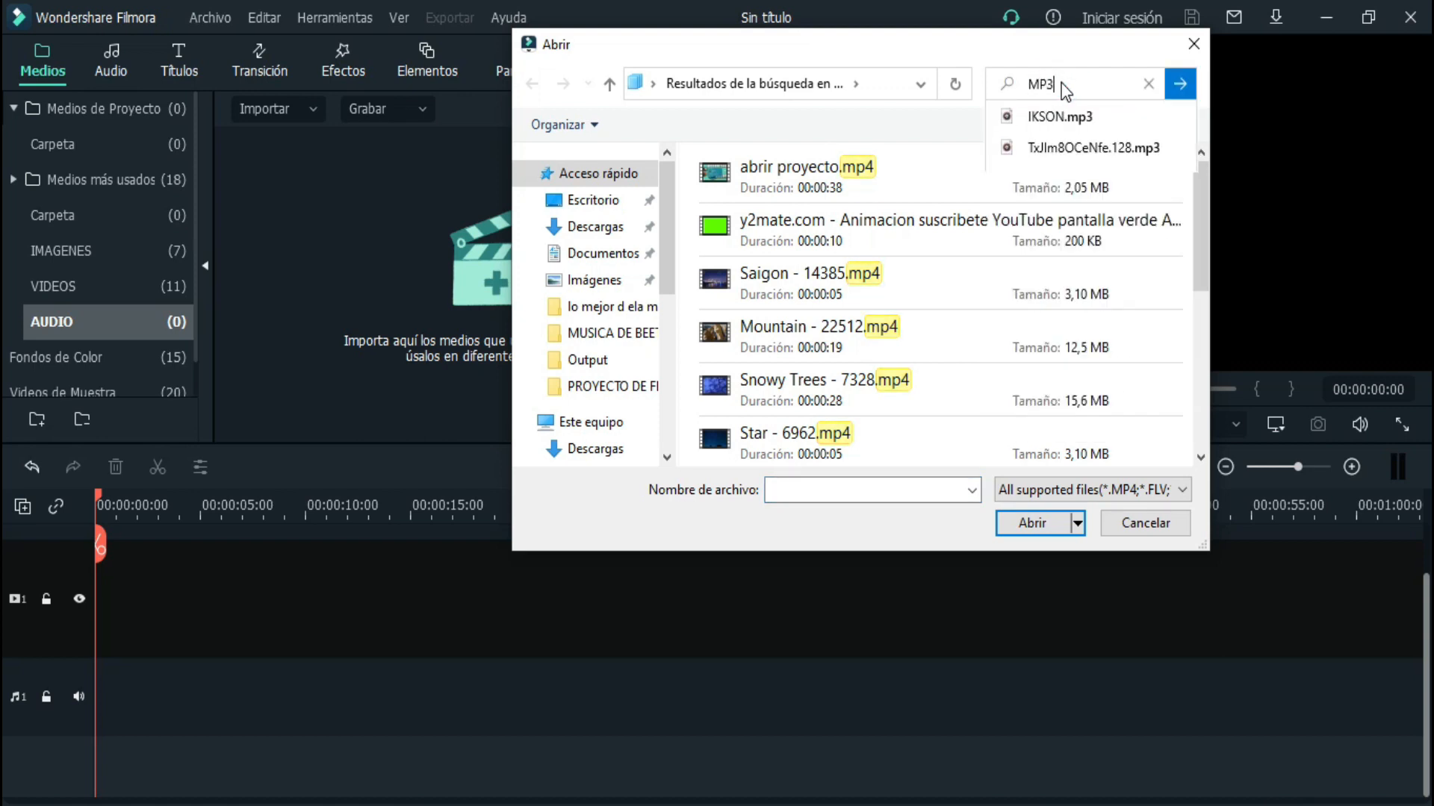
left_click(1180, 84)
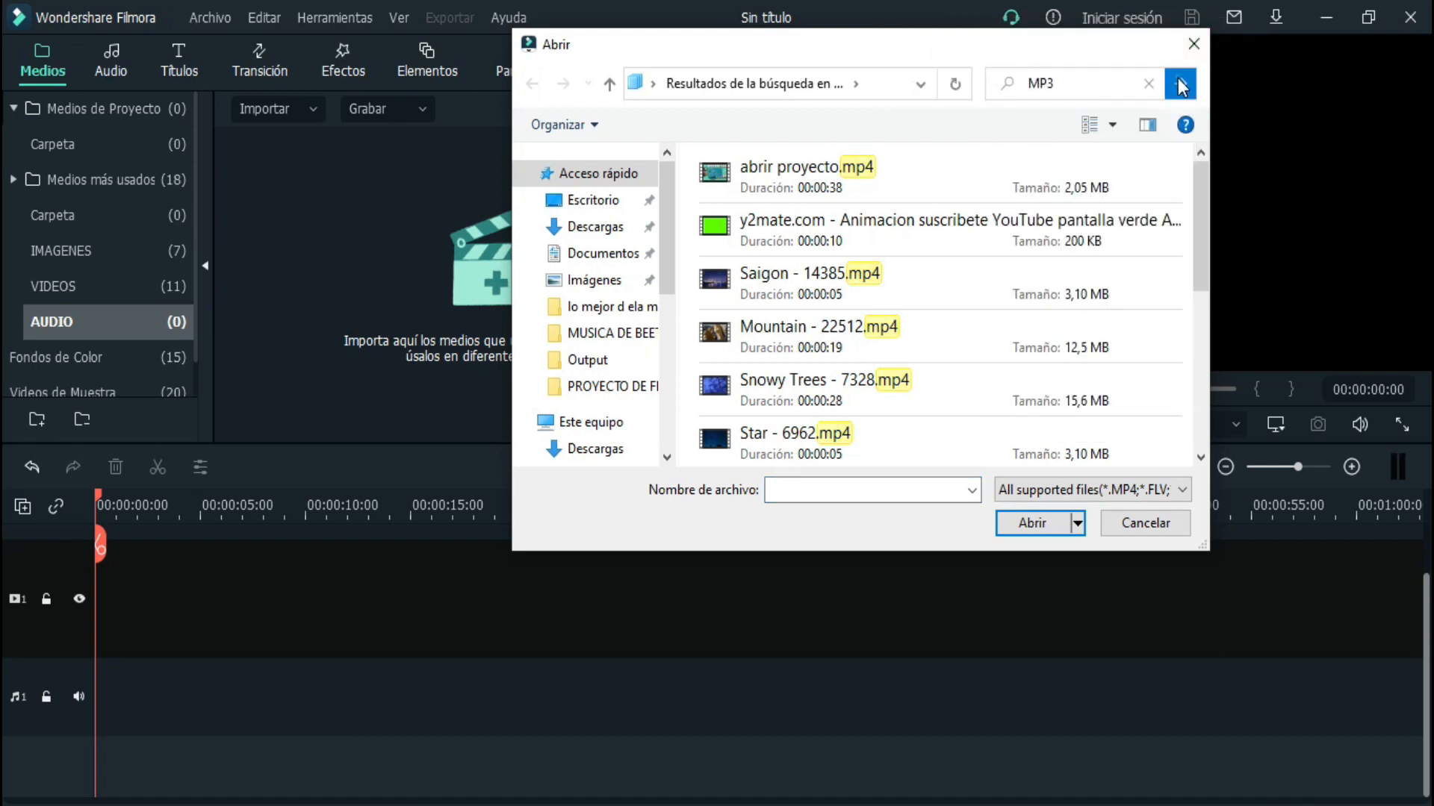
left_click(740, 171)
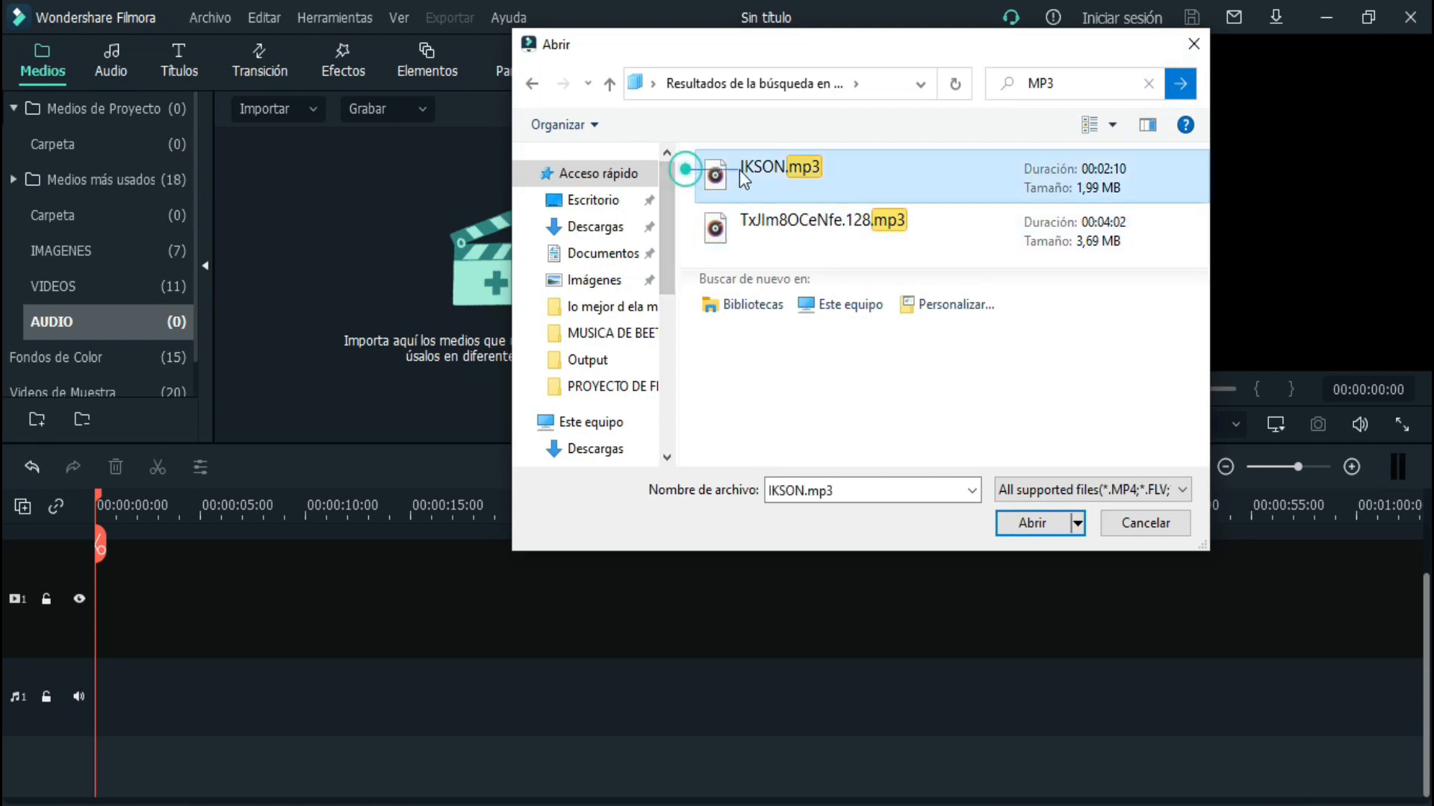
left_click(746, 224, "shift")
left_click(1031, 523)
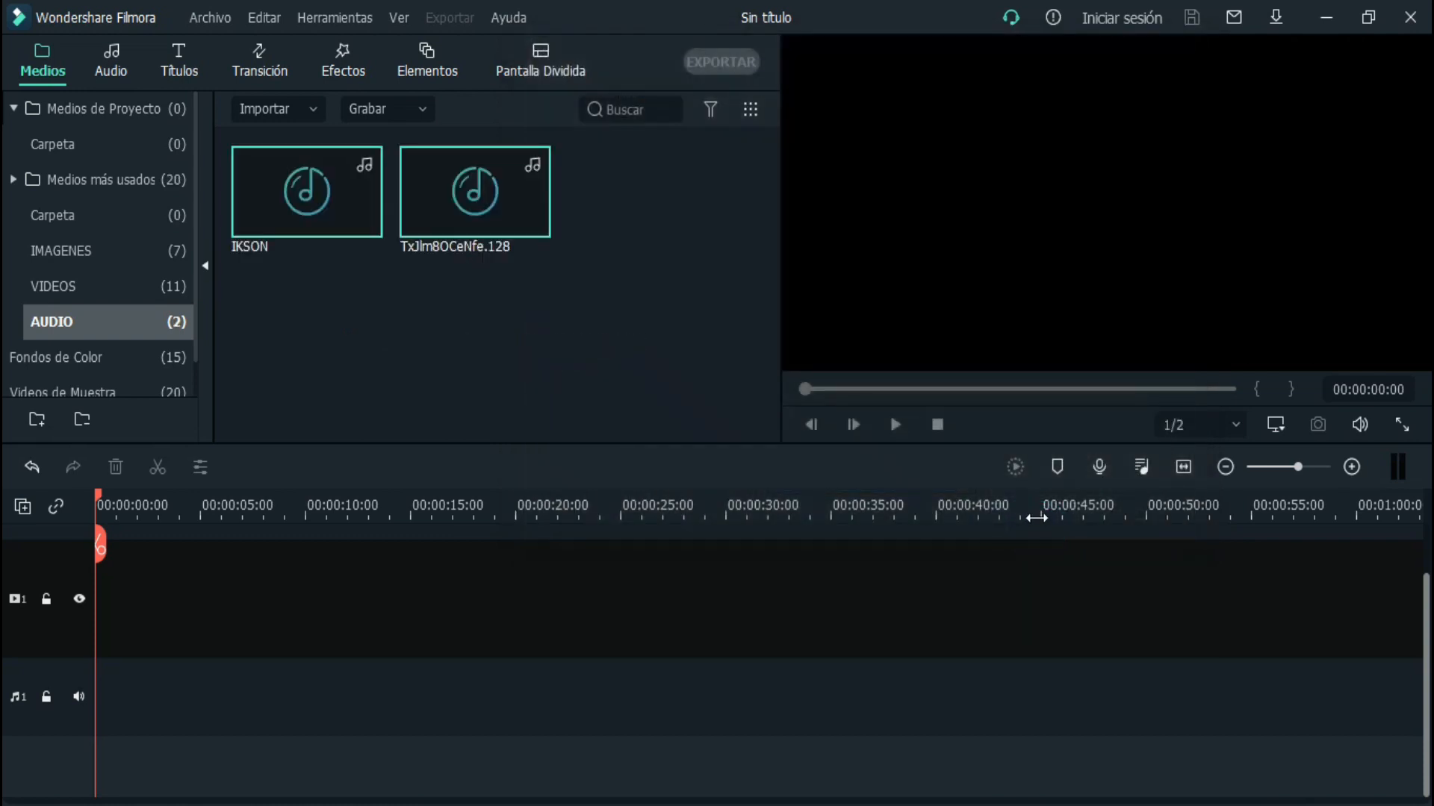
- Create a media folder named PANTALLAS VERDES under Medios más usados
left_click(36, 420)
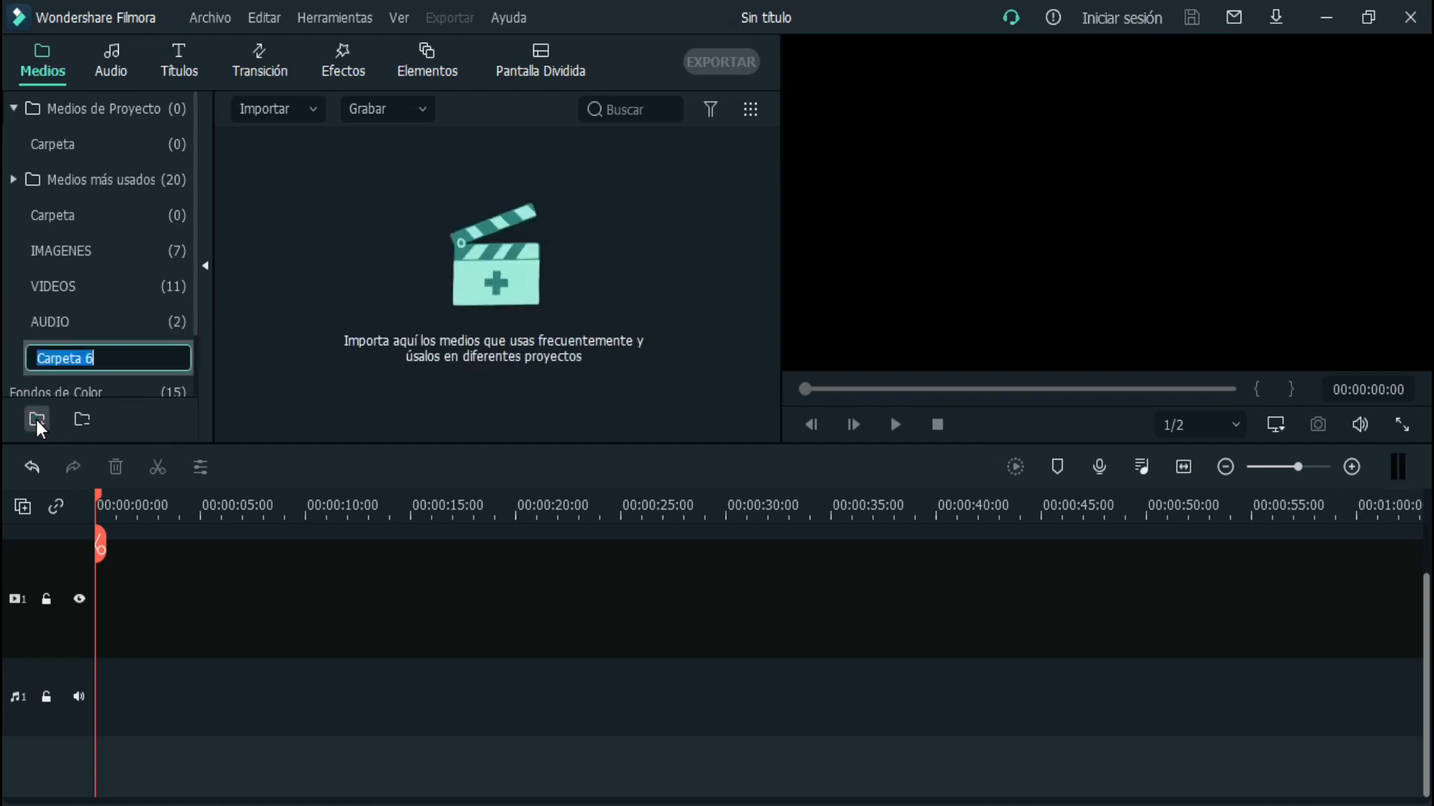
type("PANTALLAS VERDE")
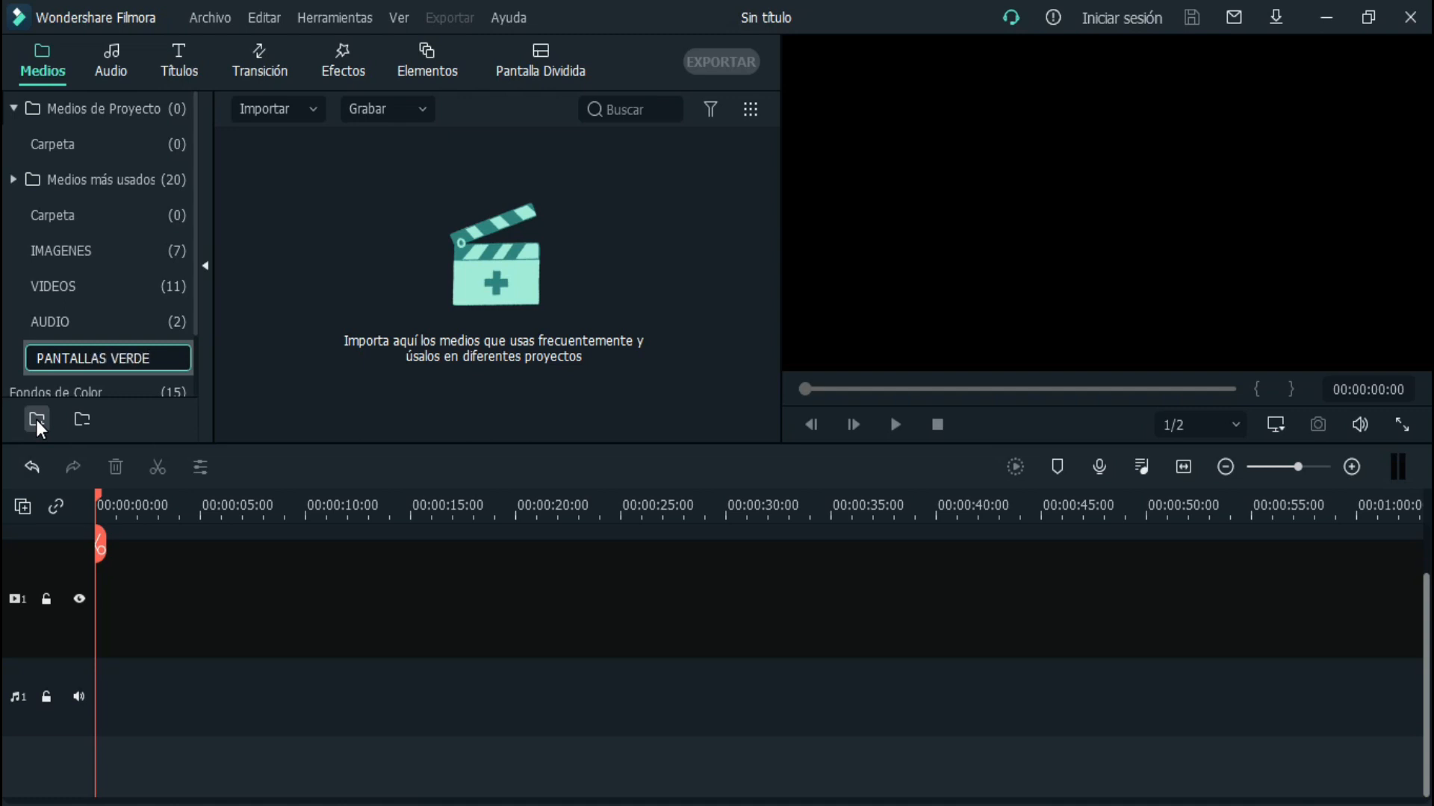
type("S")
key("Return")
- Import the two green-screen subscribe-button MP4 videos from the desktop folder PROYECTO DE FILMORA into PANTALLAS VERDES
left_click(487, 270)
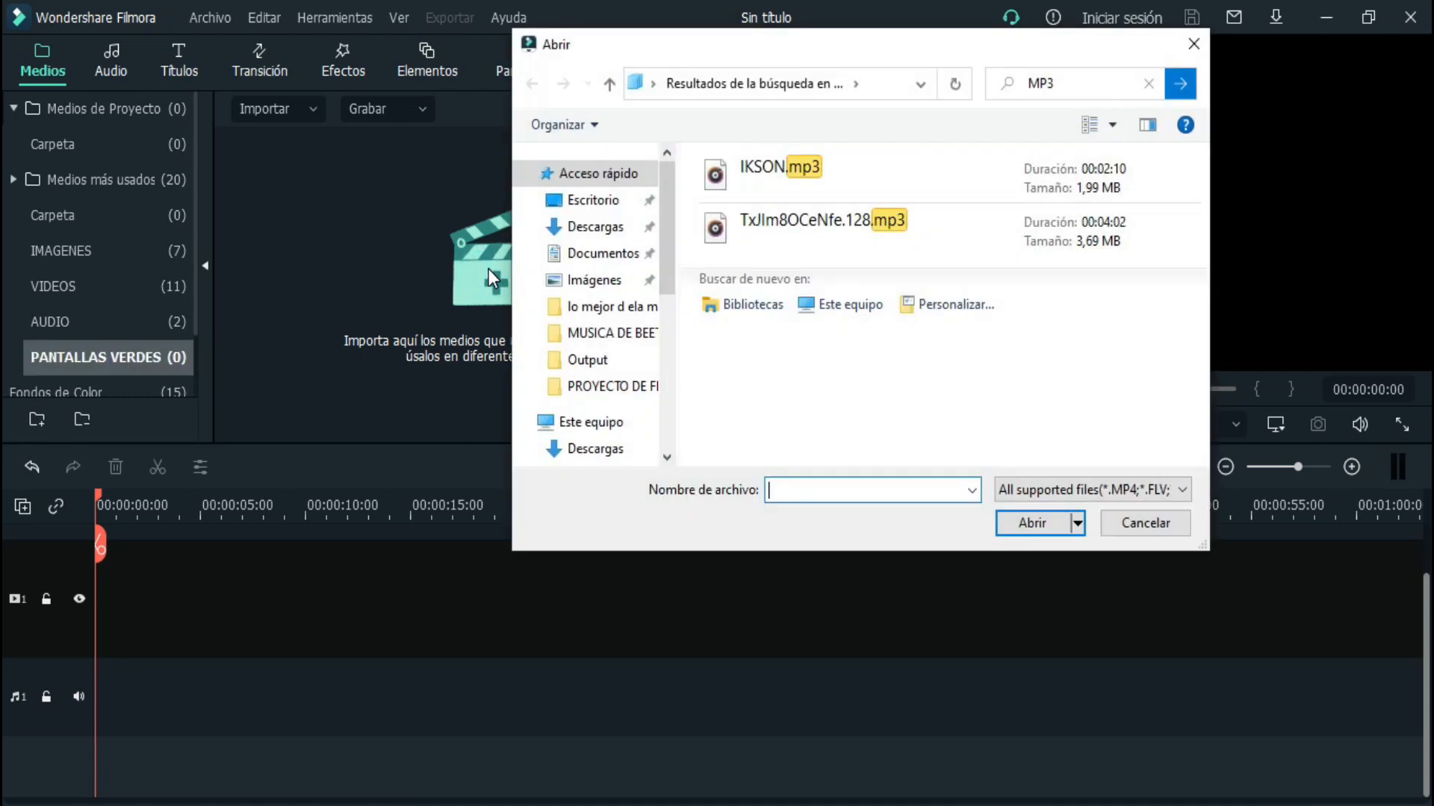
left_click(1149, 83)
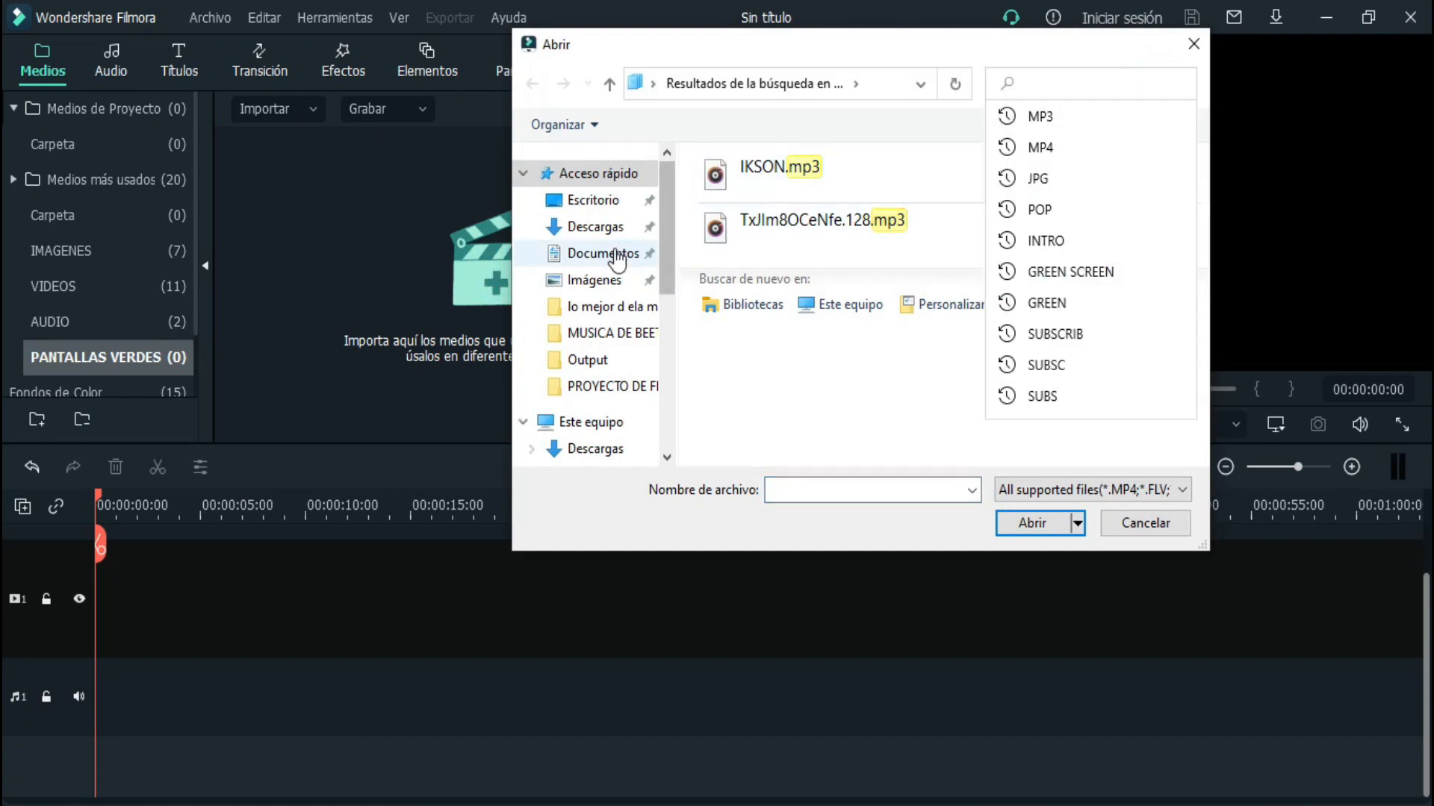
left_click(594, 203)
double_click(754, 209)
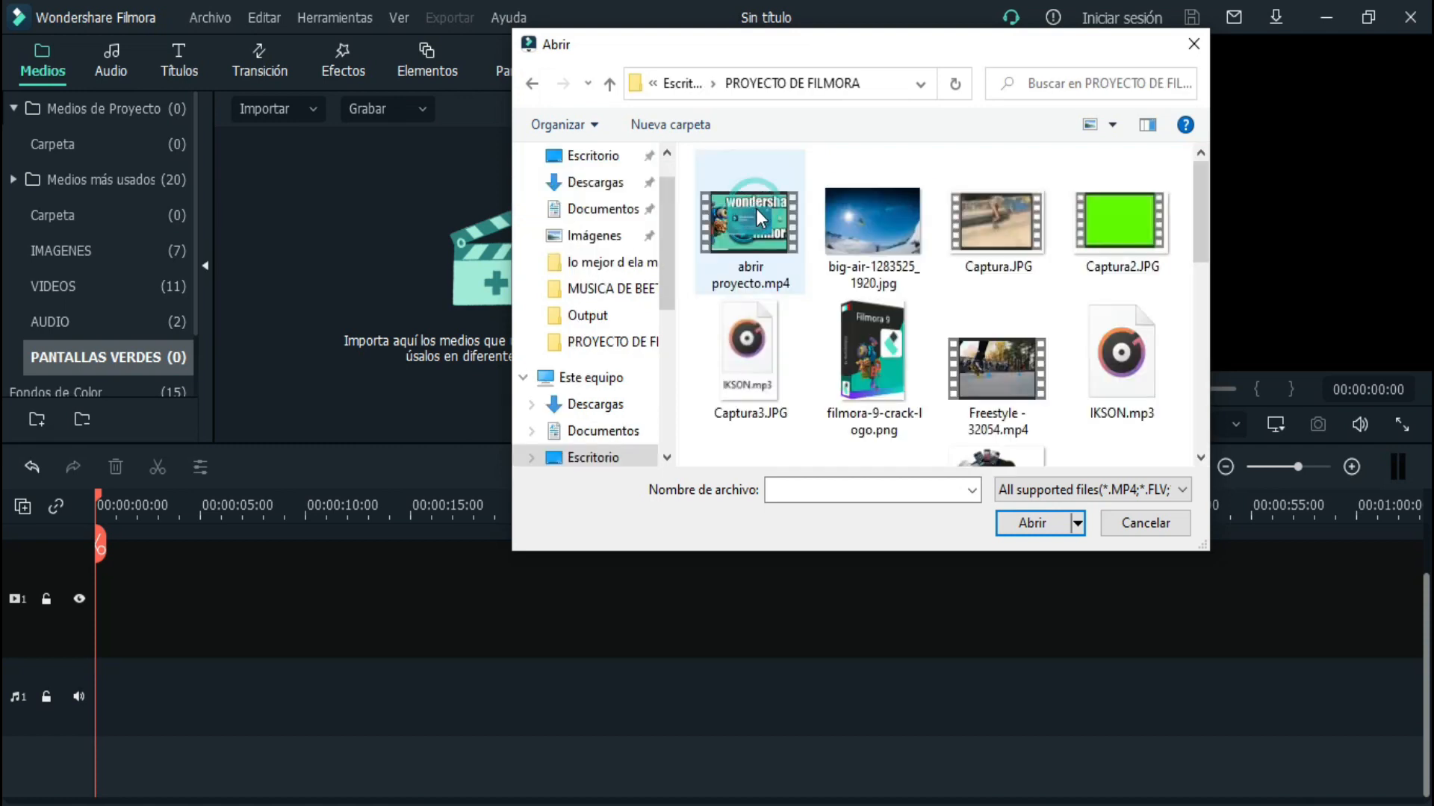
left_click_drag(1207, 227, 1180, 445)
left_click(732, 383)
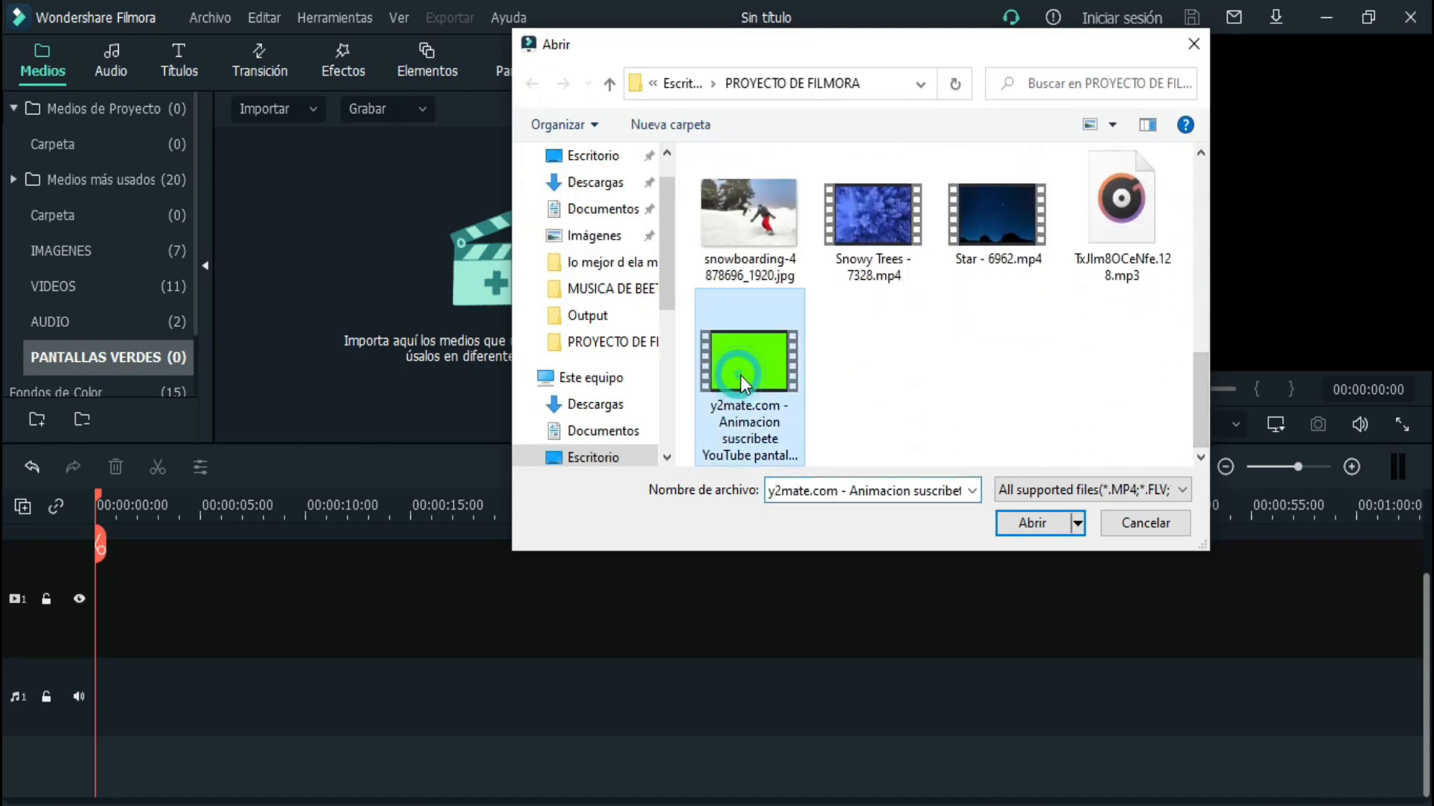
left_click_drag(1200, 380, 1202, 334)
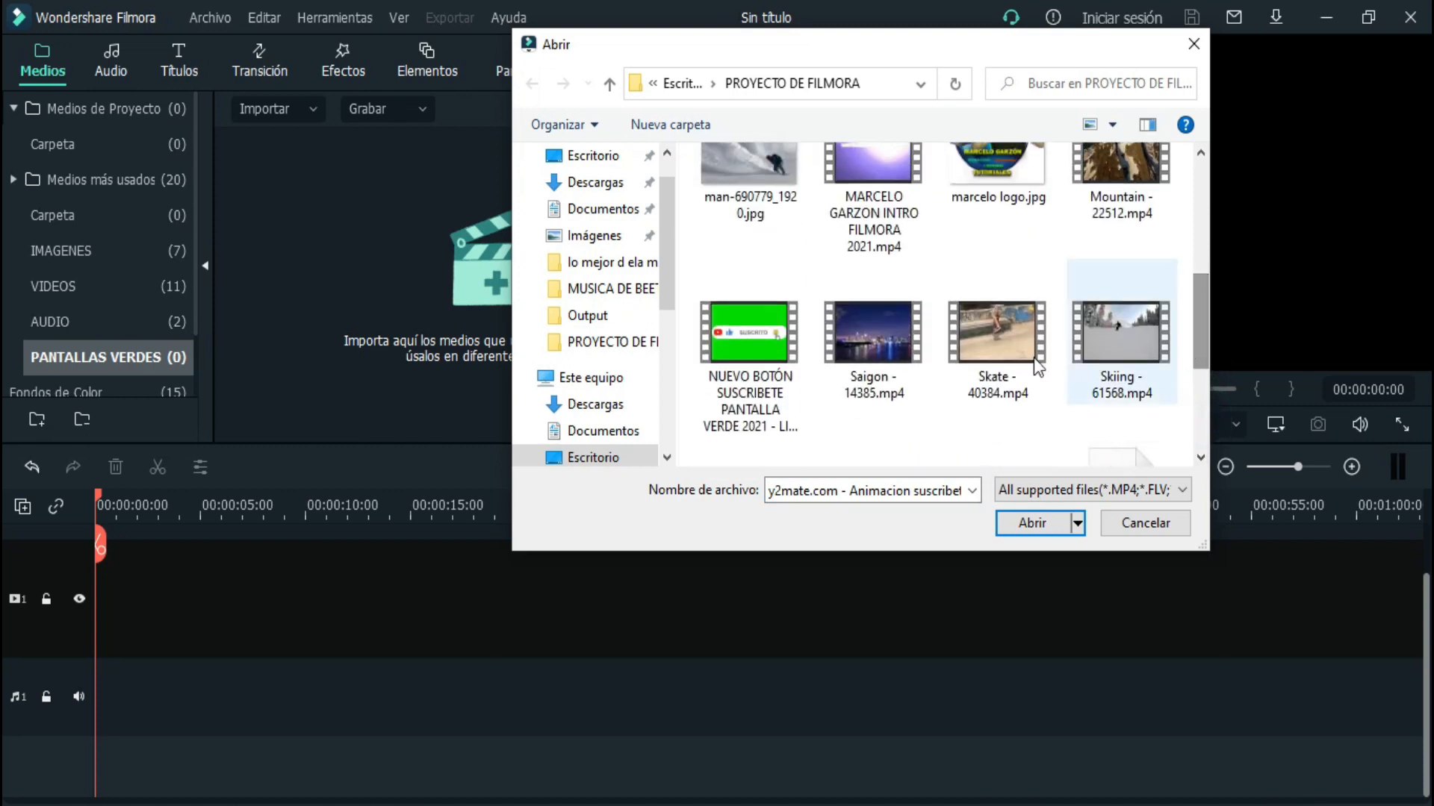
left_click(756, 336)
left_click(1028, 524)
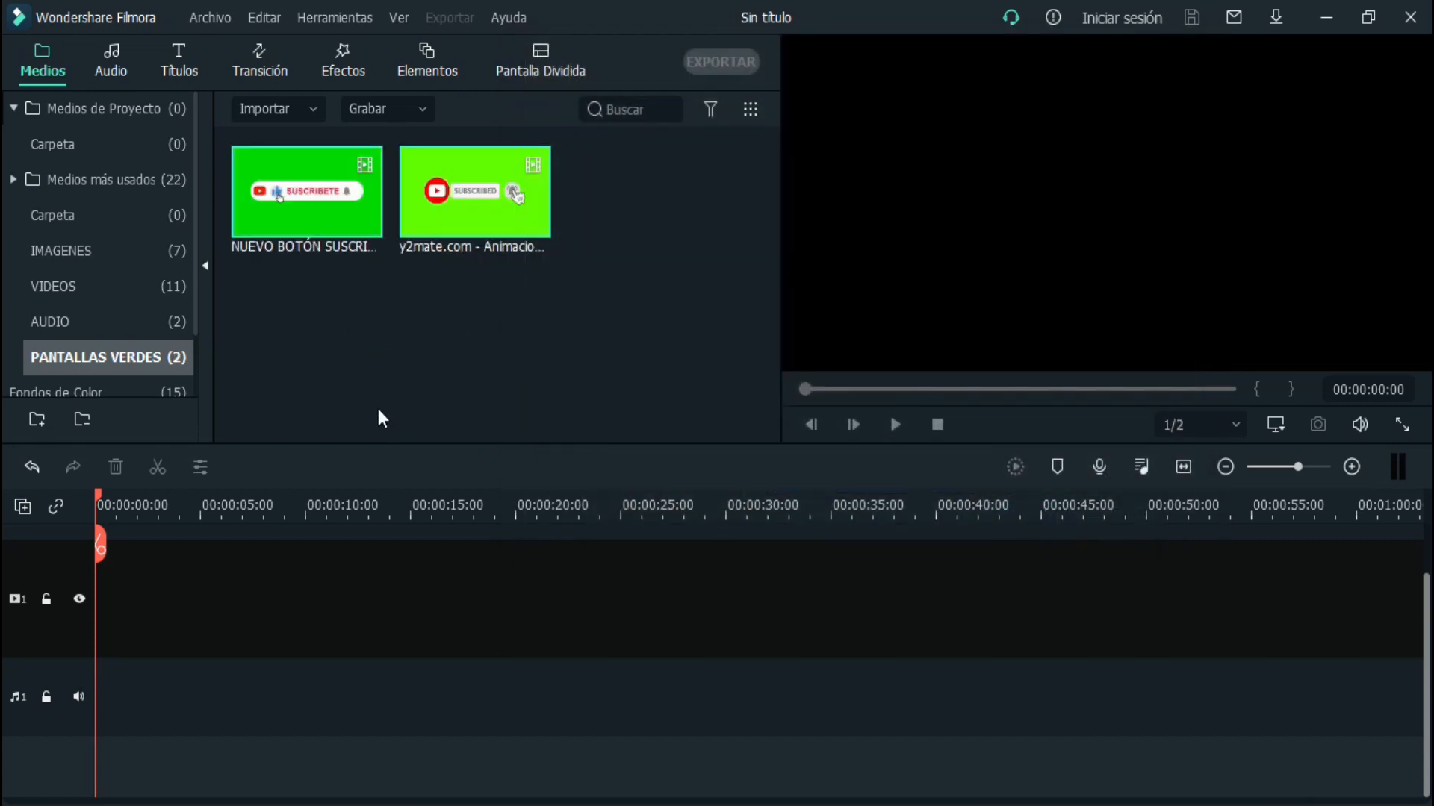
- Delete the two green-screen subscribe-button clips from the VIDEOS folder
left_click(146, 289)
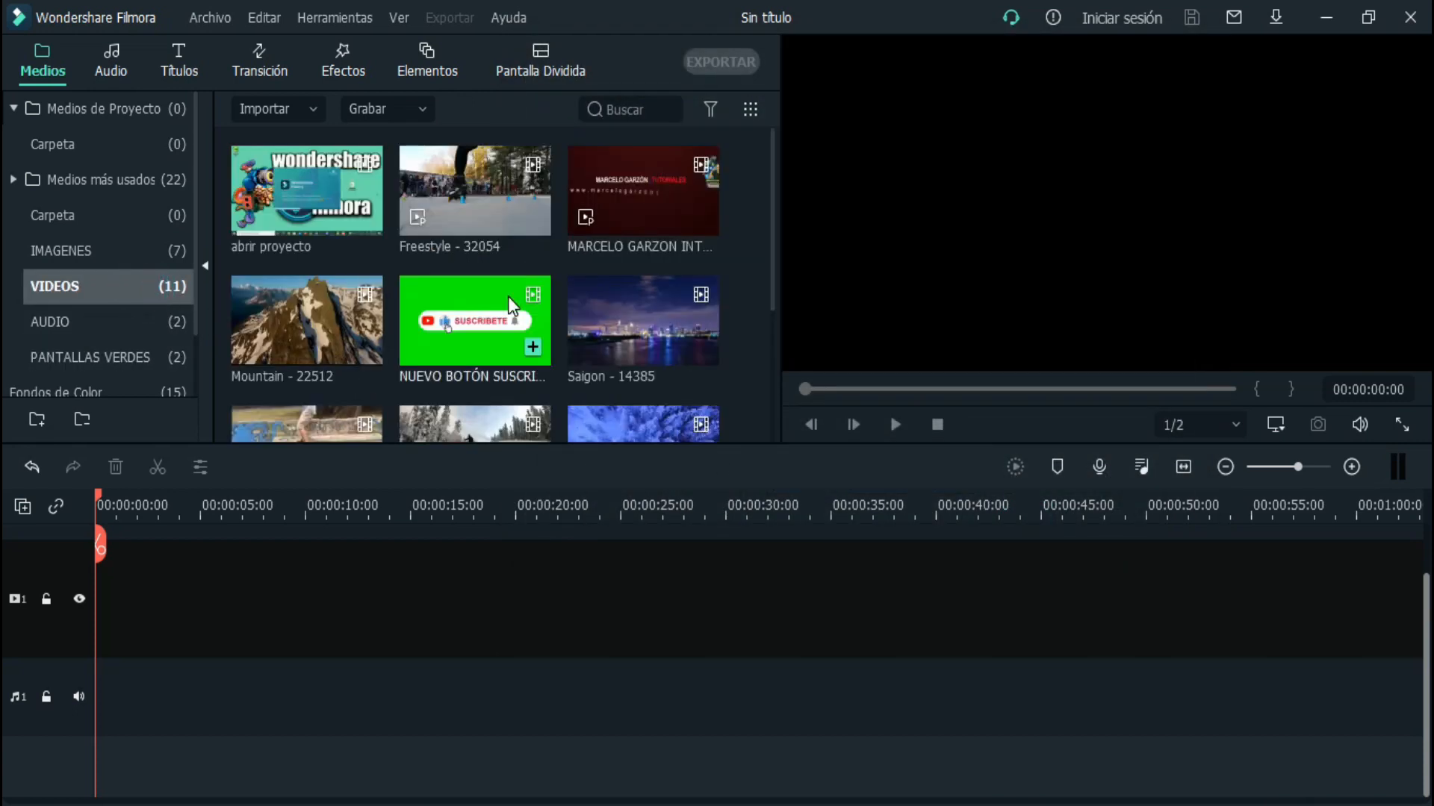
left_click(497, 318)
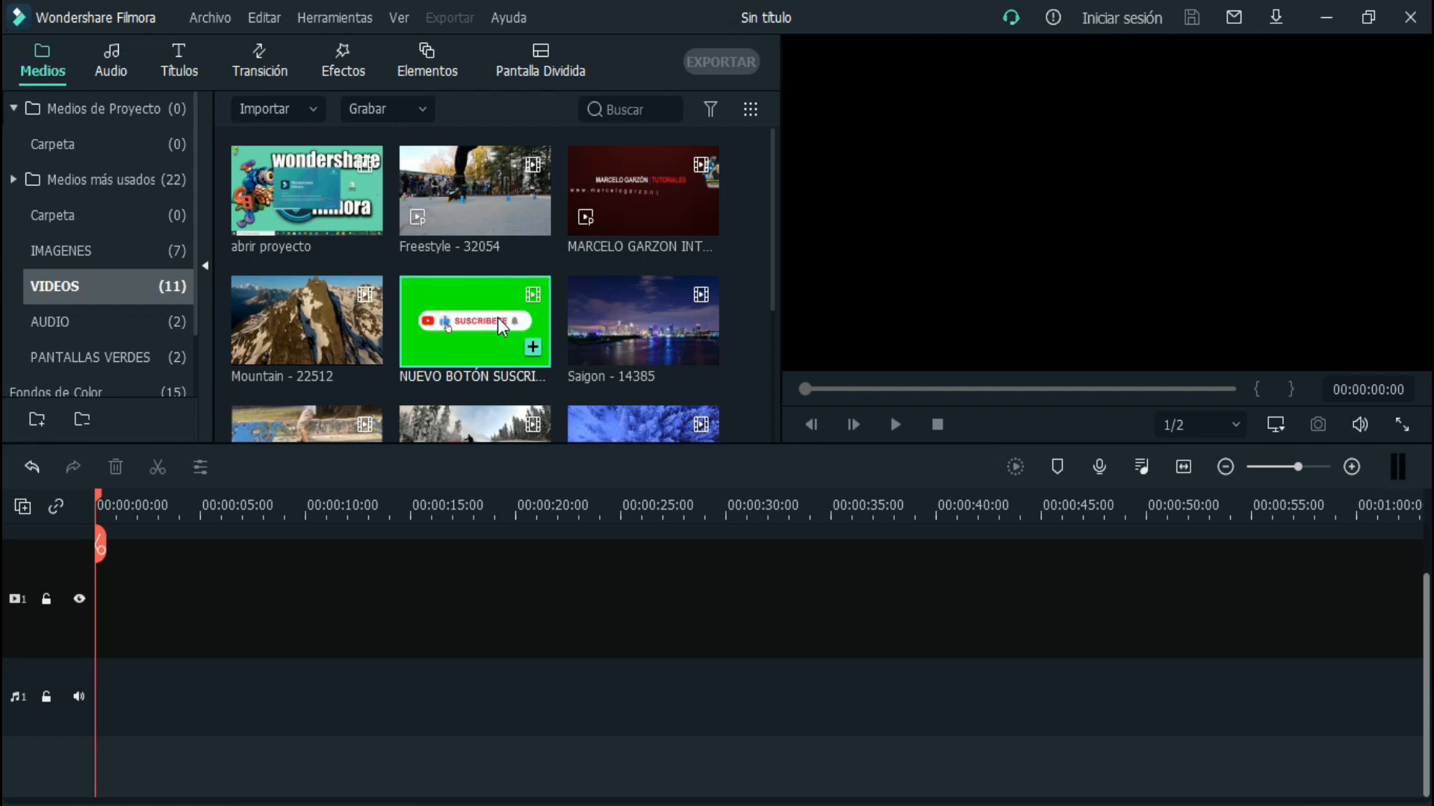
key("Delete")
left_click(756, 432)
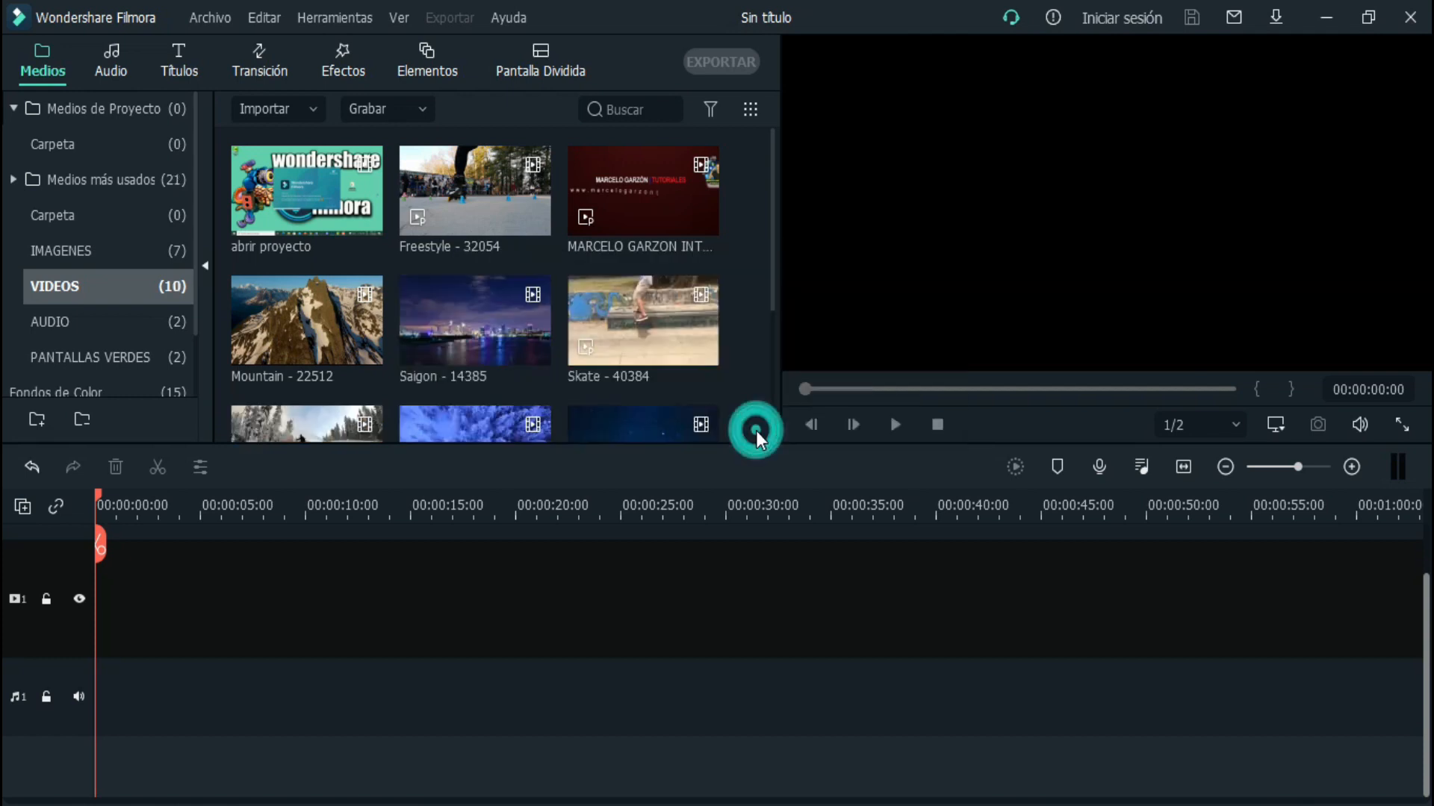
left_click_drag(771, 249, 747, 419)
left_click(275, 338)
key("Delete")
left_click(757, 433)
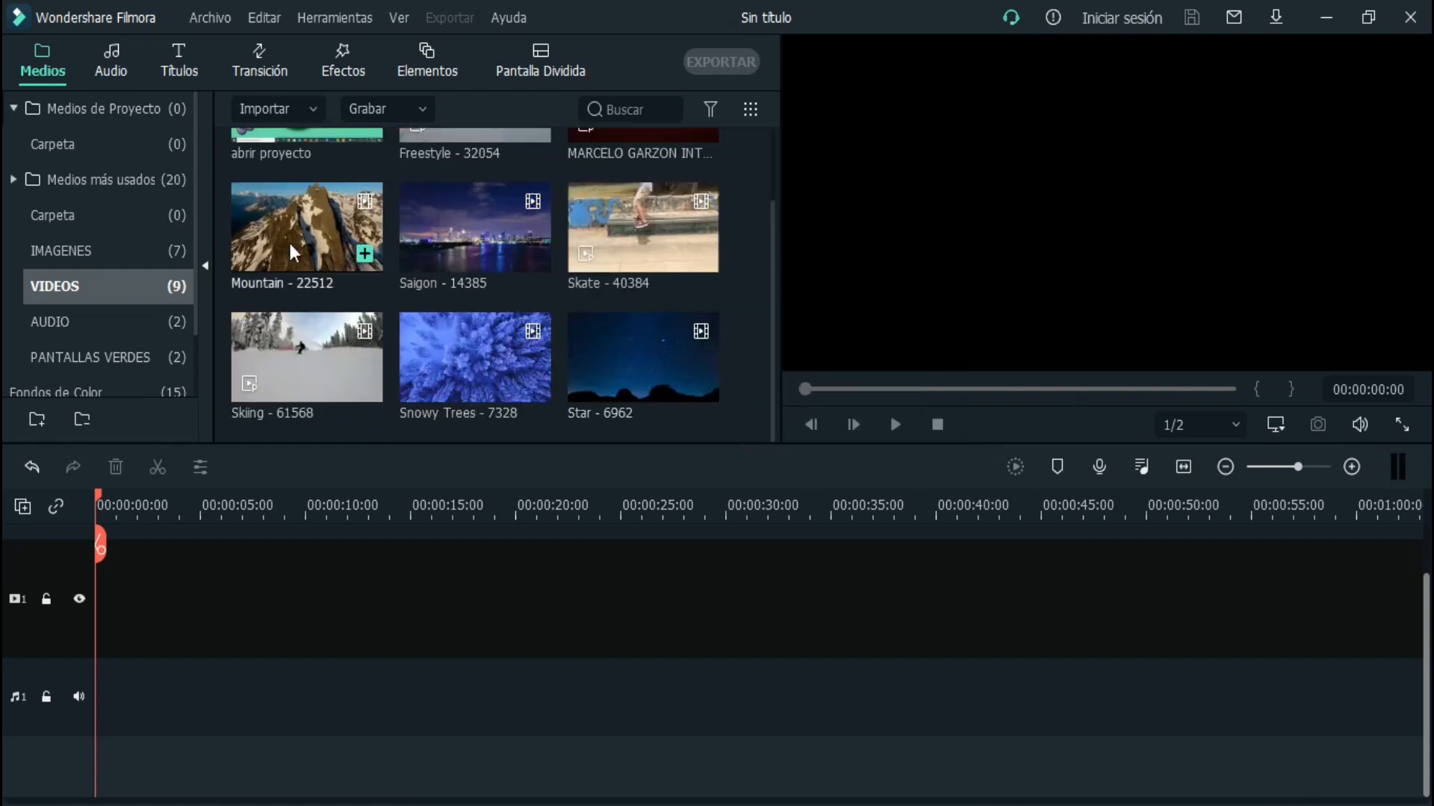
- Review all media in Medios más usados, as well as its IMAGENES, VIDEOS, AUDIO and PANTALLAS VERDES folders
left_click(142, 182)
scroll(510, 221, "down", 5)
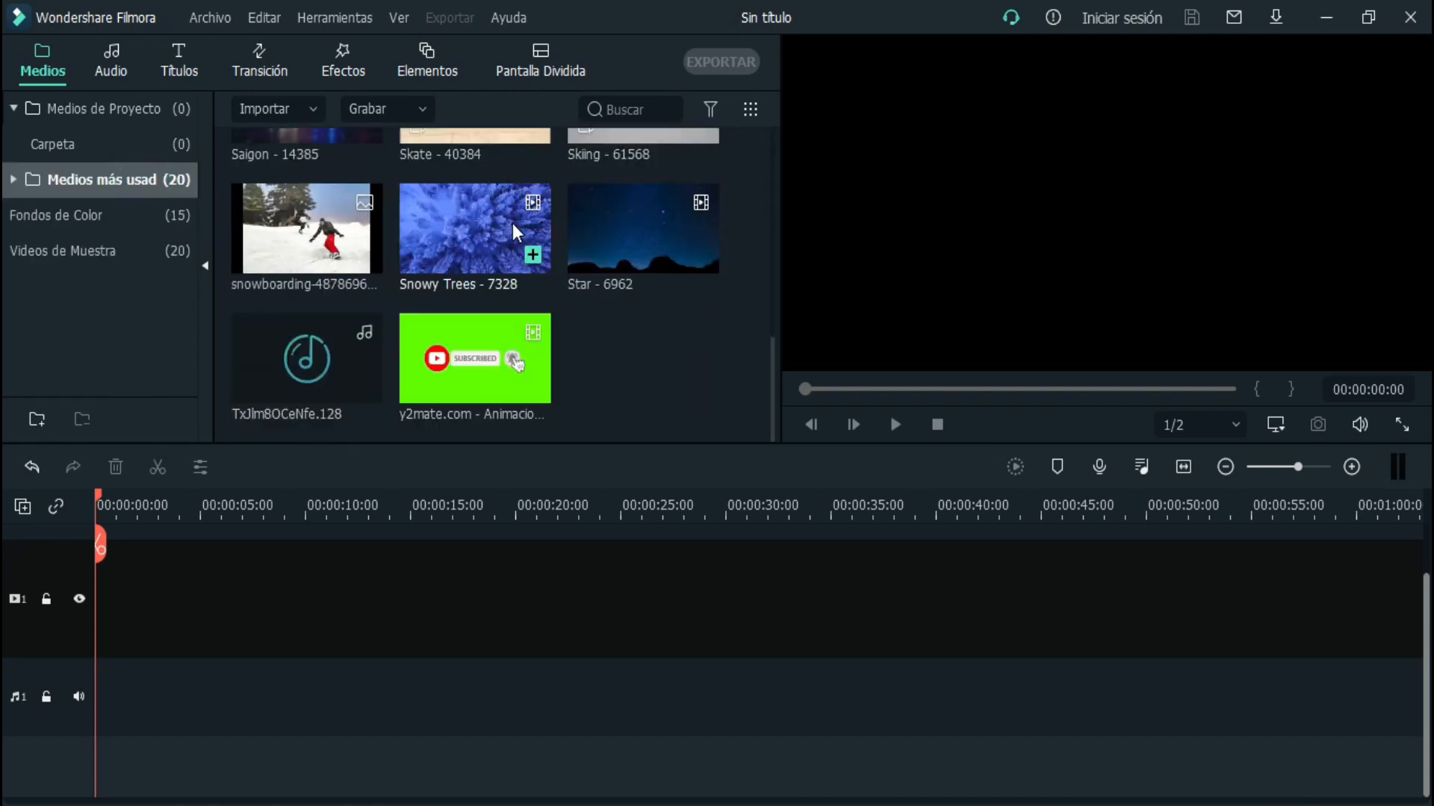
scroll(512, 223, "up", 5)
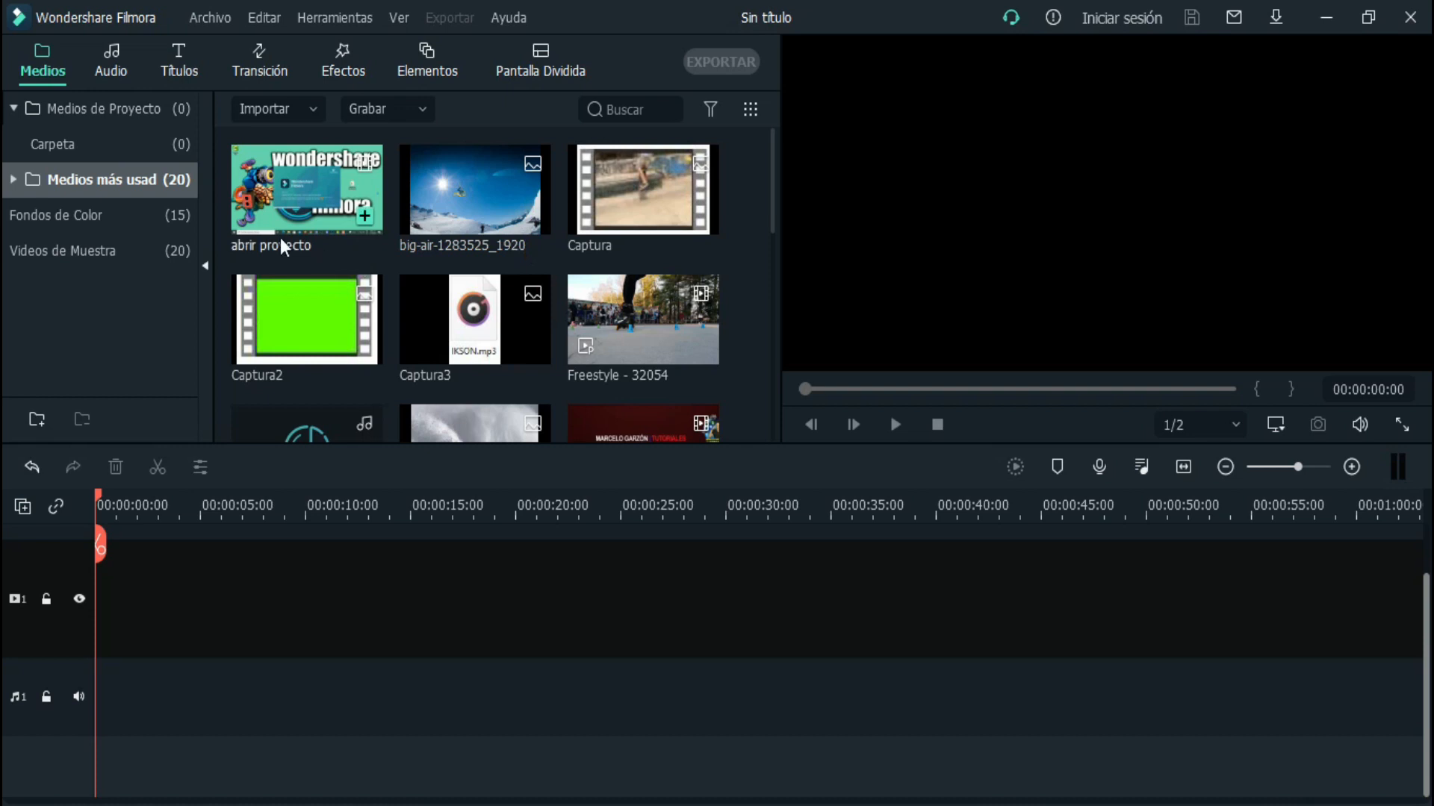
left_click(12, 180)
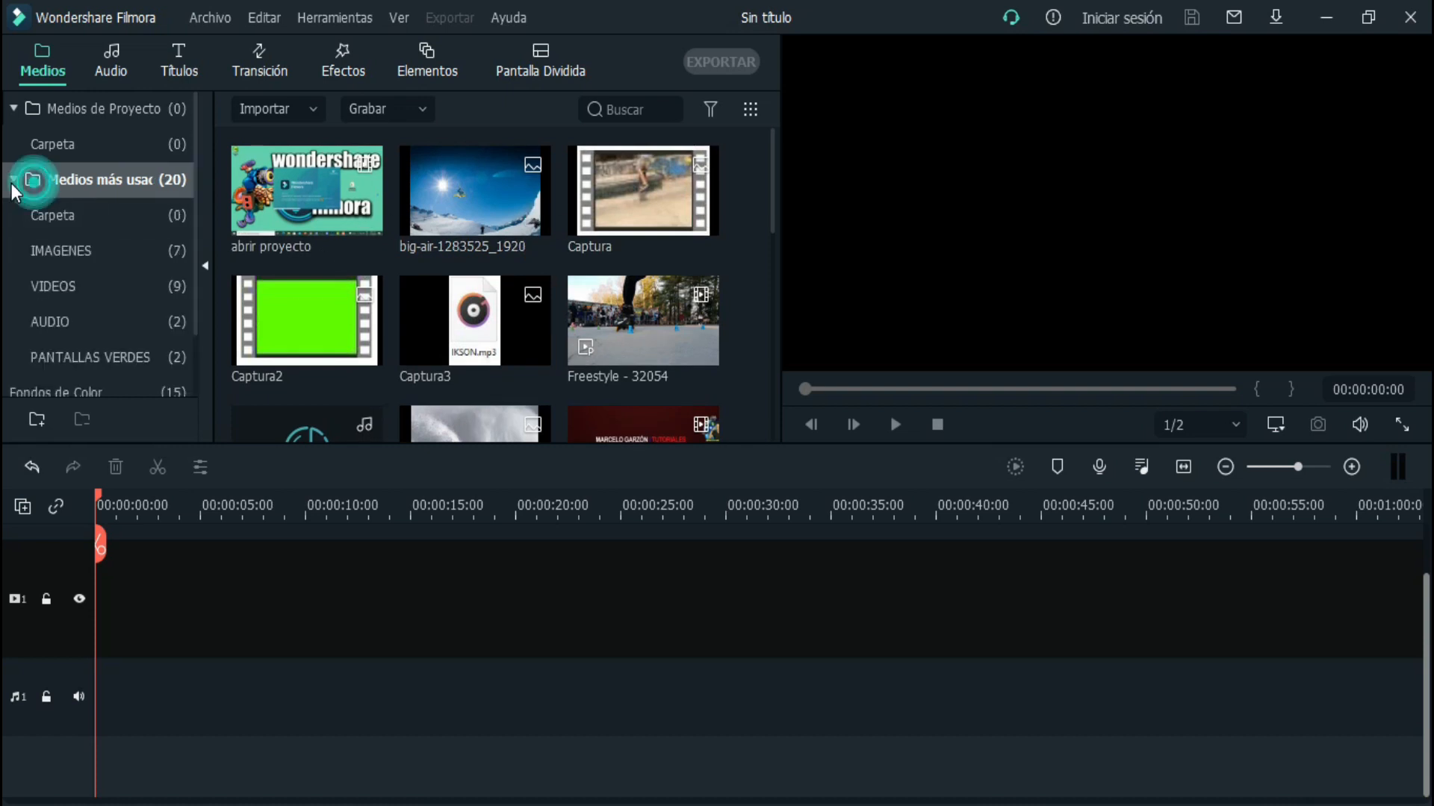
left_click(124, 251)
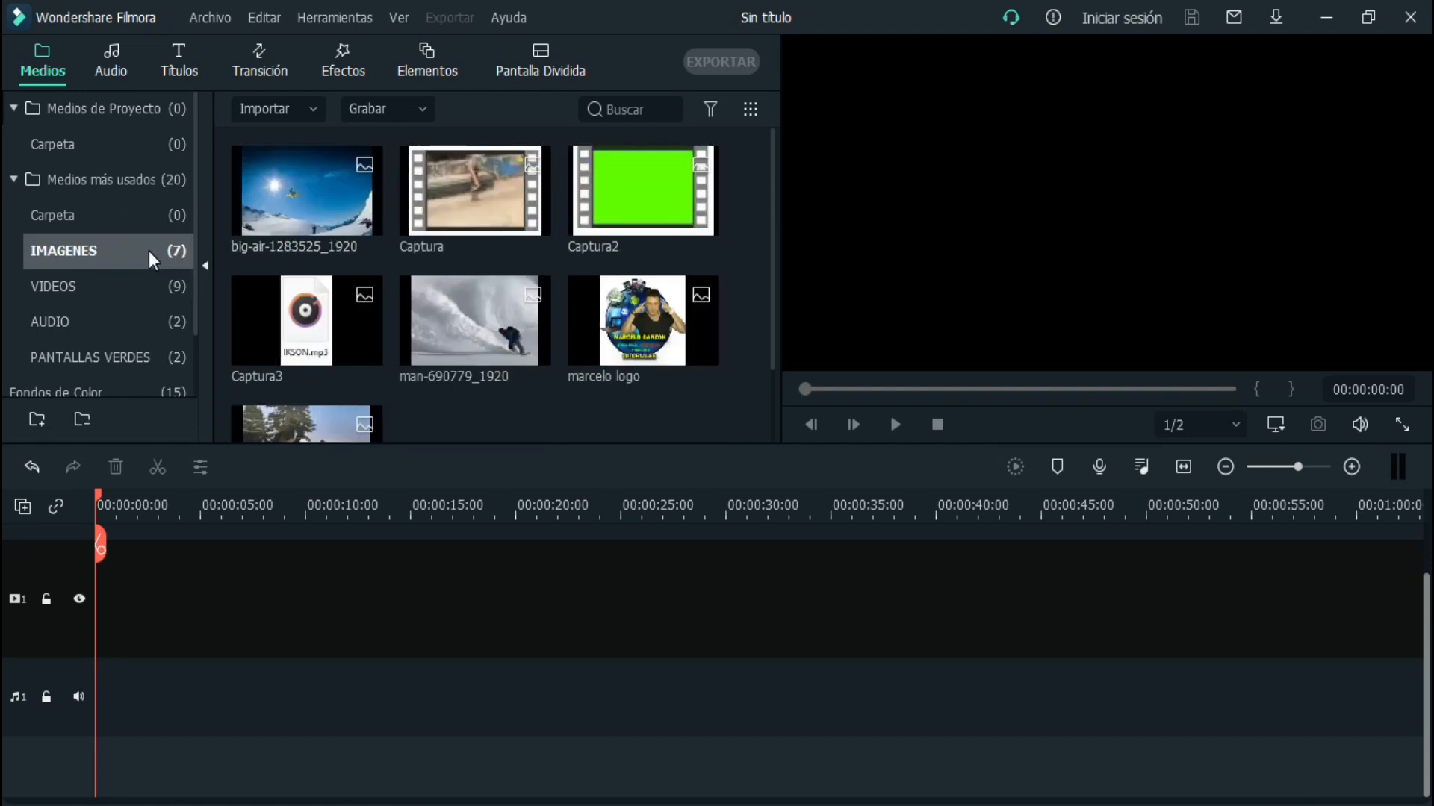
left_click(119, 285)
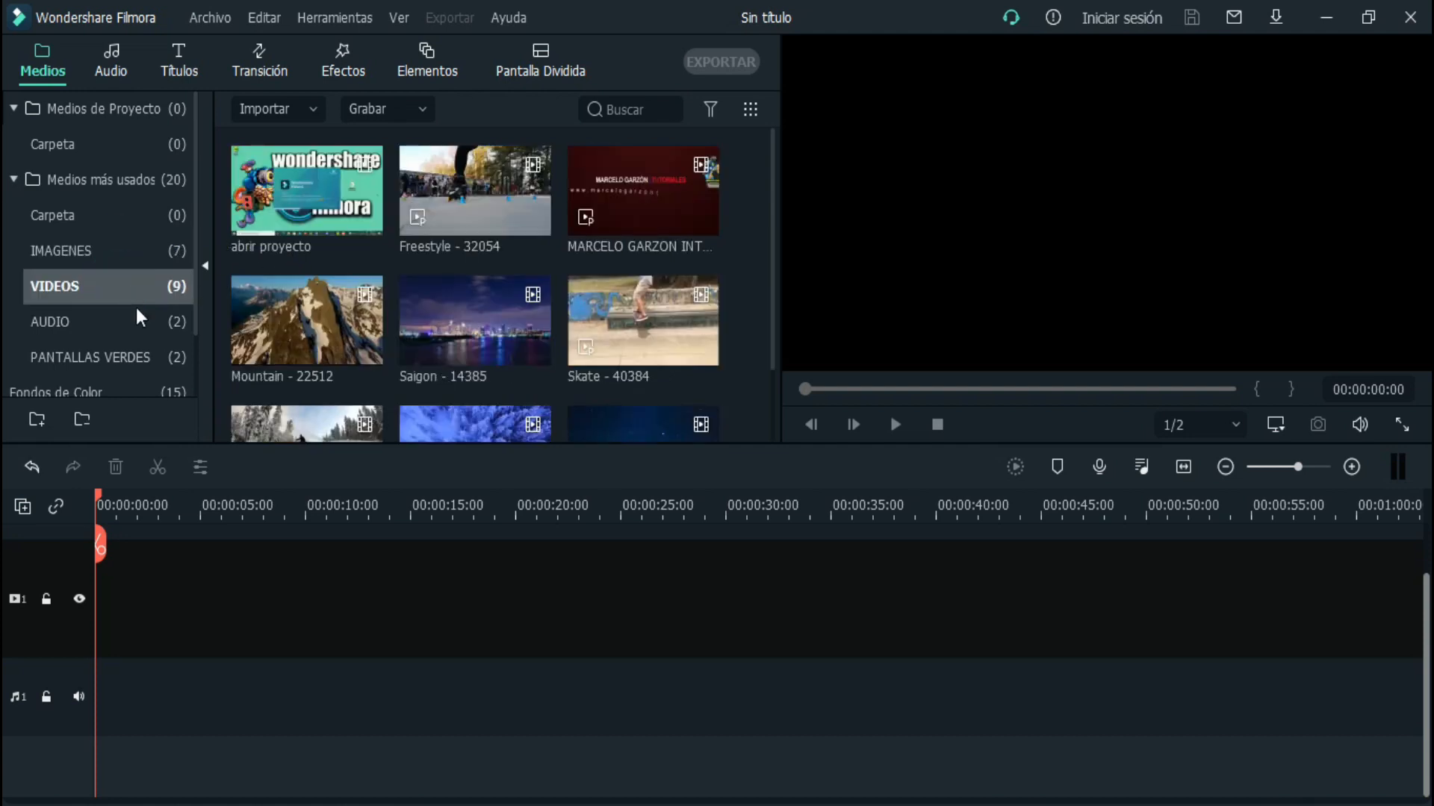
left_click(123, 322)
left_click(153, 358)
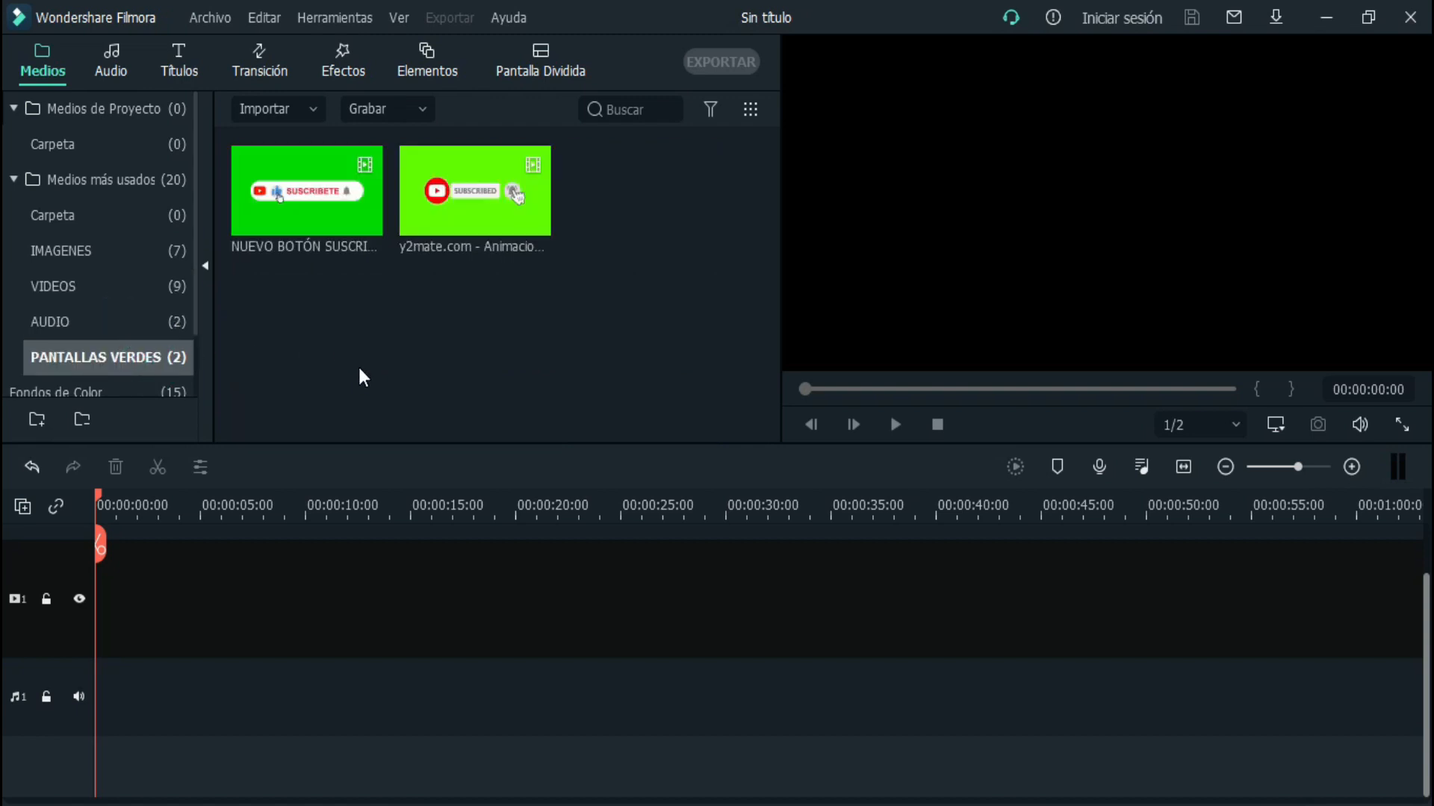
- Show all media in Medios más usados and preview the Skate - 40384 and Saigon - 14385 clips
double_click(148, 183)
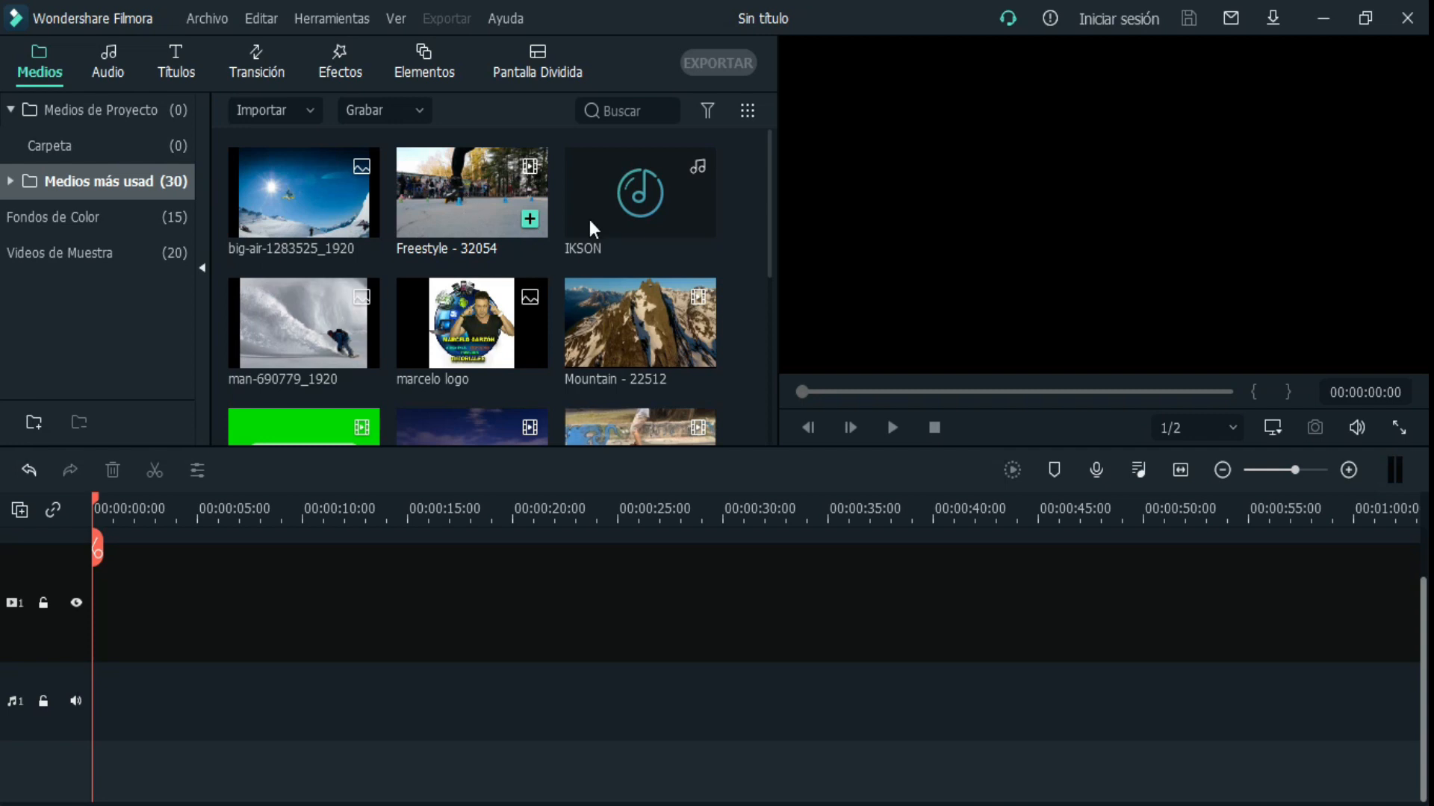
left_click_drag(771, 172, 784, 239)
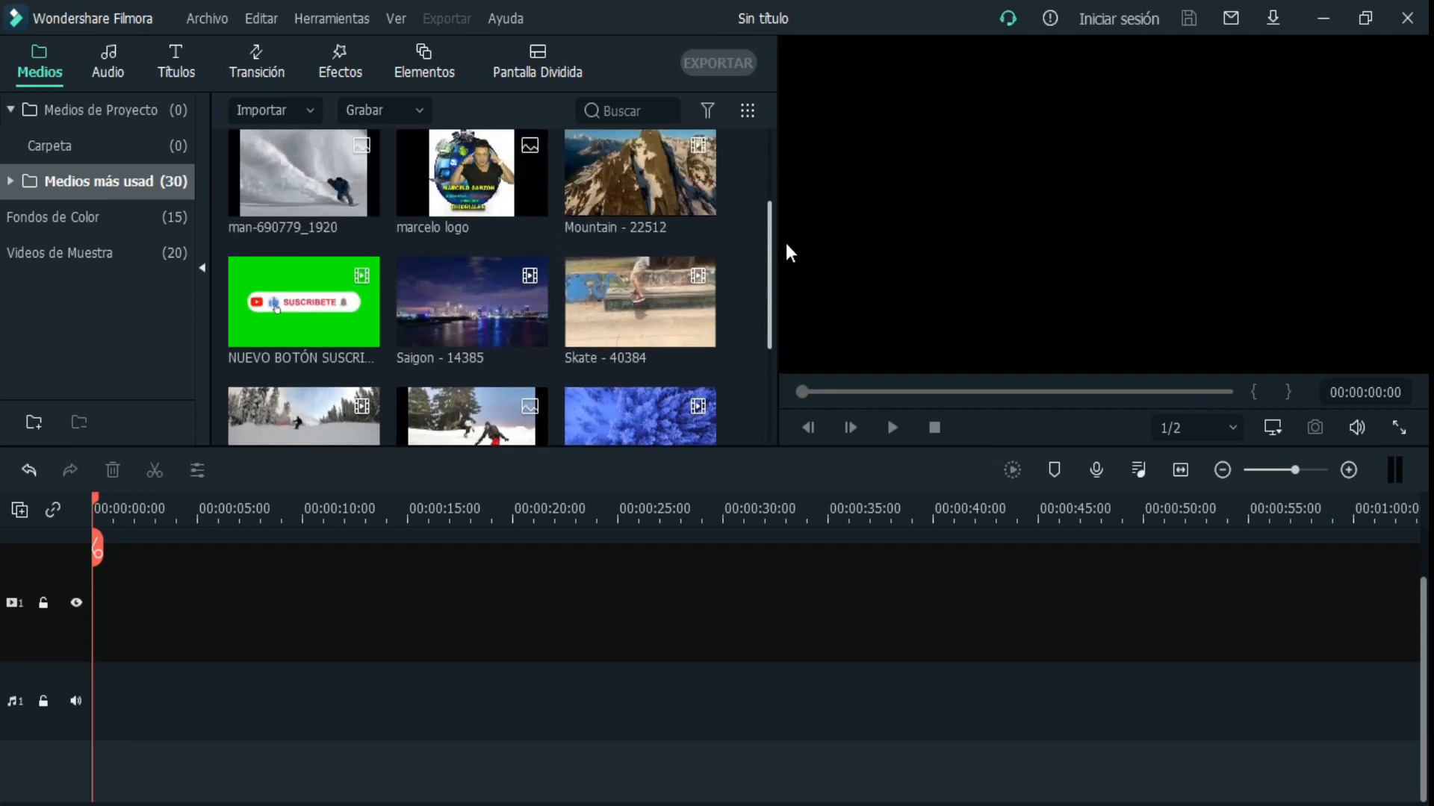
scroll(626, 301, "down", 1)
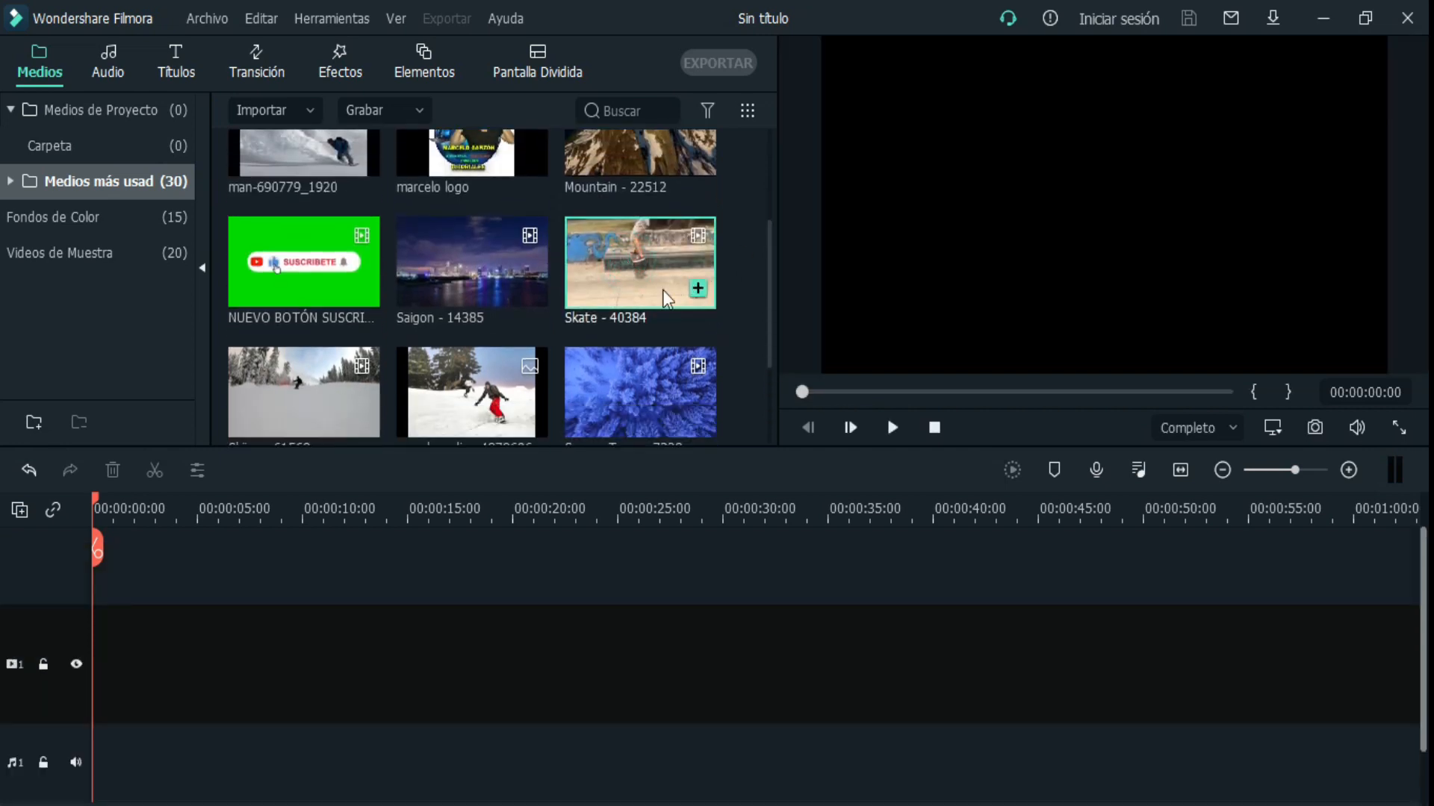
left_click(623, 267)
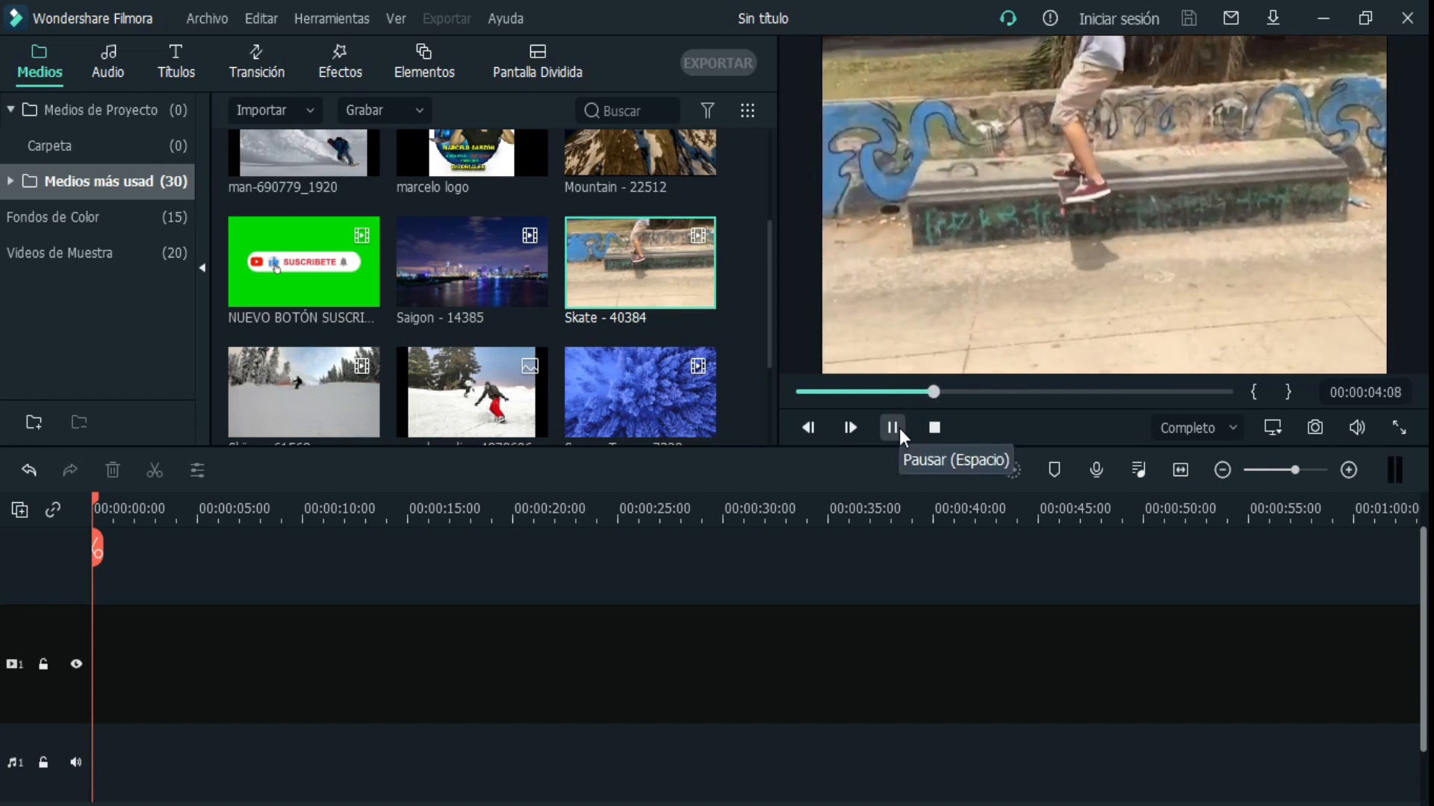
left_click(893, 429)
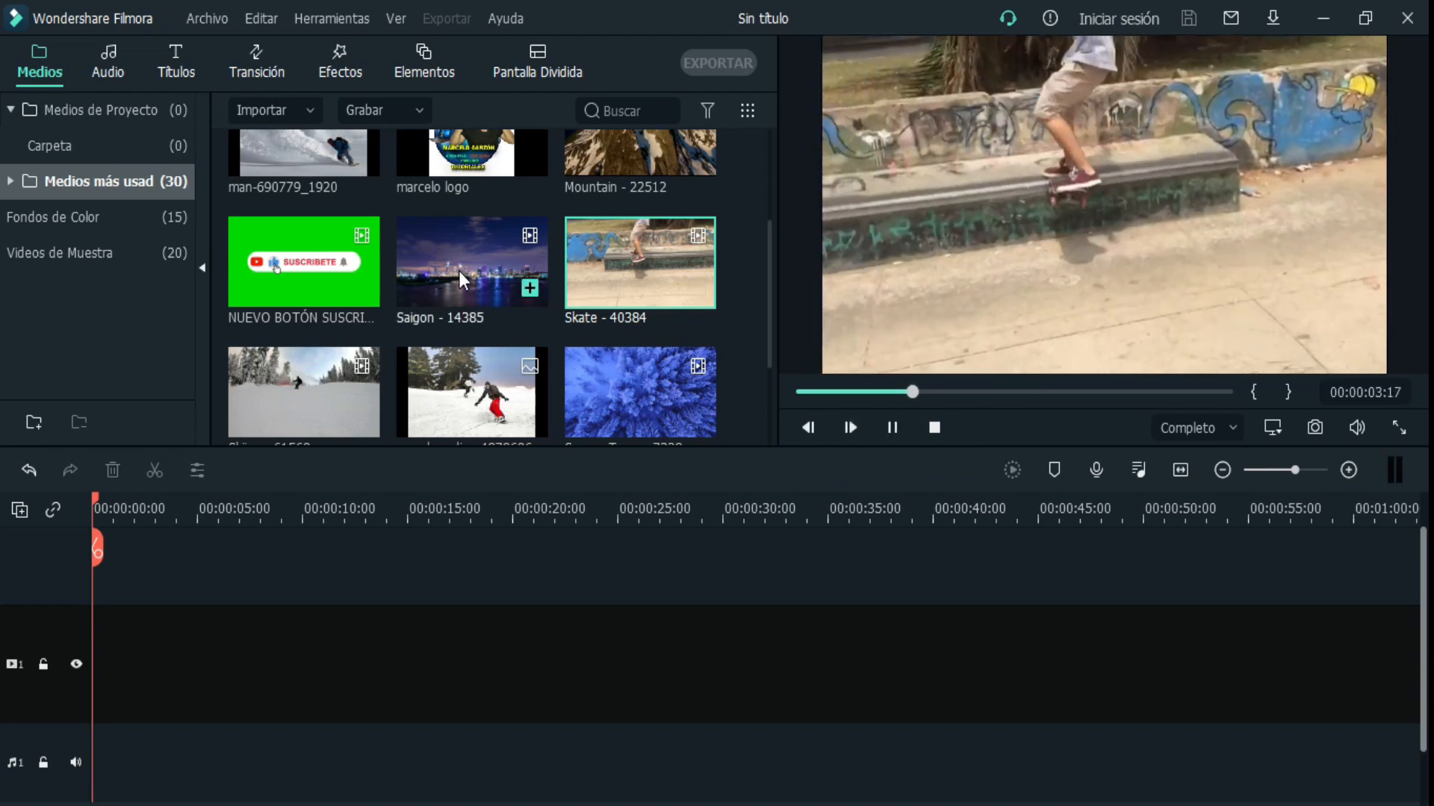
left_click(459, 270)
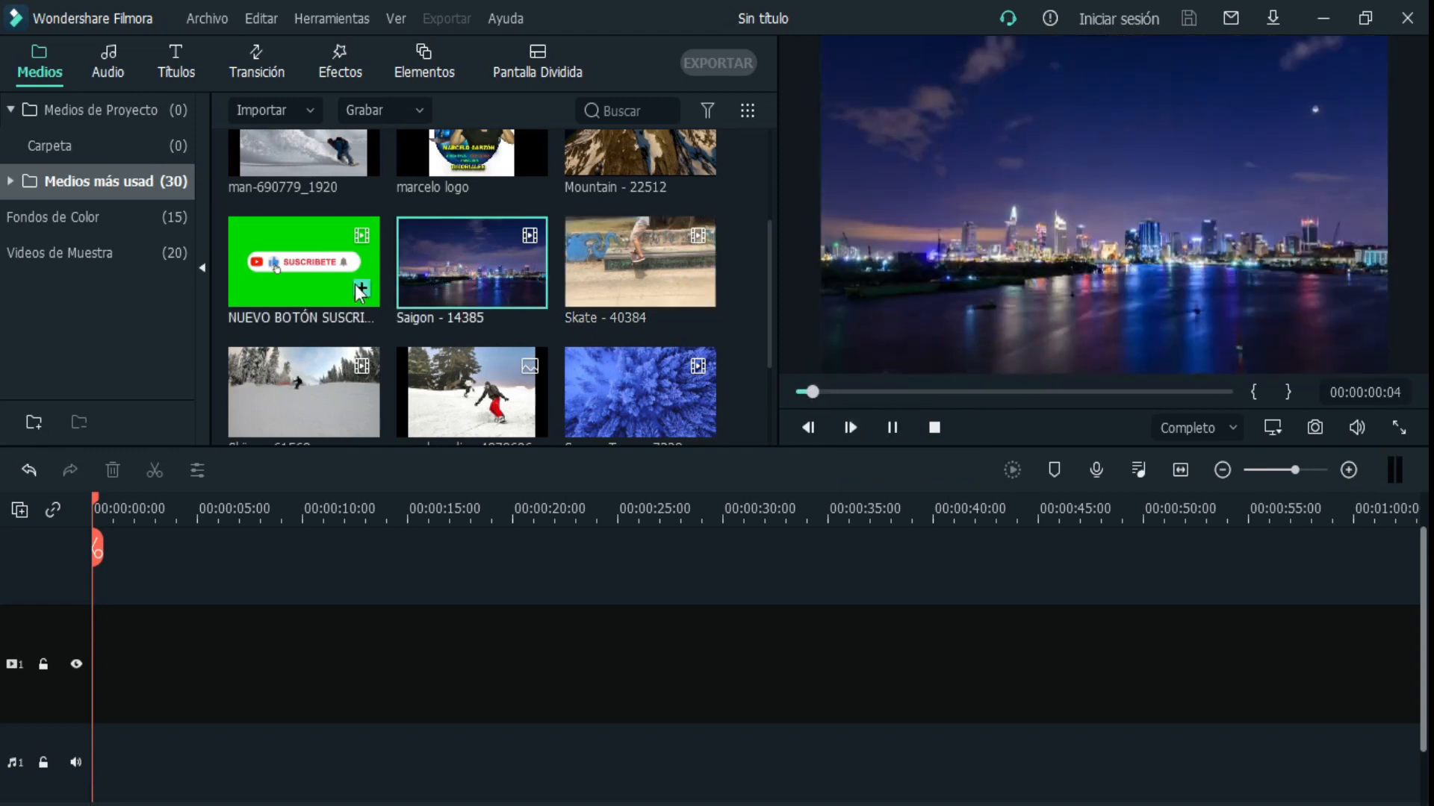
- Preview the green-screen NUEVO BOTÓN SUSCRIBETE clip, pause it, and play the Skate - 40384 clip
left_click(297, 281)
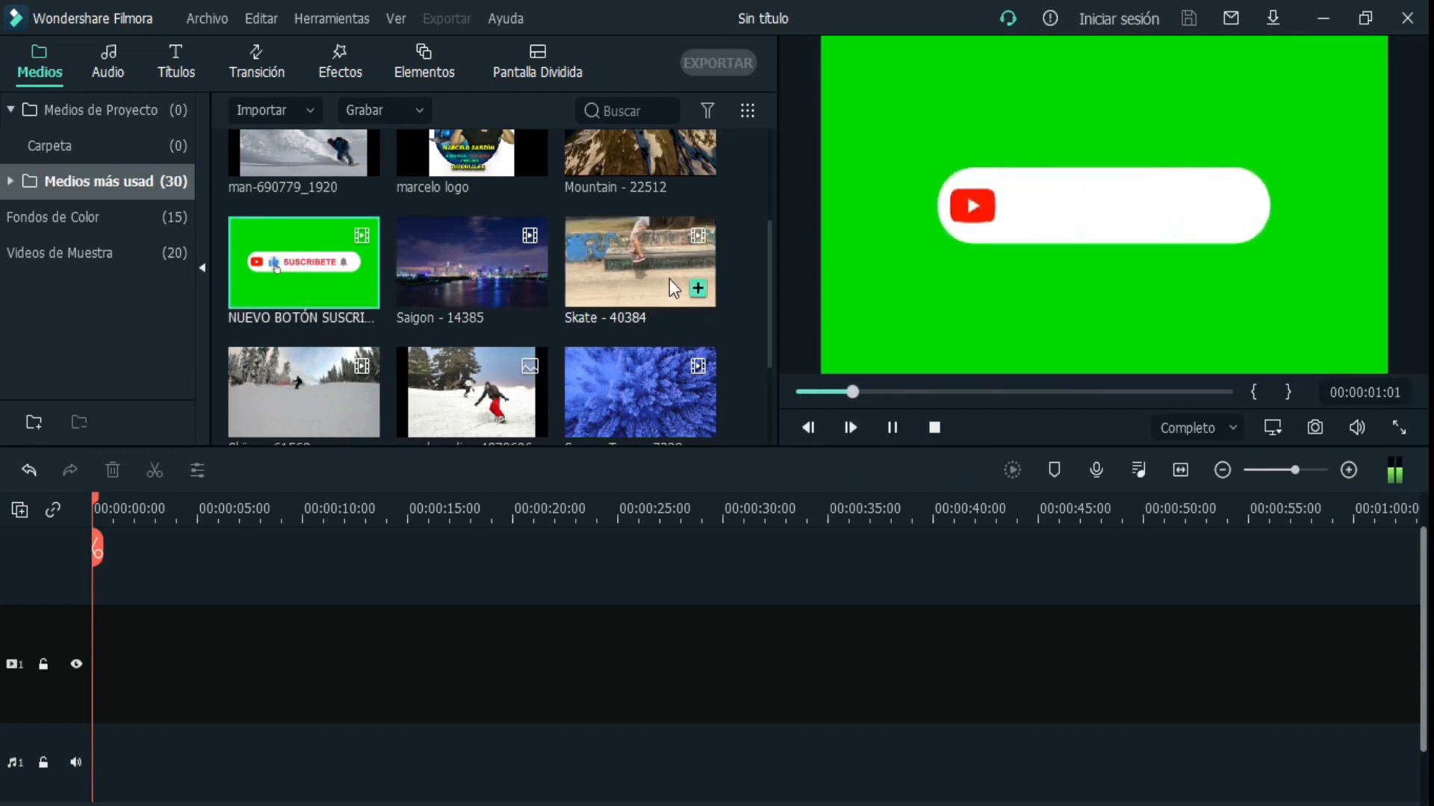
left_click(893, 428)
left_click(894, 433)
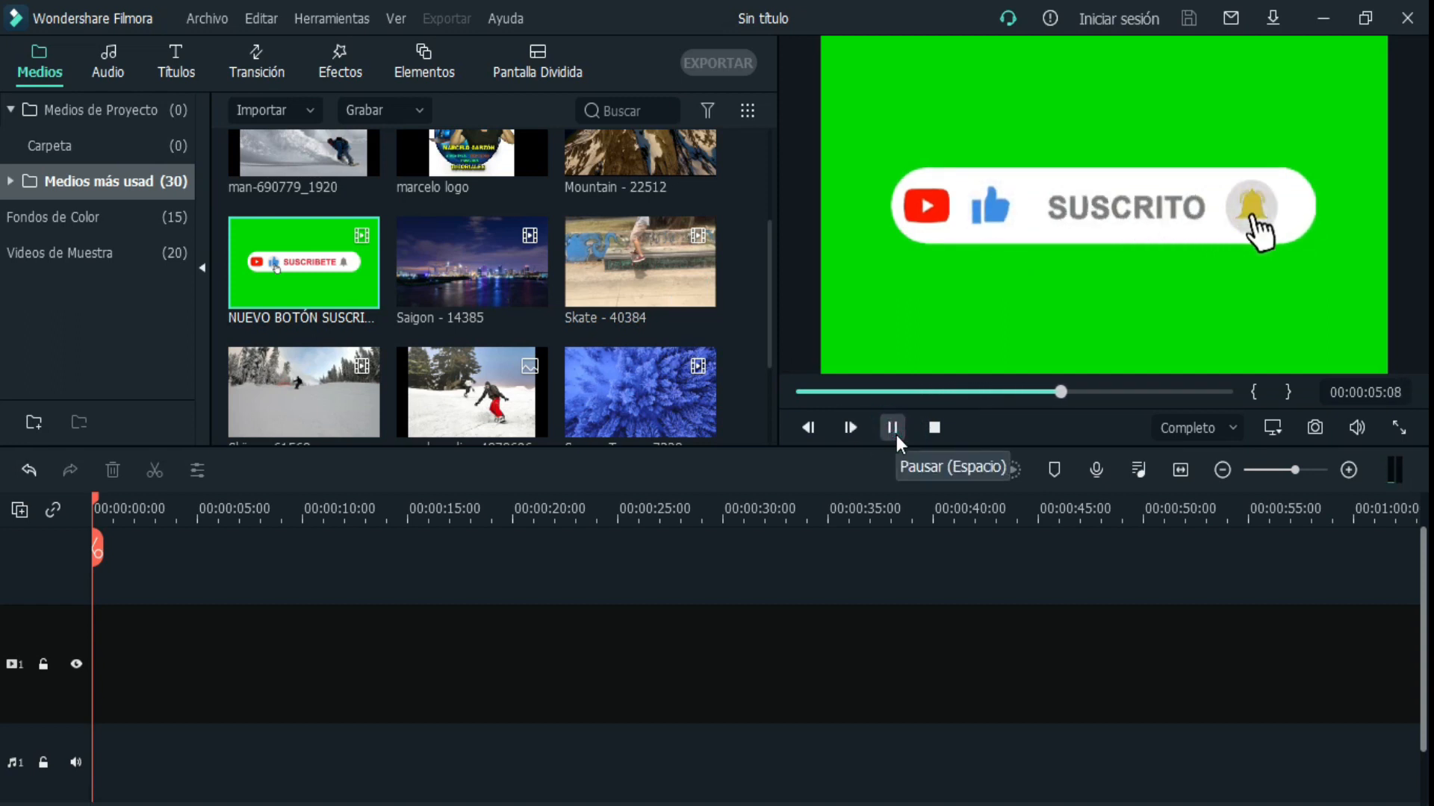
left_click(896, 437)
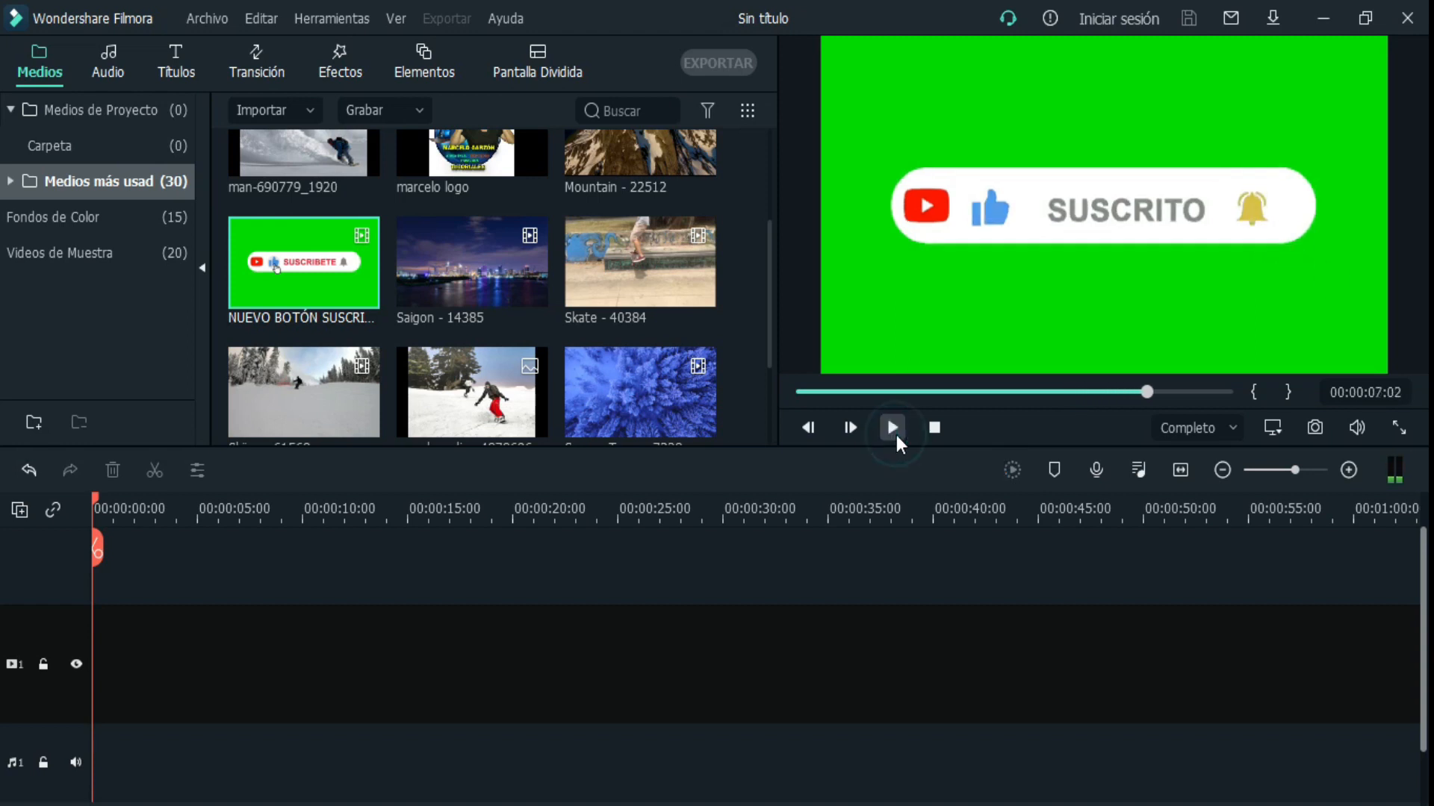
double_click(629, 271)
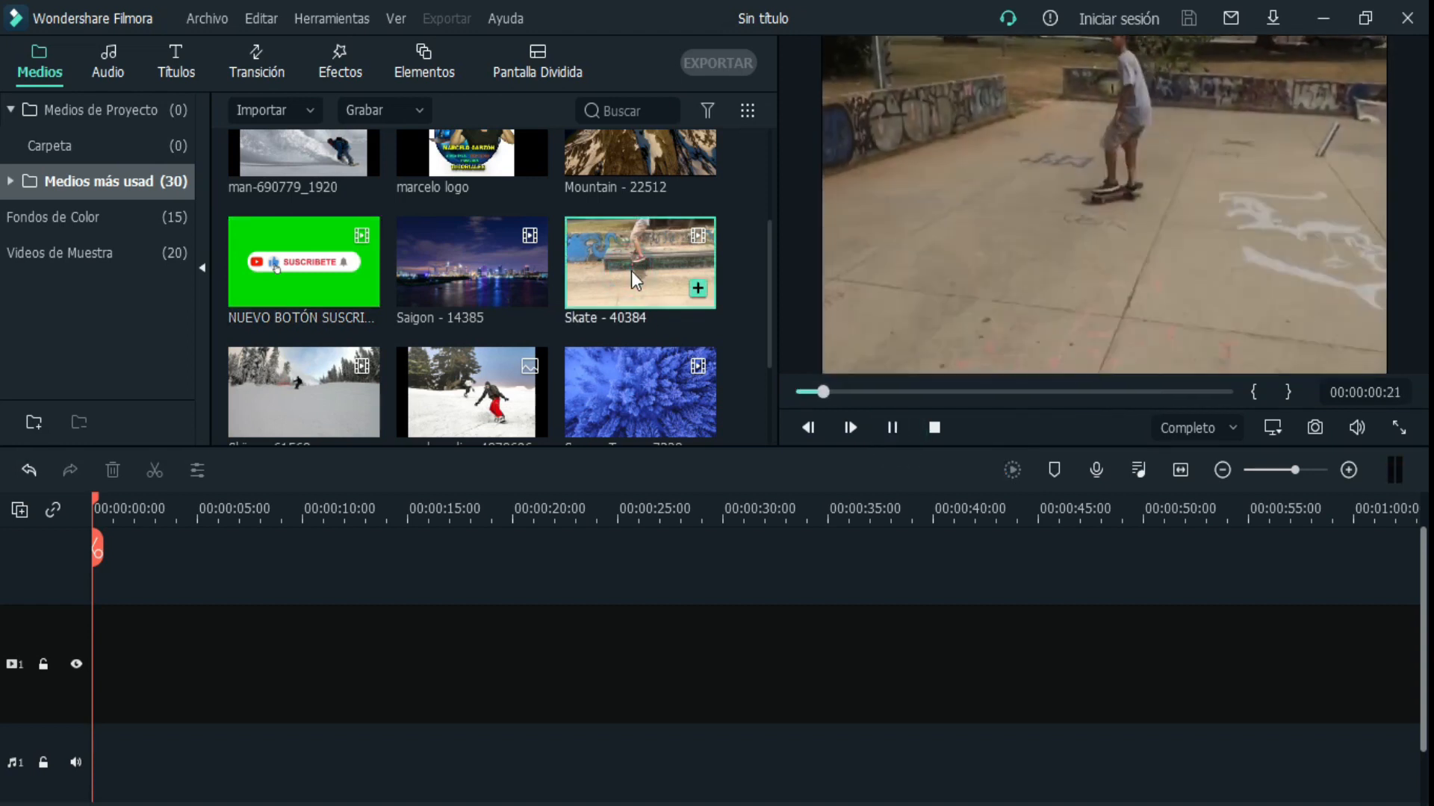
- Place the Skate - 40384 clip at the start of video track 1 and match the project to 1920 x 1080 30fps
left_click_drag(634, 254, 57, 634)
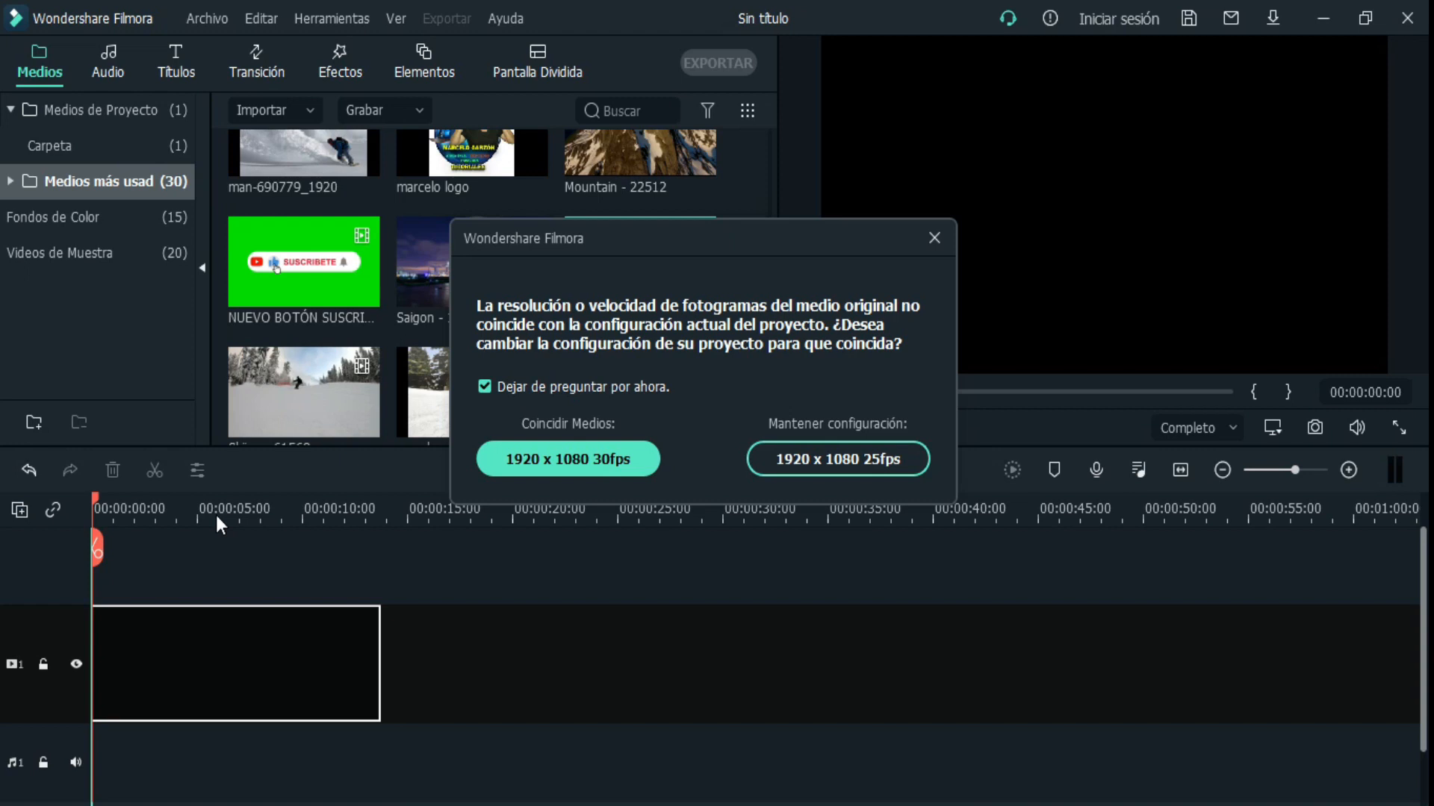
left_click(562, 458)
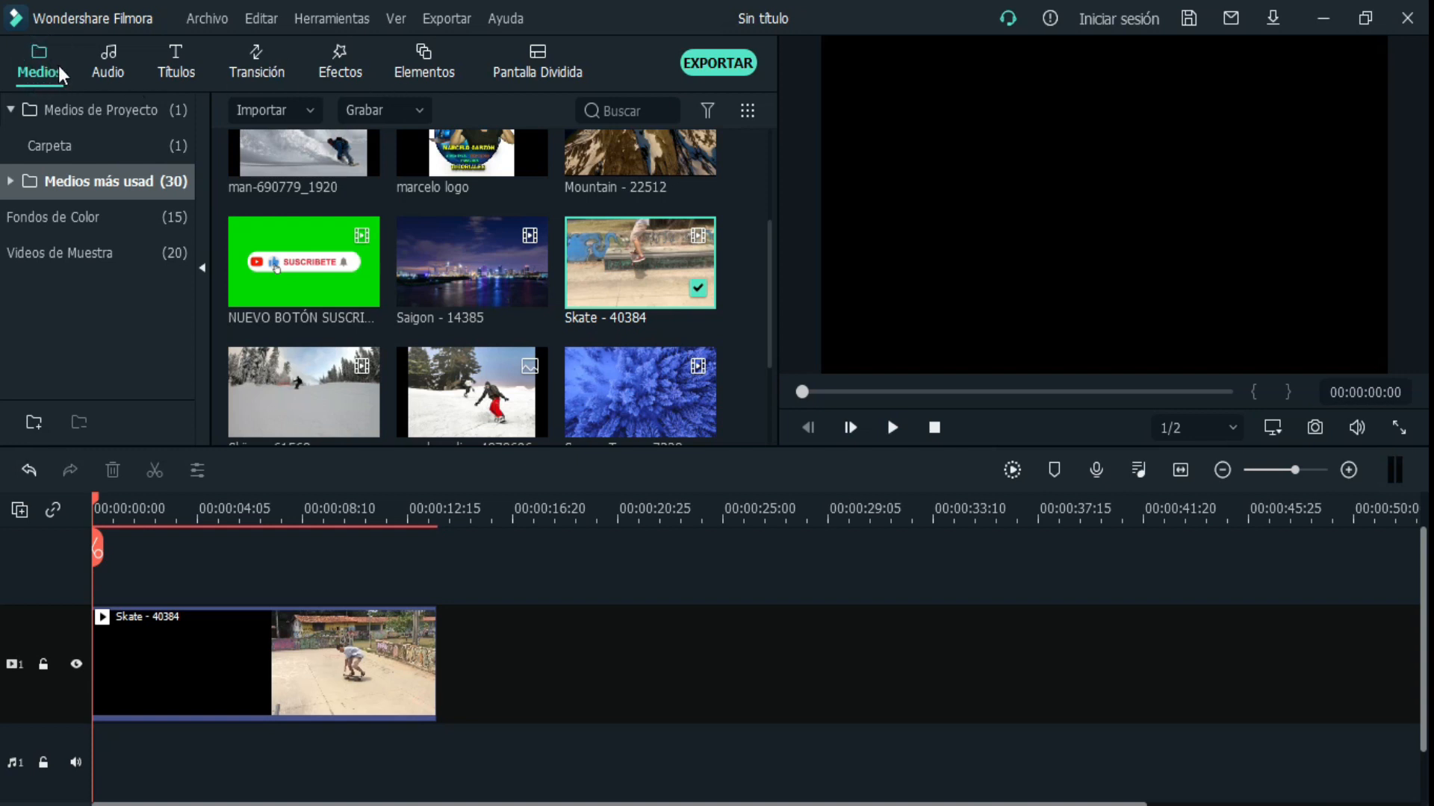
- Look through the favourite and included tracks in the audio library
left_click(112, 65)
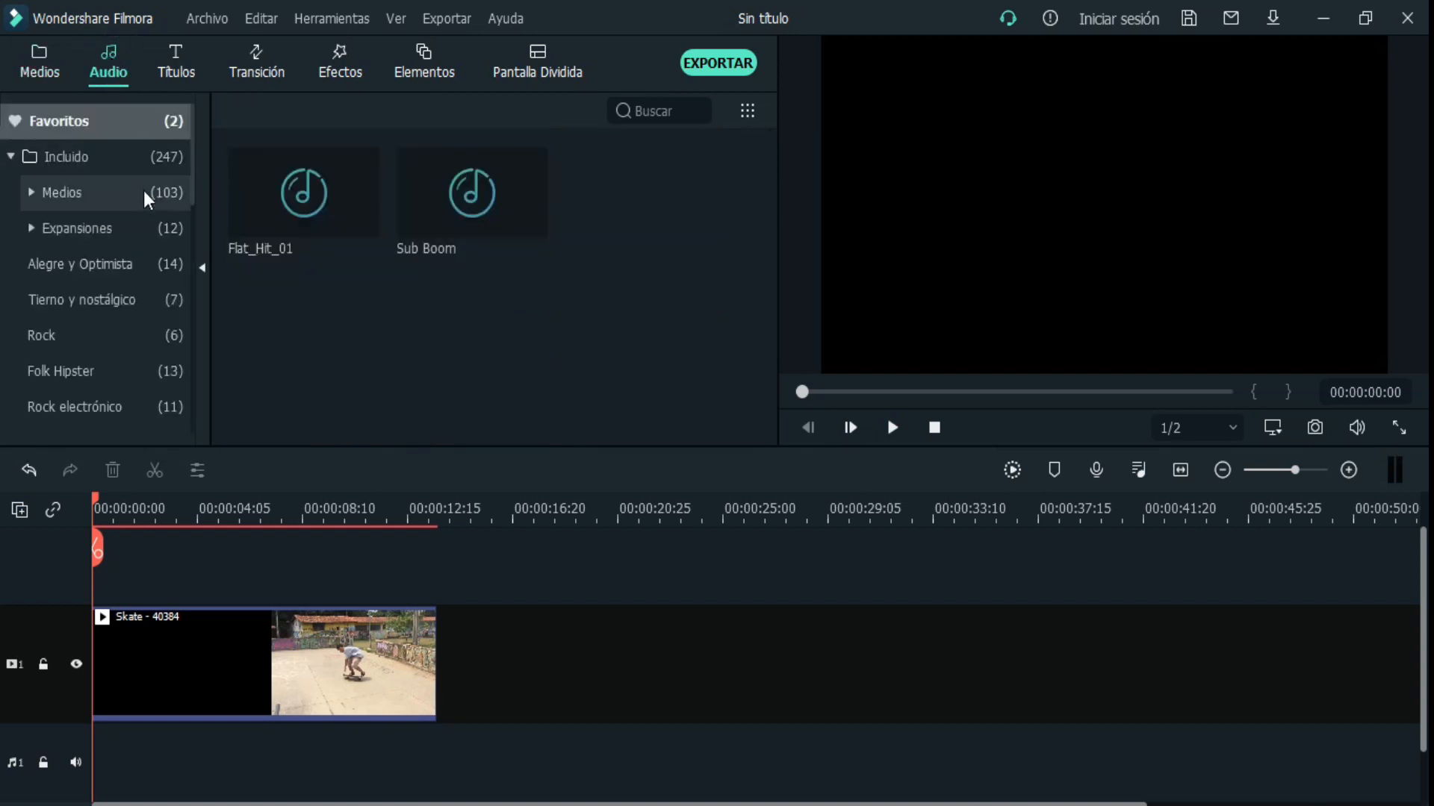
left_click(141, 162)
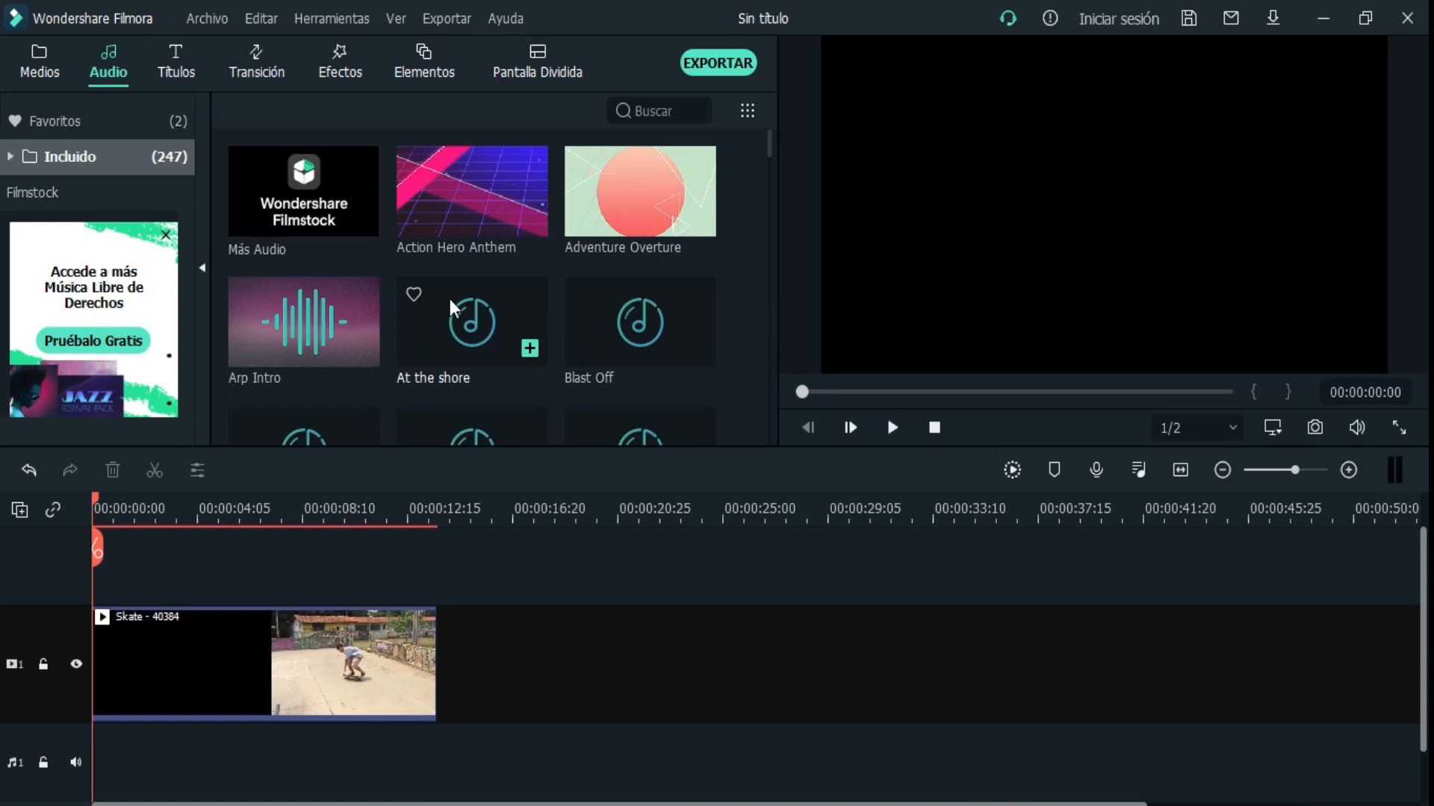
- Return to the media library and delete the Skate - 40384 clip from the timeline
left_click(38, 62)
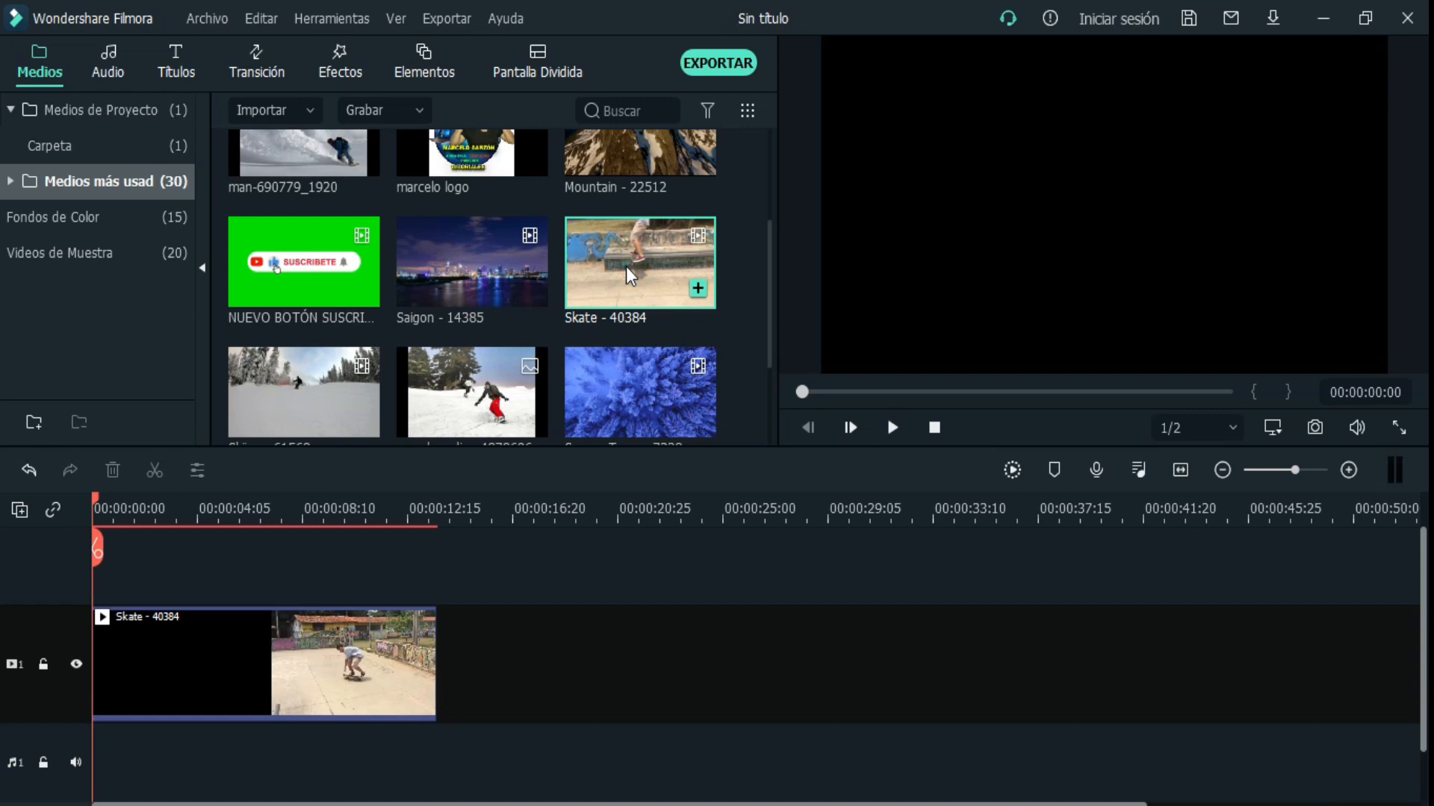
left_click(203, 661)
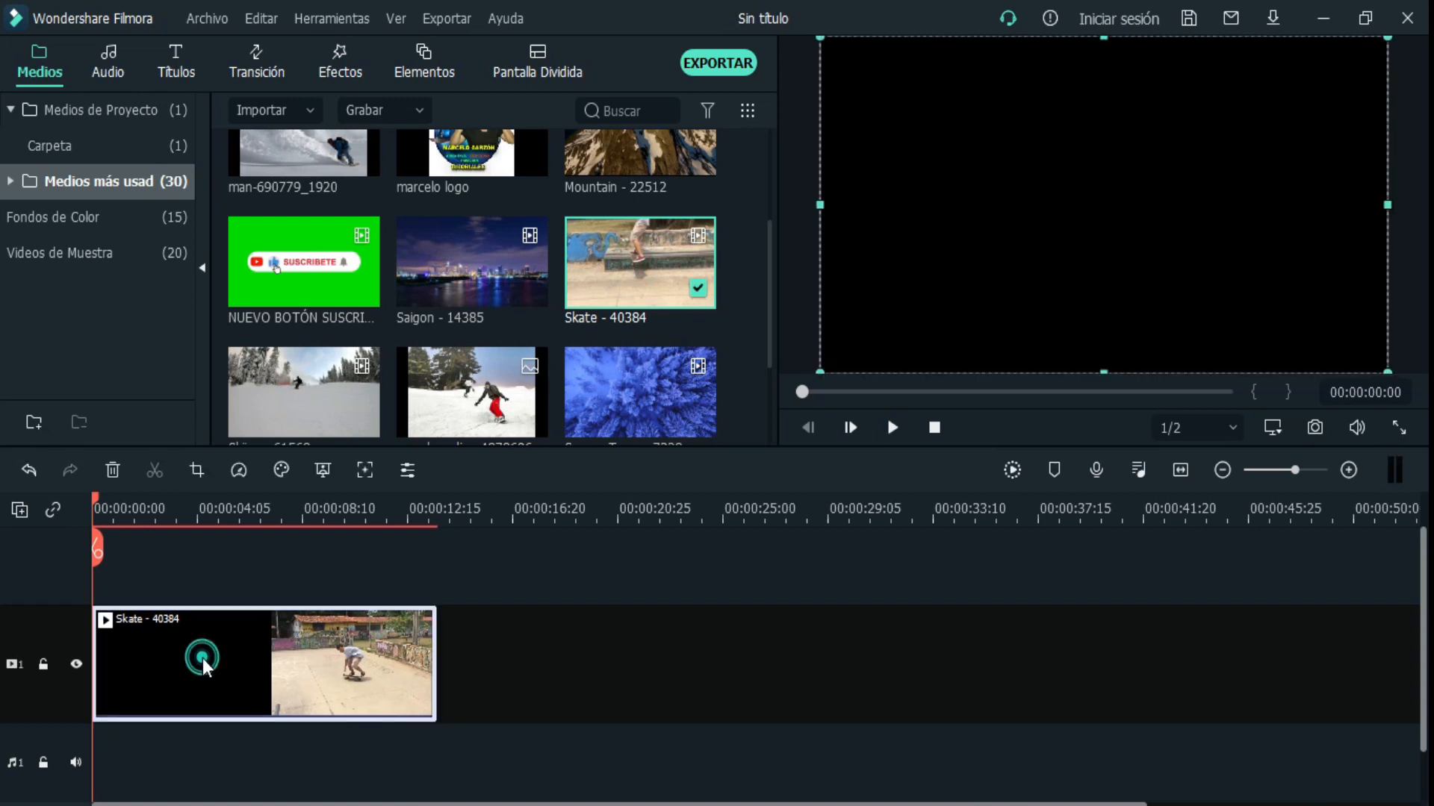
key("Delete")
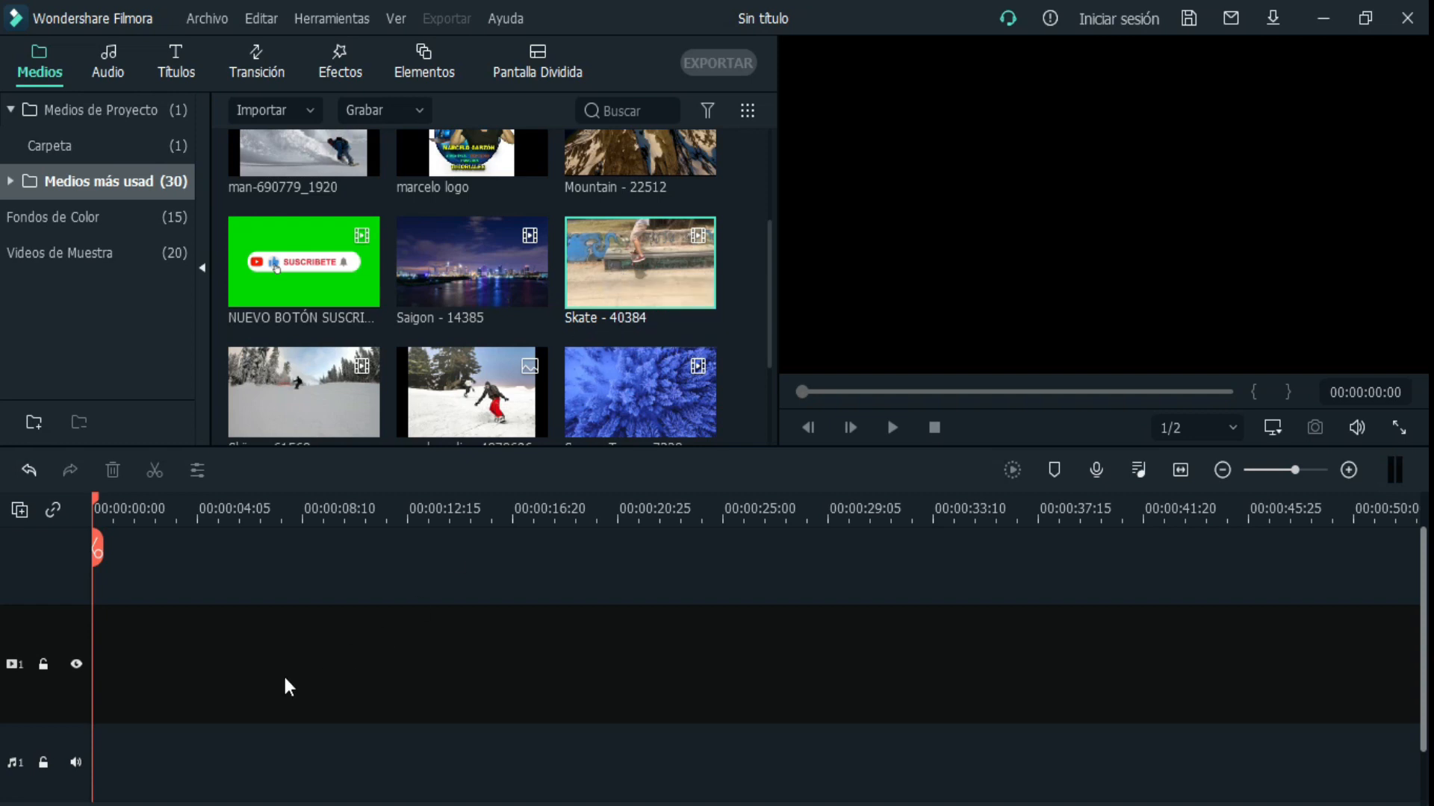
- Create a proxy file for the Skate - 40384 clip in the media library
right_click(611, 273)
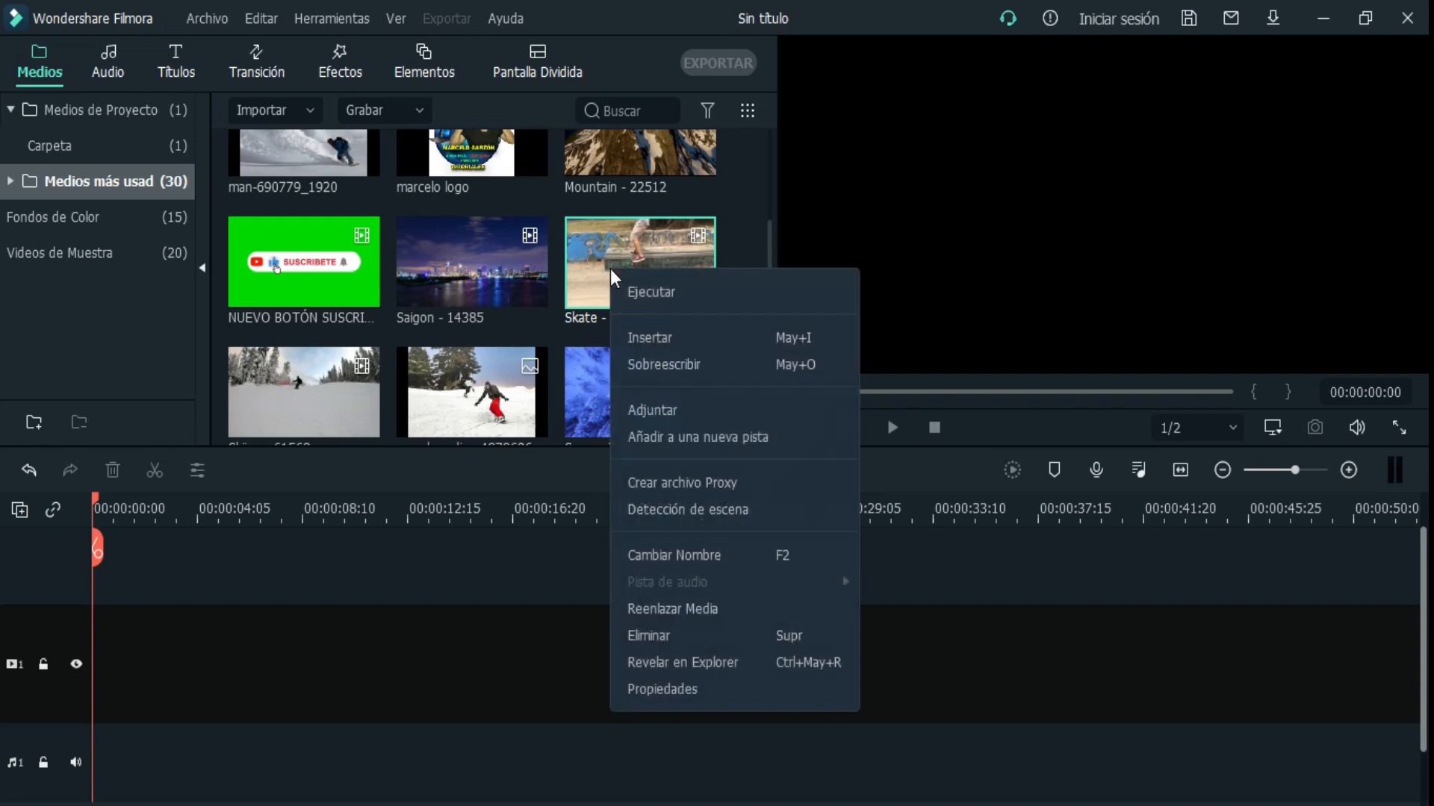
left_click(701, 481)
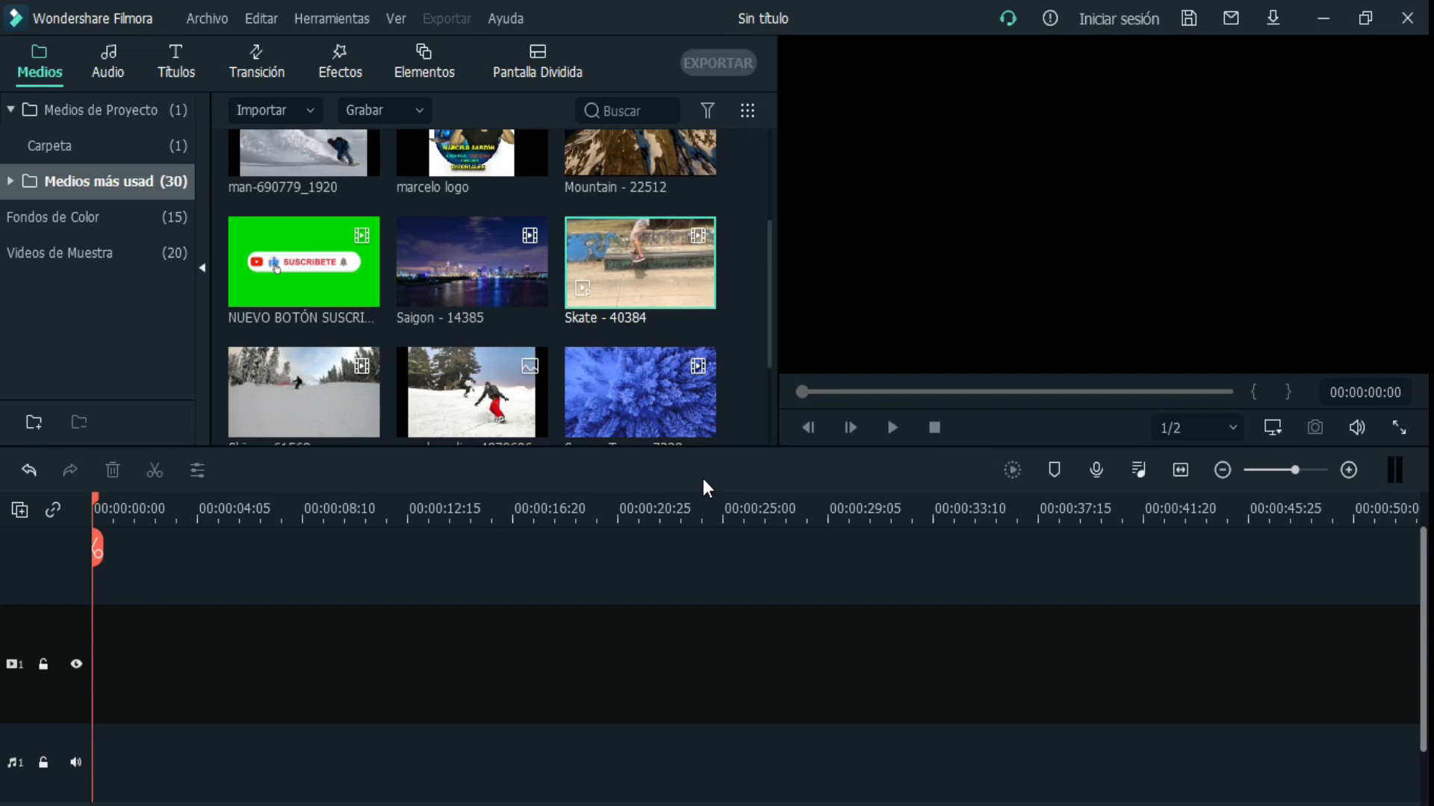
mouse_move(644, 279)
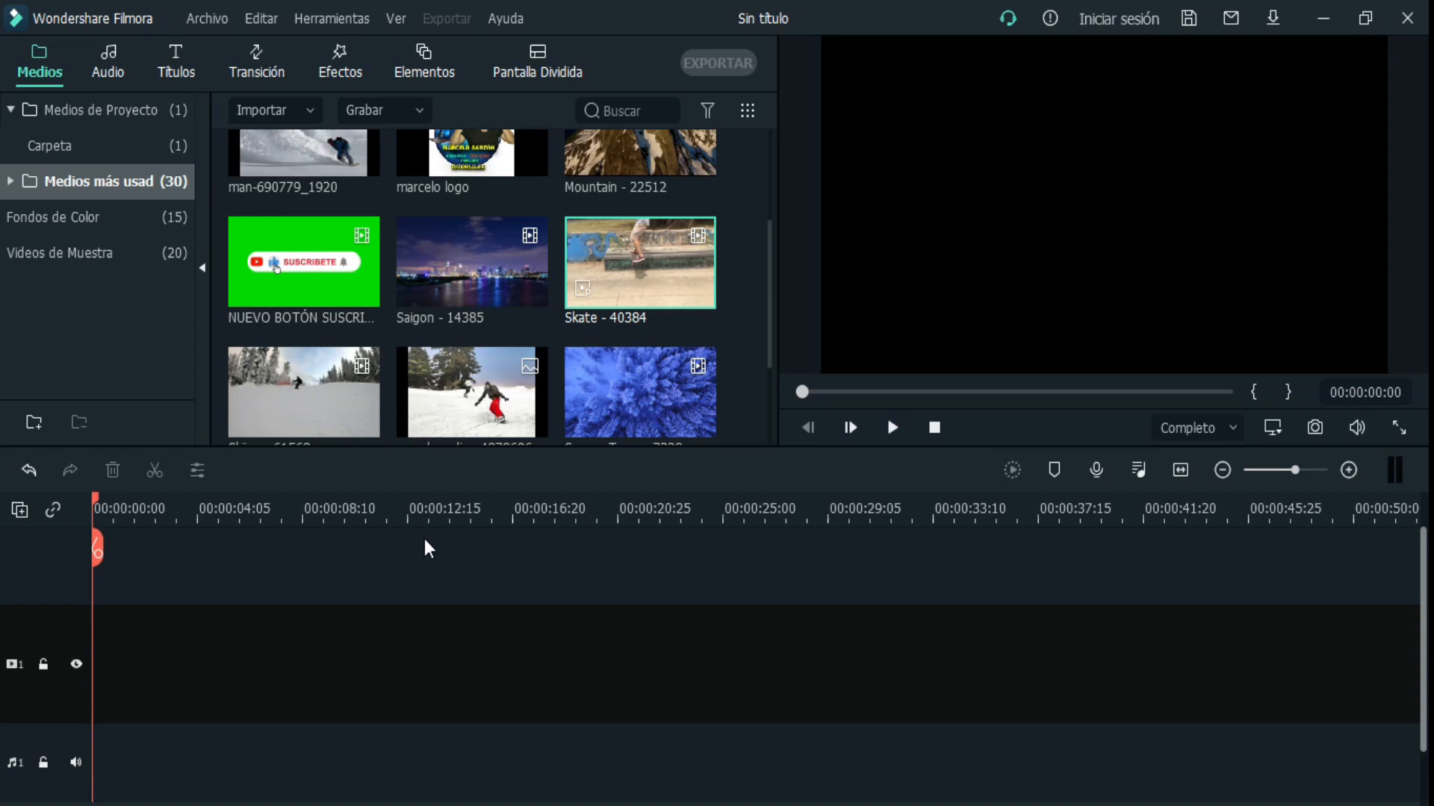
double_click(298, 263)
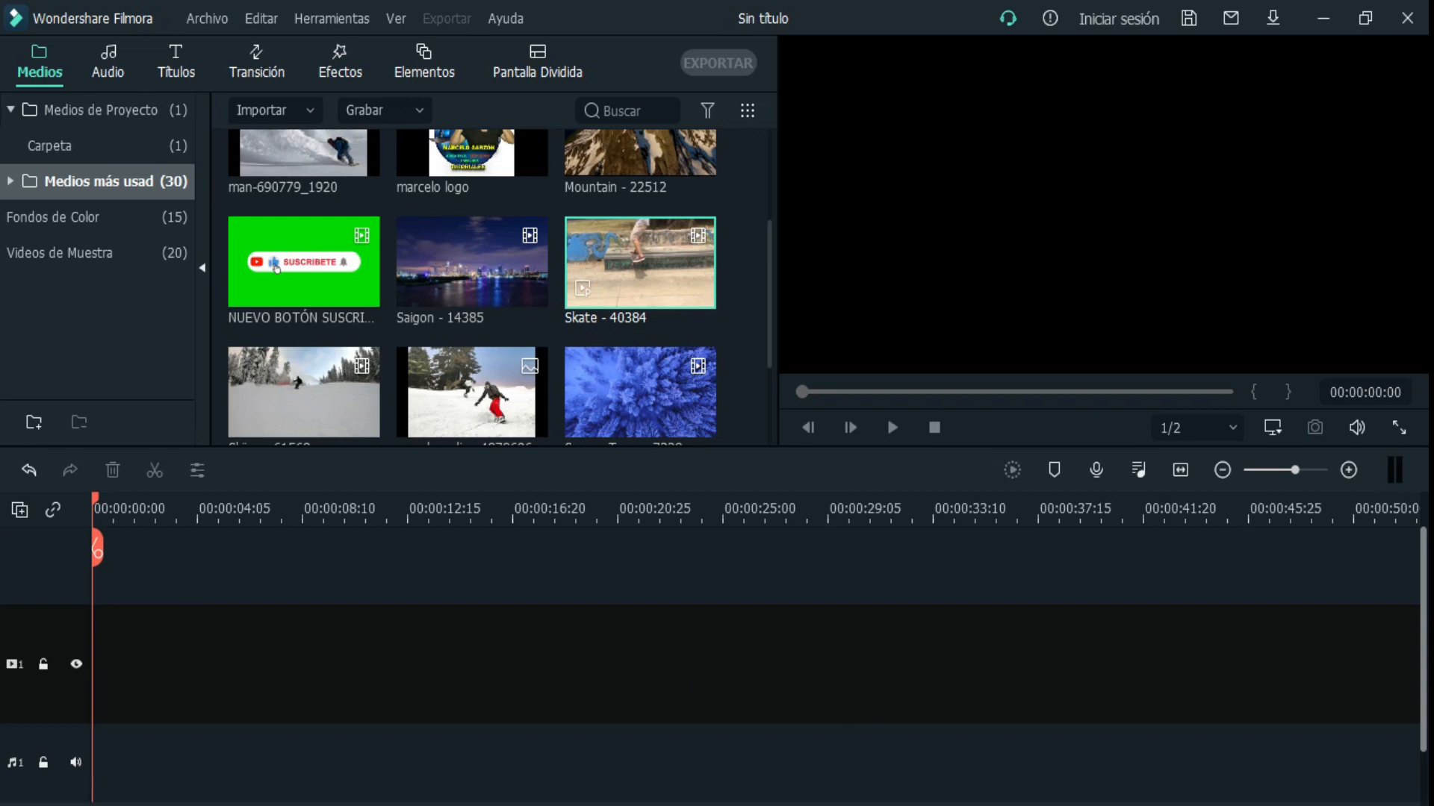
- Switch to File Explorer, search Este equipo for INTRO, and copy the channel's INTRO FILMORA 2021.mp4 video
key("alt+Tab")
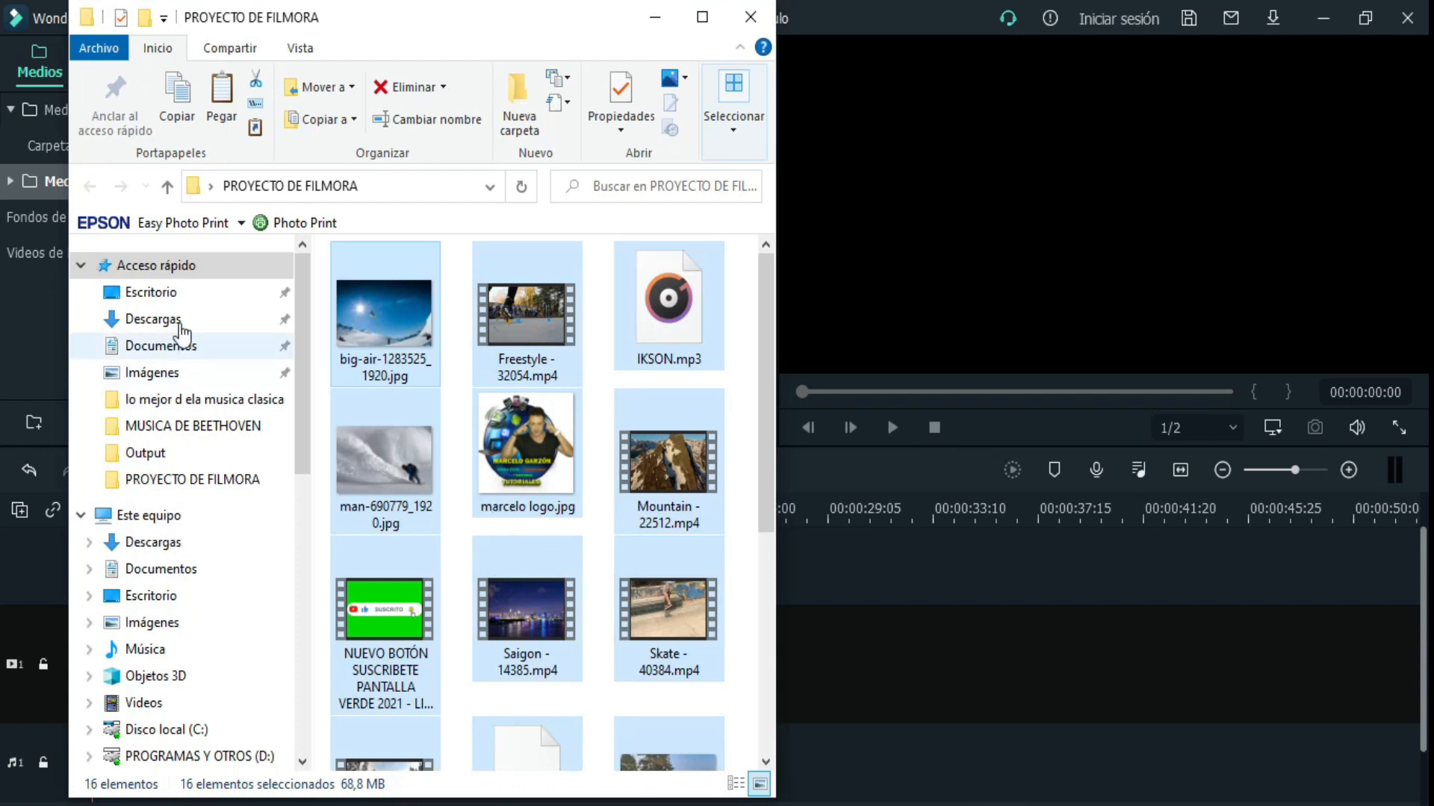
left_click(148, 514)
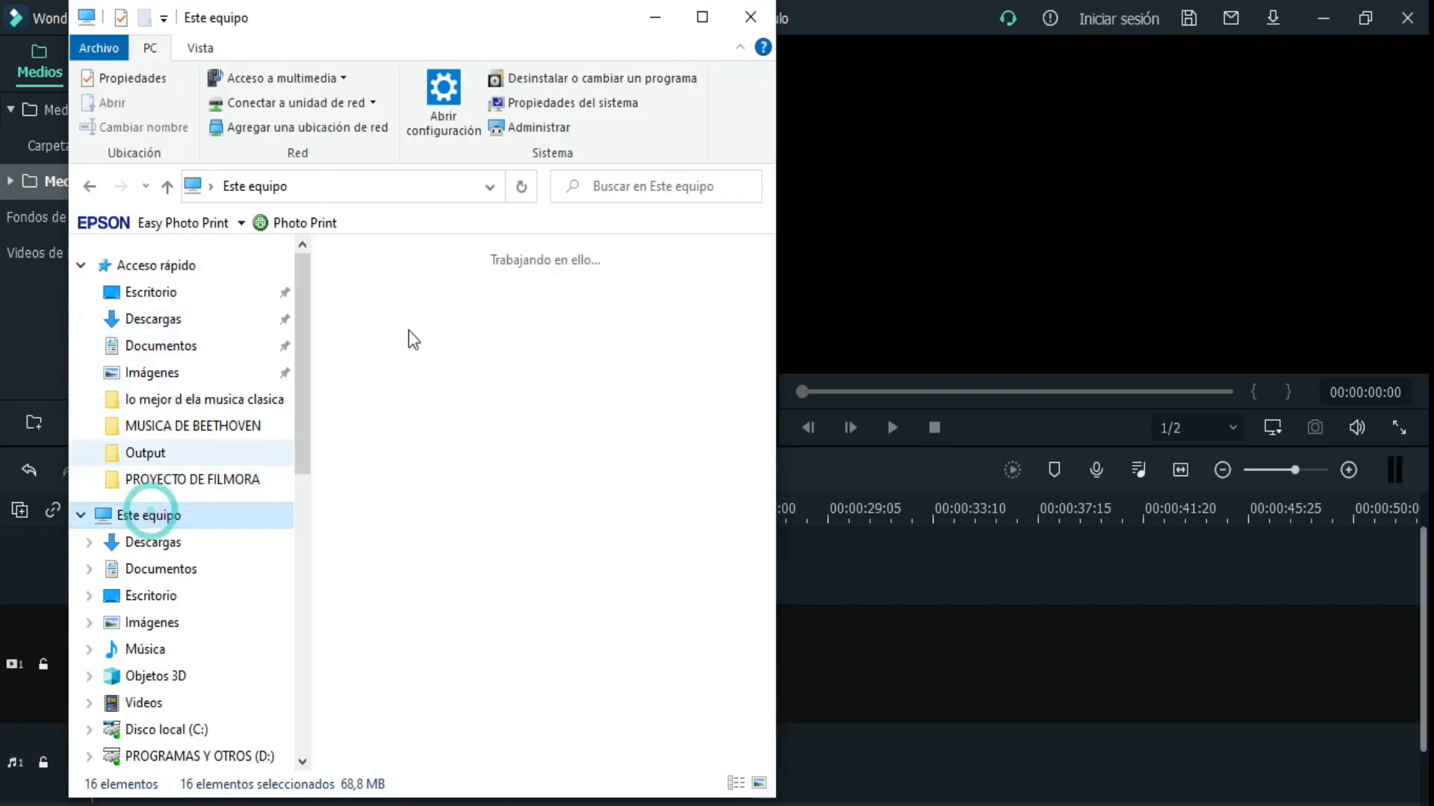
left_click(602, 194)
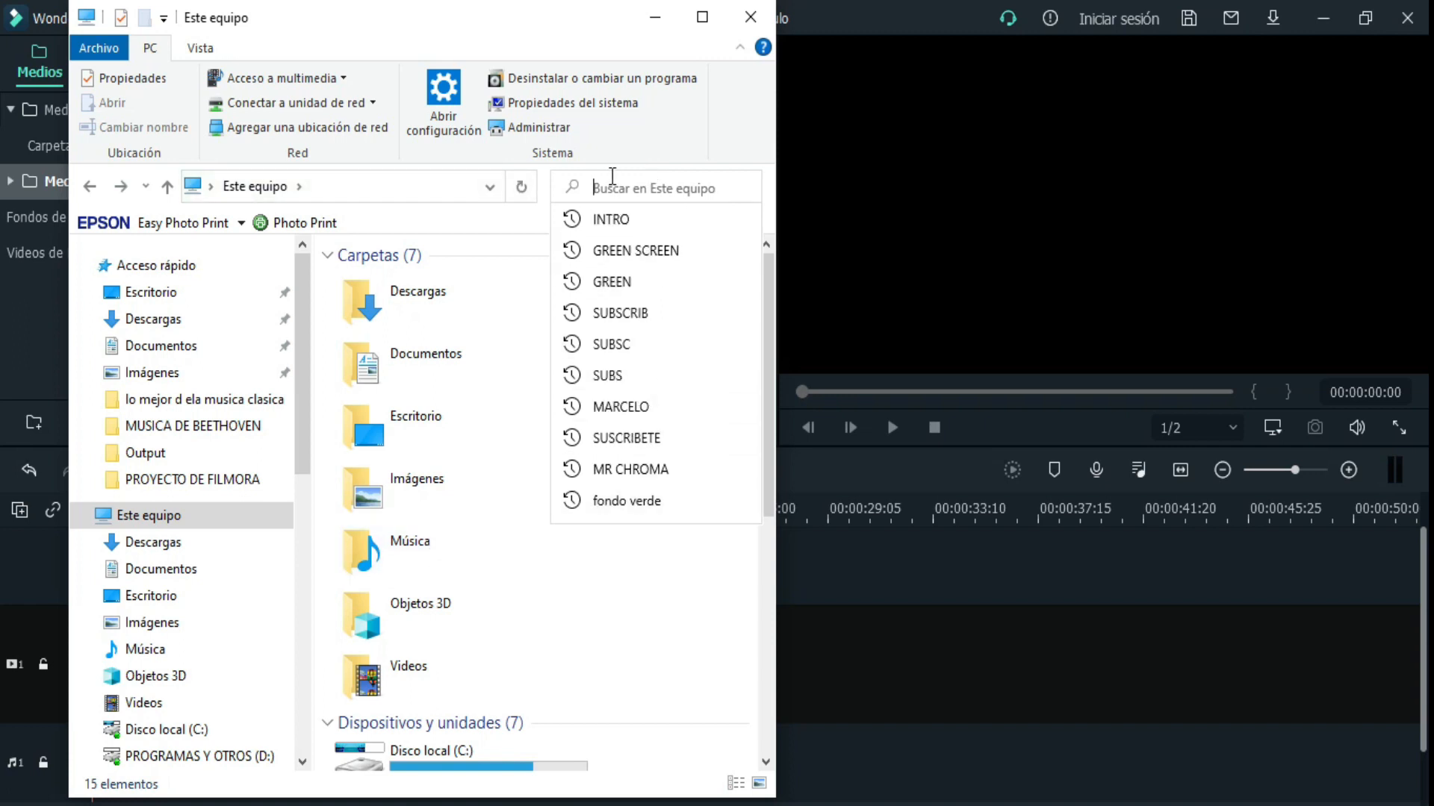
type("INTRO")
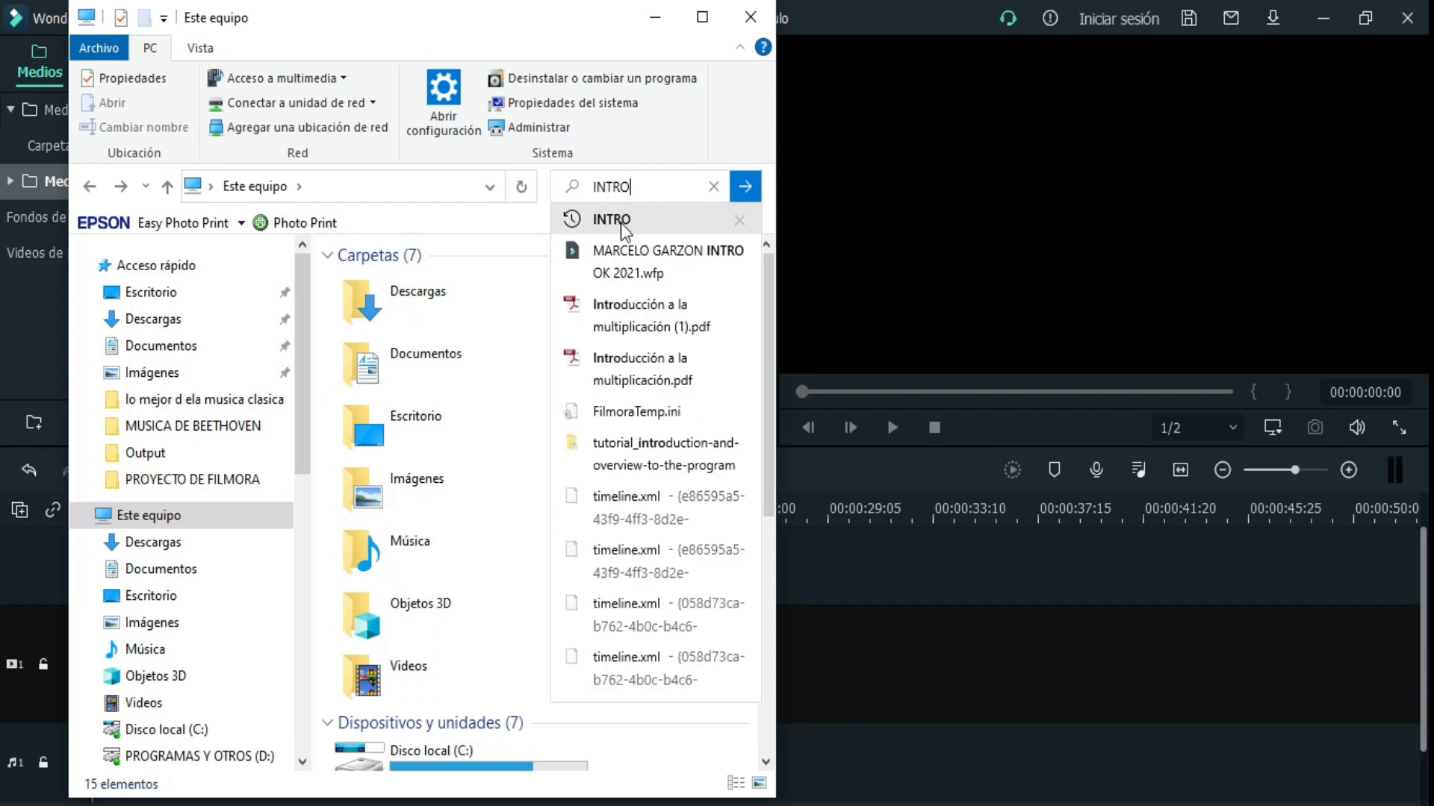
left_click(621, 222)
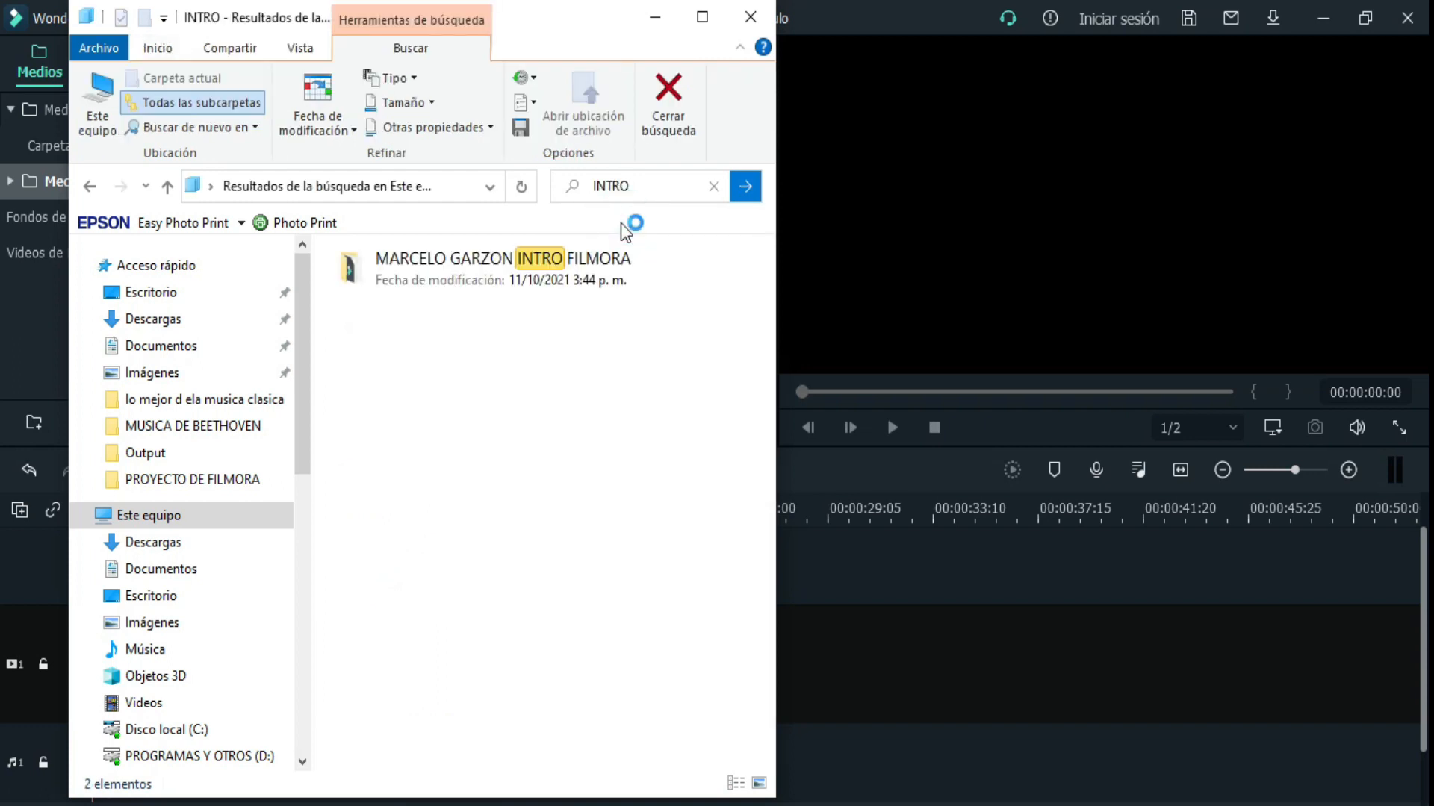
left_click(487, 428)
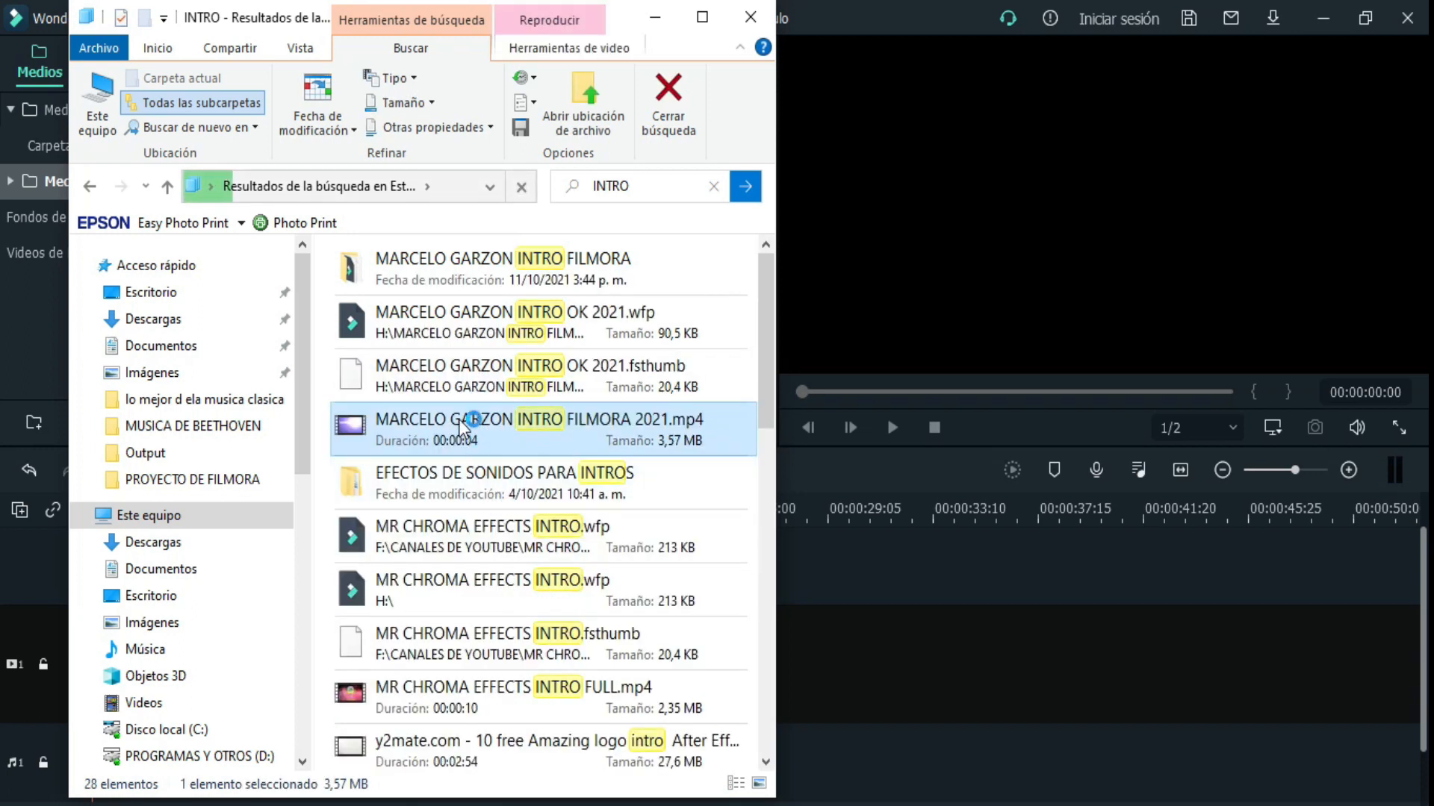
right_click(458, 419)
left_click(556, 649)
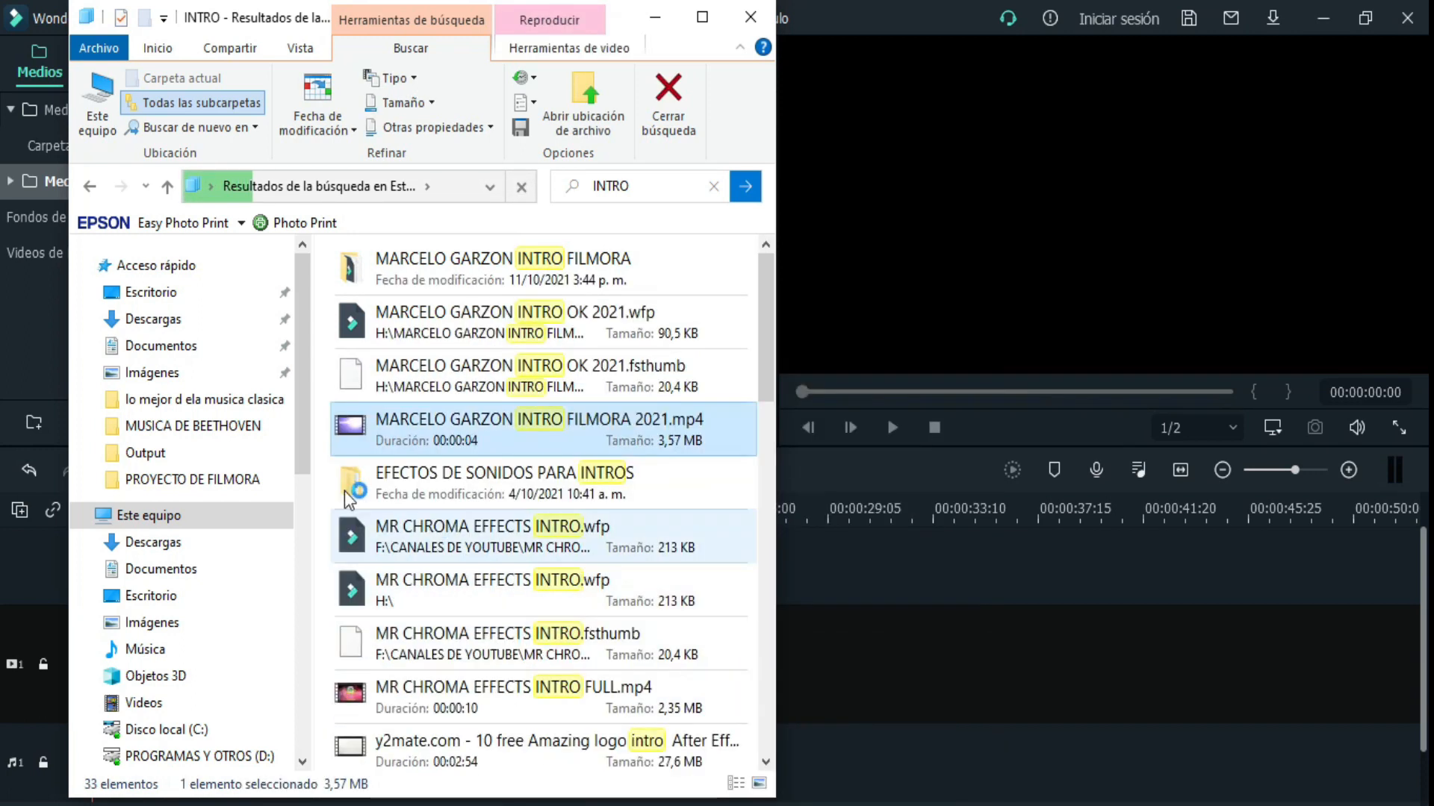
- Paste the copied intro video into the PROYECTO DE FILMORA folder on the Escritorio and close File Explorer
left_click(147, 295)
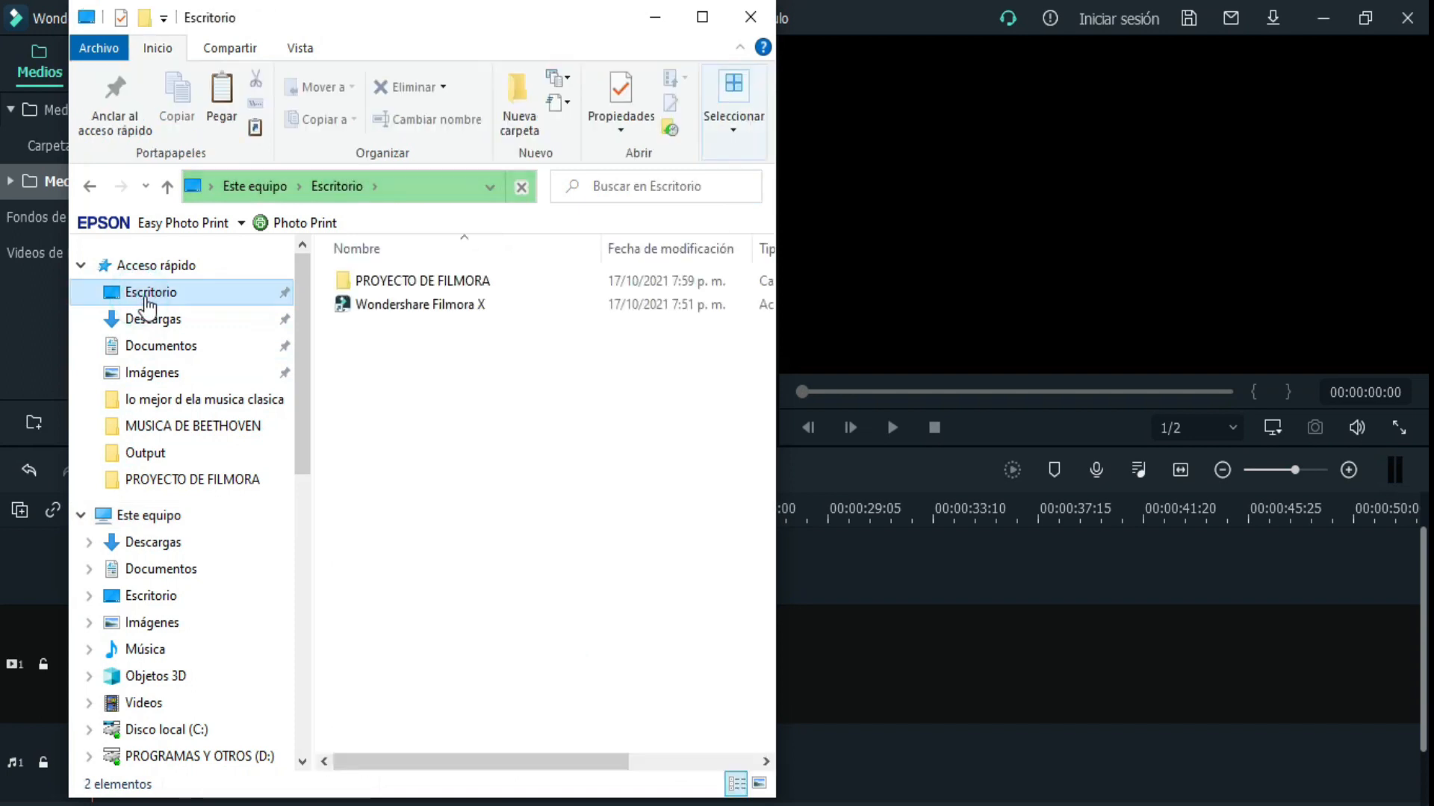
double_click(449, 281)
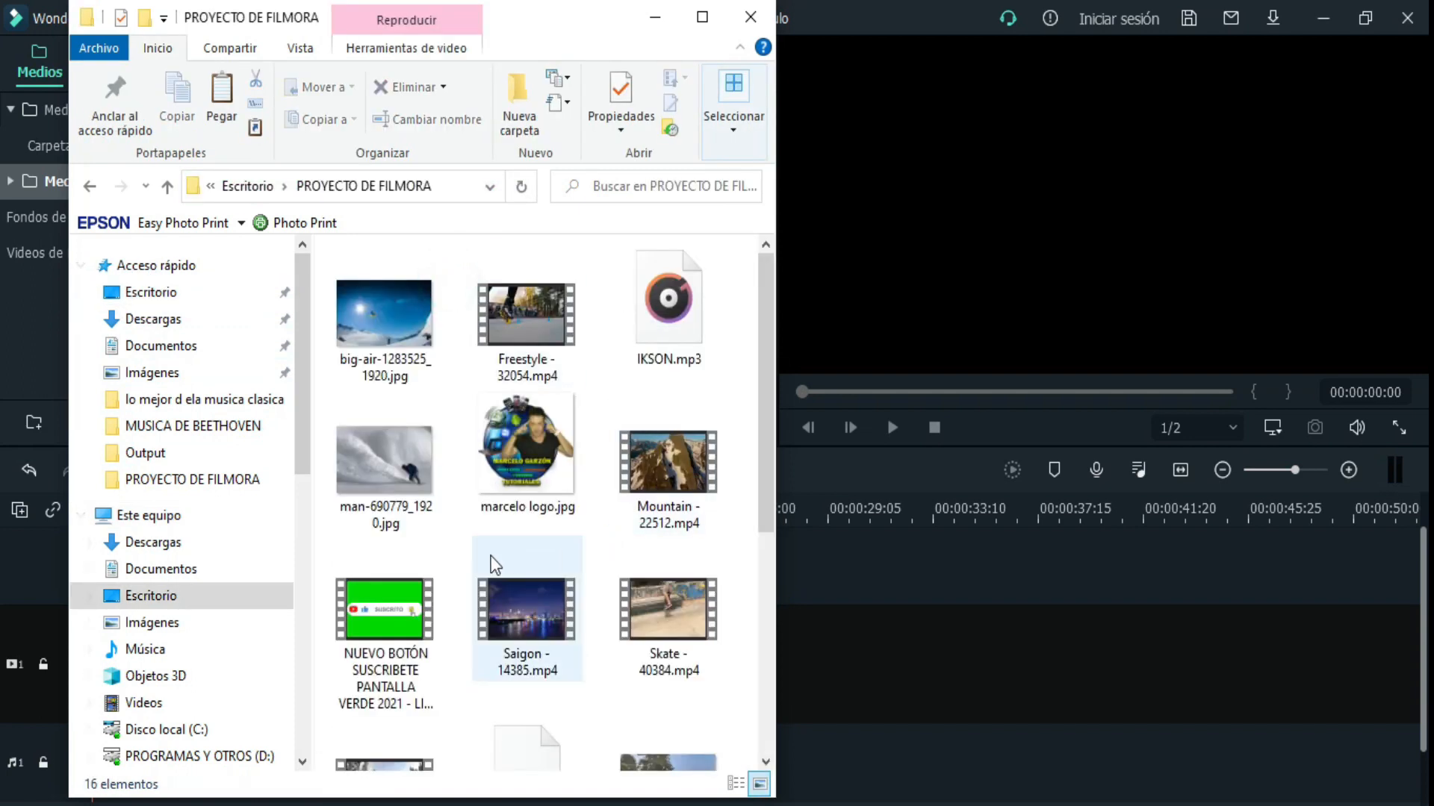
right_click(316, 530)
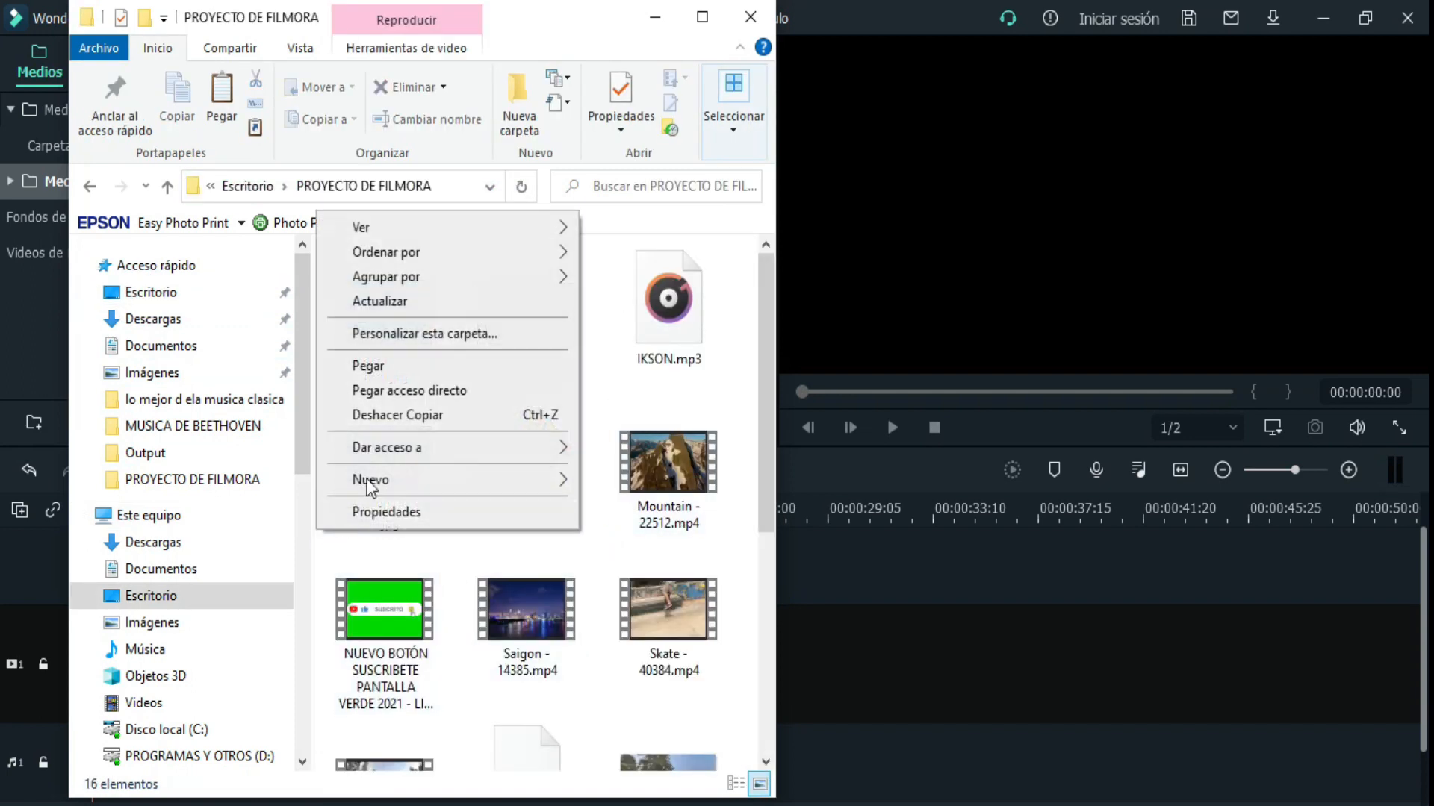
left_click(368, 366)
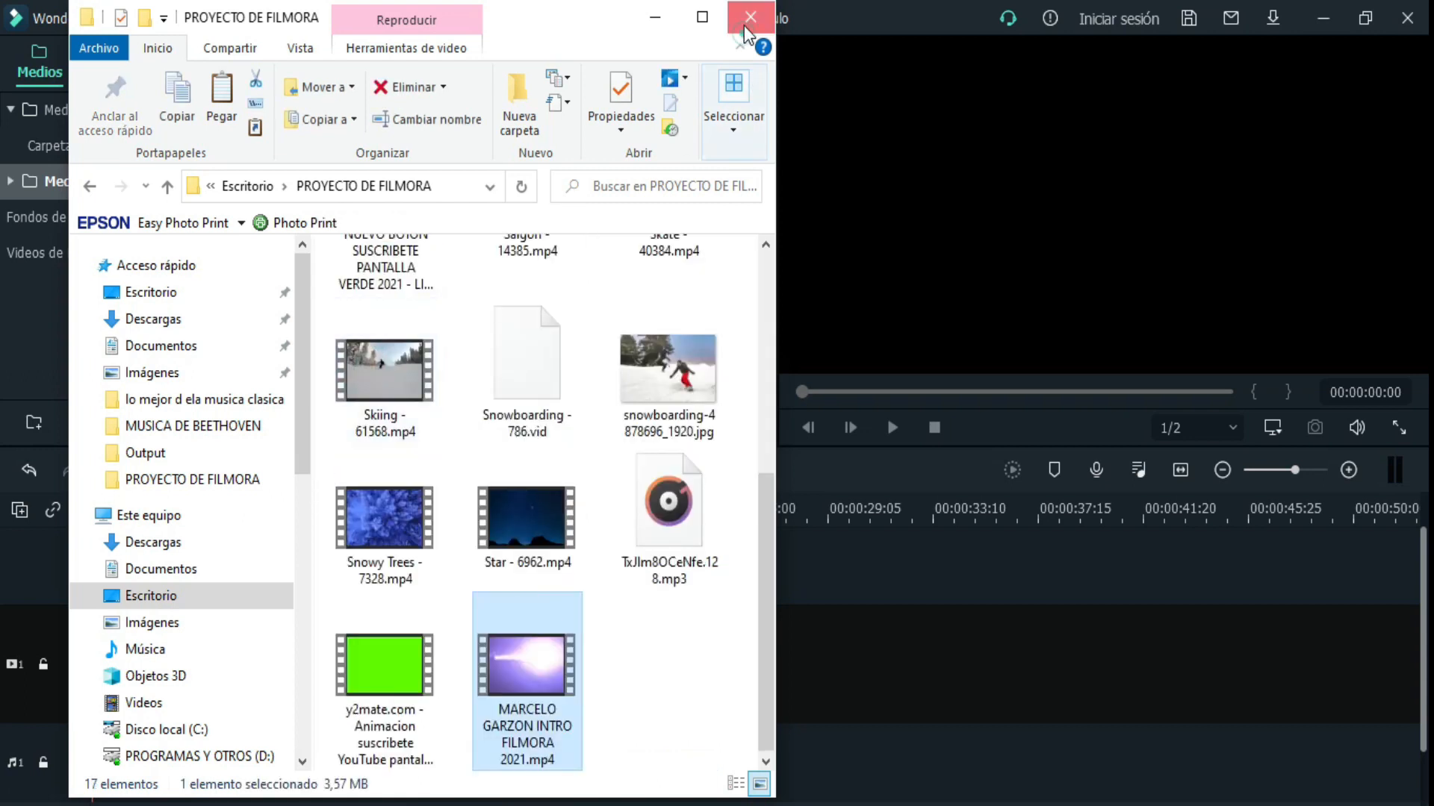
left_click(749, 18)
- Import the INTRO FILMORA 2021.mp4 video into the VIDEOS folder of Medios más usados
double_click(106, 182)
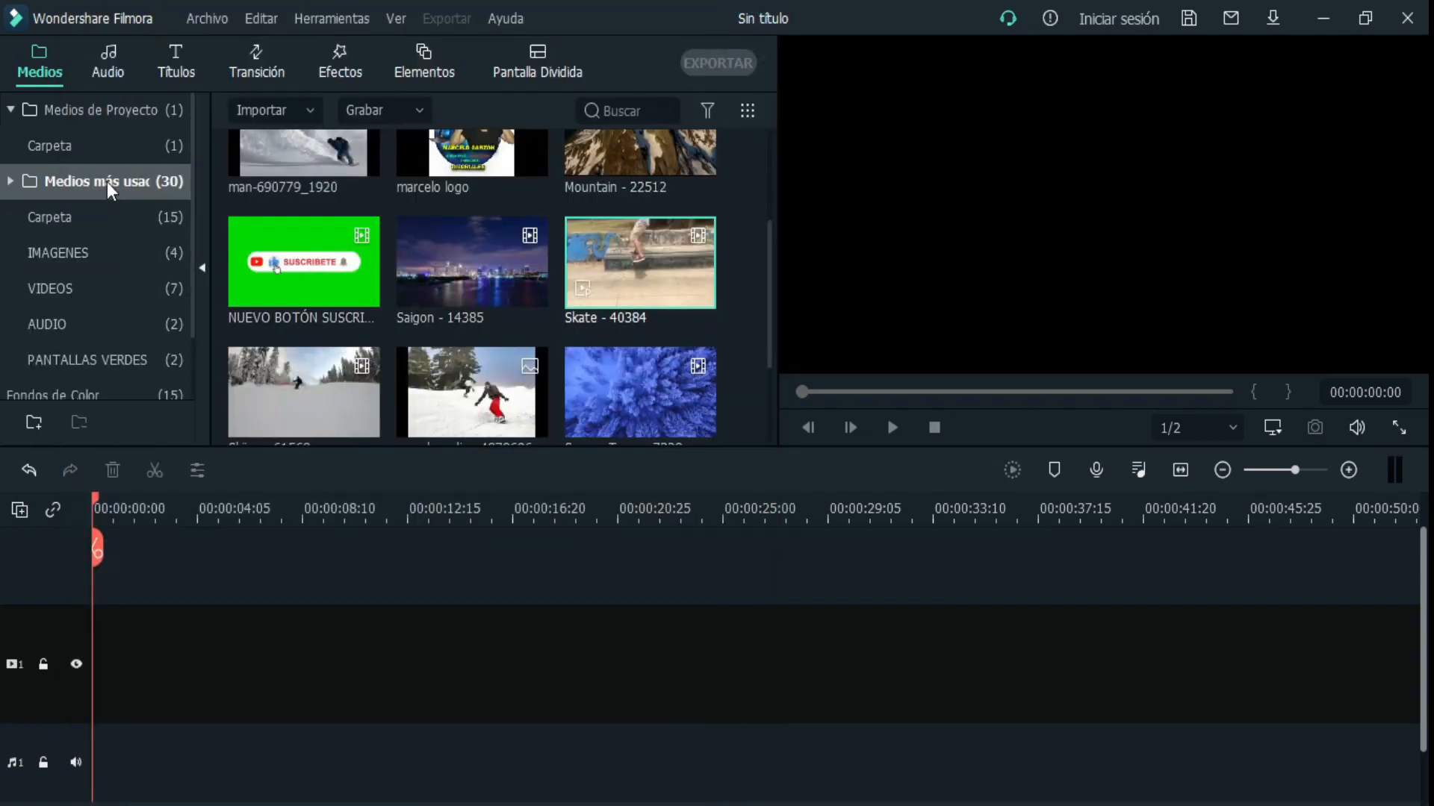
left_click(116, 297)
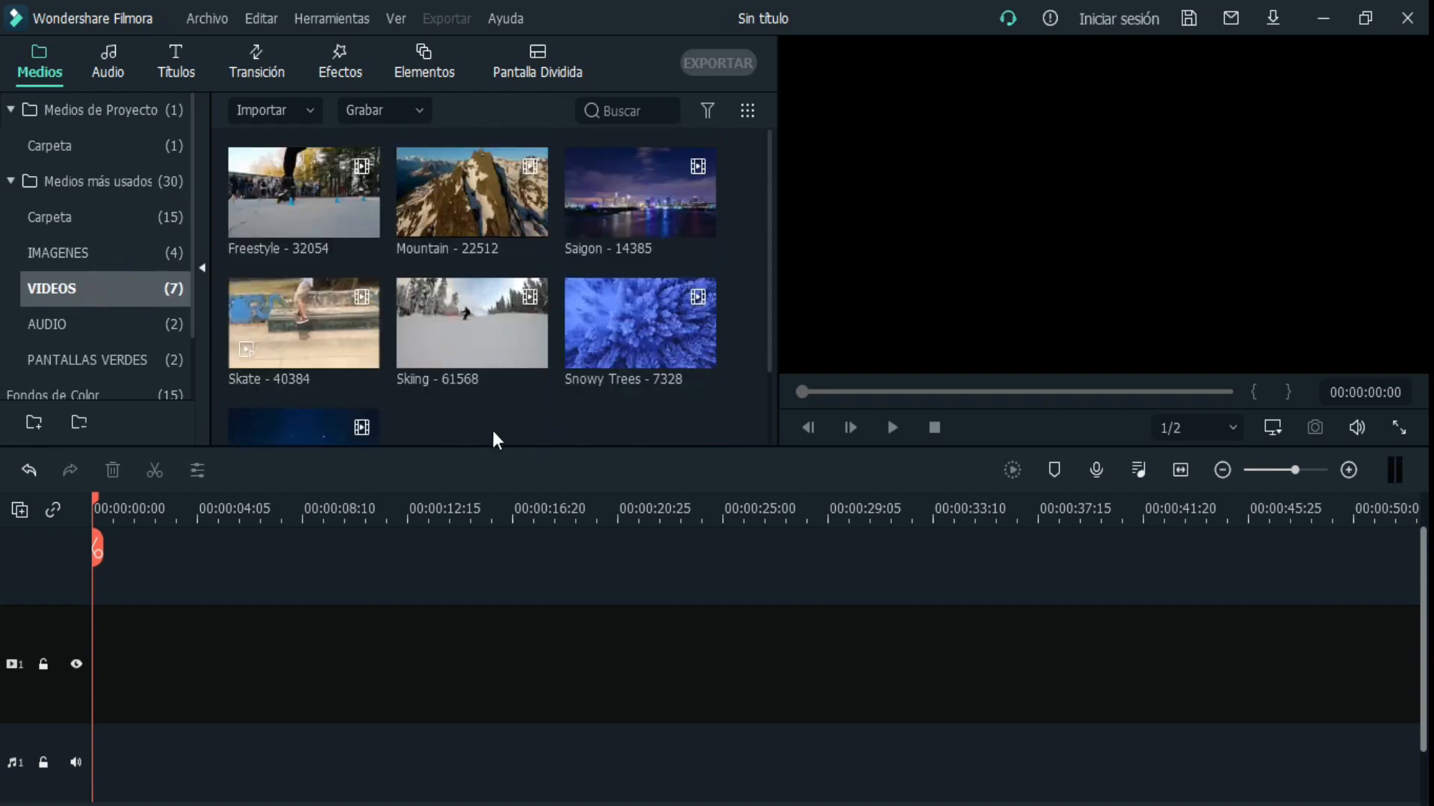
right_click(569, 419)
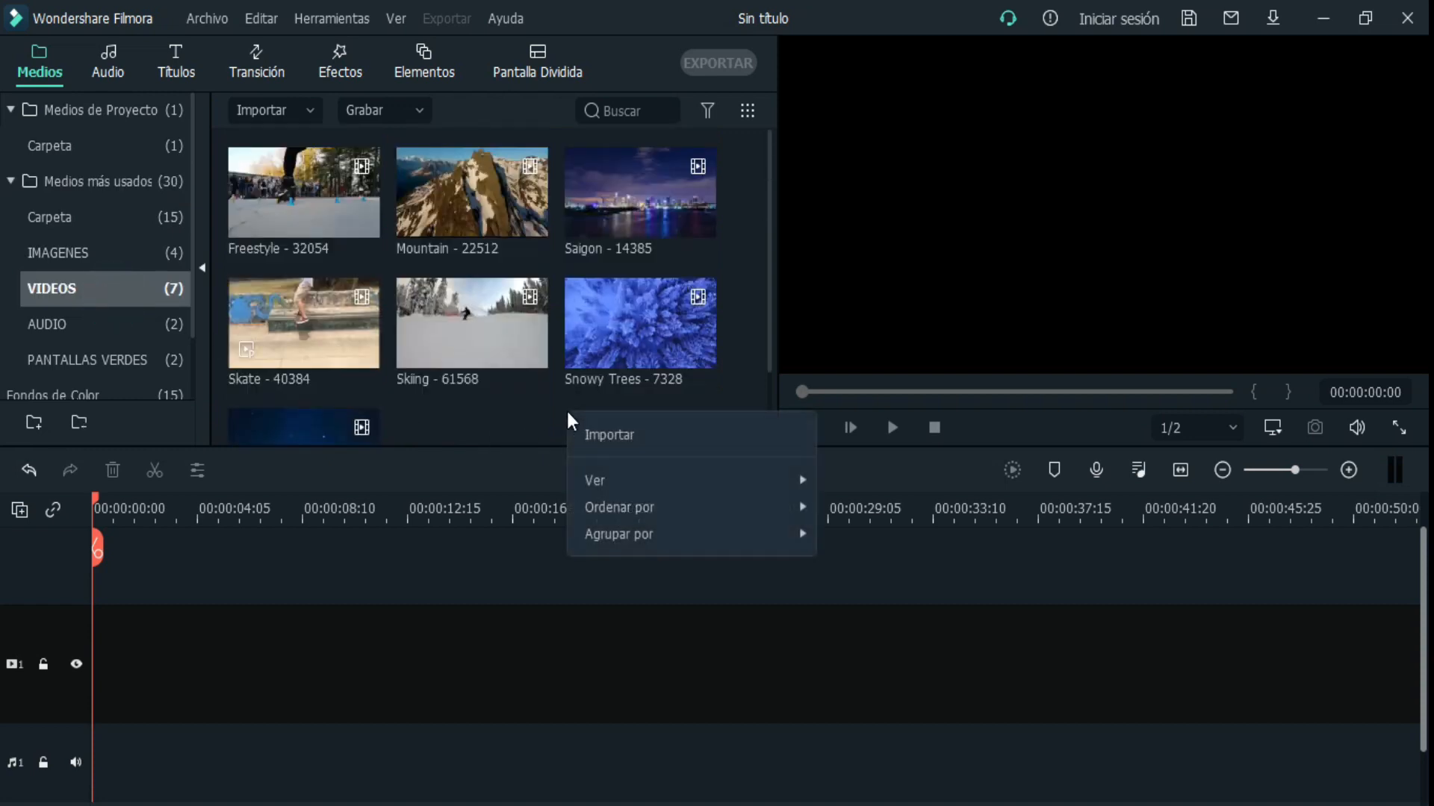
left_click(617, 434)
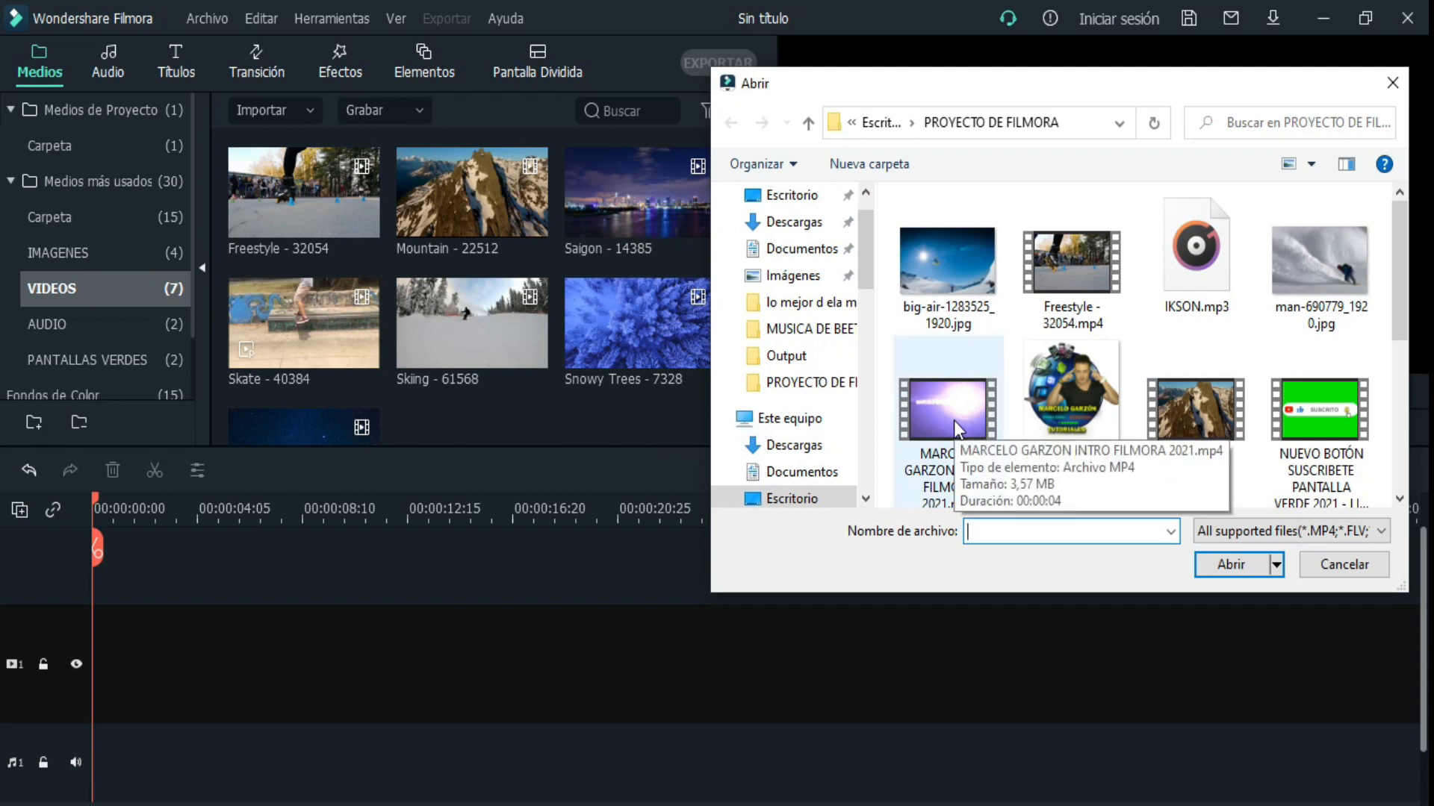
double_click(953, 420)
- Create a proxy file for the imported intro clip and check its proxy marker and Crear archivo Proxy option
right_click(473, 375)
left_click(418, 397)
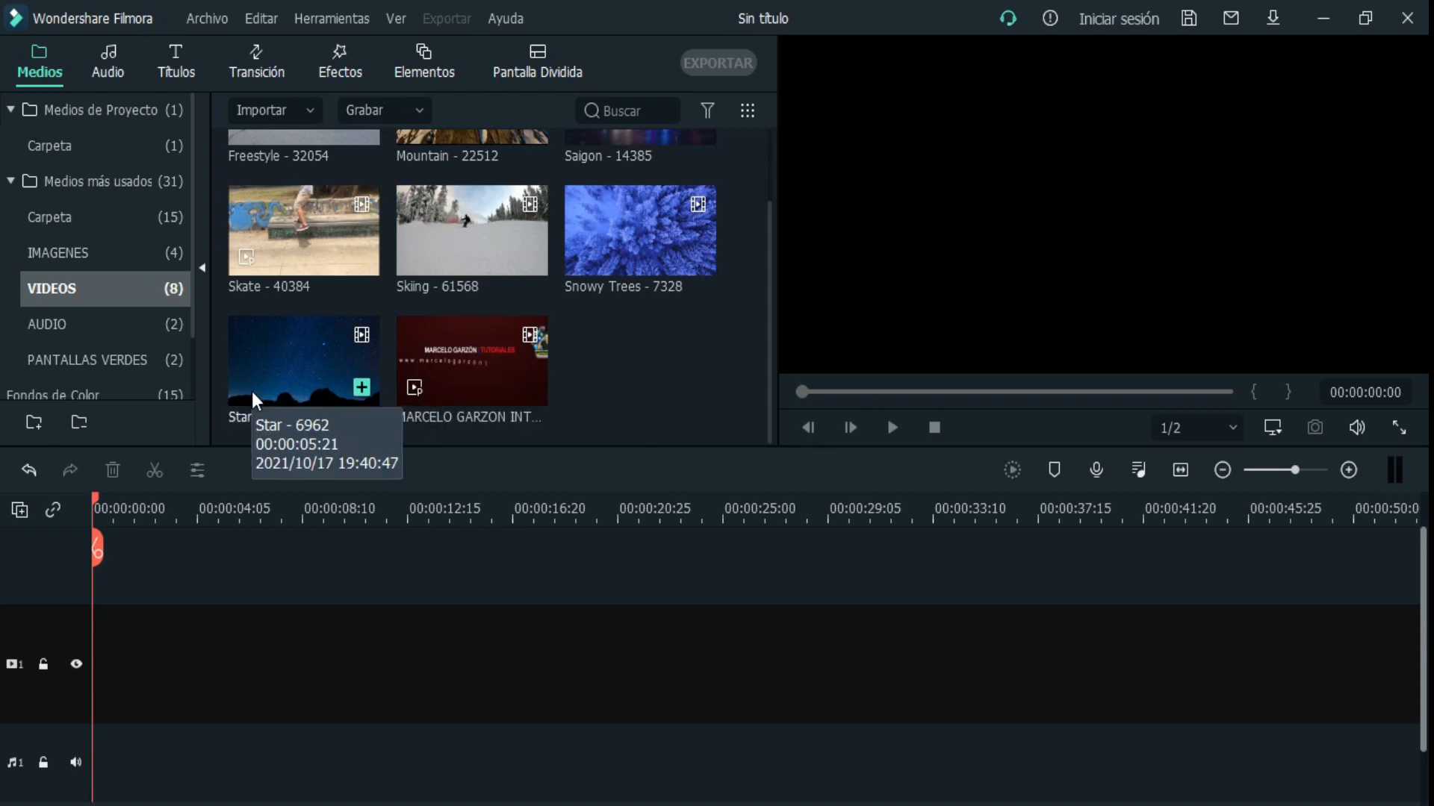
left_click(460, 382)
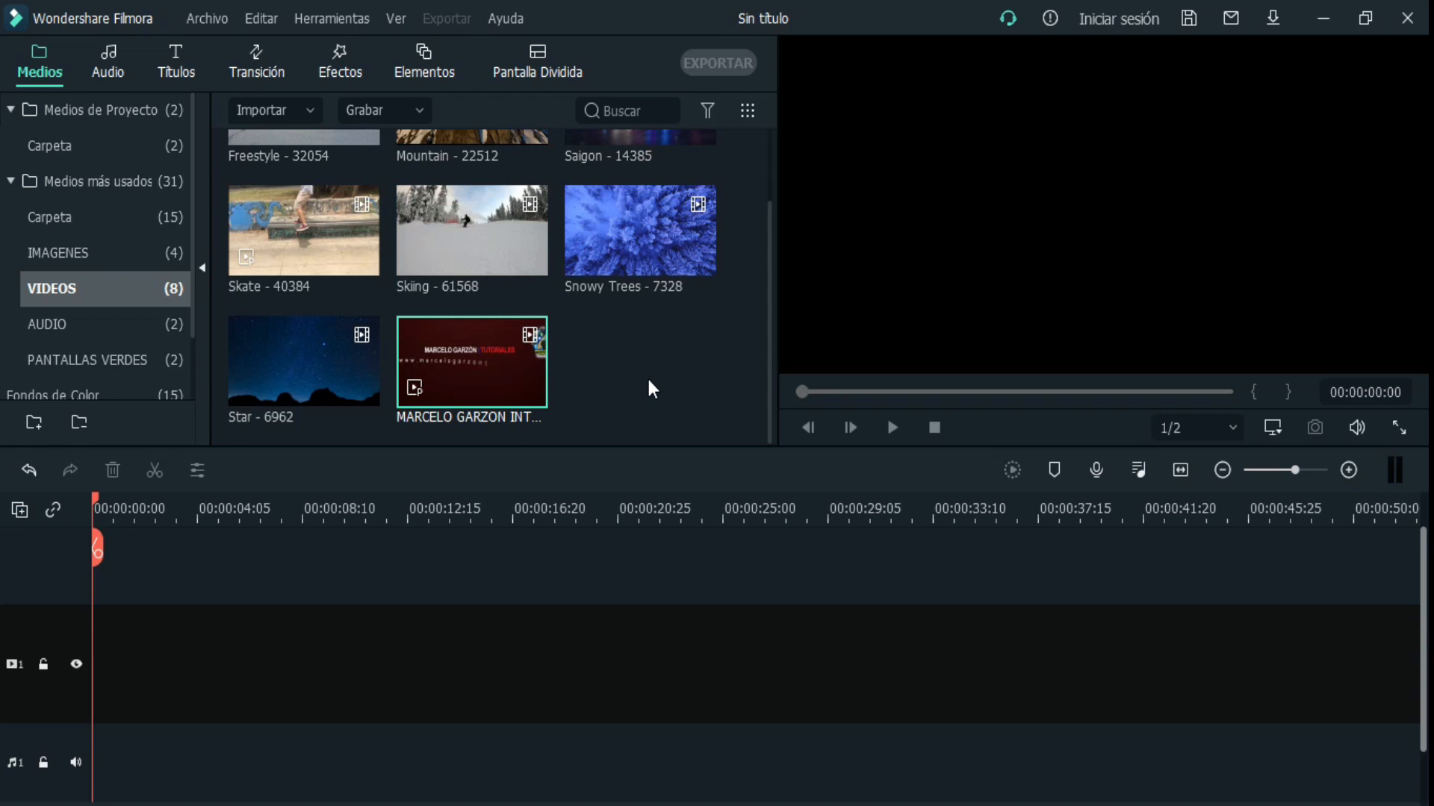
mouse_move(444, 395)
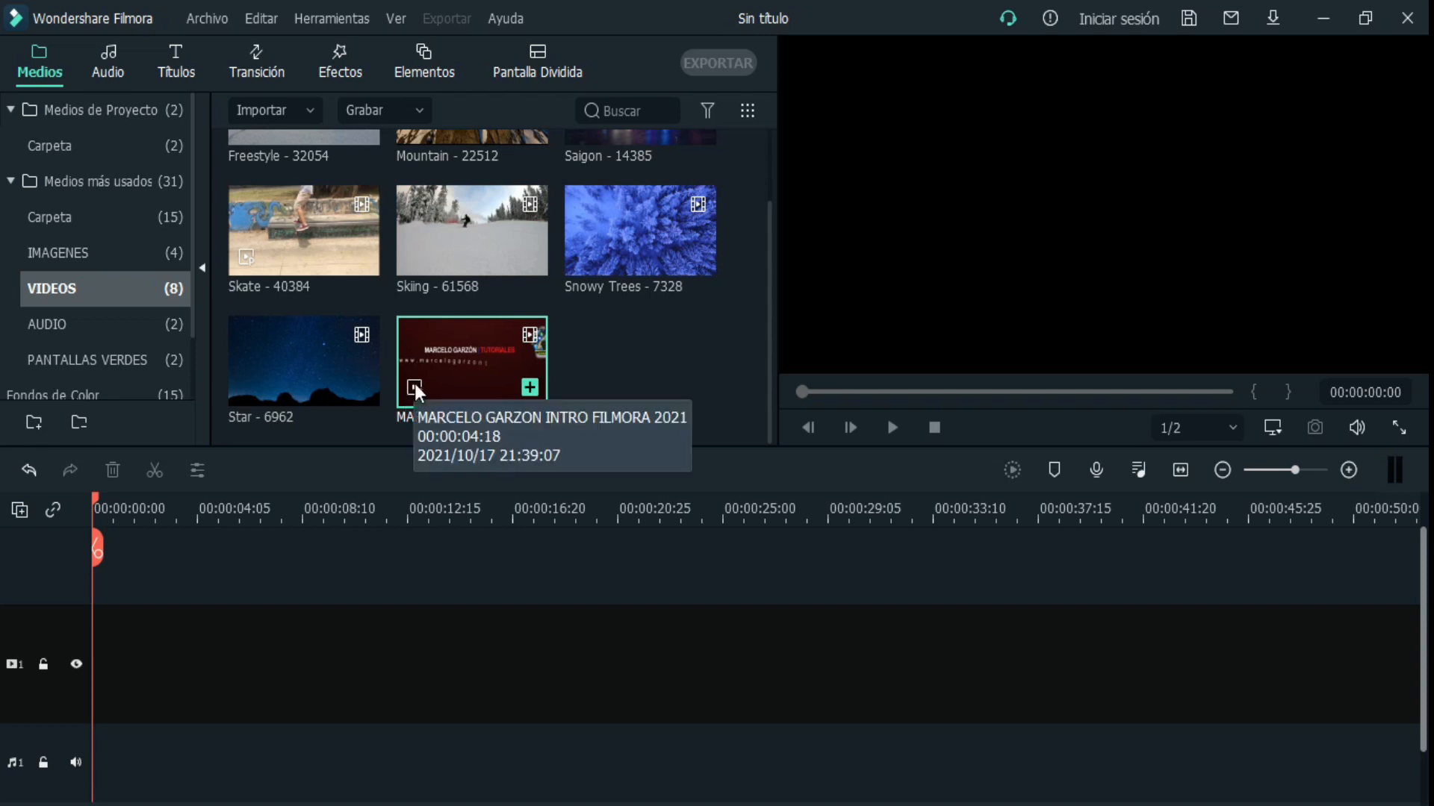
right_click(459, 370)
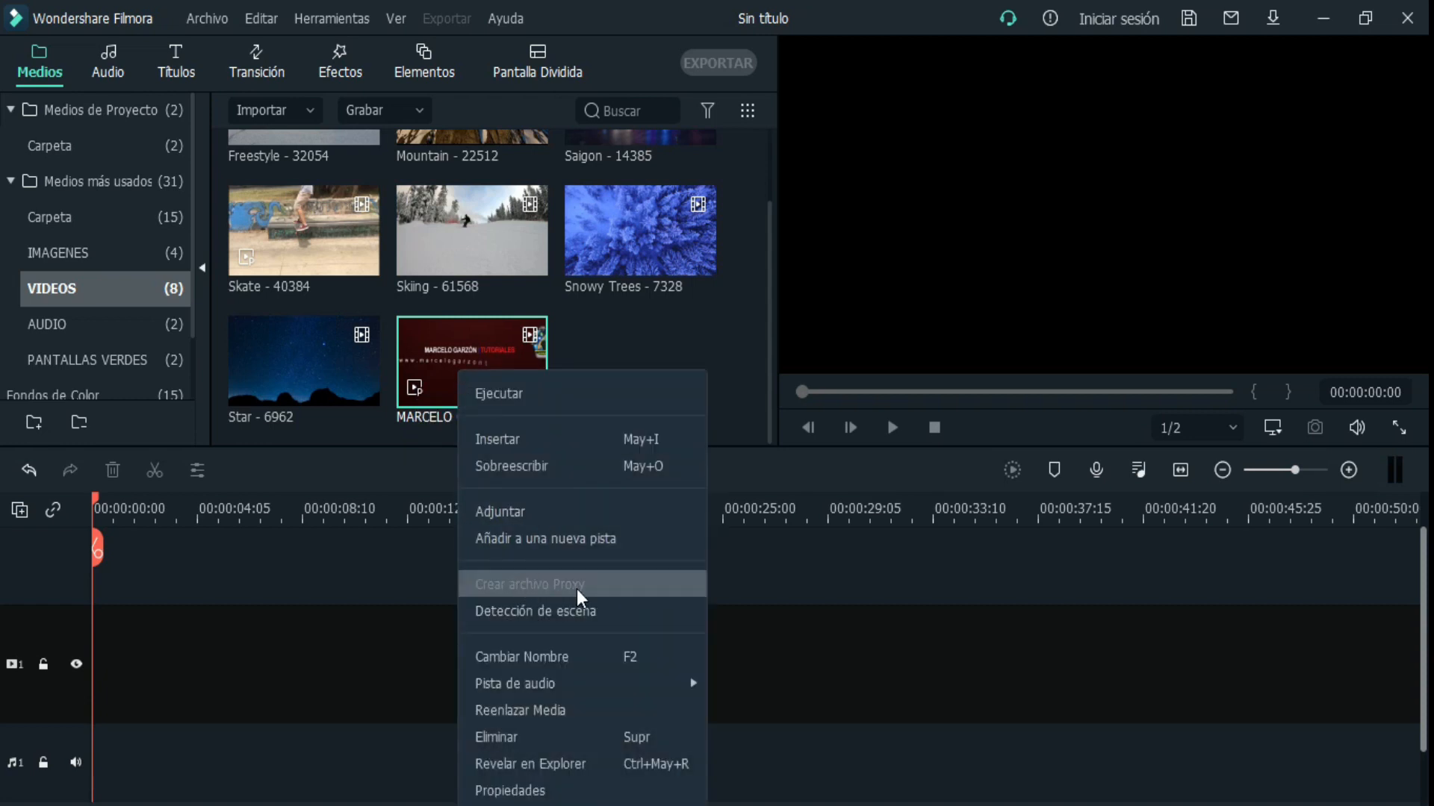
left_click(667, 328)
- Place the intro clip at the start of video track 1, match the project to 1920 x 1080 25fps, and play it
left_click_drag(463, 363, 214, 632)
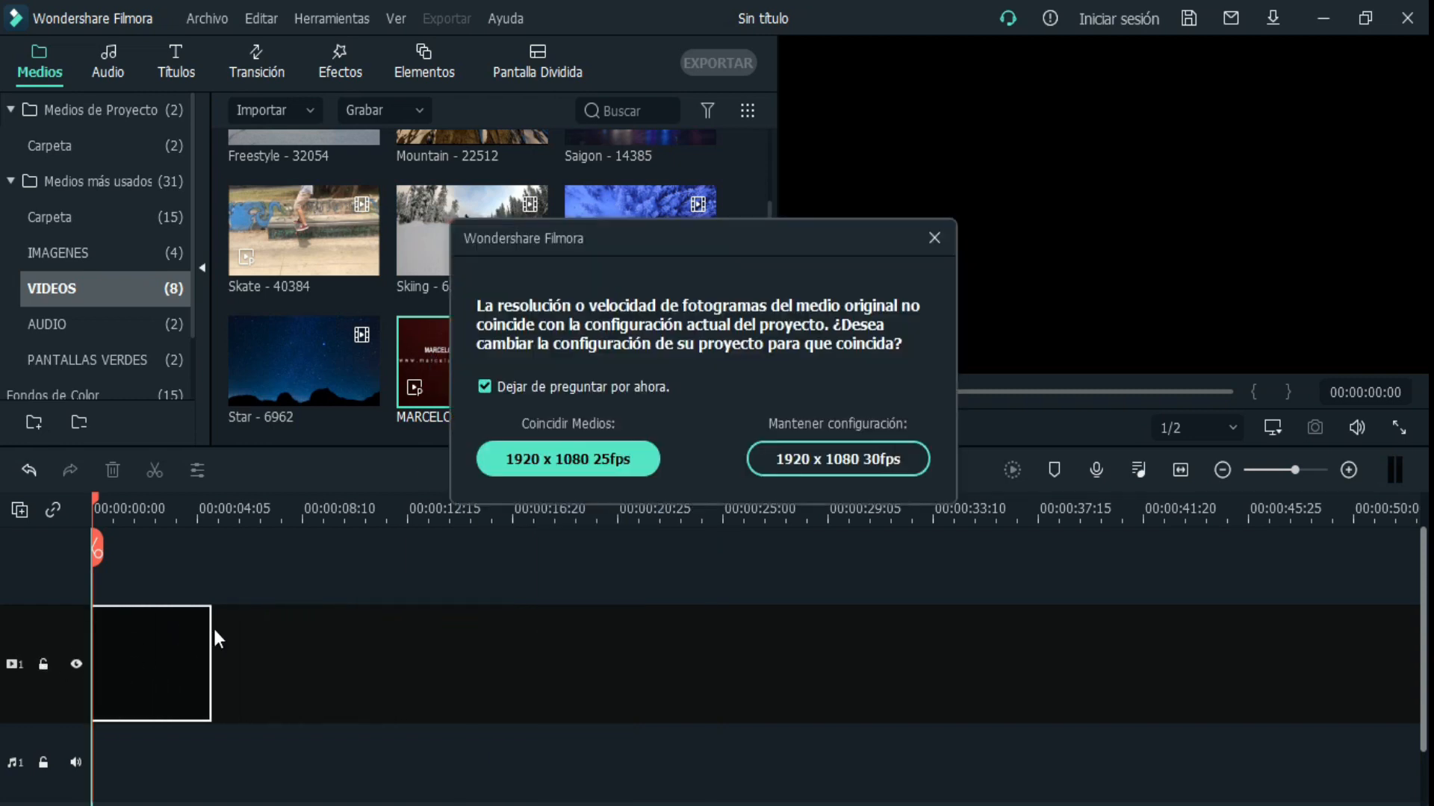
left_click(567, 460)
left_click(893, 431)
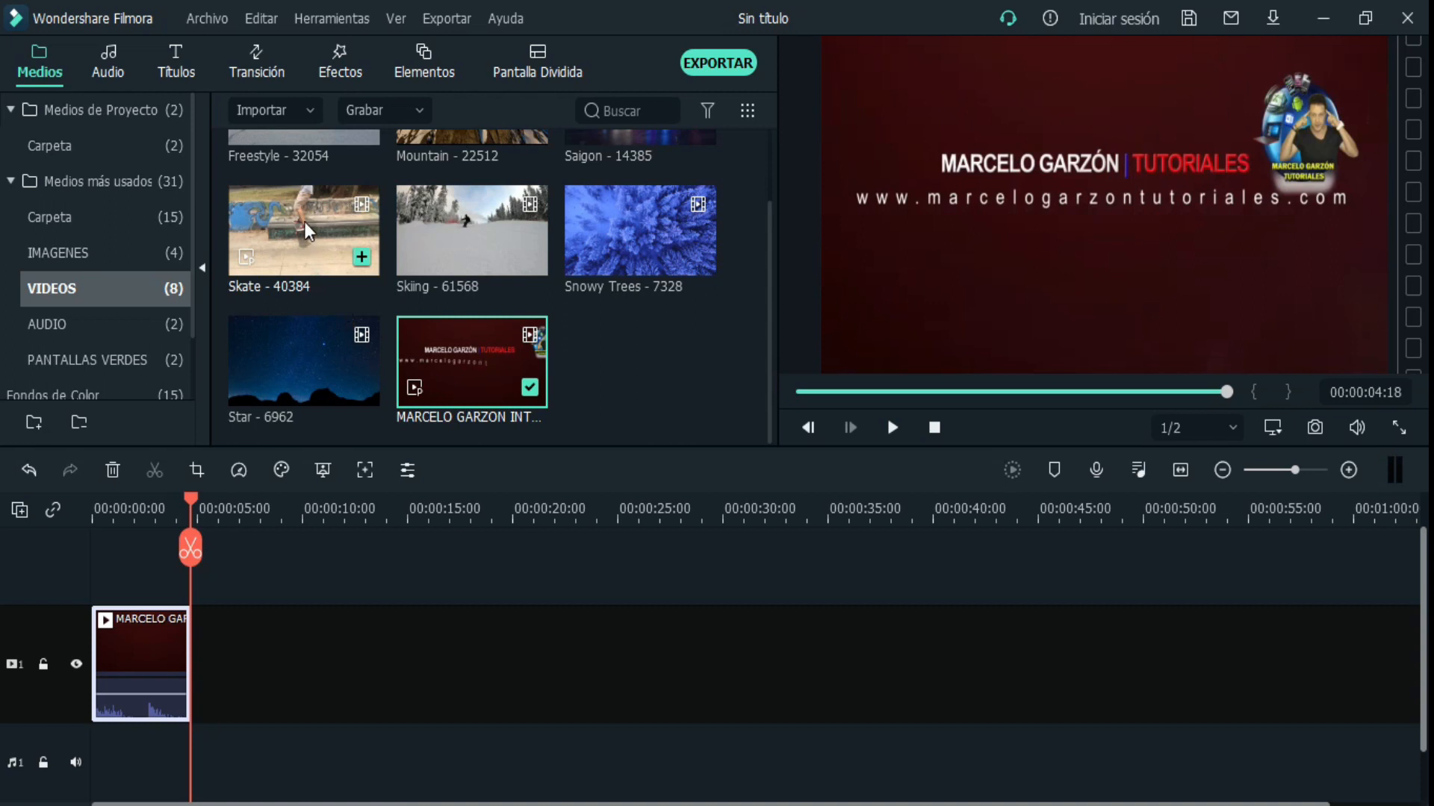
- Add the Skate - 40384 clip directly after the intro on video track 1 and play the sequence from near its start
left_click_drag(303, 221, 197, 678)
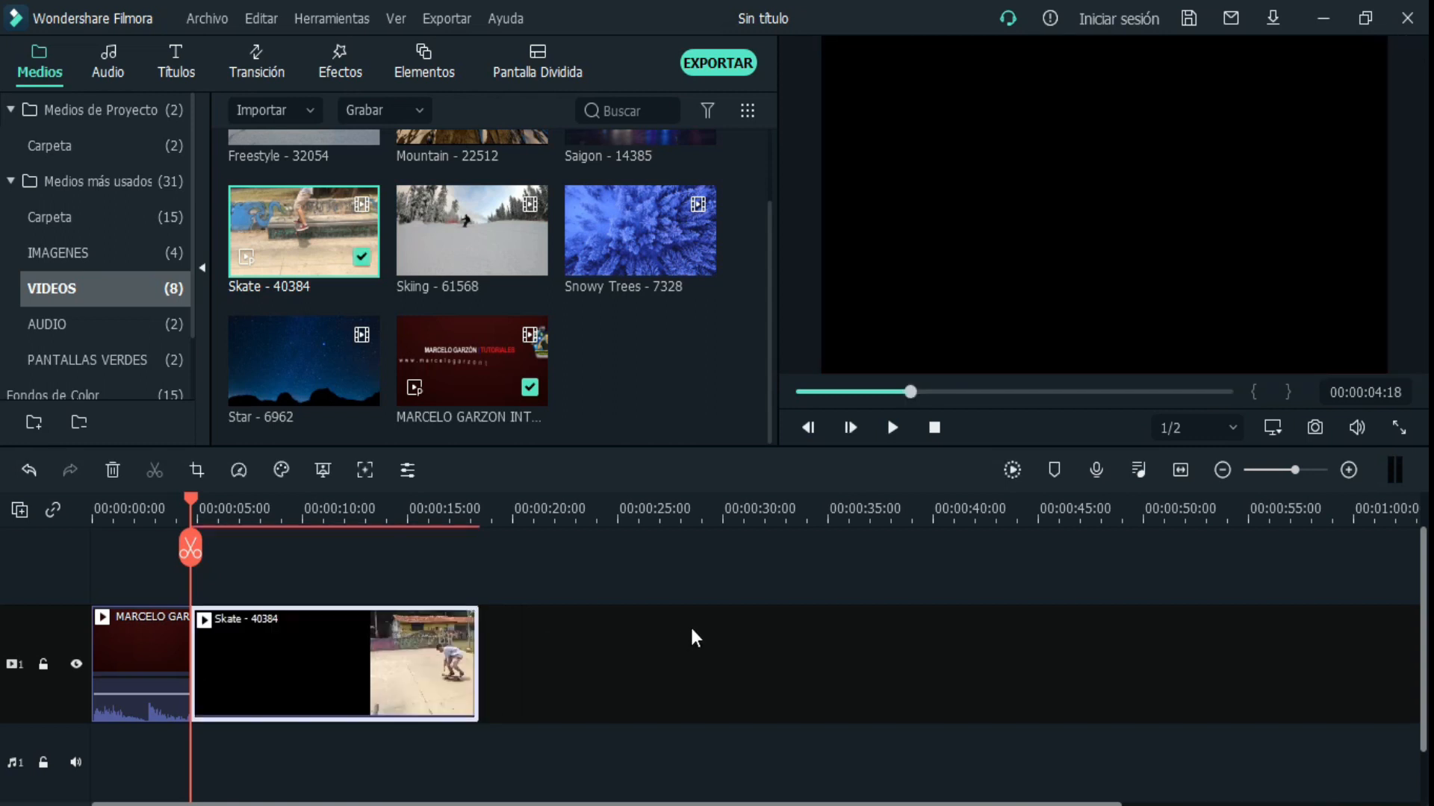
left_click_drag(186, 495, 96, 499)
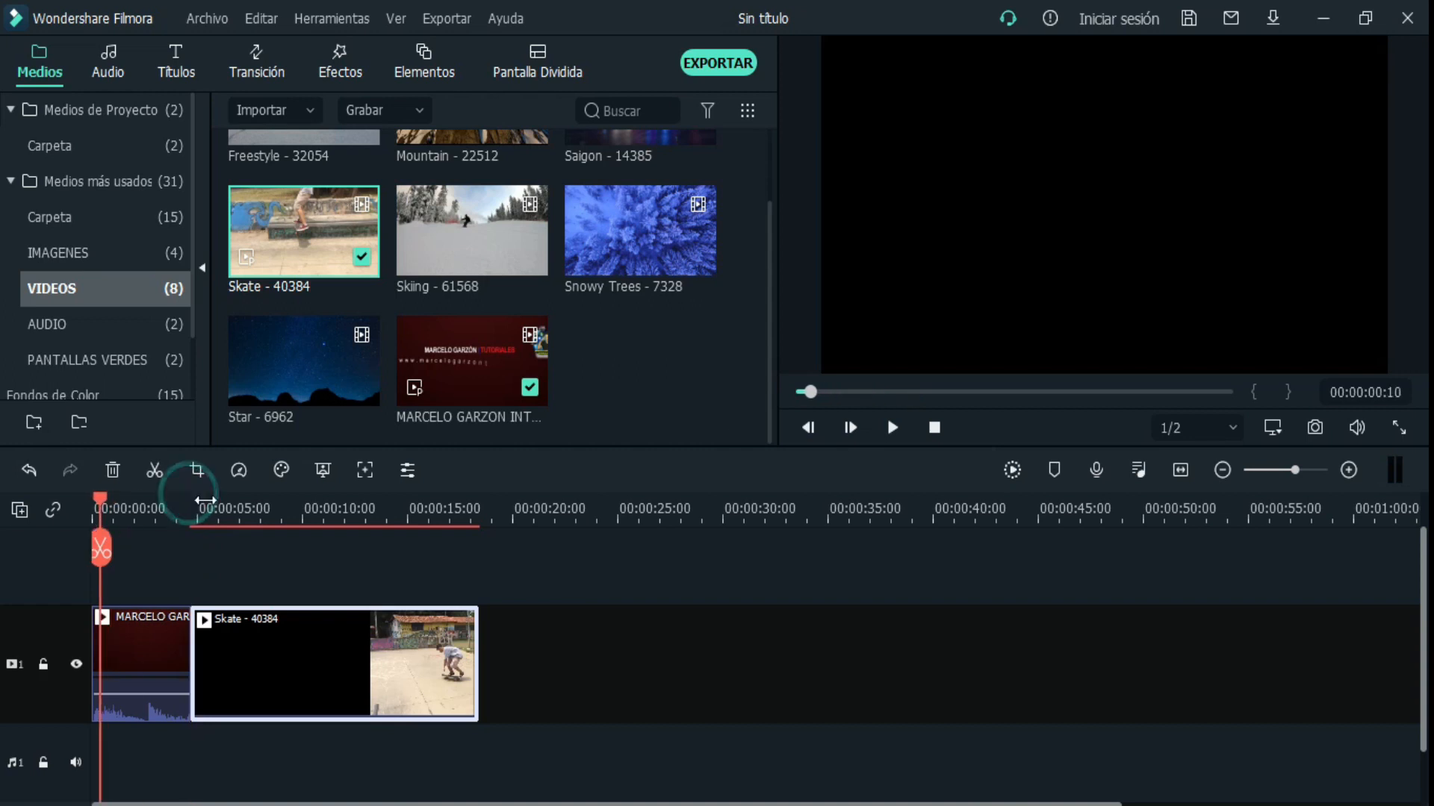
left_click(893, 428)
left_click(894, 429)
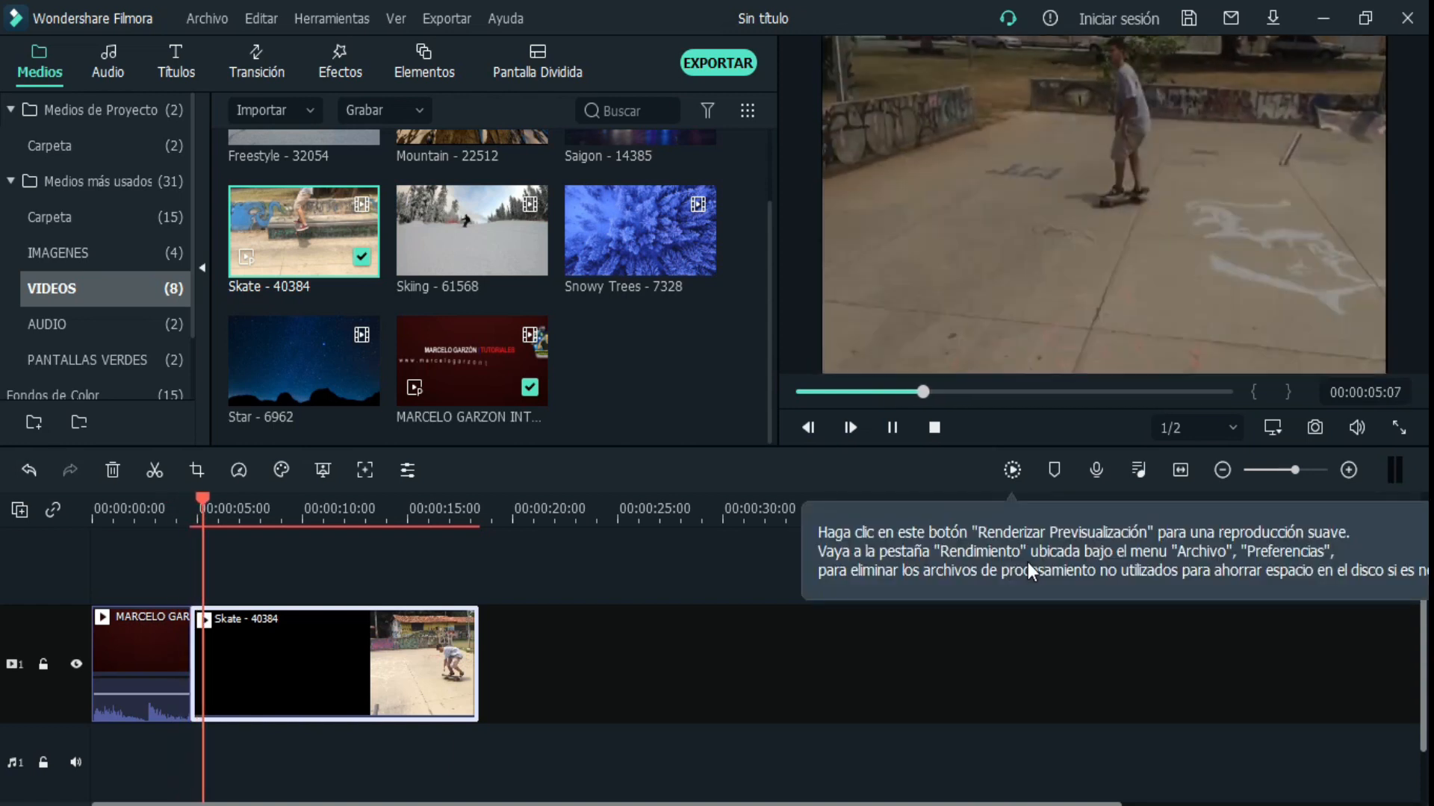
- Pause playback, preview the Distortion_Zoom_01 sound and place it on audio track 1 at the start of the Skate clip
left_click(892, 427)
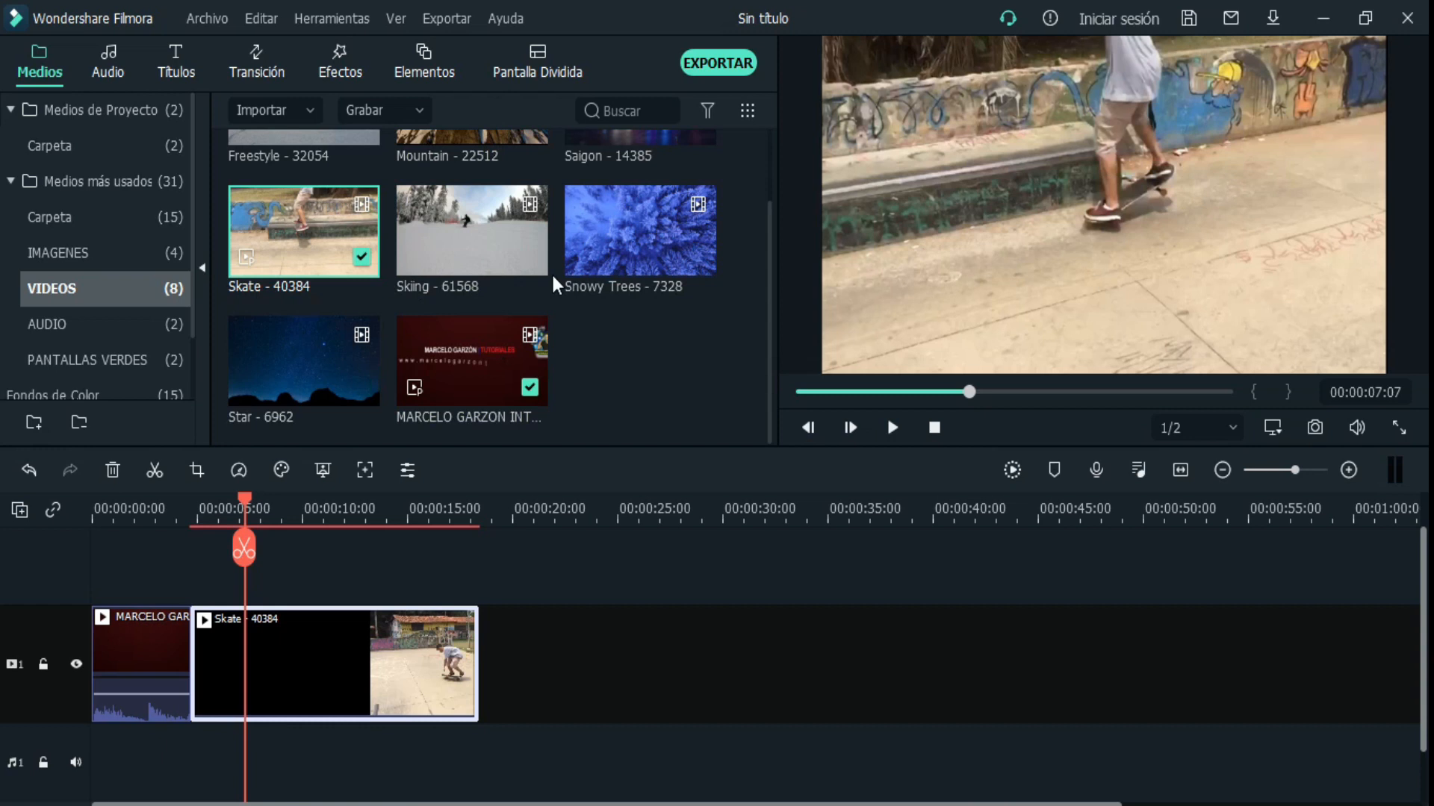
left_click(106, 61)
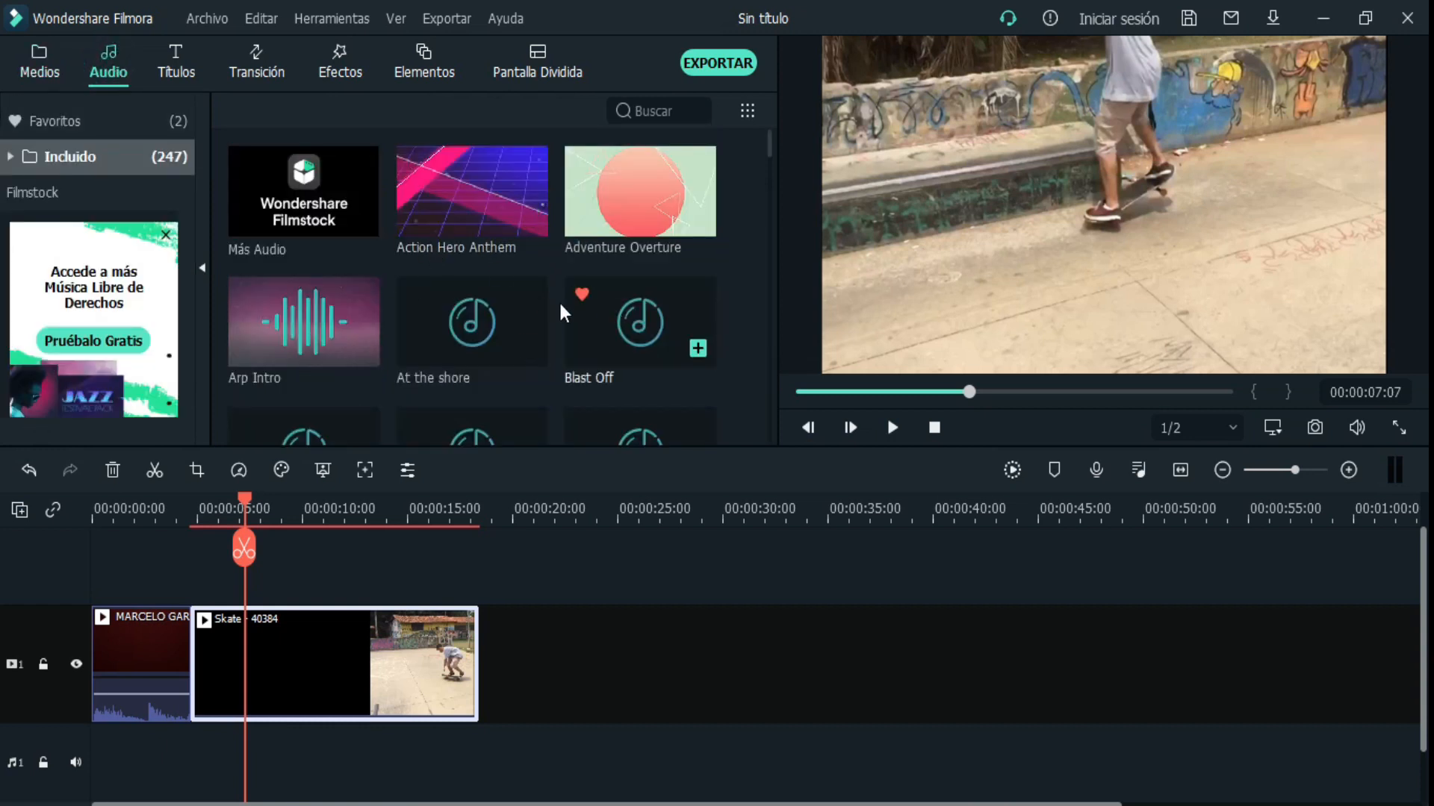
scroll(536, 298, "down", 3)
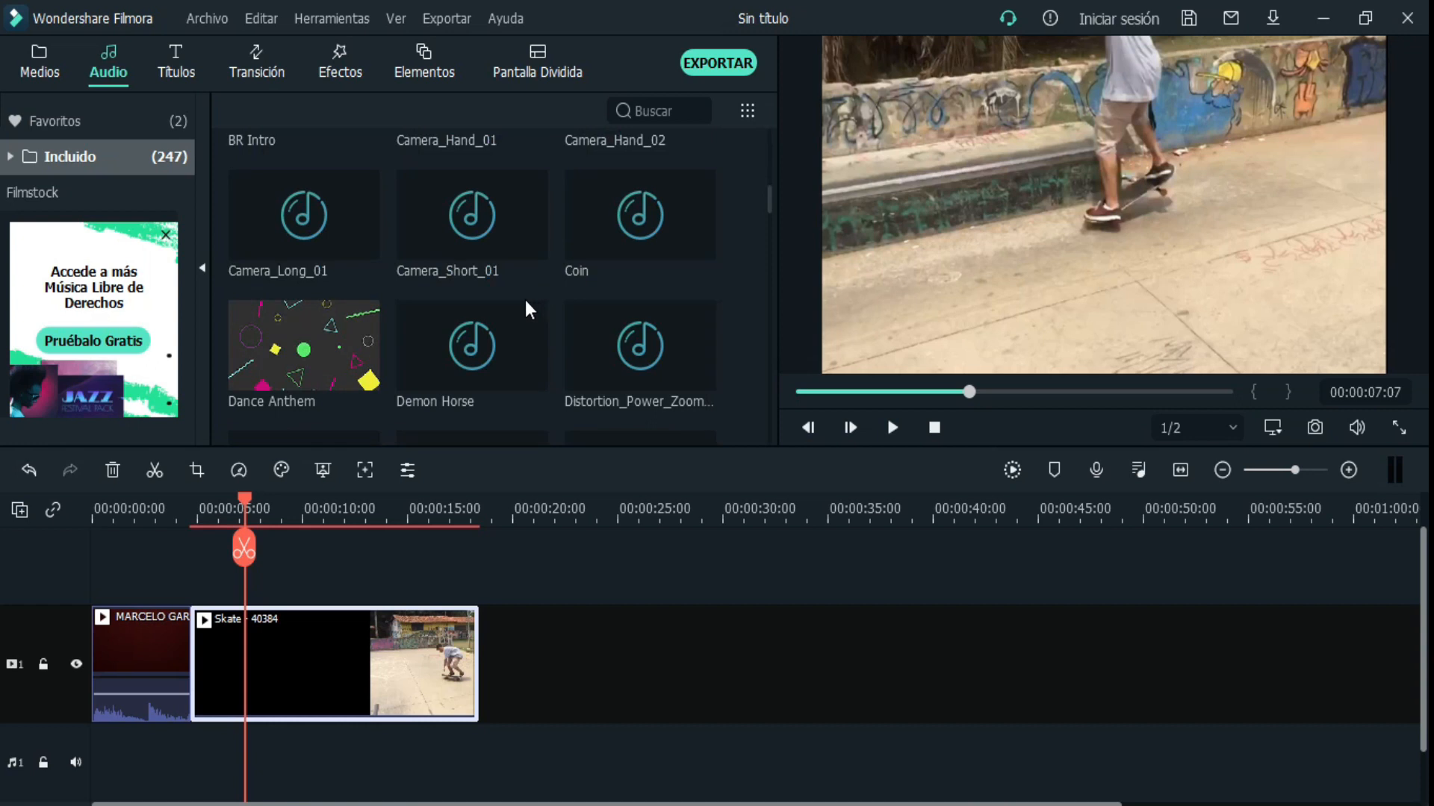
scroll(525, 301, "down", 3)
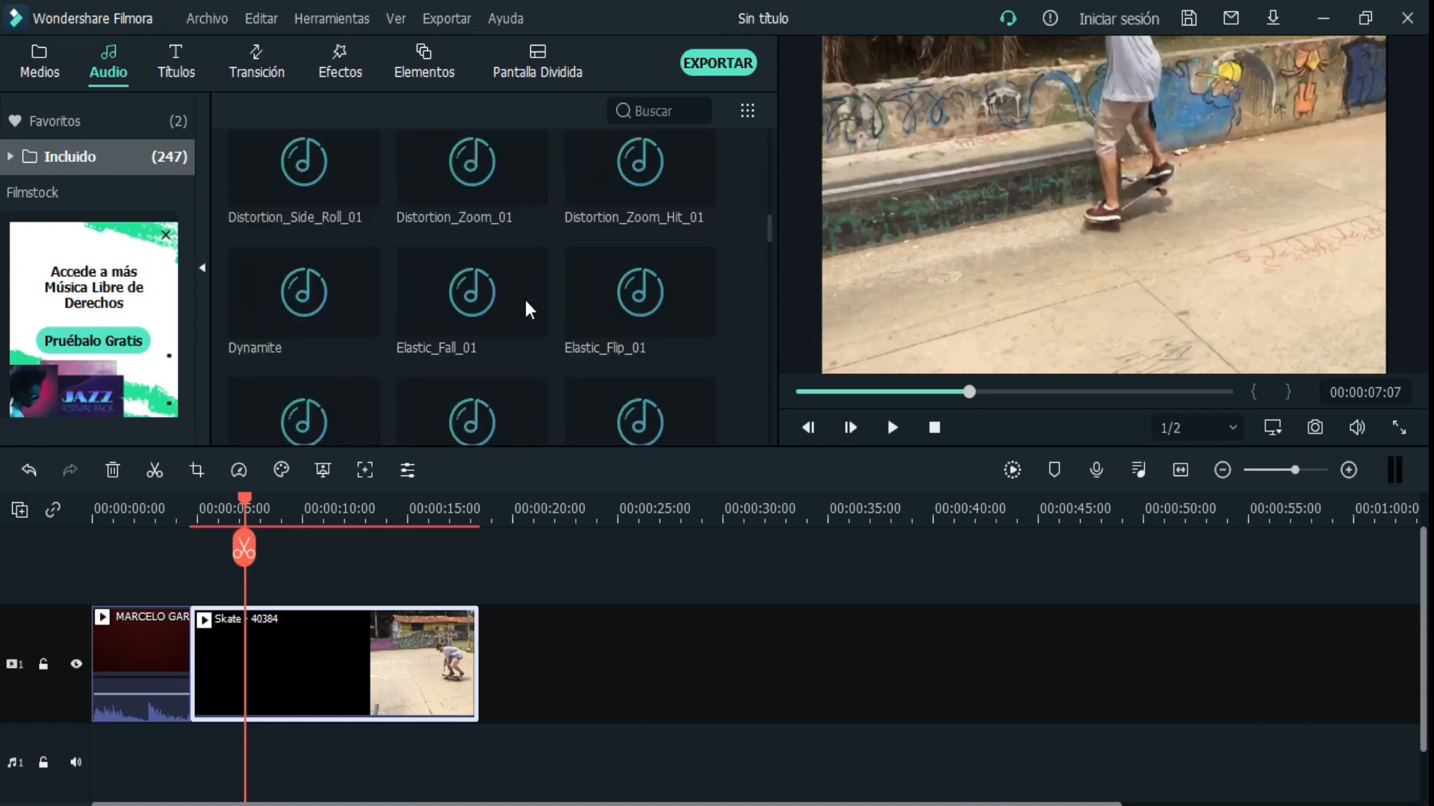
scroll(526, 301, "down", 3)
scroll(526, 300, "up", 3)
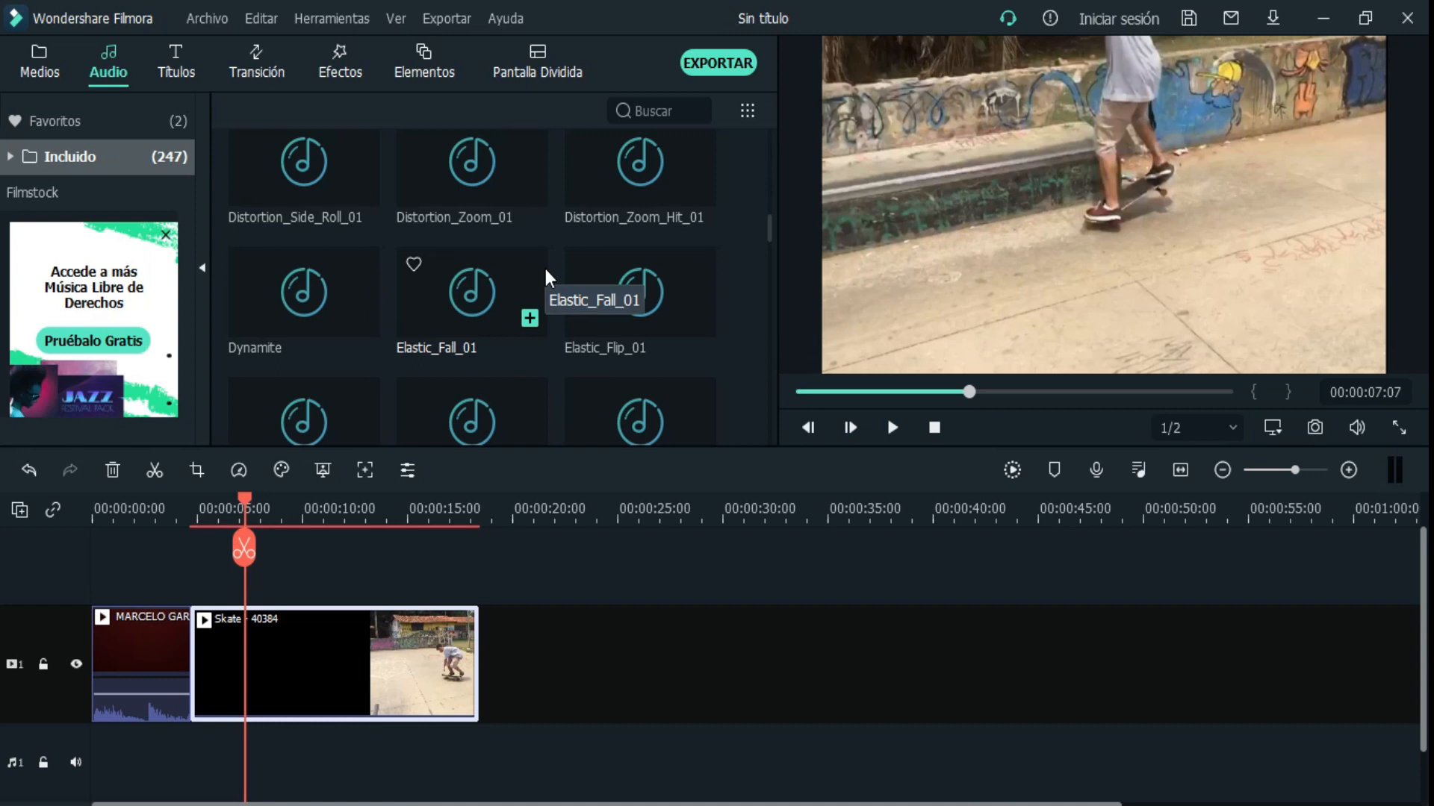
double_click(425, 180)
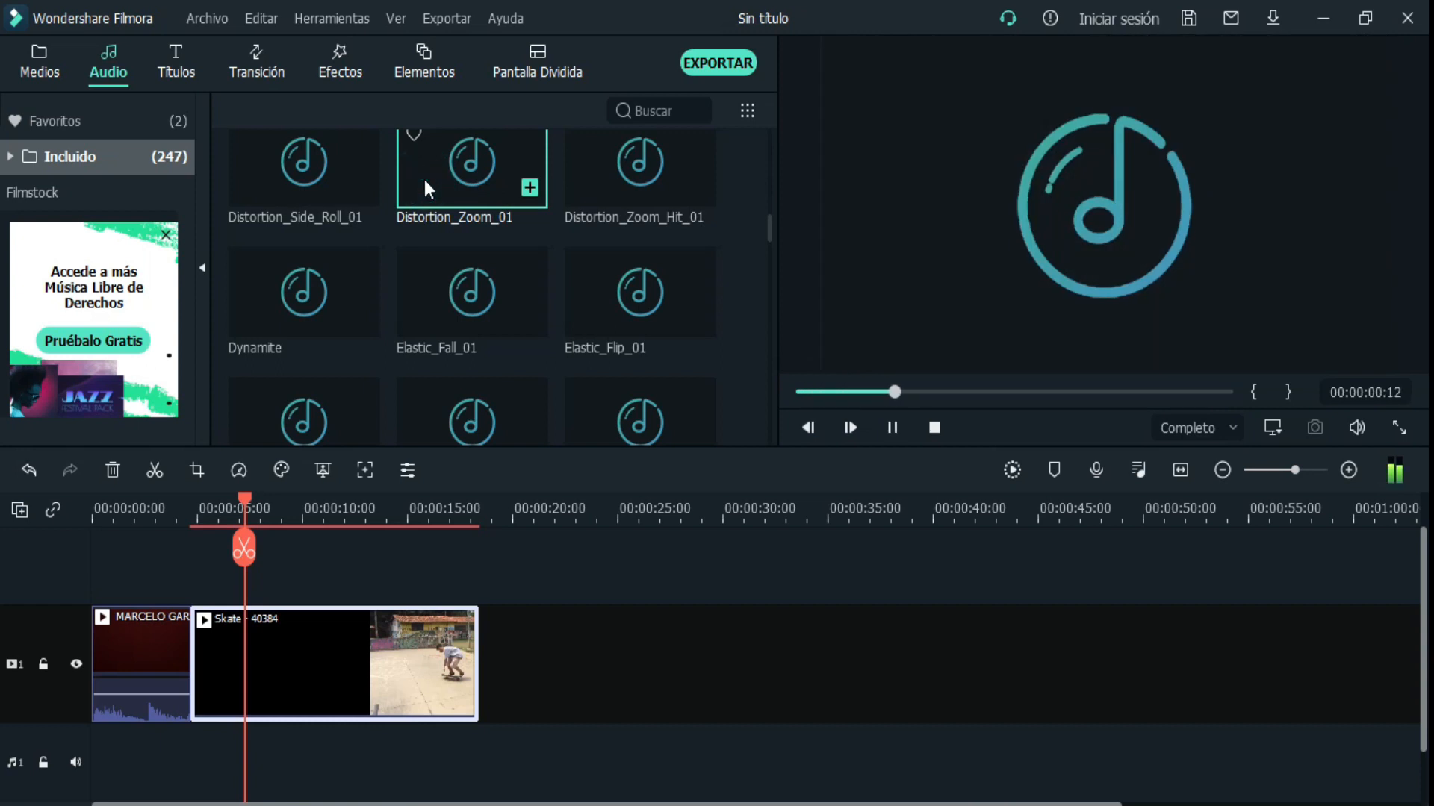
left_click_drag(432, 169, 172, 759)
- Browse the included titles and preview Battle Lower Third and Beauty Retro - Opener 1
left_click(181, 61)
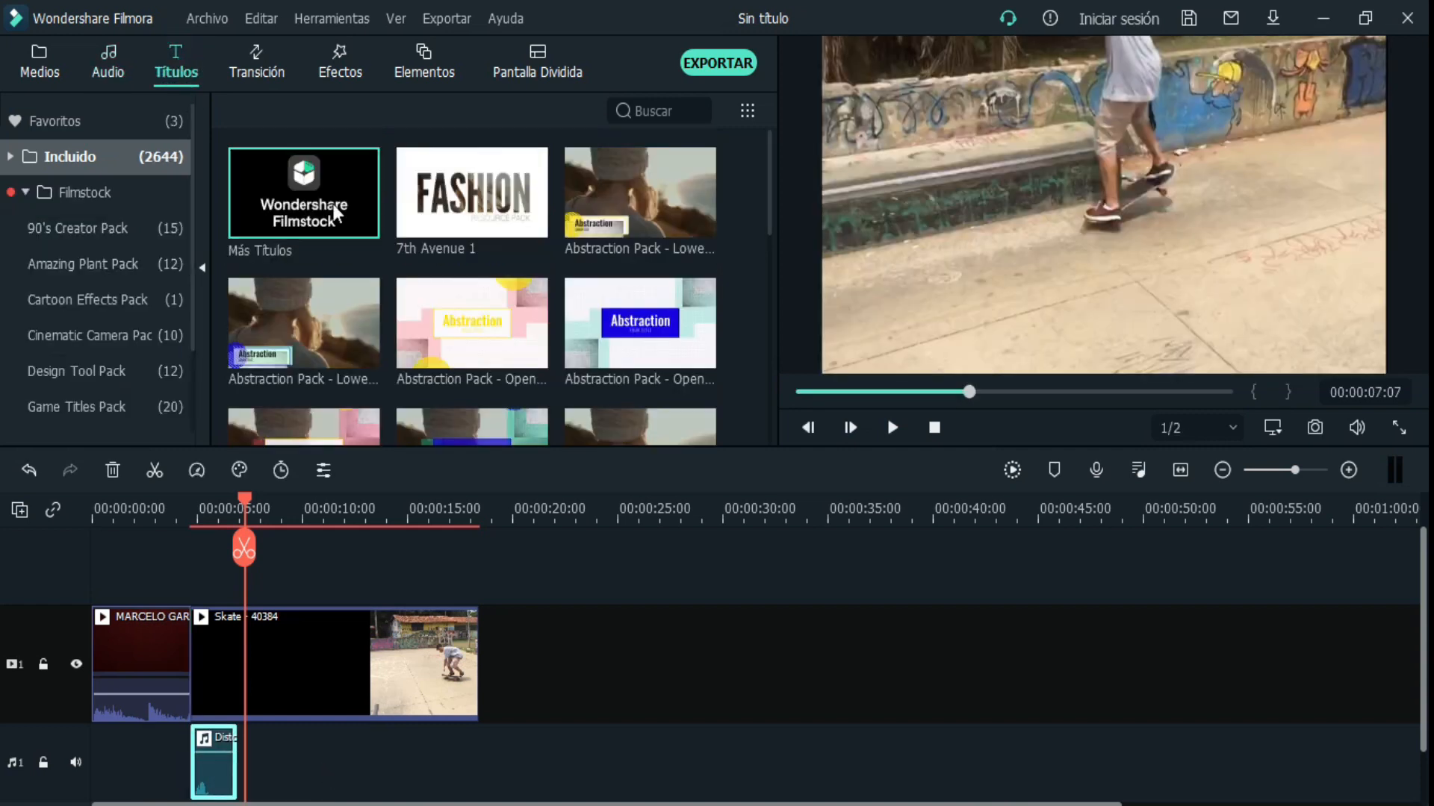
scroll(477, 310, "down", 5)
scroll(370, 303, "down", 5)
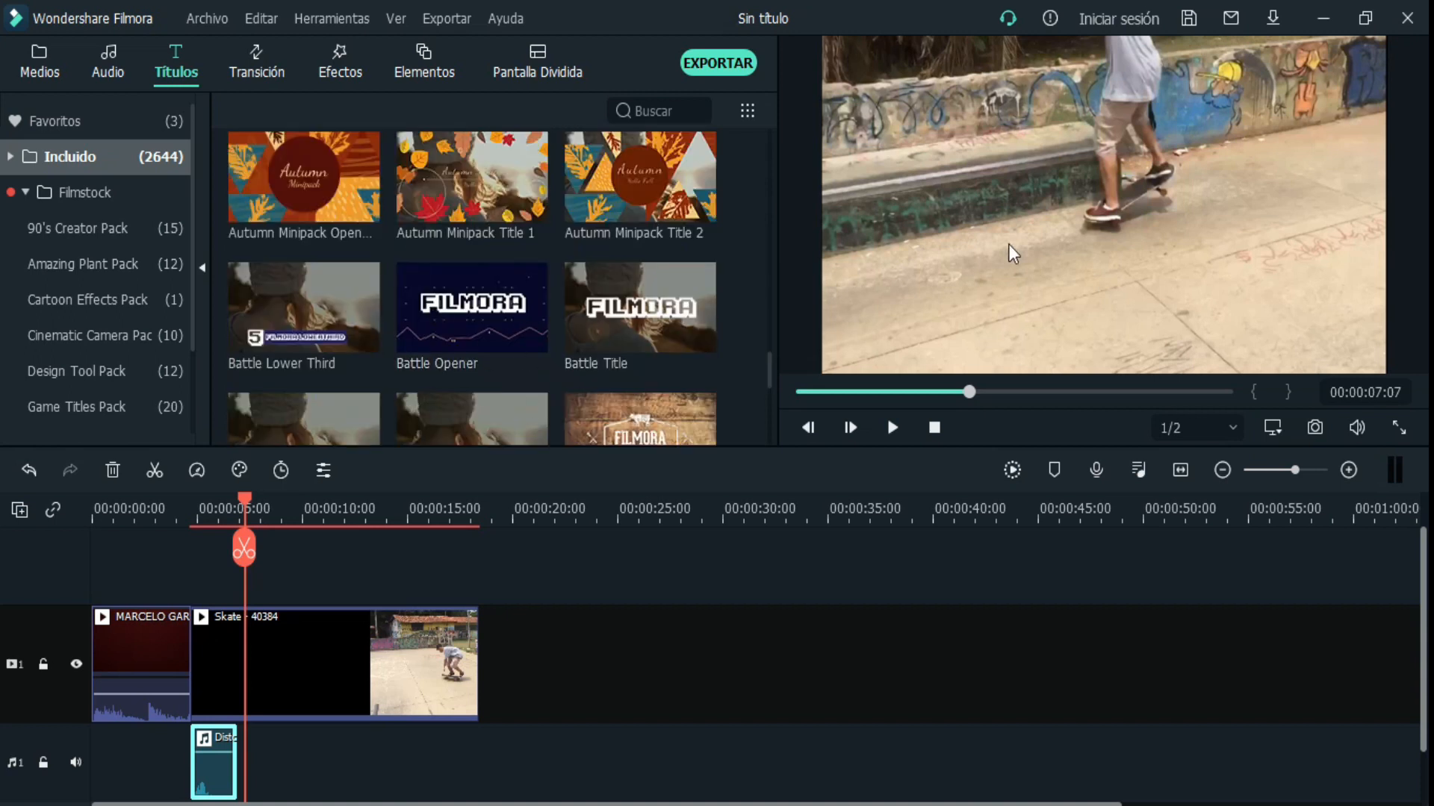
left_click(302, 293)
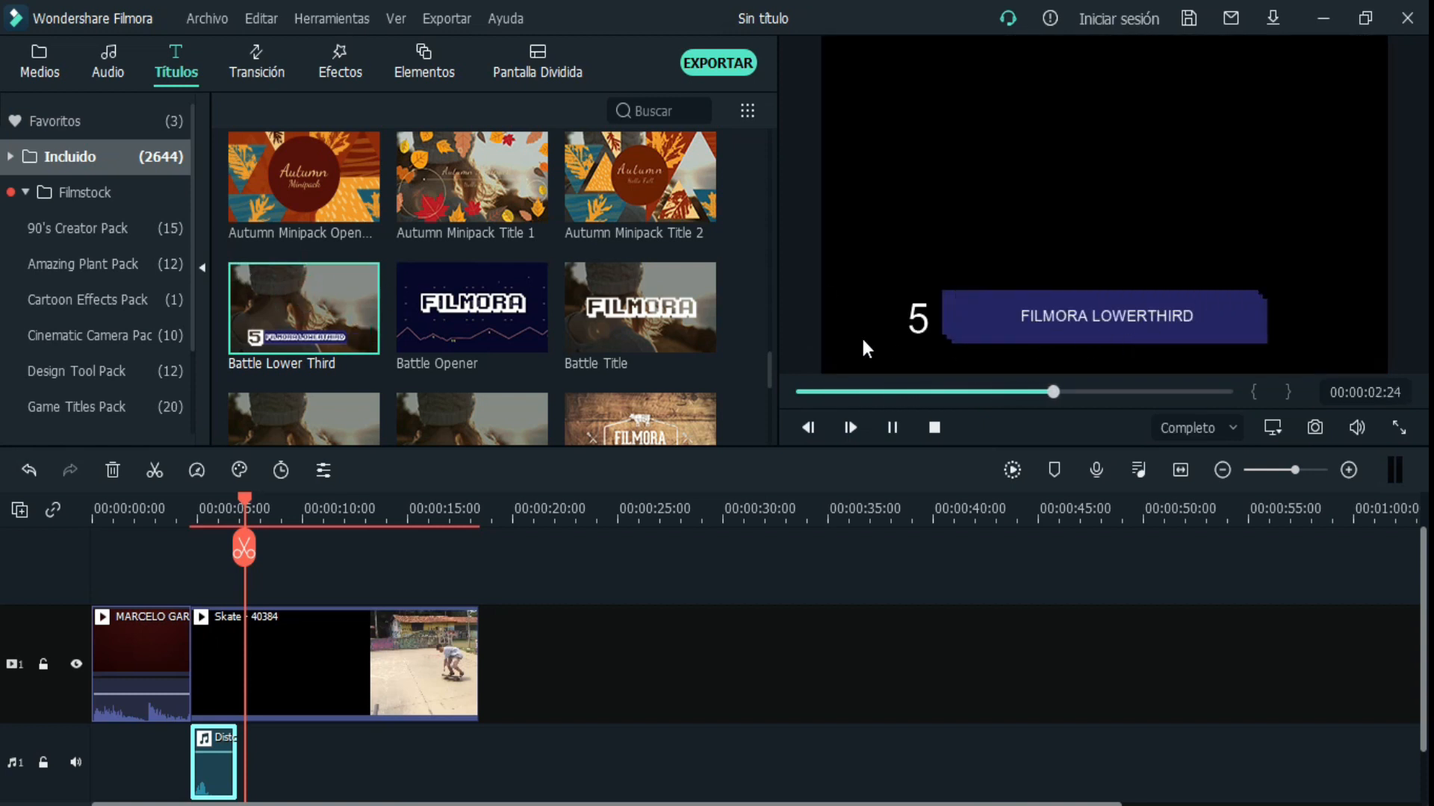
scroll(566, 401, "down", 5)
left_click(627, 386)
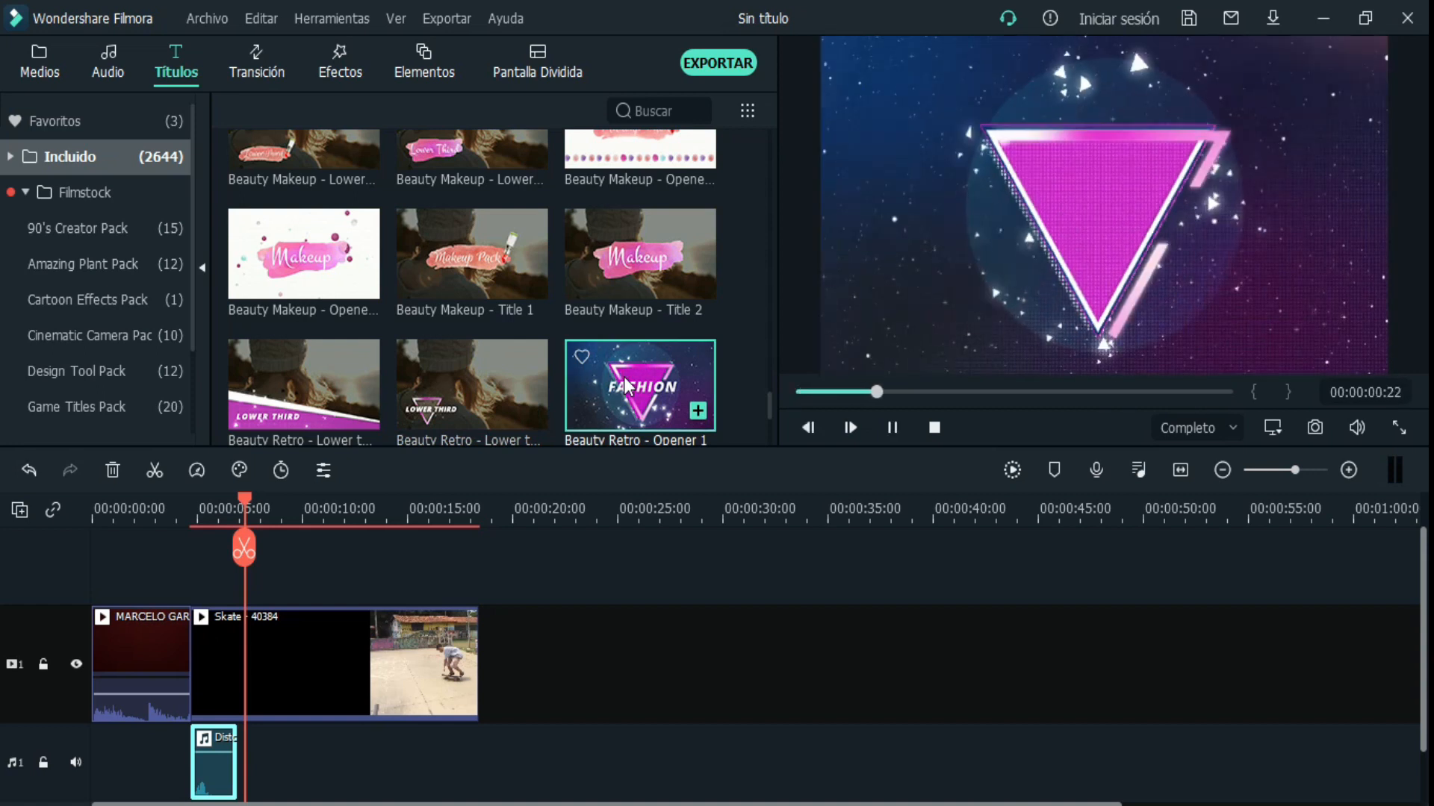
scroll(469, 310, "down", 5)
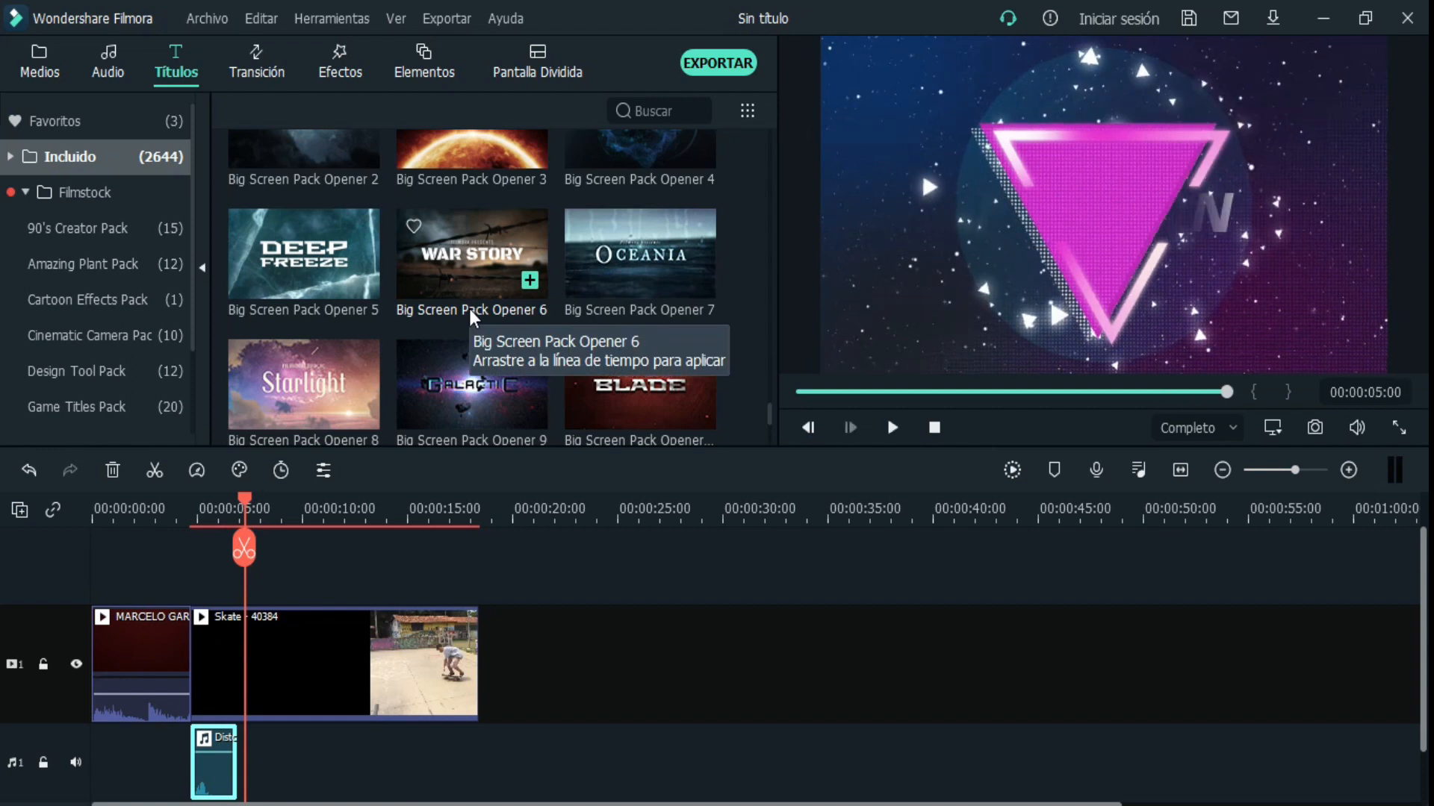
scroll(469, 308, "up", 5)
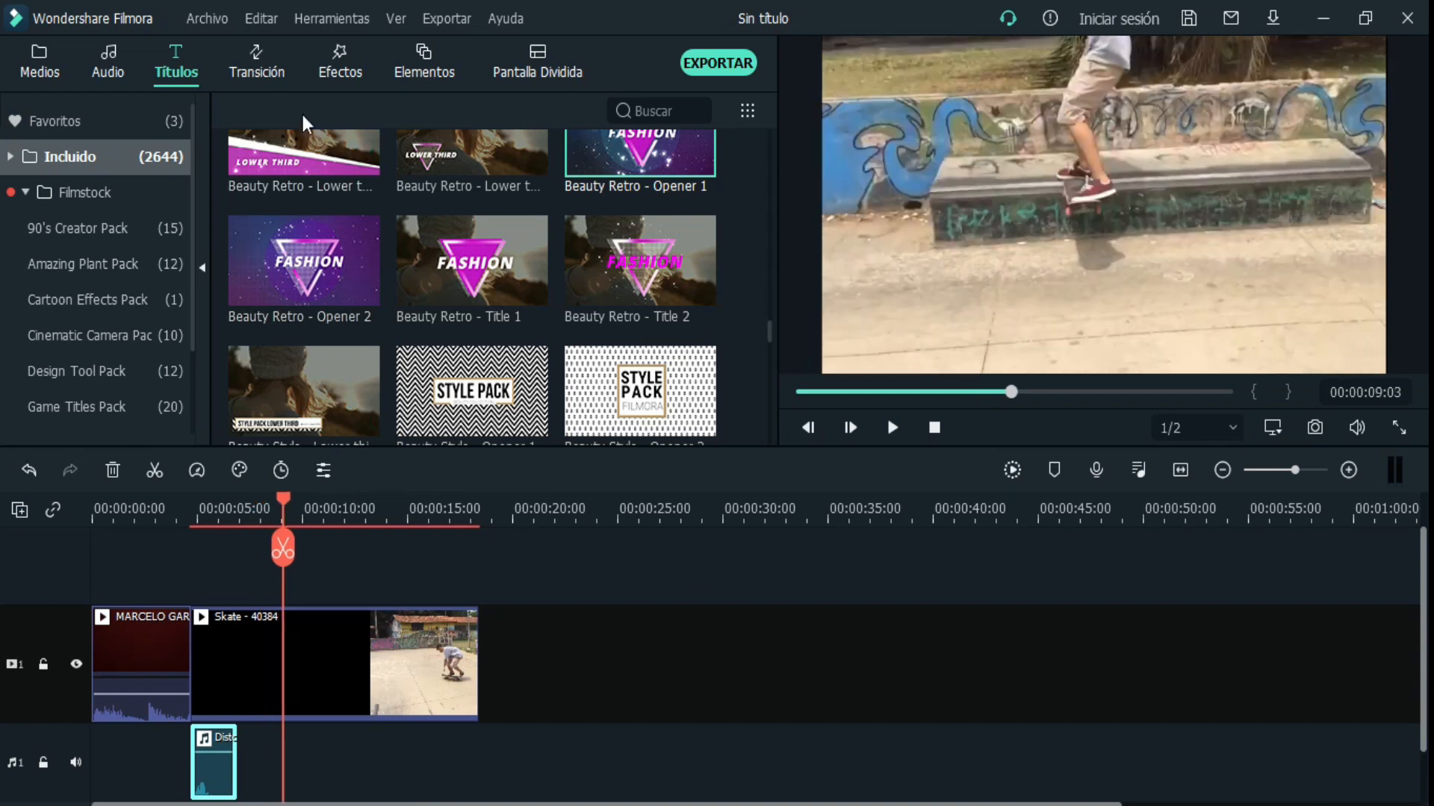
- Play the sequence from 00:00:04:03 across the cut between the intro and Skate clips to check the sound effect
left_click(259, 72)
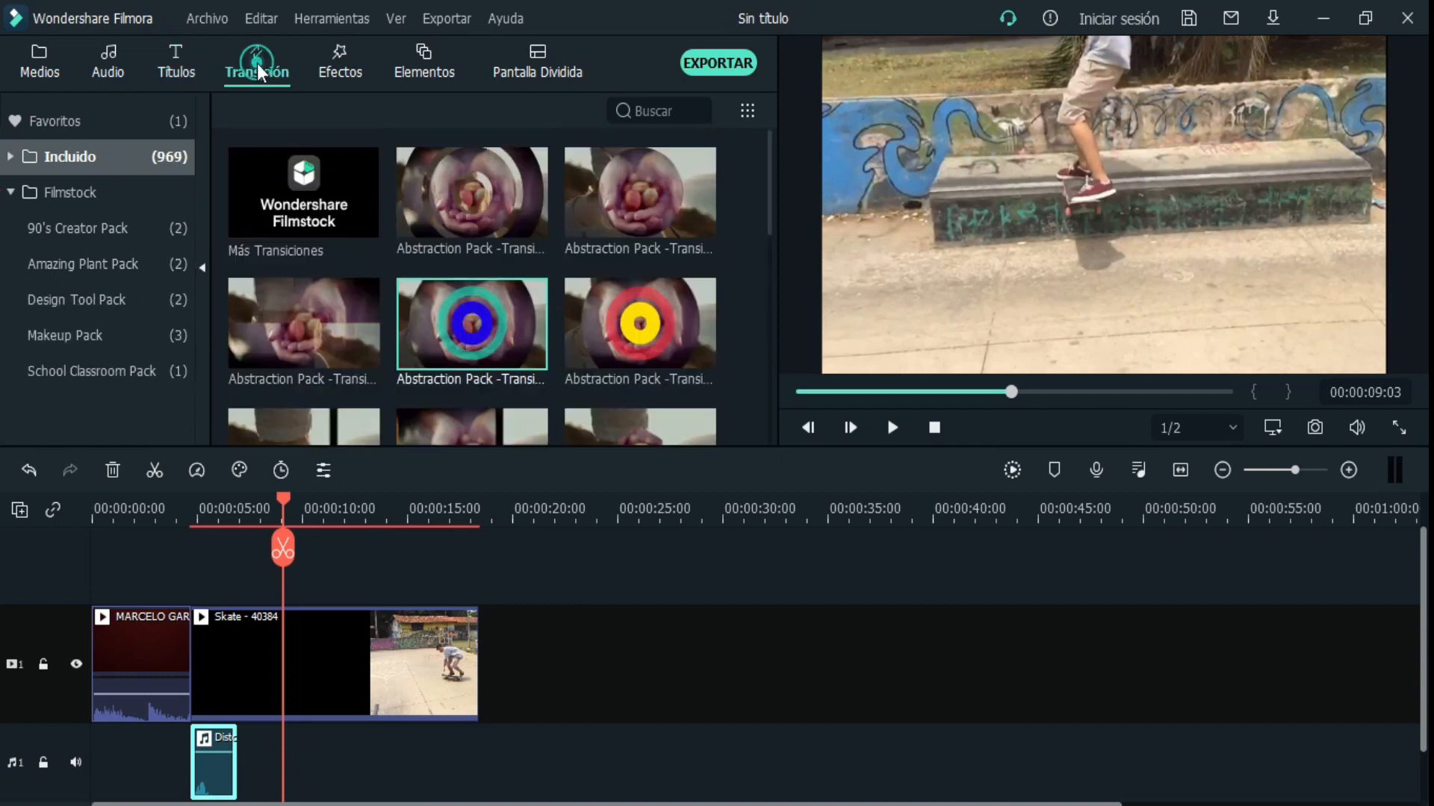
left_click(345, 71)
left_click(428, 63)
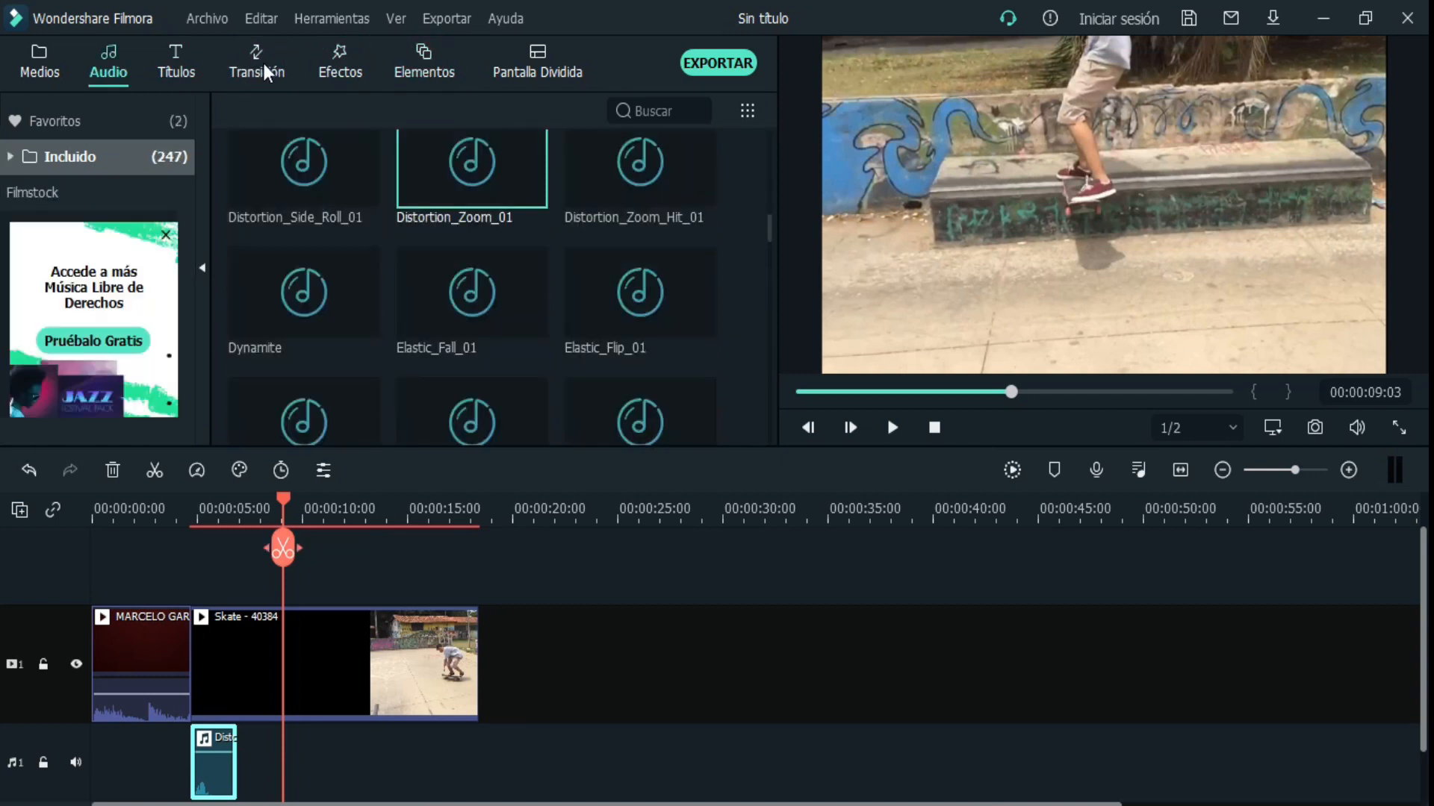
left_click(261, 65)
left_click(179, 513)
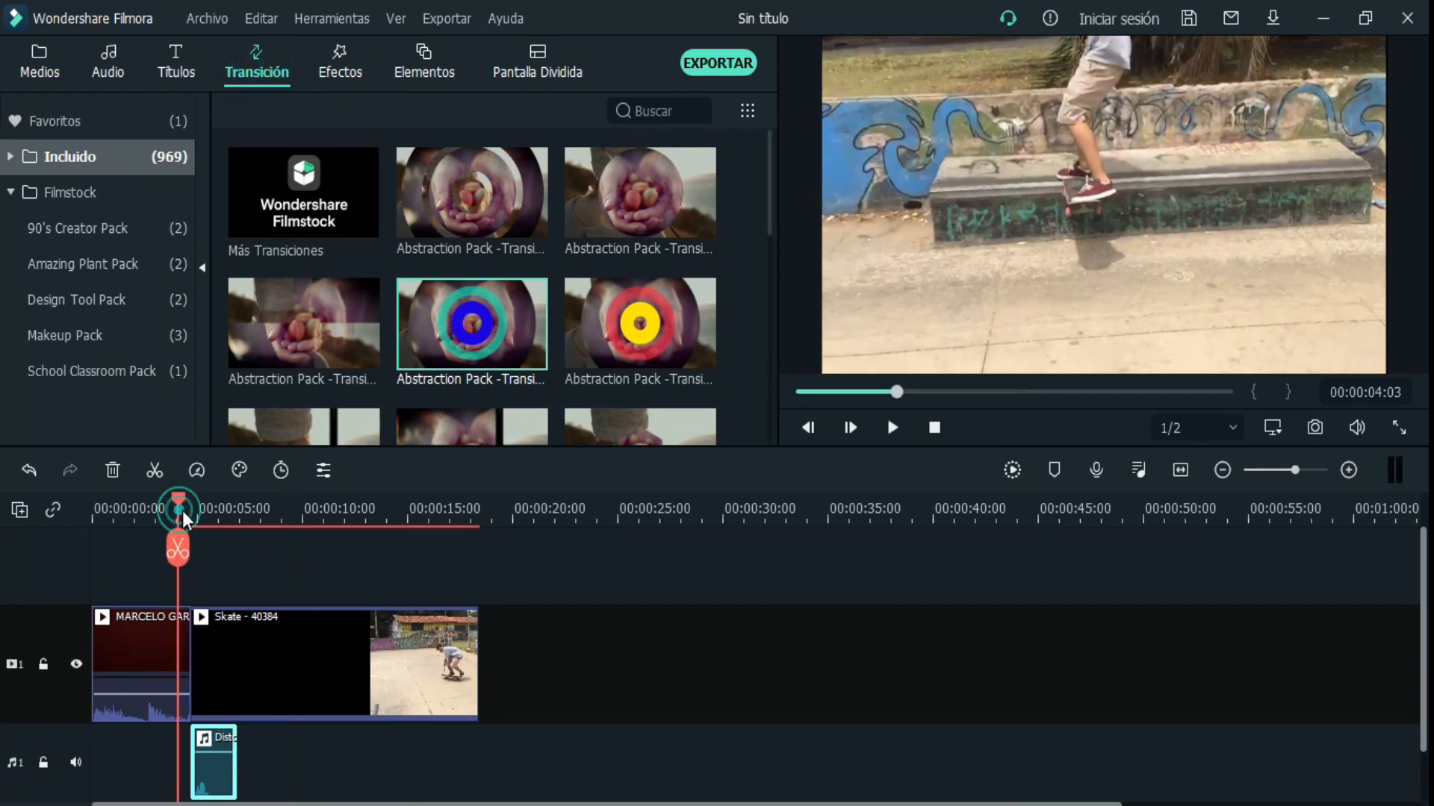
left_click(892, 427)
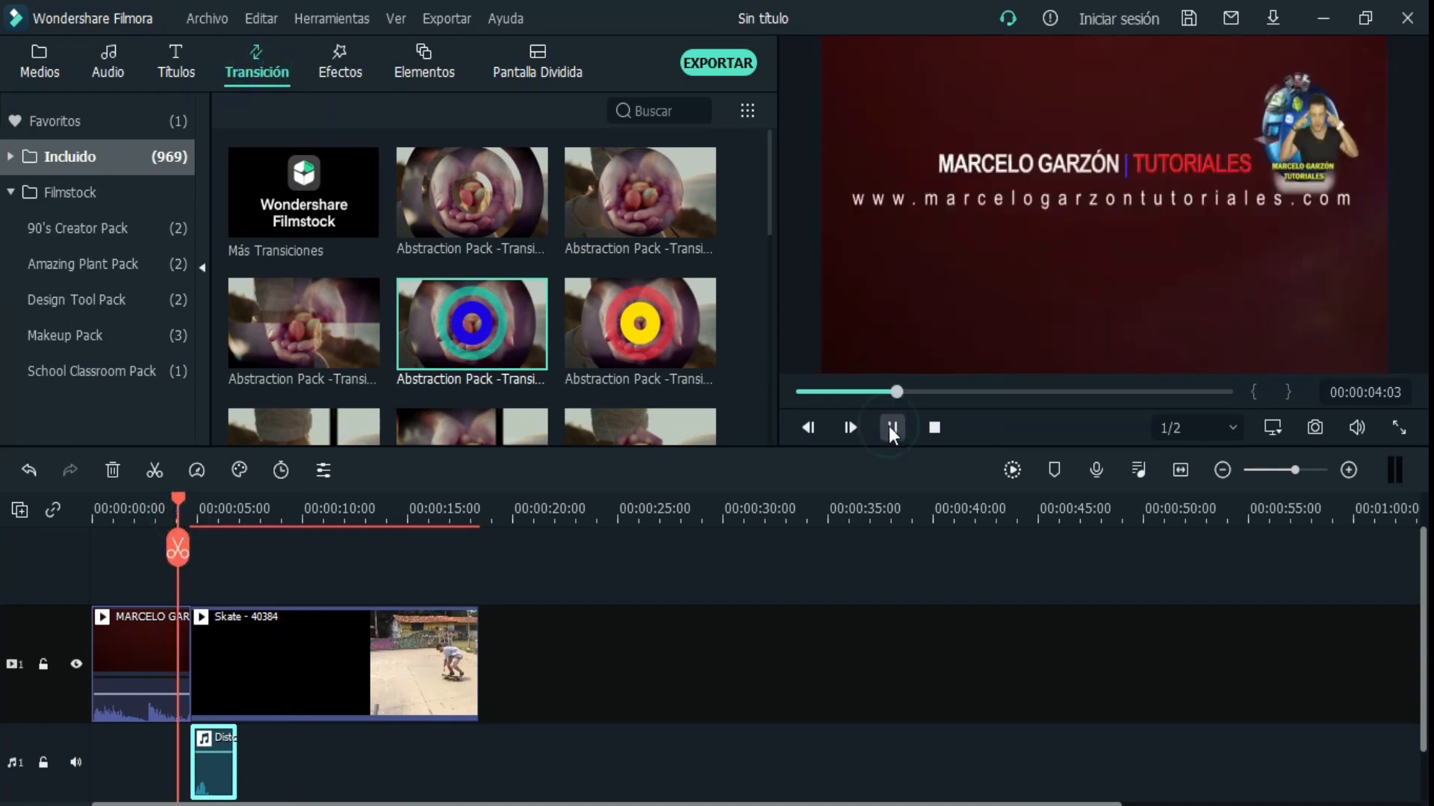
left_click(890, 427)
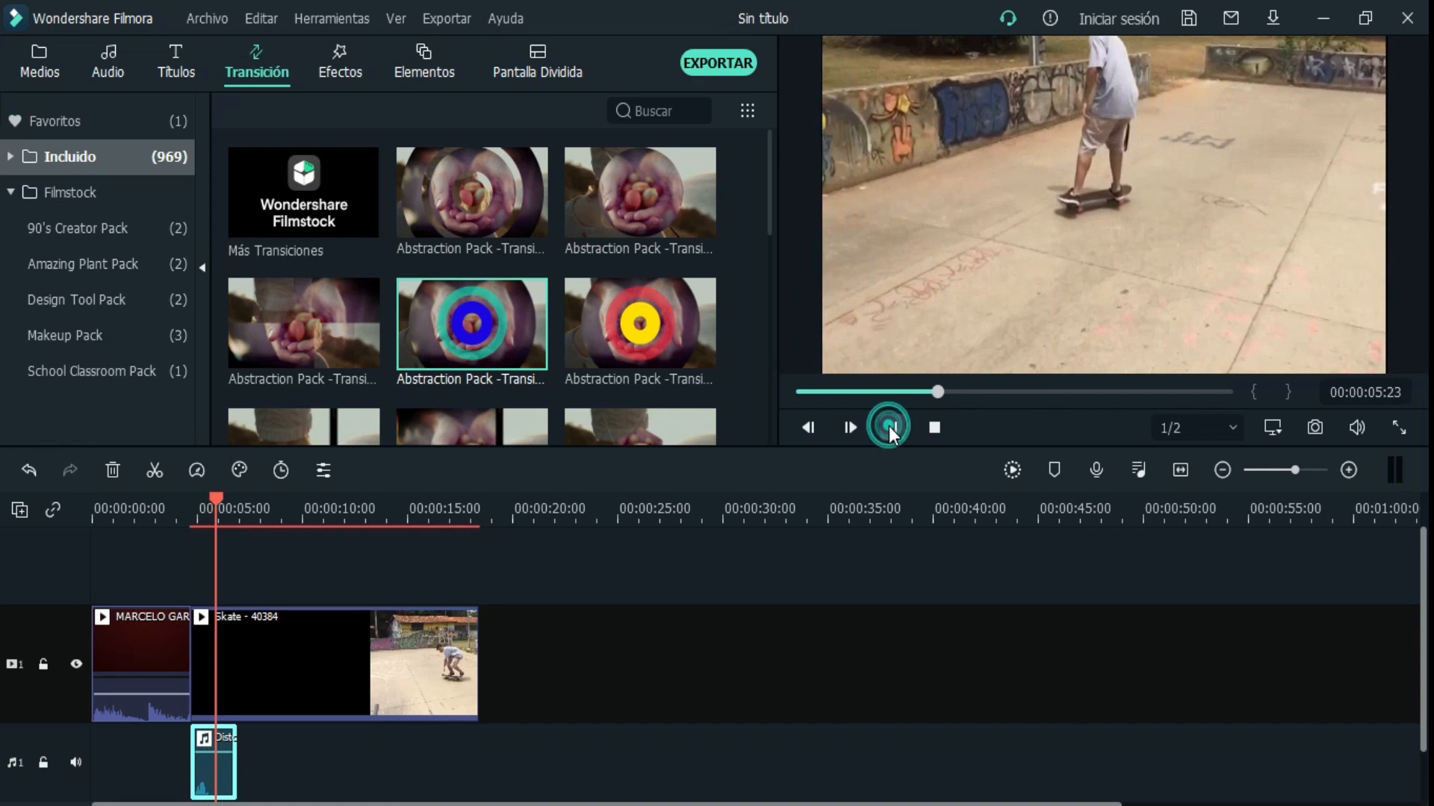
- Search the transition library for "GLOB" and clear the search
left_click(108, 64)
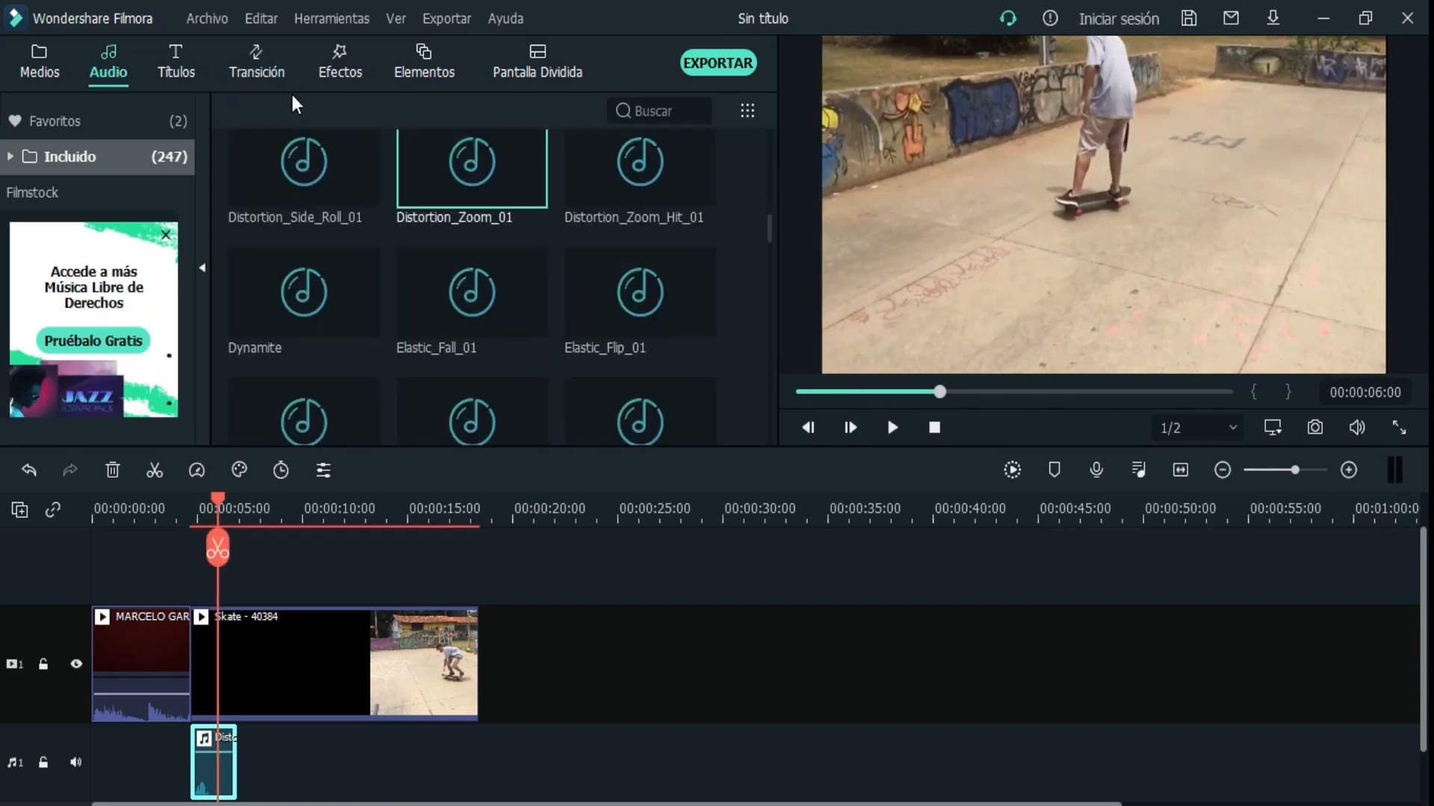
left_click(258, 64)
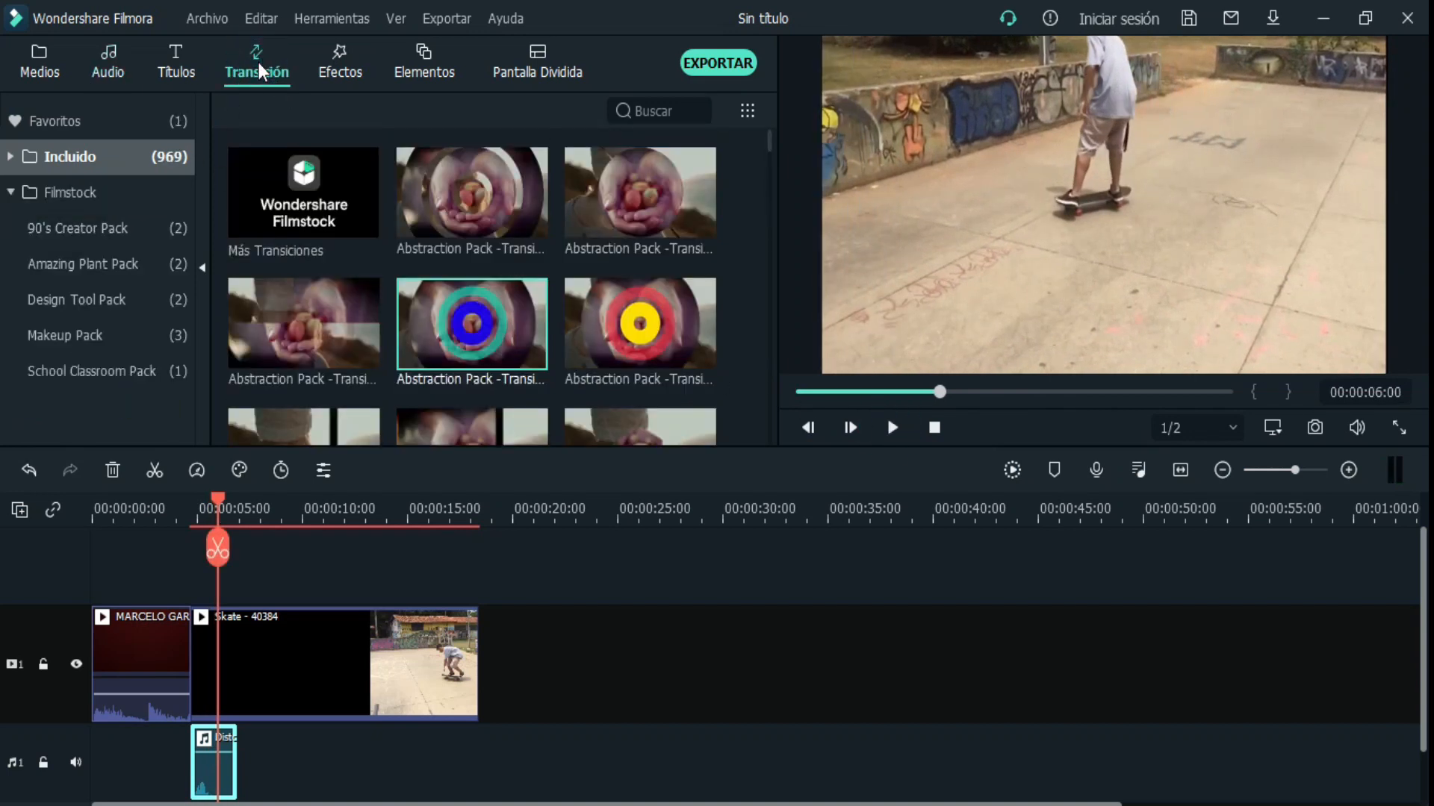
left_click(639, 112)
left_click(638, 112)
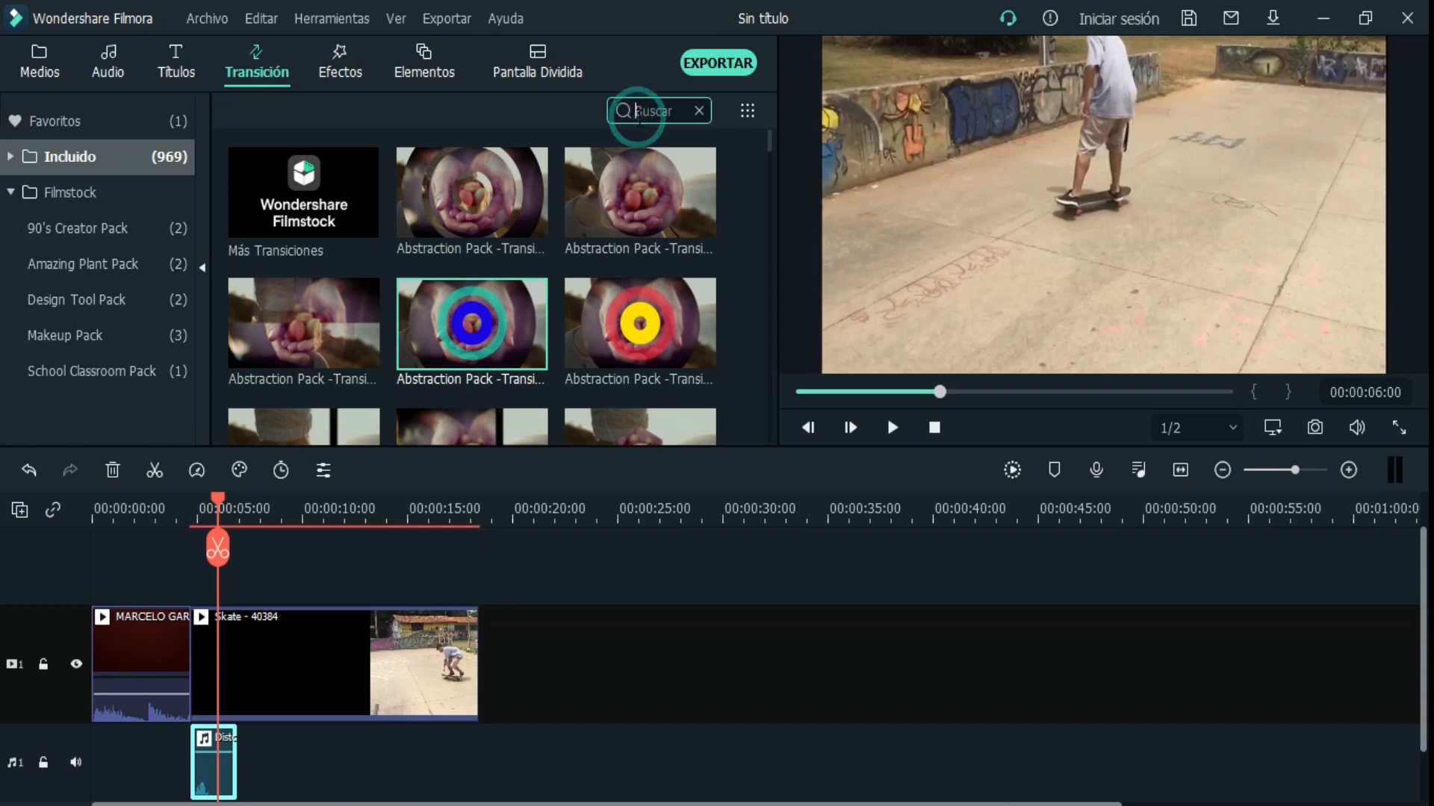
type("GLOB")
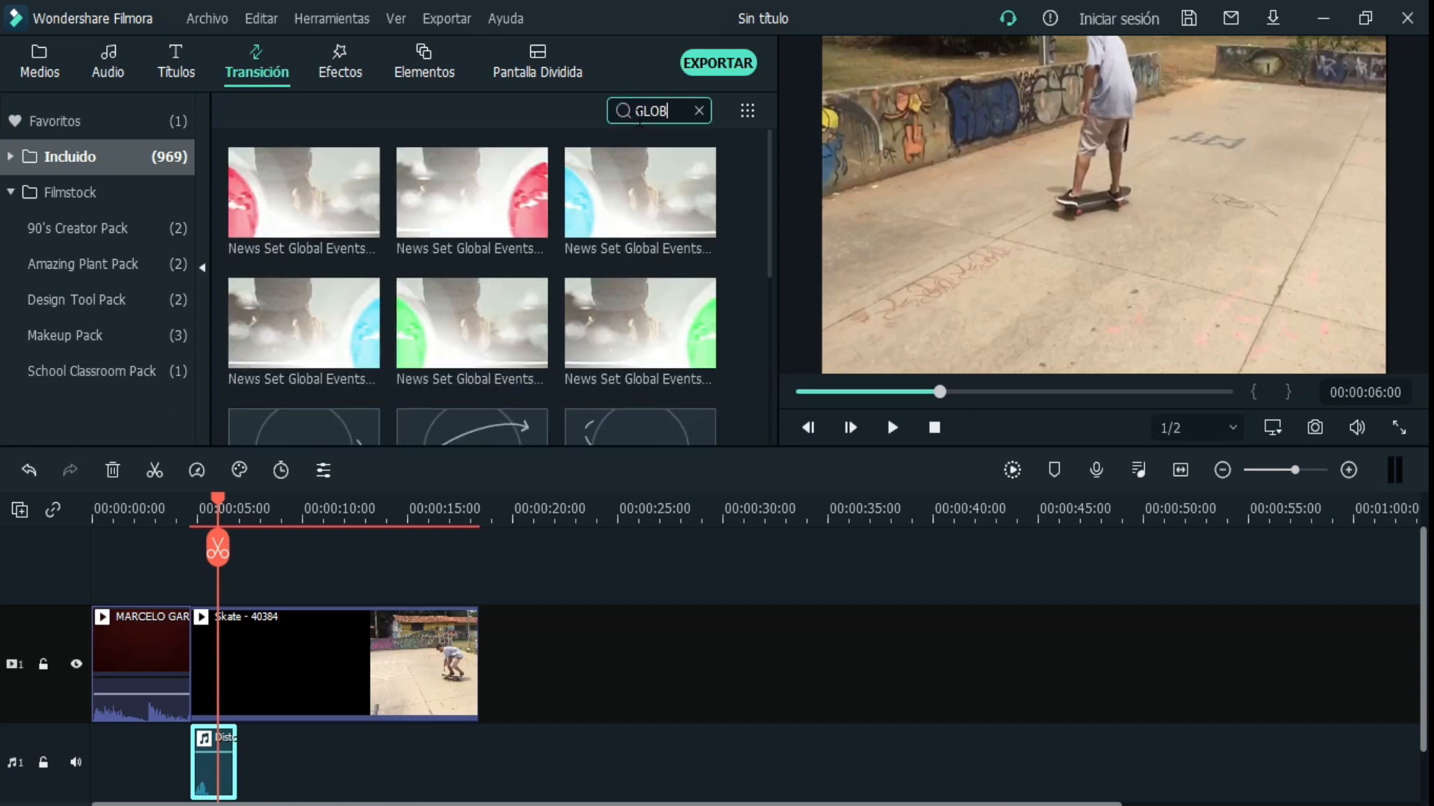
left_click(699, 110)
- Apply the Globo 4 transition at the cut between the intro and Skate clips on video track 1
left_click_drag(770, 141, 760, 303)
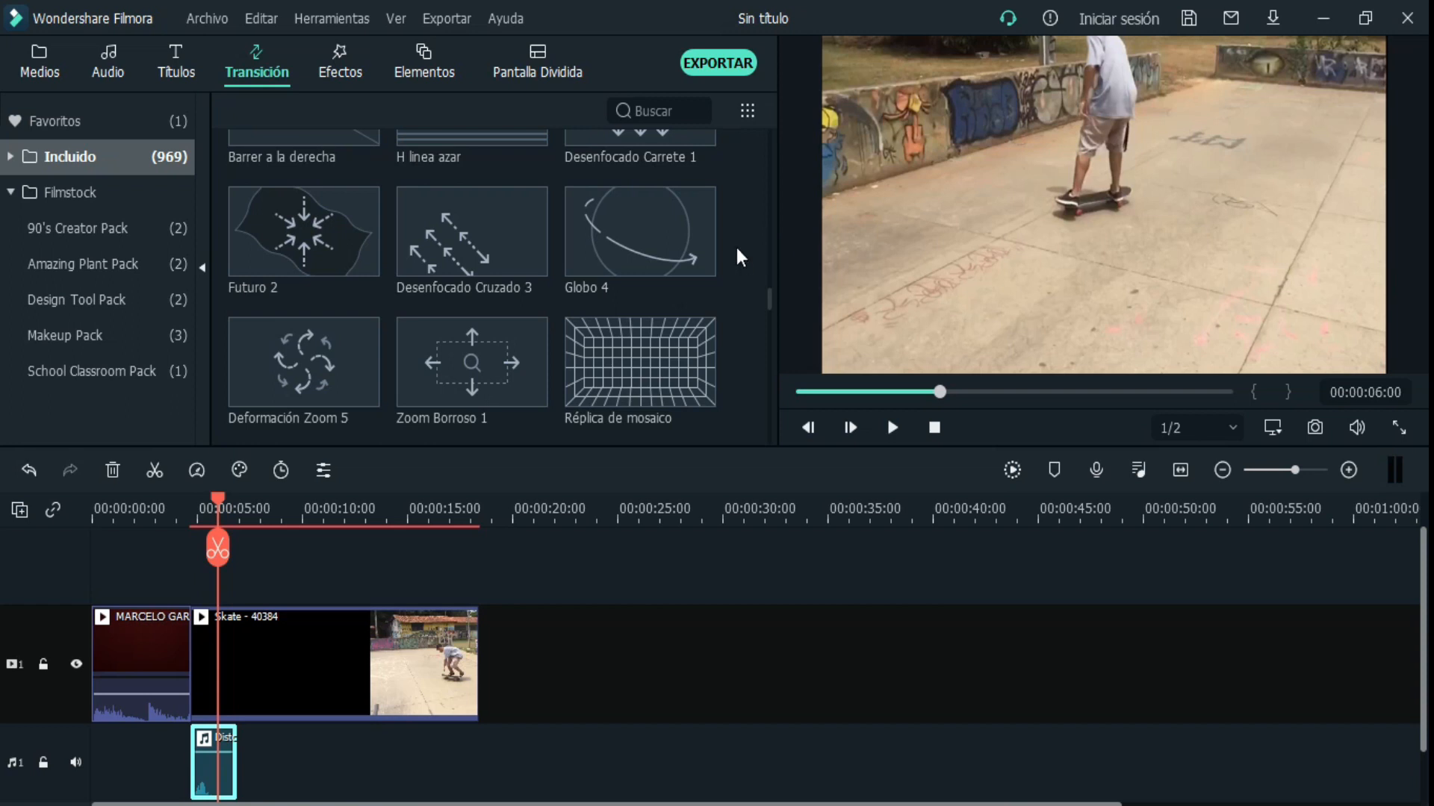
left_click(636, 231)
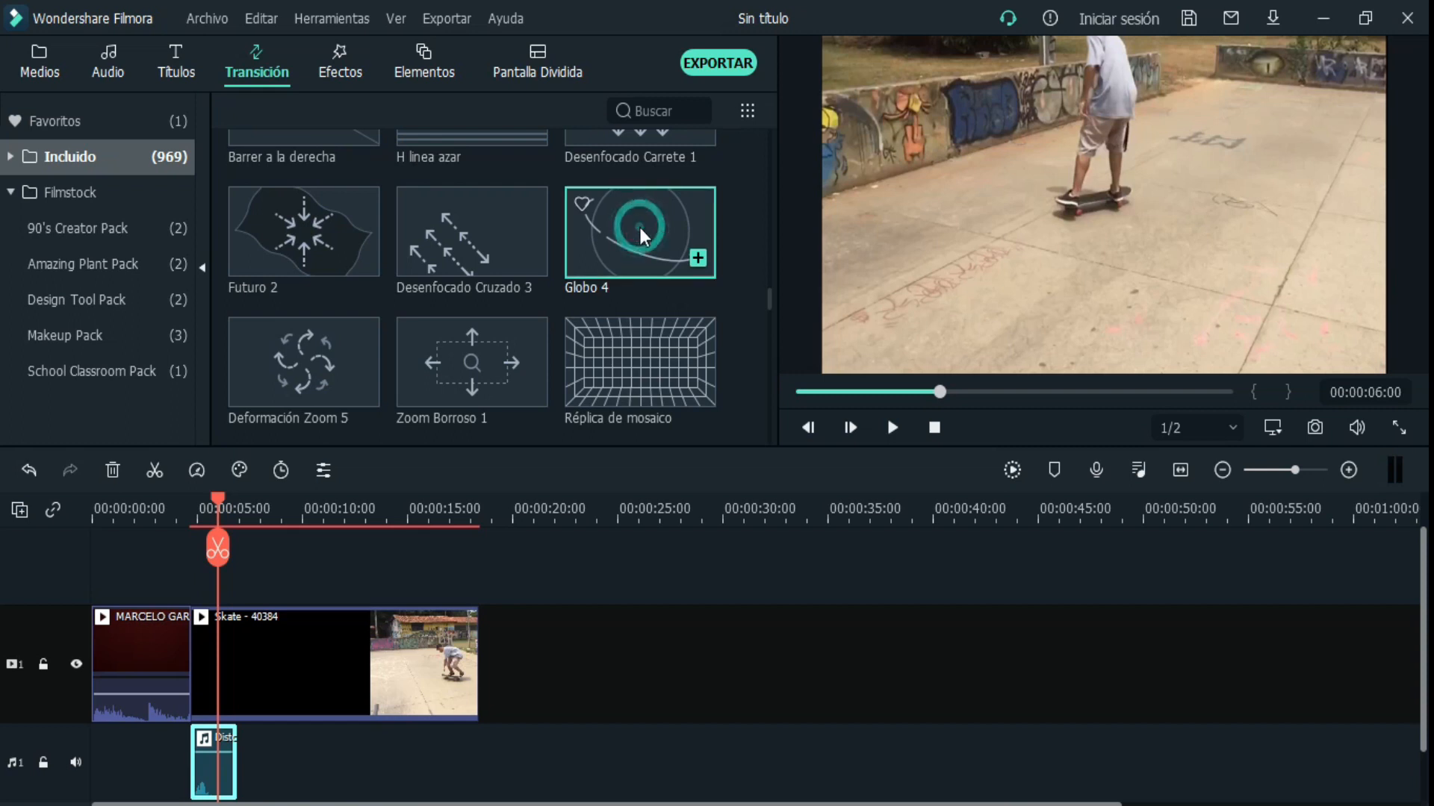
left_click_drag(639, 227, 221, 655)
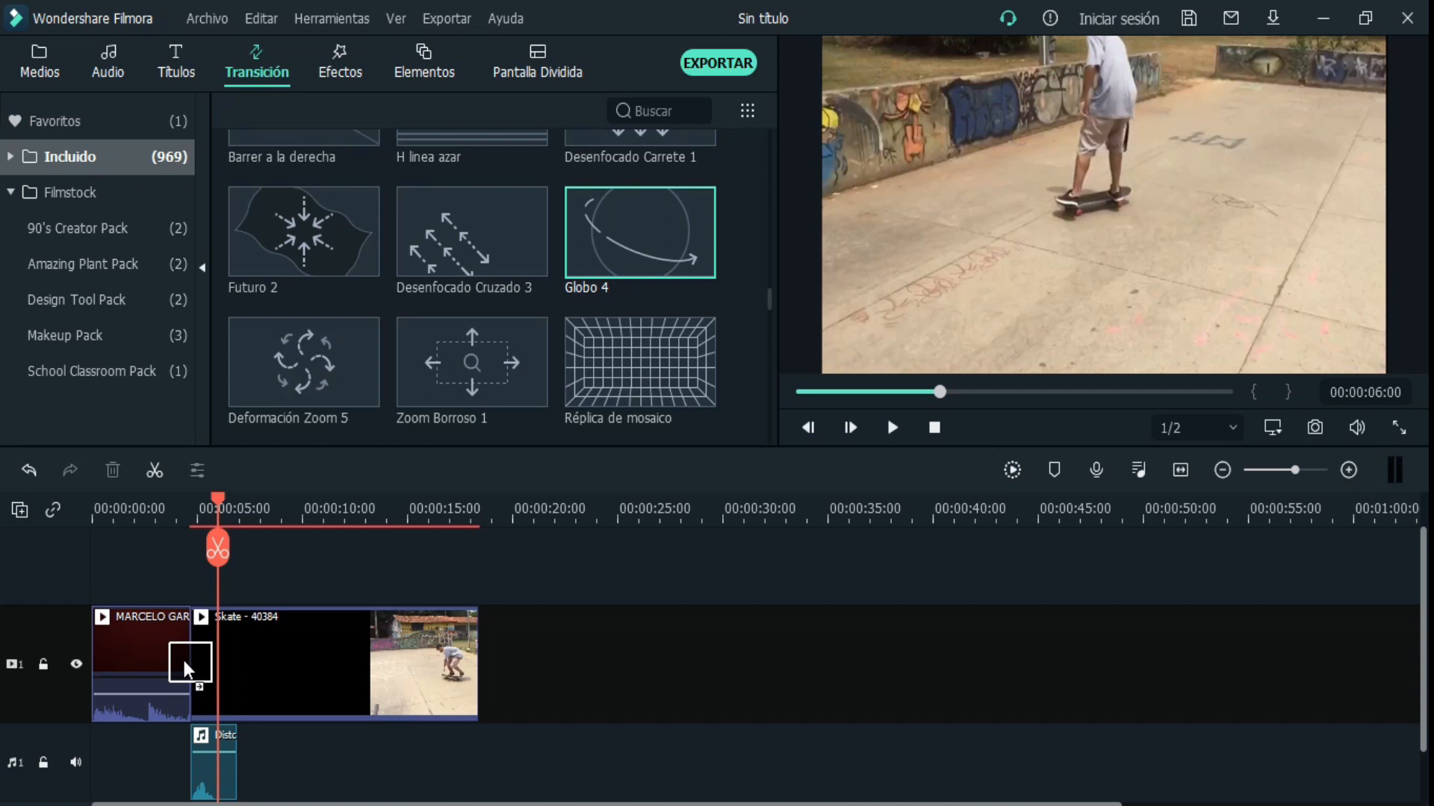
left_click_drag(183, 657, 182, 657)
- Examine the transition, video clips and sound effect at several timeline zoom levels
left_click_drag(328, 514, 634, 580)
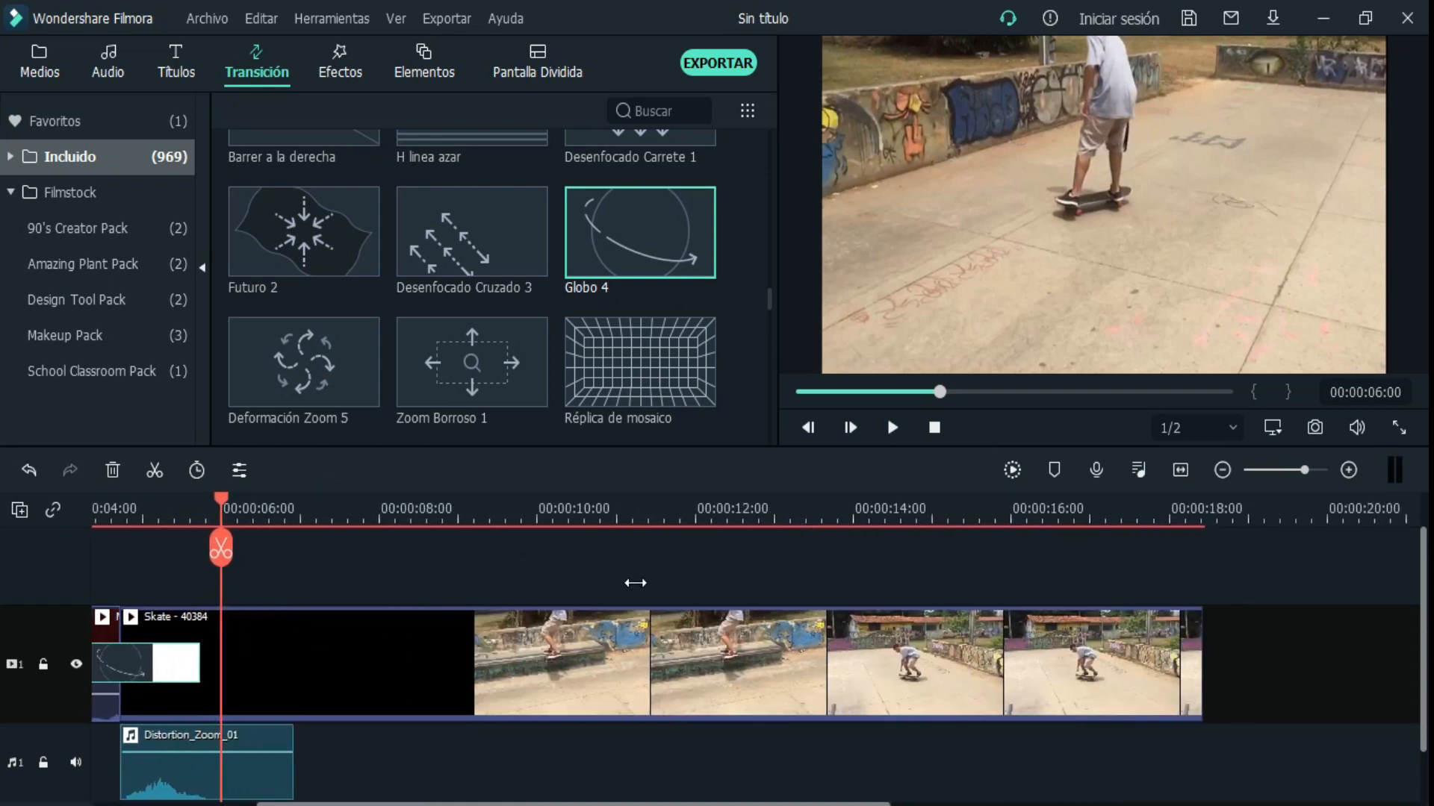
left_click_drag(460, 519, 429, 520)
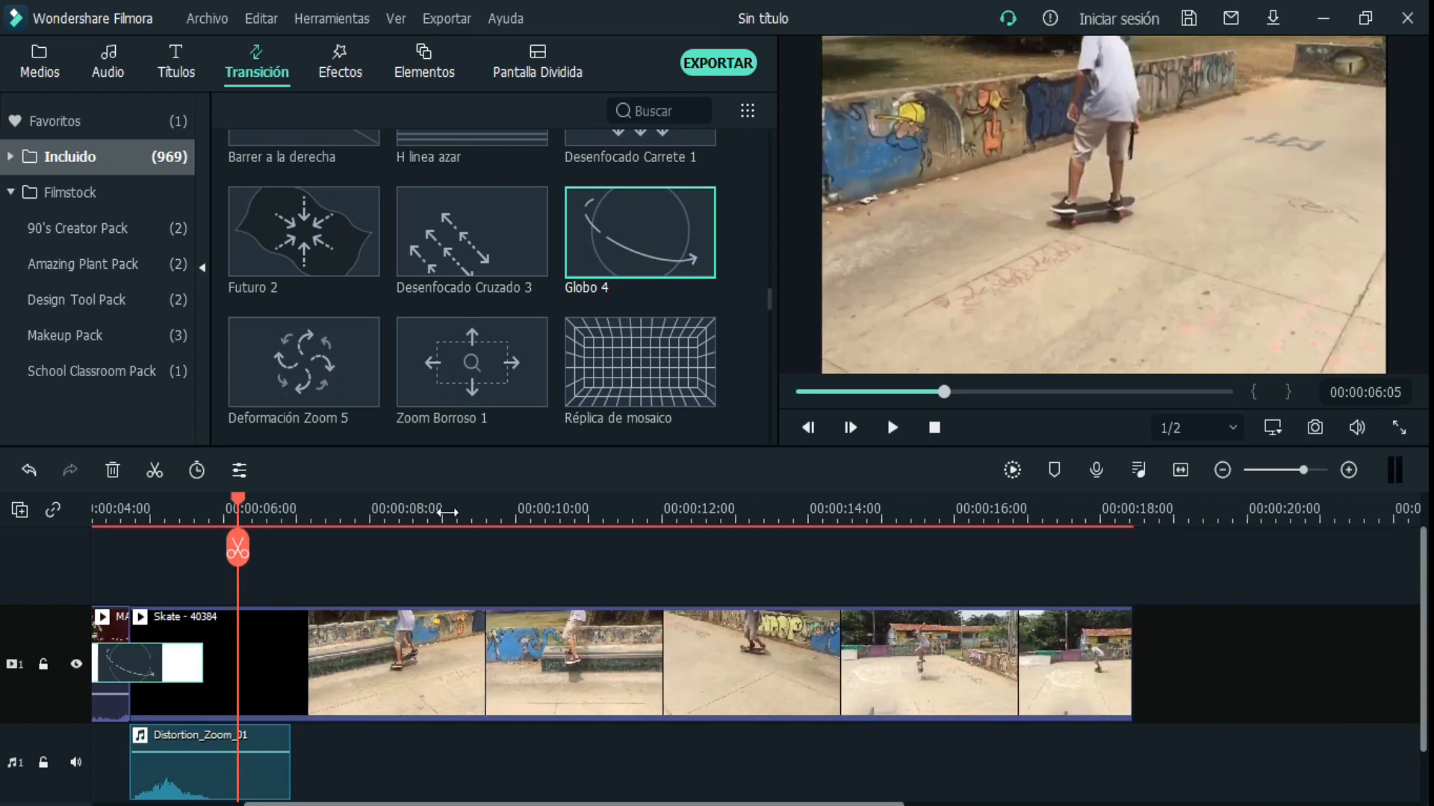
left_click_drag(446, 513, 395, 523)
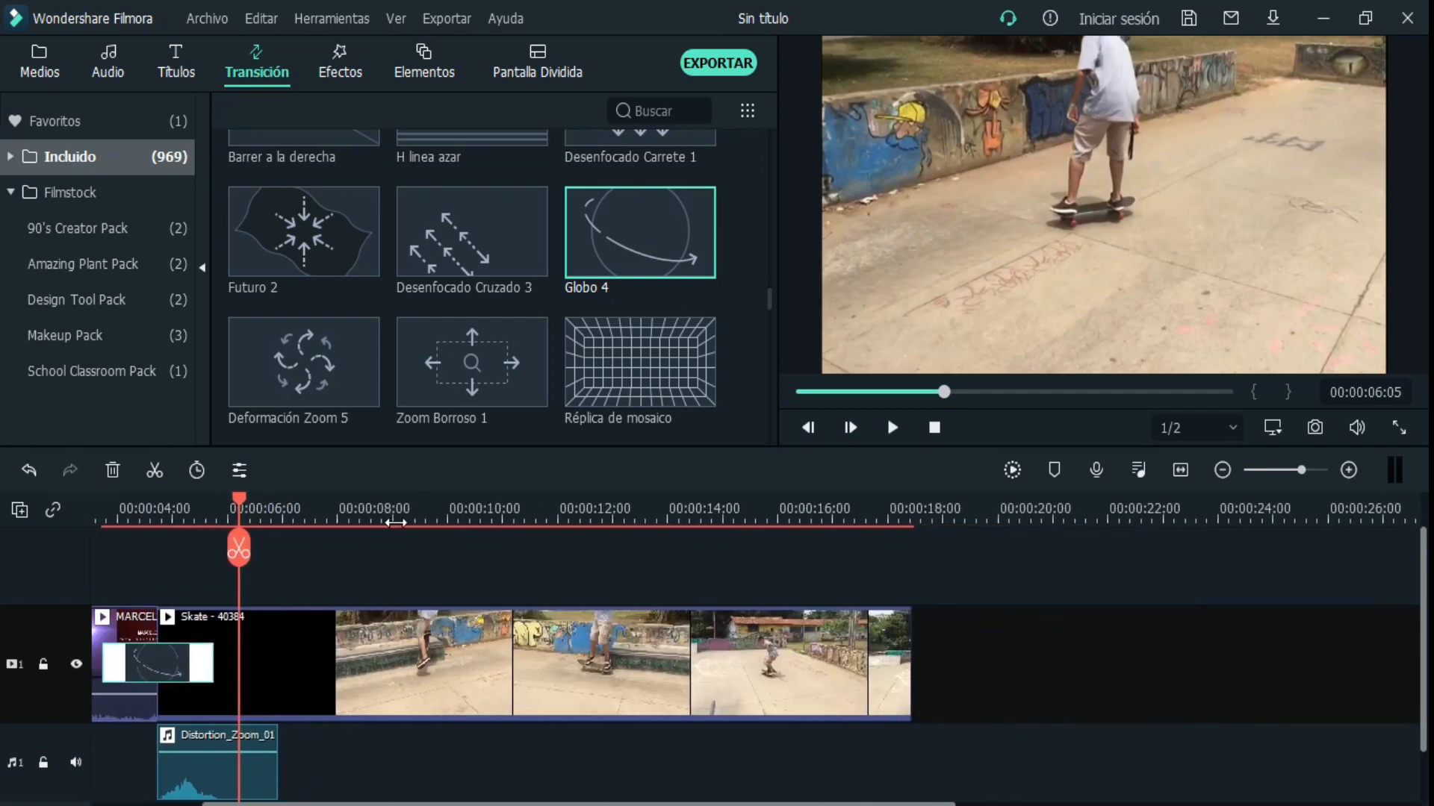
left_click(1348, 470)
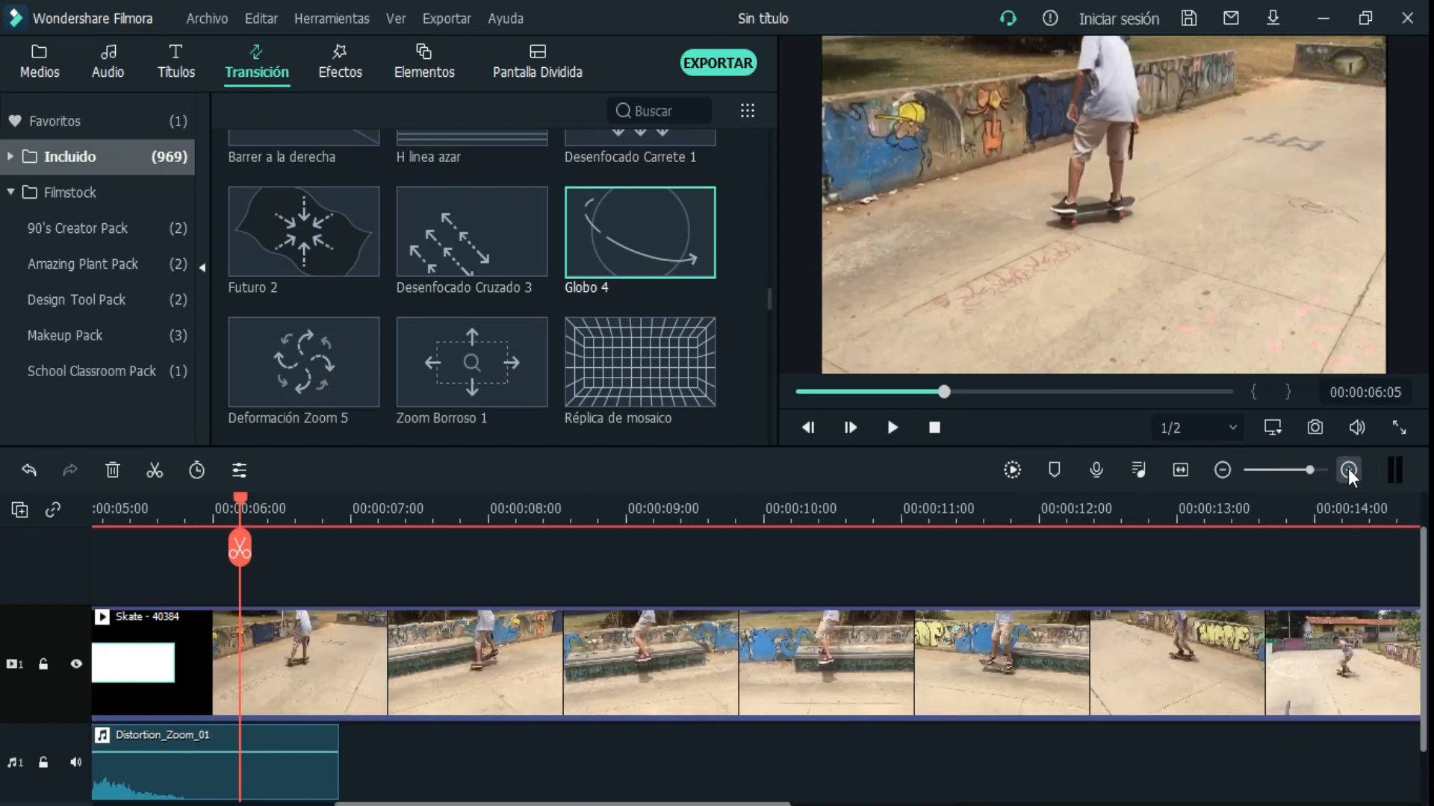
left_click(1347, 470)
left_click(1222, 470)
left_click(1222, 470)
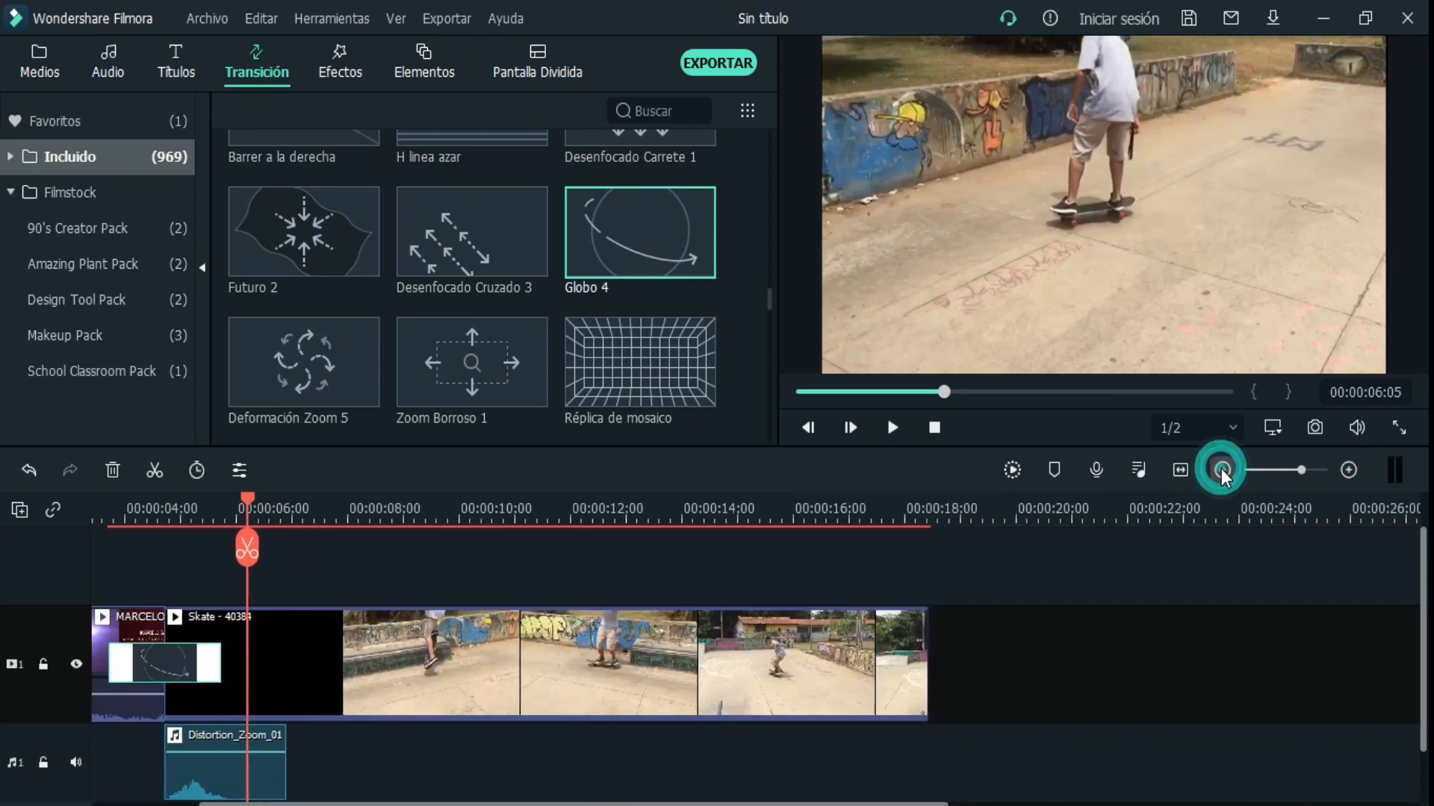
left_click(1222, 470)
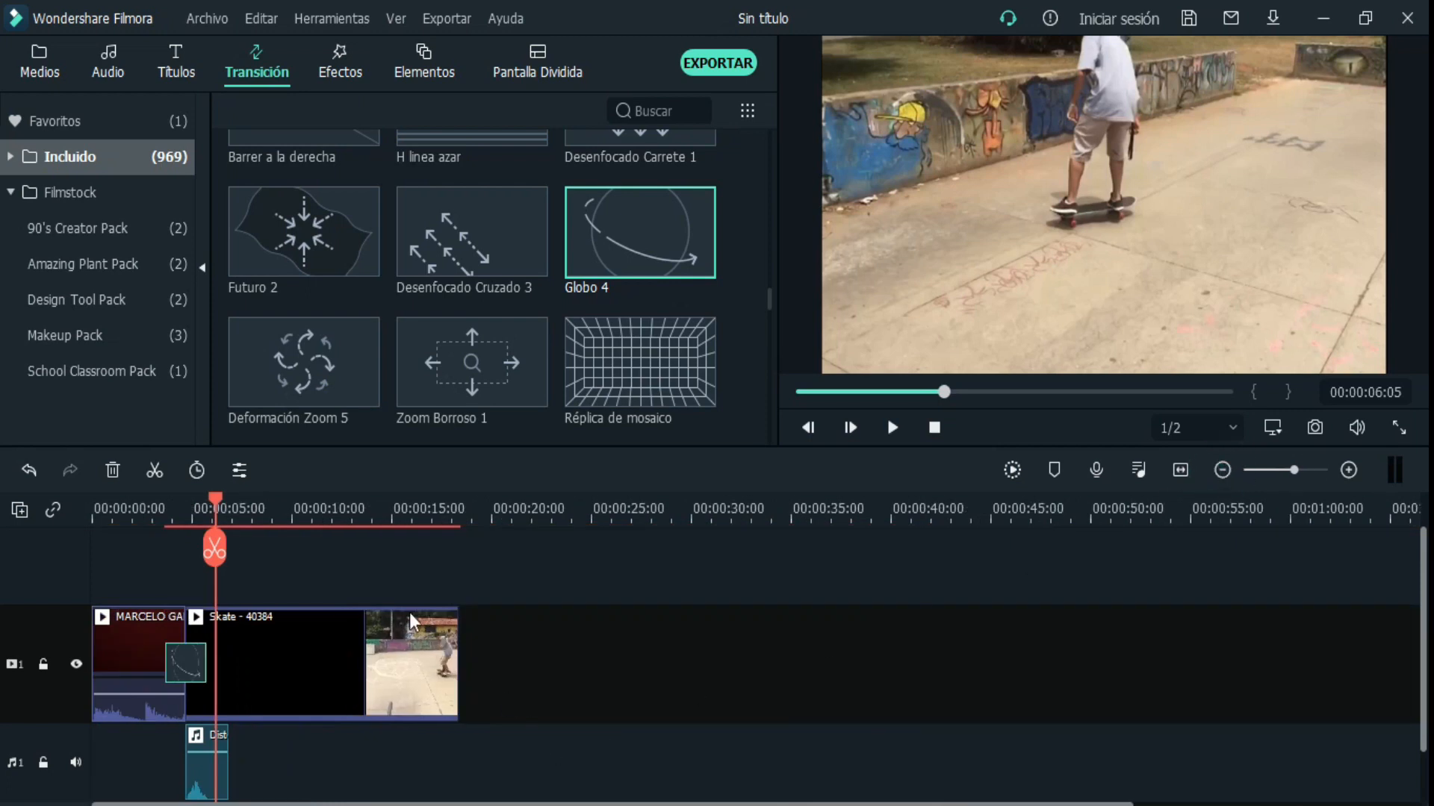
- Shift the Distortion_Zoom_01 sound earlier on audio track 1 to start at about 00:00:04:00, under the Globo 4 transition
left_click_drag(355, 515, 573, 519)
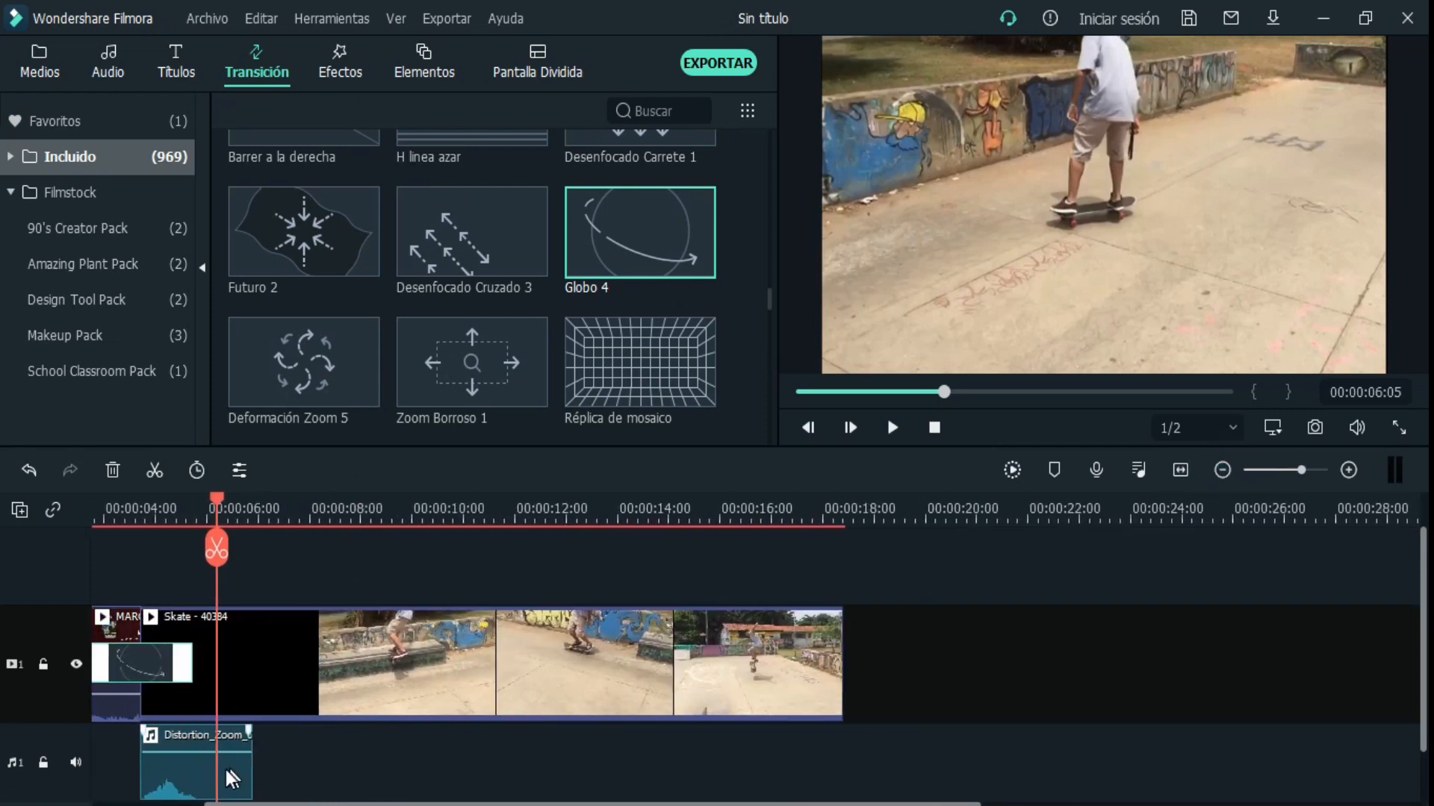
left_click(193, 765)
left_click_drag(194, 767, 167, 764)
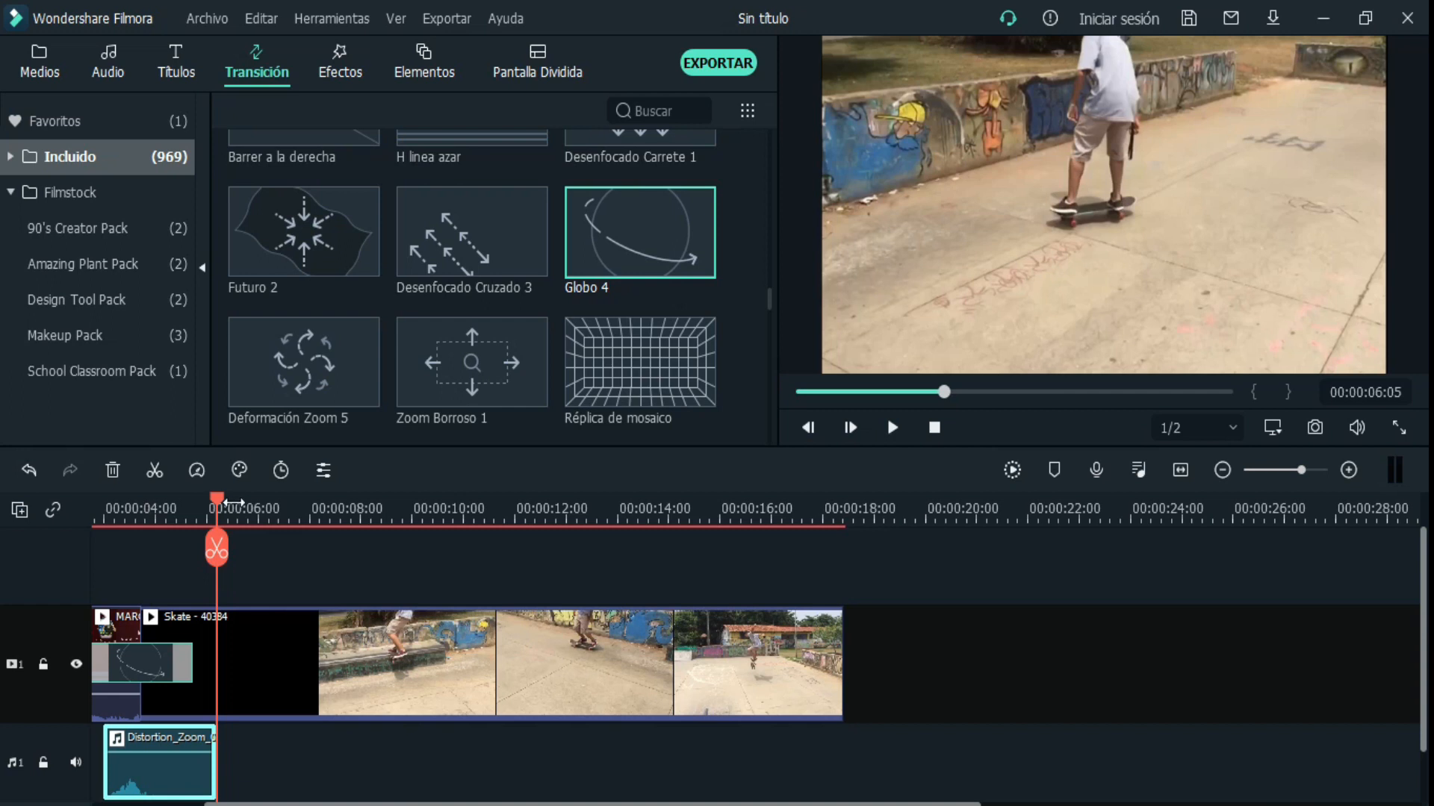
- Play the sequence from the very beginning through the Globo 4 transition and pause in the Skate clip
left_click_drag(217, 499, 7, 560)
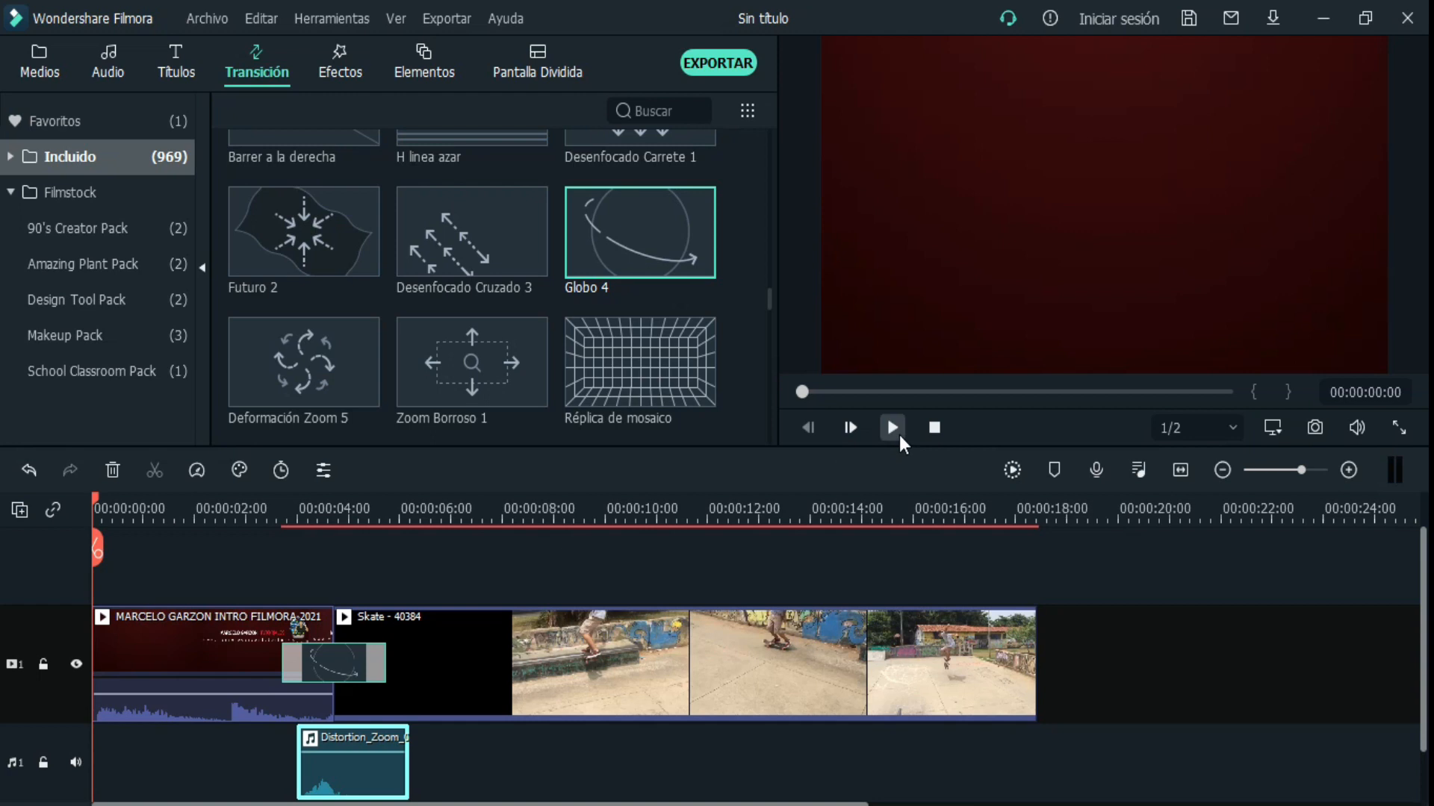
left_click(900, 441)
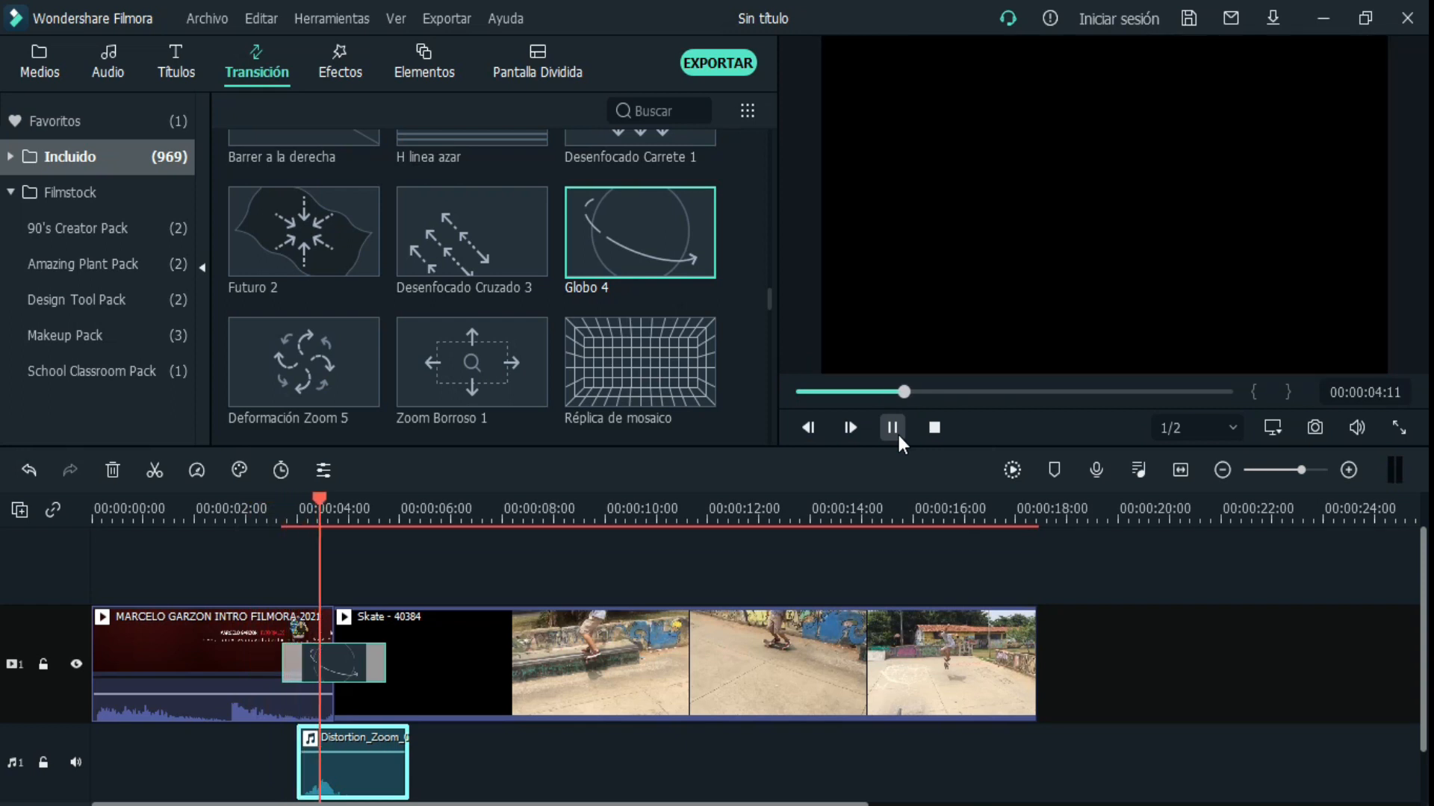
left_click(899, 440)
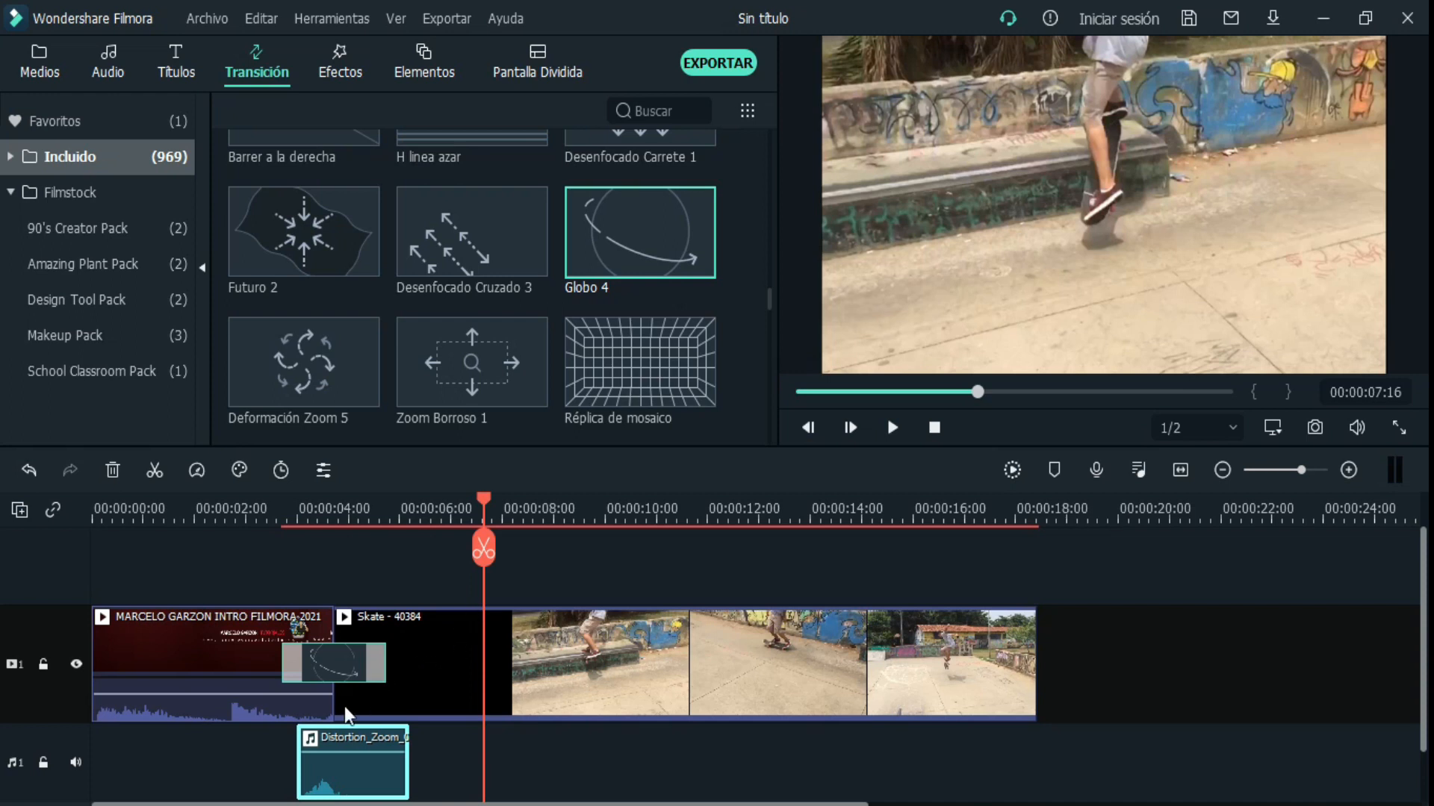
- Remove the Globo 4 transition and cut away the start of the Skate clip up to 00:00:05:23, closing the gap
left_click(334, 674)
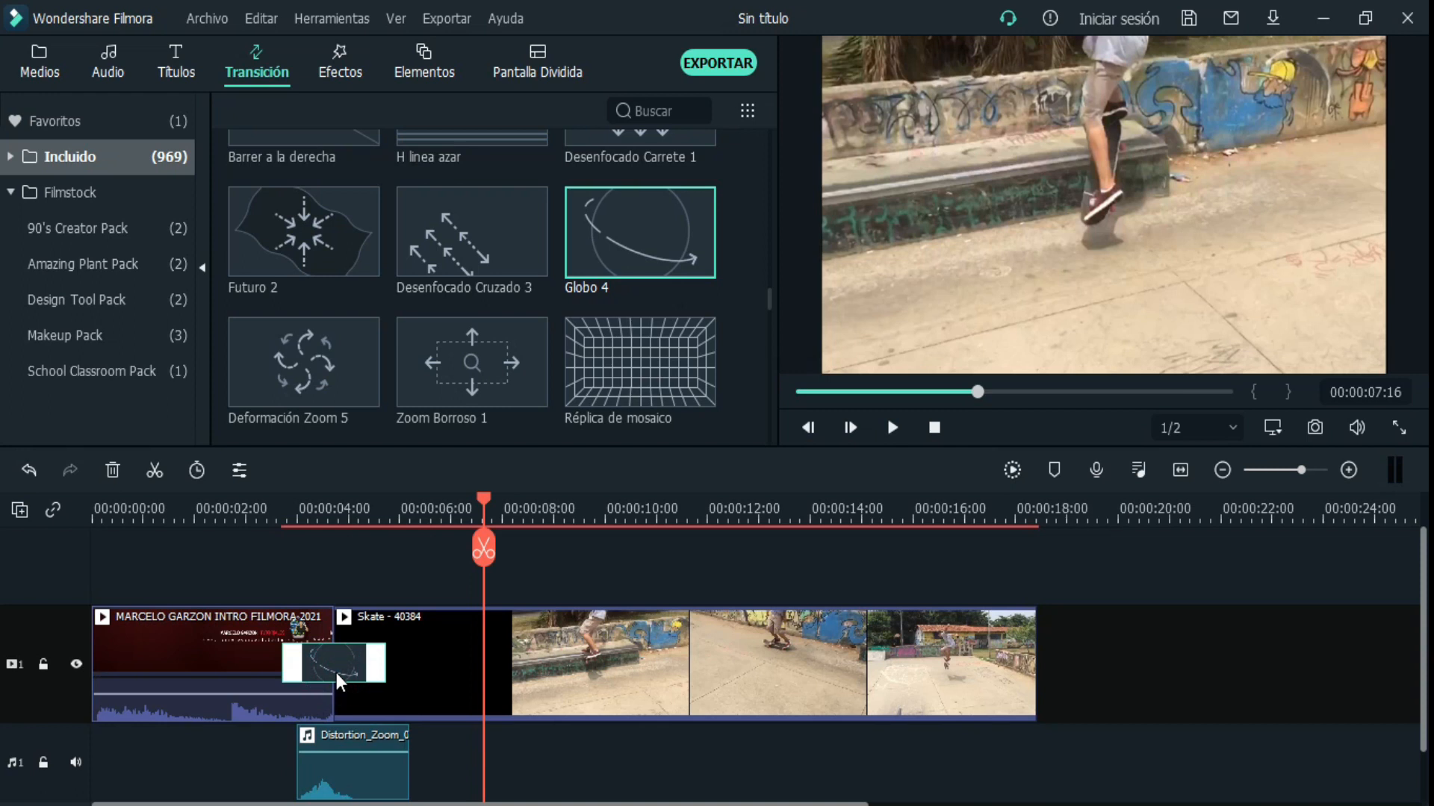
key("Delete")
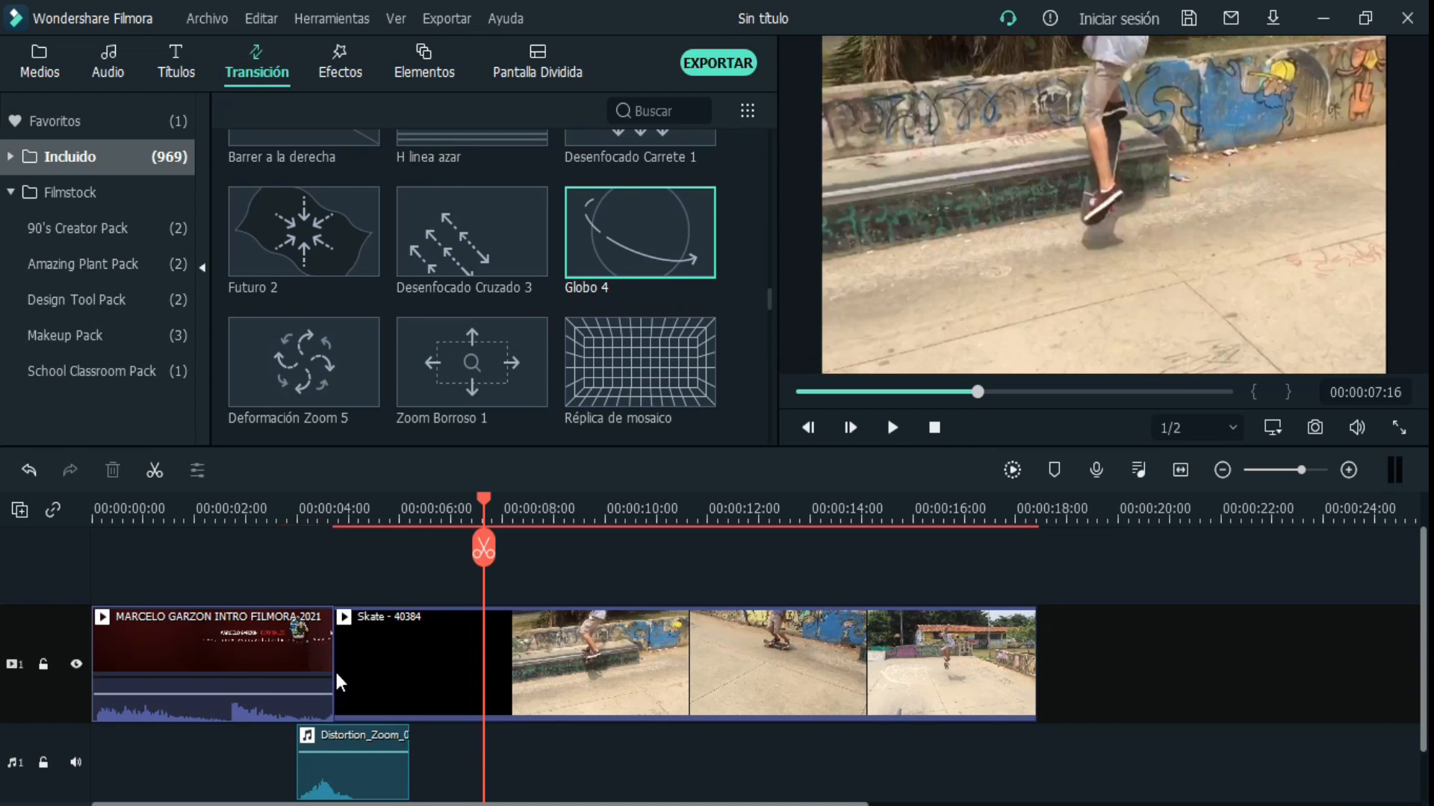
left_click(427, 658)
left_click_drag(490, 496, 396, 567)
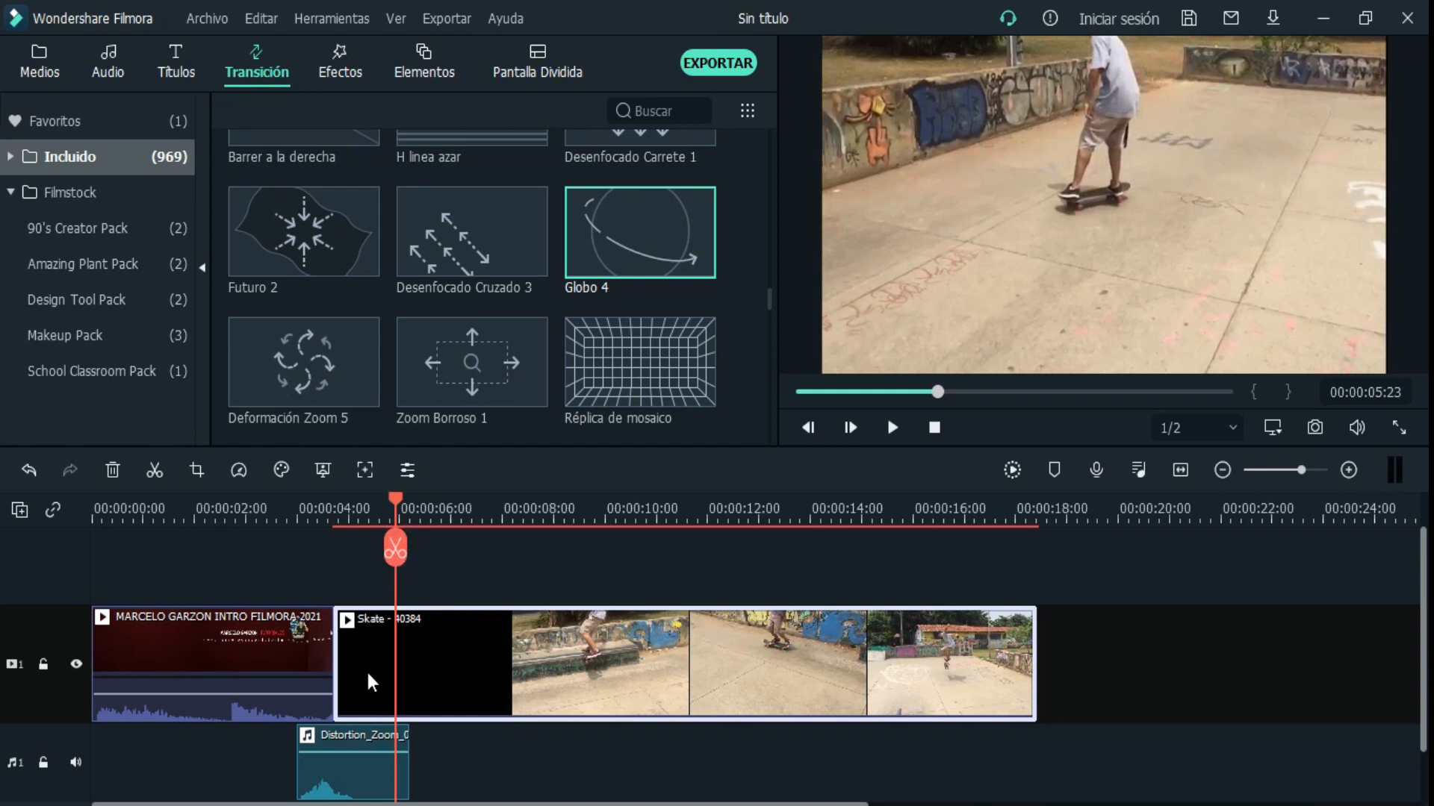
left_click(155, 472)
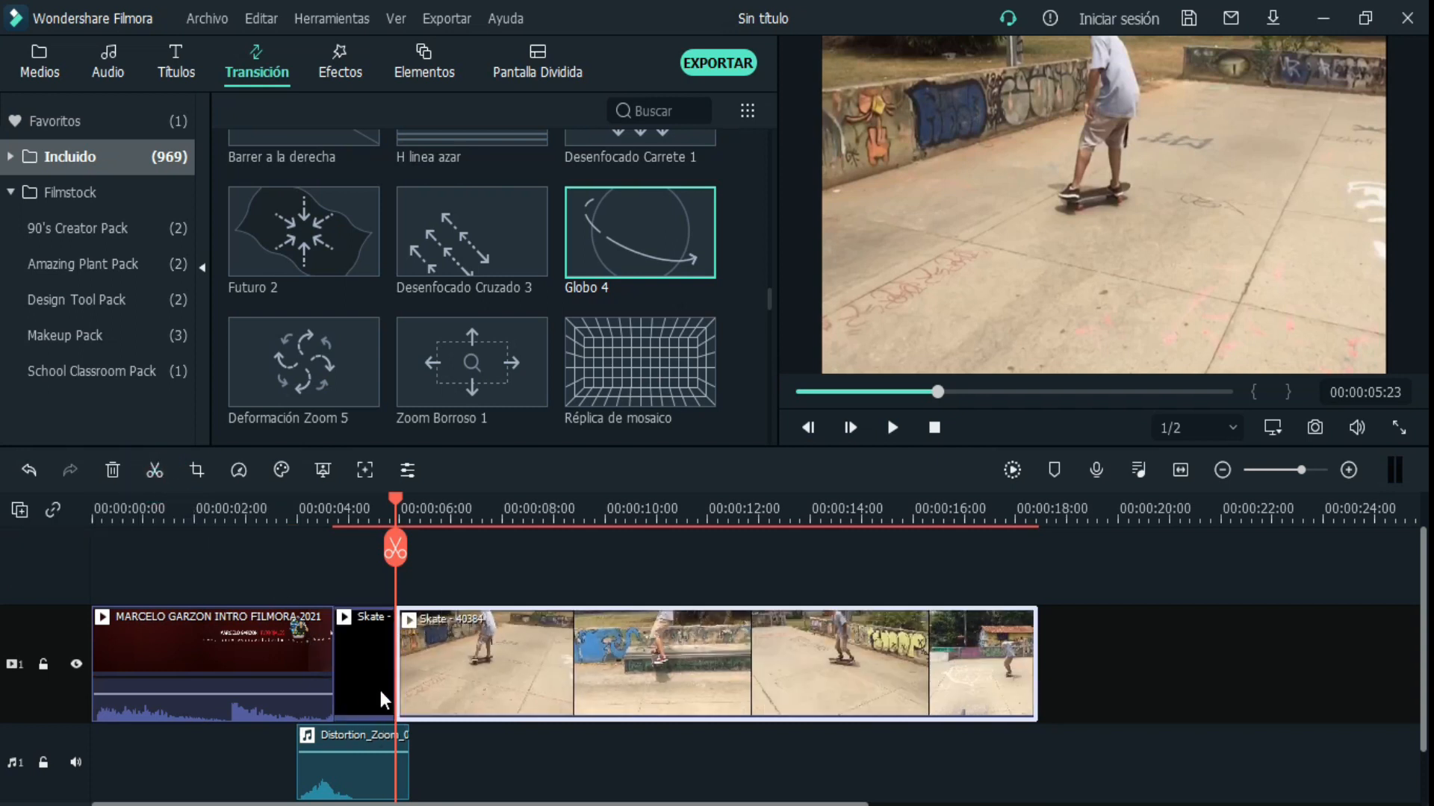
left_click(372, 660)
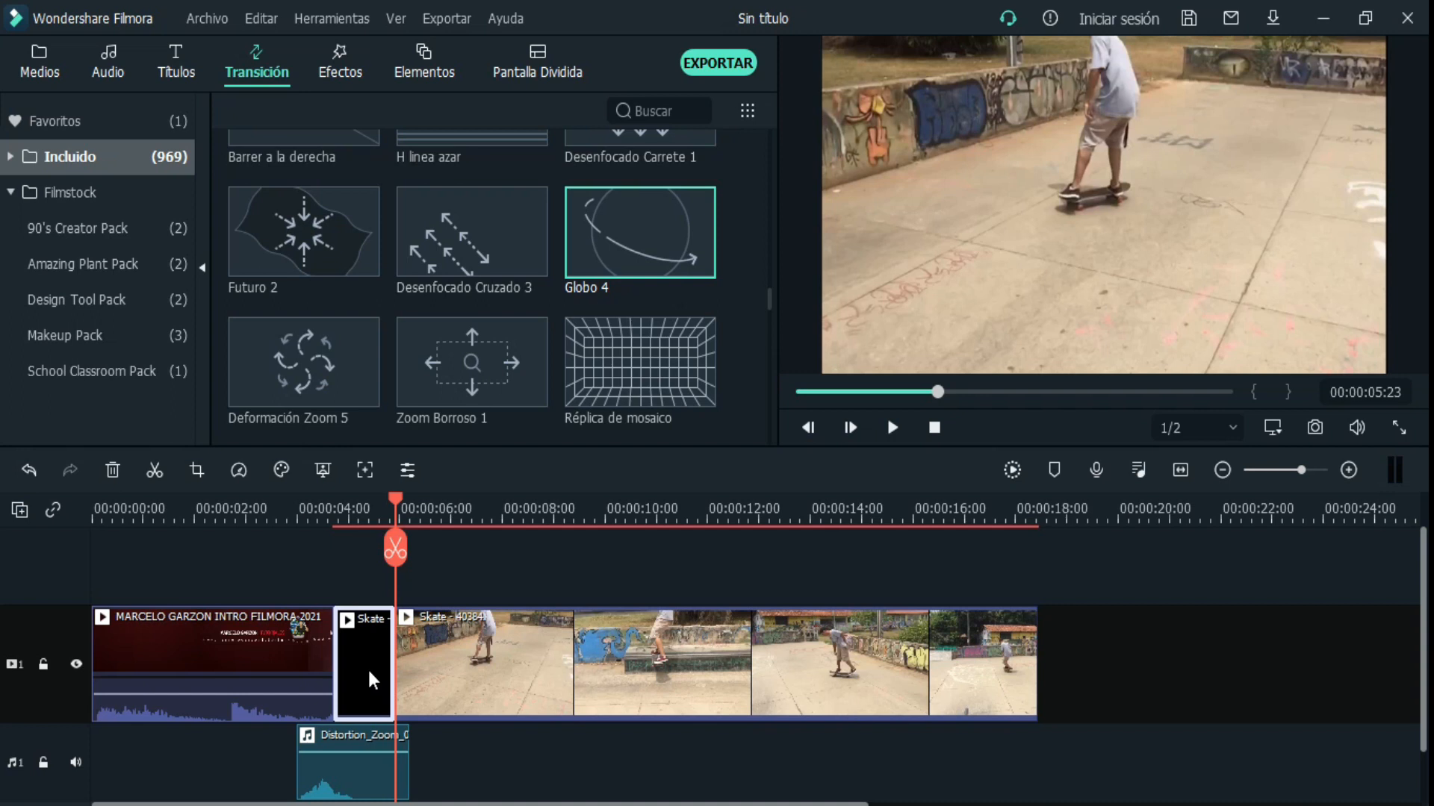
key("Delete")
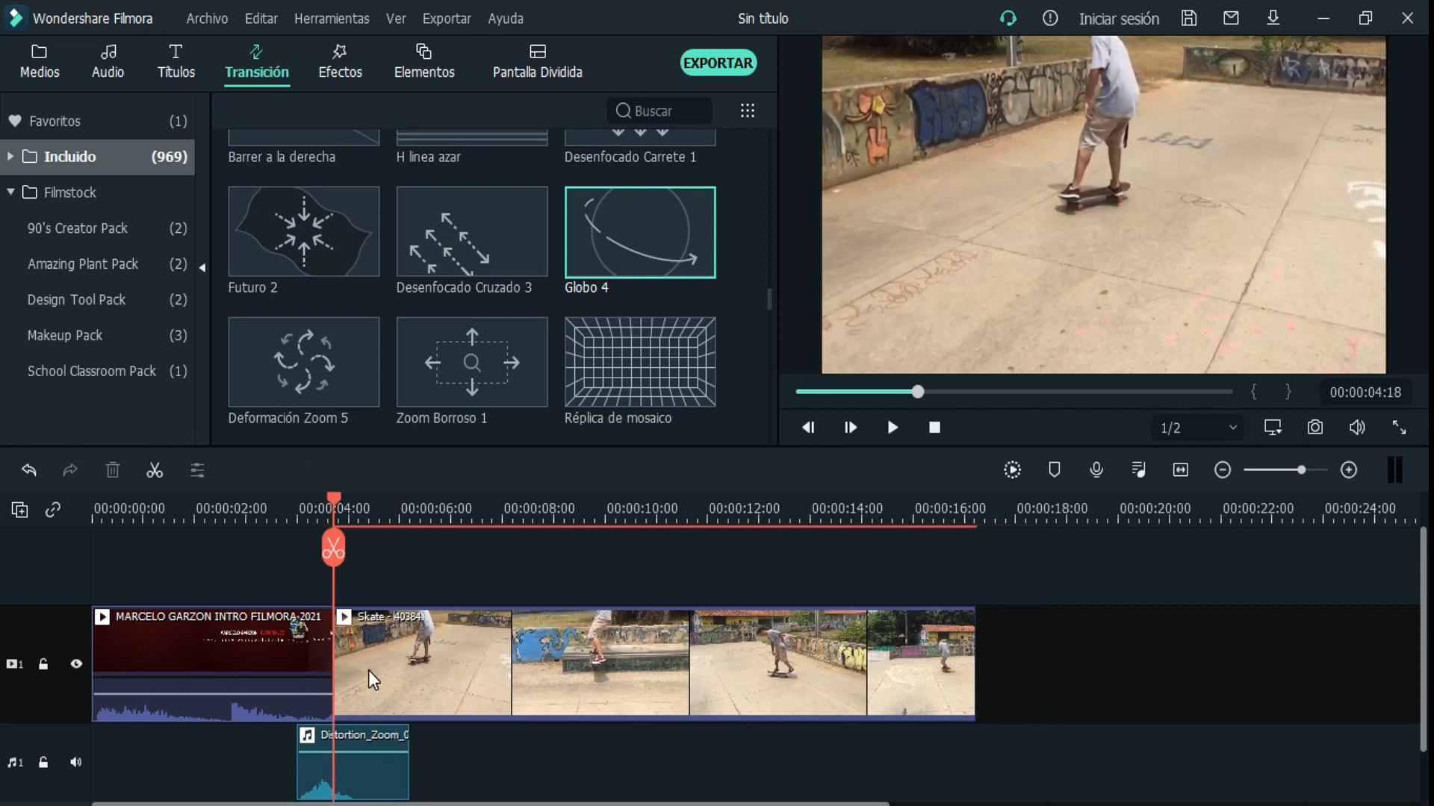
- Apply the Globo 4 transition again, centred on the cut between the intro and the trimmed Skate clip
left_click_drag(338, 502, 378, 539)
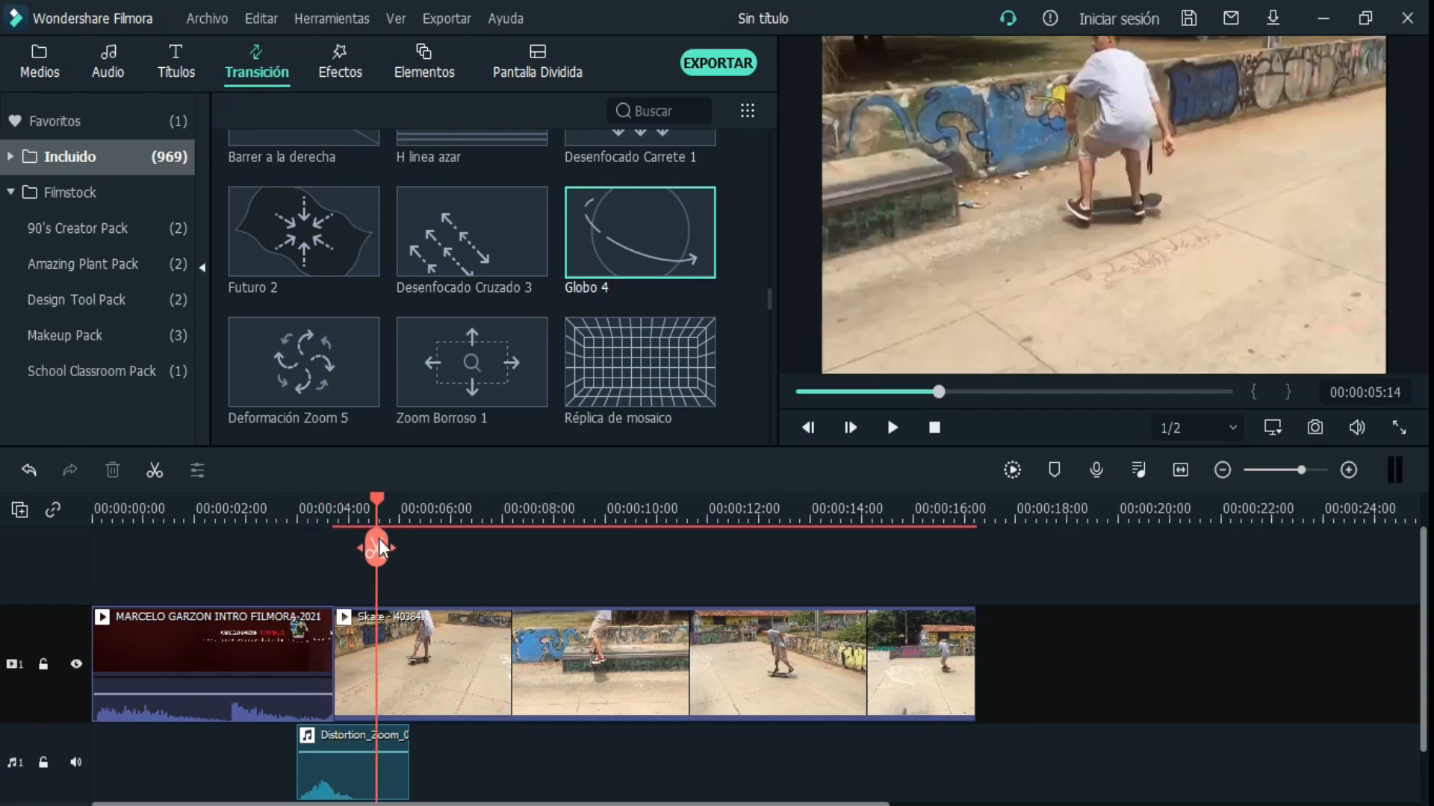
mouse_move(640, 263)
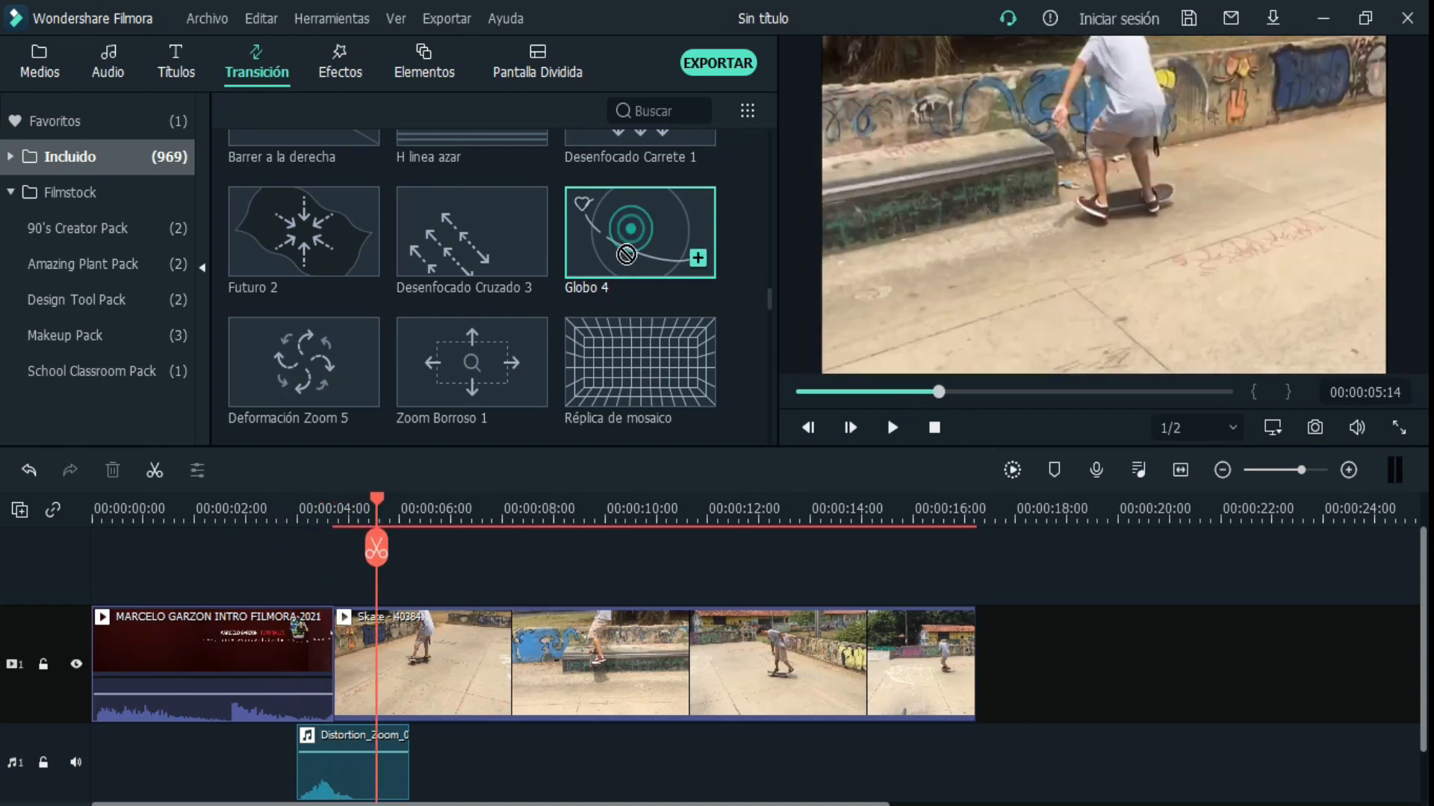
left_click_drag(633, 244, 460, 615)
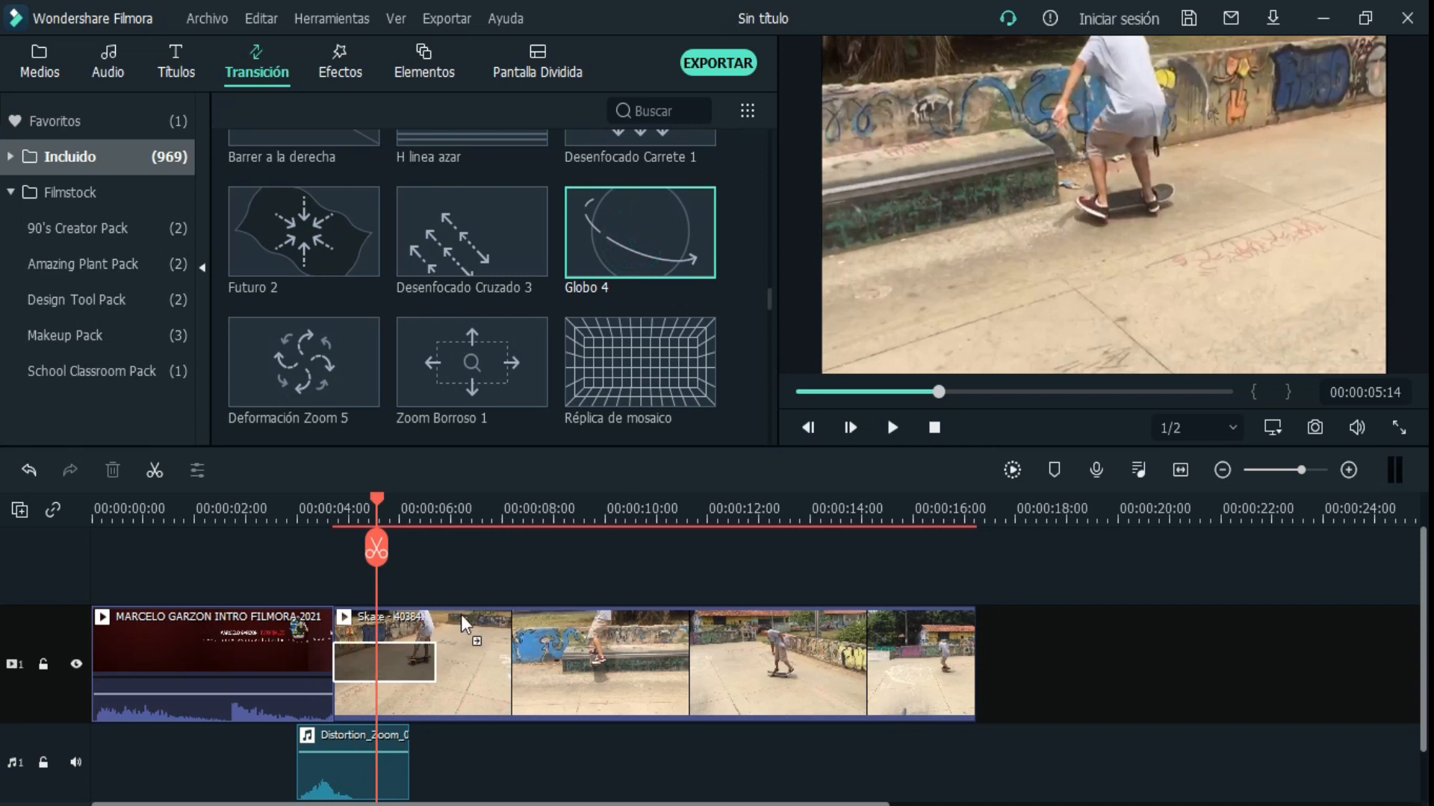
left_click_drag(344, 679, 323, 673)
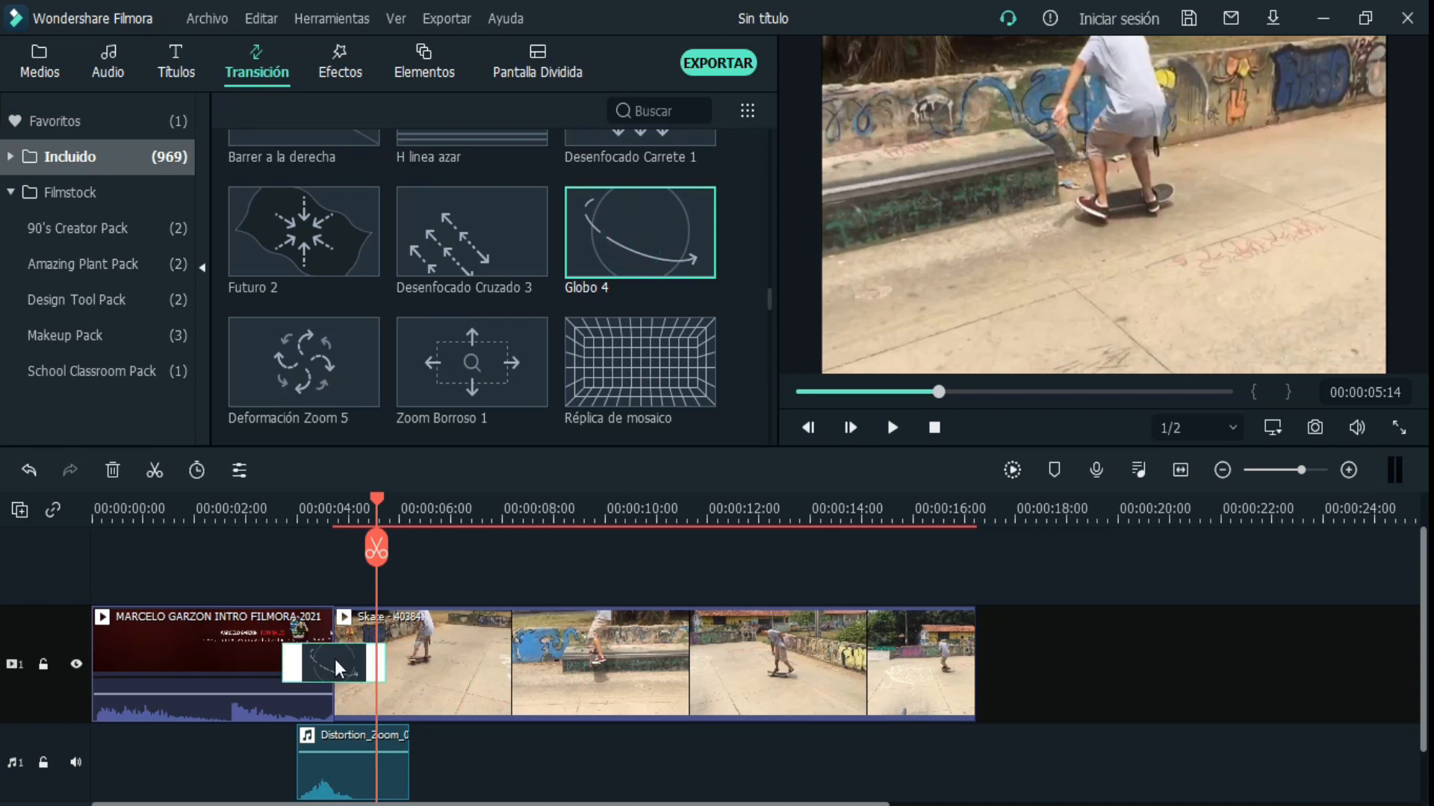
- Play the edited sequence from the start through the transition and pause in the Skate clip
left_click_drag(374, 499, 82, 502)
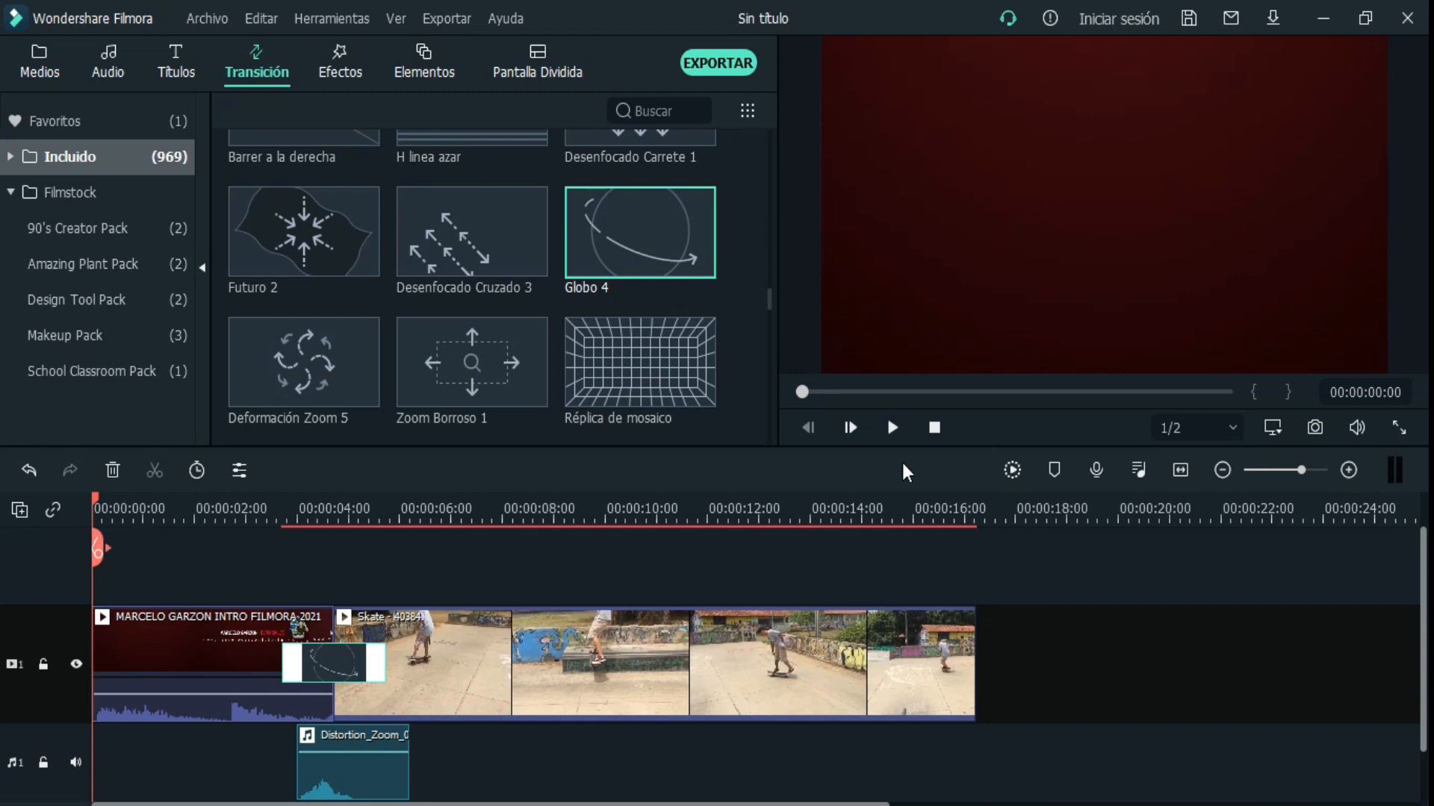
left_click(893, 429)
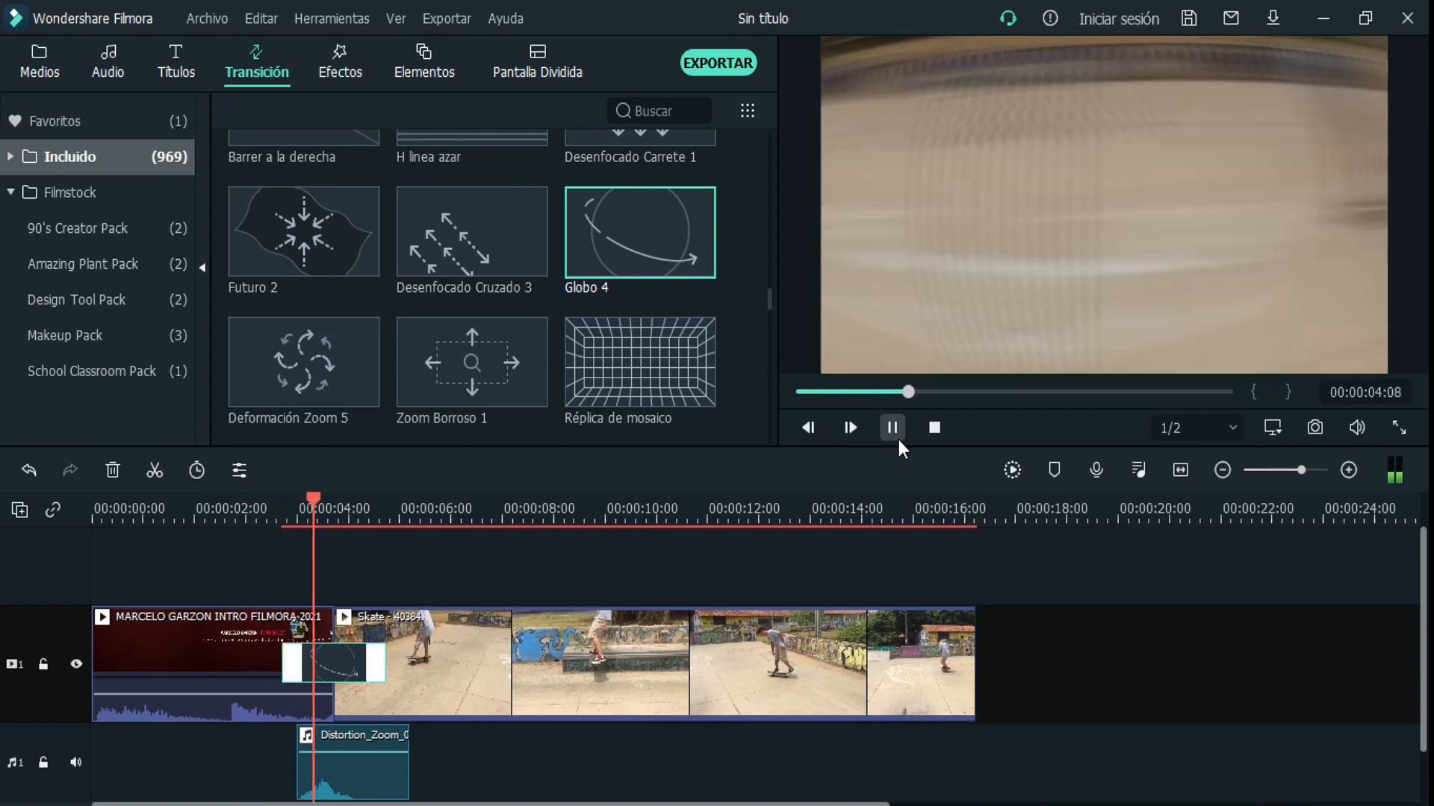
left_click(893, 427)
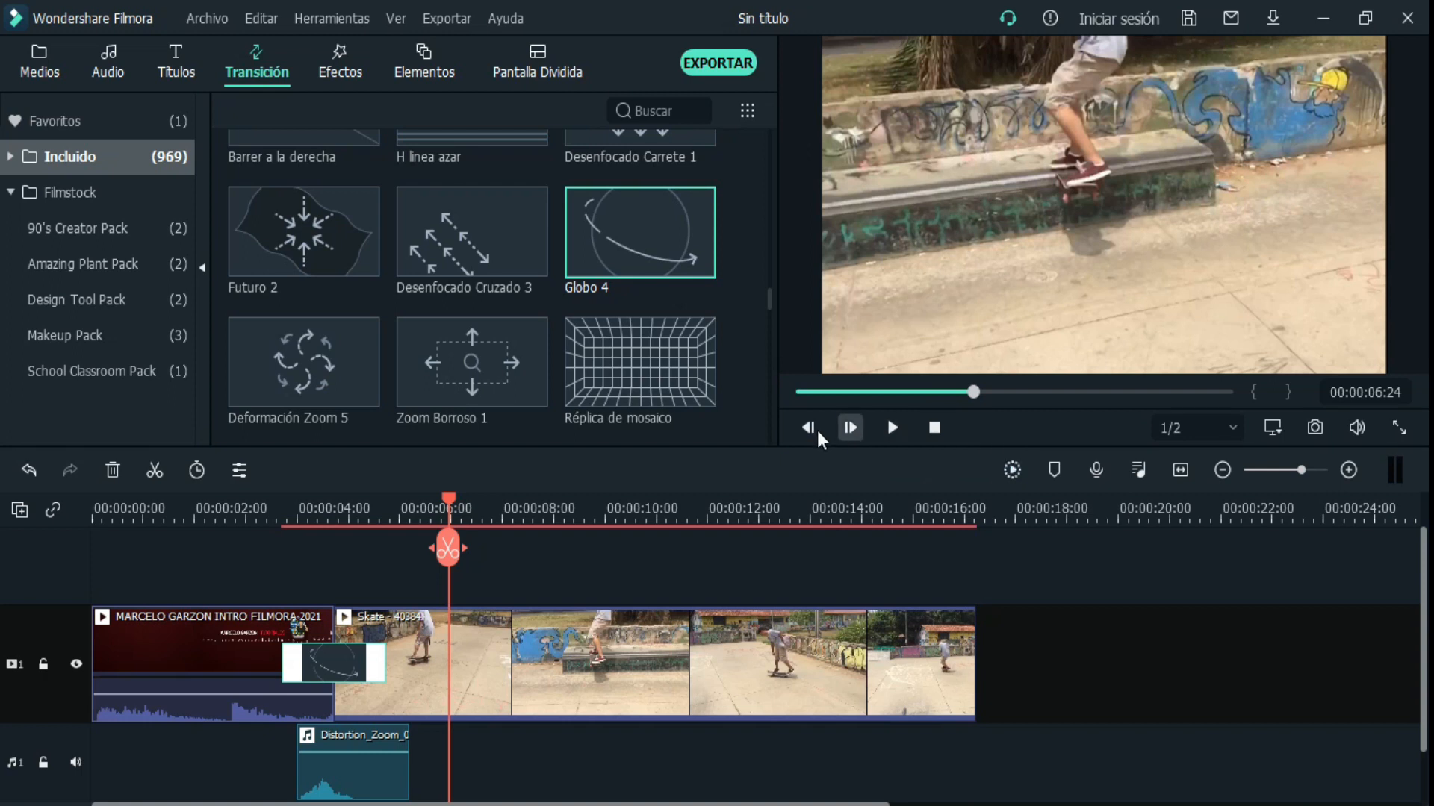
- Preview several tracks of the included Rock music category, ending with the one by The Mind Sweepers
scroll(414, 569, "down", 2)
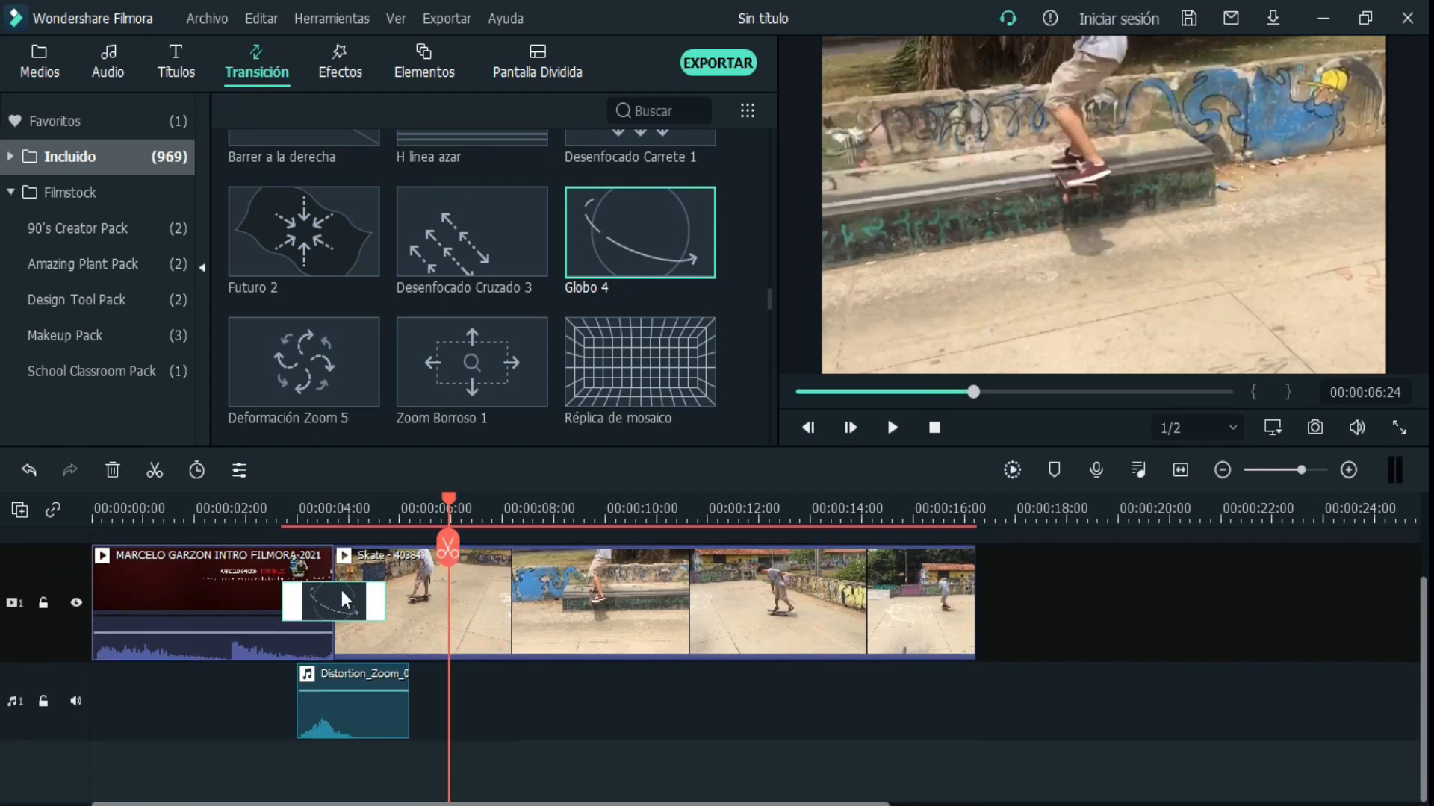
left_click(103, 60)
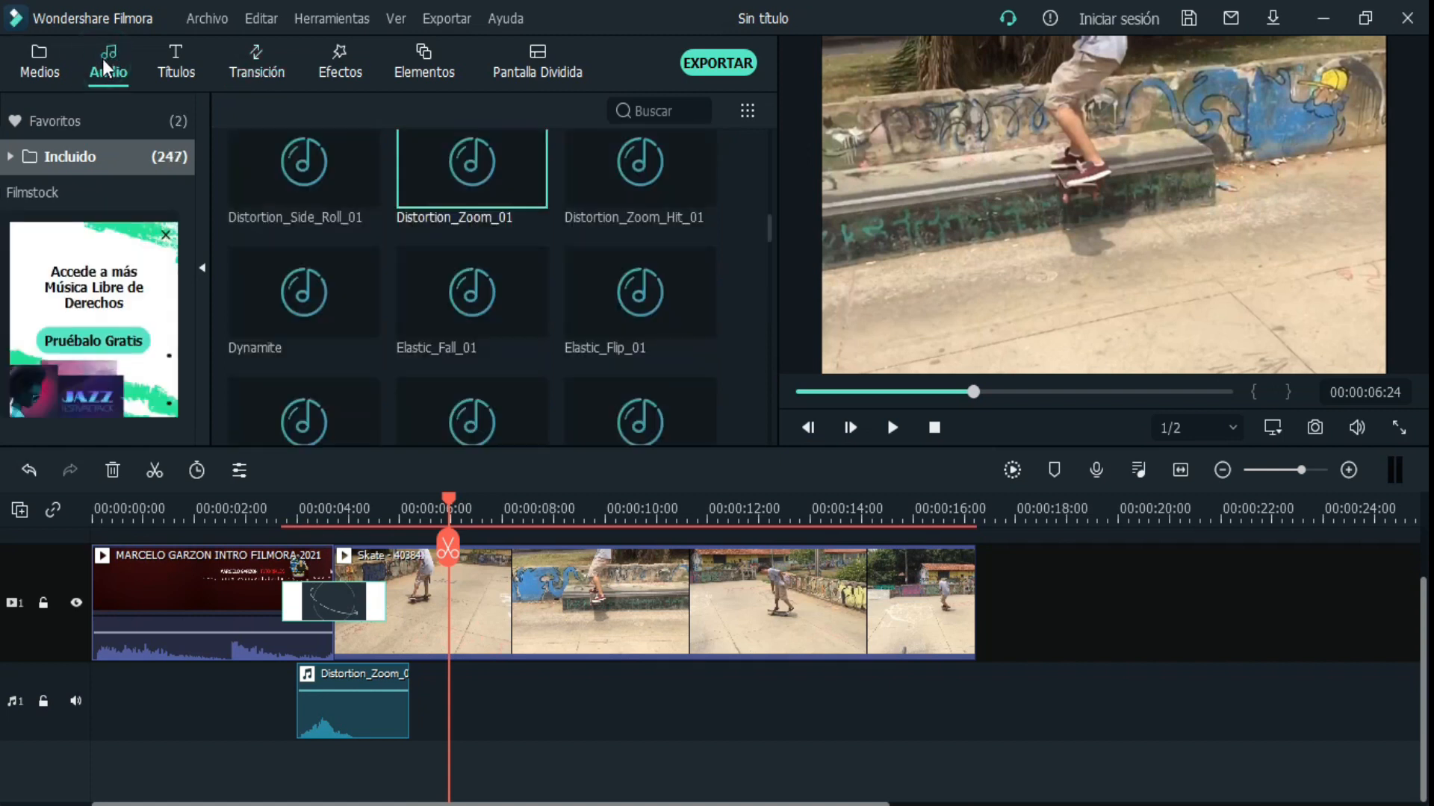
left_click(70, 158)
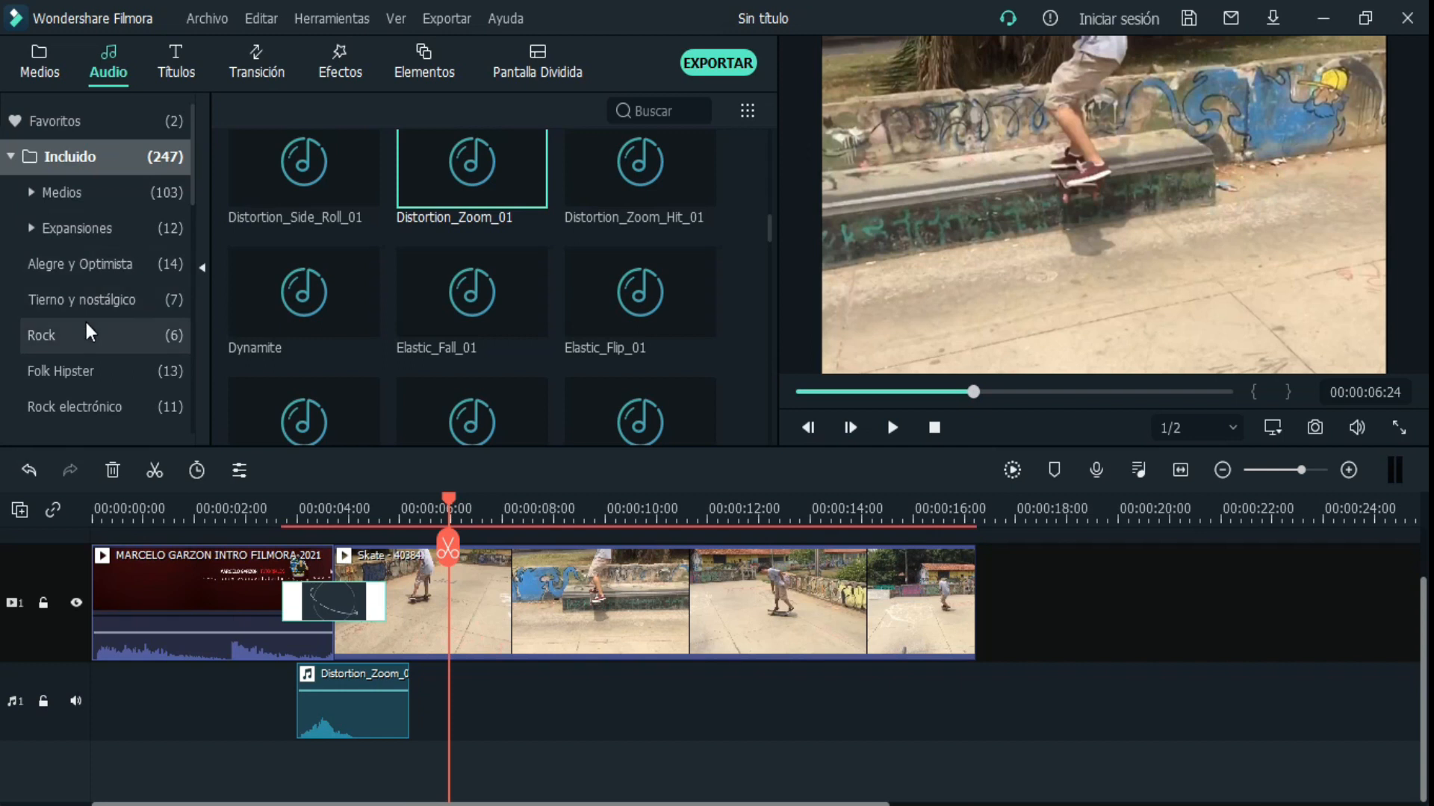
scroll(87, 324, "down", 3)
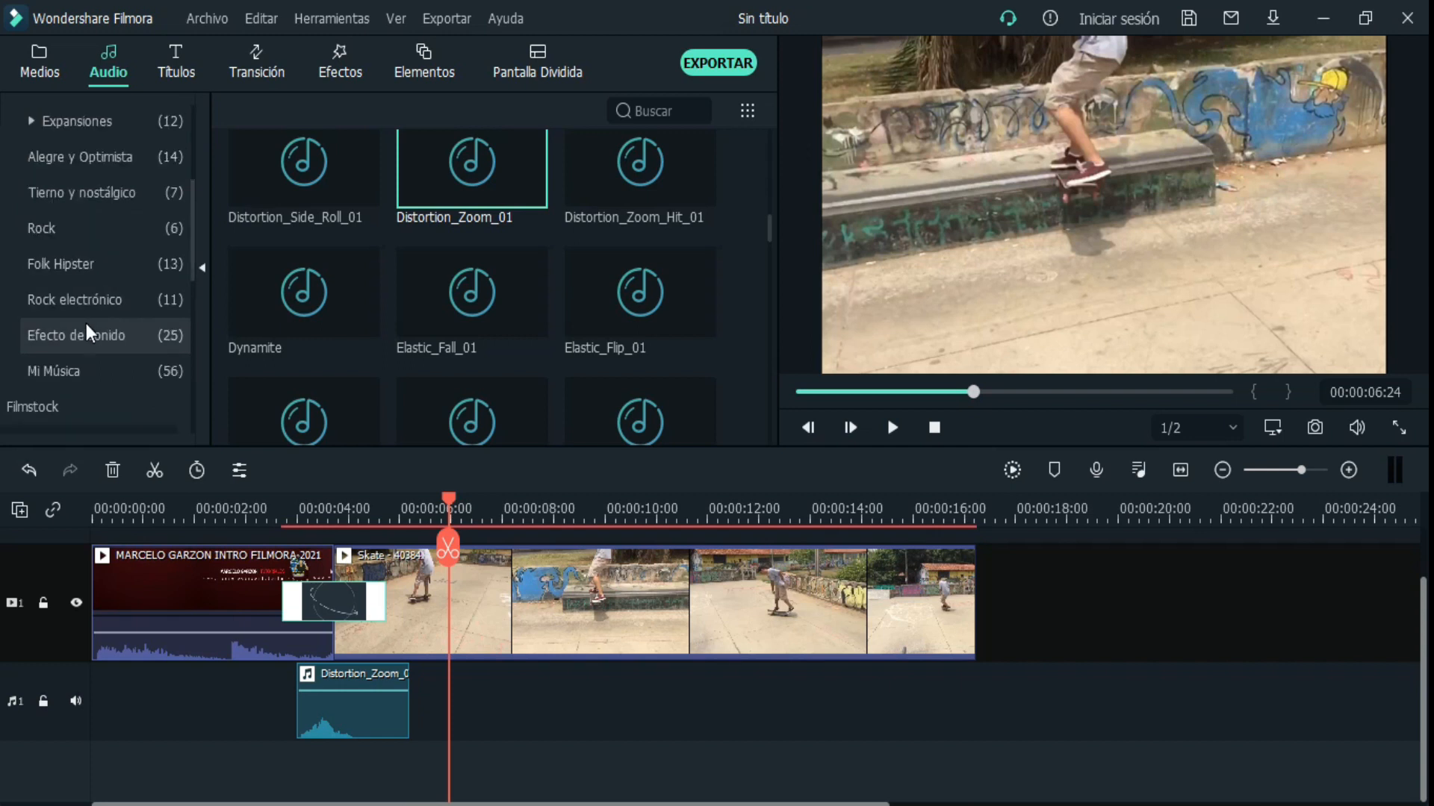
left_click(56, 226)
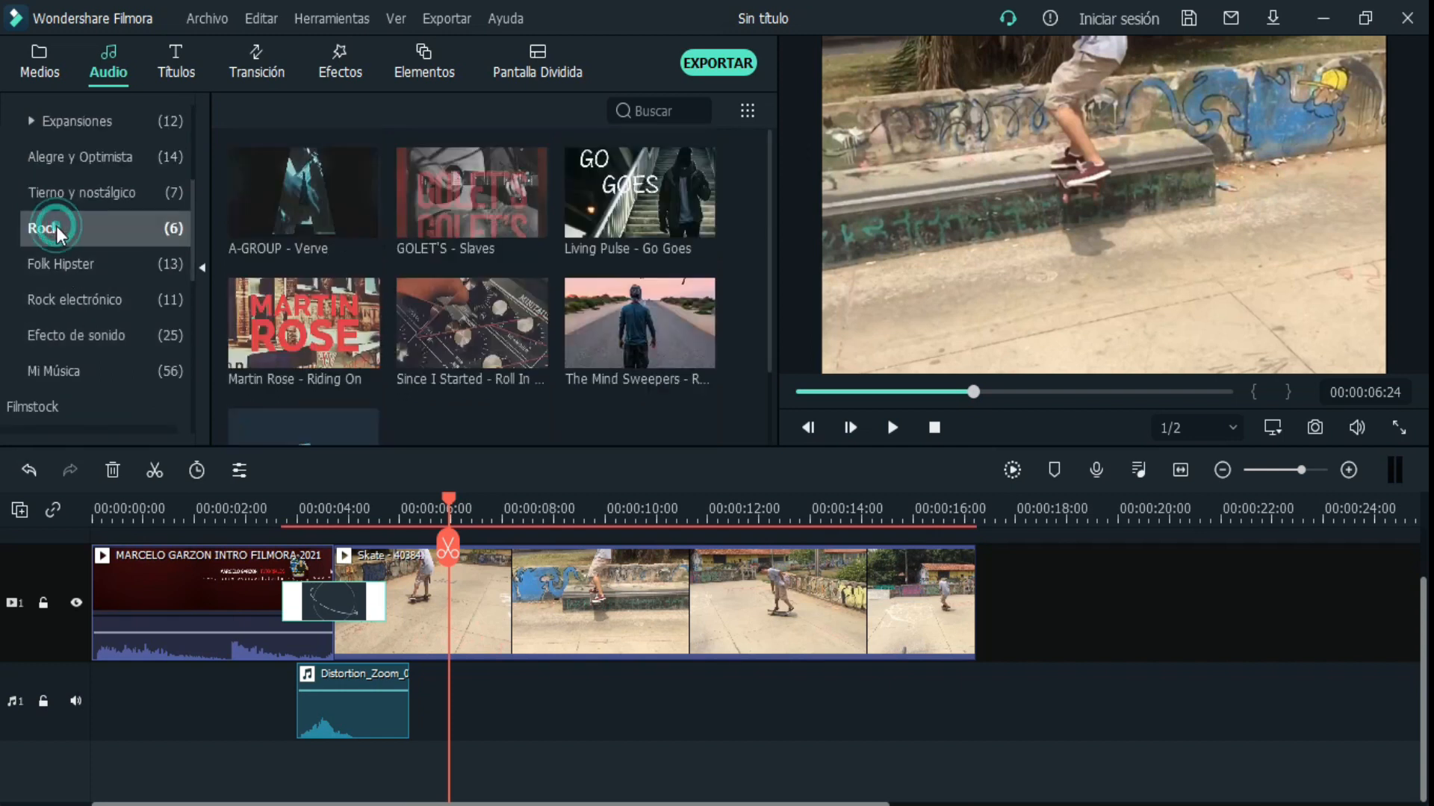
double_click(454, 196)
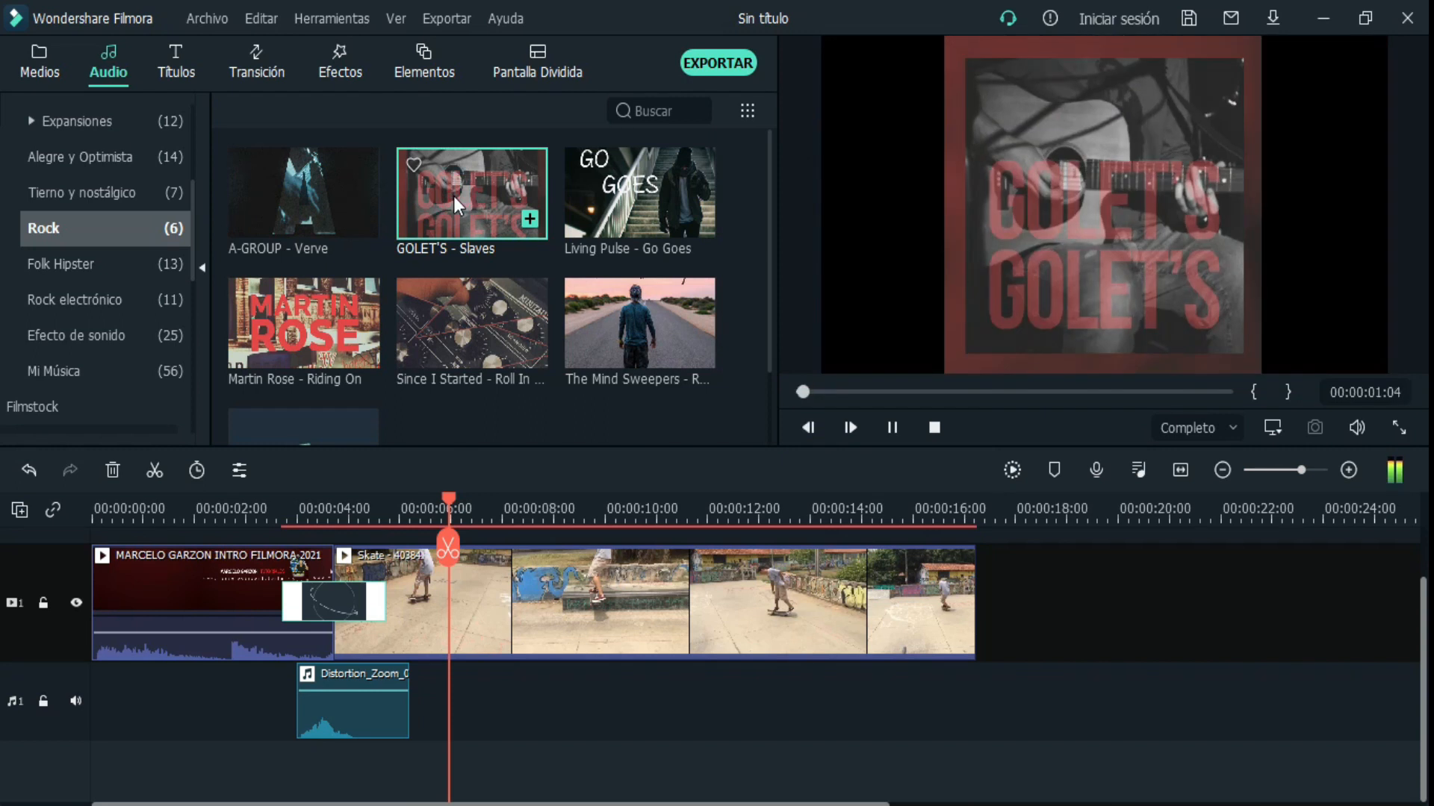
double_click(312, 317)
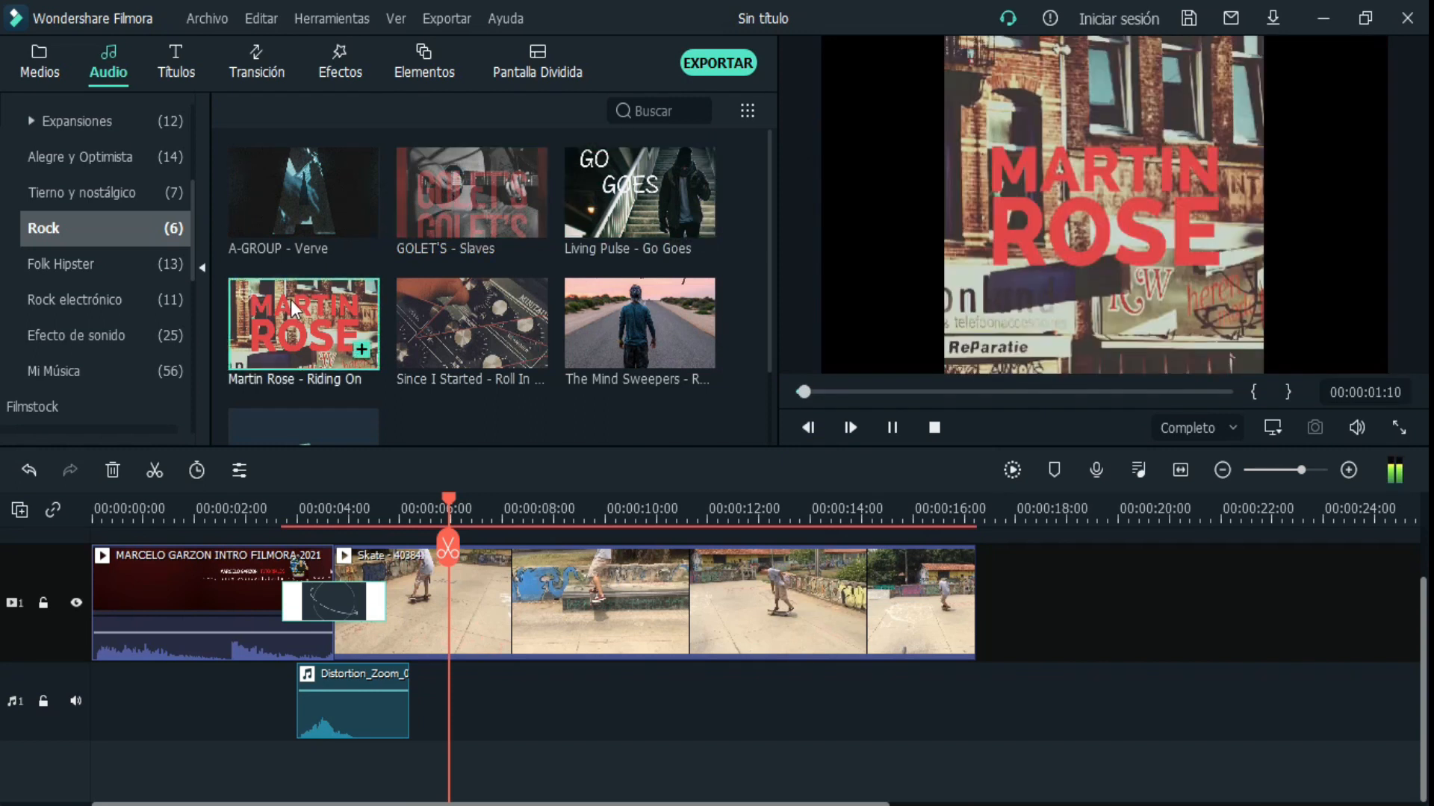
double_click(463, 206)
double_click(286, 201)
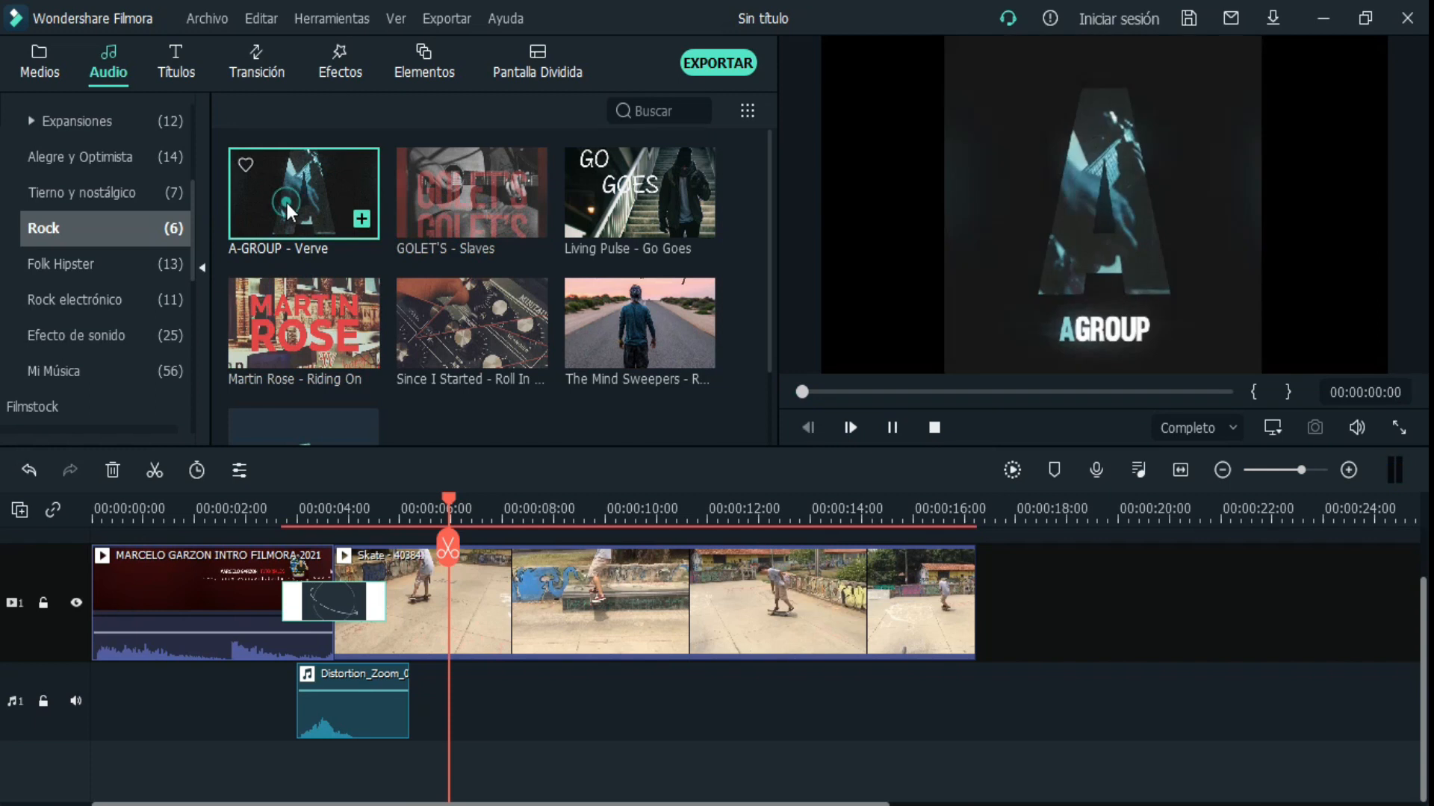
double_click(603, 315)
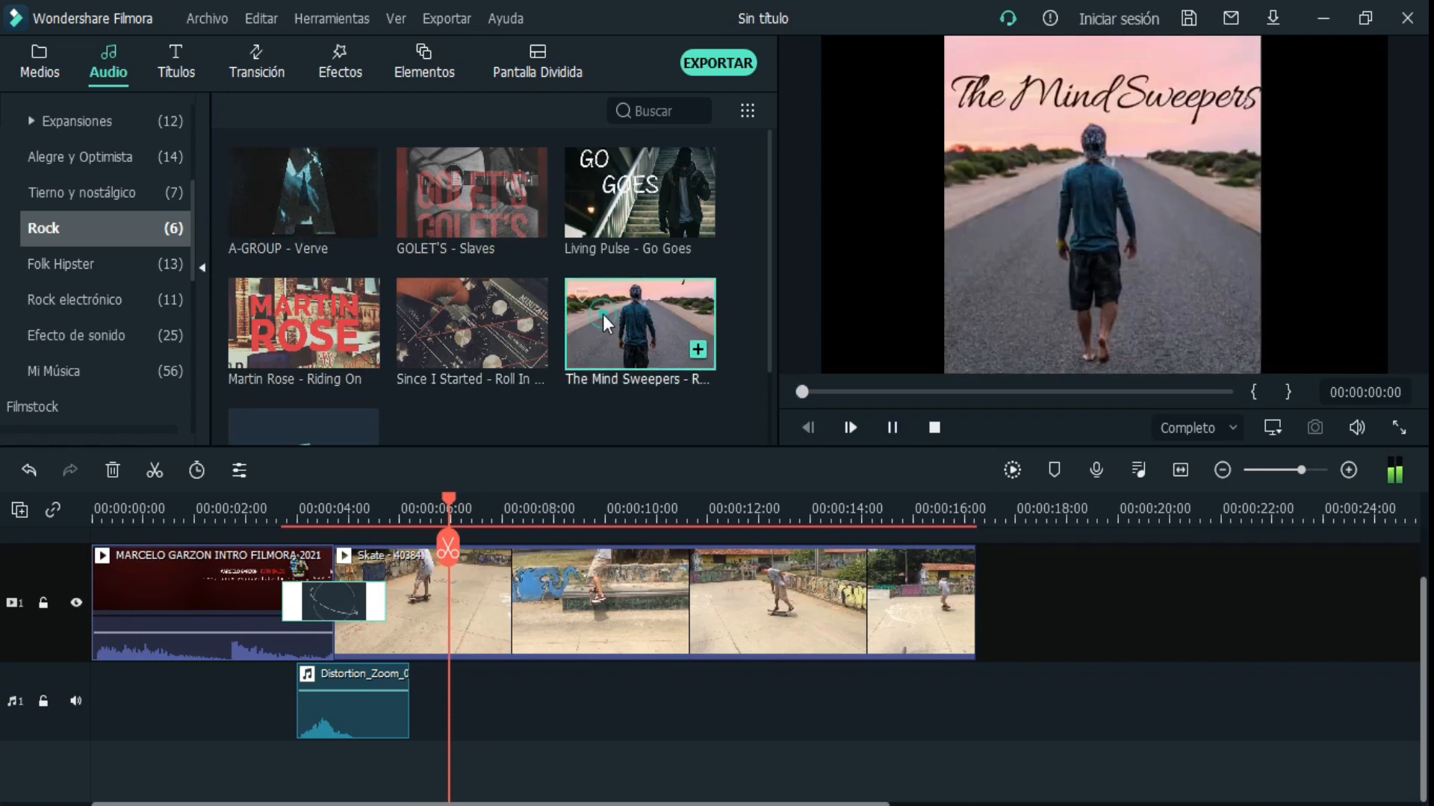
- Stop the preview and place The Mind Sweepers - Rancid Life - Laid Back on audio track 2, starting where the Skate clip begins
scroll(602, 317, "down", 2)
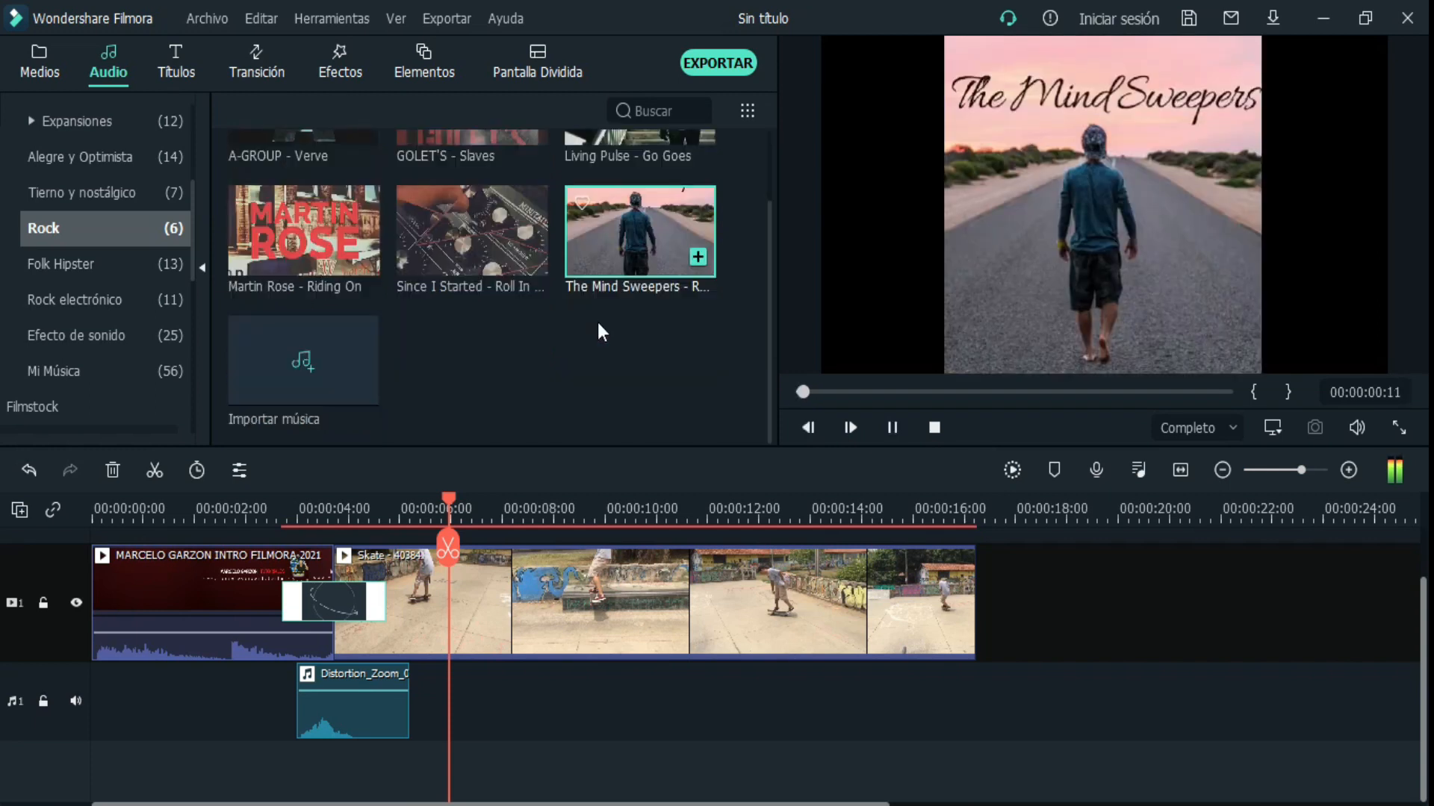
left_click(893, 428)
mouse_move(618, 240)
left_click_drag(620, 239, 315, 799)
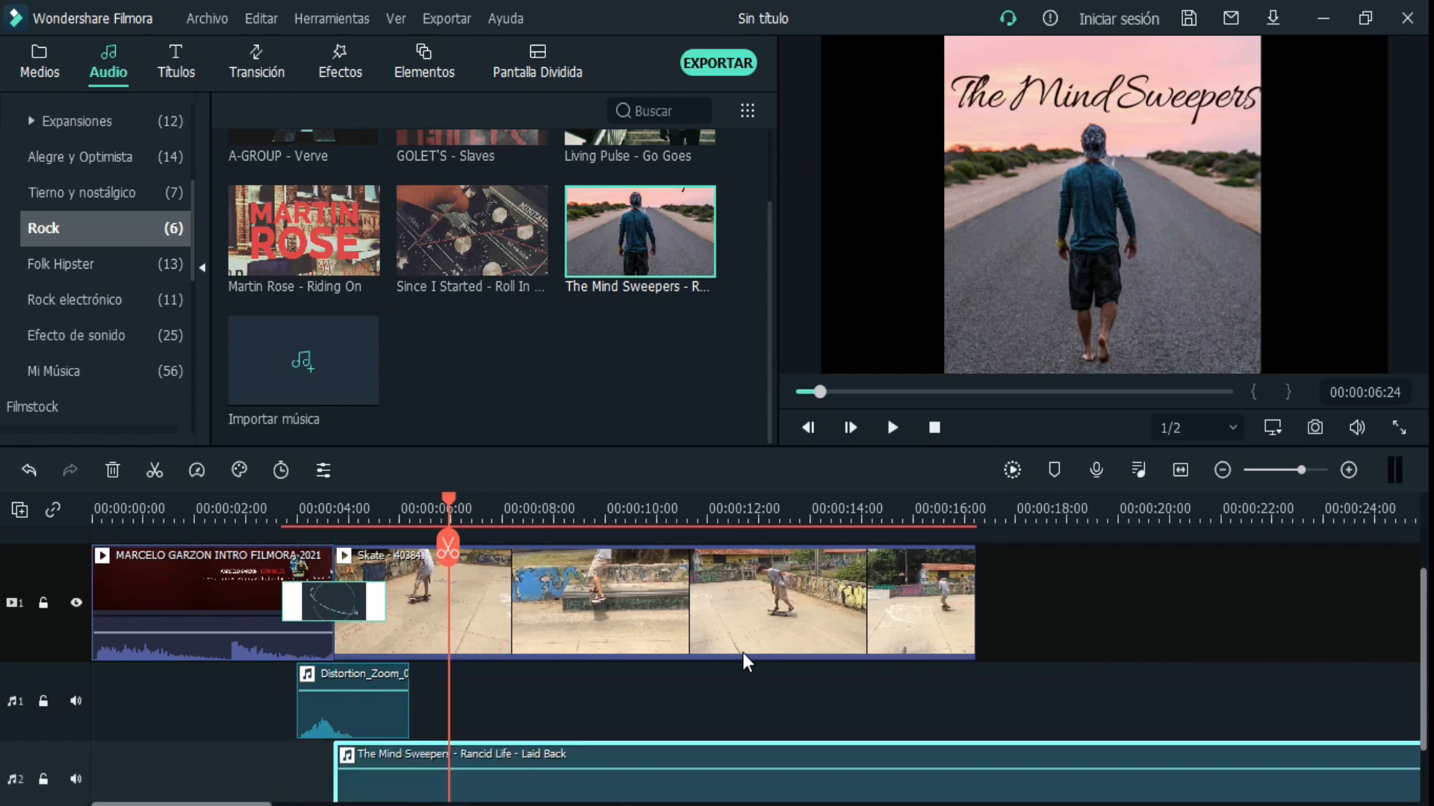
- Play the sequence from the beginning to hear the music under the Skate clip, pausing at about 00:00:10:03
left_click(393, 508)
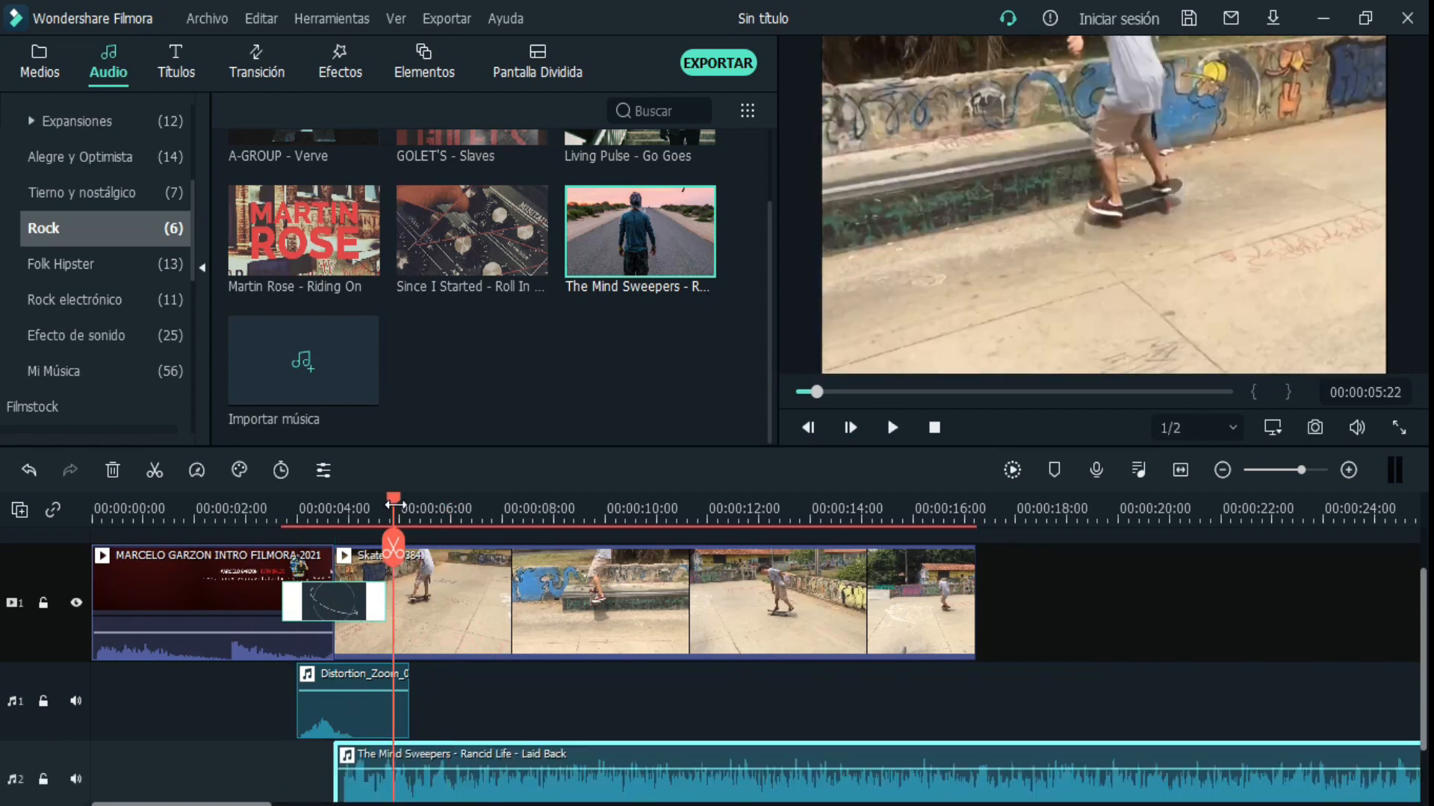
left_click(935, 430)
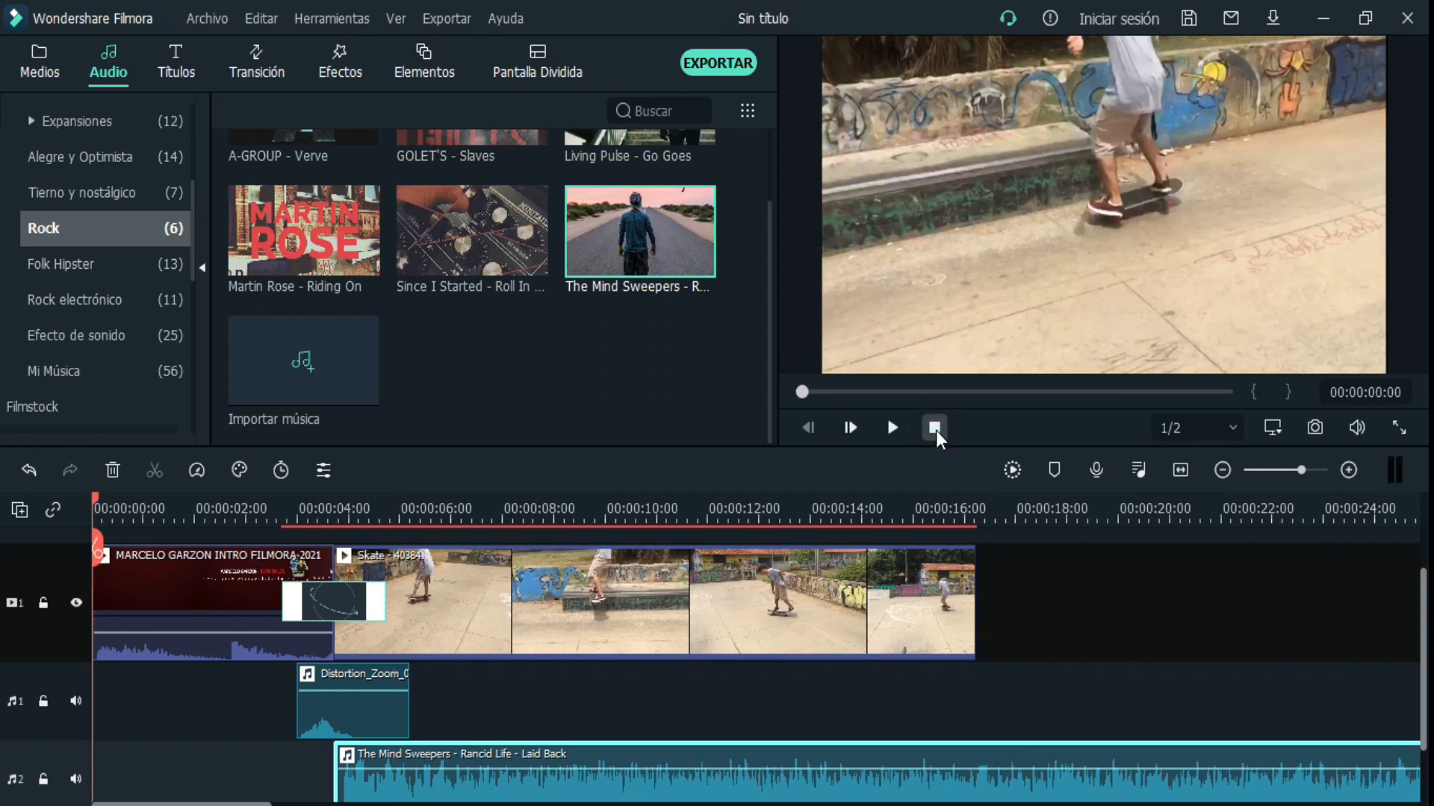
left_click(894, 430)
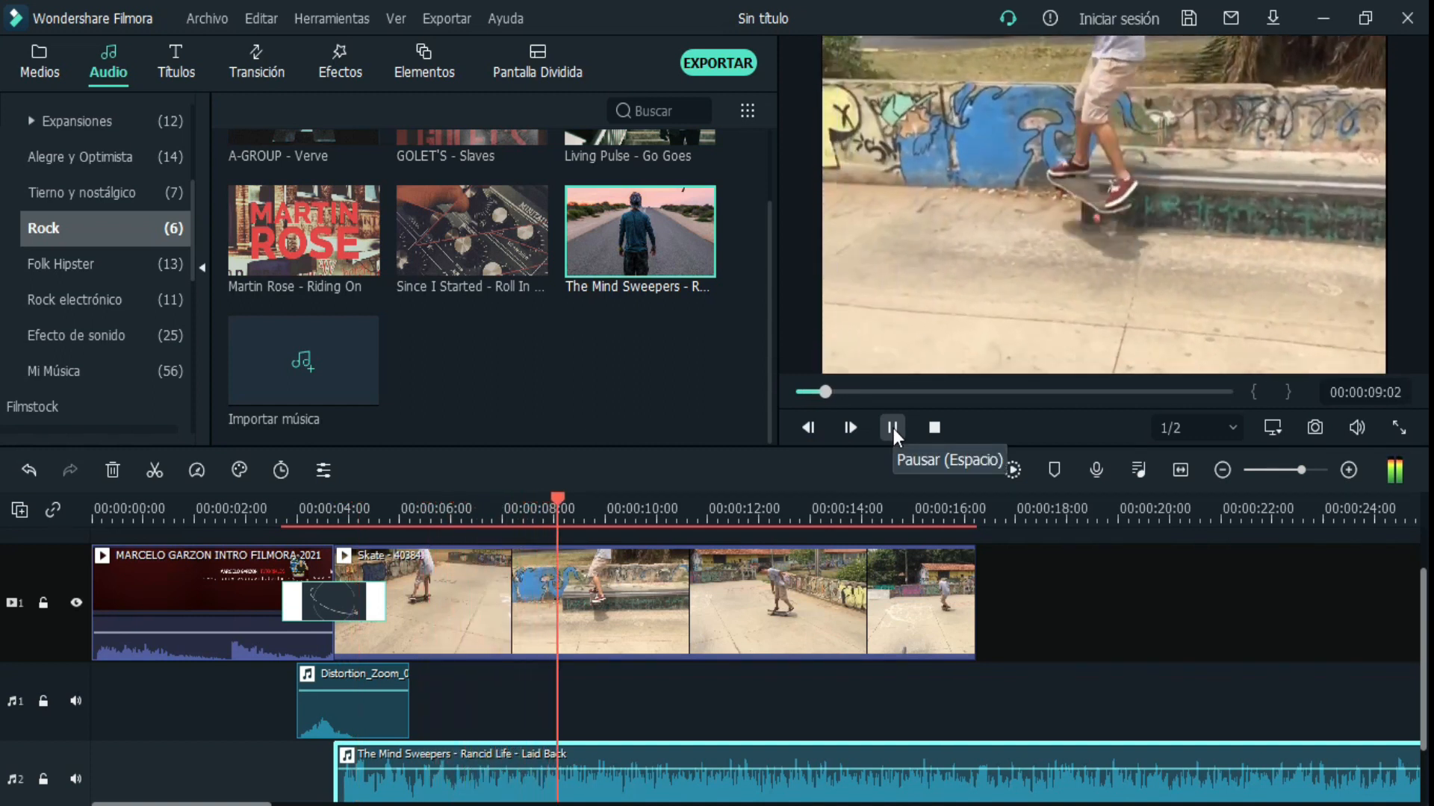
left_click(893, 428)
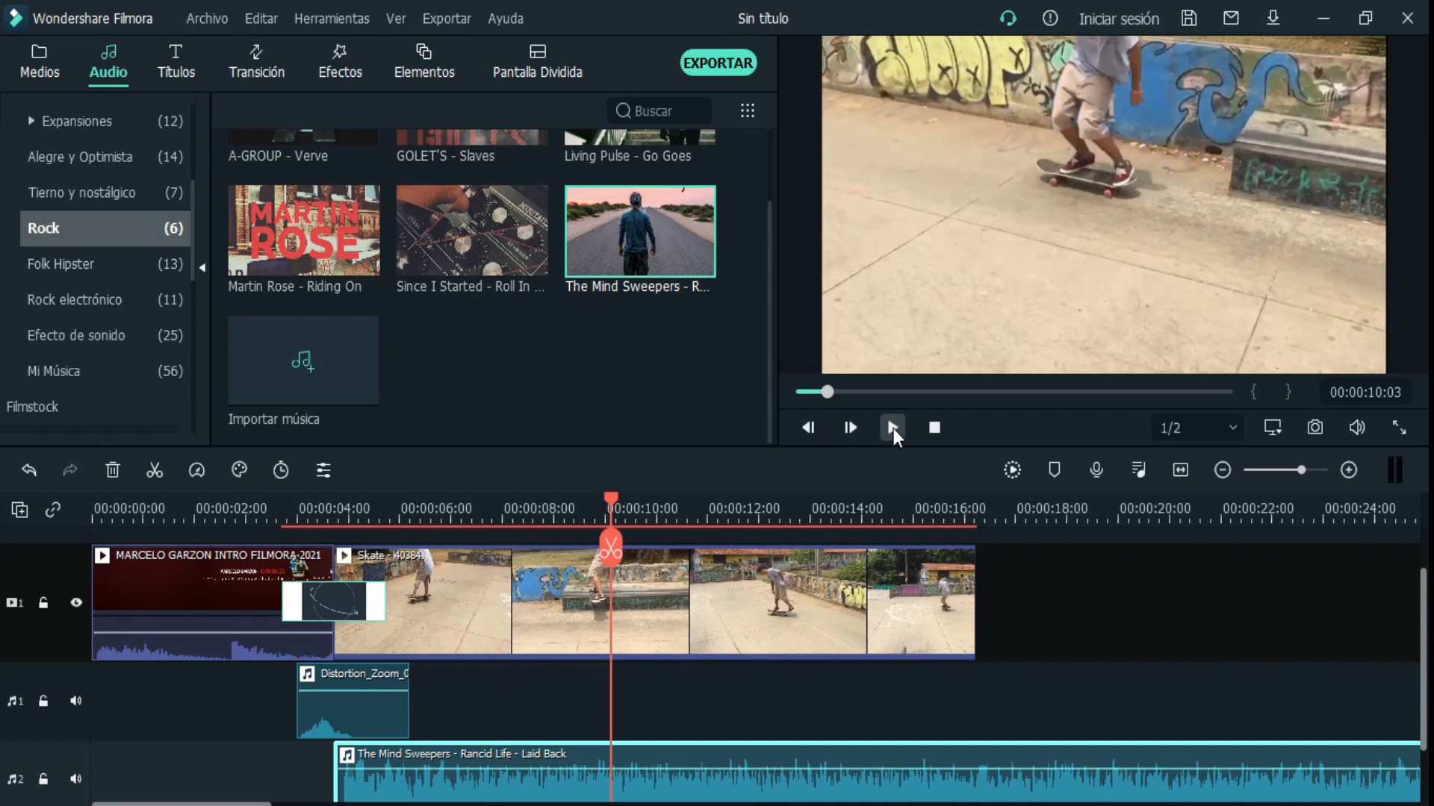
- Find and preview the Título 10 title, and place it on video track 2 above the Skate clip from about 00:00:06:05
left_click(176, 66)
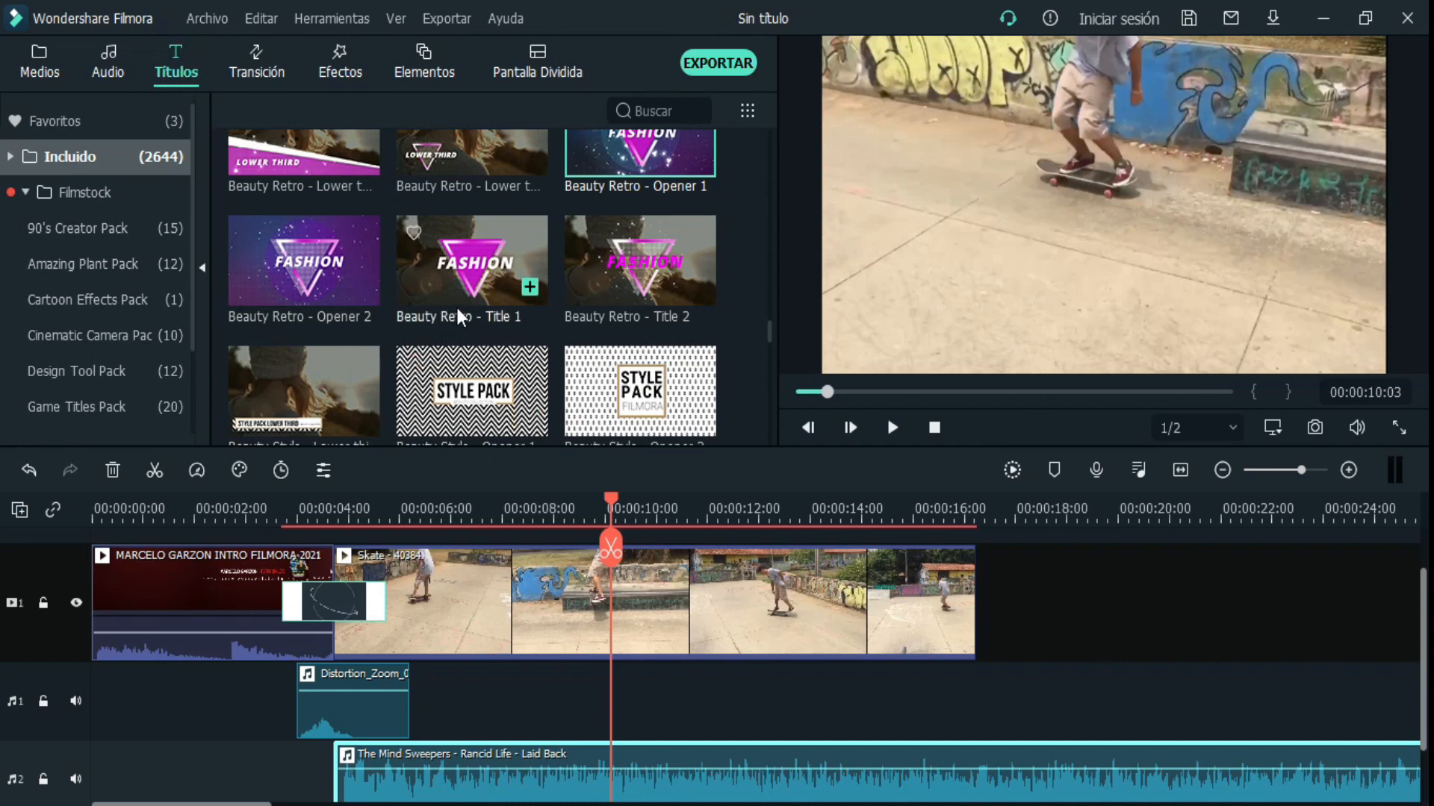
scroll(457, 314, "down", 5)
scroll(648, 217, "down", 3)
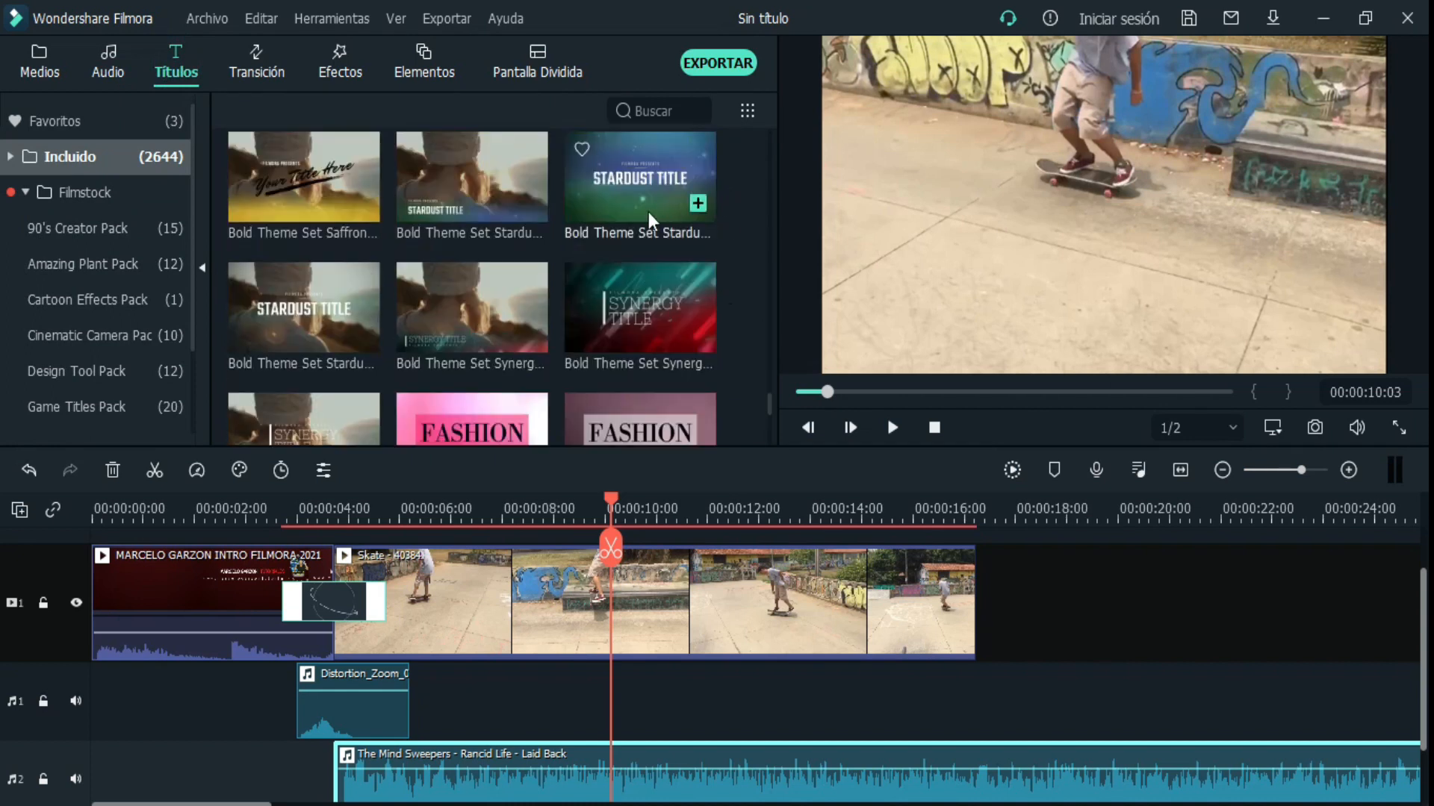
scroll(527, 236, "down", 5)
scroll(525, 242, "down", 10)
scroll(522, 250, "down", 15)
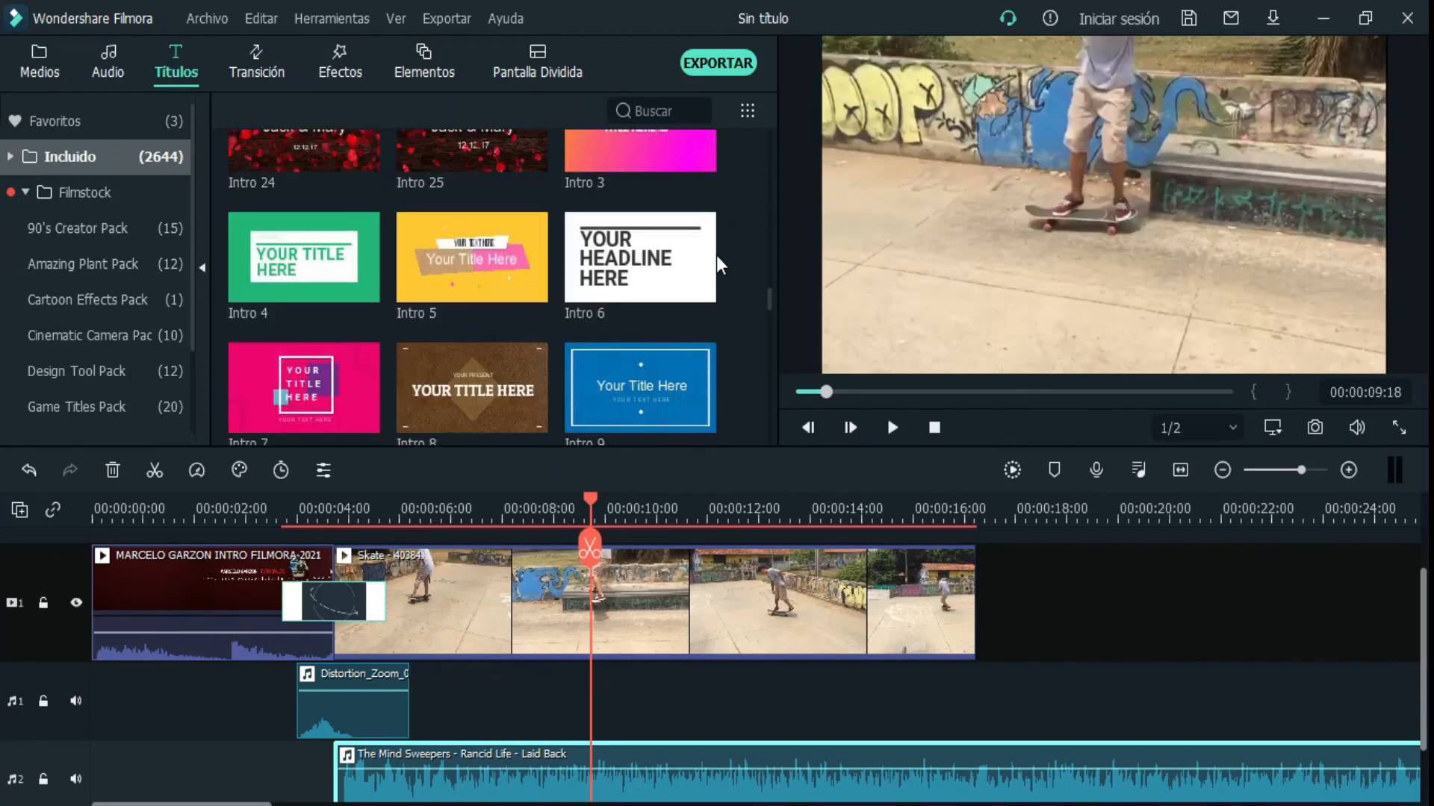
scroll(716, 256, "down", 5)
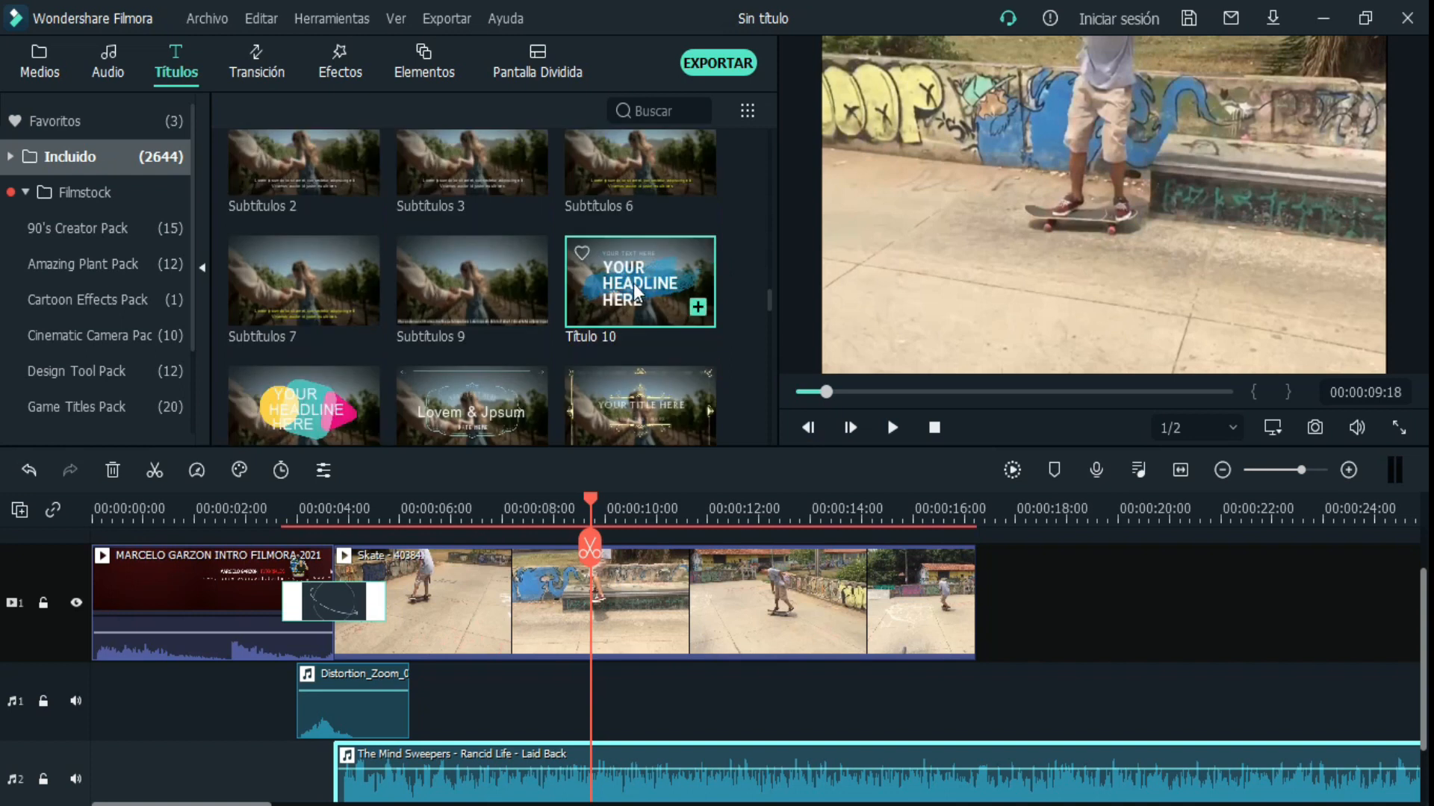
left_click(633, 284)
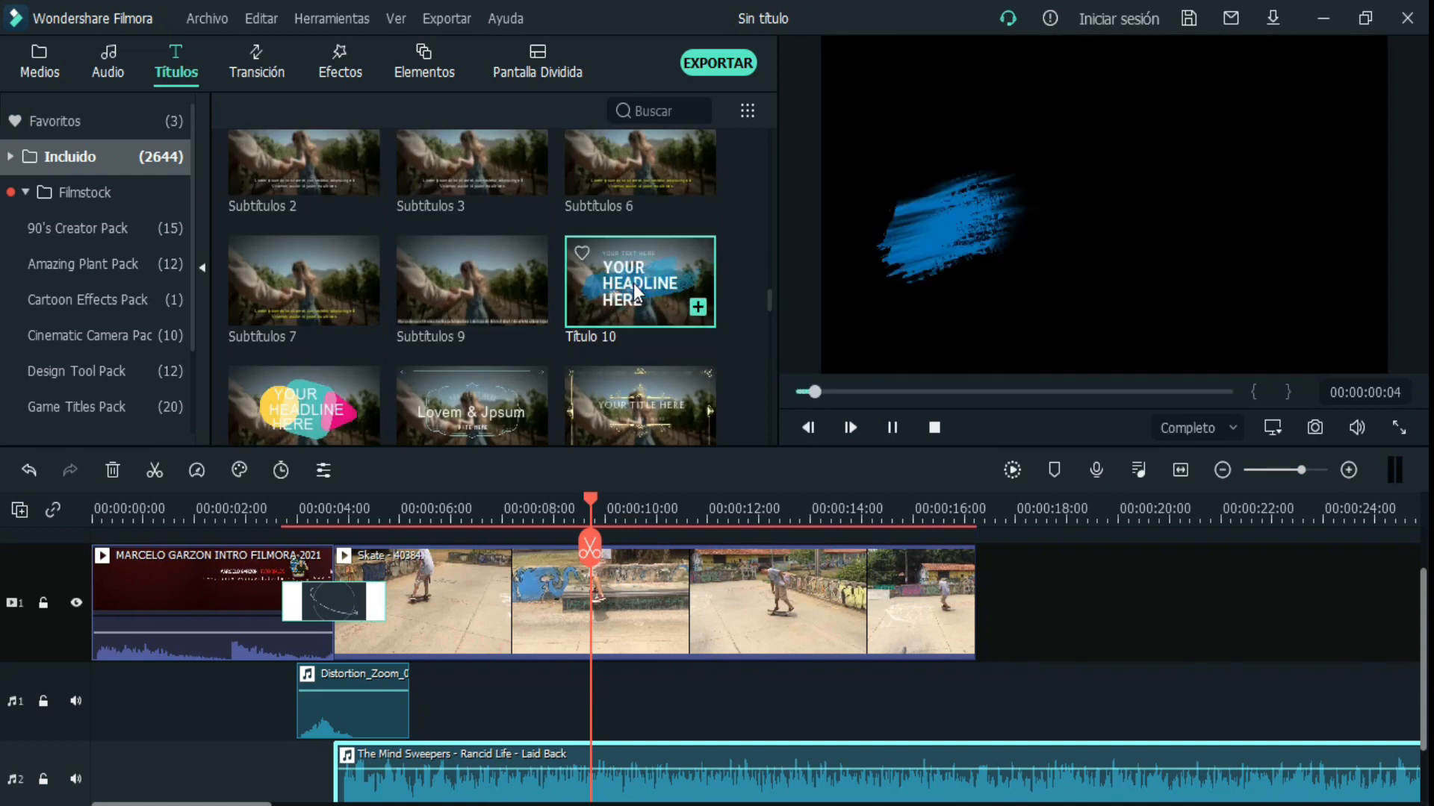
left_click(892, 428)
scroll(555, 567, "up", 2)
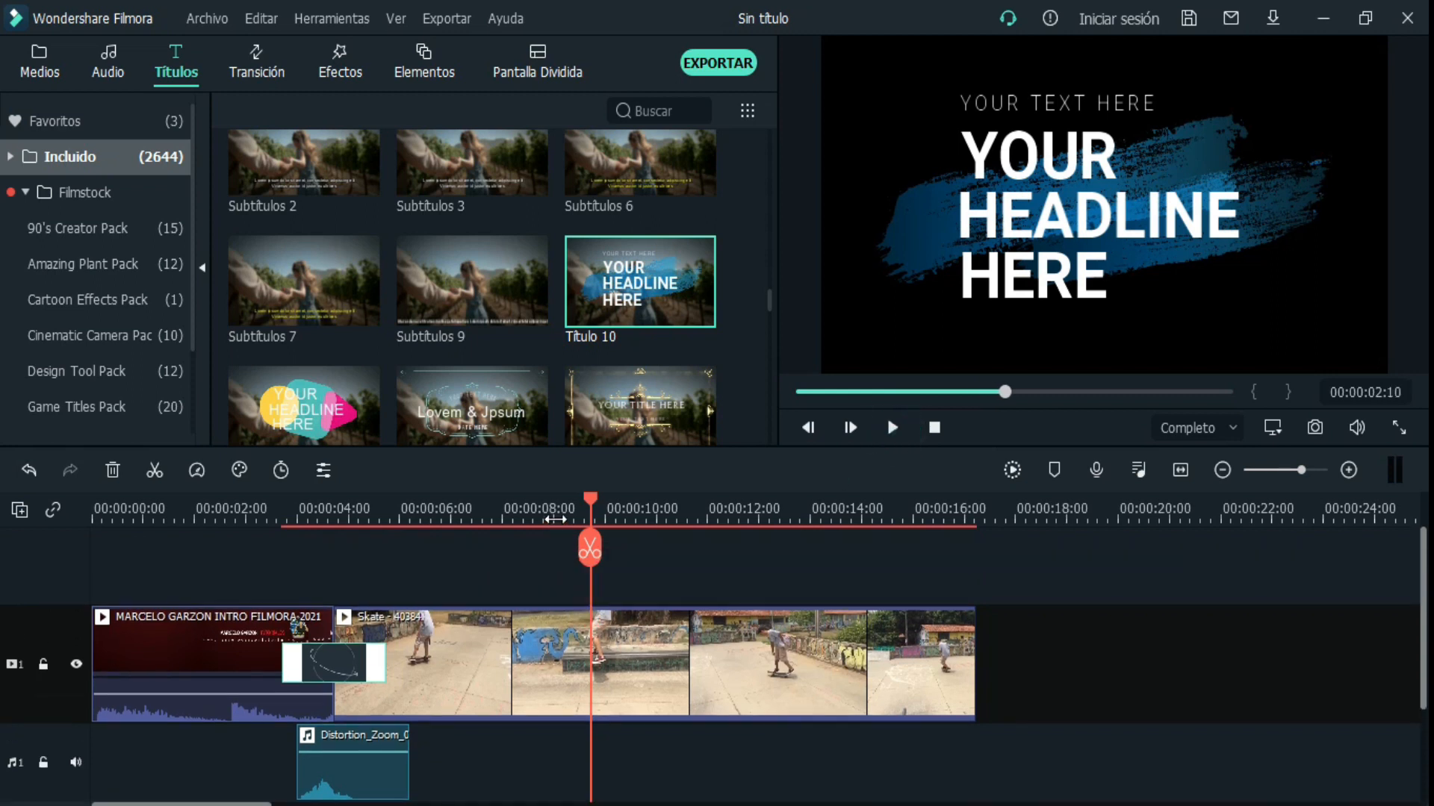
left_click_drag(642, 270, 409, 611)
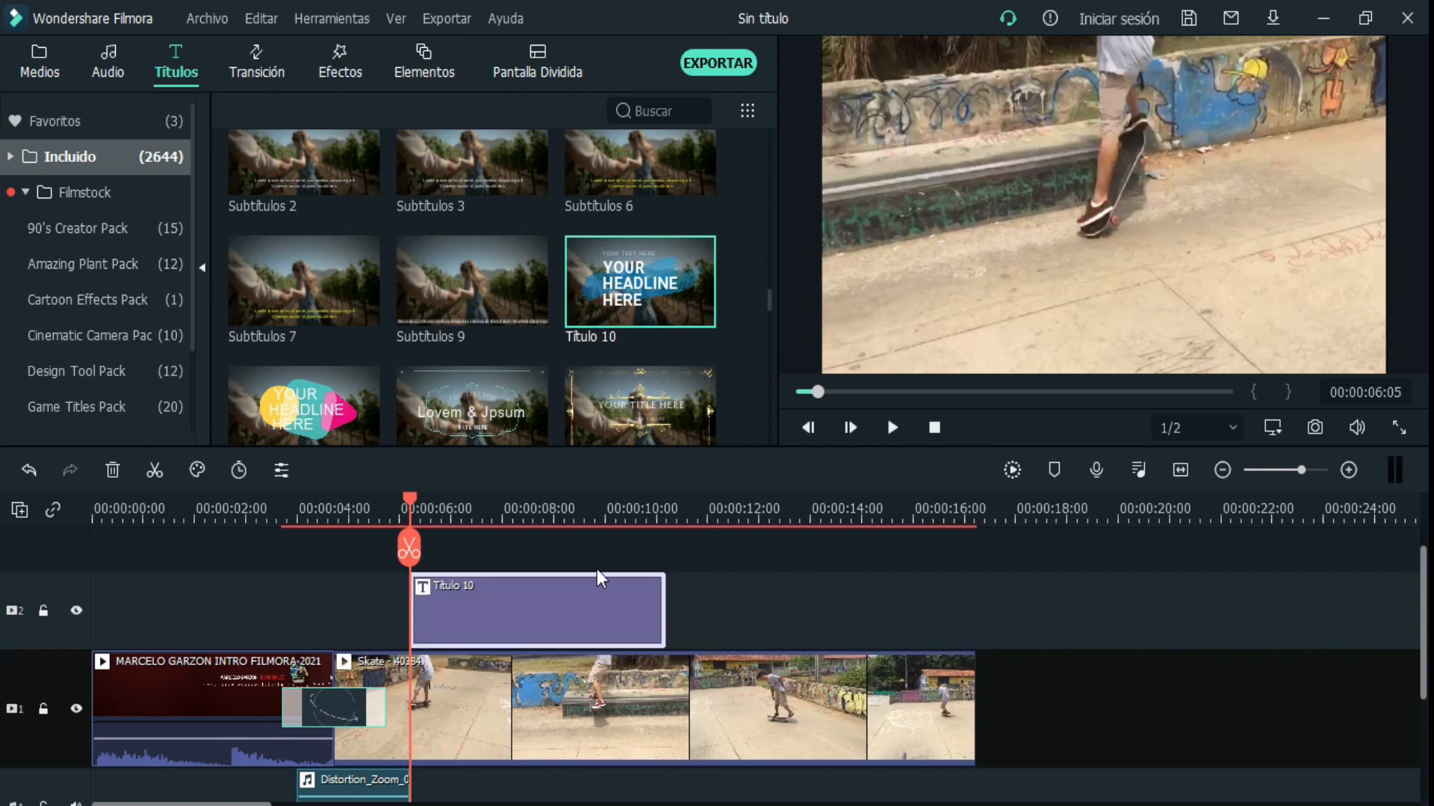
- At about 00:00:08:14, open the Título 10 text for editing and replace HEADLINE with ADRENALINA
left_click(532, 502)
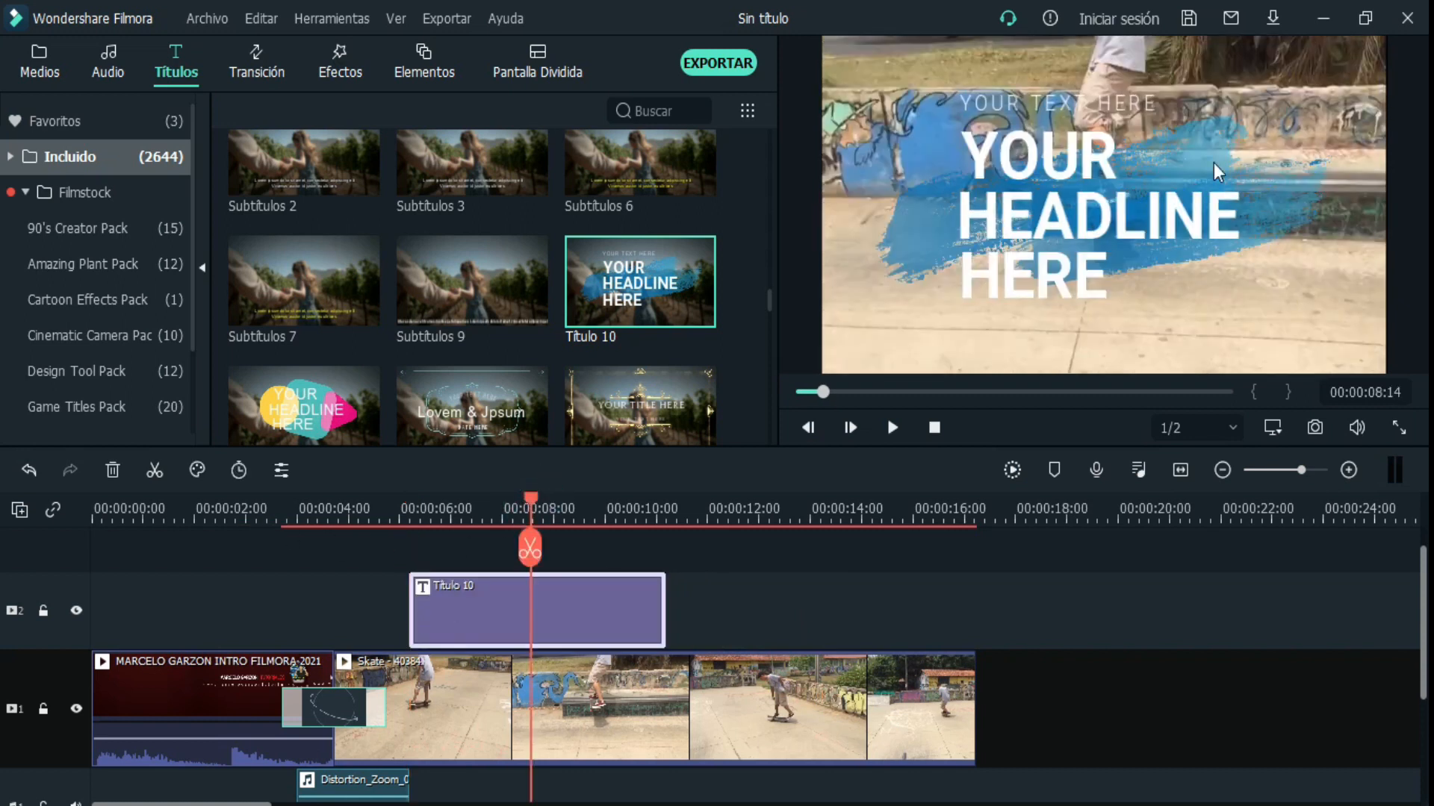
left_click(1080, 181)
double_click(1041, 220)
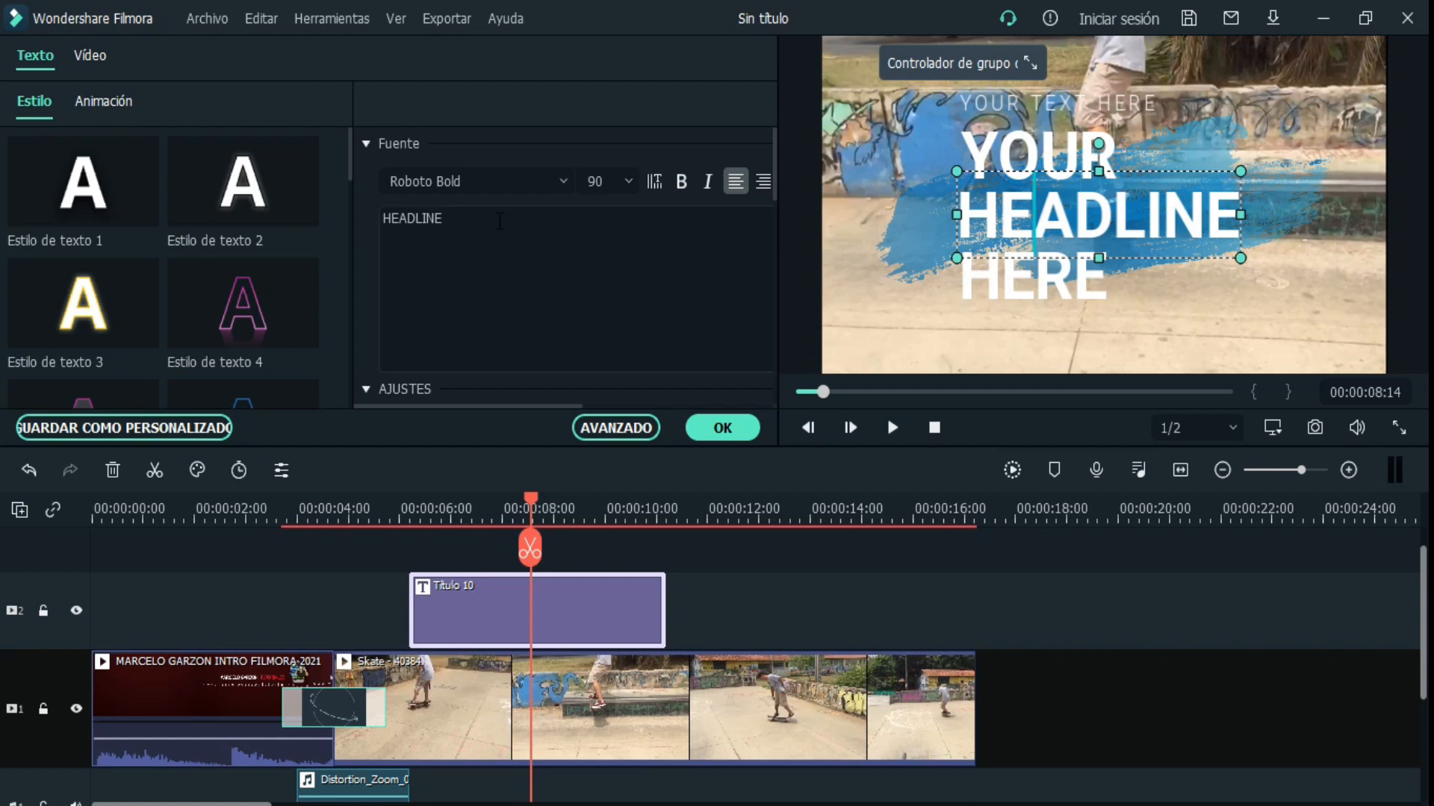
left_click(1020, 156)
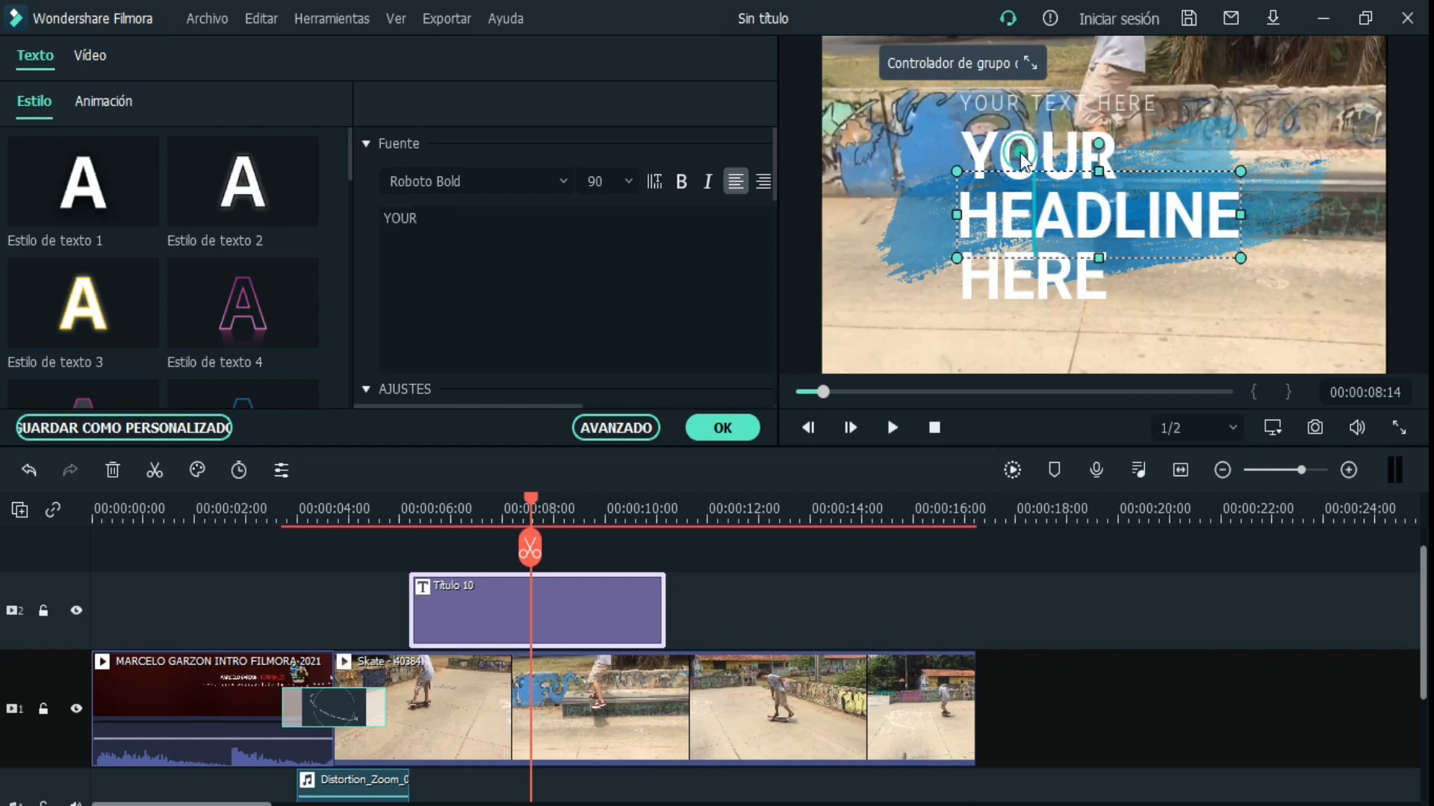
left_click(1015, 100)
left_click(1053, 191)
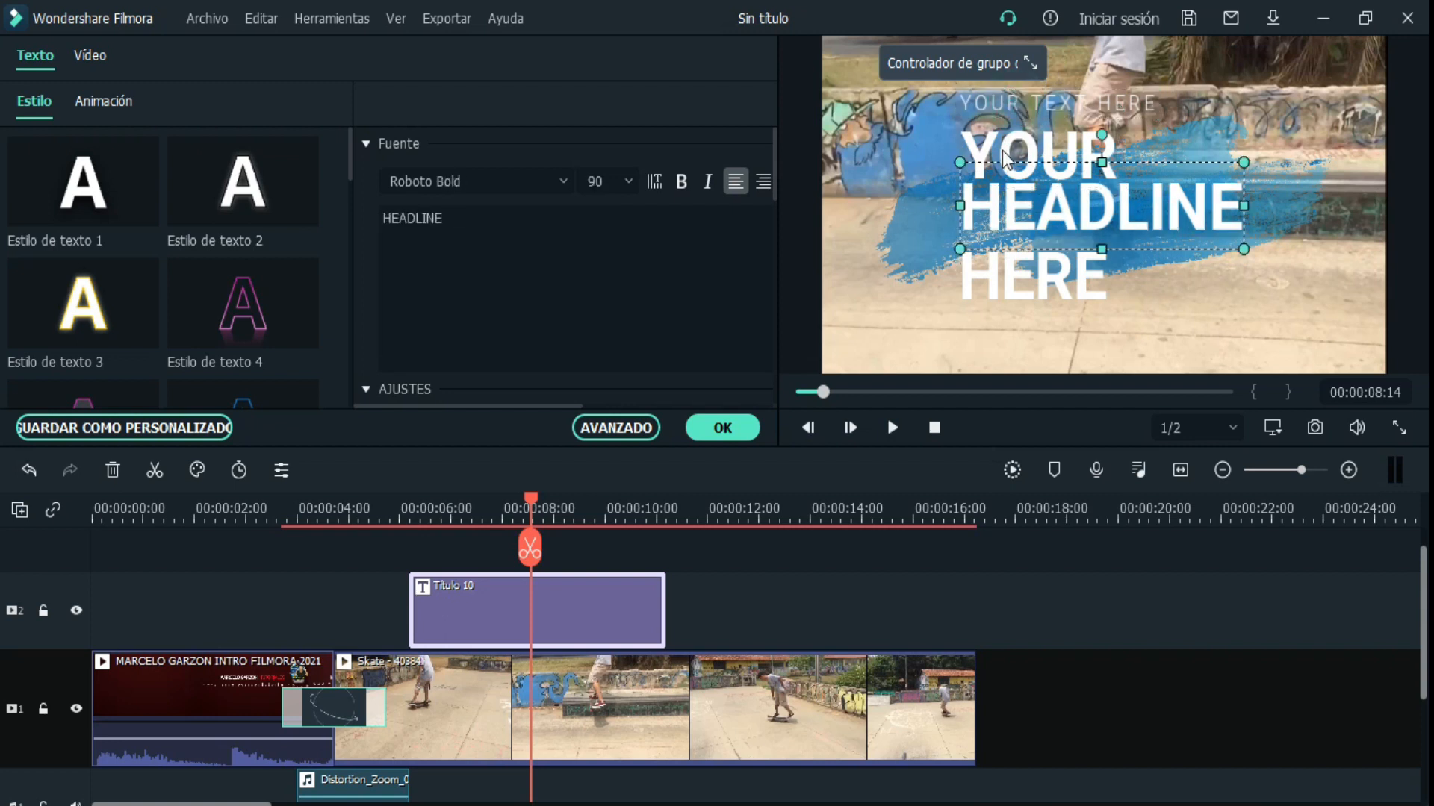
left_click(996, 144)
left_click(1030, 233)
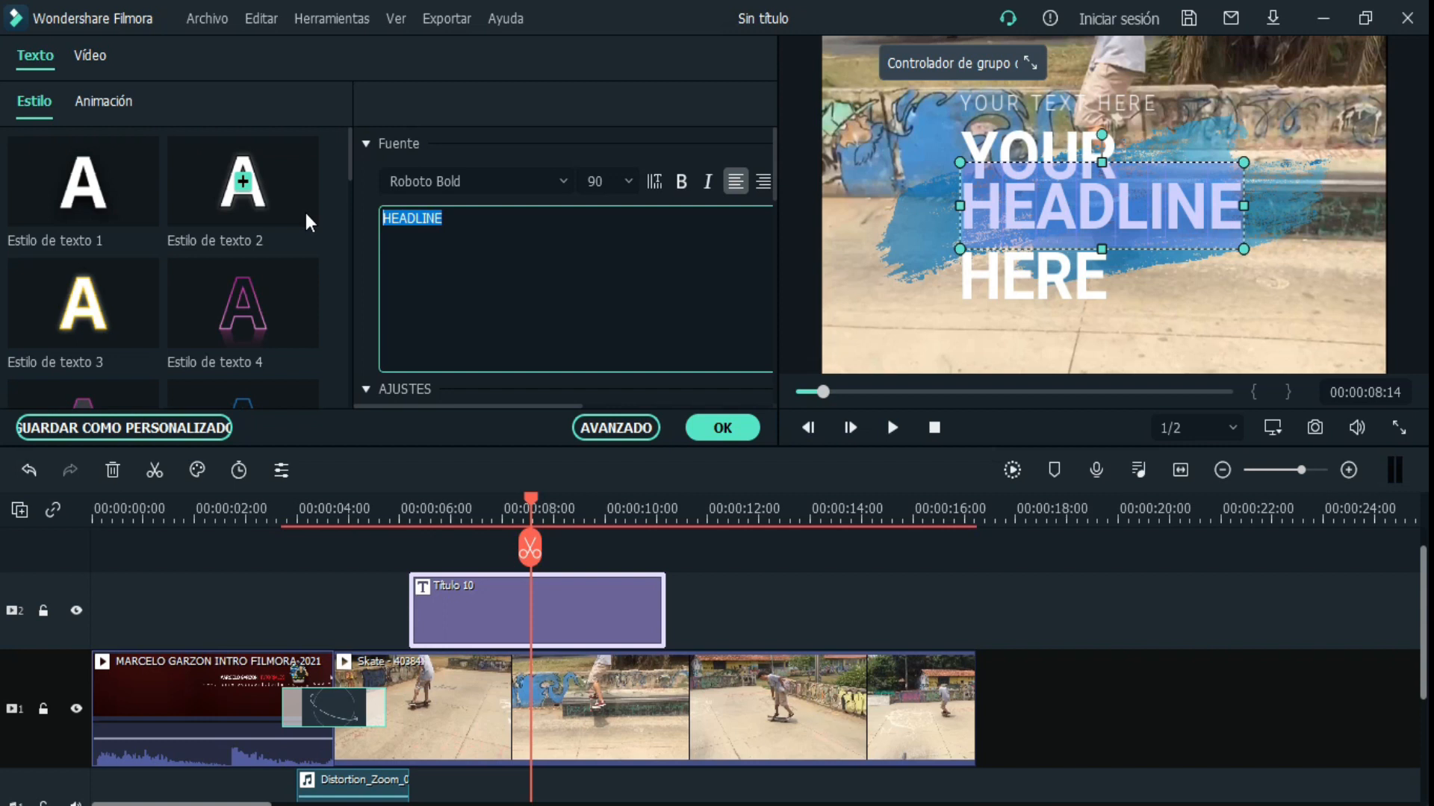
type("ADRENALINA")
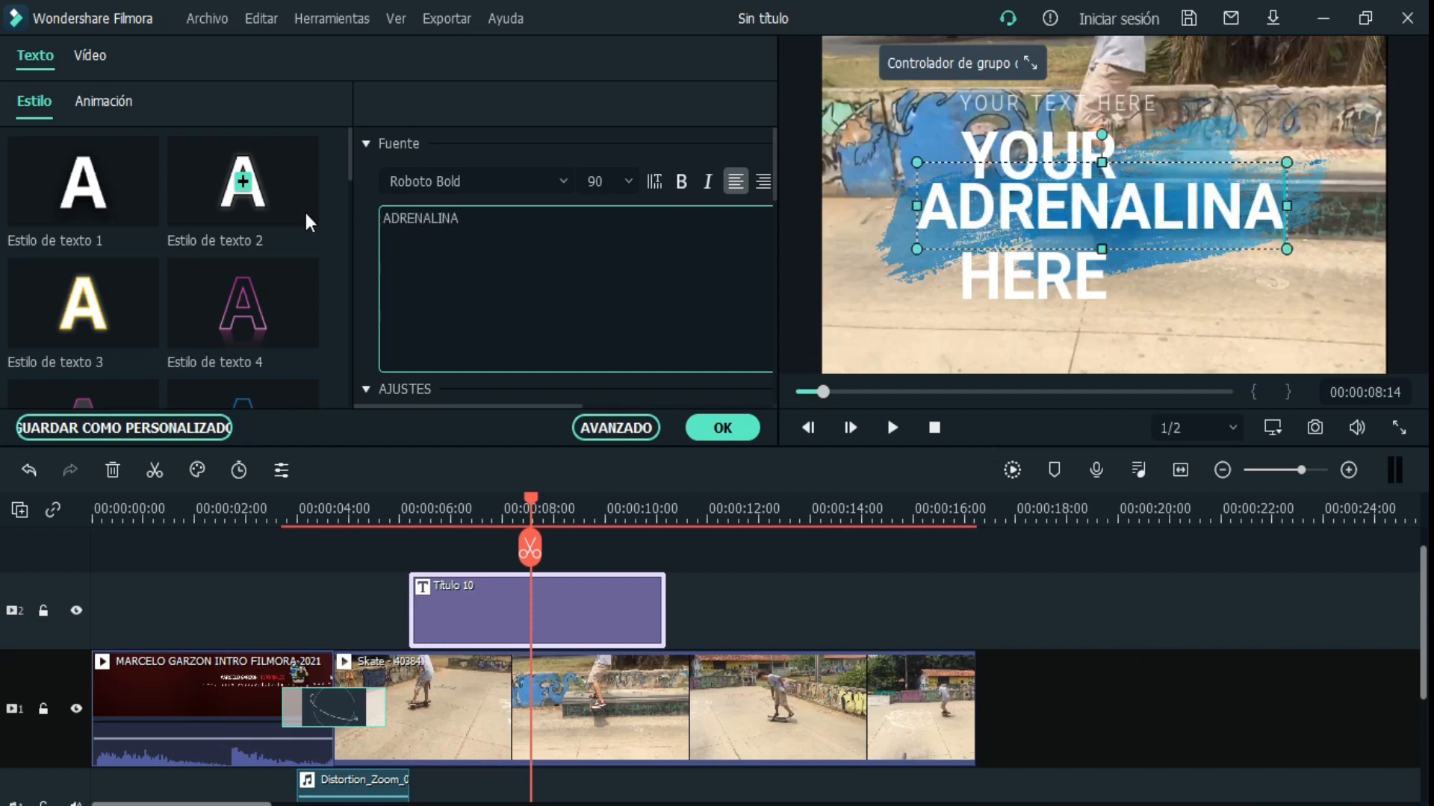
key("Return")
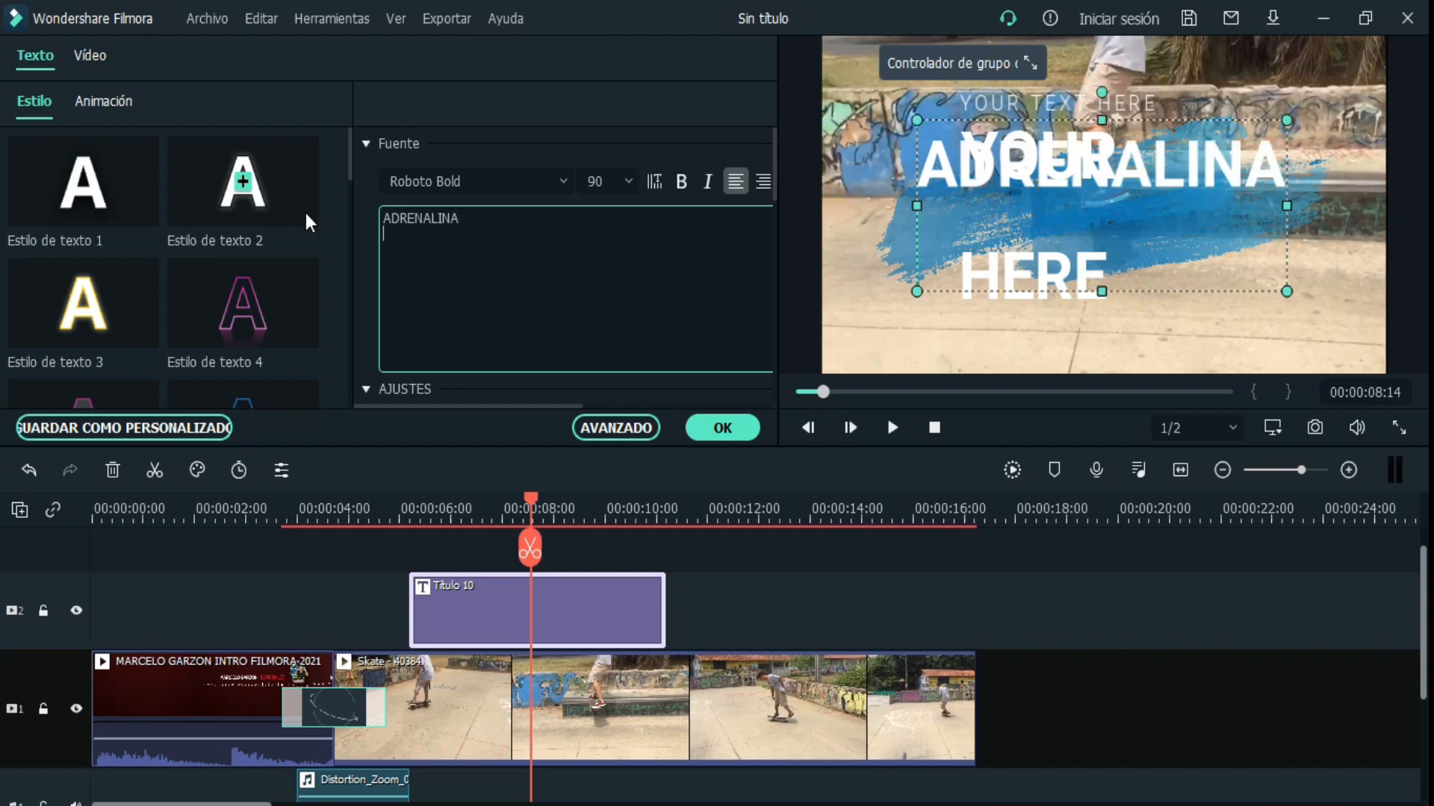
key("BackSpace")
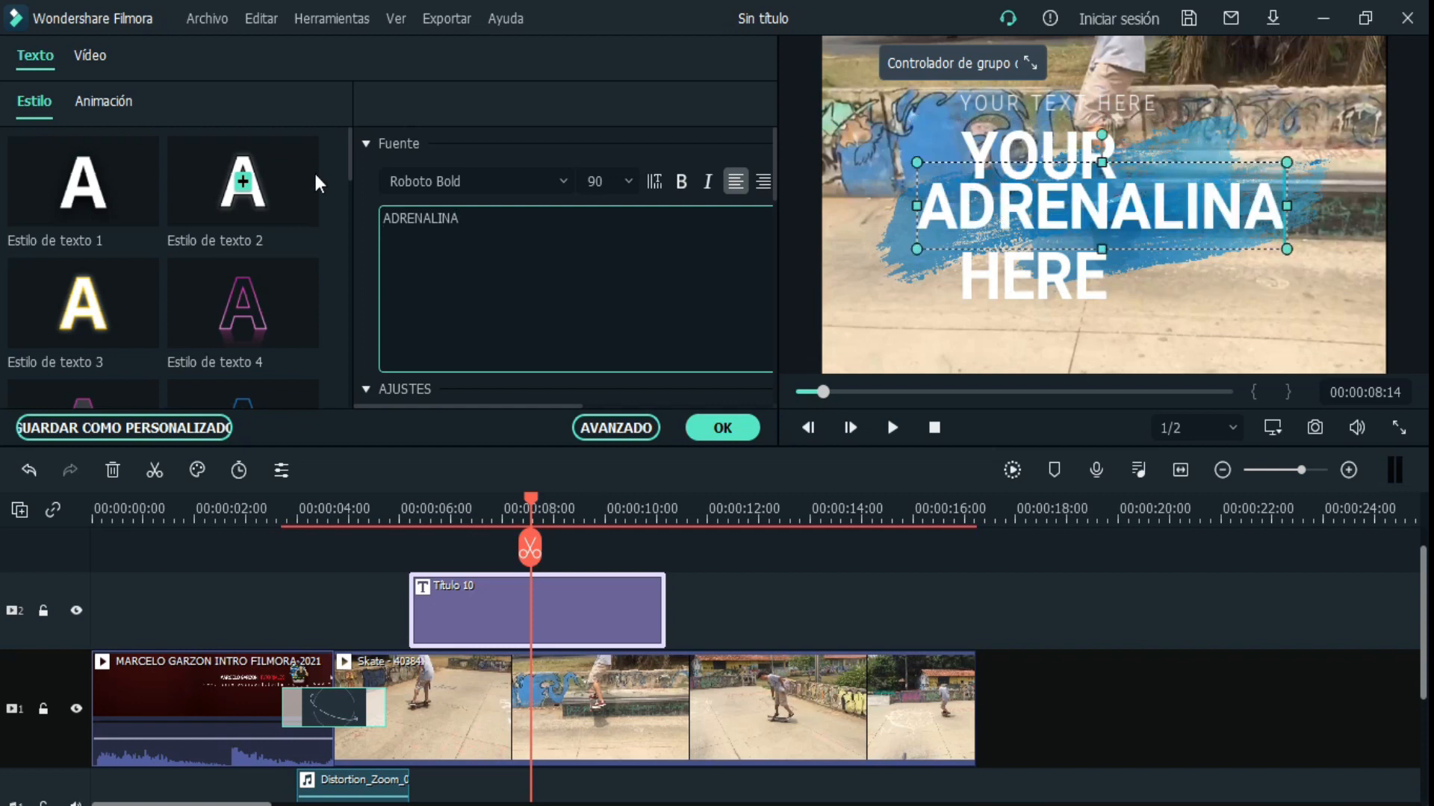
- Replace the word HERE in the title with PURA
left_click(1038, 279)
double_click(437, 224)
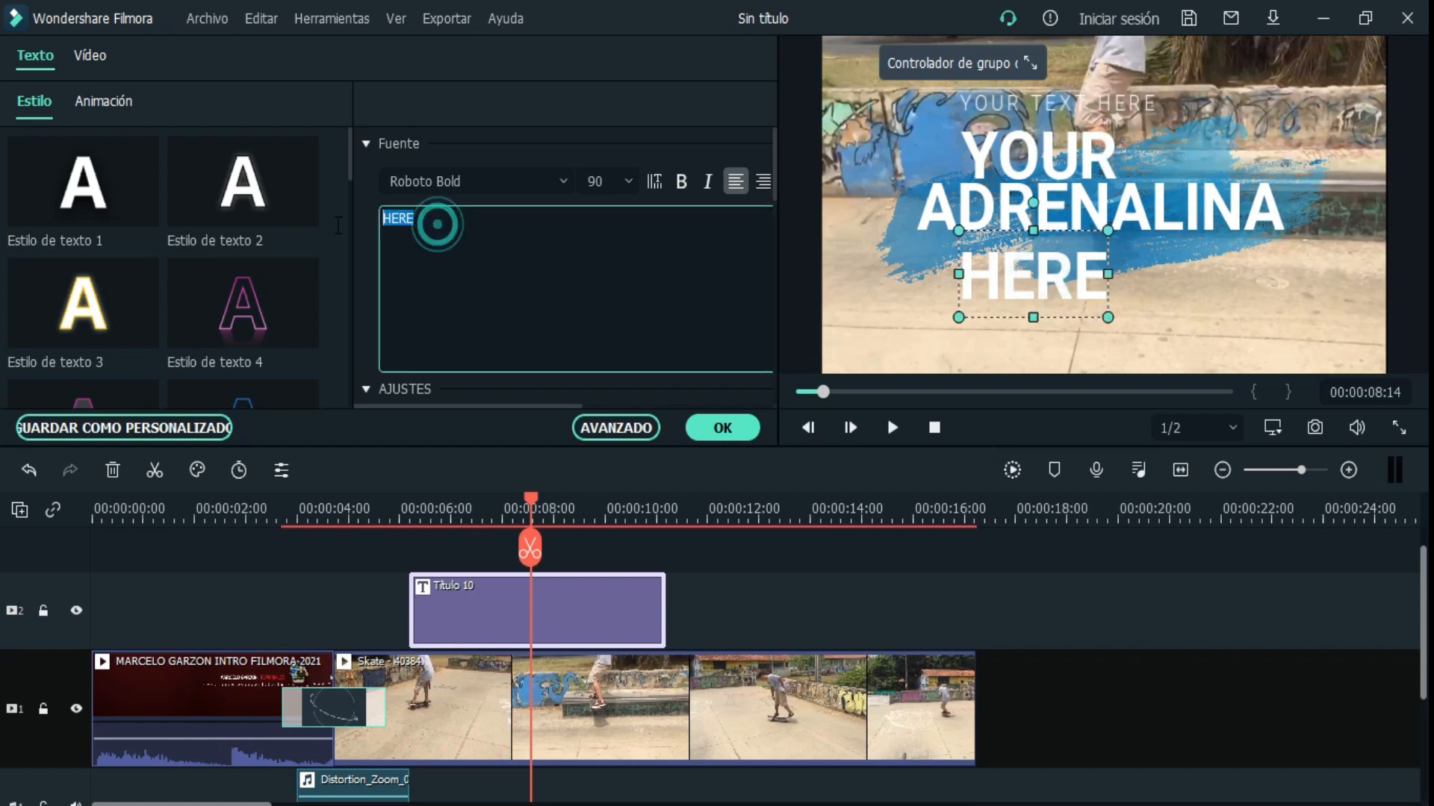
type("PUI")
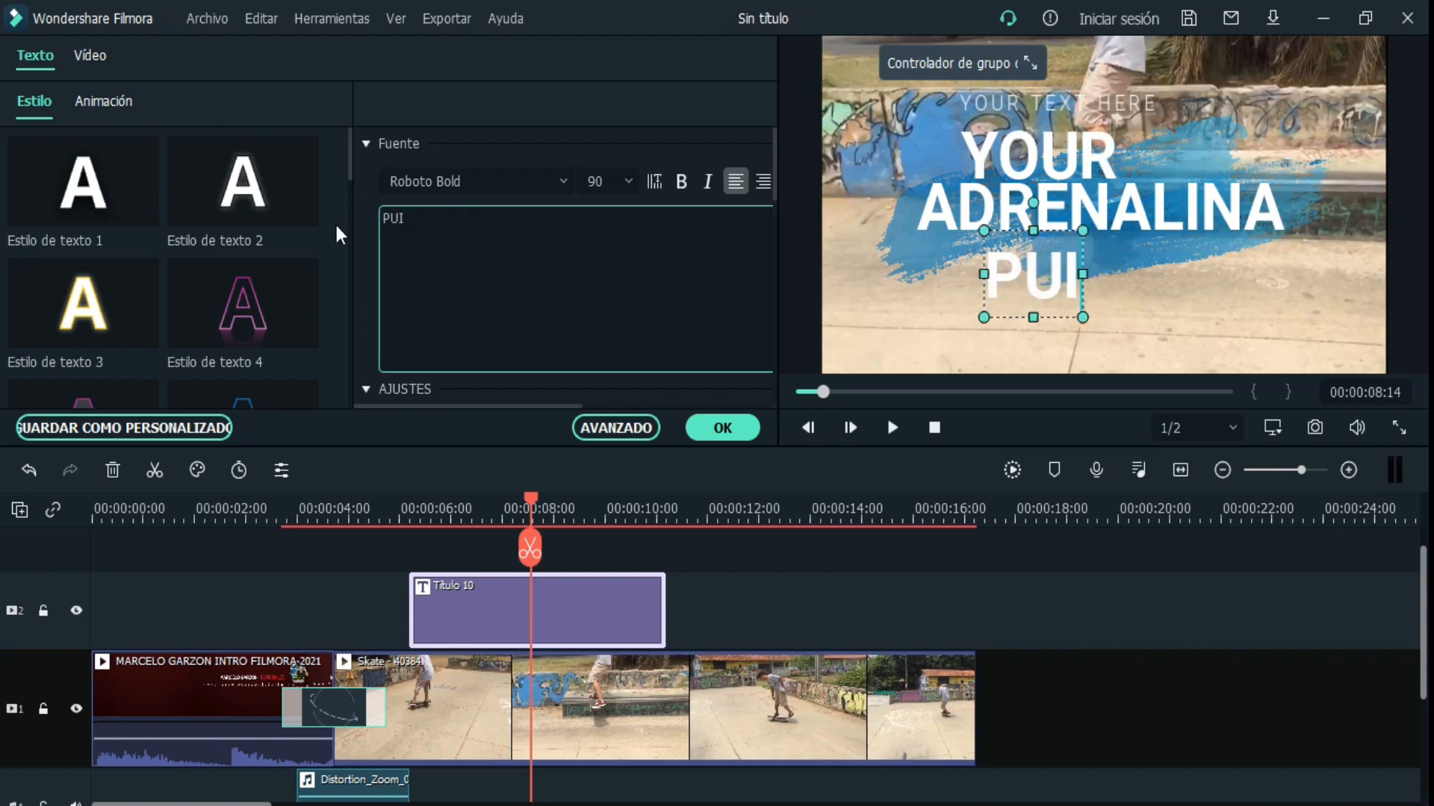
key("BackSpace")
type("RA")
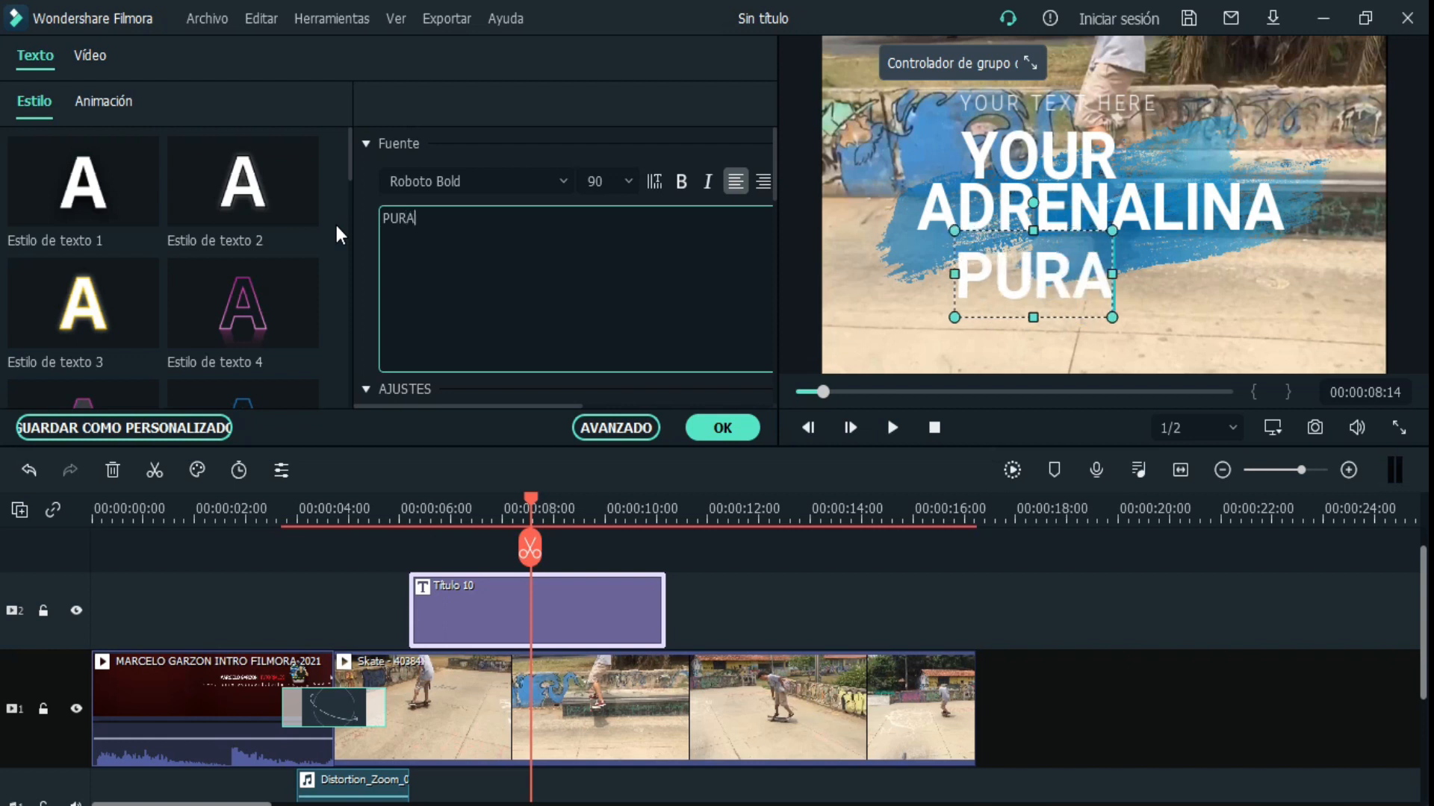
- Open the title in the advanced text editor and delete the YOUR TEXT HERE and YOUR text layers
left_click(1106, 114)
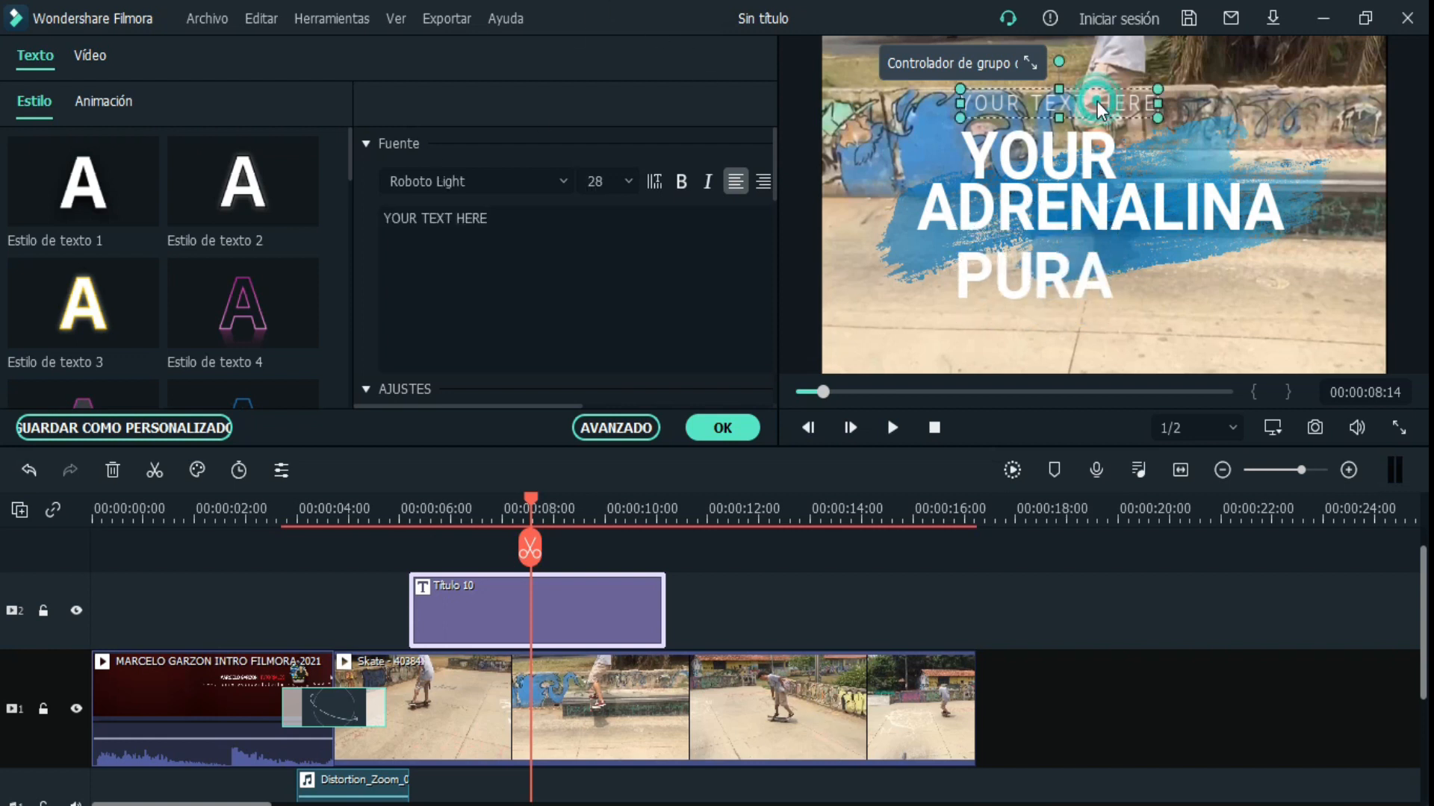
left_click(1075, 172)
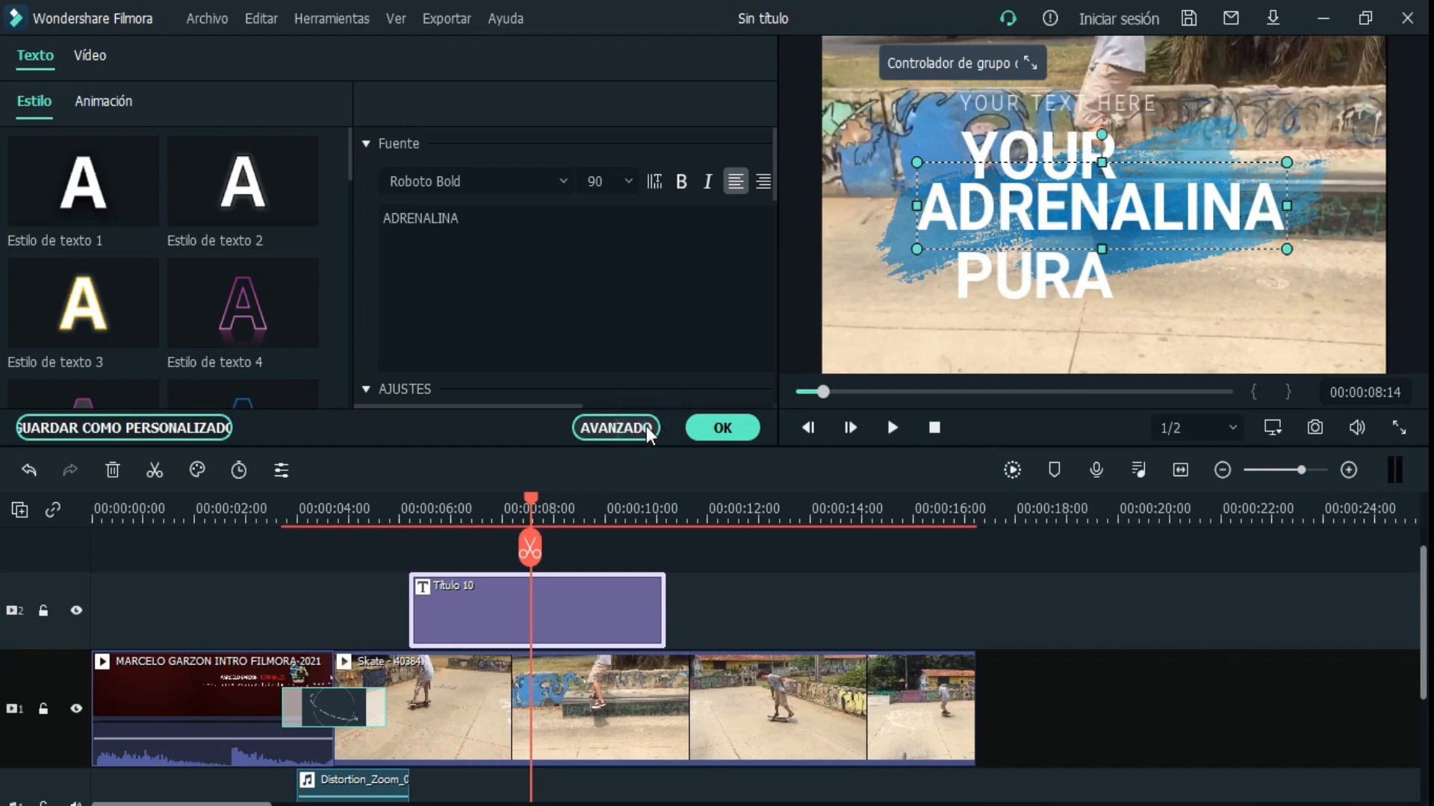
left_click(615, 427)
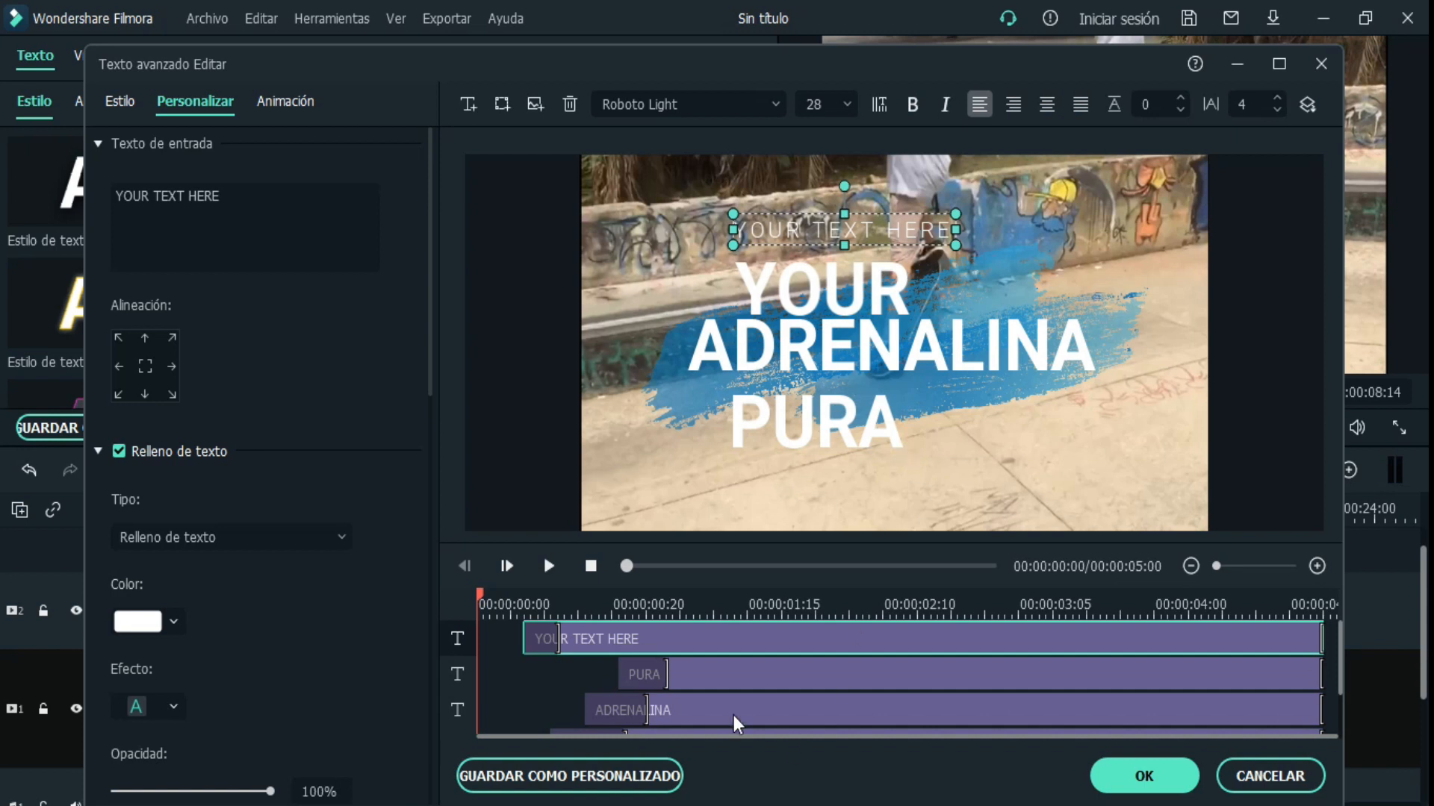
key("Delete")
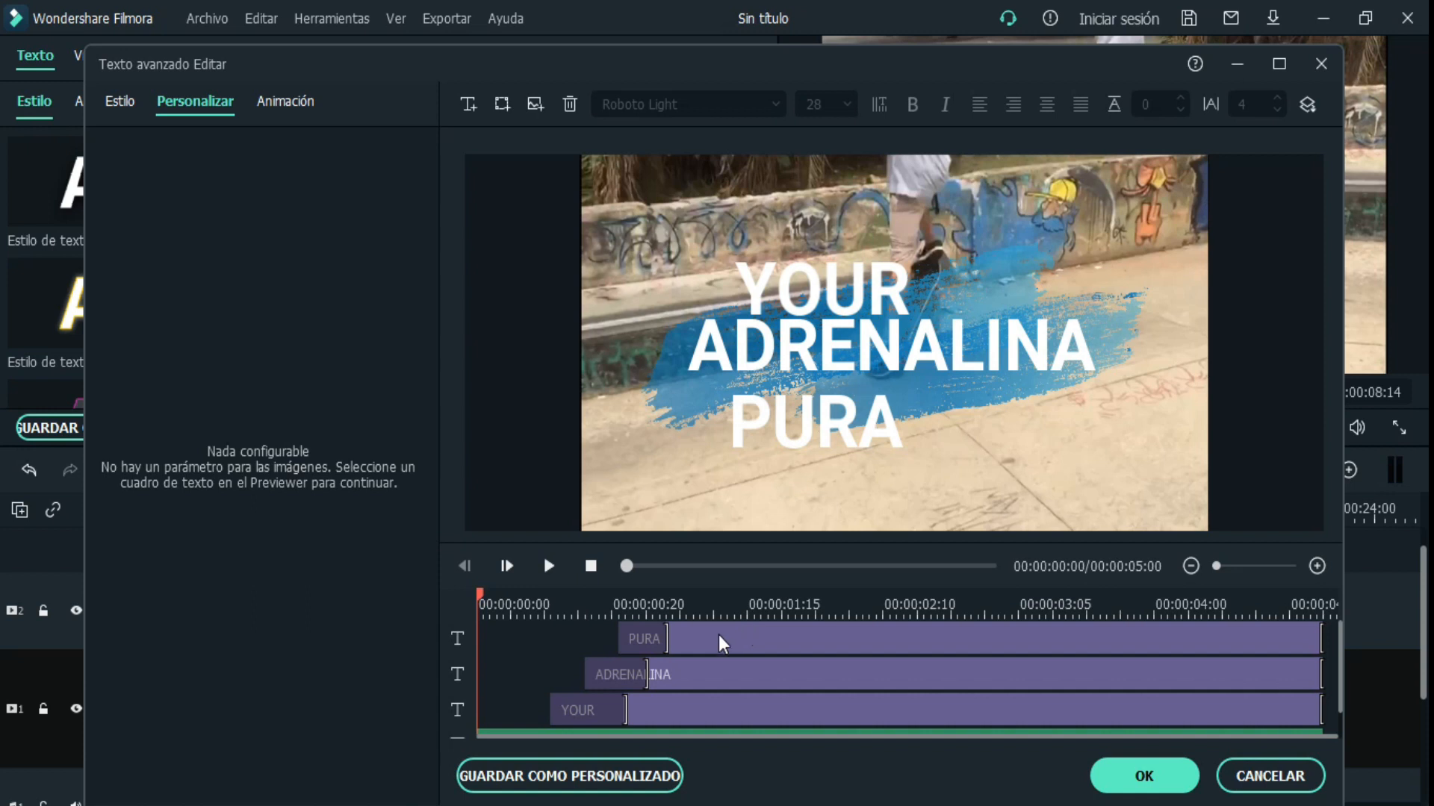
left_click(672, 709)
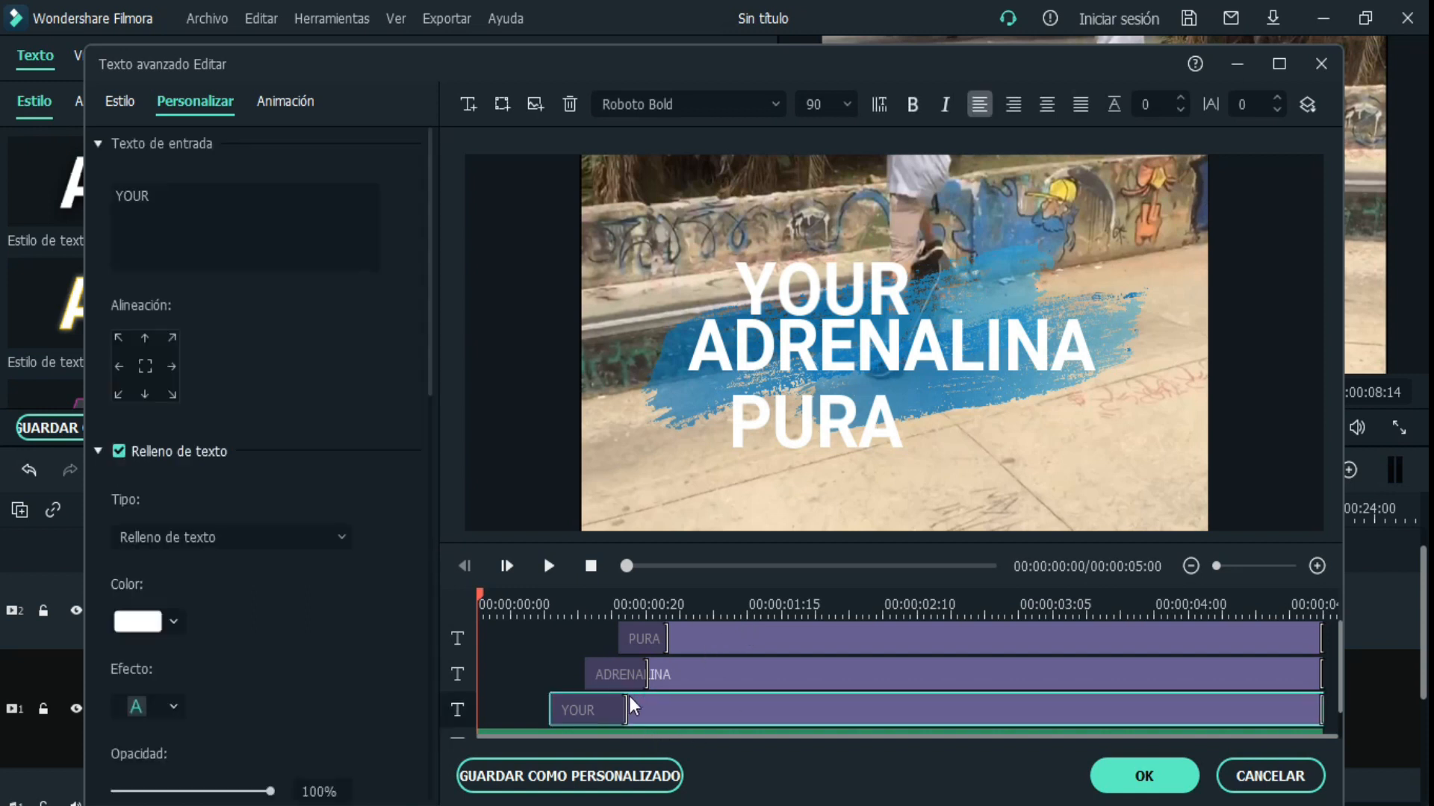
key("Delete")
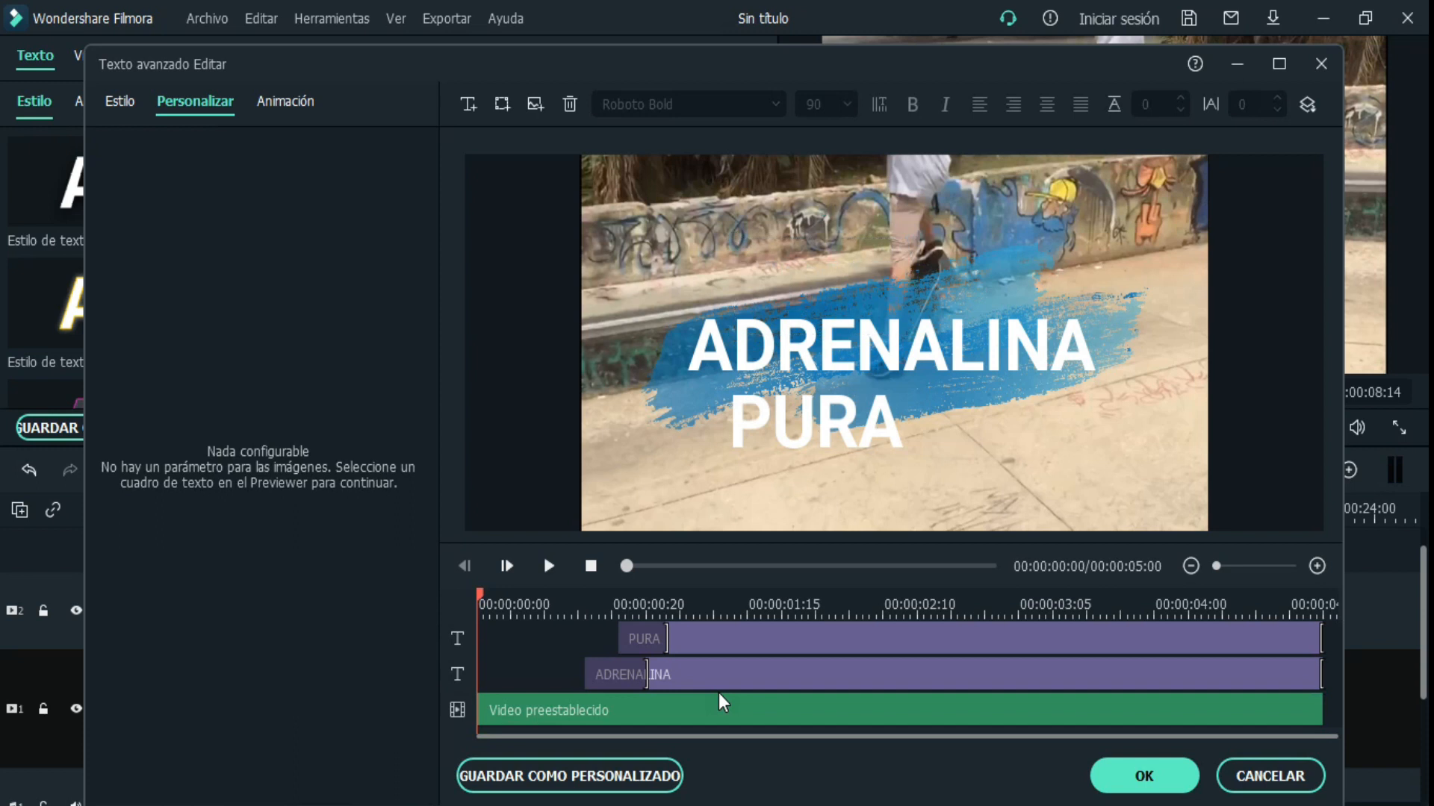
- Move ADRENALINA slightly up over the blue brush stroke and rotate it counter-clockwise into a rising diagonal
left_click(942, 373)
left_click_drag(942, 373, 931, 346)
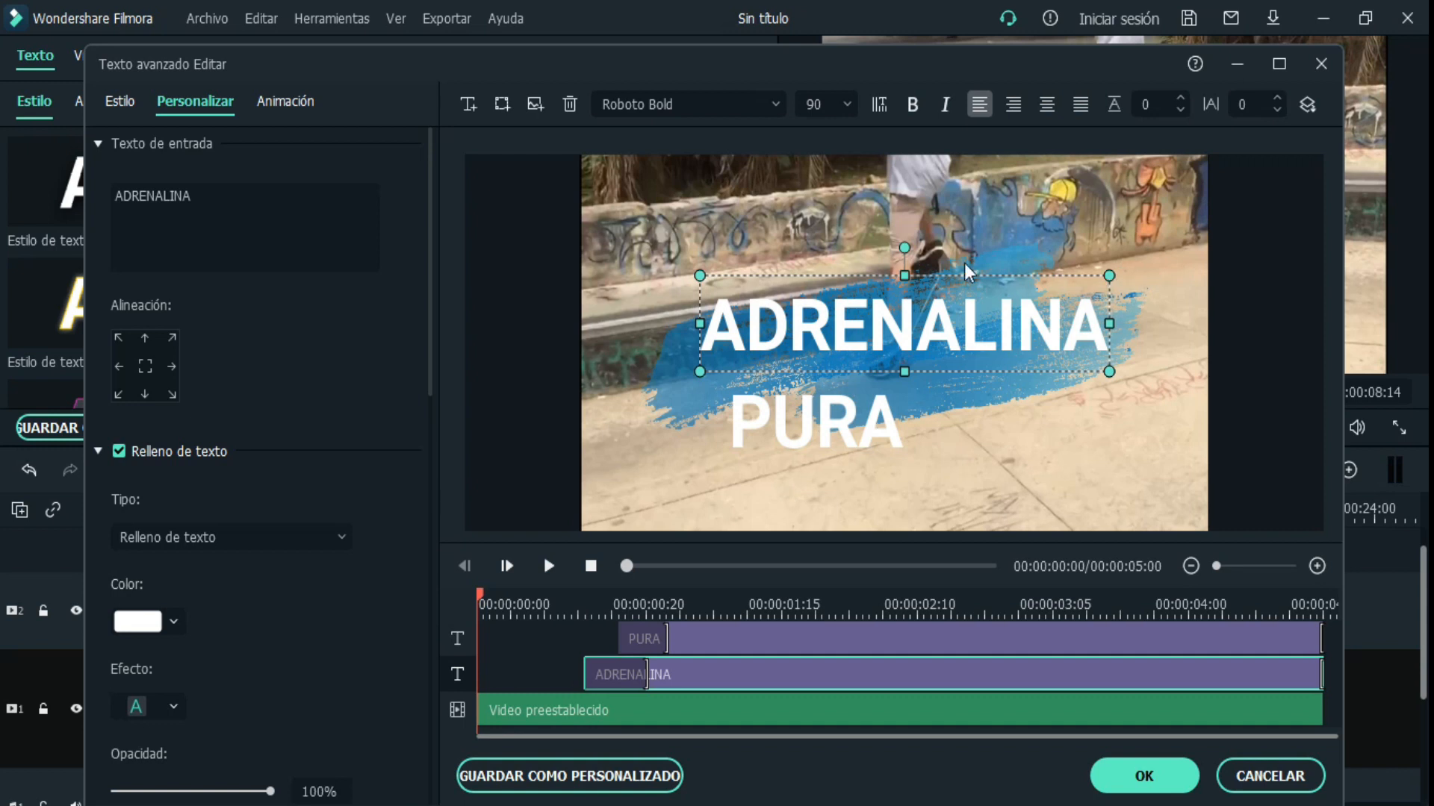
left_click_drag(905, 245, 873, 255)
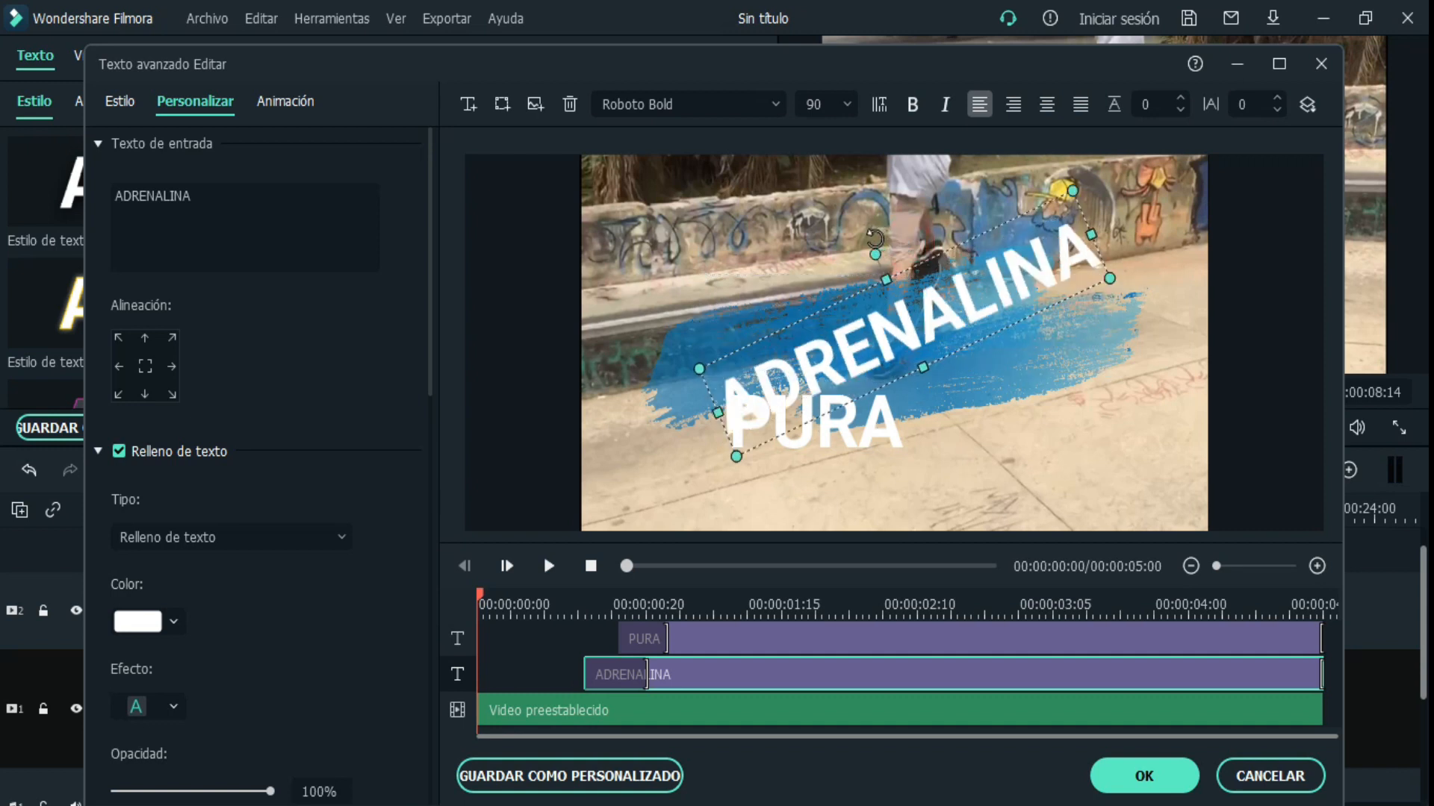
- Move PURA beneath the second half of ADRENALINA and rotate it counter-clockwise to a similar slant
left_click_drag(875, 445, 1043, 429)
left_click_drag(984, 332, 947, 321)
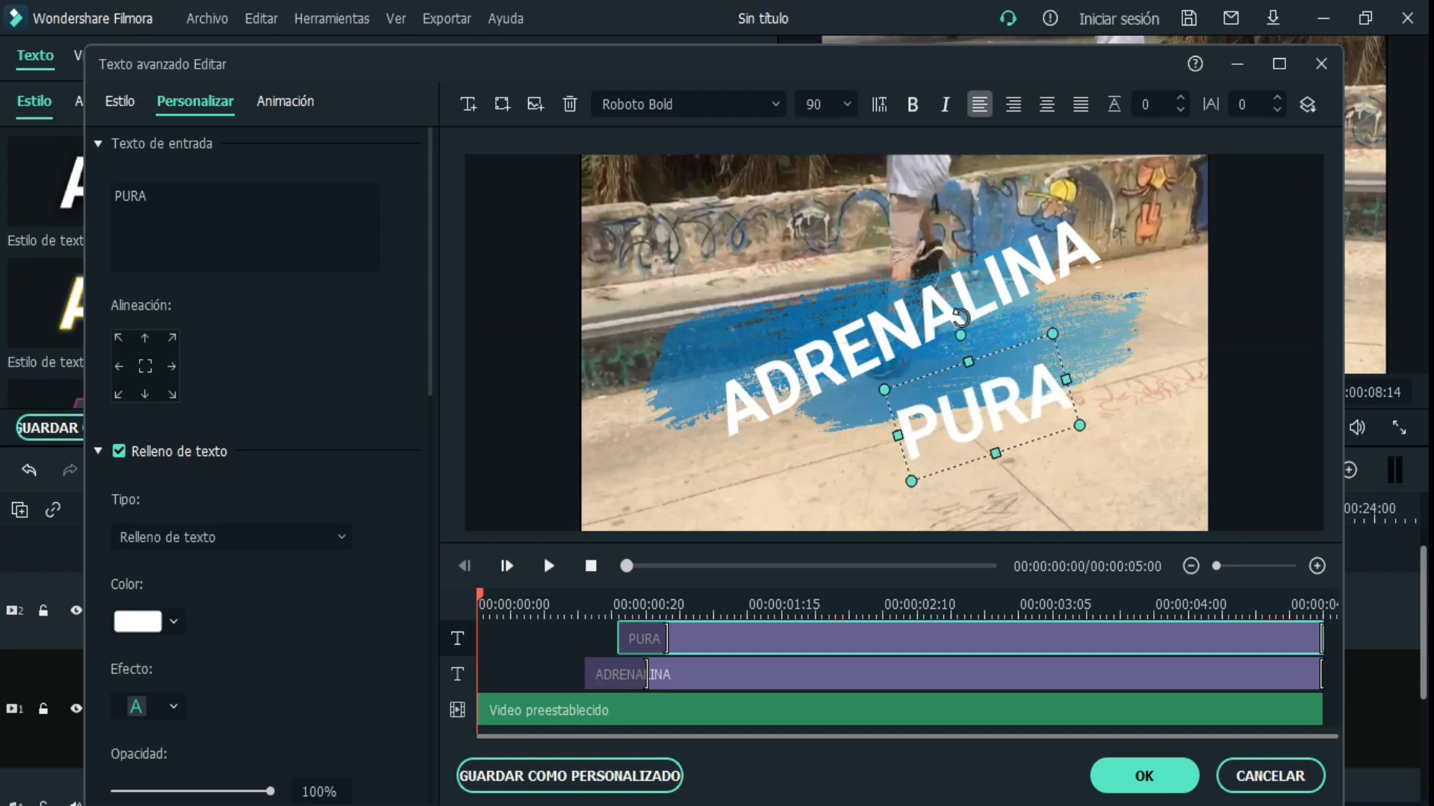
left_click(851, 708)
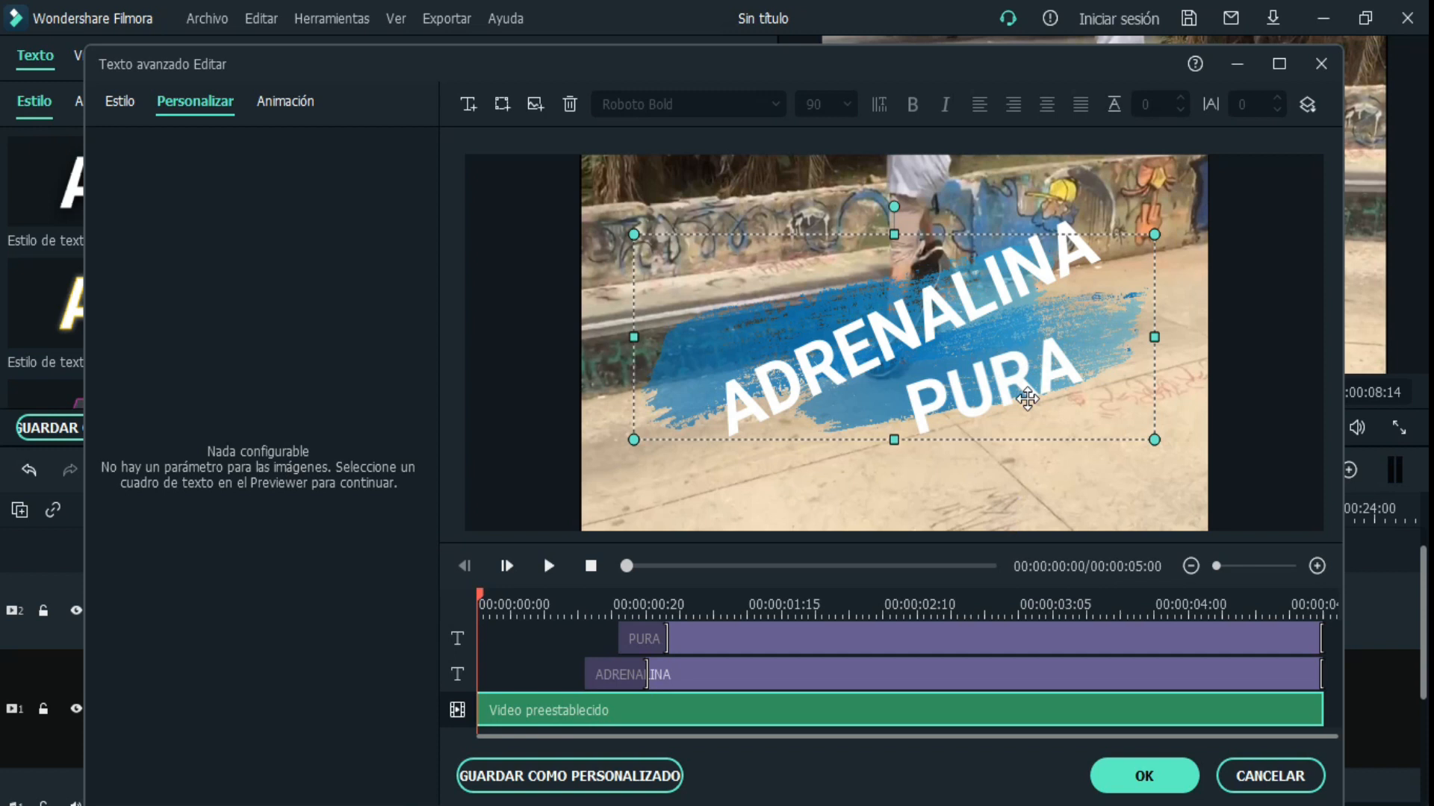
left_click(1015, 396)
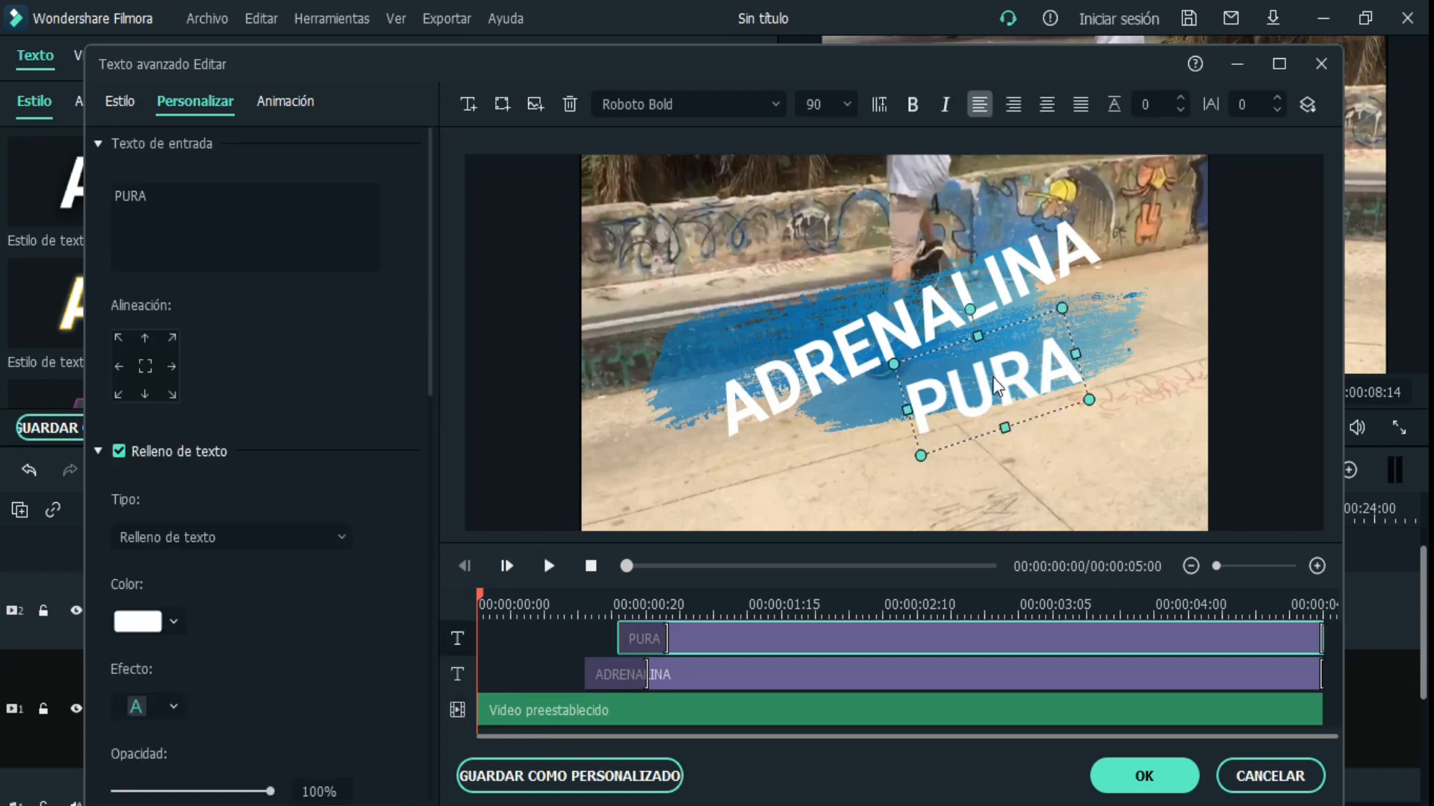
- Try several preset text styles on ADRENALINA and apply the orange-to-yellow Estilo de texto 9
left_click(857, 370)
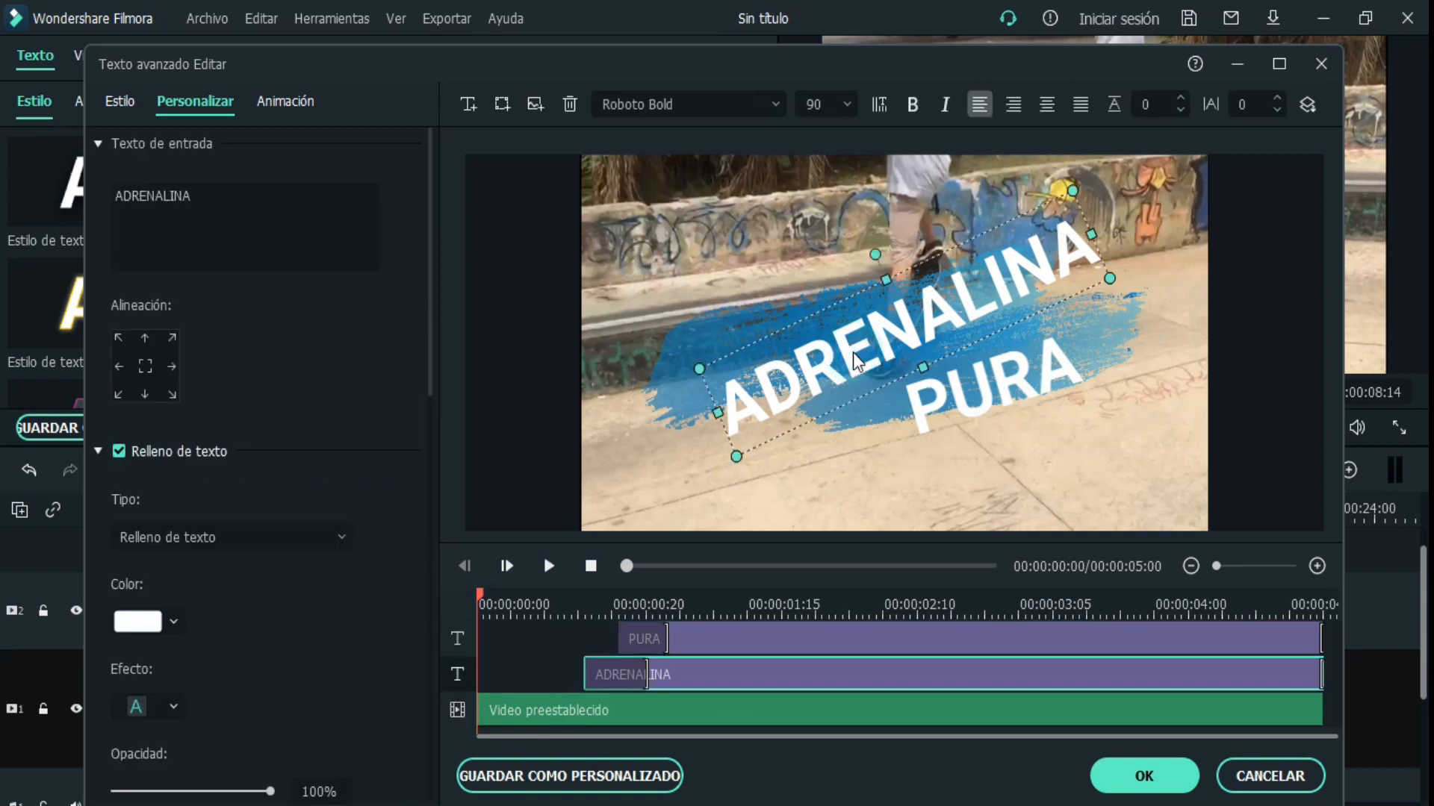
left_click(121, 110)
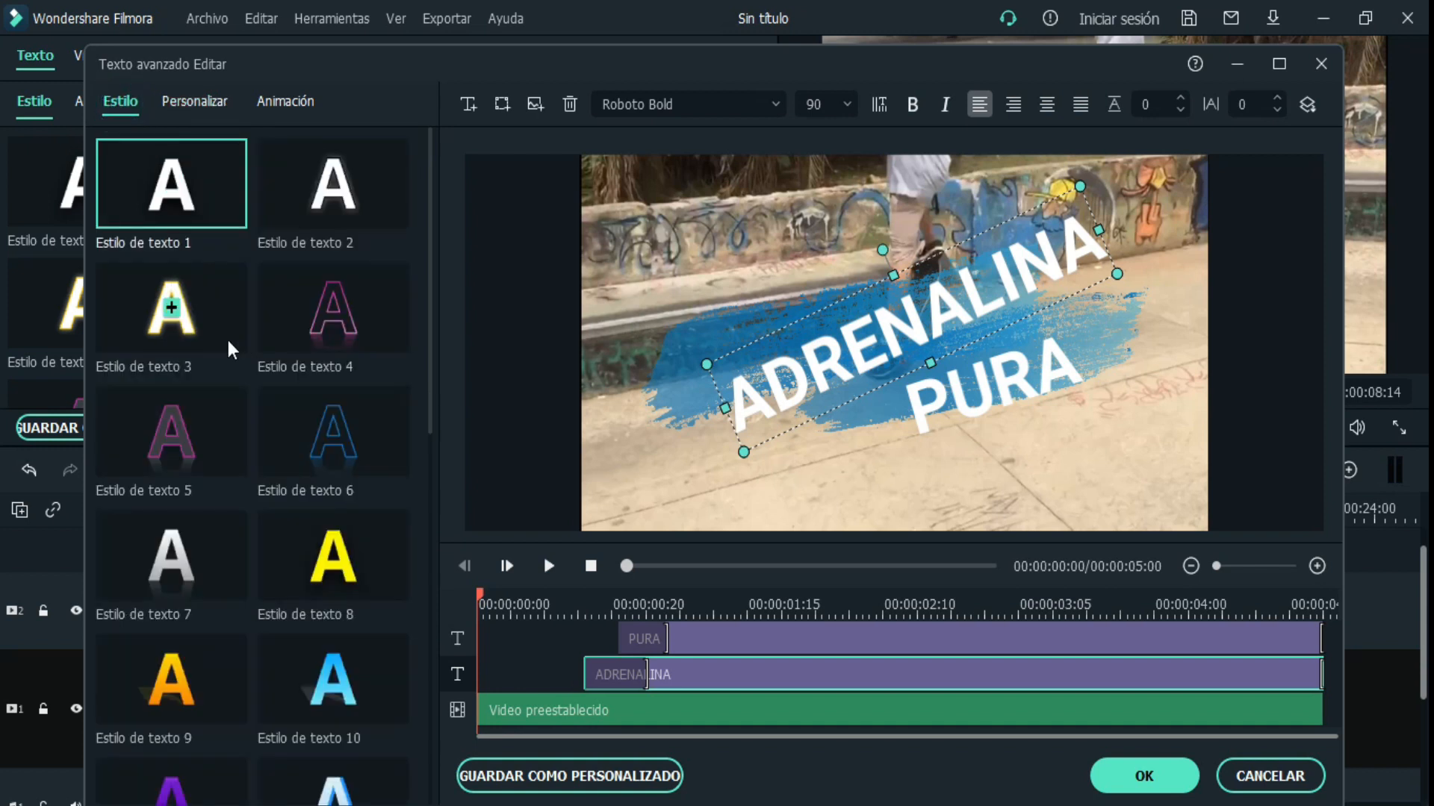
left_click(196, 339)
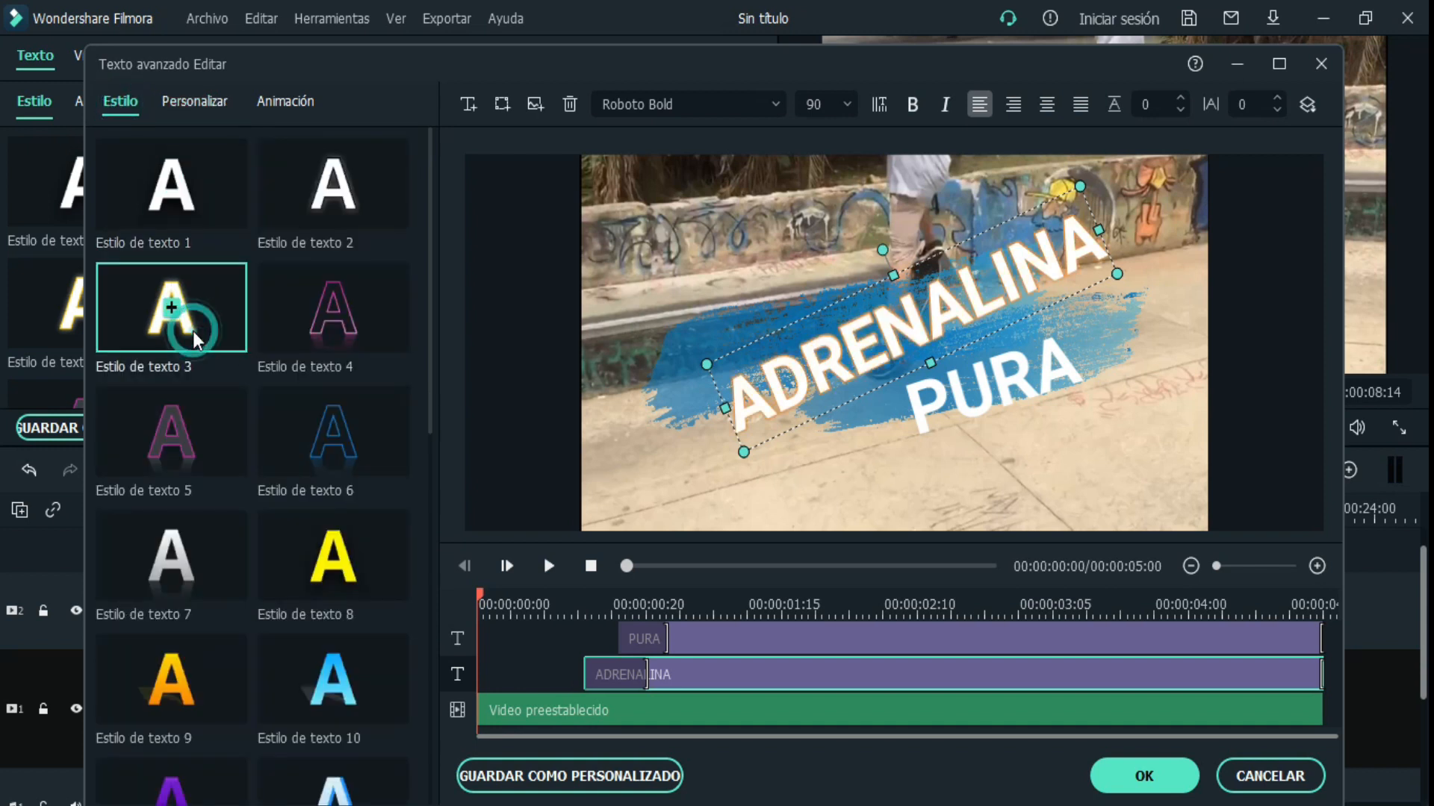
left_click(331, 427)
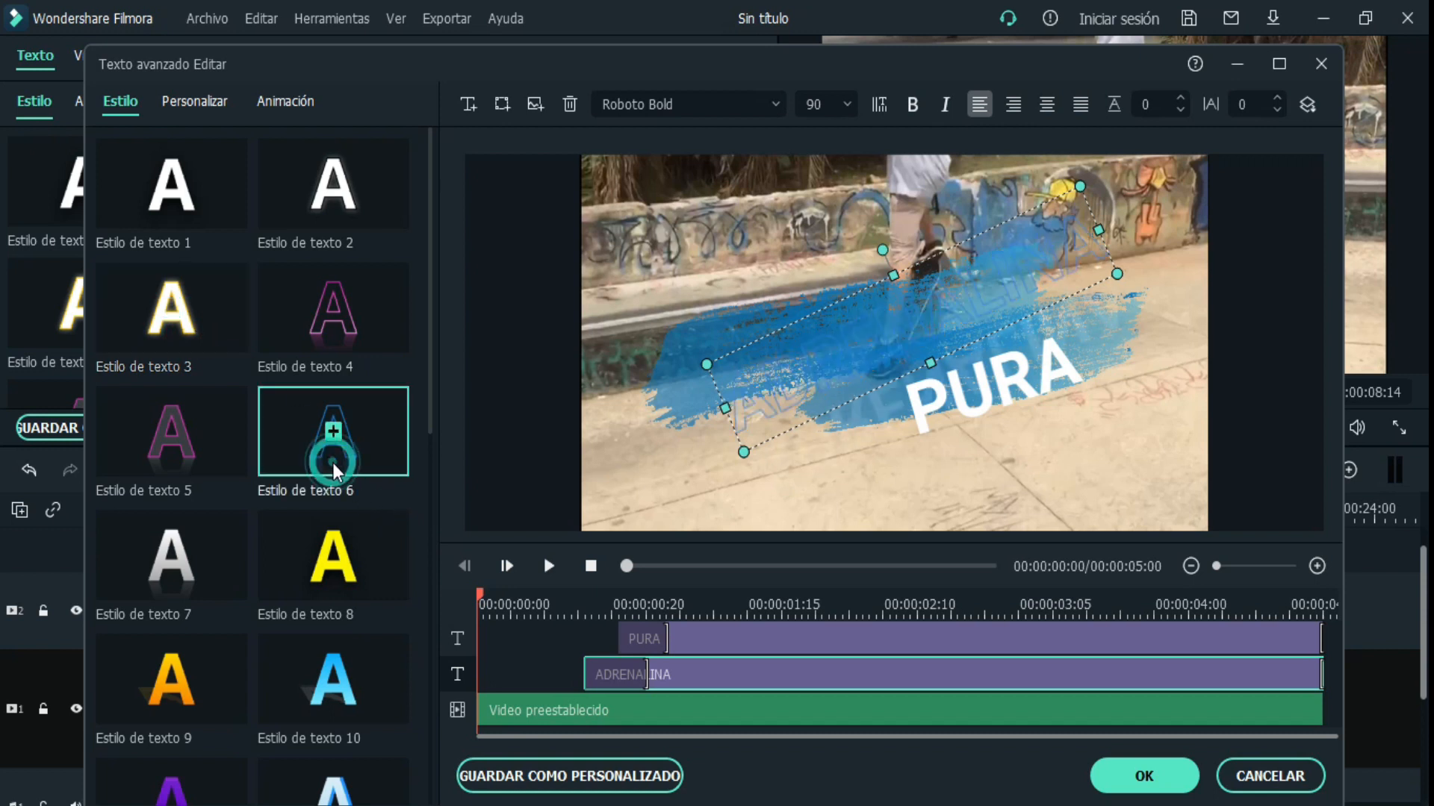
left_click(299, 581)
left_click(206, 692)
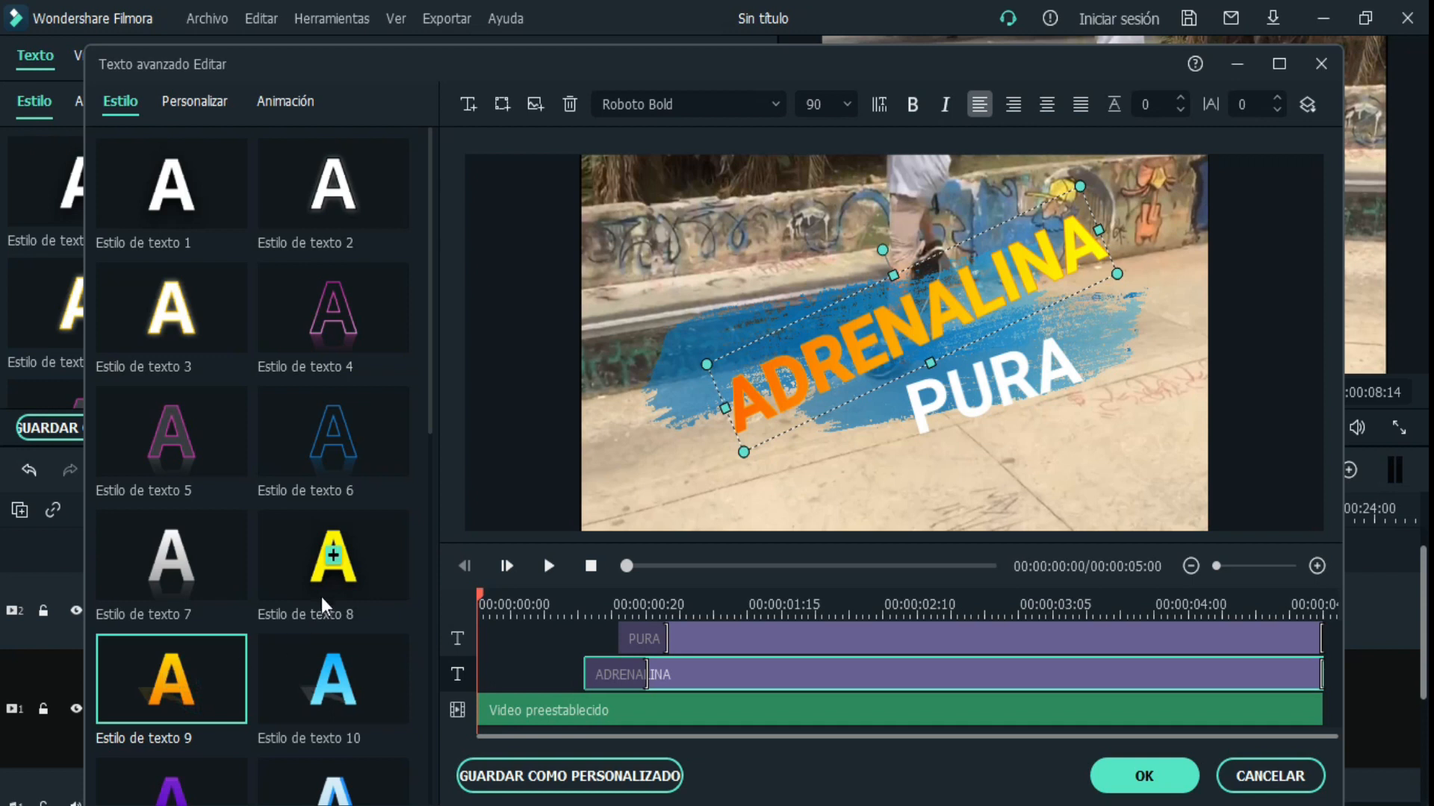
scroll(324, 581, "down", 8)
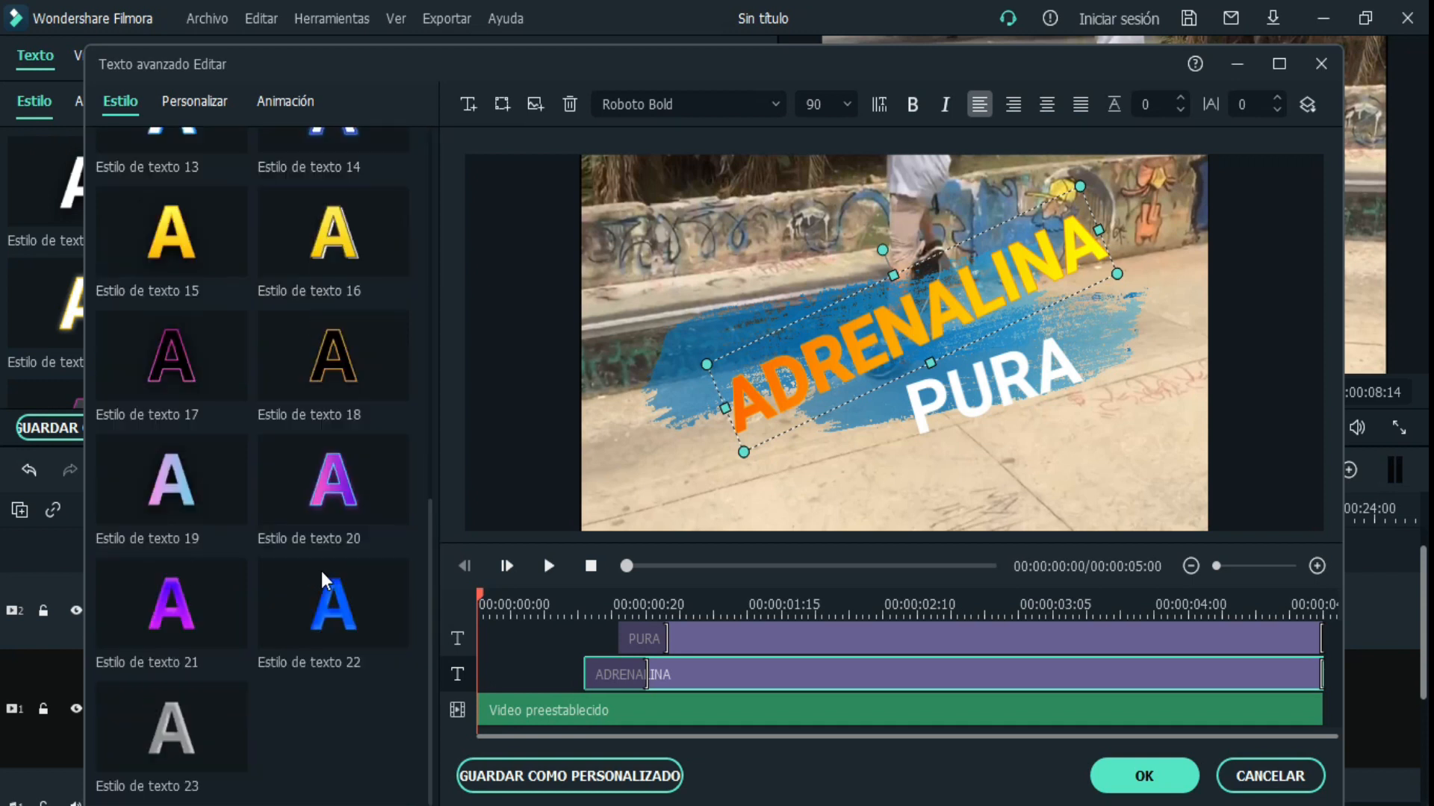
- Change the text shadow color of ADRENALINA to black in its custom settings
left_click(206, 109)
scroll(288, 444, "down", 8)
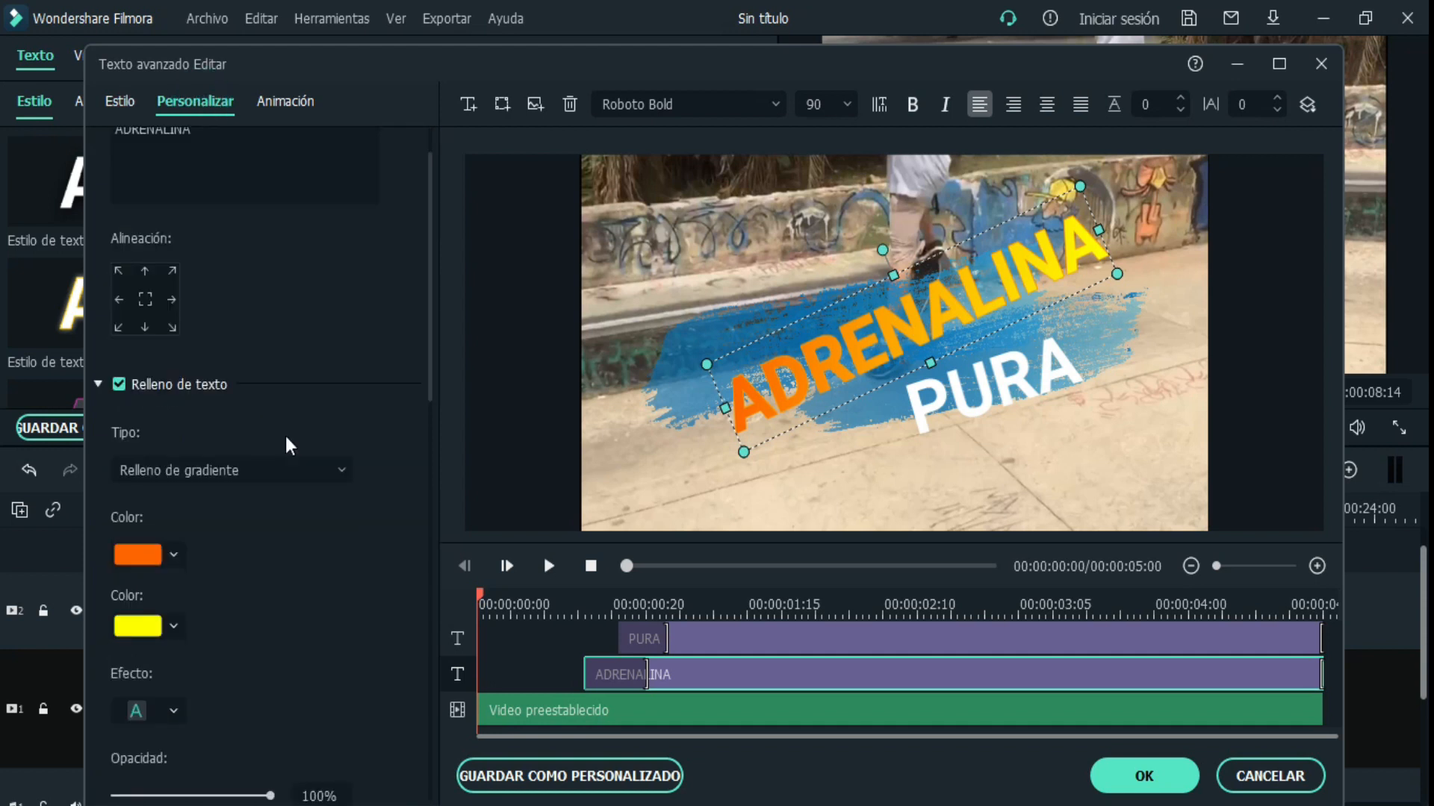
scroll(288, 461, "down", 8)
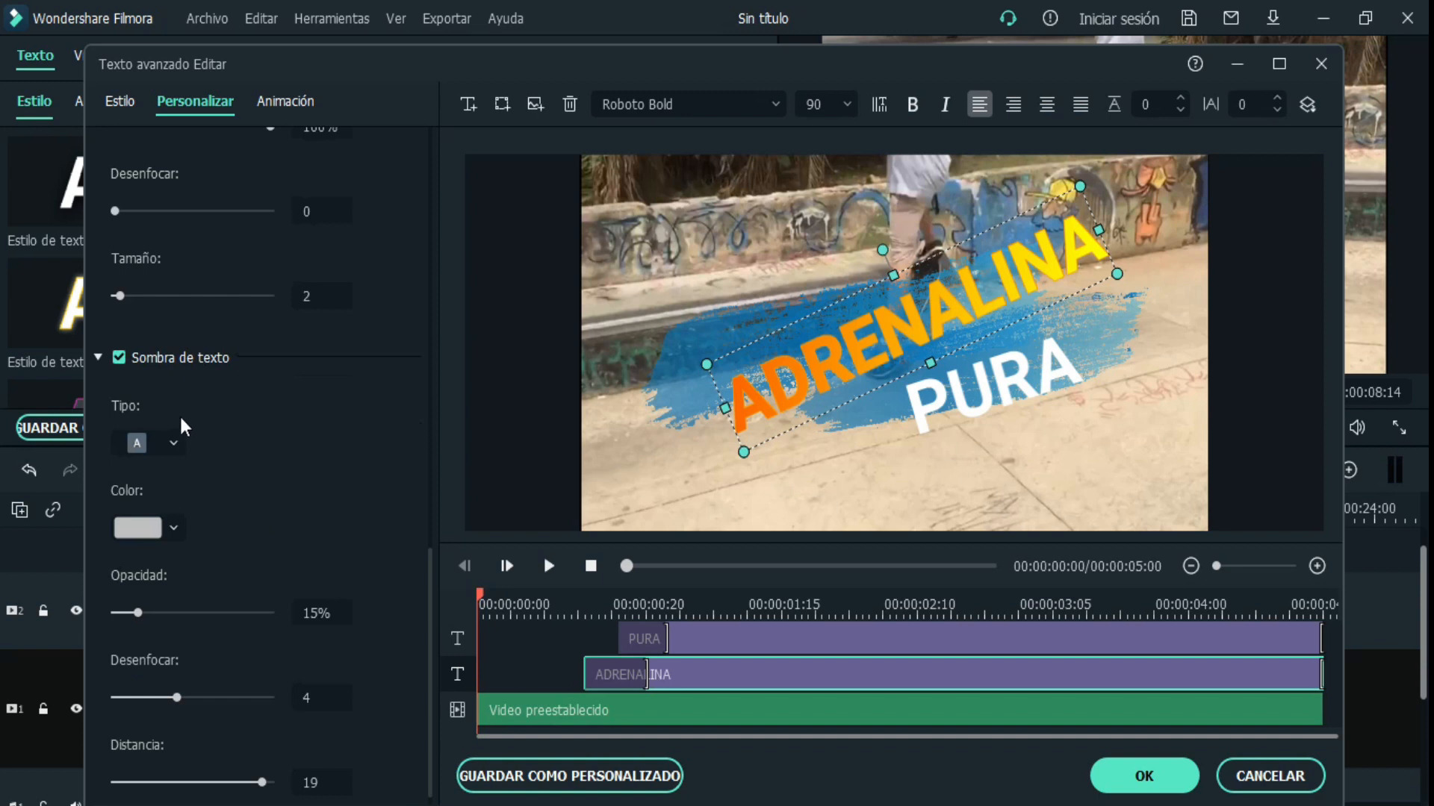
left_click(162, 536)
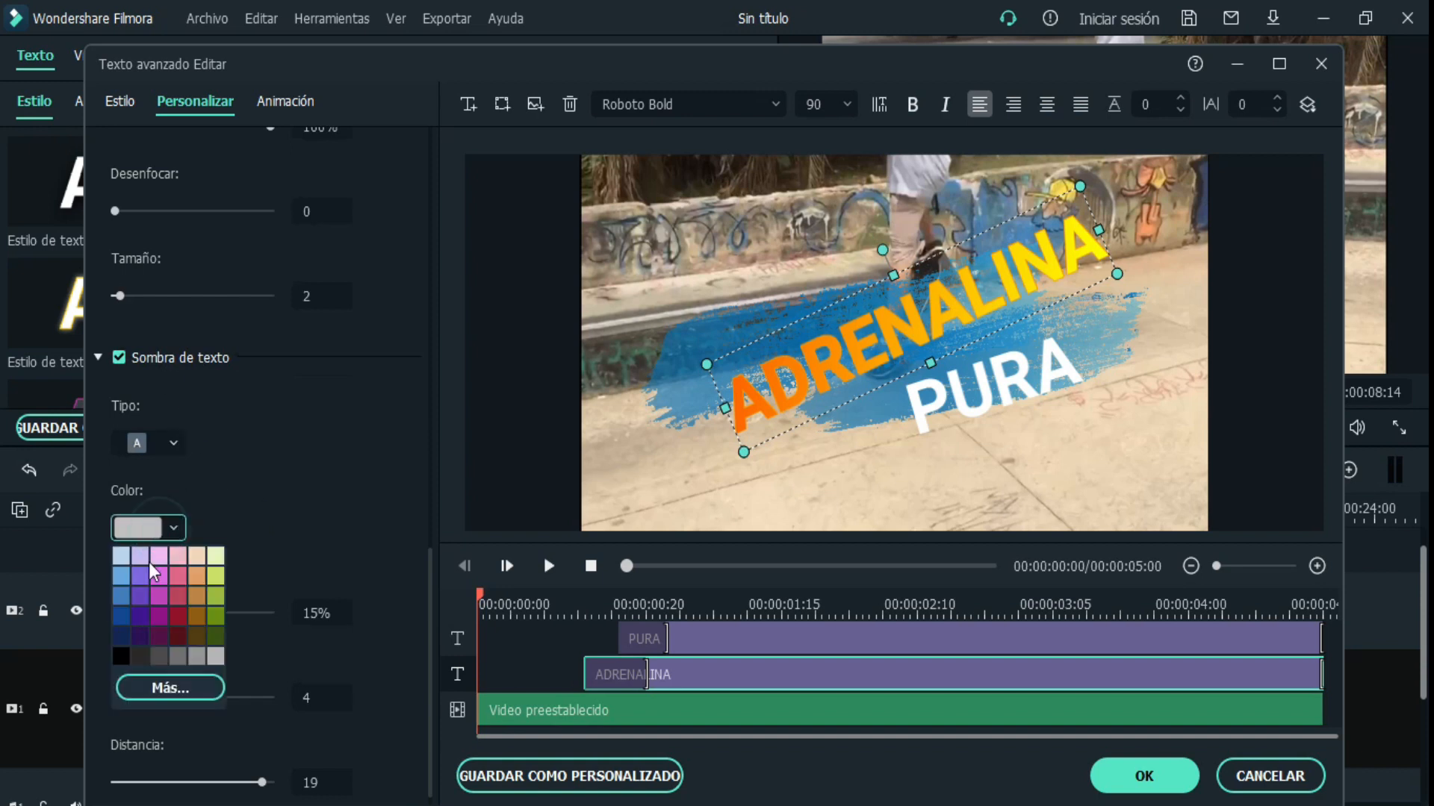
left_click(119, 662)
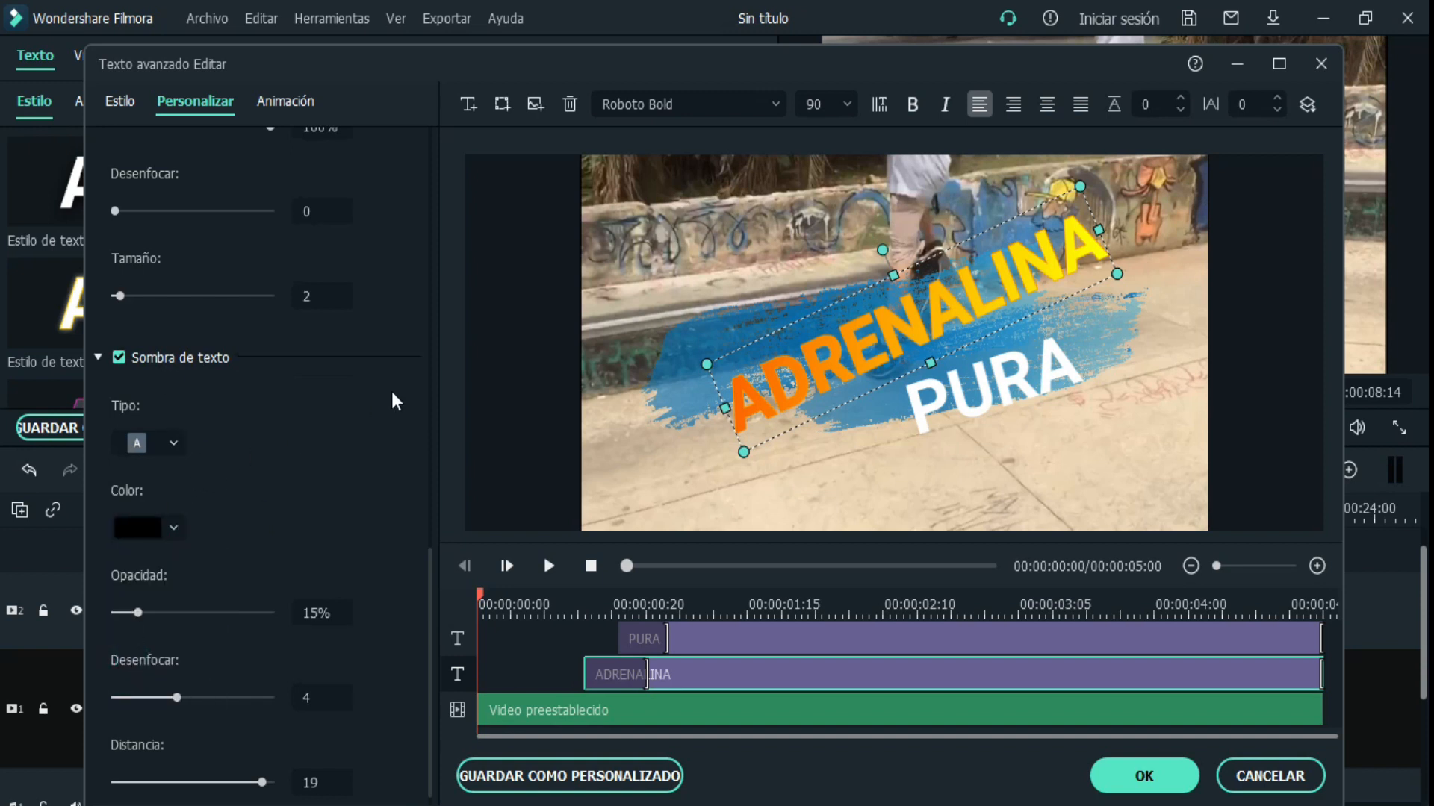
- Change the first gradient fill color of ADRENALINA from orange to dark red, leaving yellow as the second color
scroll(284, 446, "up", 15)
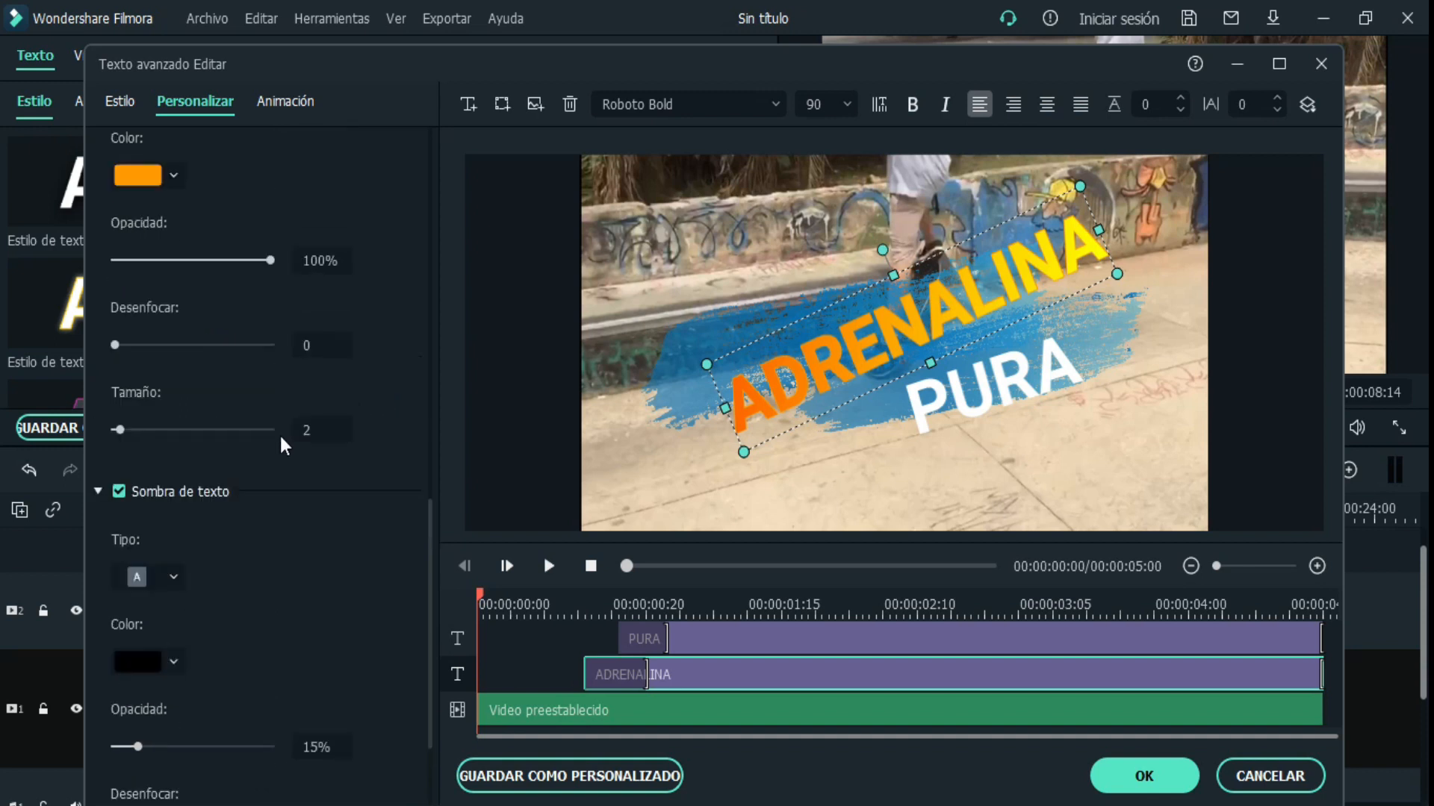
scroll(269, 447, "up", 2)
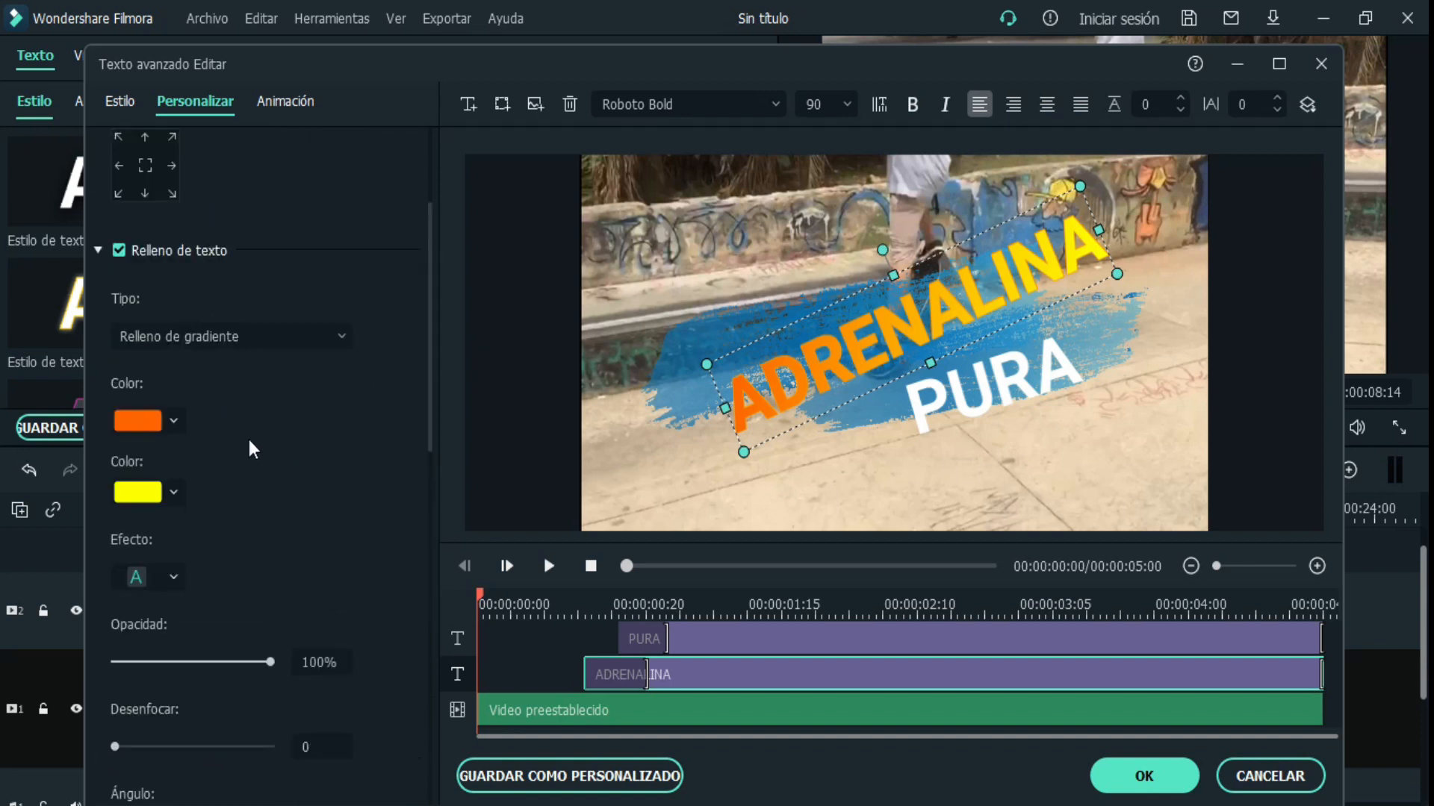
left_click(150, 420)
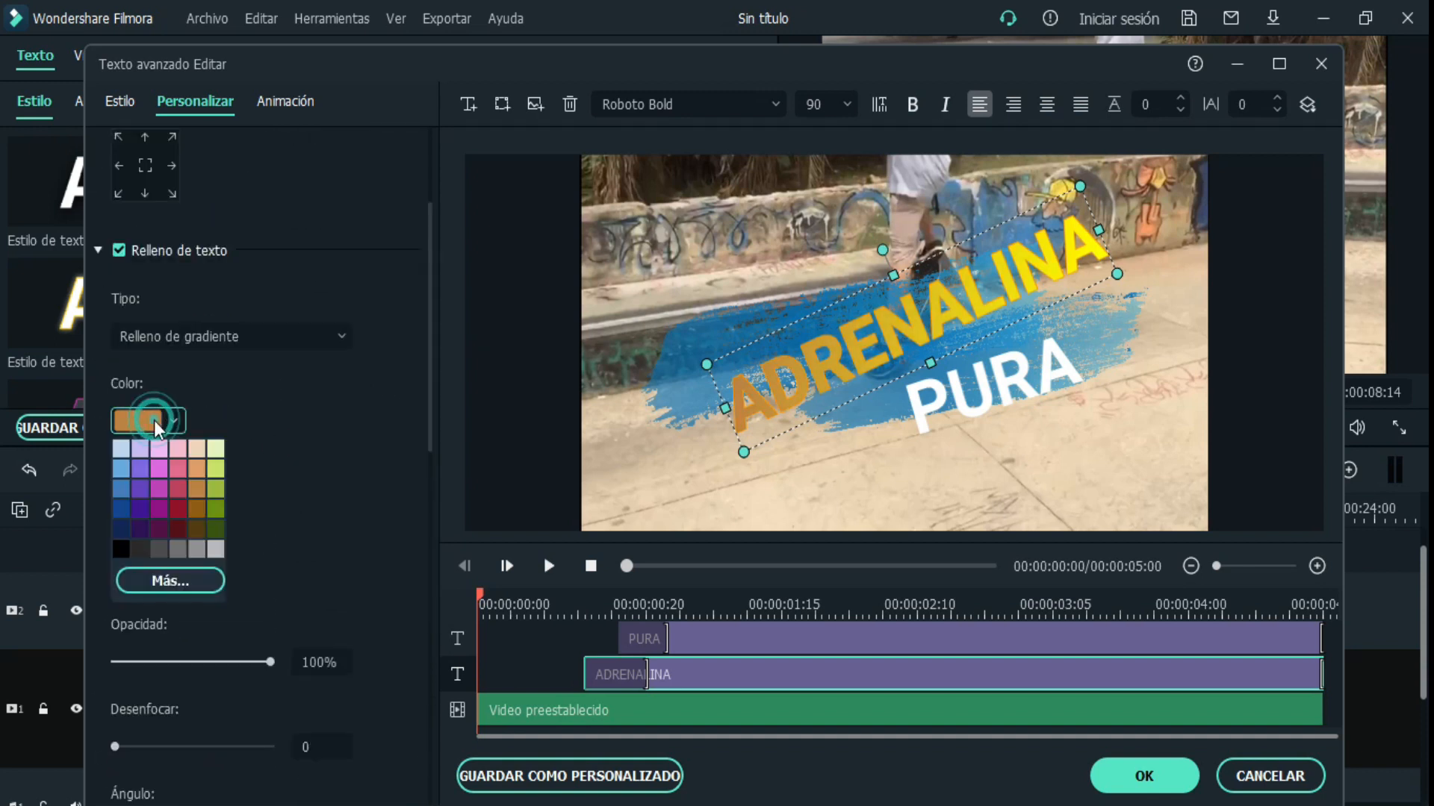
left_click(178, 510)
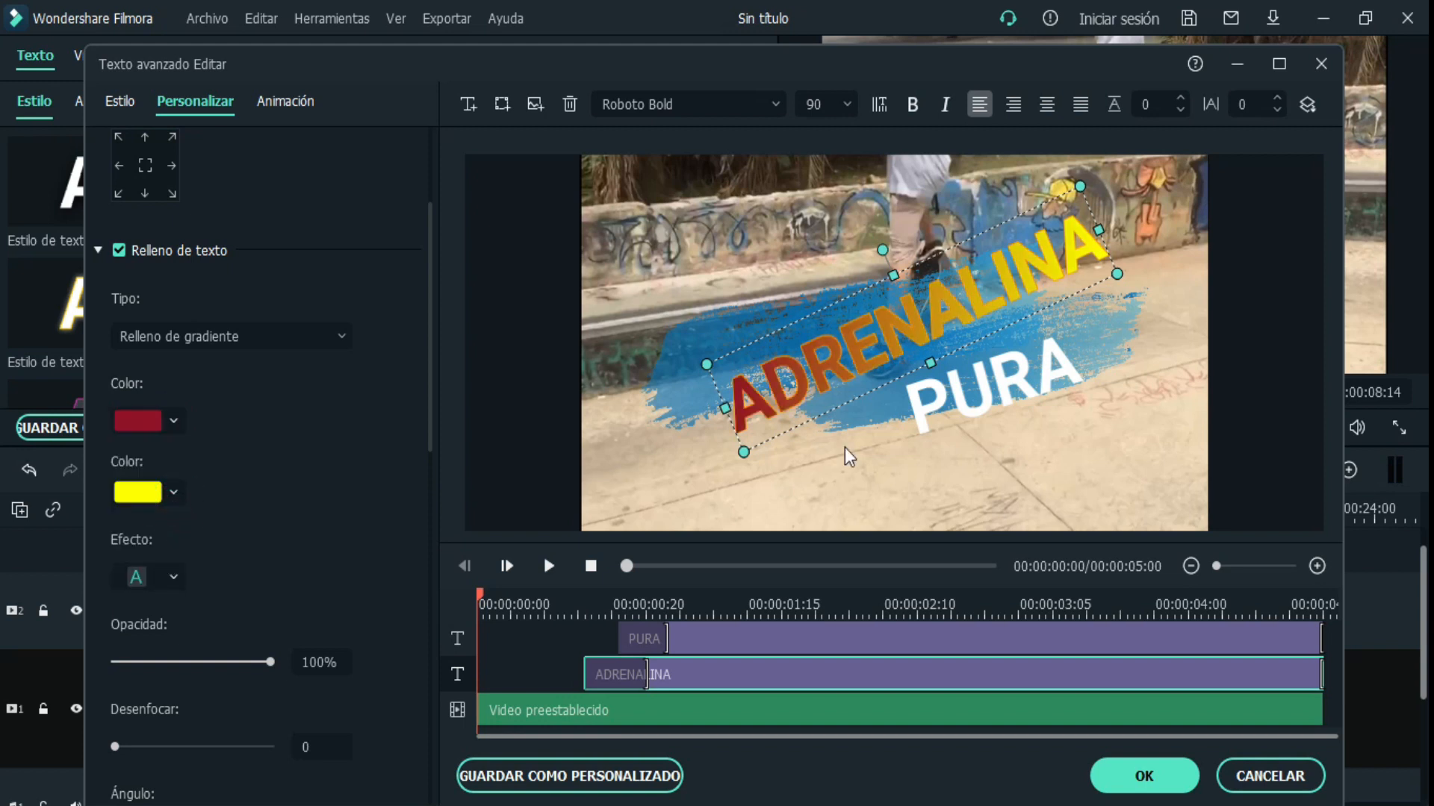
- Enable the text border on PURA and set its border color to black
left_click(989, 387)
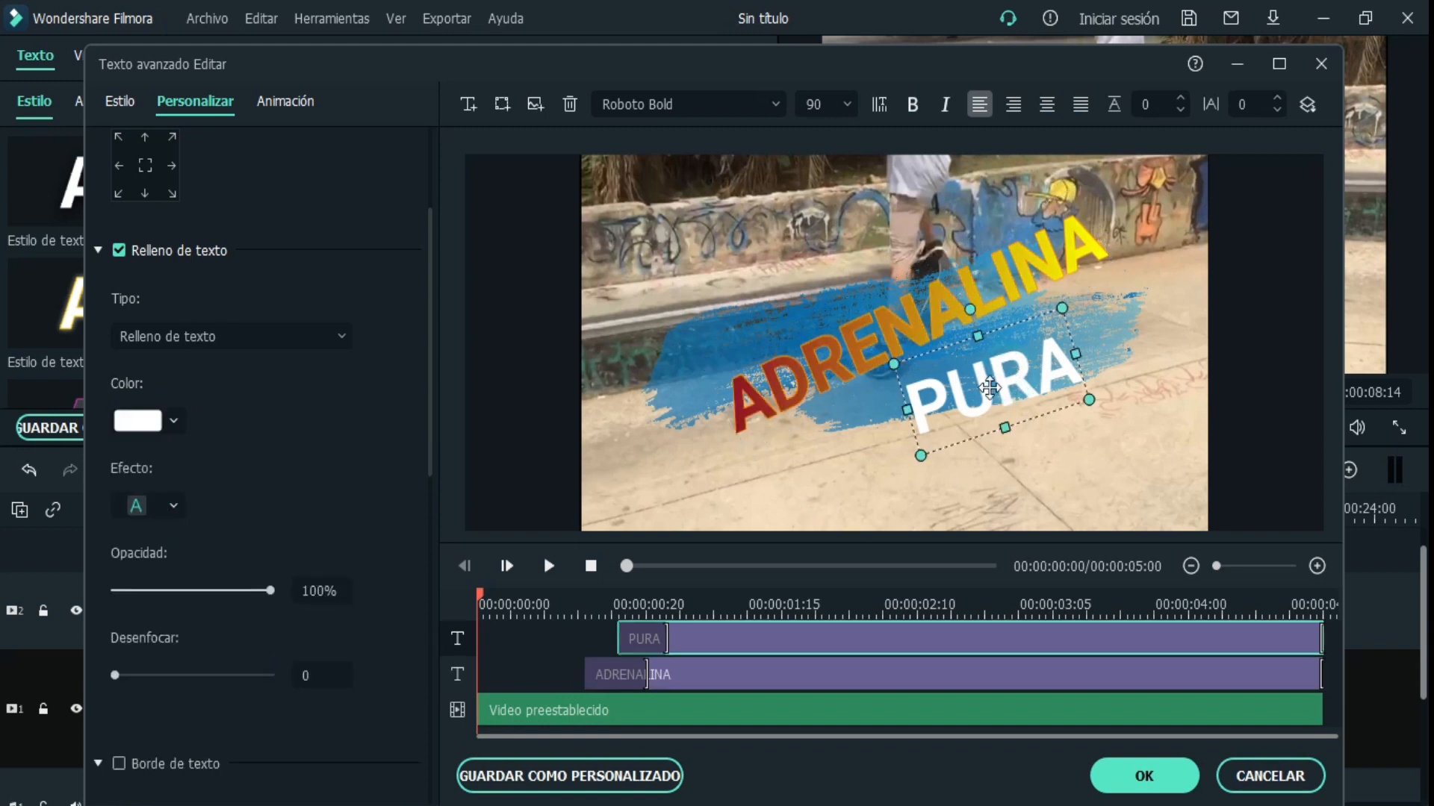
scroll(239, 538, "down", 3)
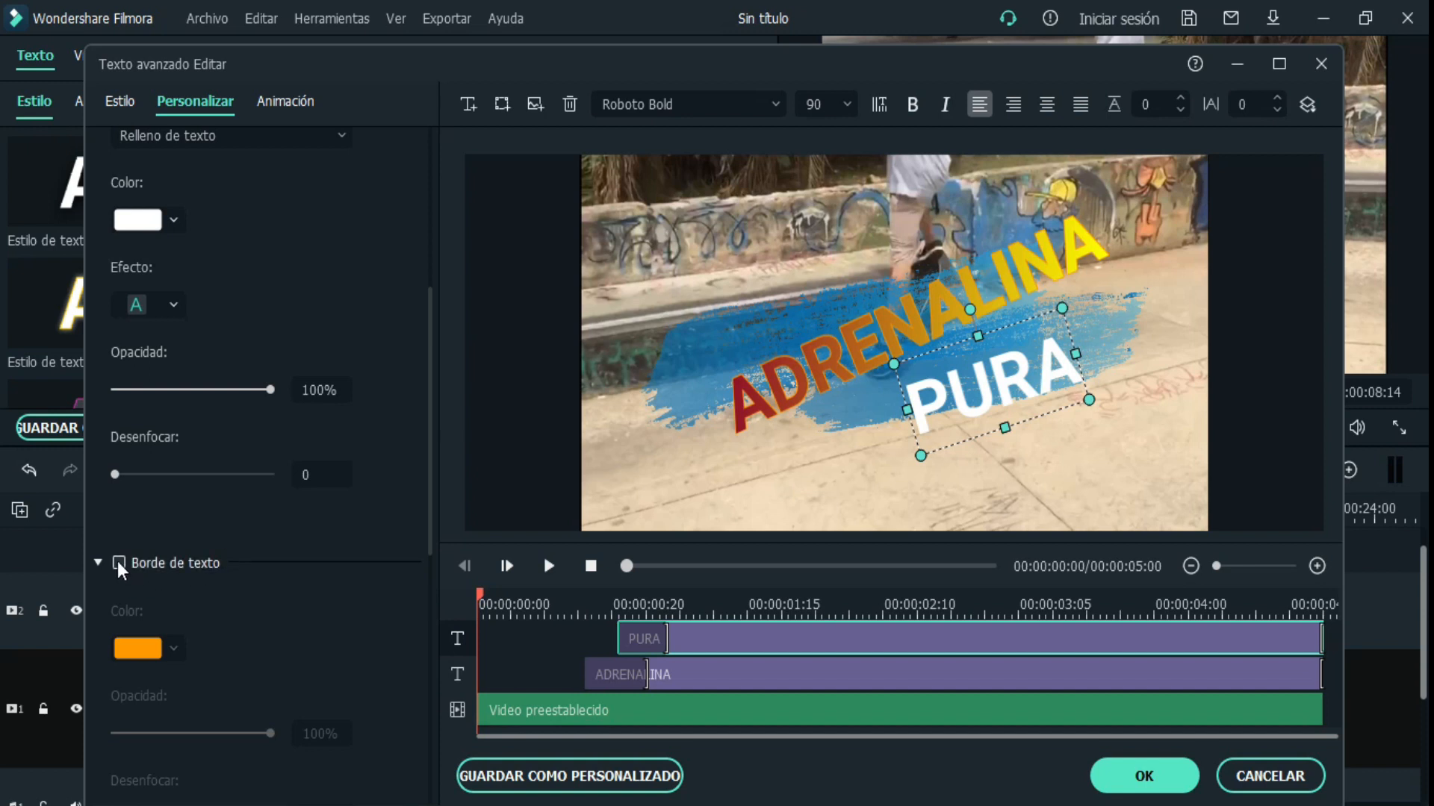
scroll(239, 590, "down", 2)
left_click(120, 429)
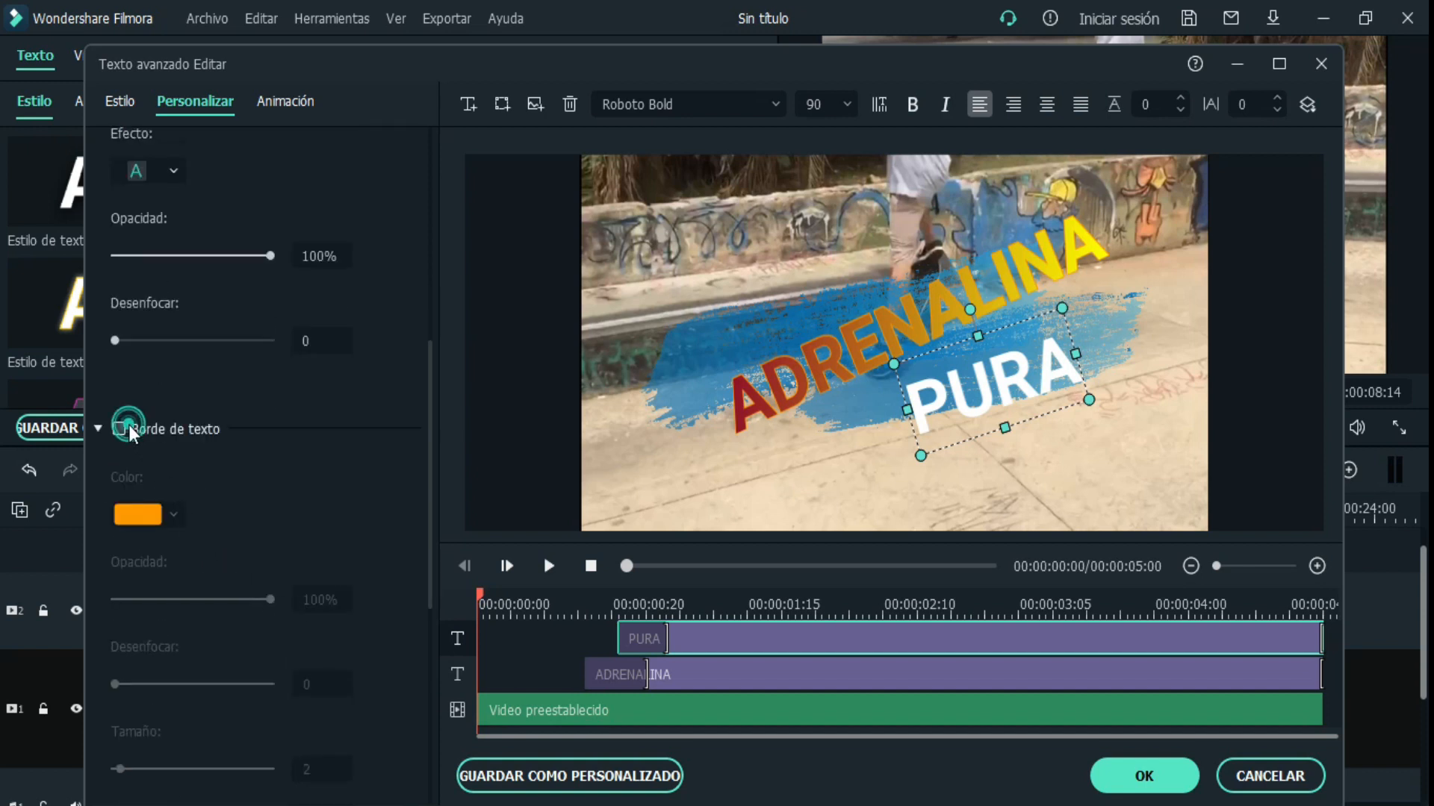
left_click(138, 515)
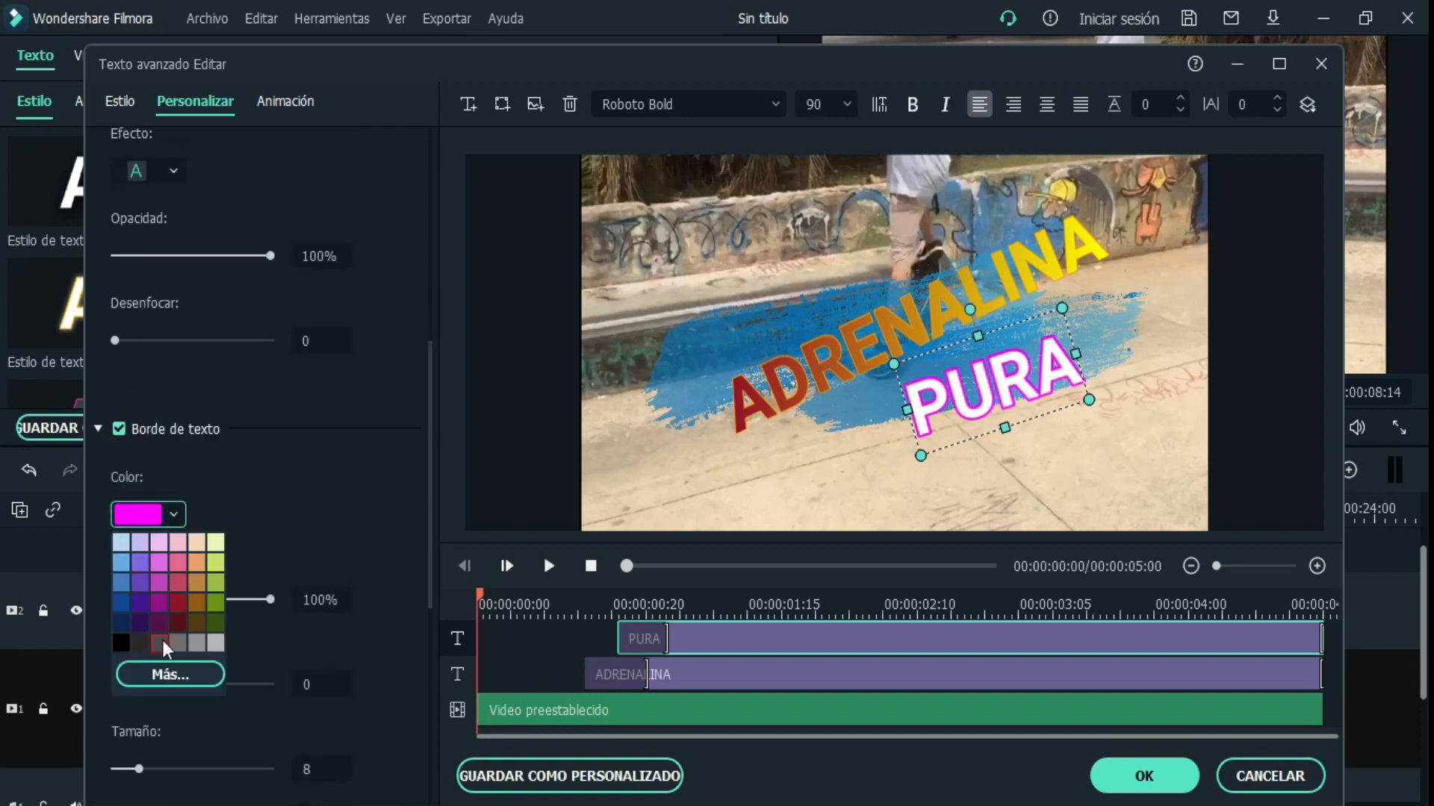
left_click(120, 643)
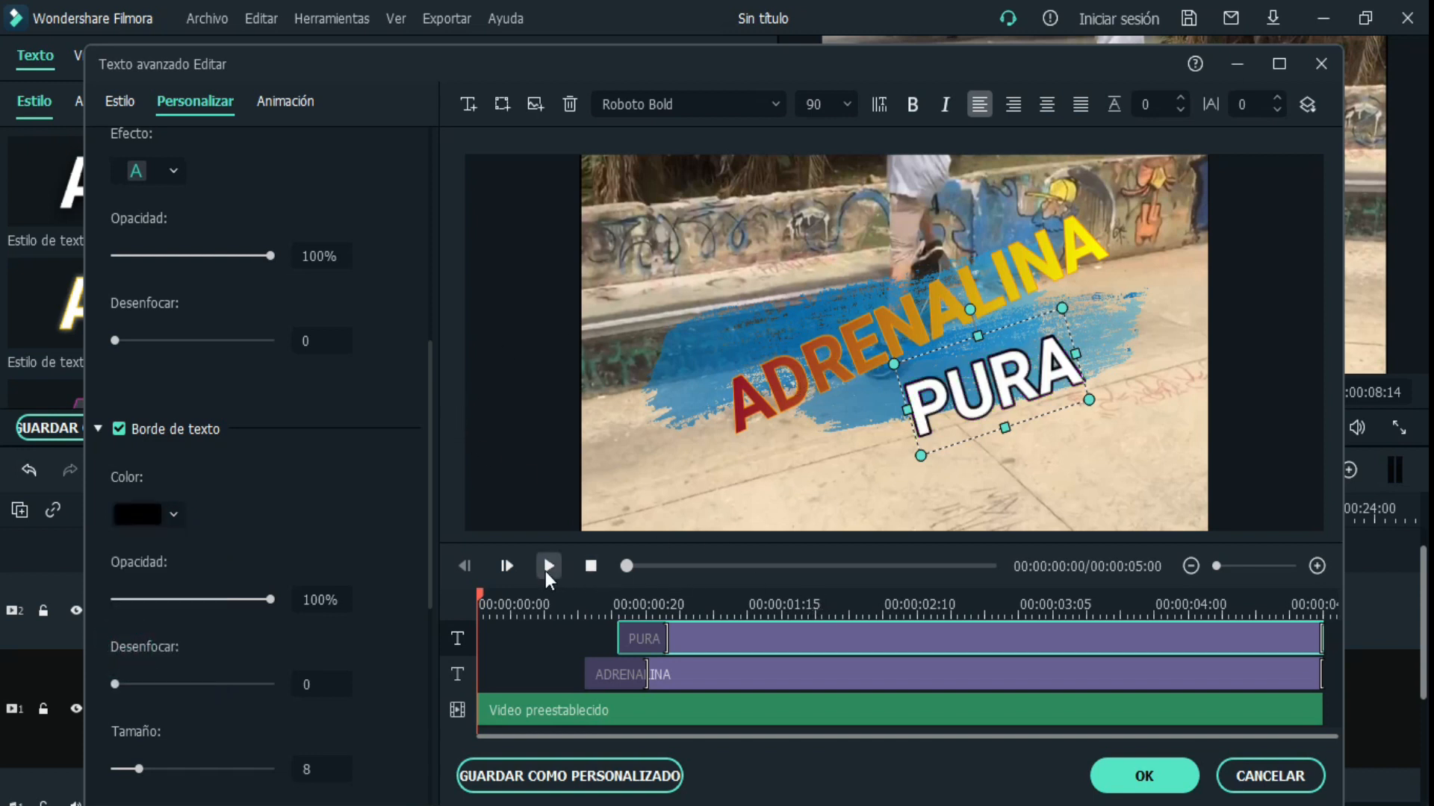
- Preview the styled title, browse its text animations, and leave the advanced text editor keeping the edits
left_click(549, 566)
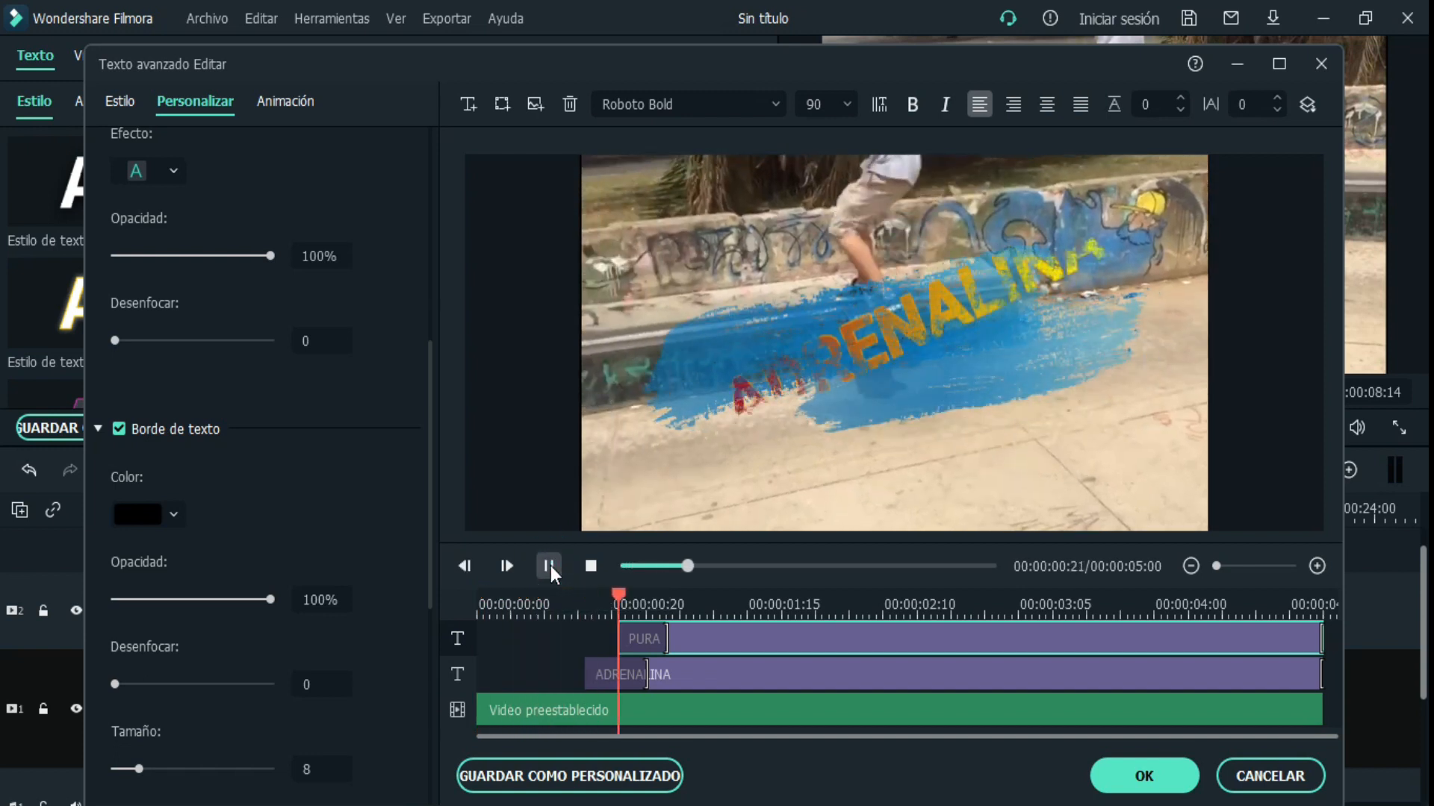
left_click(550, 566)
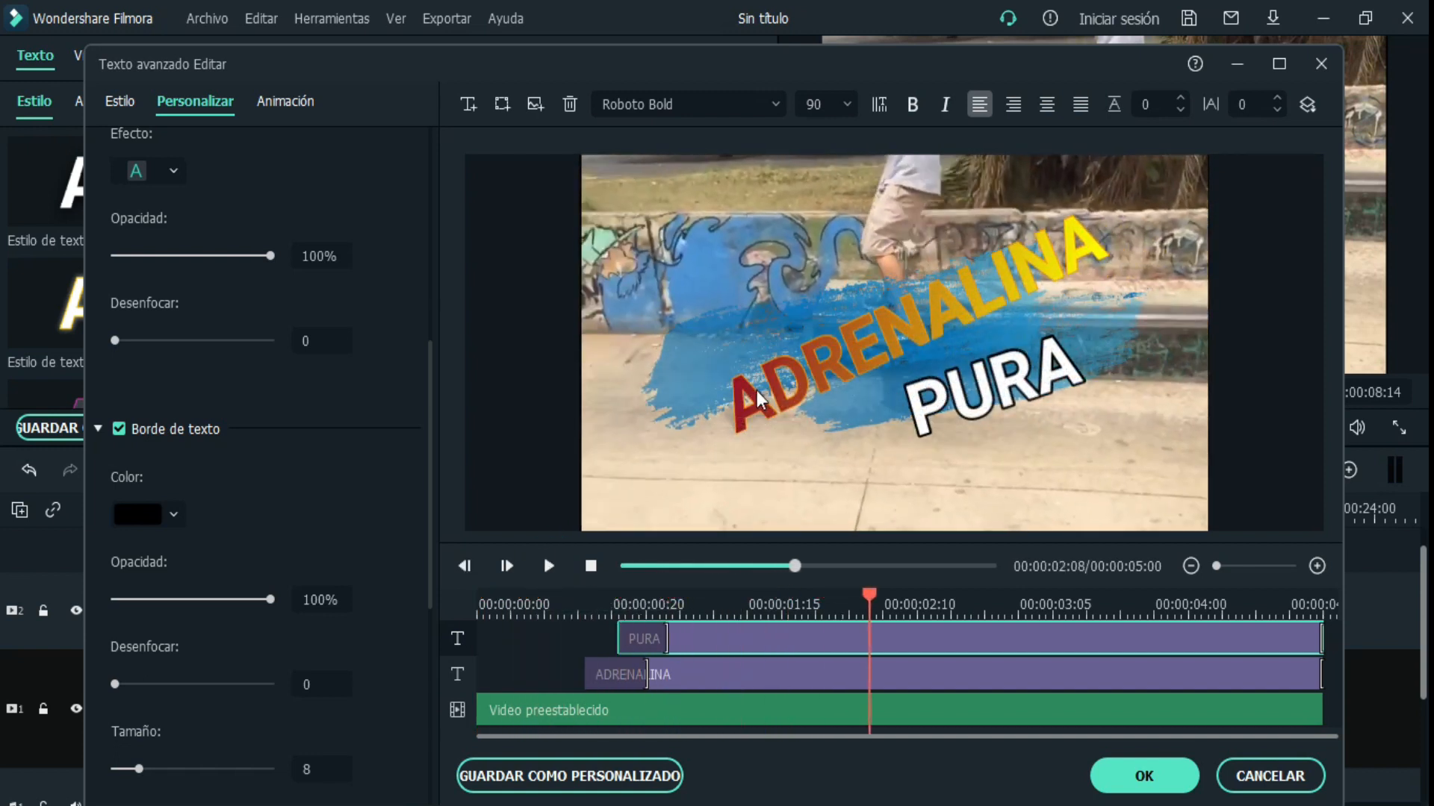
left_click(305, 110)
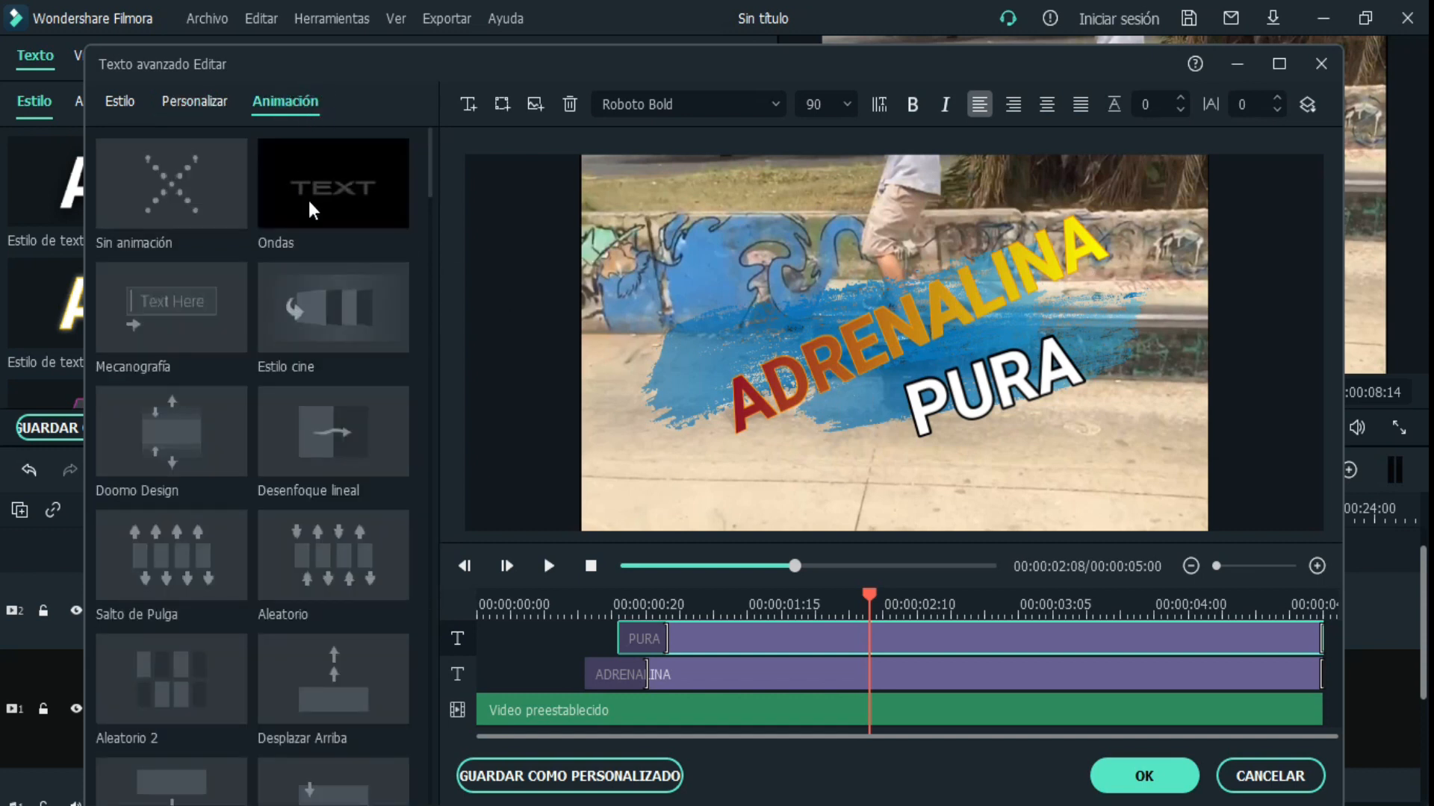
scroll(258, 306, "down", 20)
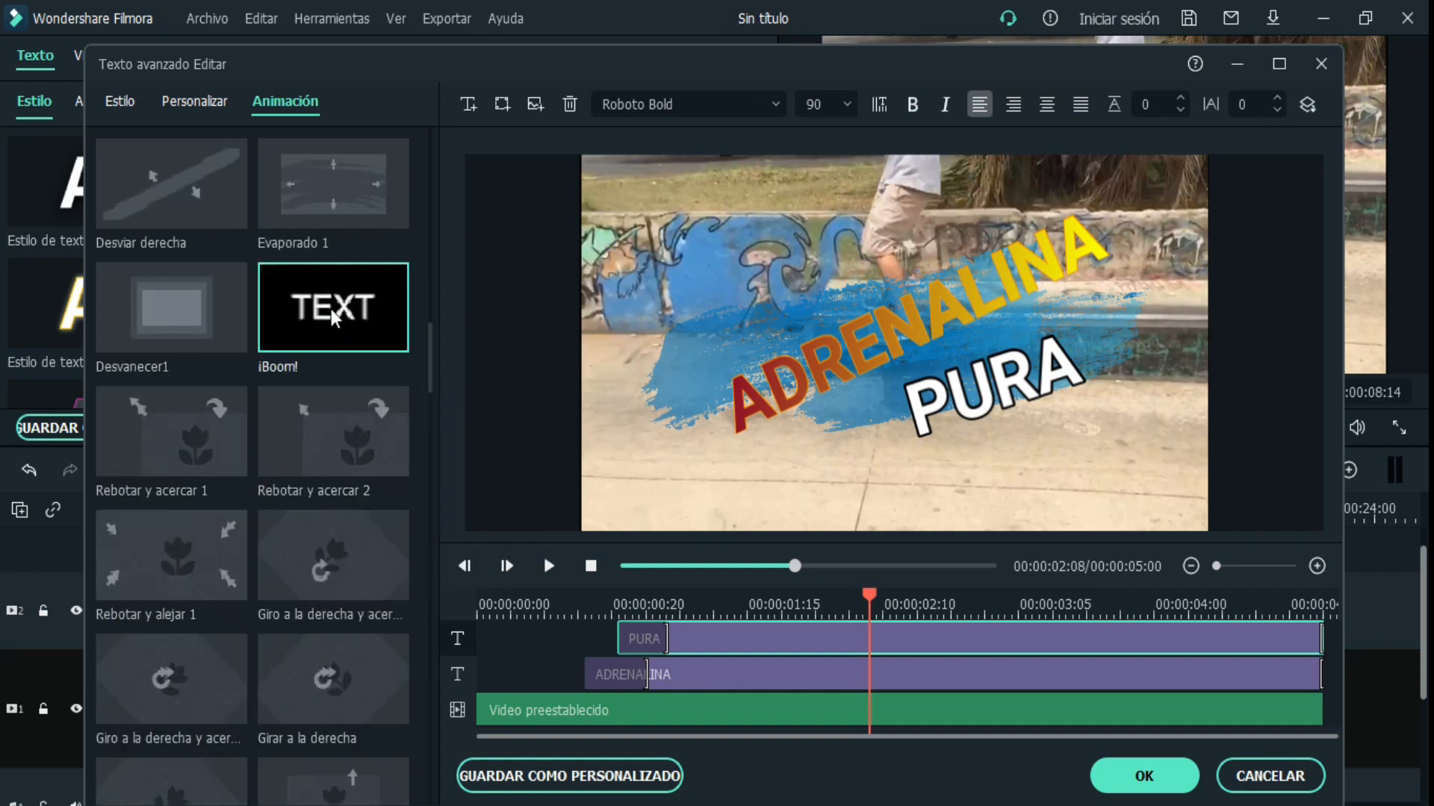
left_click(810, 364)
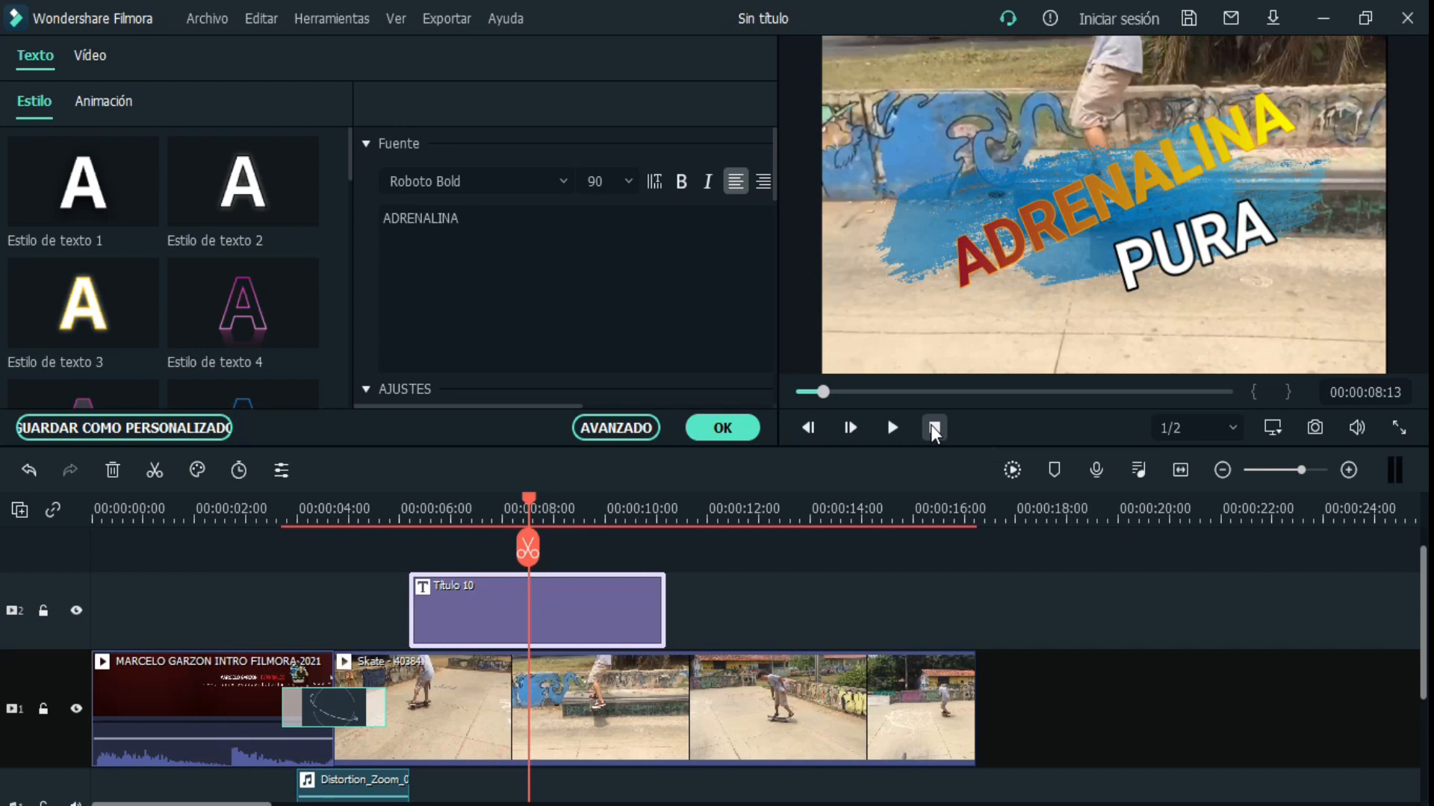
- Play the project from the beginning to past the title, and confirm the title's settings
left_click(933, 427)
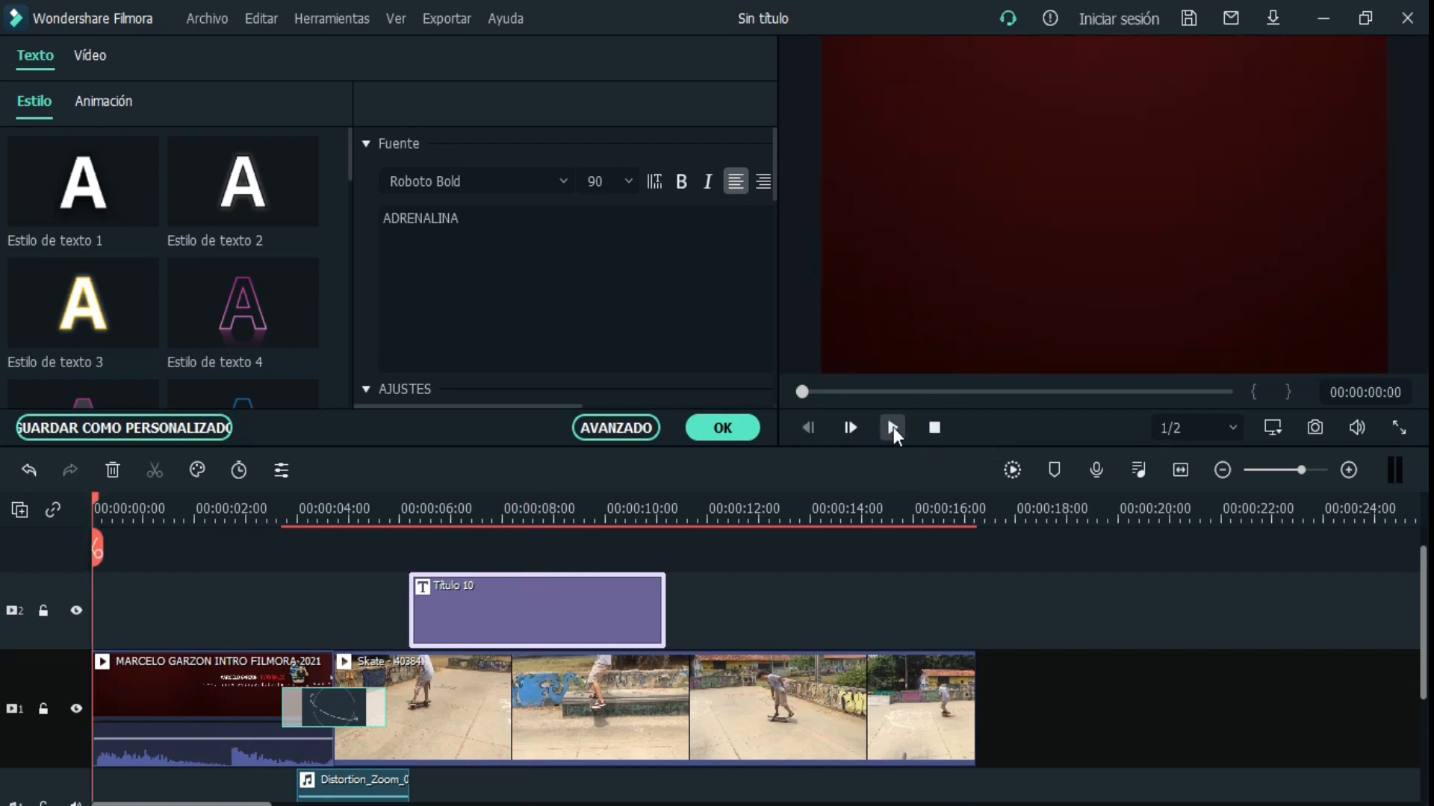
left_click(892, 428)
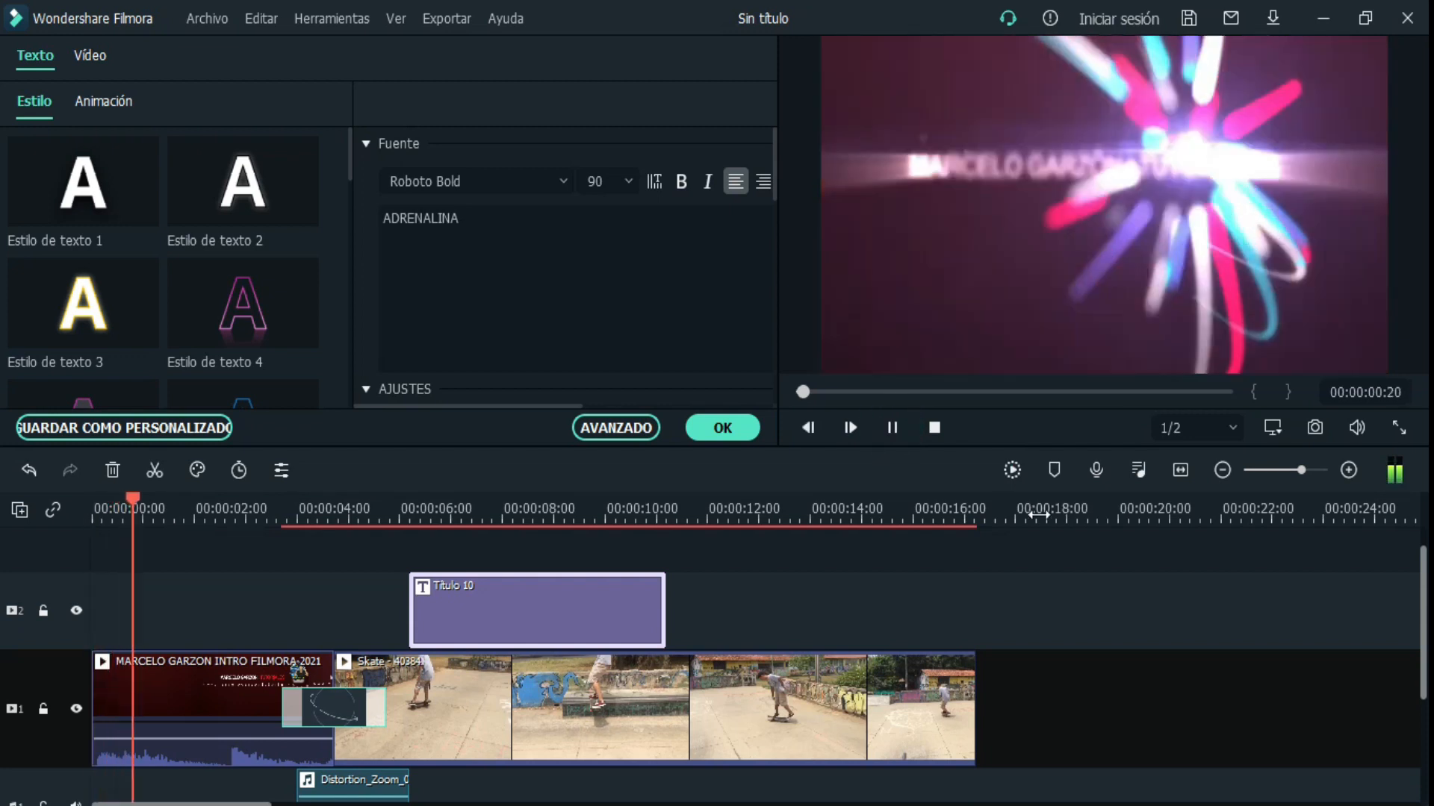
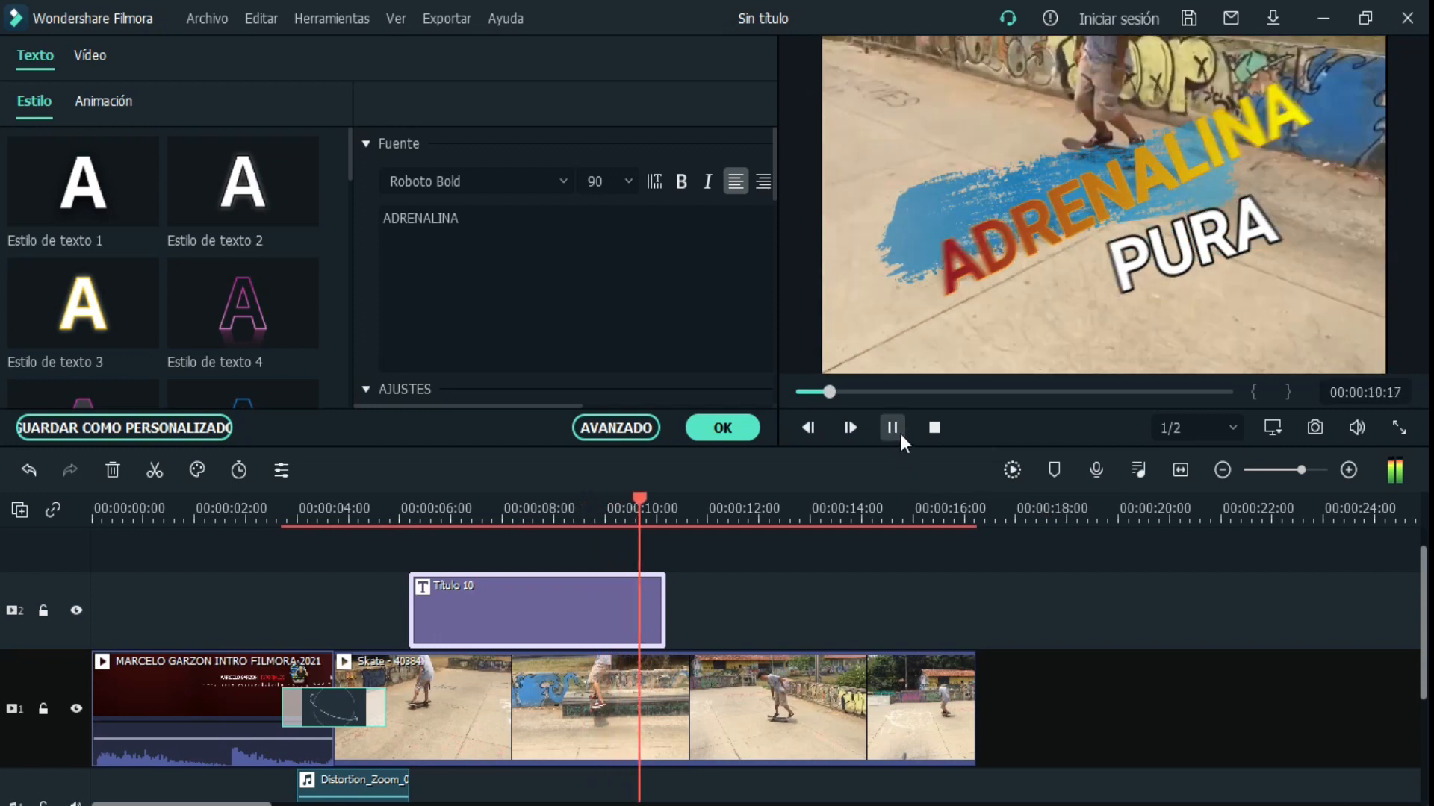
left_click(897, 433)
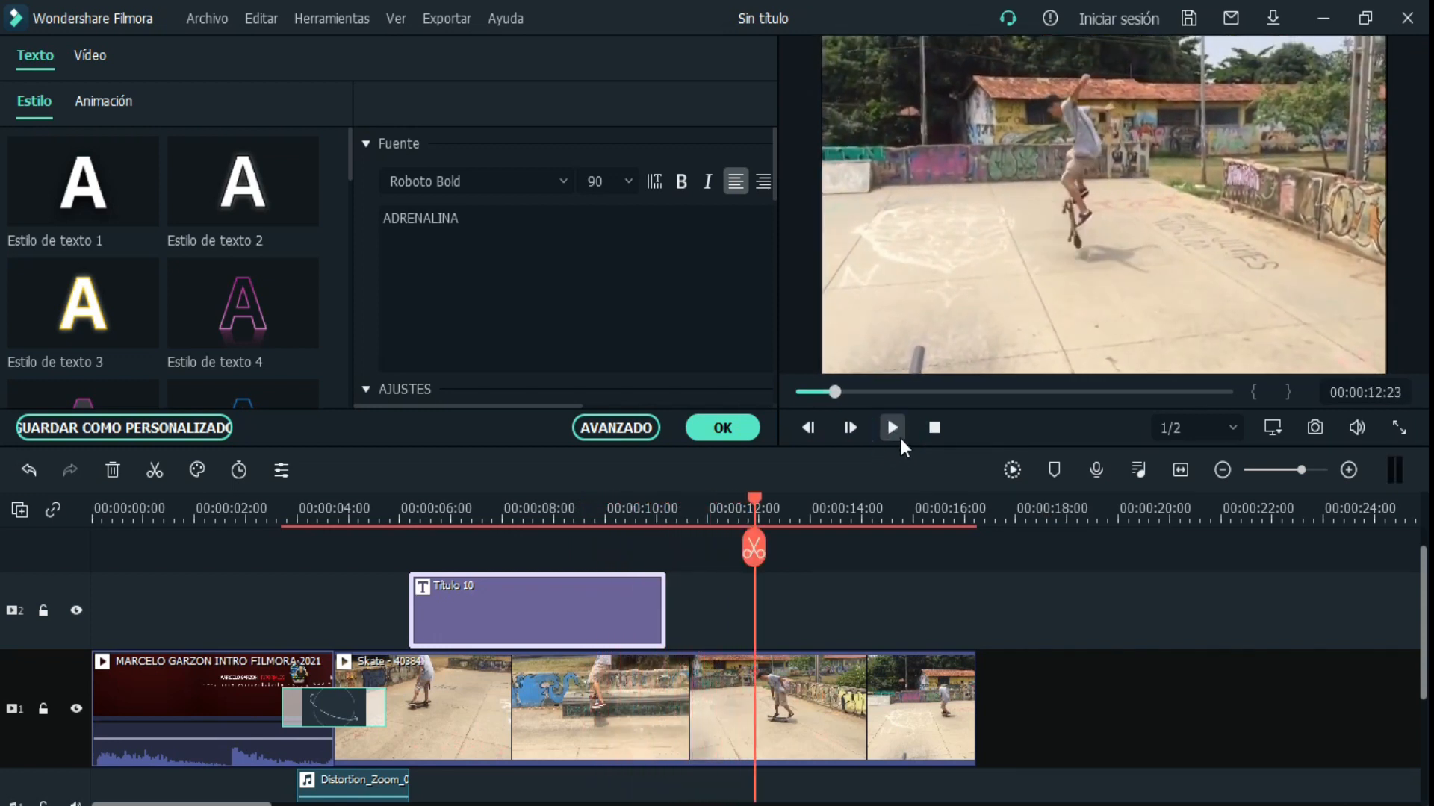
left_click(724, 429)
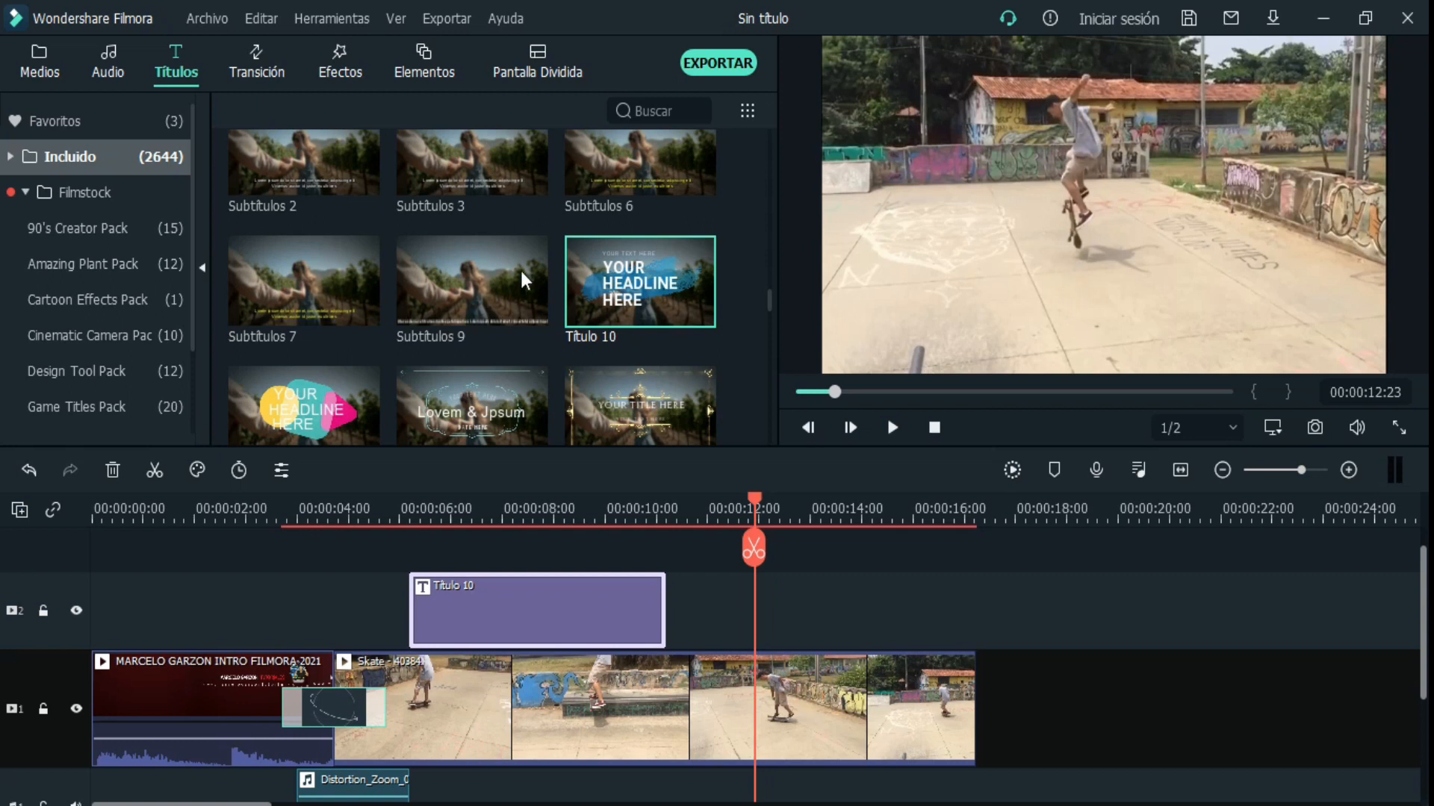
- Try the Extremo effect on the track above the Skate clip, from about 12 to 14 seconds, and play it back
left_click(344, 71)
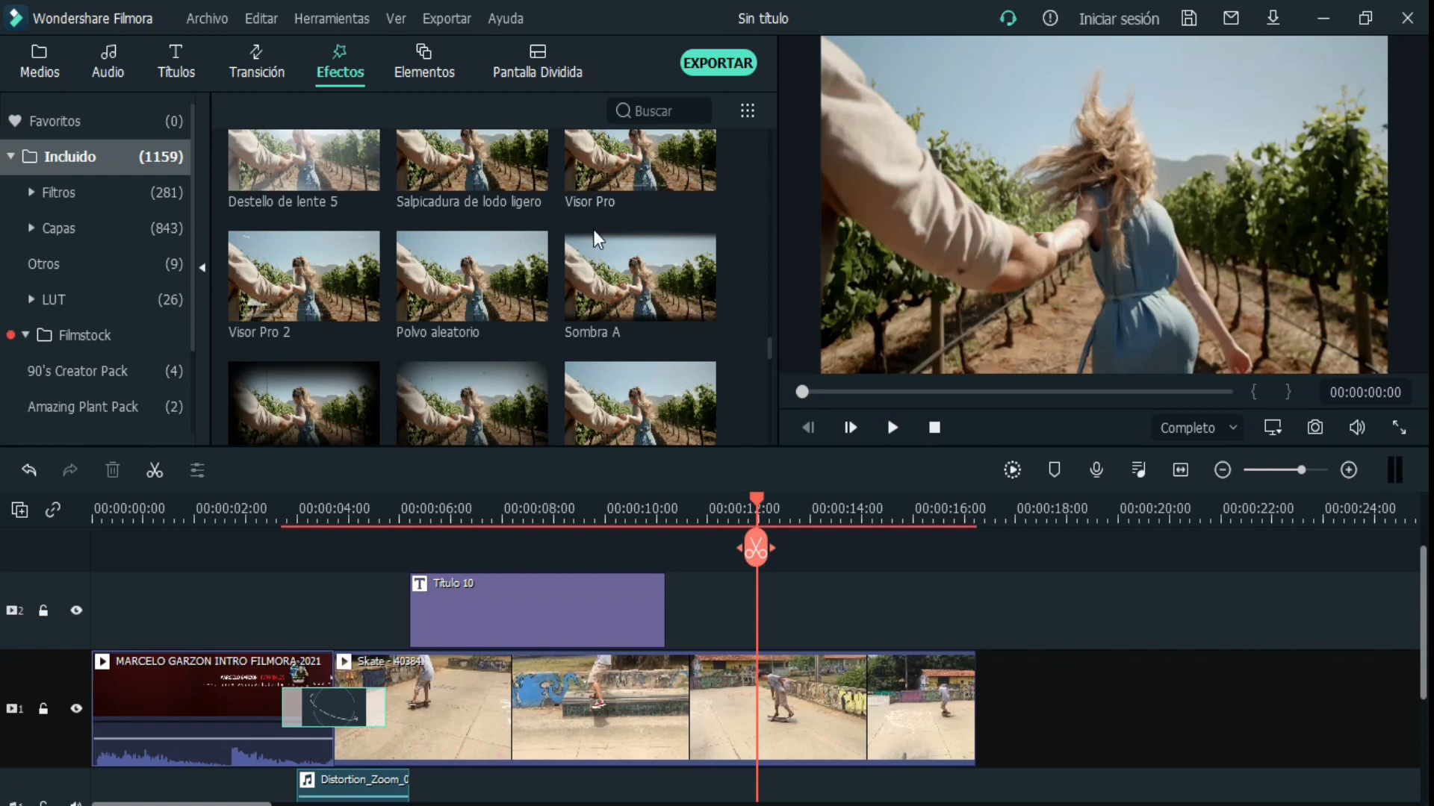
scroll(594, 235, "down", 5)
scroll(597, 263, "down", 3)
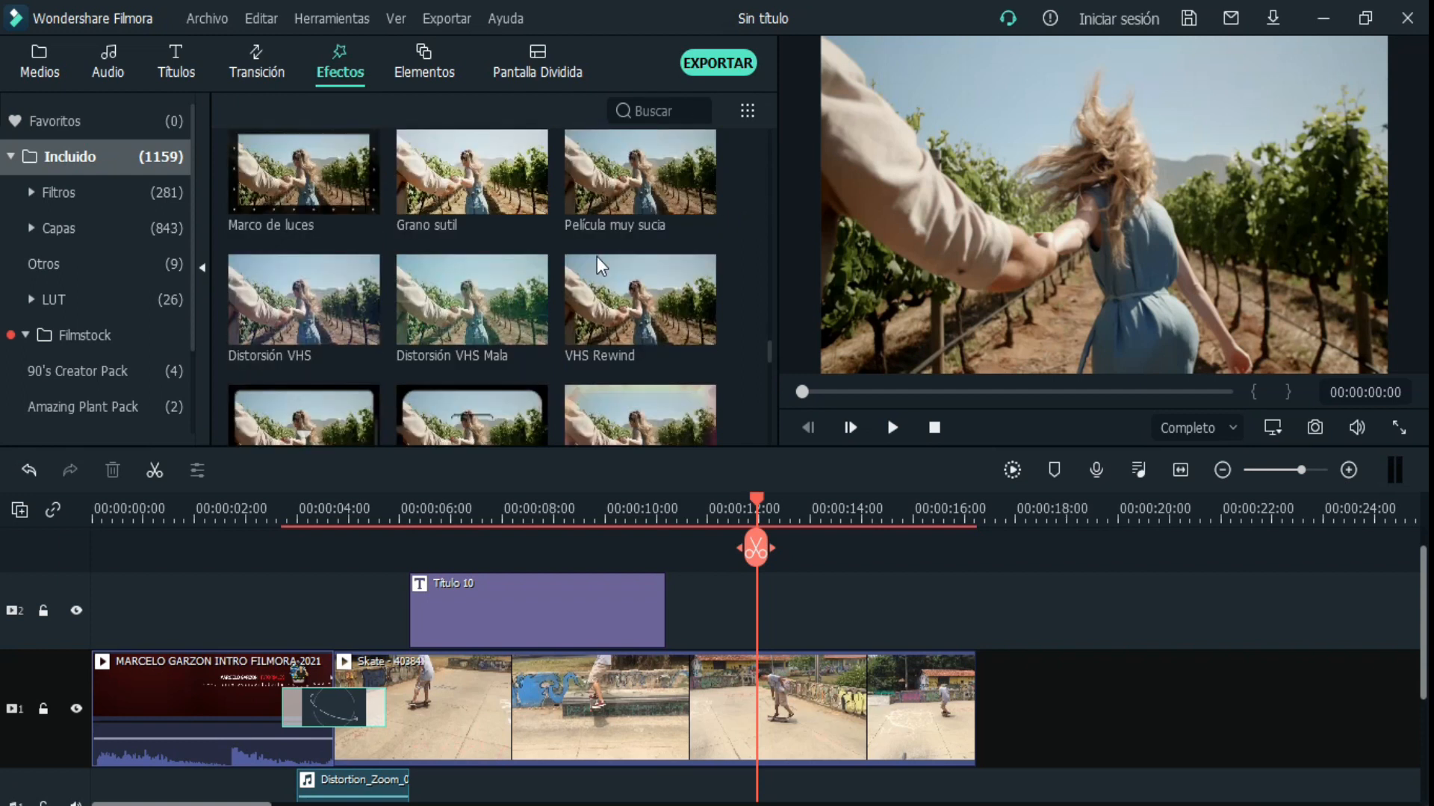
scroll(597, 257, "down", 5)
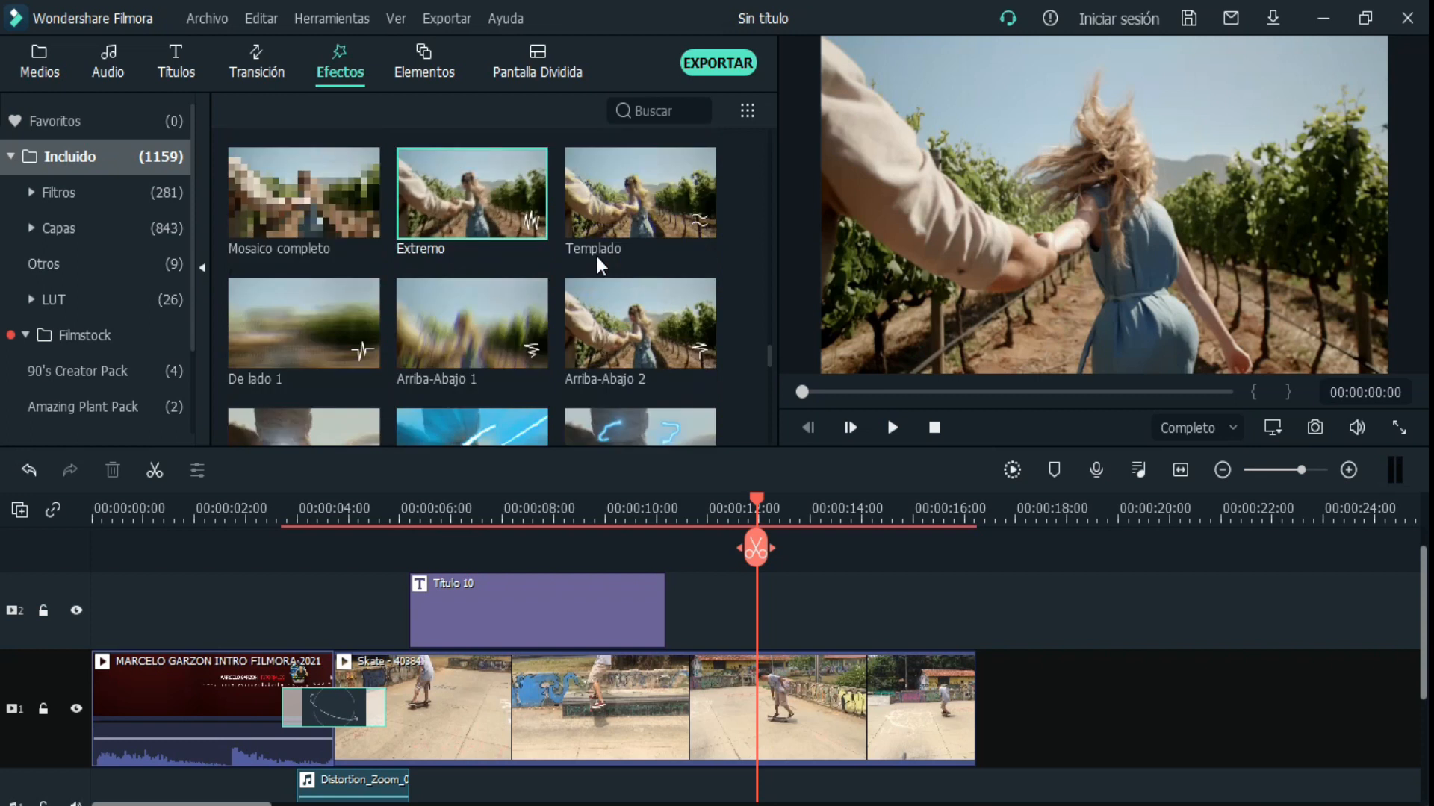
left_click_drag(464, 194, 808, 607)
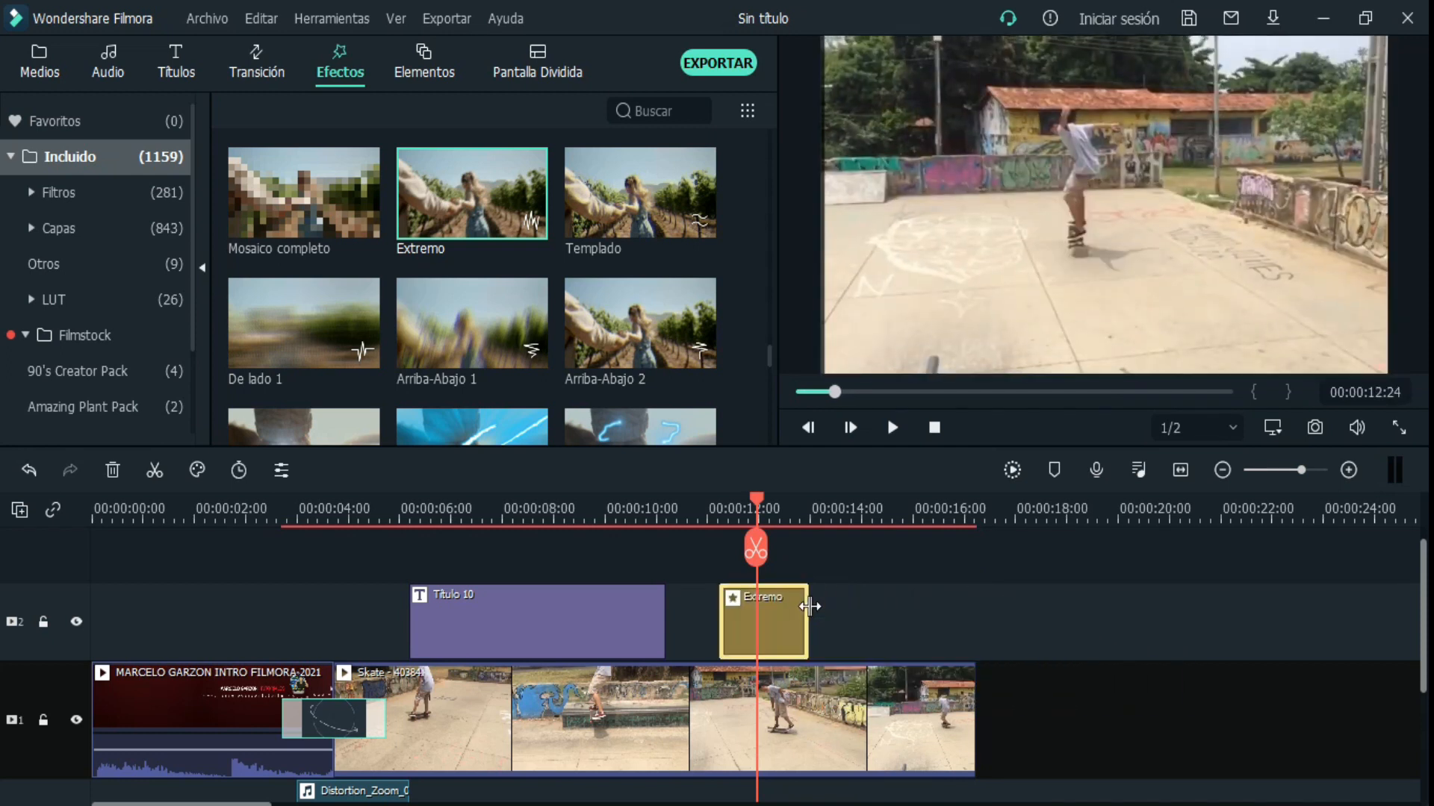
left_click_drag(756, 499, 690, 507)
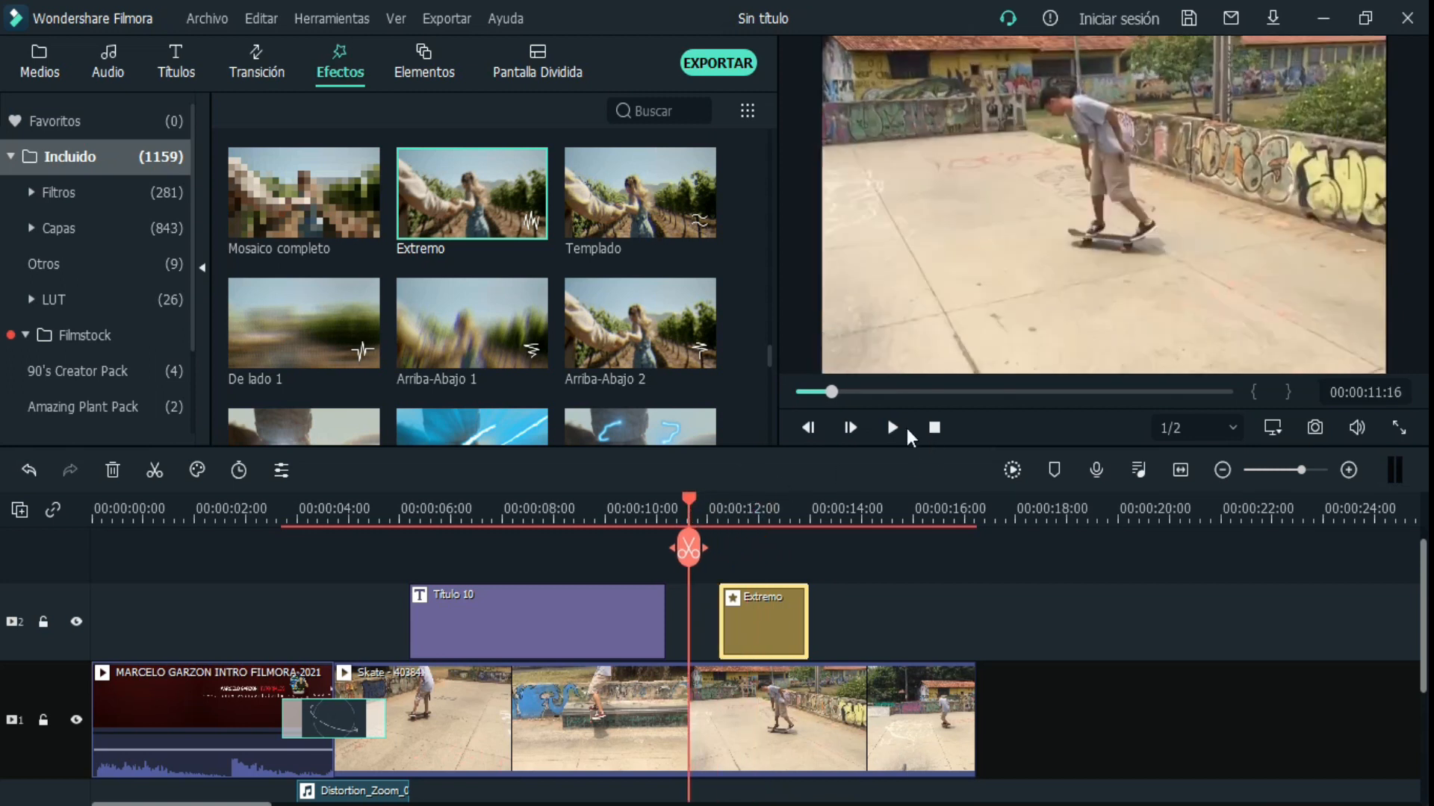
left_click(895, 427)
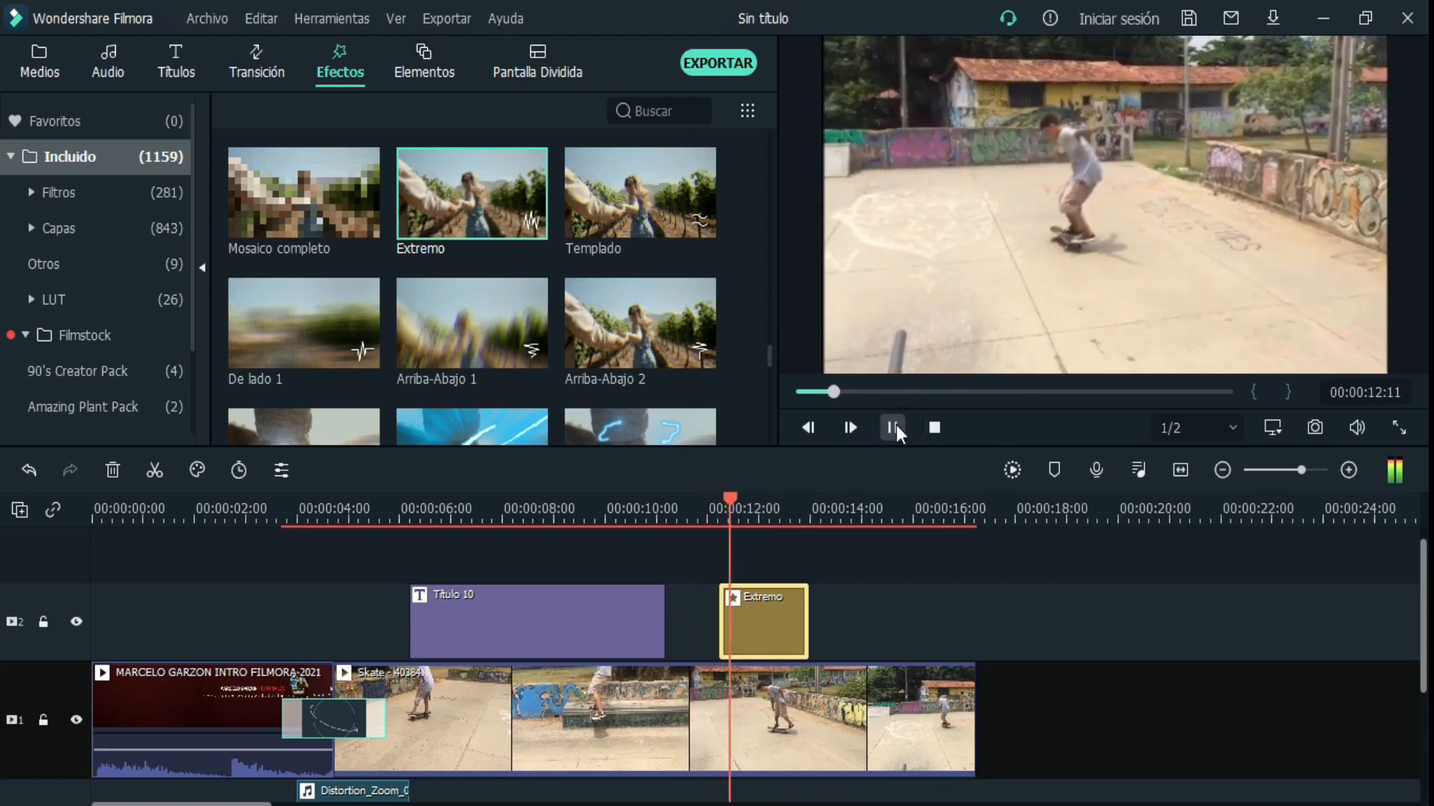
left_click(894, 428)
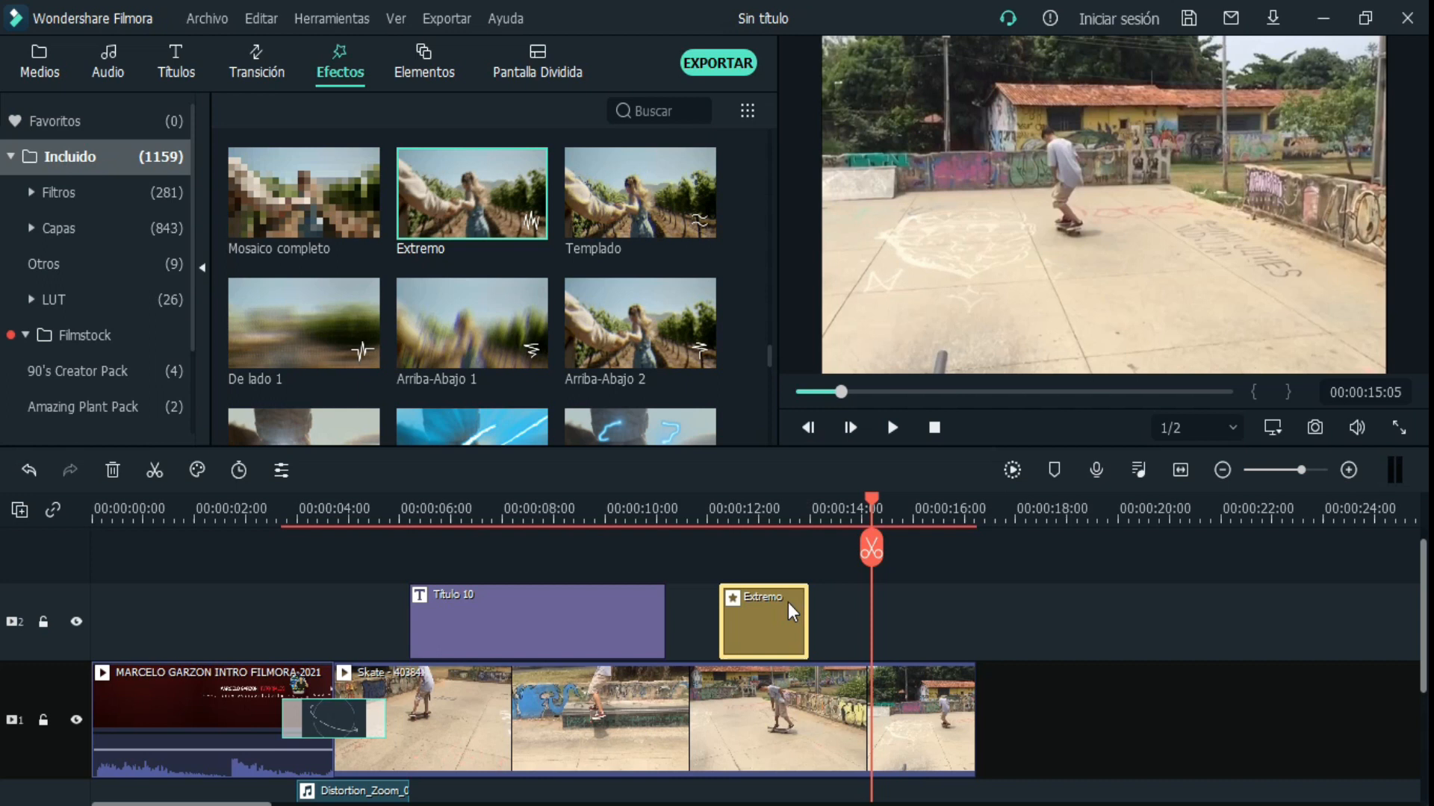
- Replace the Extremo effect with Arriba-Abajo 1 at the same spot and shorten it to end at about 14 seconds
left_click(463, 320)
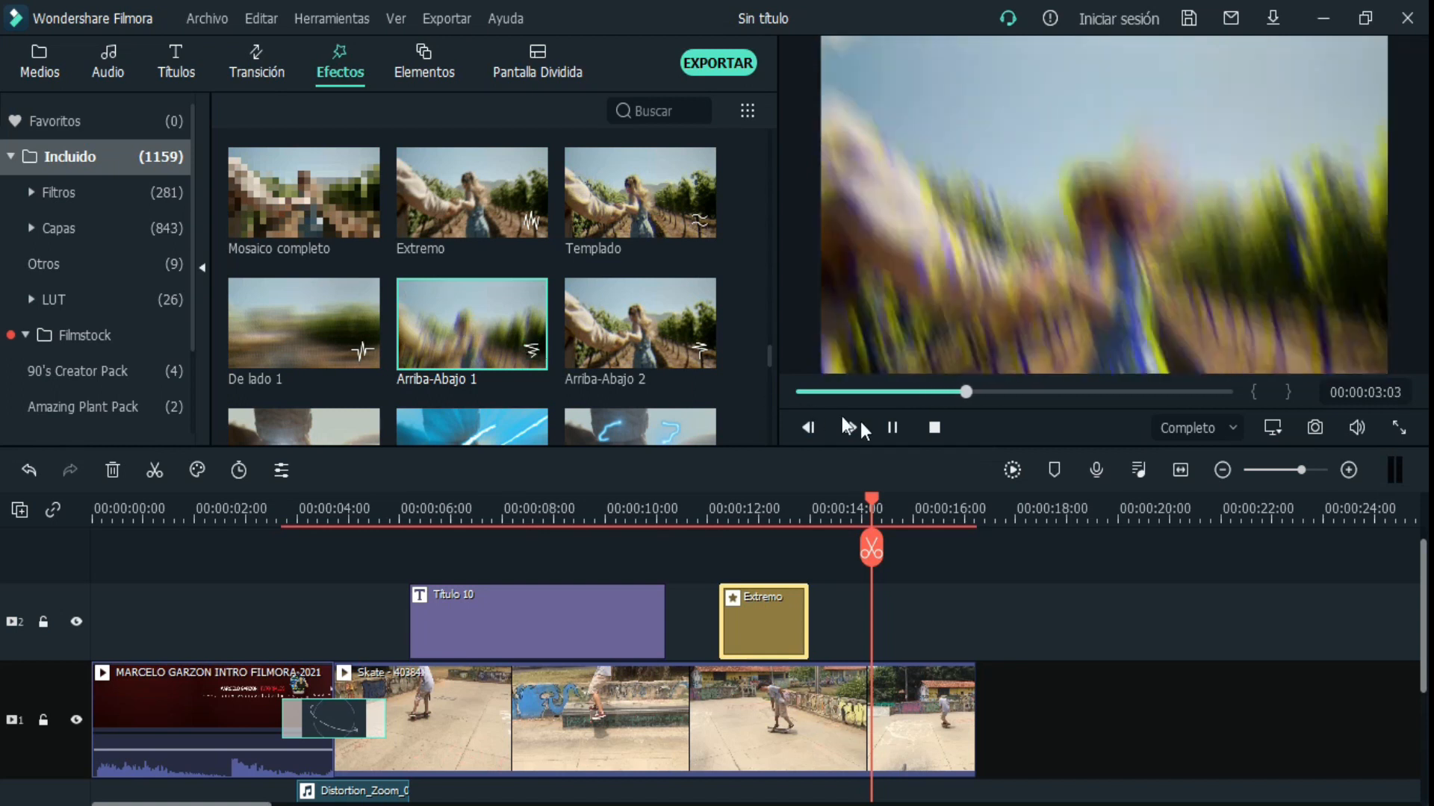
left_click(785, 622)
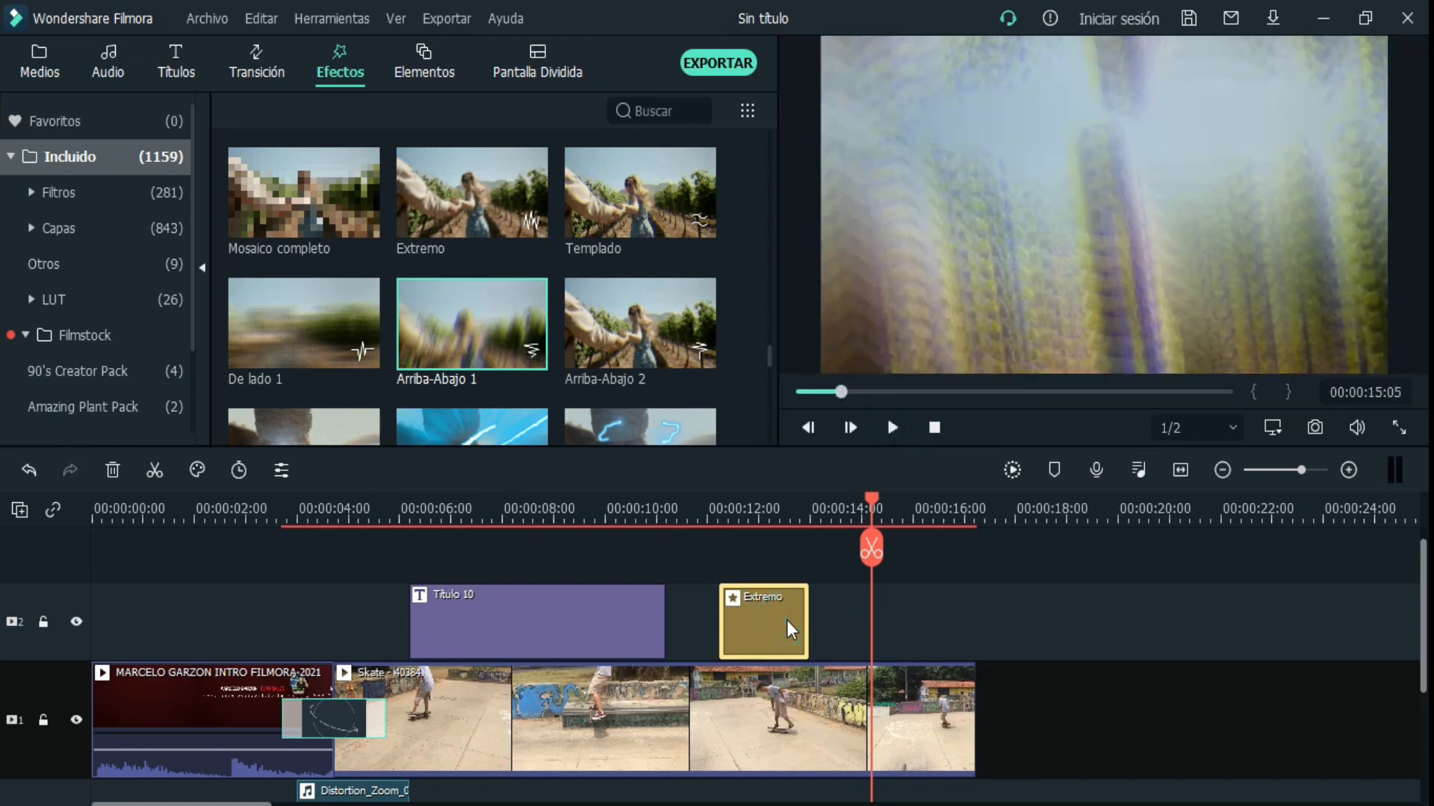
key("Delete")
left_click_drag(459, 329, 726, 624)
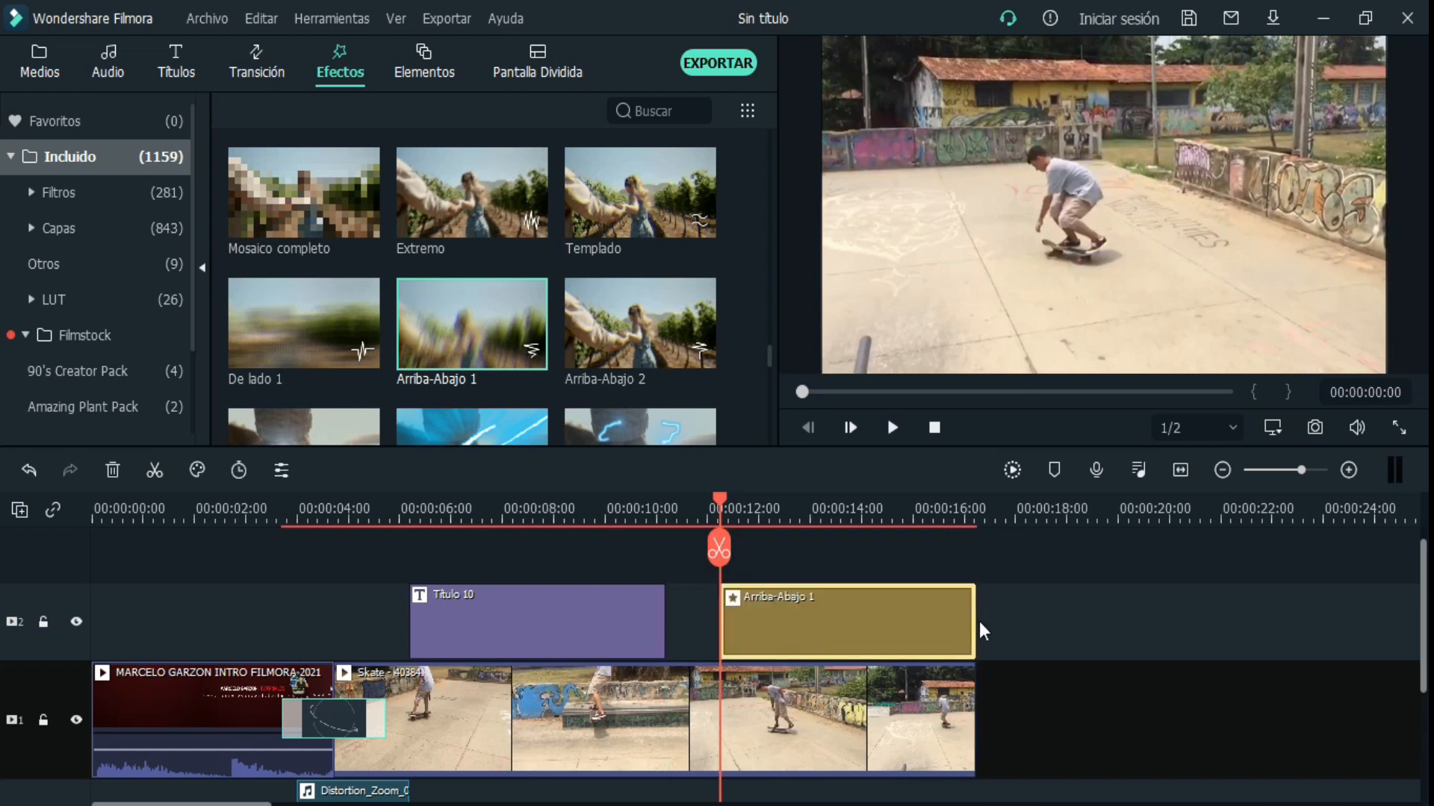
left_click_drag(974, 622, 805, 620)
- Play the Skate clip from just before the Arriba-Abajo 1 effect to check how it looks
left_click(694, 515)
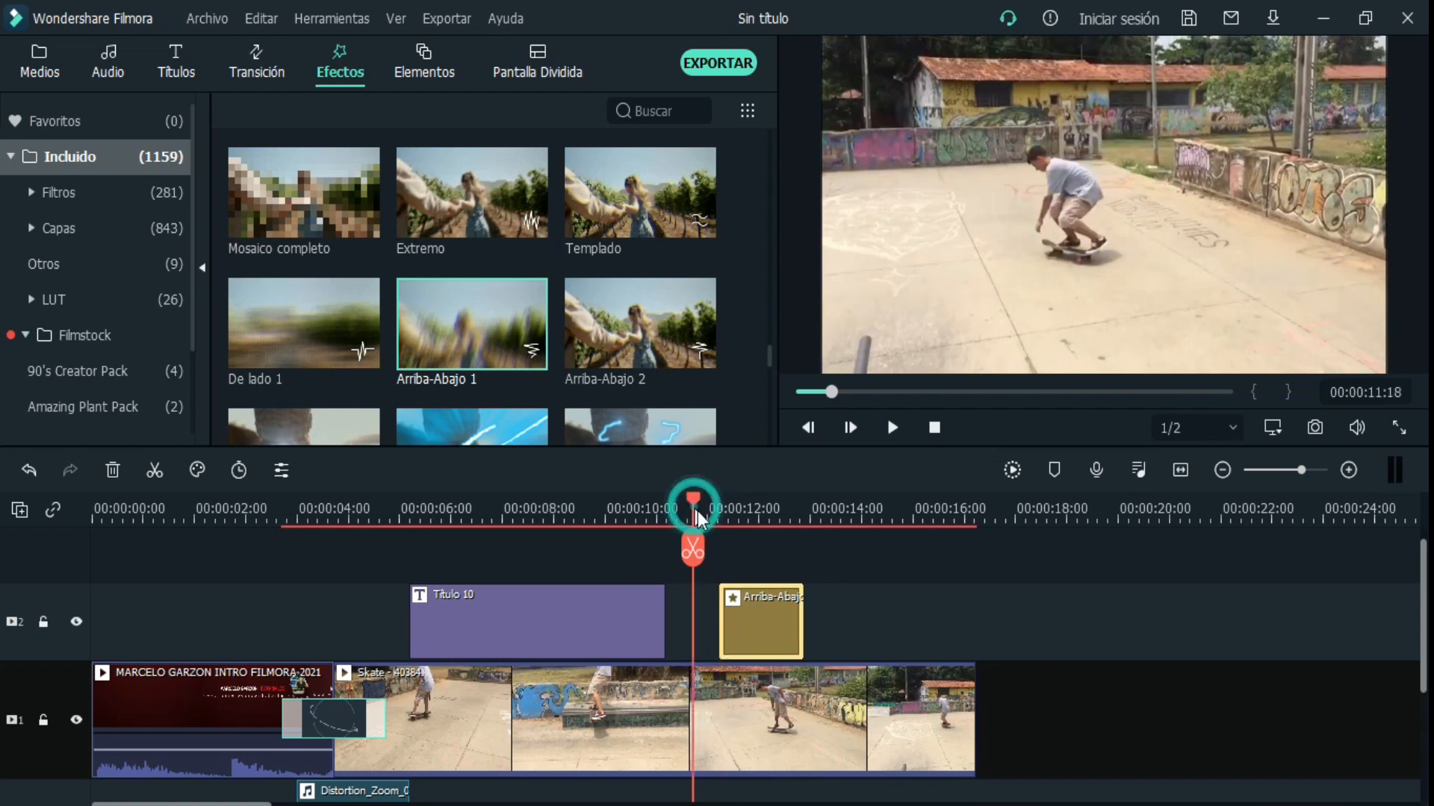
left_click(893, 428)
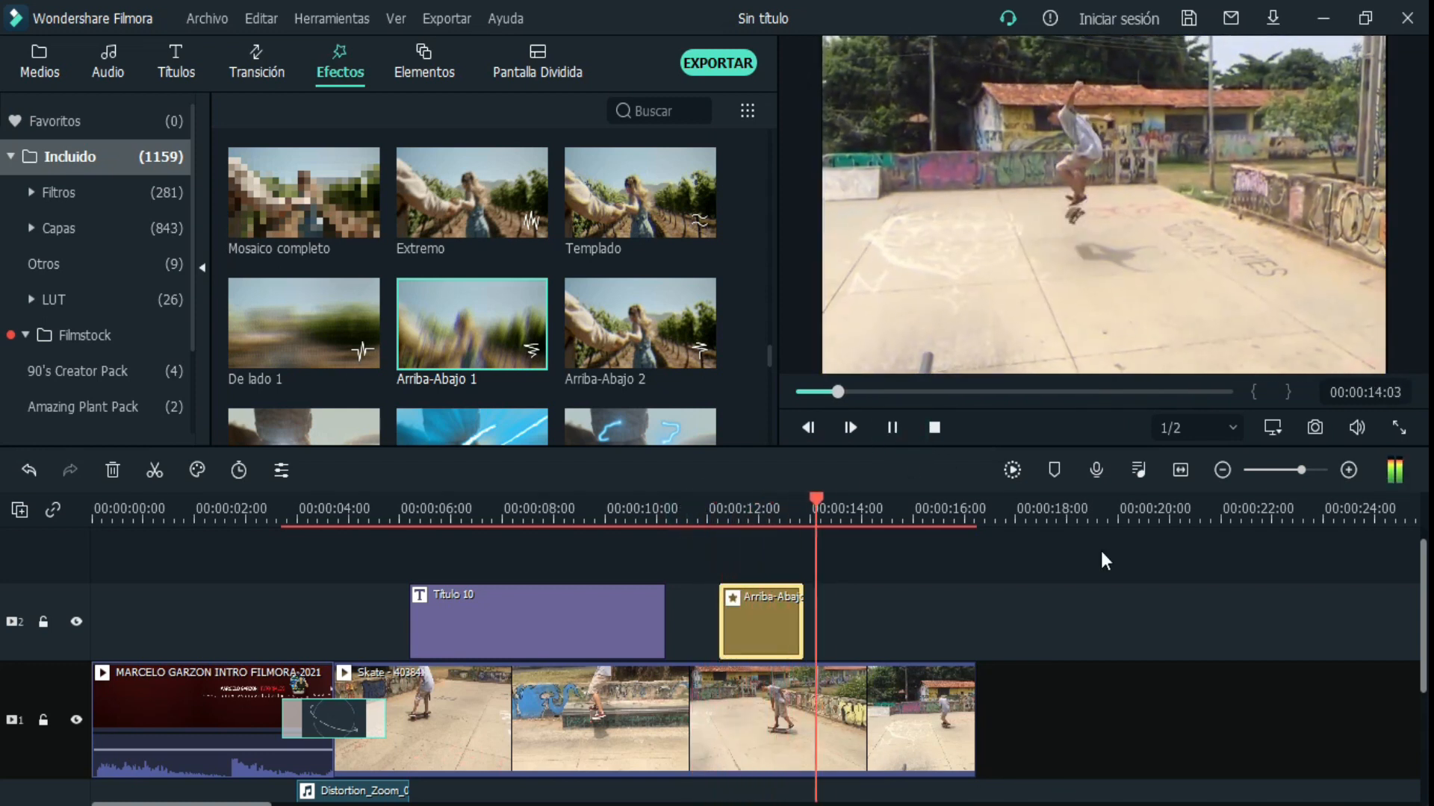
left_click(894, 427)
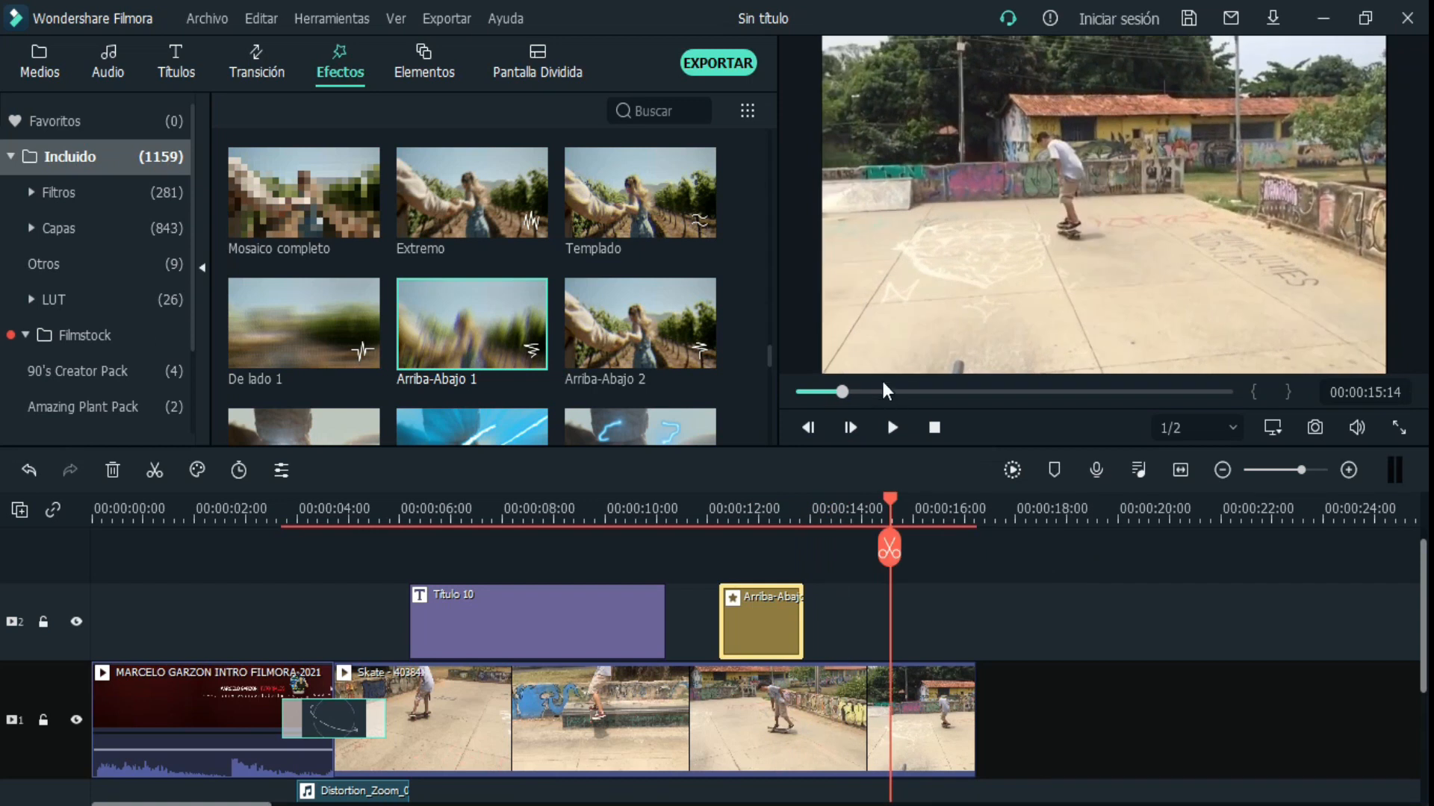
- Scrub through the Arriba-Abajo 1 effect to 00:00:13:09 and browse the Elements library down to the Elemental Energy items
left_click_drag(889, 499, 767, 507)
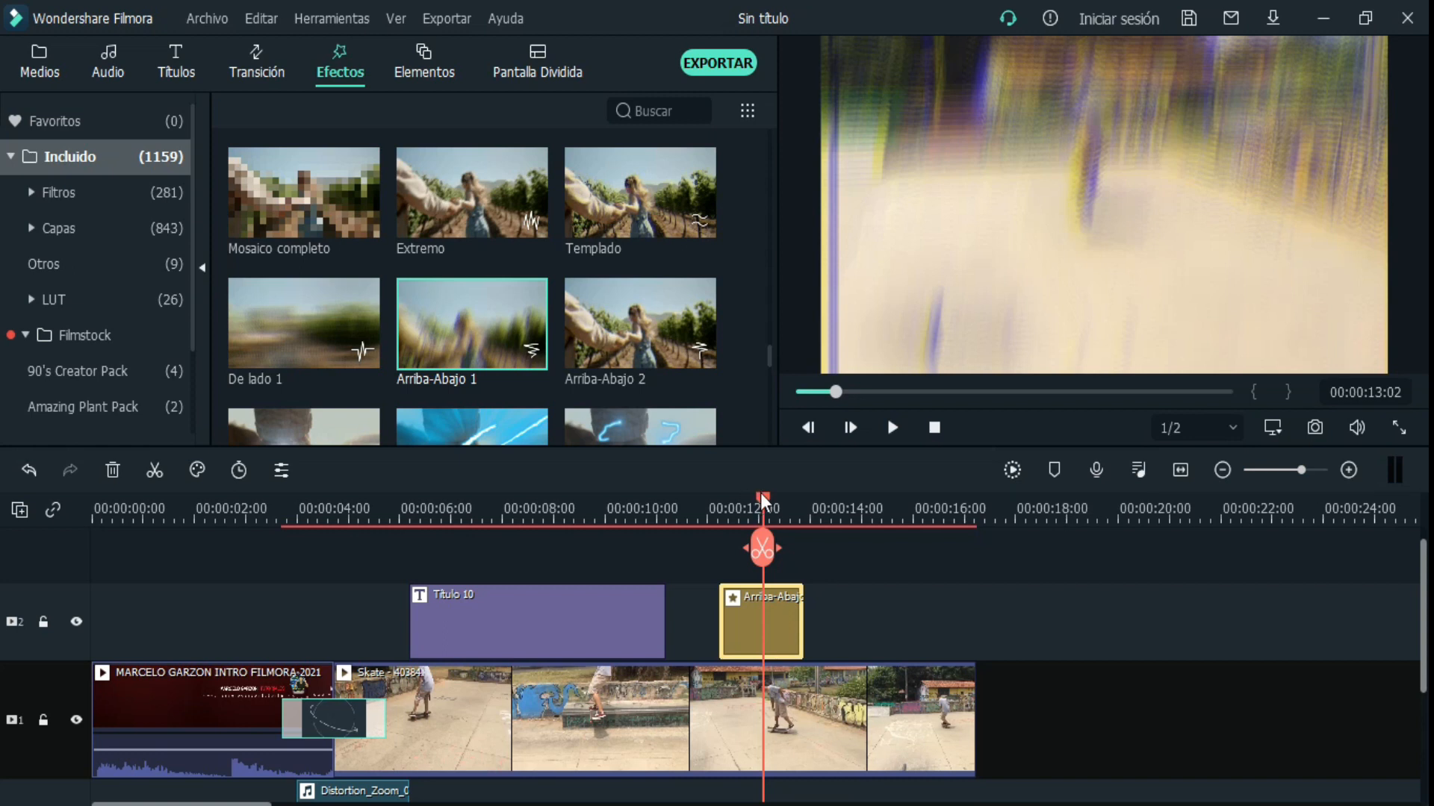
left_click_drag(772, 495, 778, 494)
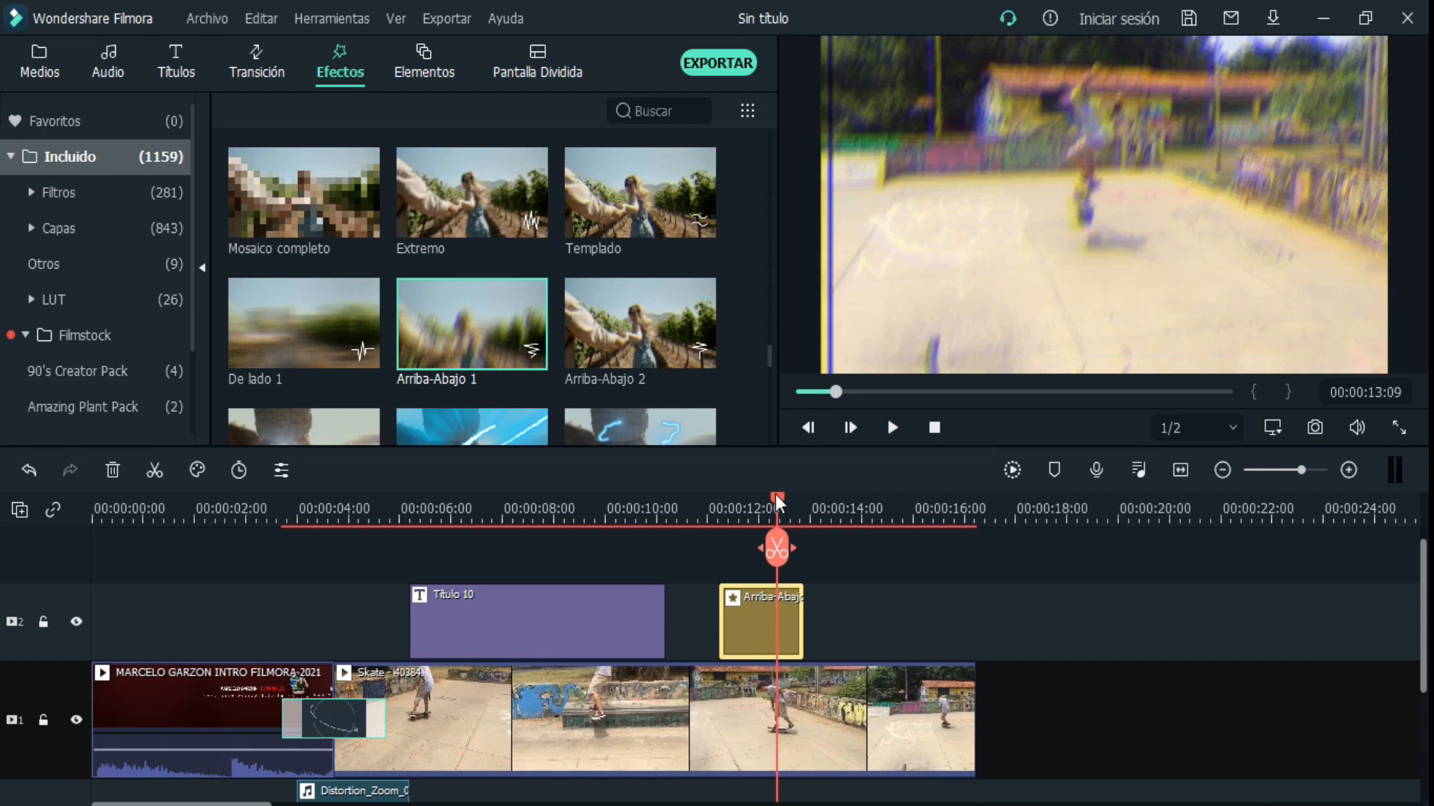
left_click(423, 53)
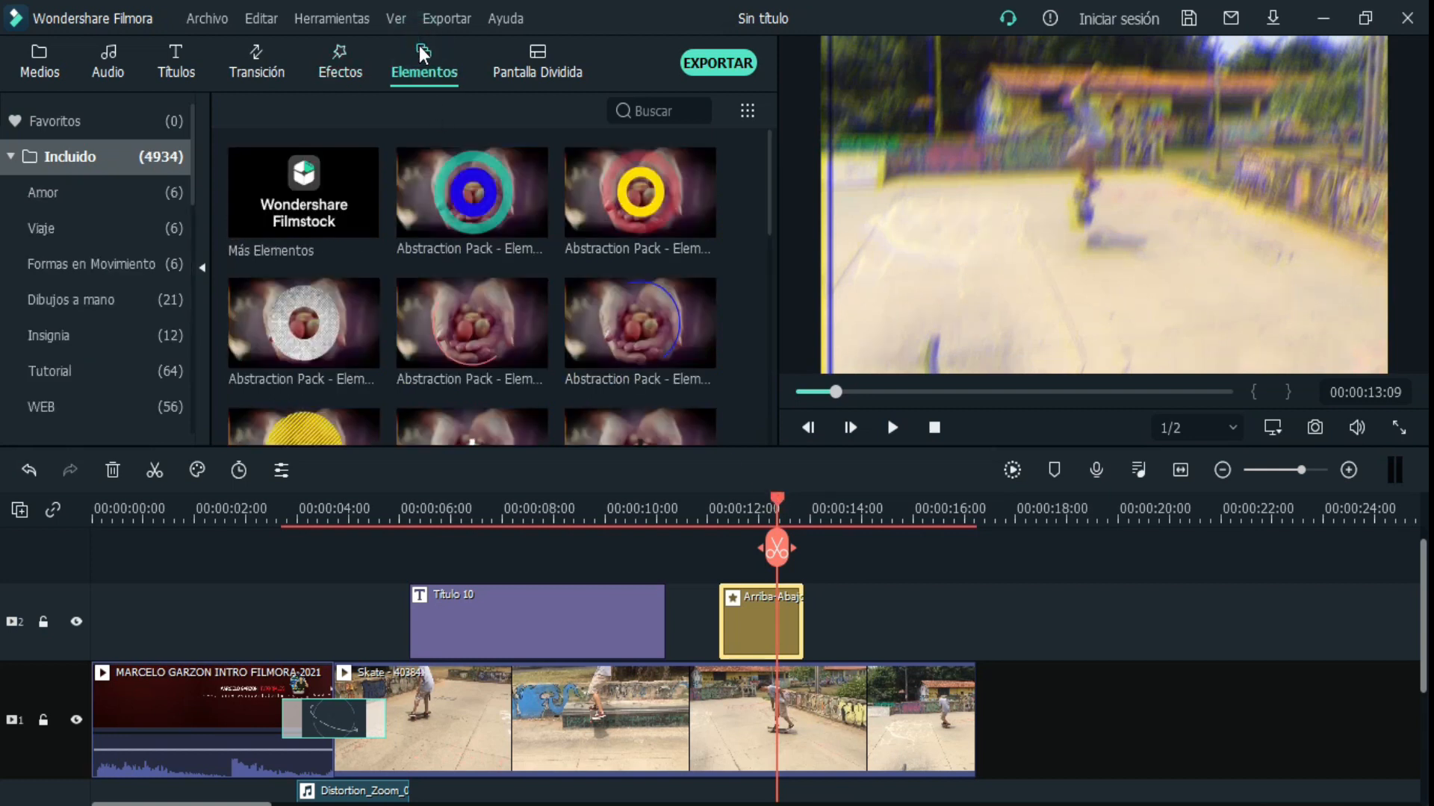
left_click(764, 188)
left_click_drag(769, 190, 766, 397)
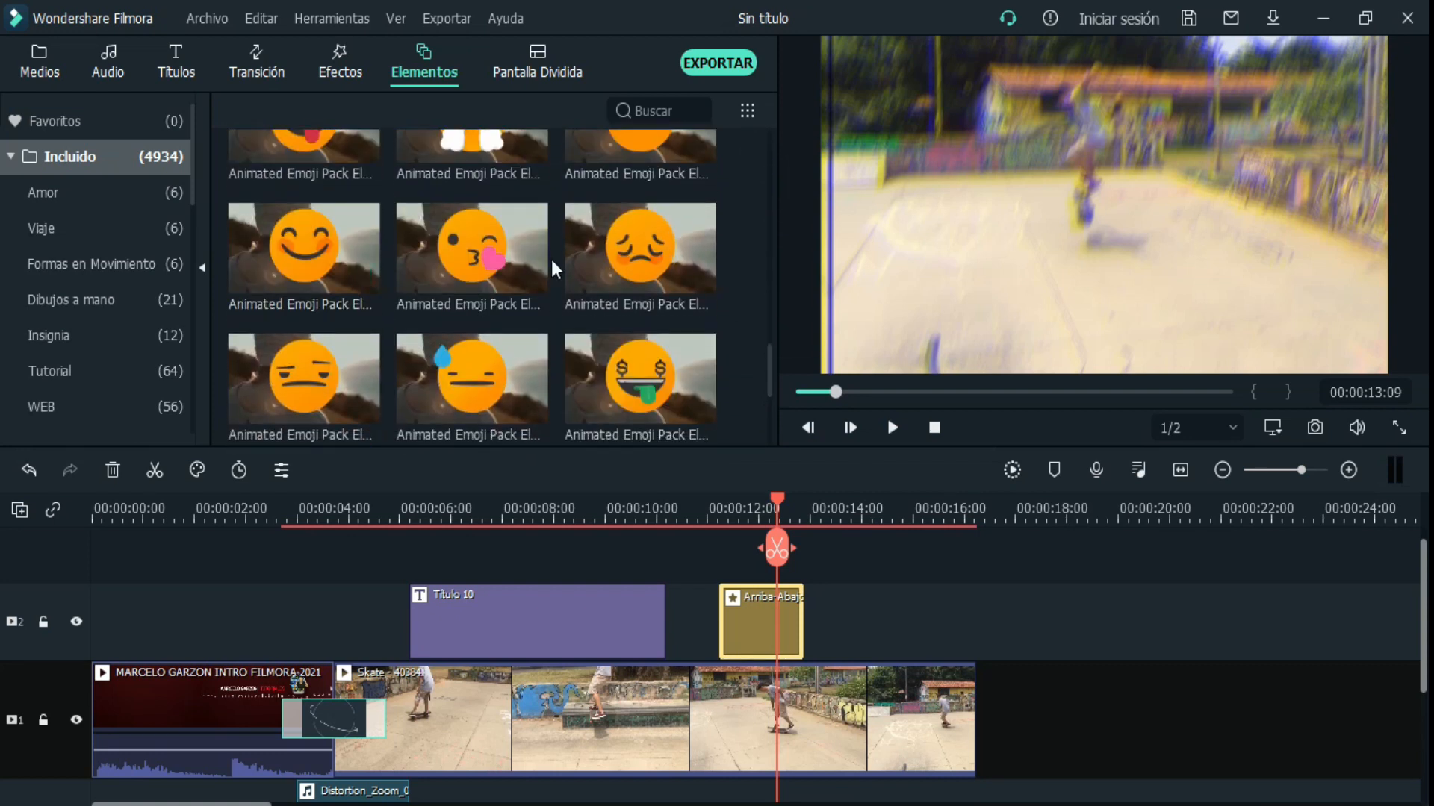
scroll(554, 273, "down", 10)
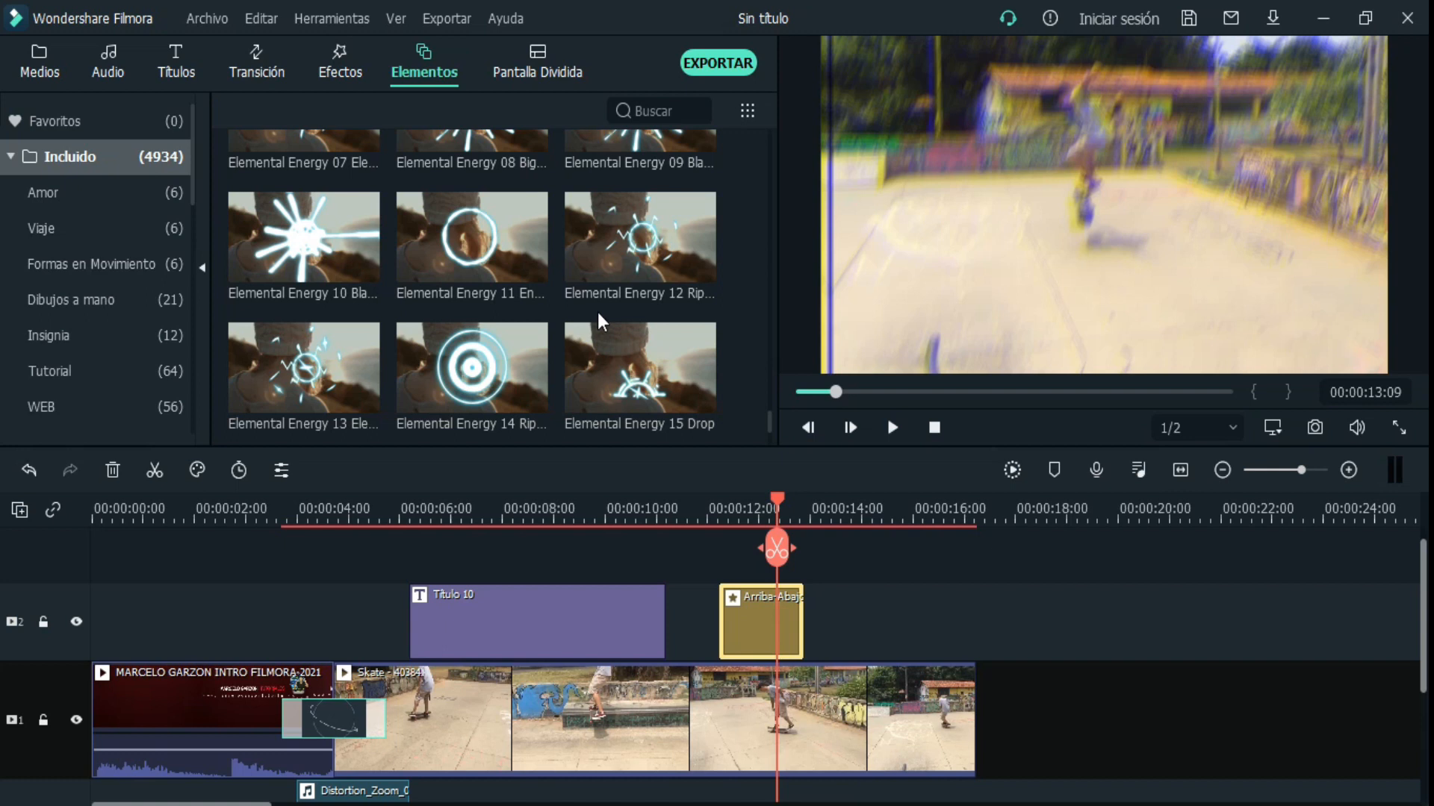
- Preview several Elemental Energy elements, including numbers 12, 13, 15 and 20 Trail
left_click(310, 364)
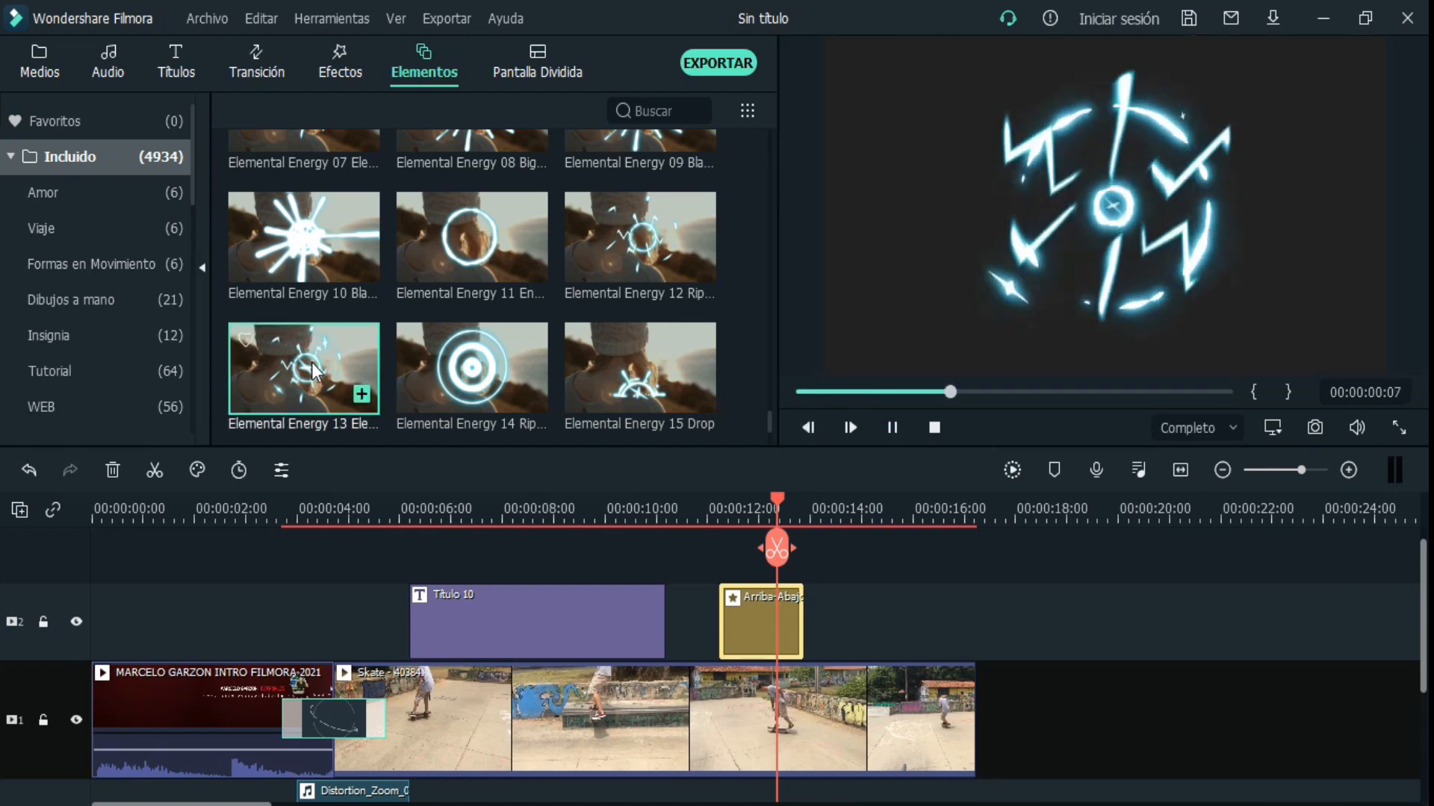
left_click(606, 250)
left_click(610, 366)
scroll(609, 366, "down", 3)
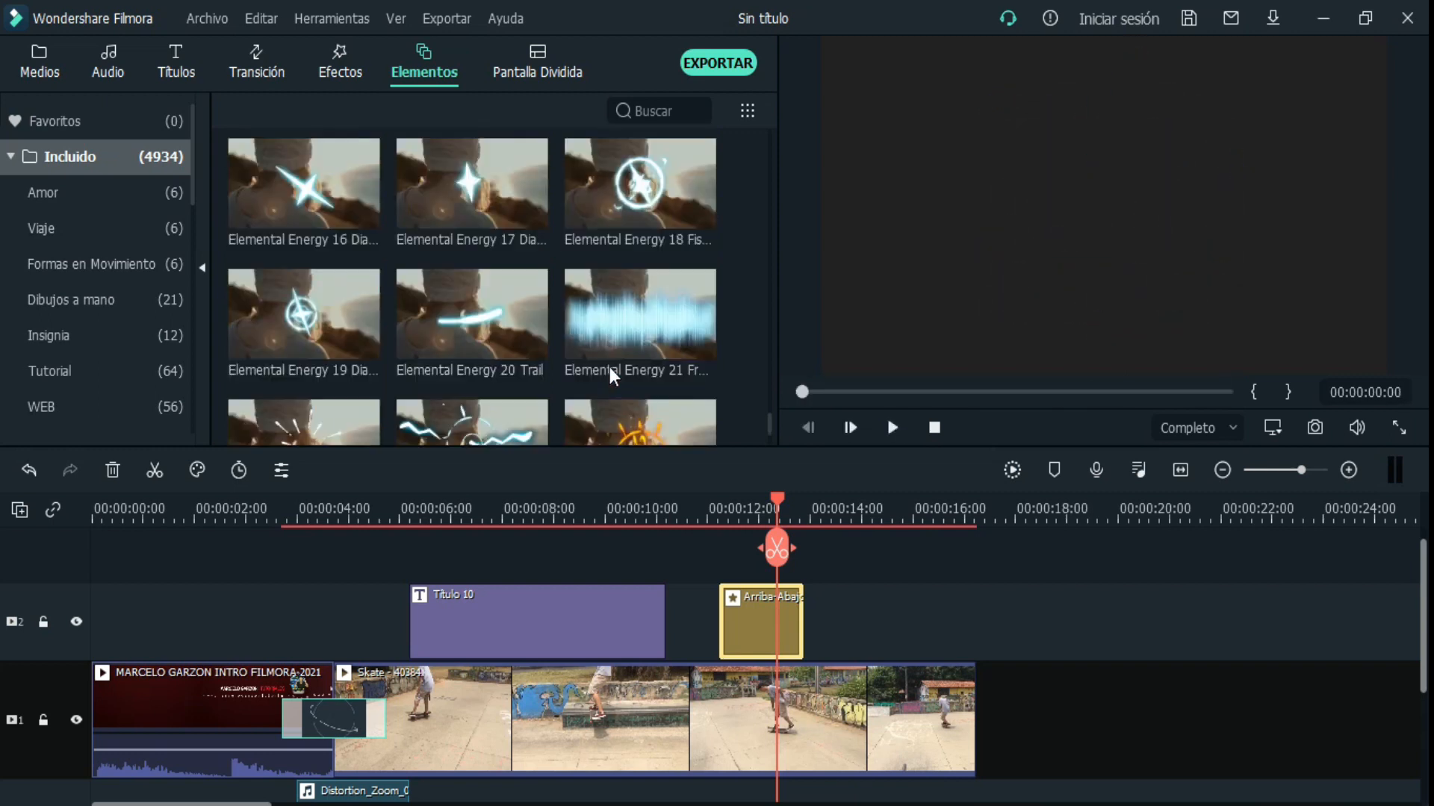
left_click(463, 321)
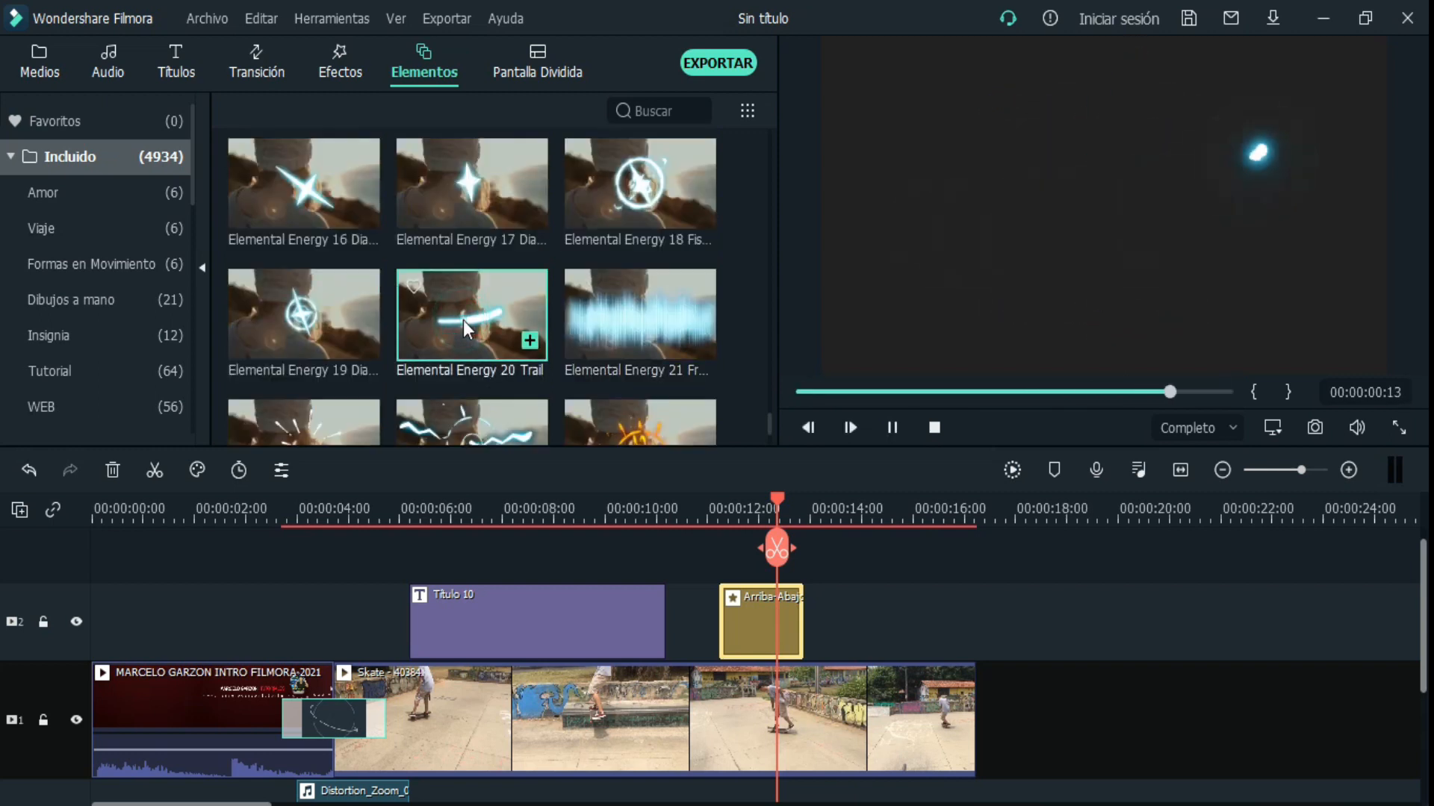
left_click(474, 311)
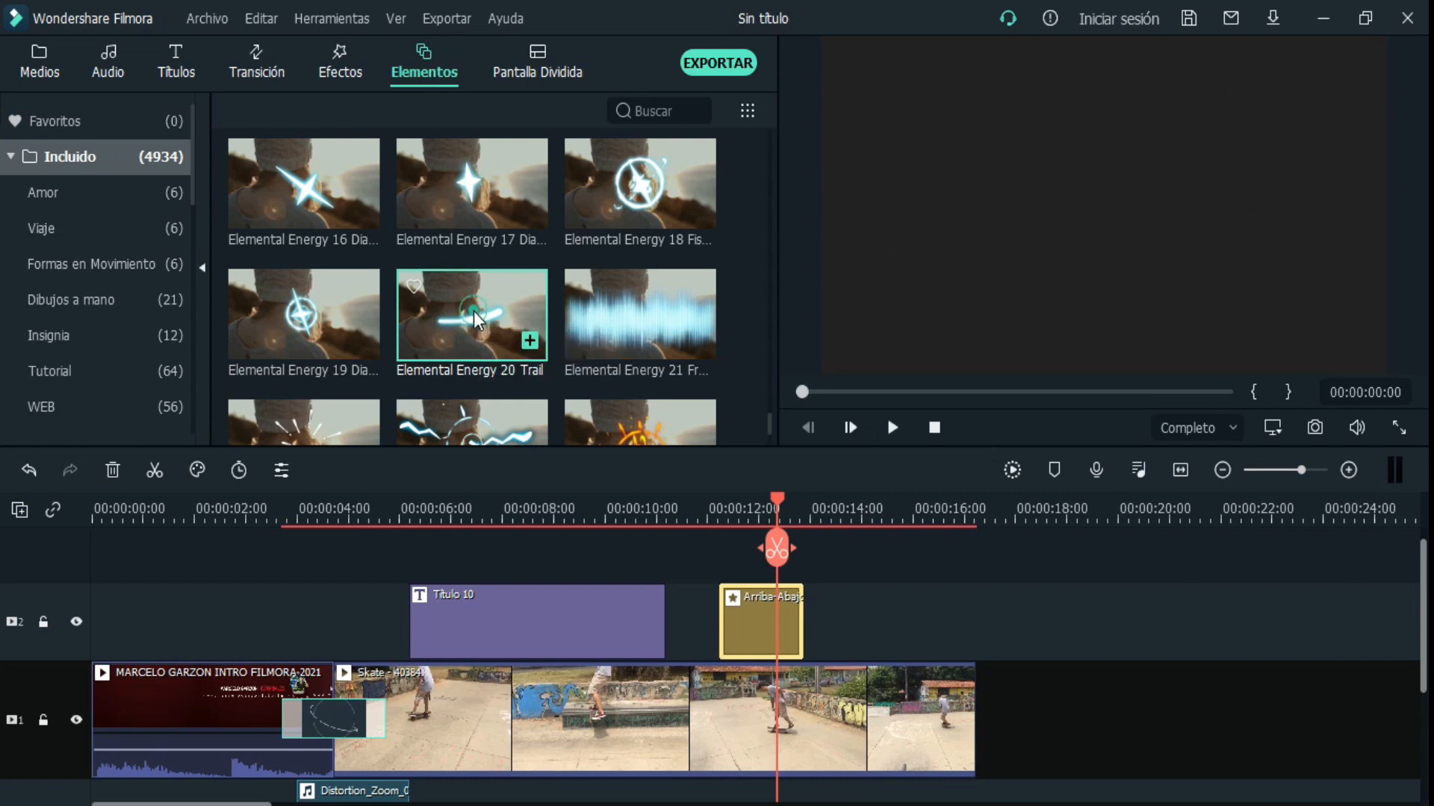
- Add Elemental Explosion 12 Downward Ripple on a new track above the shake effect and shift it to end at about 00:00:14:20
scroll(474, 311, "down", 10)
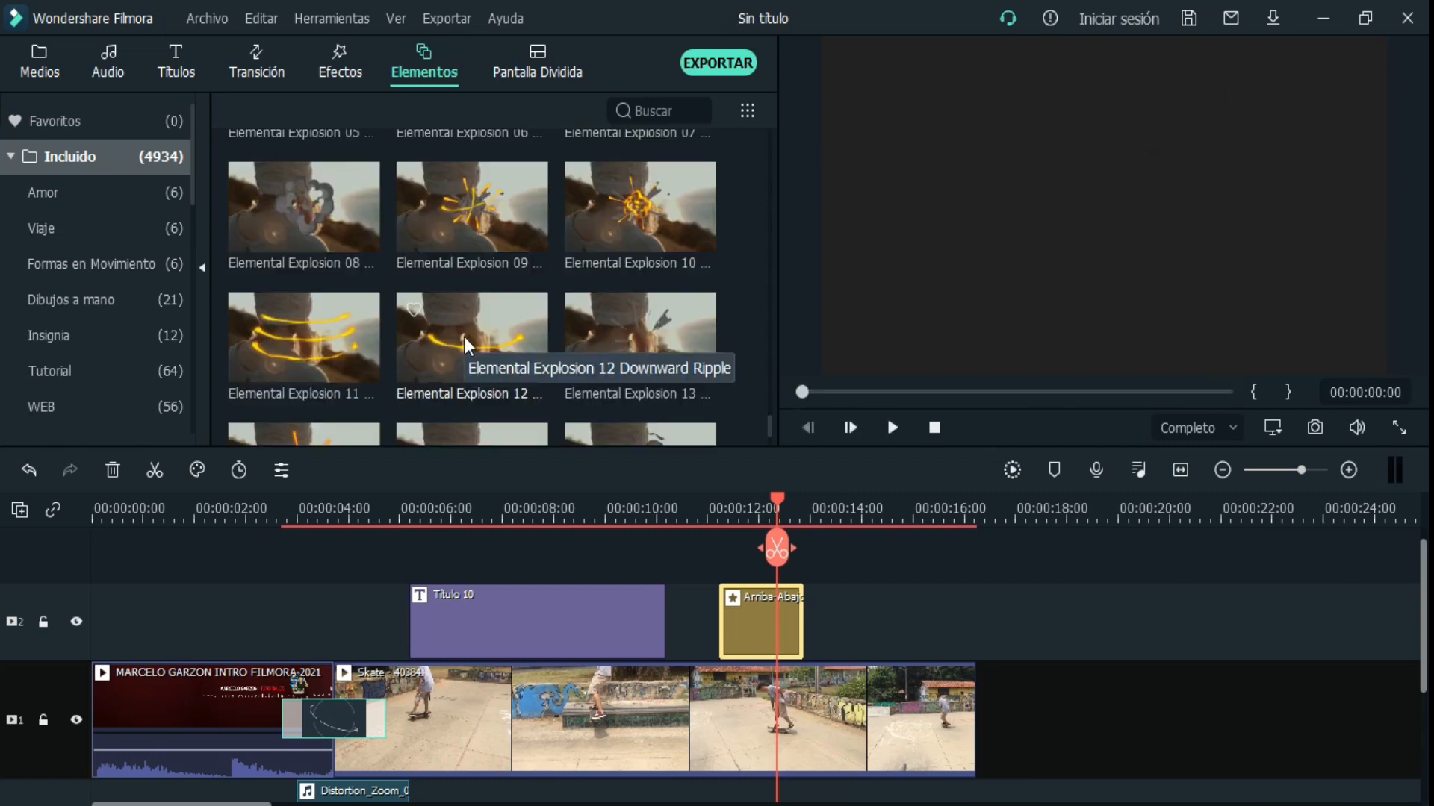
left_click(472, 338)
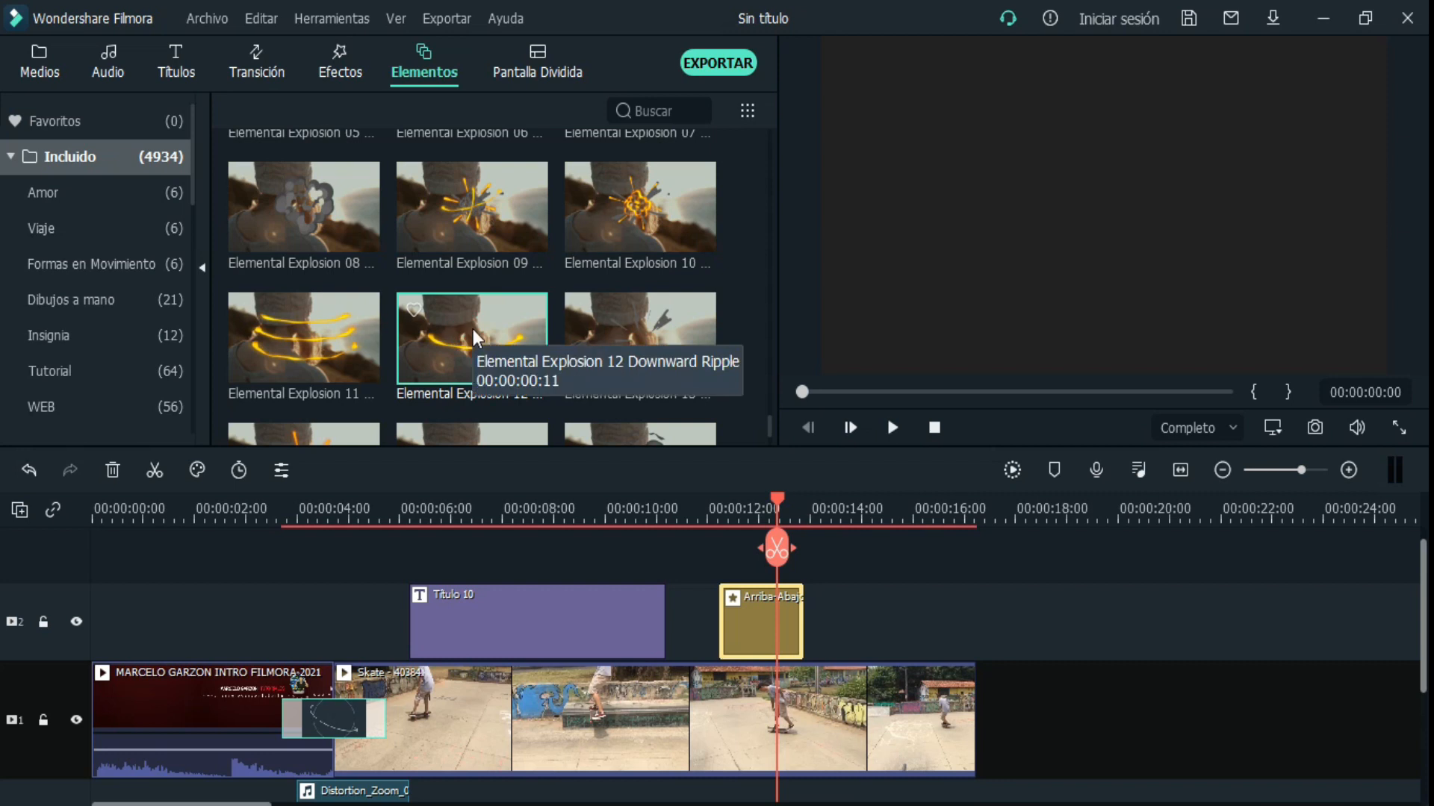
left_click_drag(474, 338, 784, 586)
left_click(775, 496)
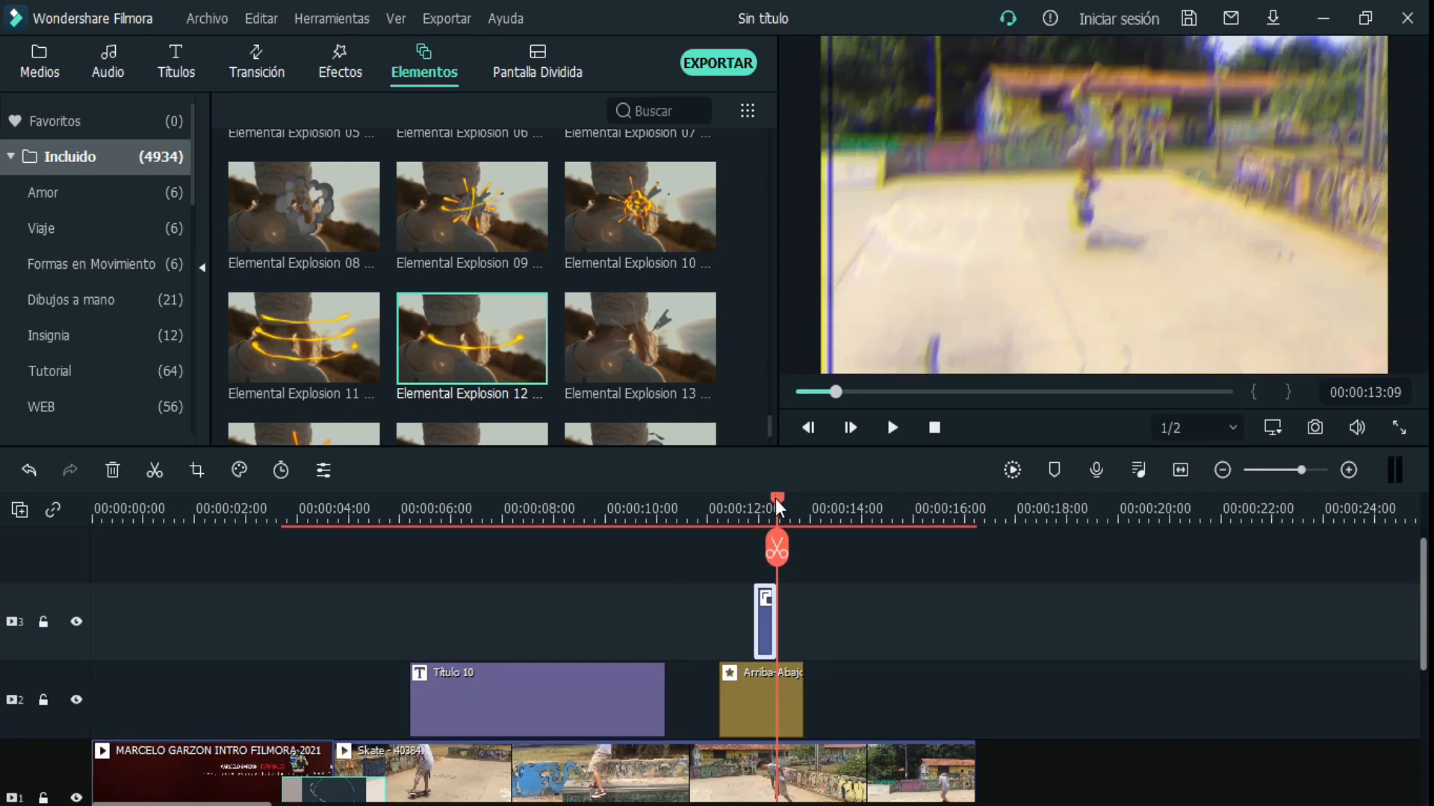
left_click_drag(781, 499, 852, 522)
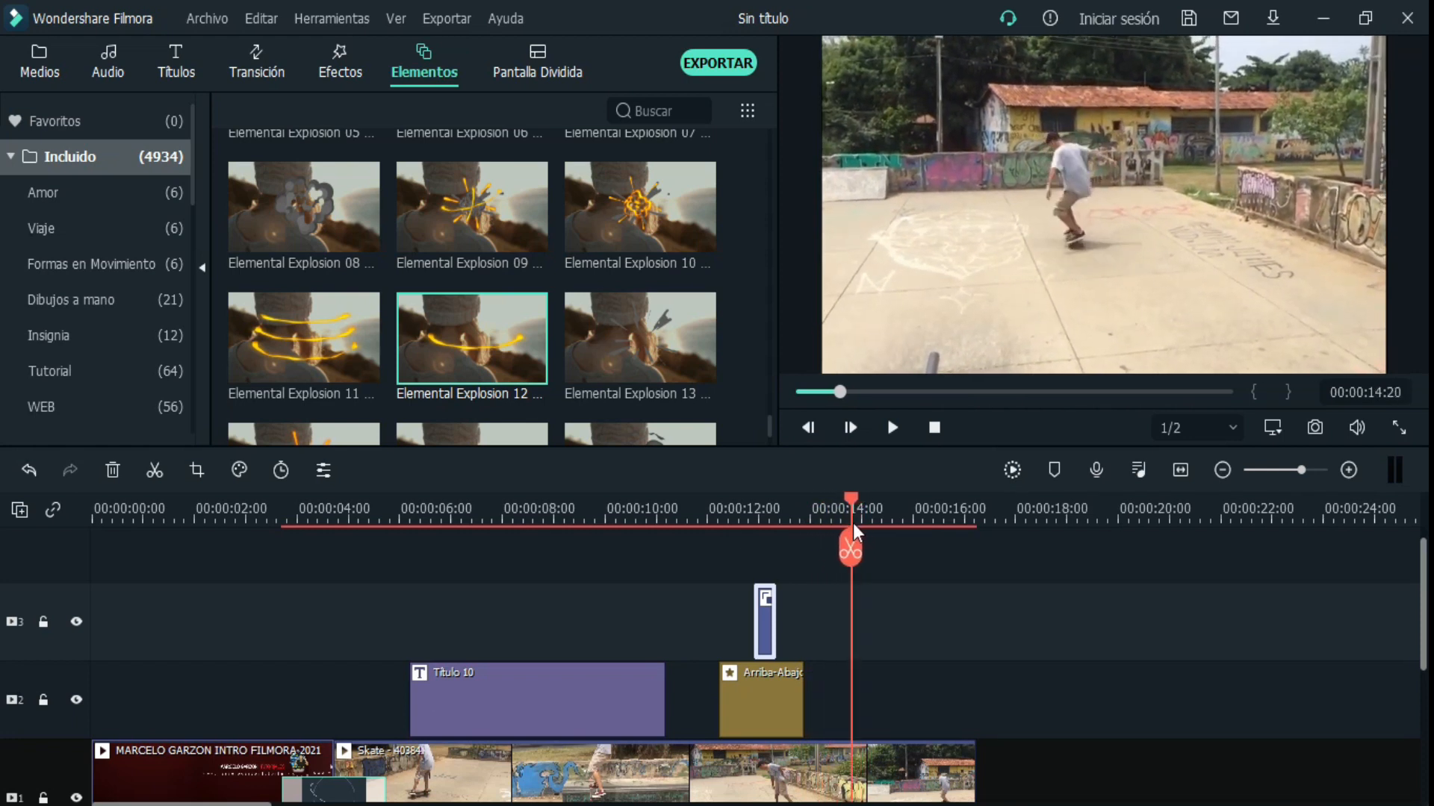
left_click_drag(762, 625, 843, 629)
- Play the timeline from just before the Arriba-Abajo 1 effect to past the explosion element
left_click_drag(850, 501, 686, 521)
left_click(893, 428)
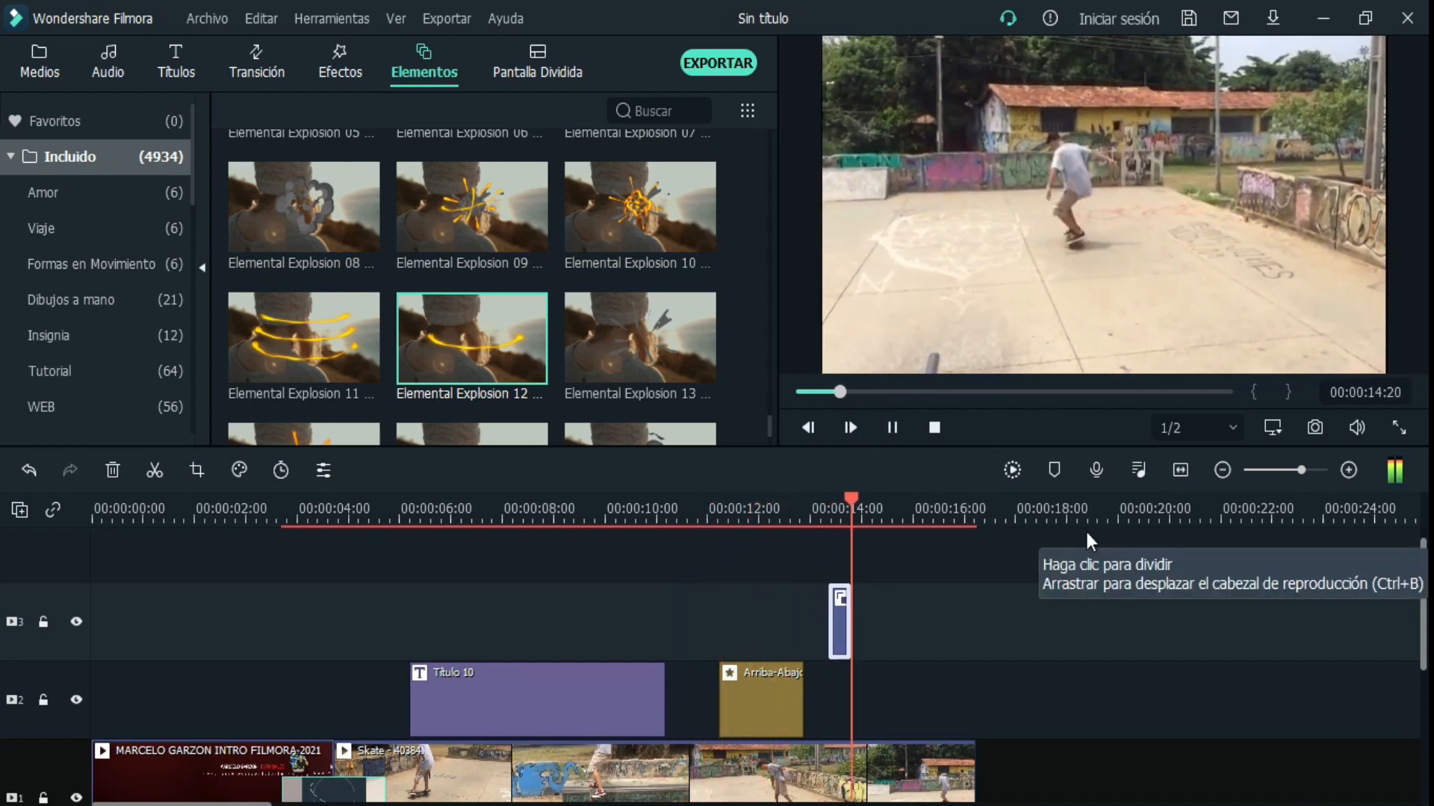
key("space")
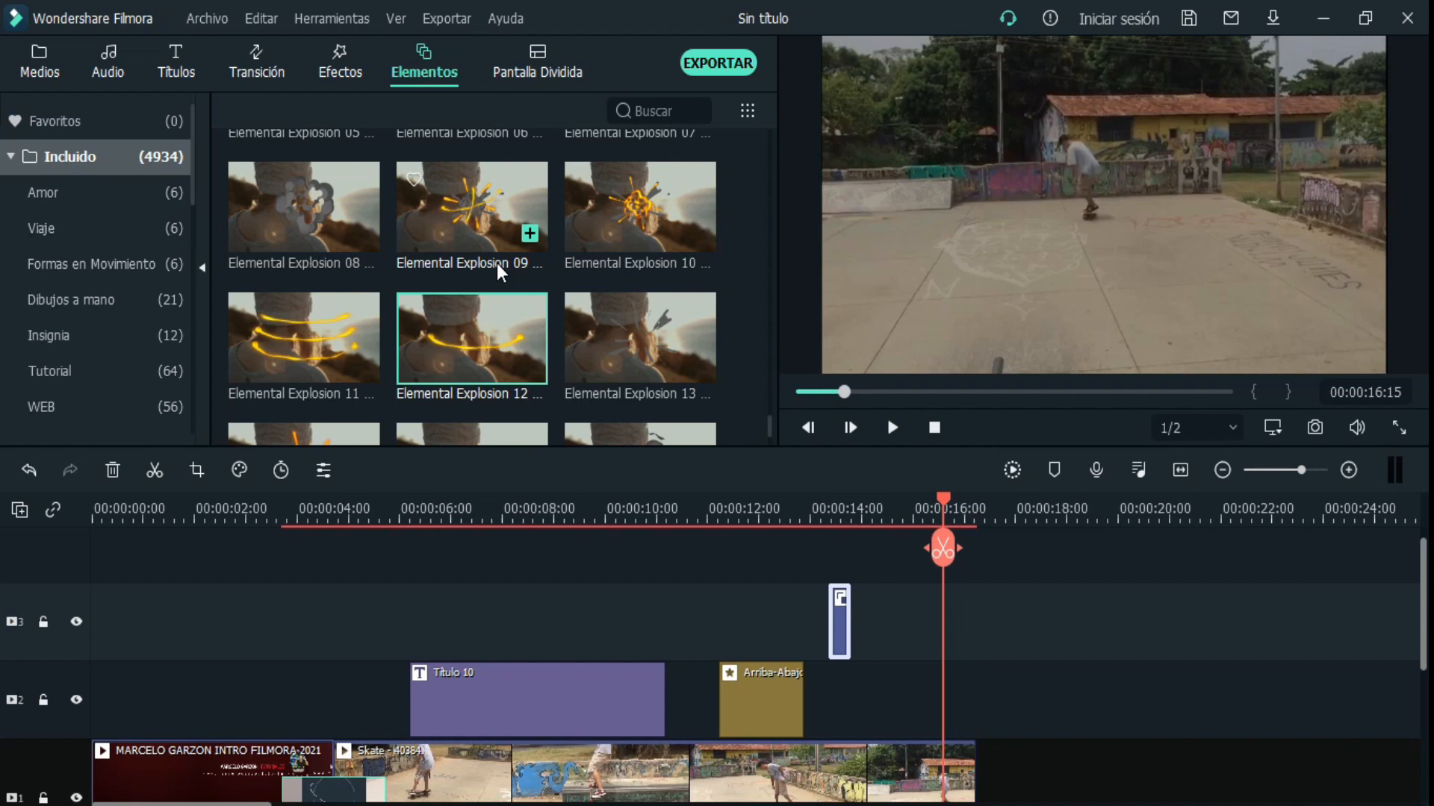
- Add Elemental Energy 20 Trail on a new track above the explosion element, starting at the same point, and play it back
scroll(496, 263, "up", 5)
left_click_drag(487, 293, 835, 555)
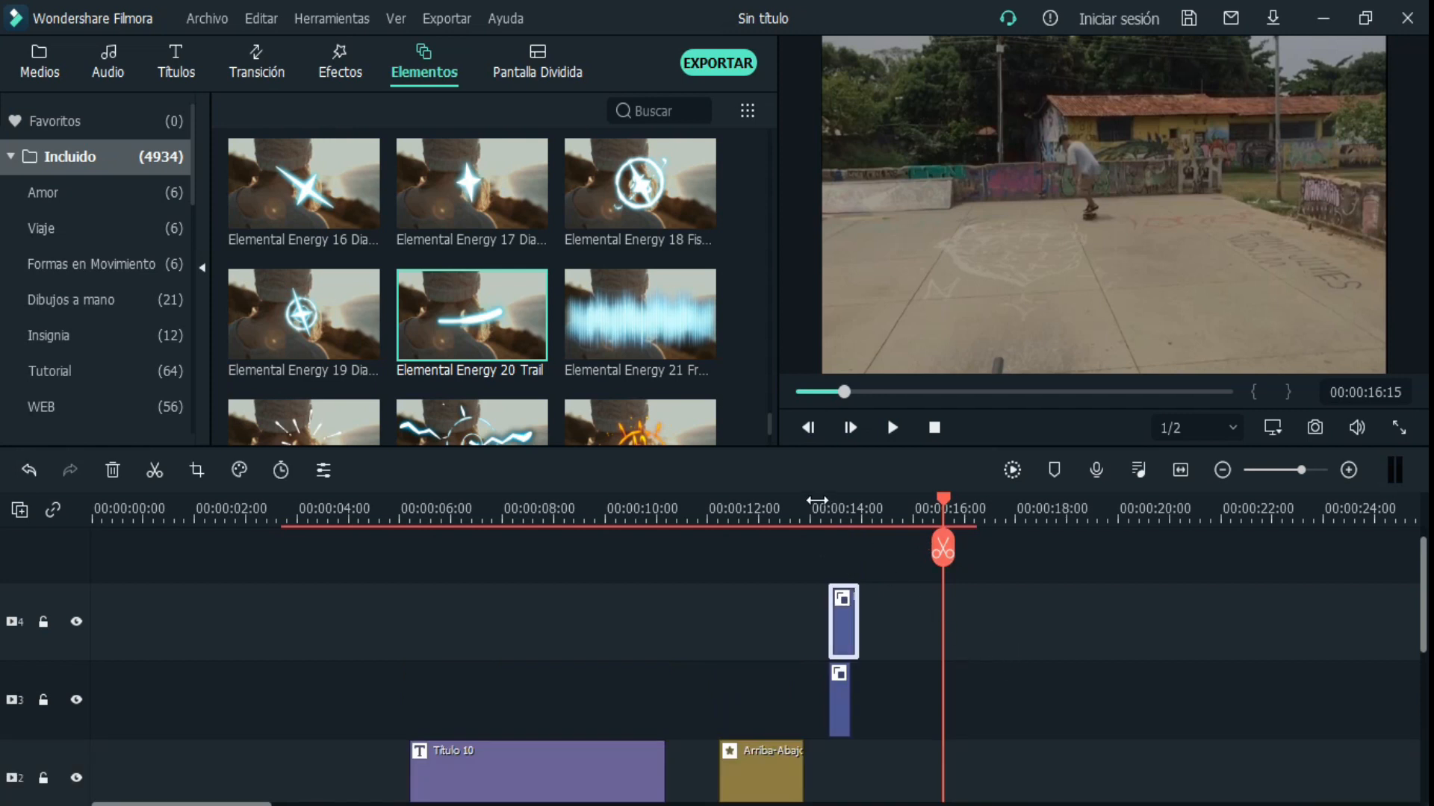
left_click(703, 499)
left_click(892, 427)
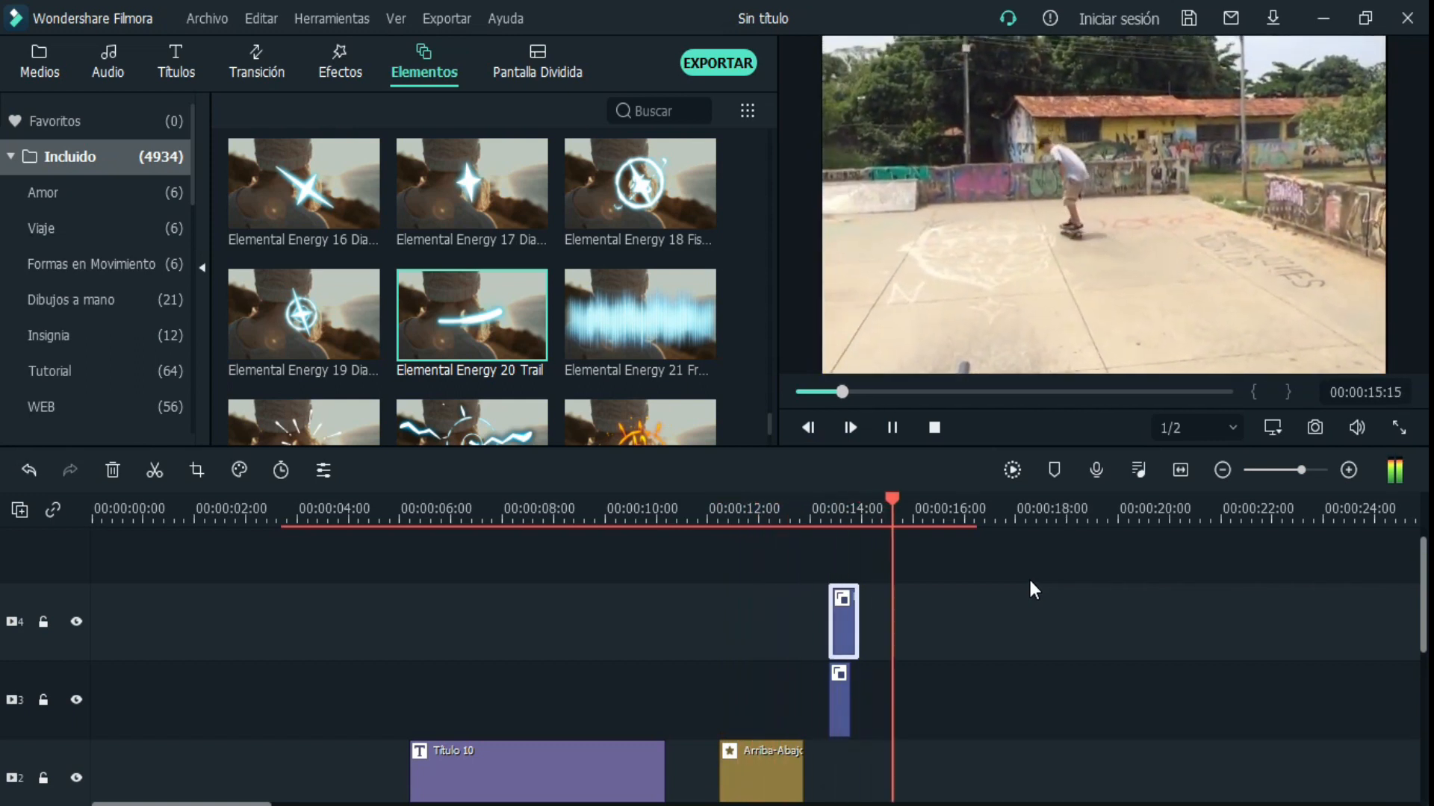
left_click(893, 428)
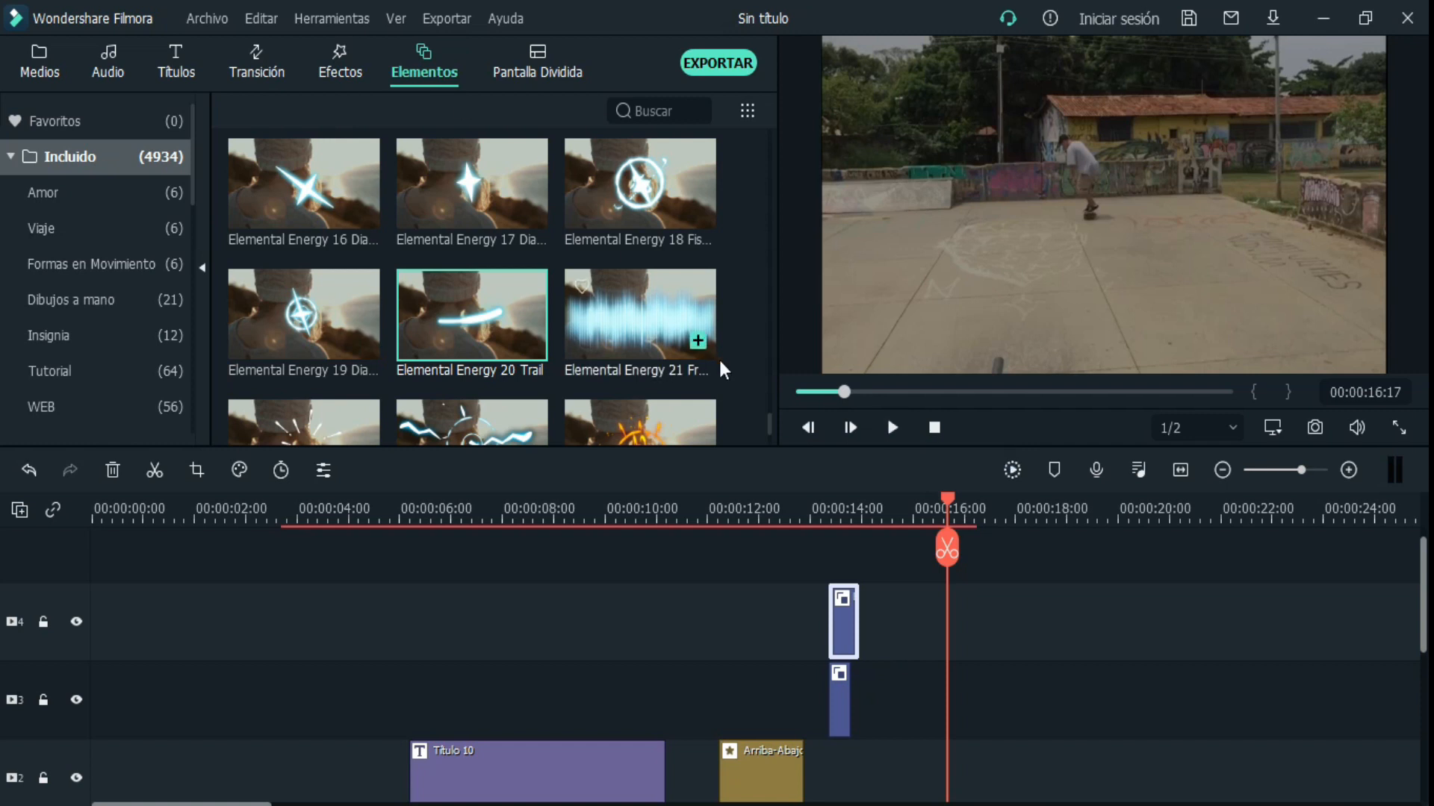
- Look over the imported videos and preview included sound effects such as Bocina, Ruptura de Ajo Porro, Bip-Bip and Bomba atómica
left_click(31, 68)
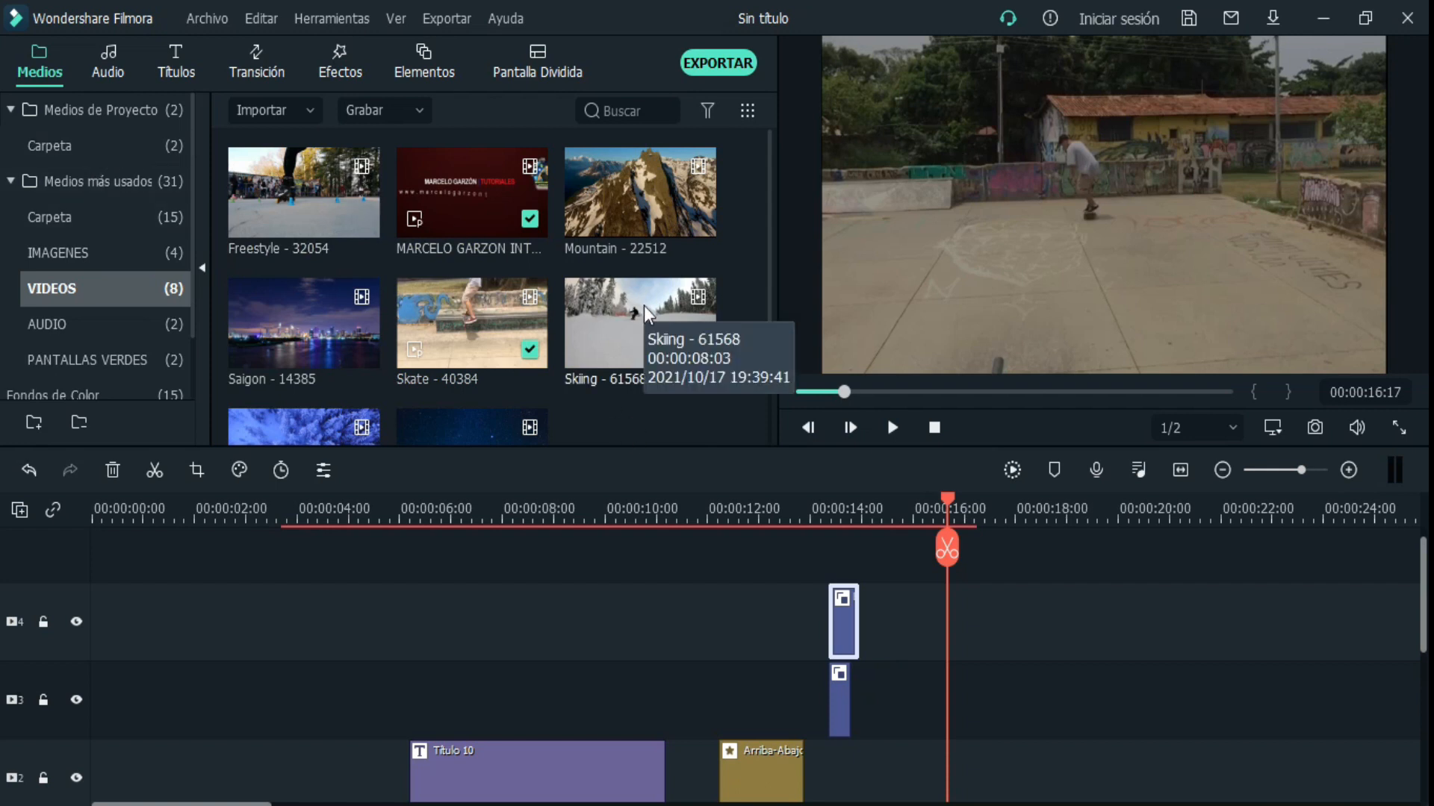
left_click(101, 66)
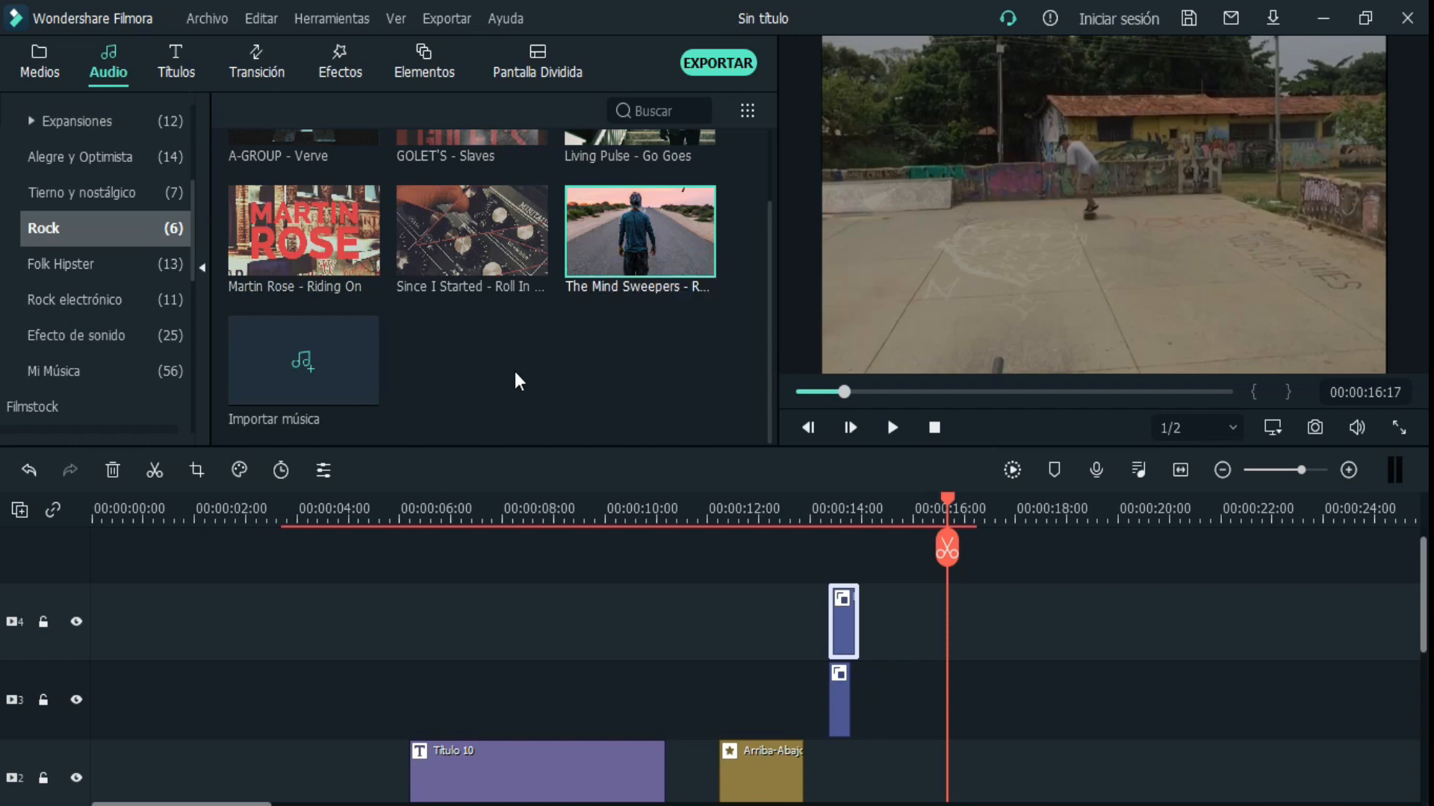
left_click(110, 330)
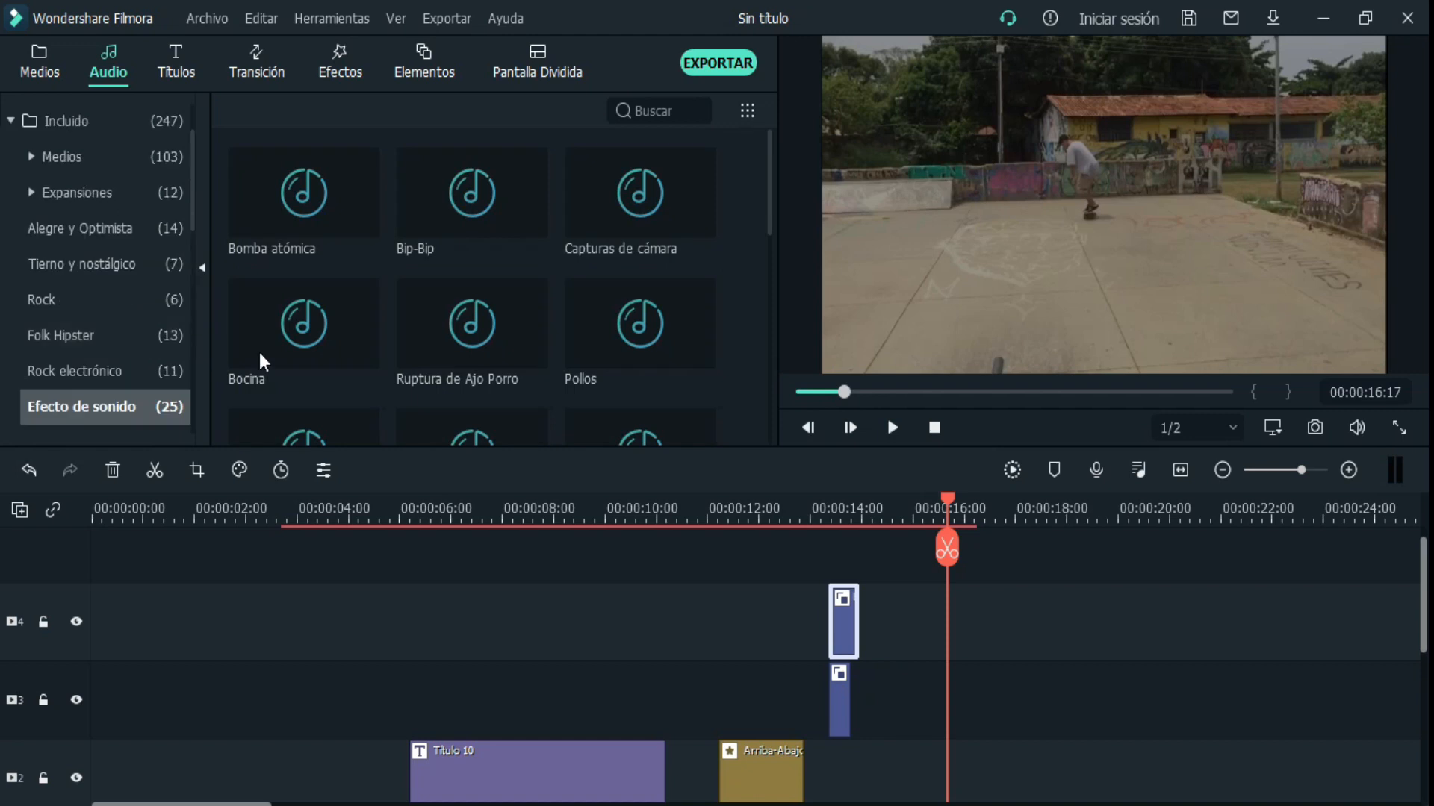
left_click(308, 328)
left_click(427, 329)
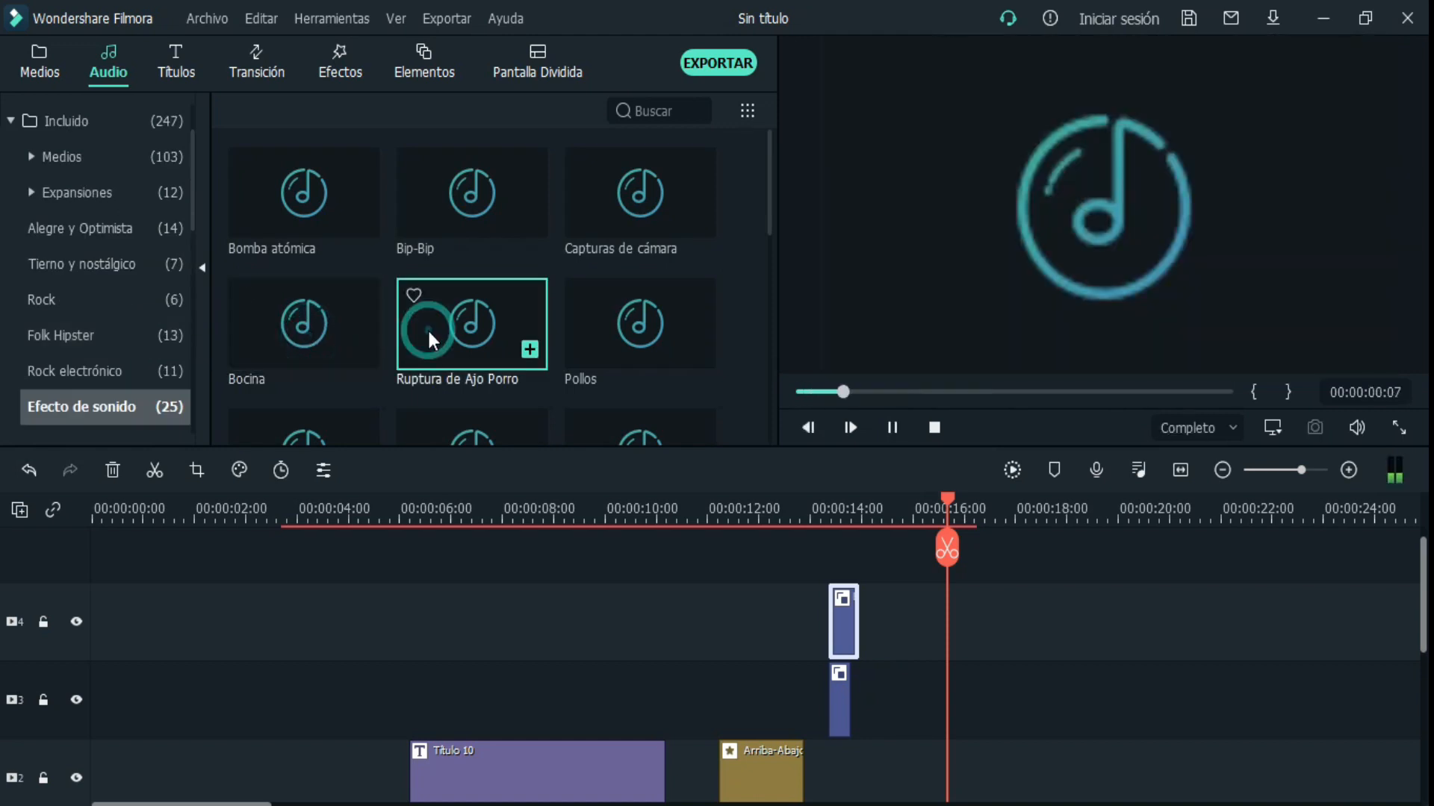
left_click(580, 219)
left_click(424, 227)
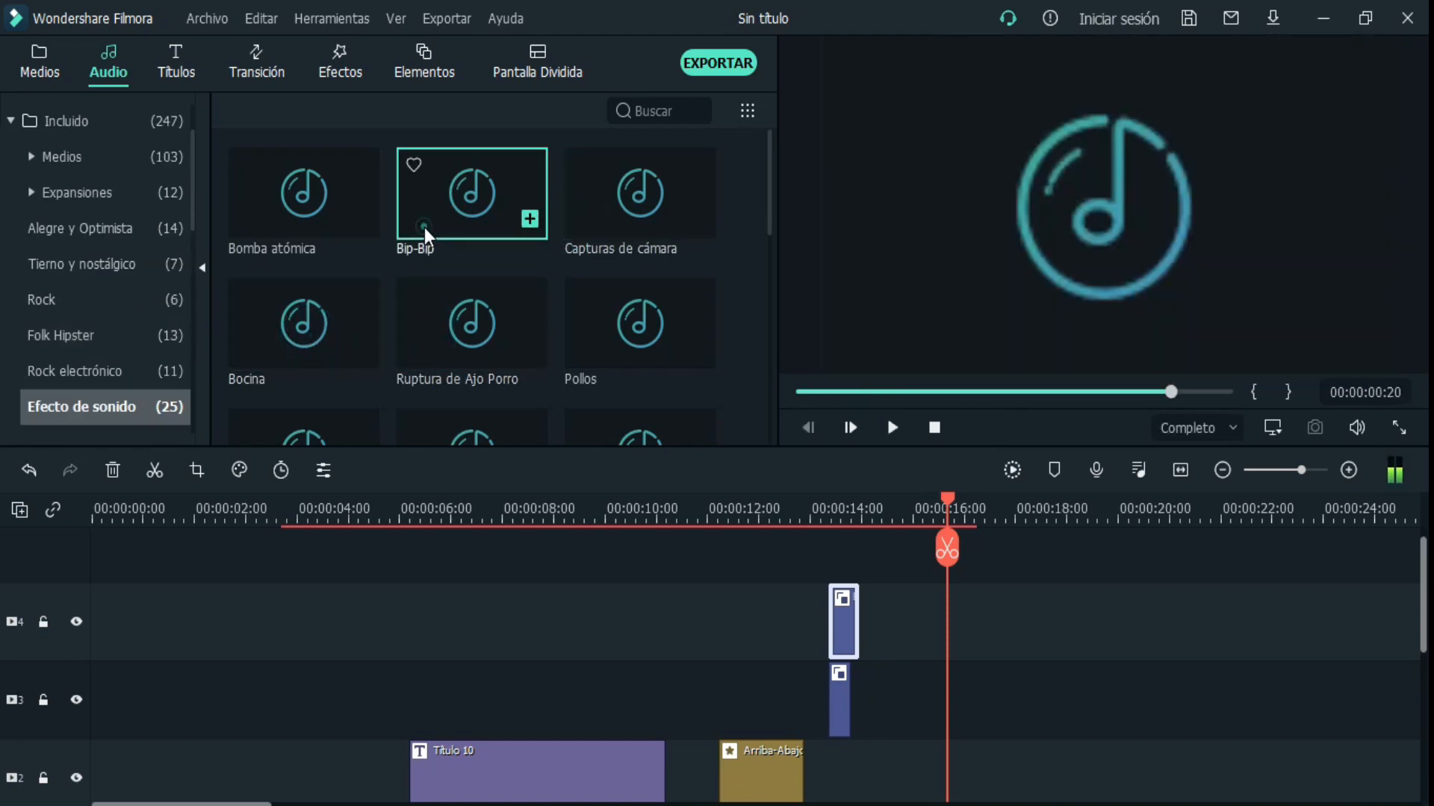
left_click(576, 335)
left_click(244, 217)
- Browse the included titles and transitions to examine the available styles
left_click(176, 64)
scroll(450, 258, "down", 15)
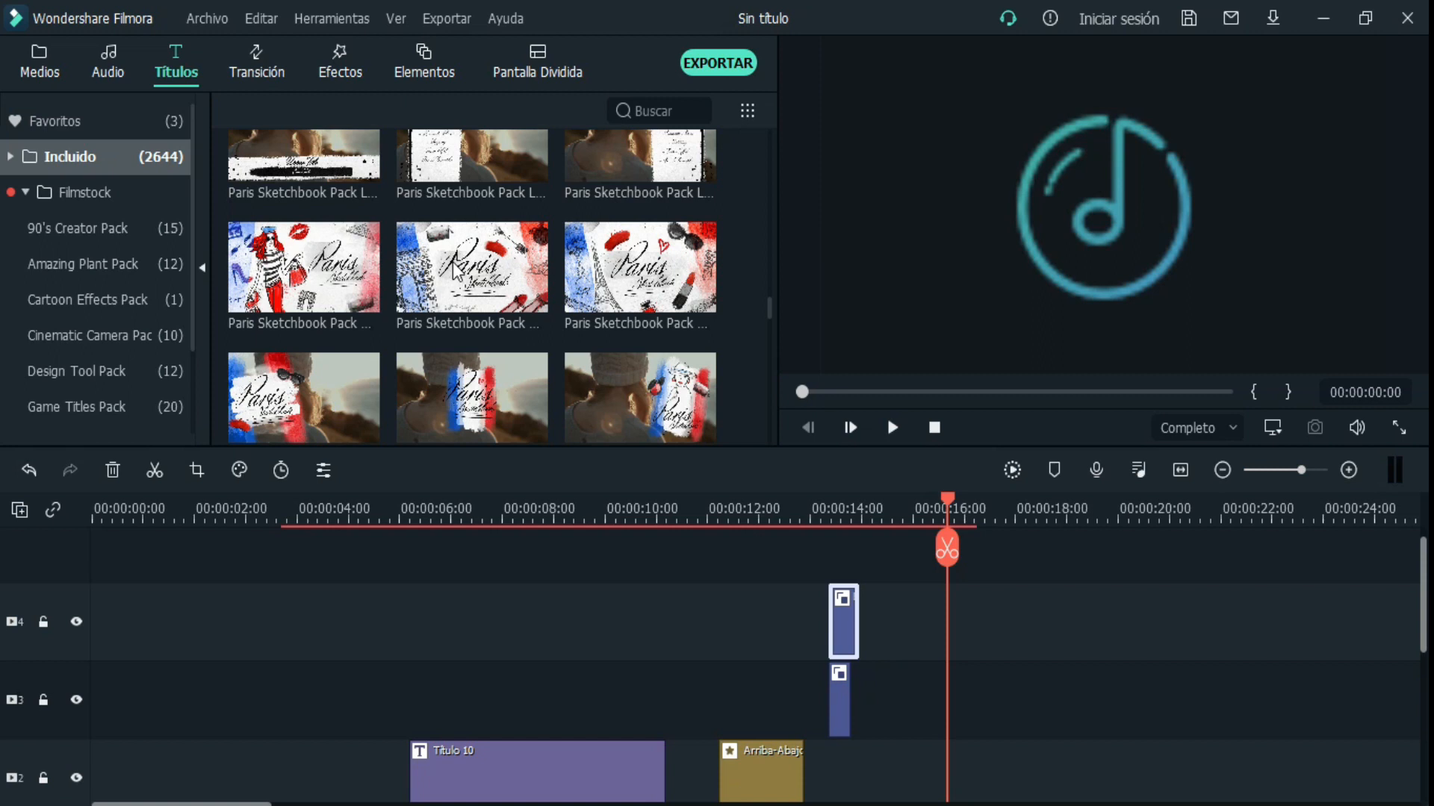
left_click(281, 68)
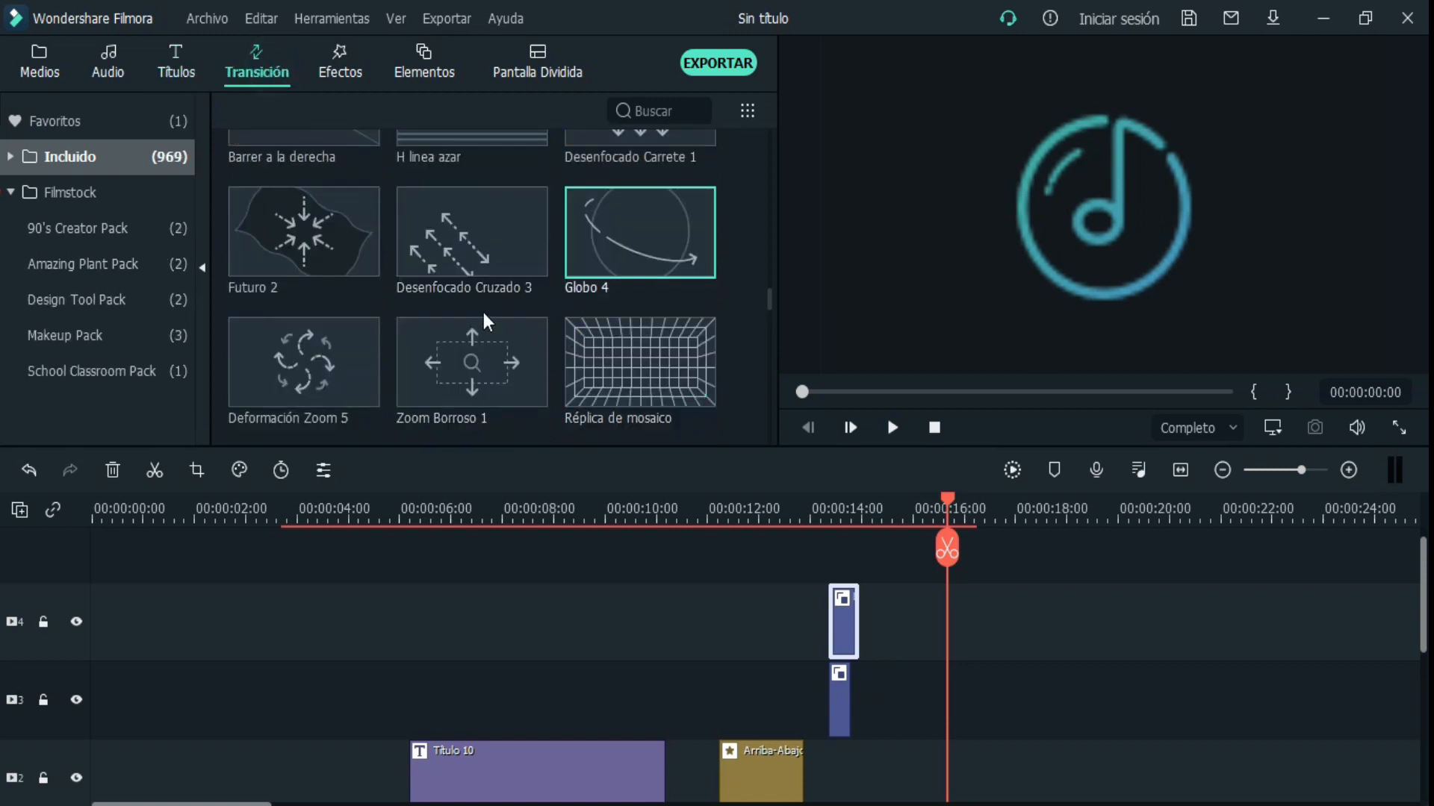
scroll(483, 314, "down", 3)
scroll(486, 335, "down", 6)
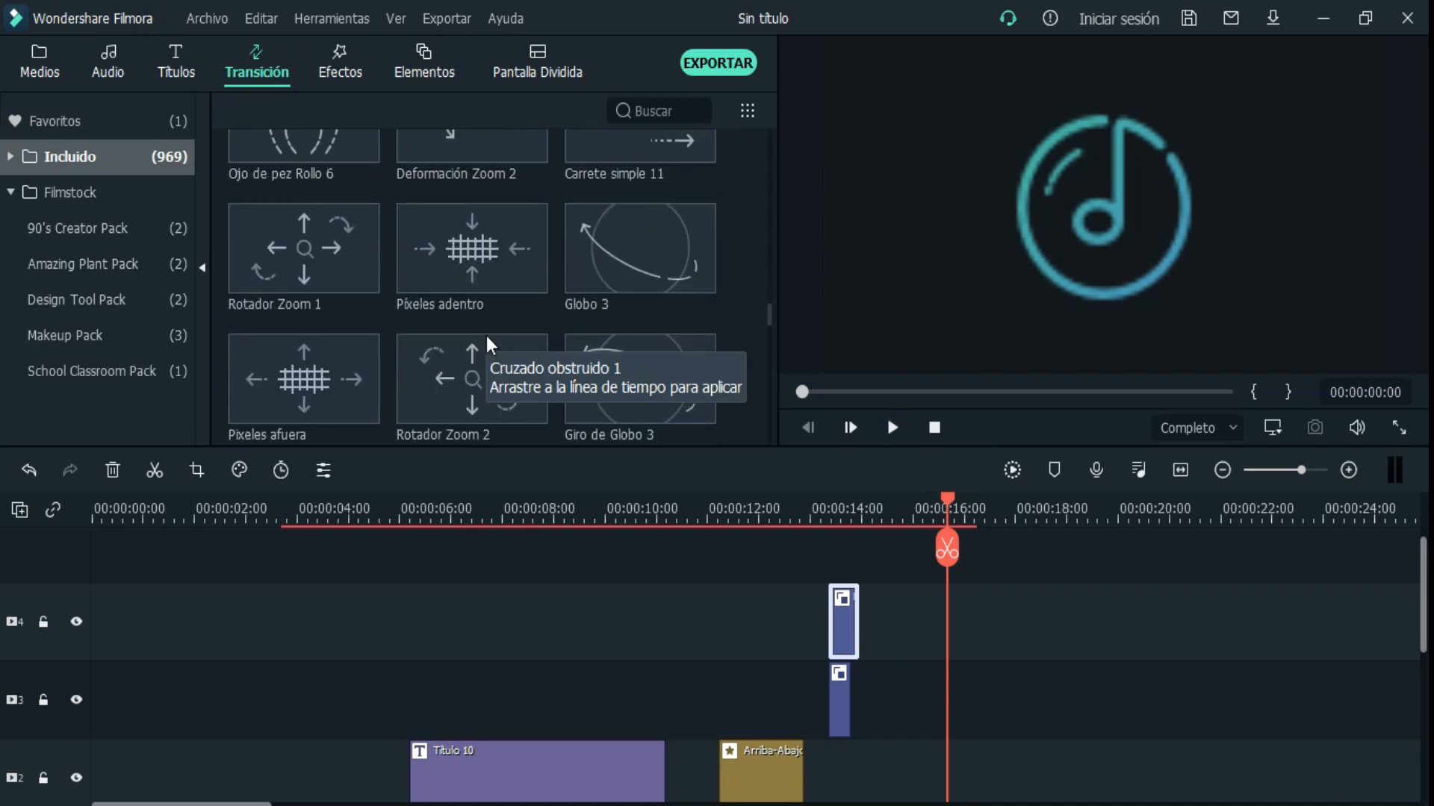
scroll(486, 335, "down", 10)
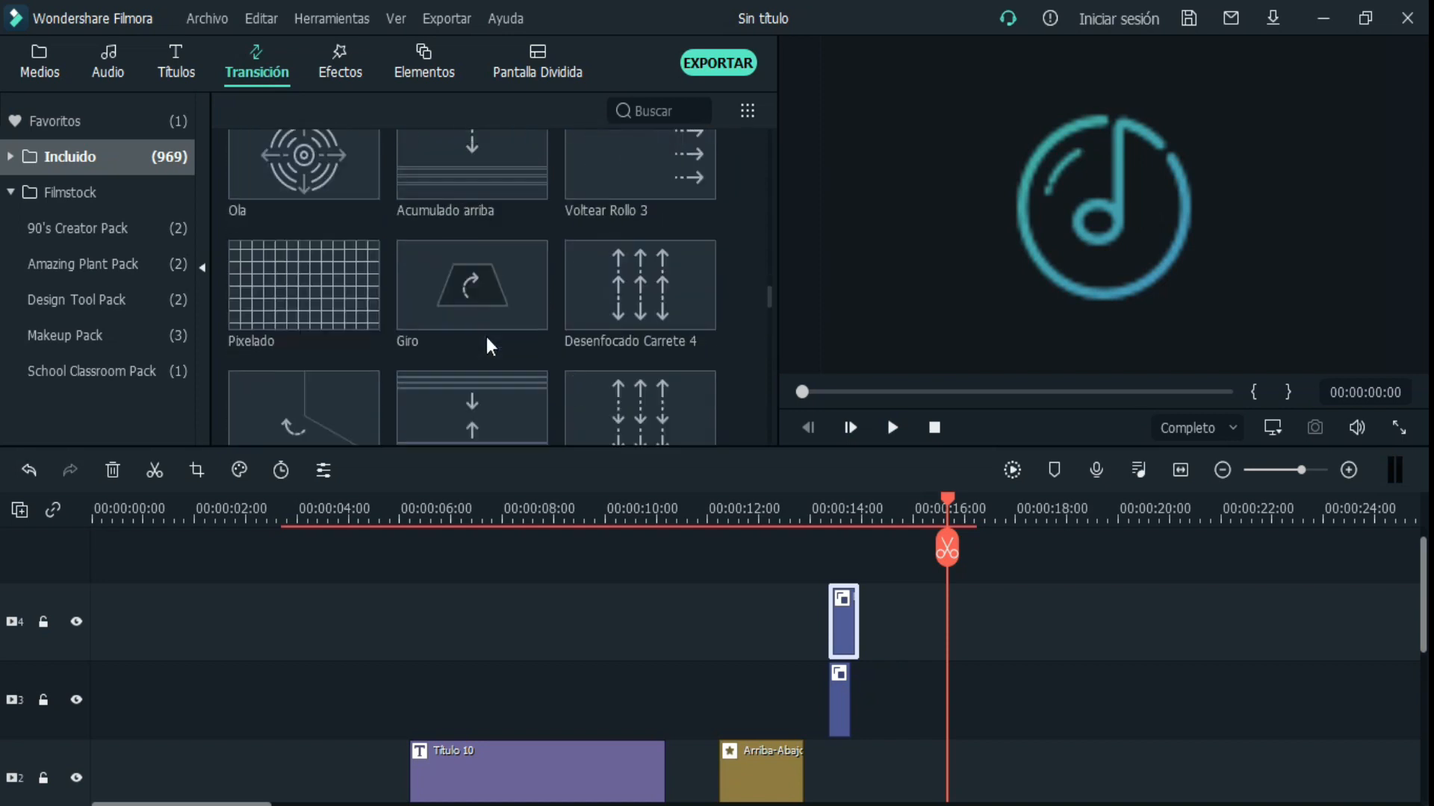
scroll(487, 338, "up", 10)
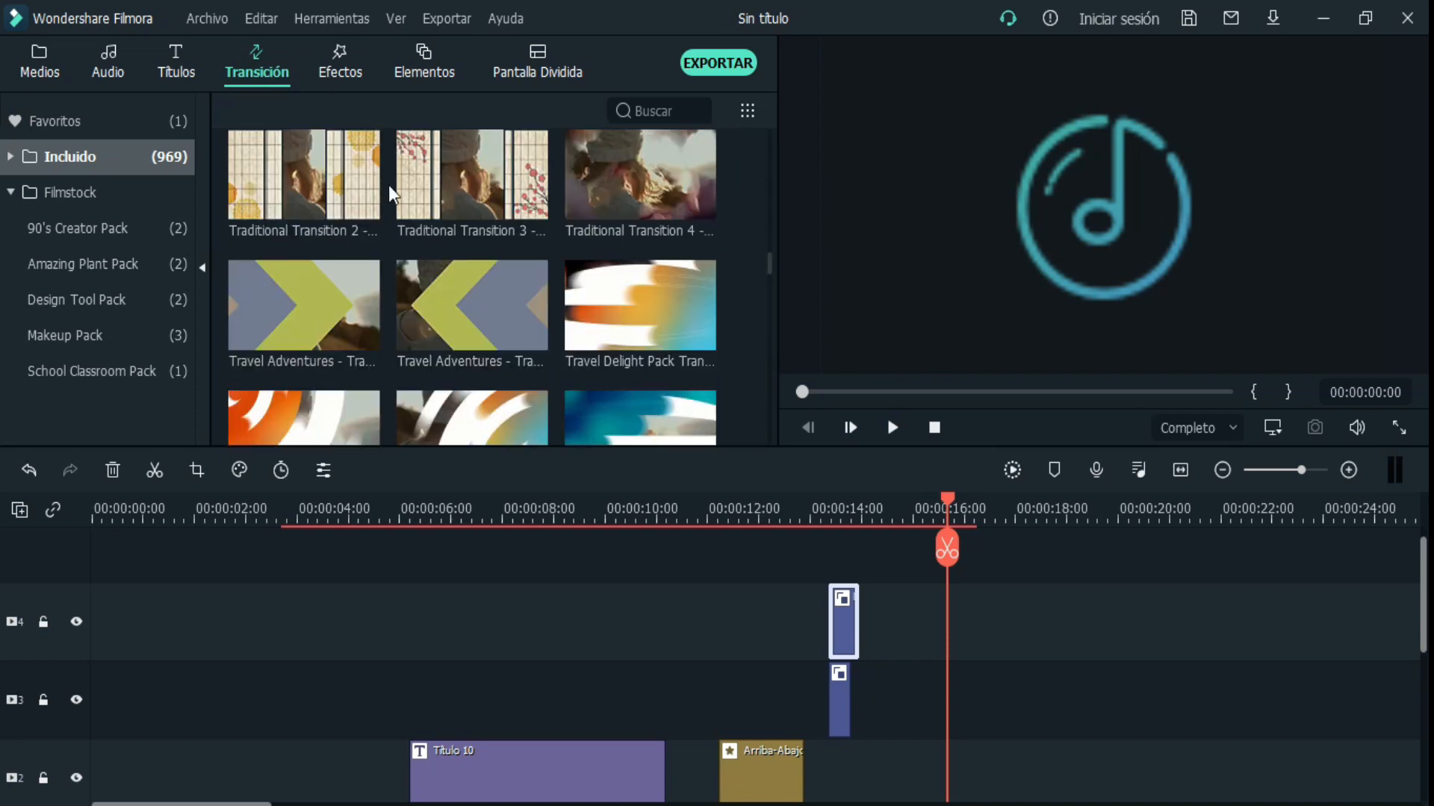
- Revisit the Effects library and play the Arriba-Abajo 1 section from about 00:00:12:11 to just before its end
left_click(337, 60)
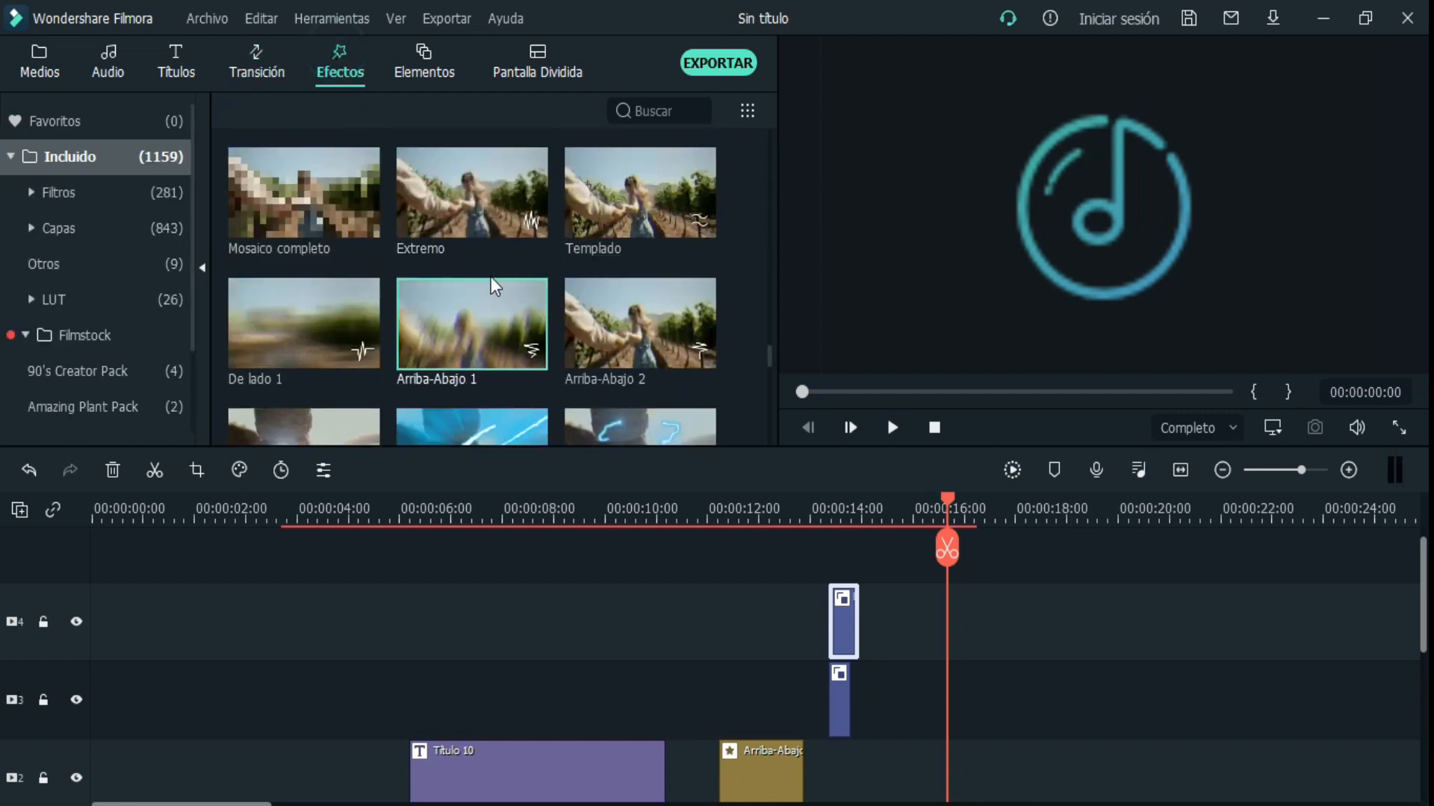
scroll(782, 675, "down", 2)
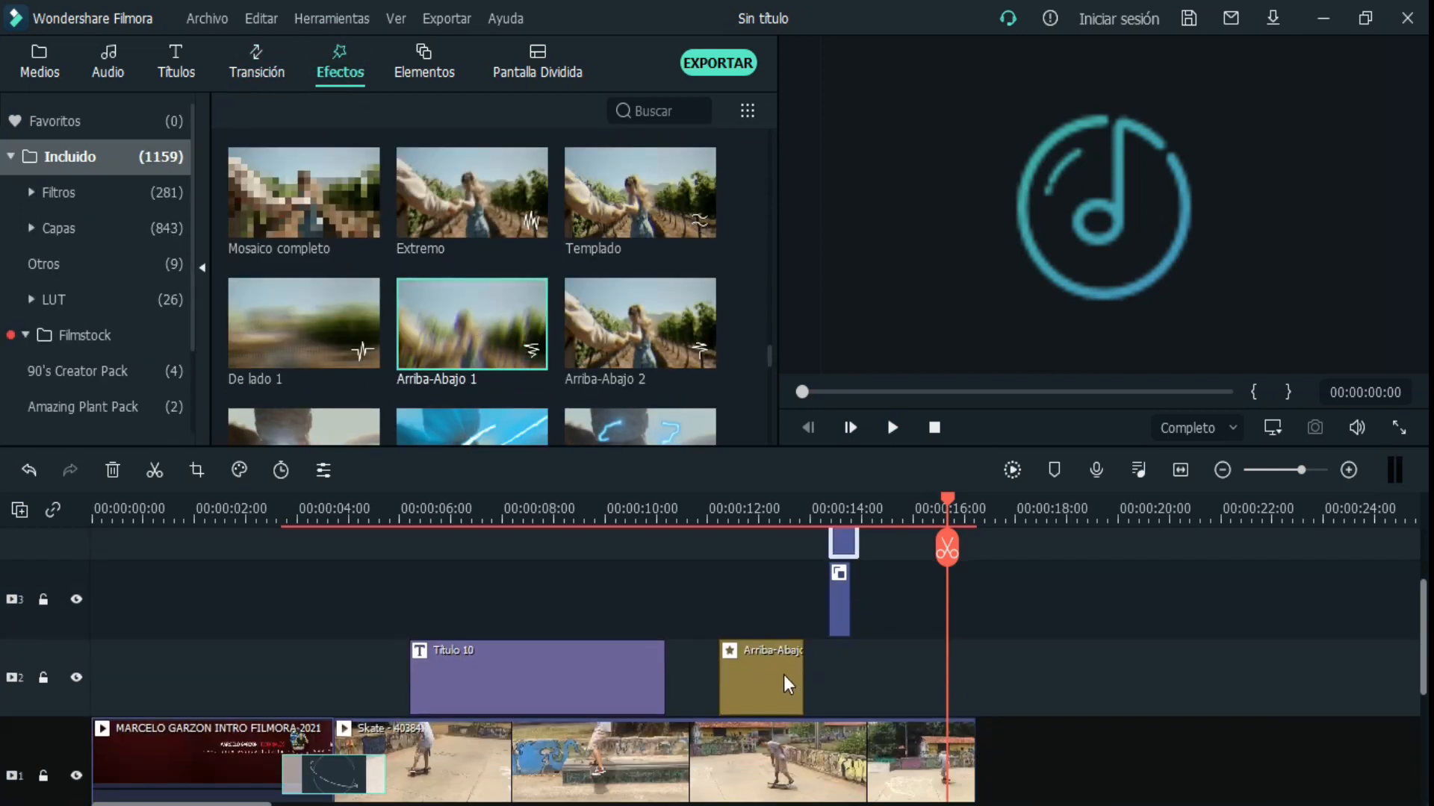
left_click(731, 509)
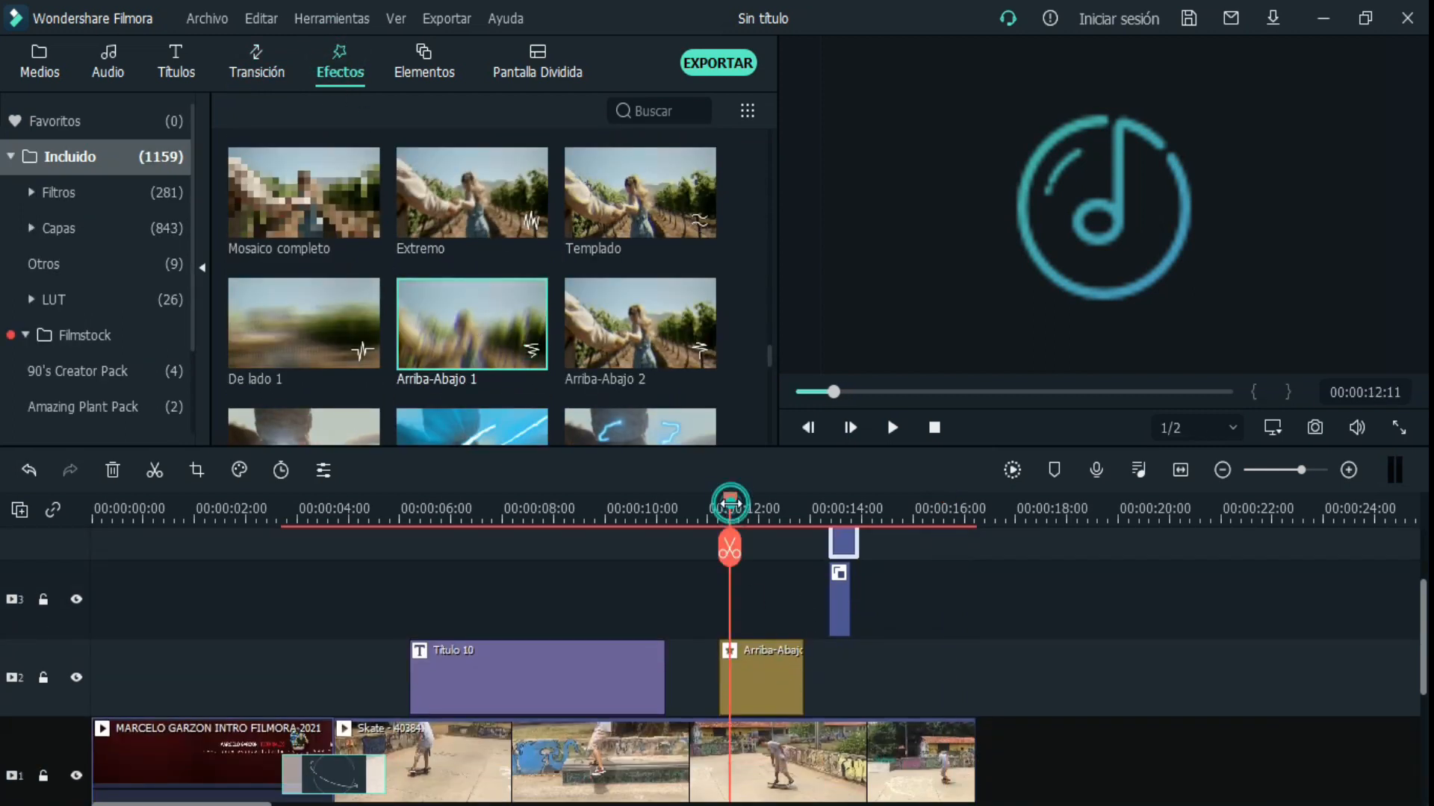
left_click(892, 427)
left_click(892, 427)
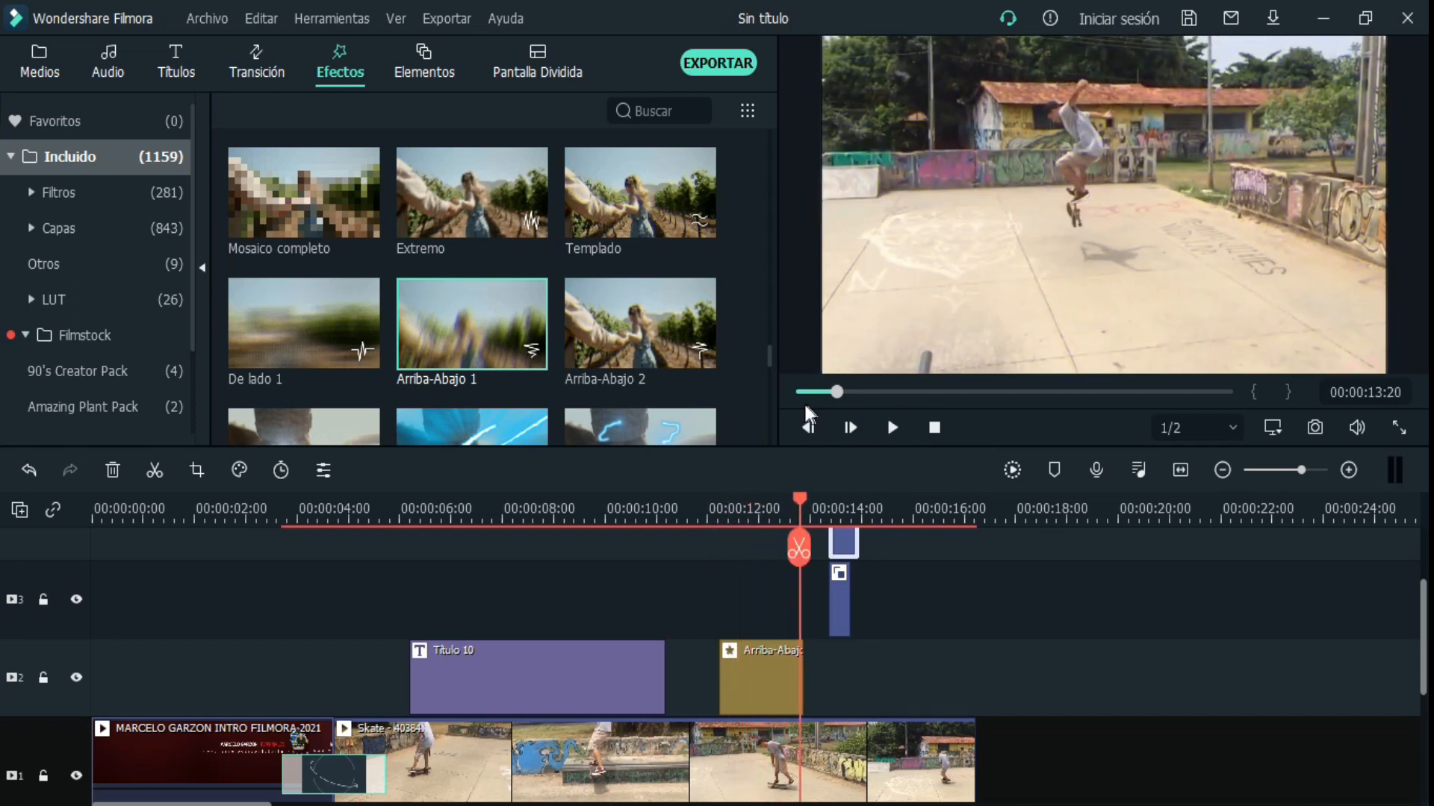
- Return to the Elements library and move the playhead to 00:00:14:00, just before the two added elements
left_click(428, 62)
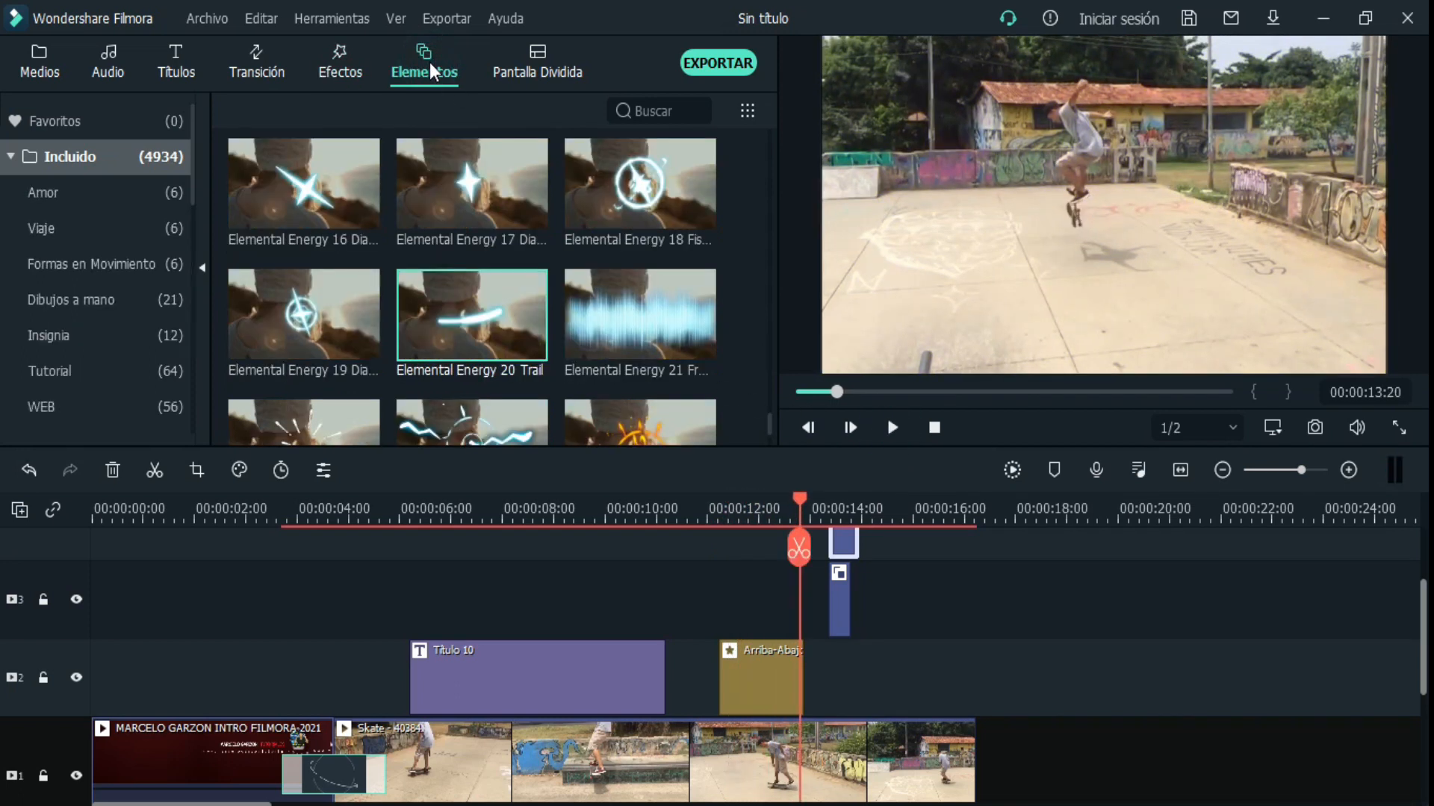
left_click(810, 509)
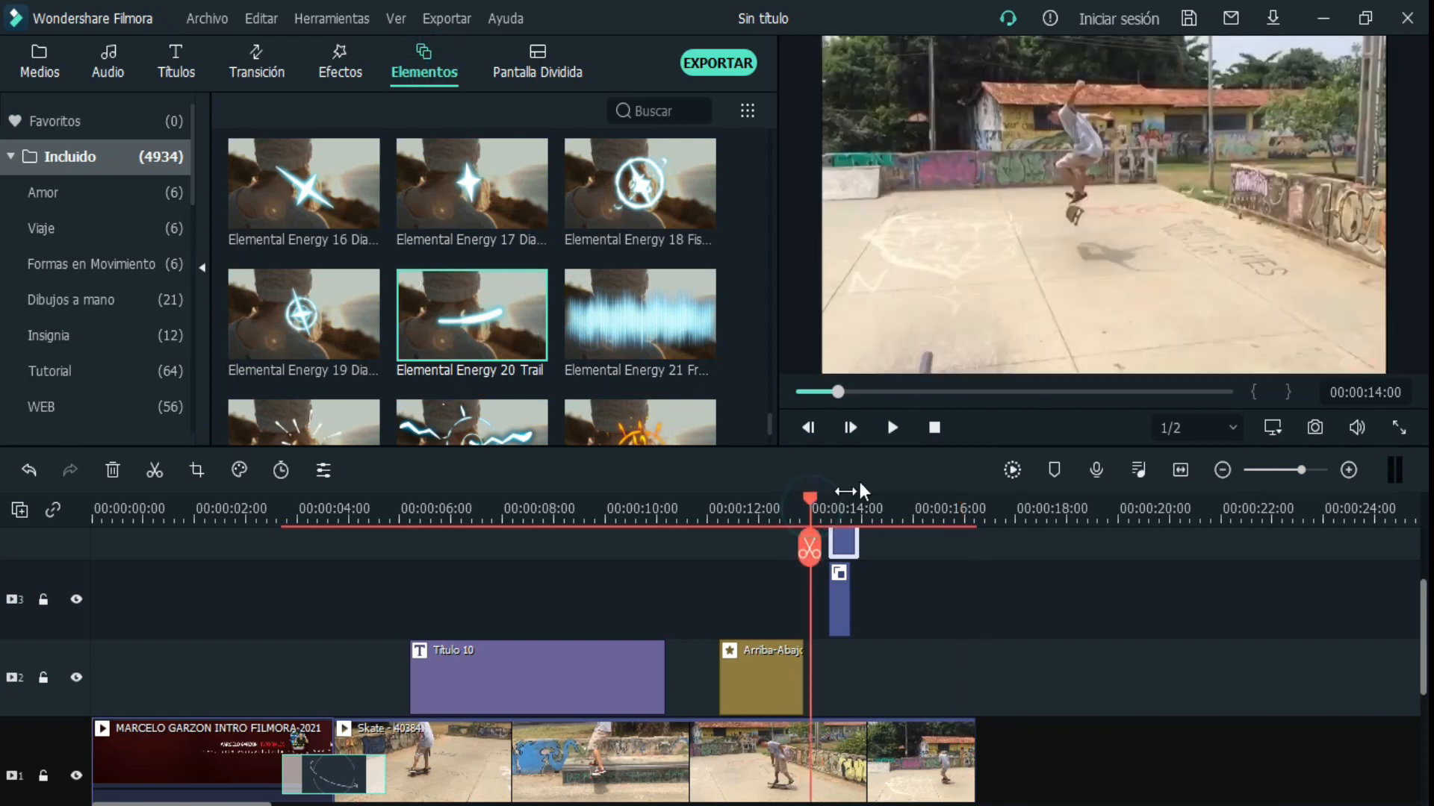
- Trim the end of the skate clip by splitting it at 00:00:15:23 and deleting the remaining piece
left_click(893, 428)
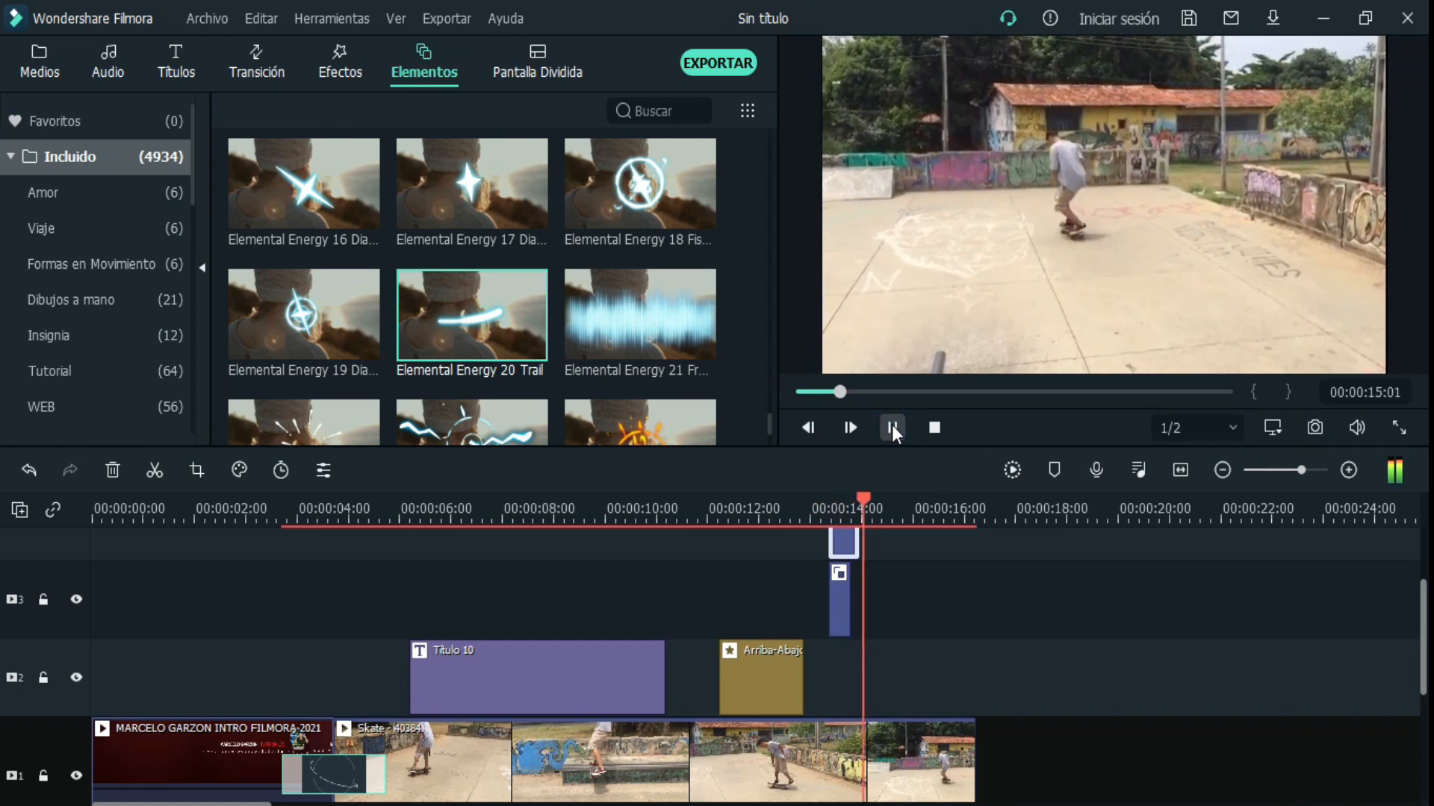
left_click_drag(941, 504, 910, 508)
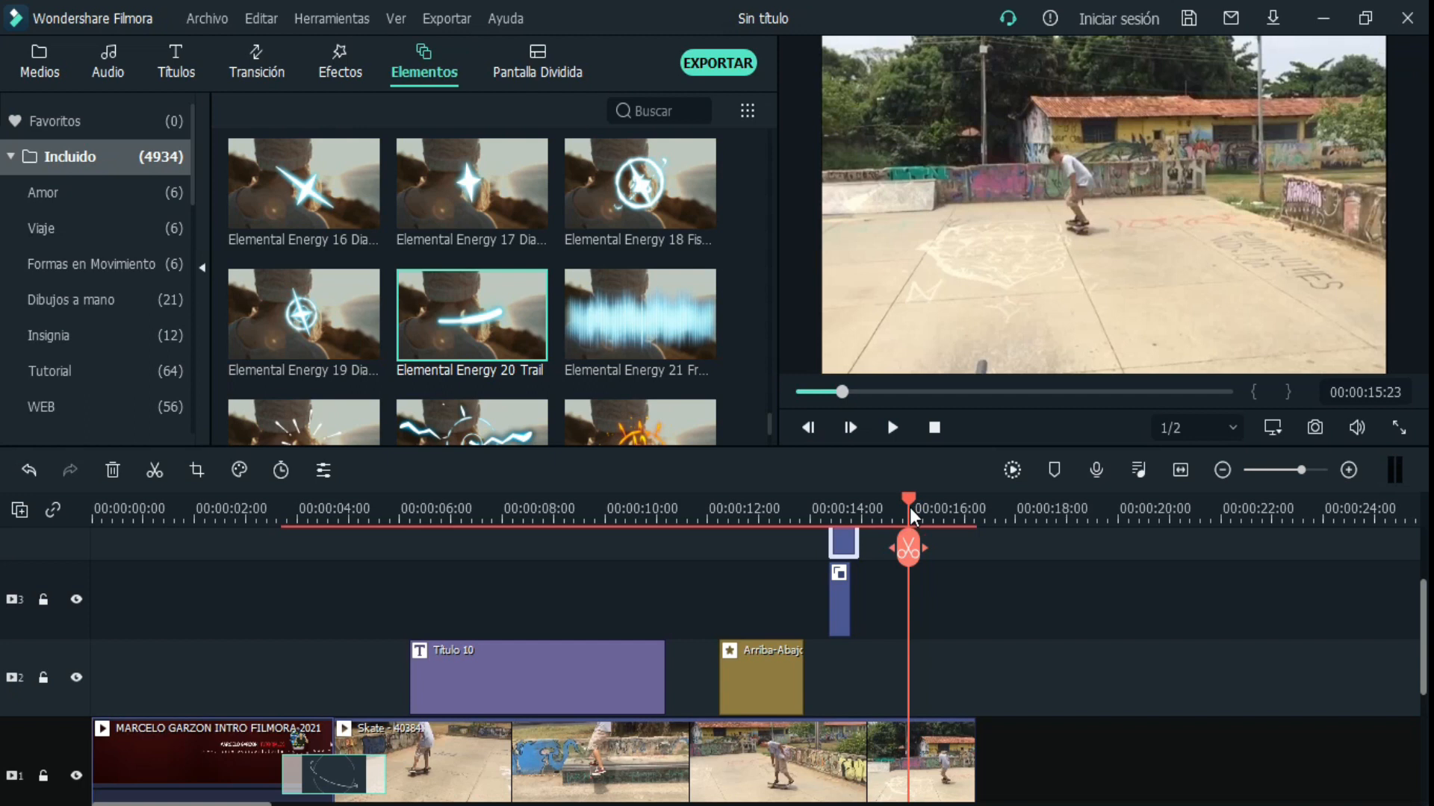
scroll(941, 558, "down", 4)
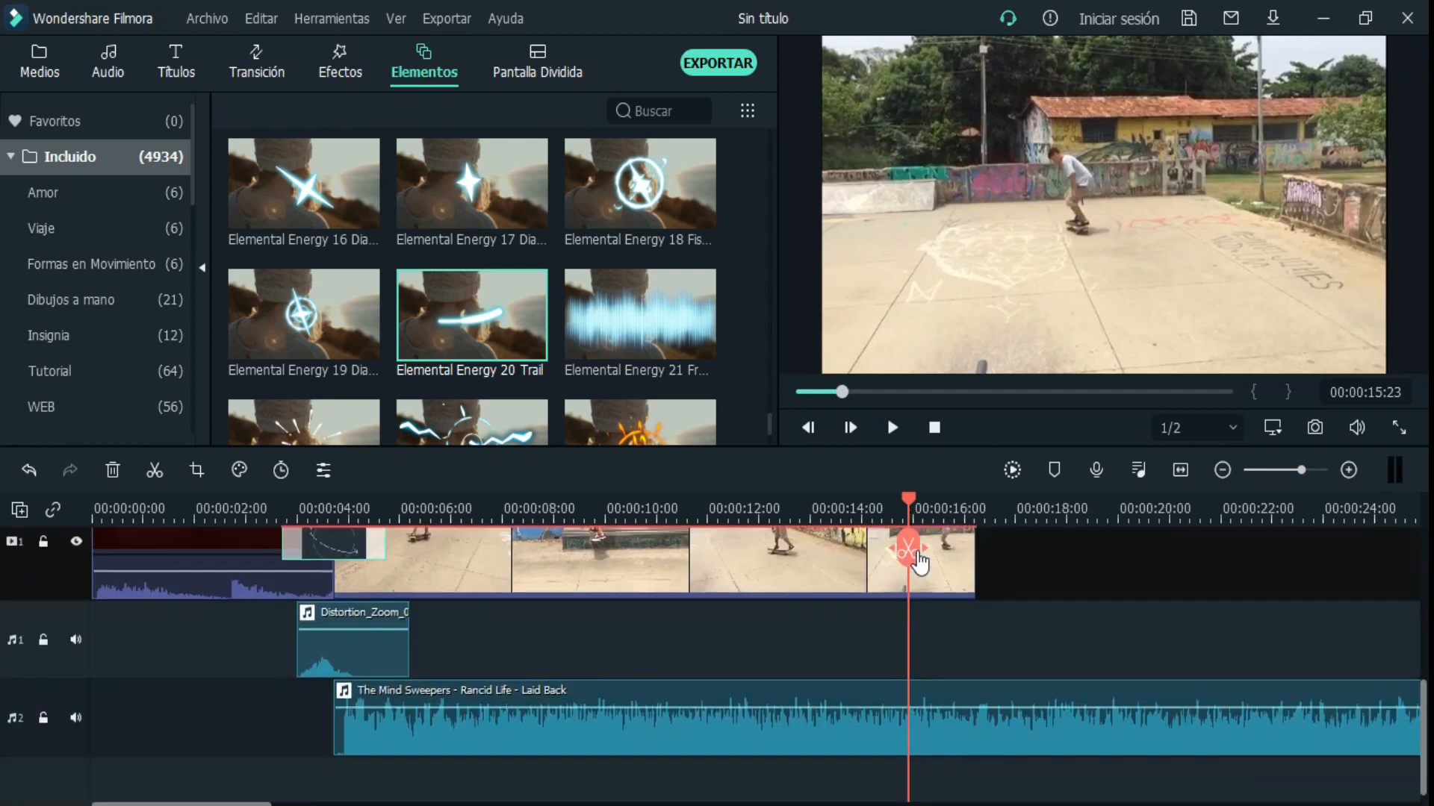
left_click(950, 553)
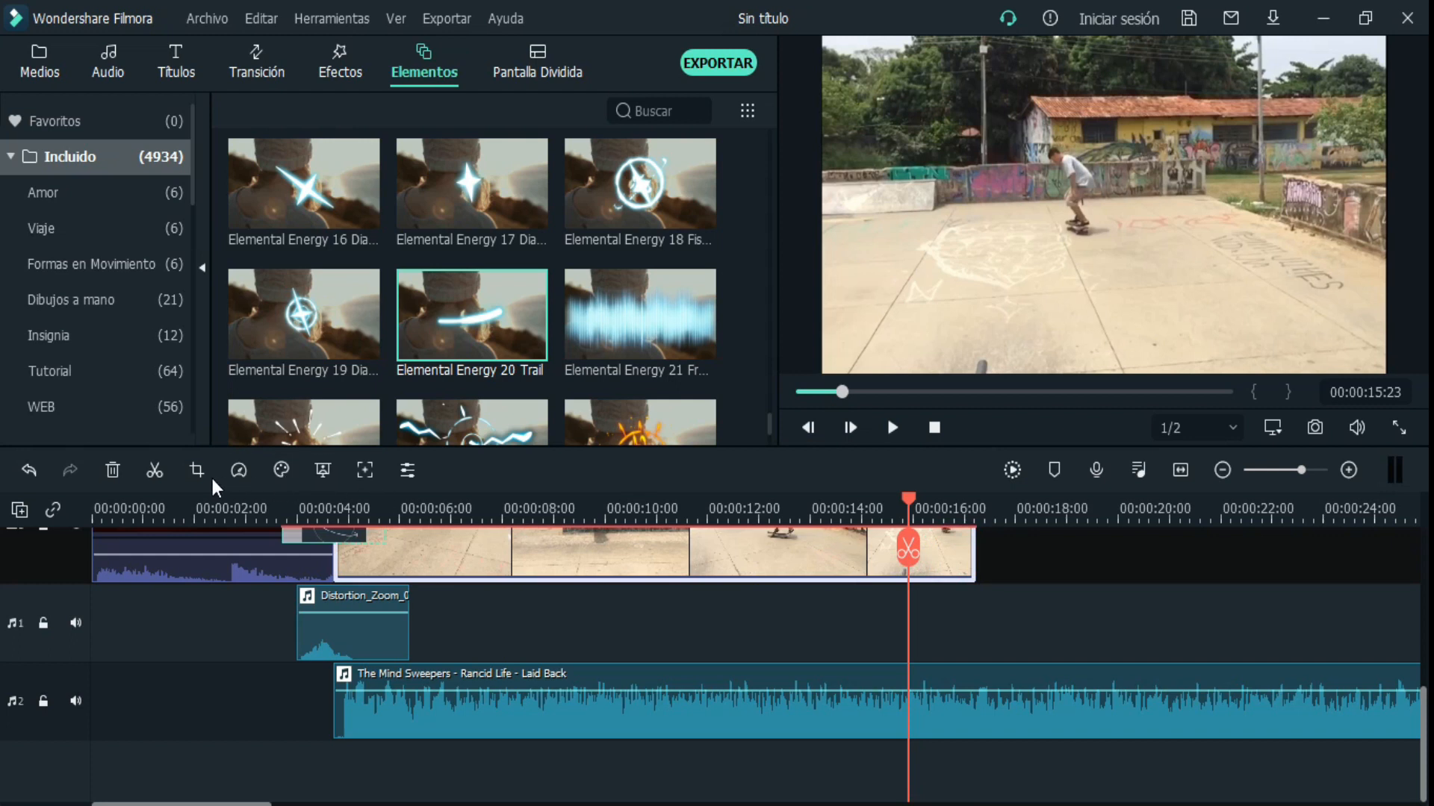
left_click(155, 469)
scroll(961, 731, "up", 2)
left_click(948, 643)
key("Delete")
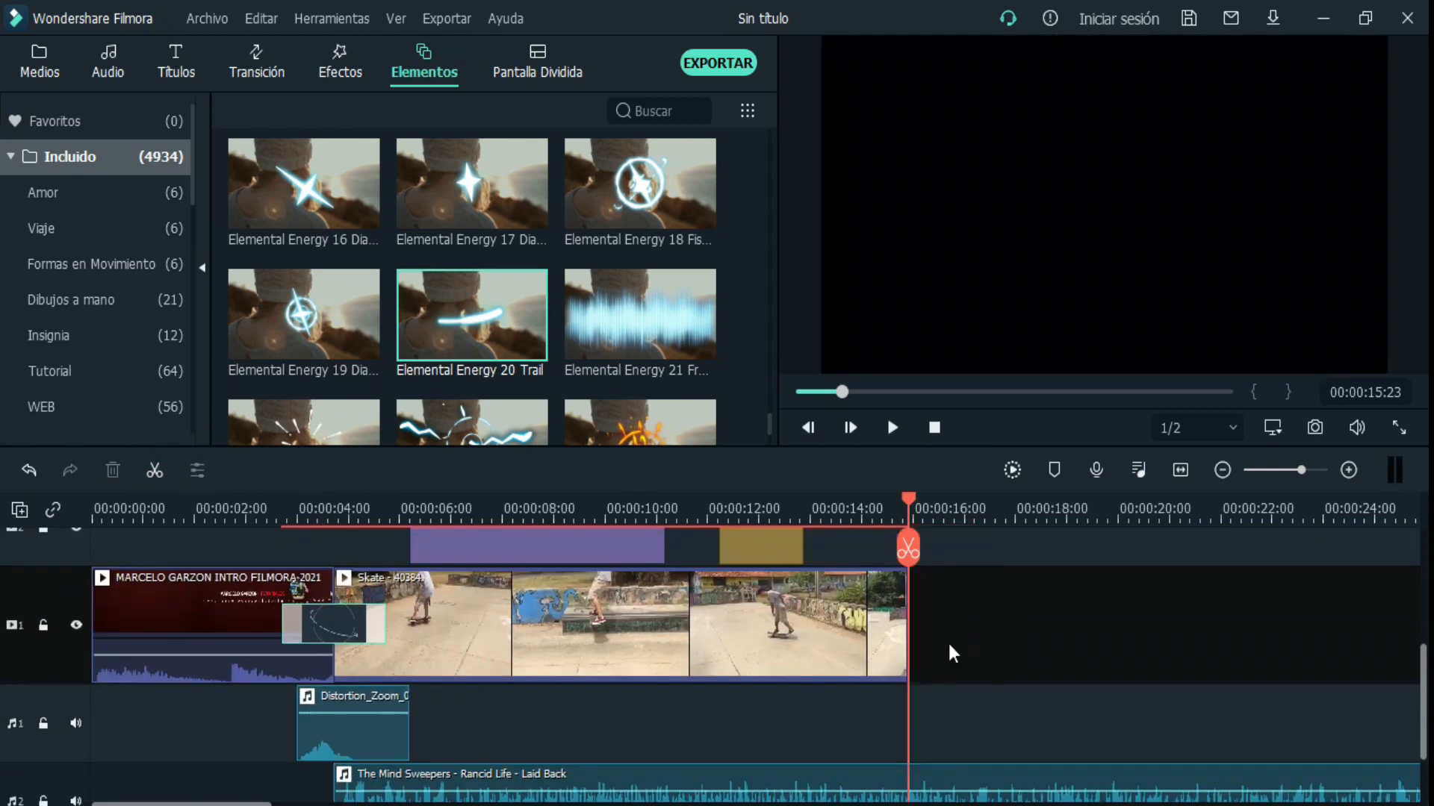
- Preview the source video Skiing - 61568 from the VIDEOS media folder
left_click(867, 513)
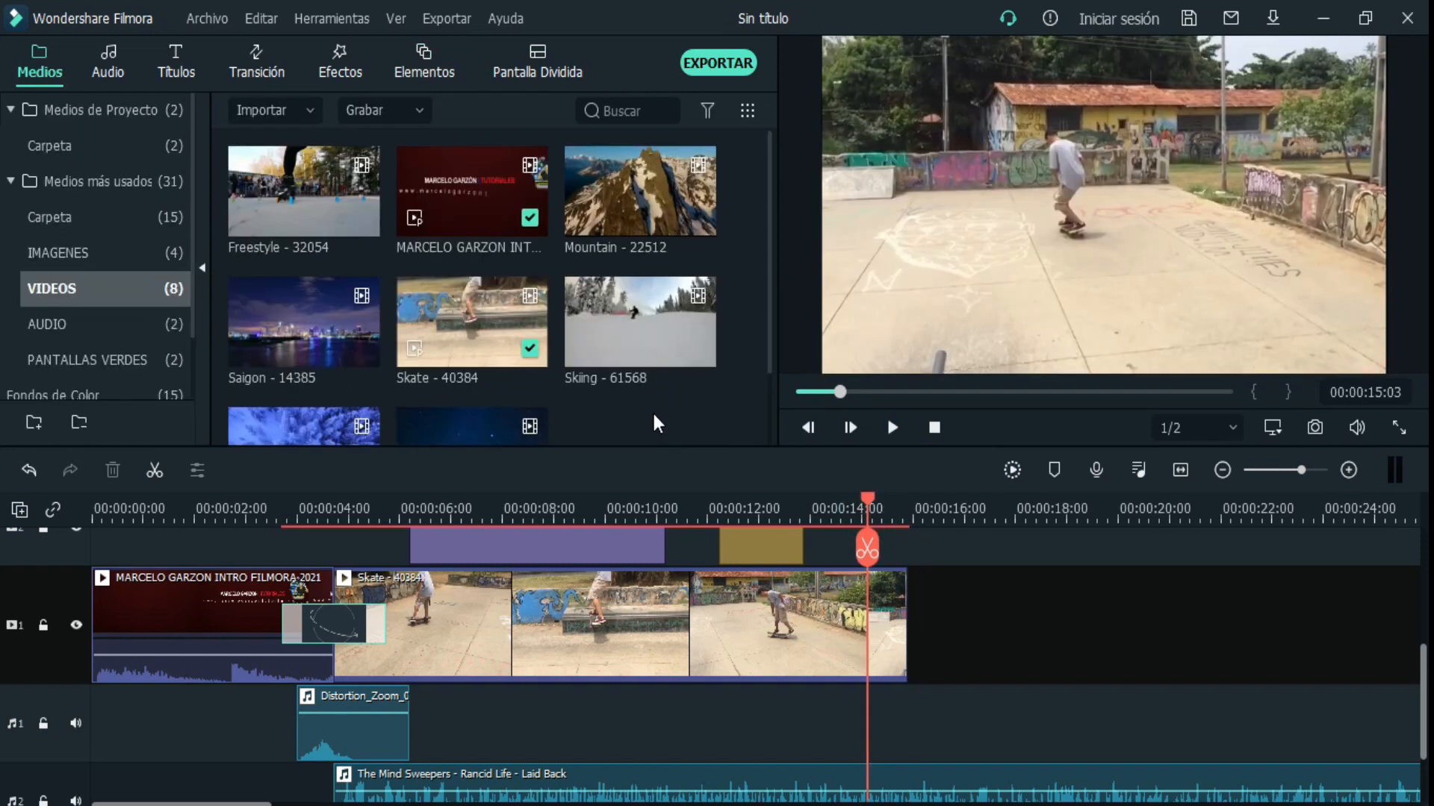
left_click(844, 488)
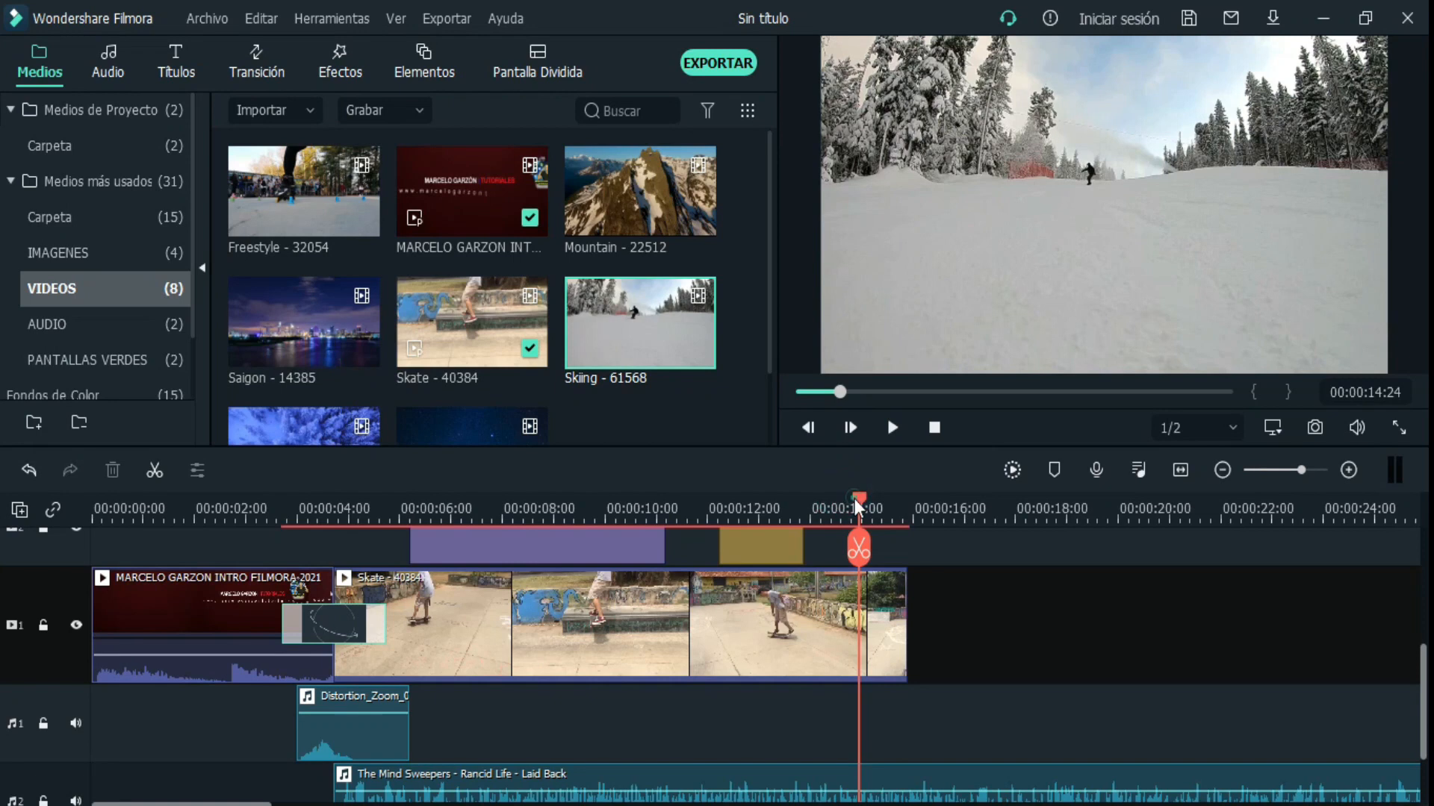
left_click(855, 499)
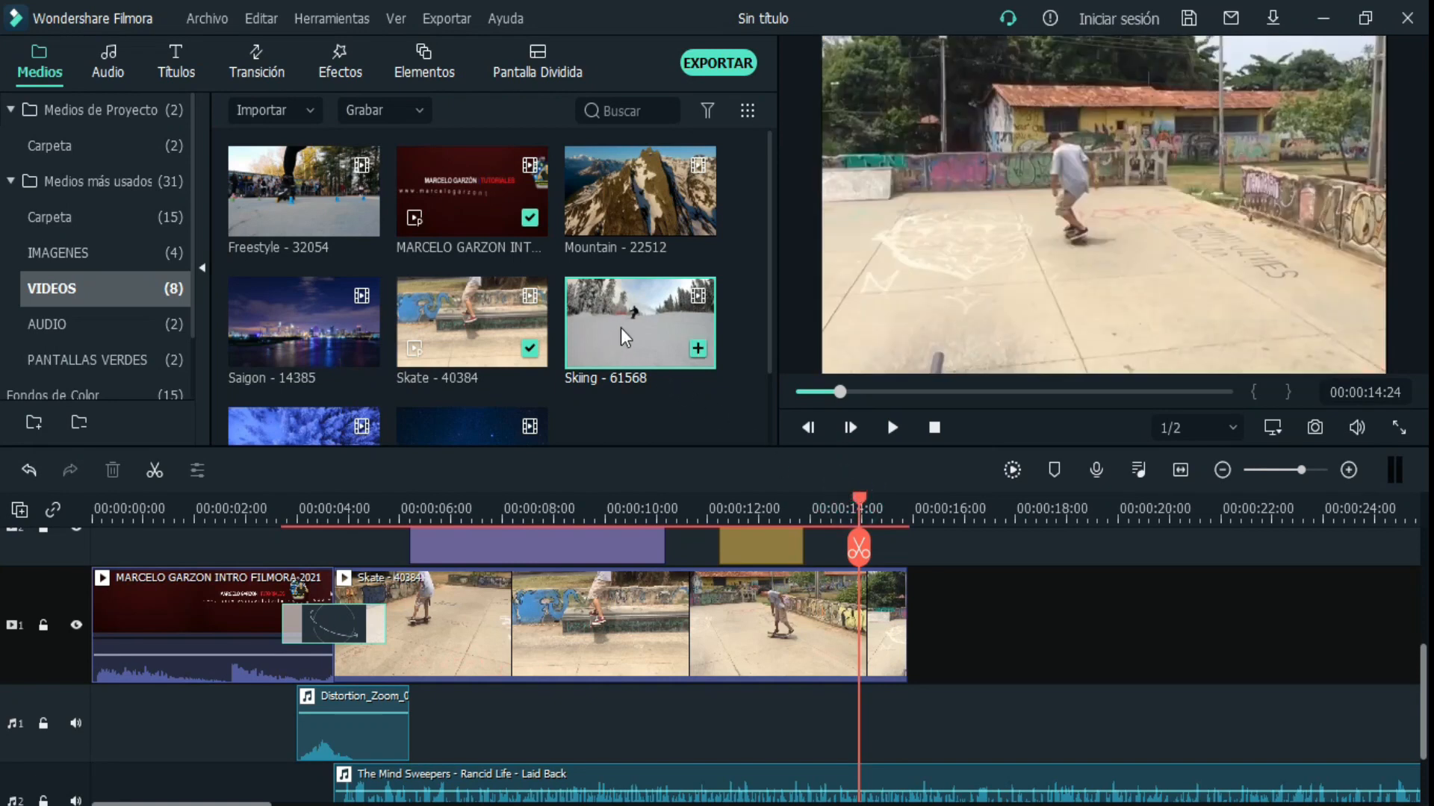
double_click(620, 328)
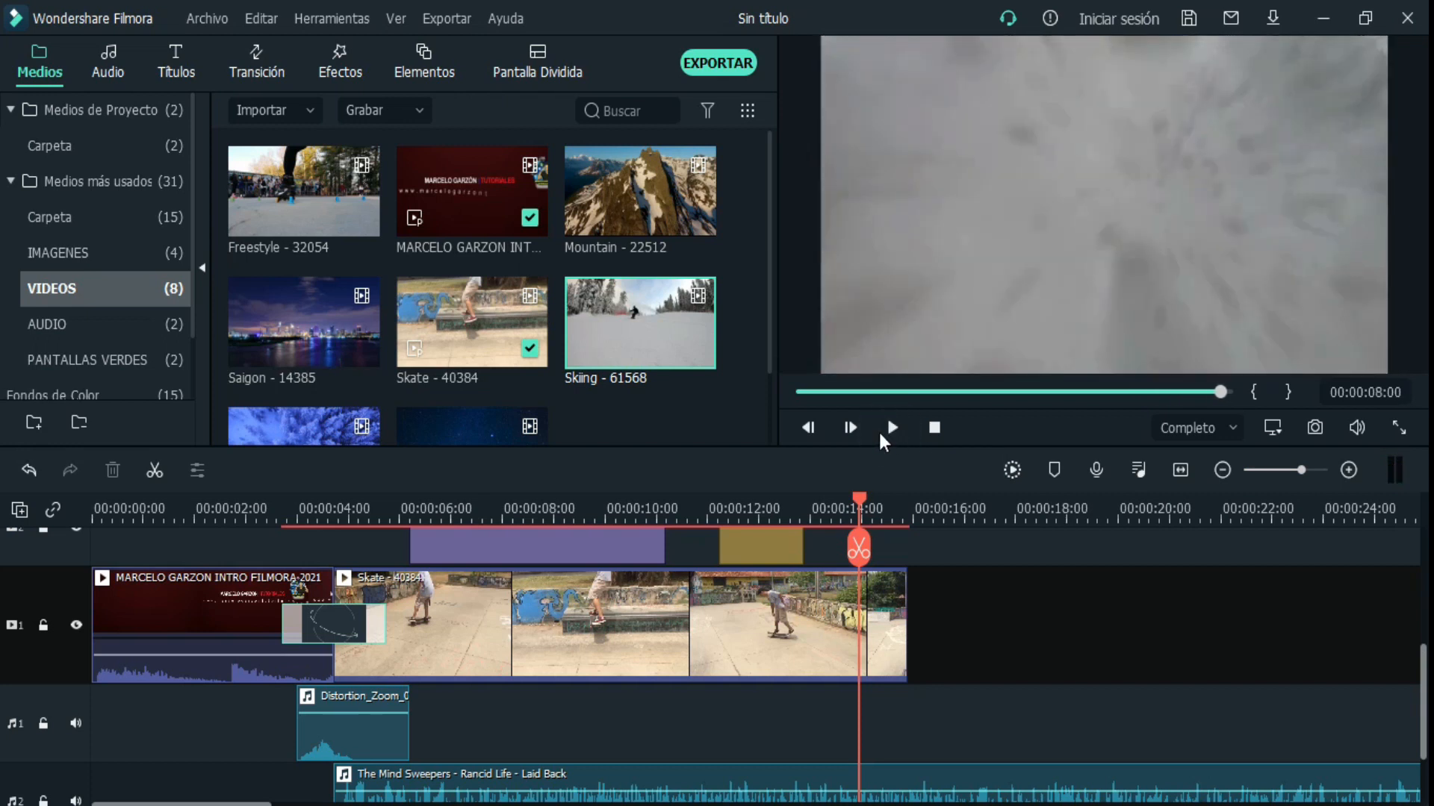
- Place the Skiing - 61568 video on video track 1 directly after the skate clip
scroll(791, 580, "up", 3)
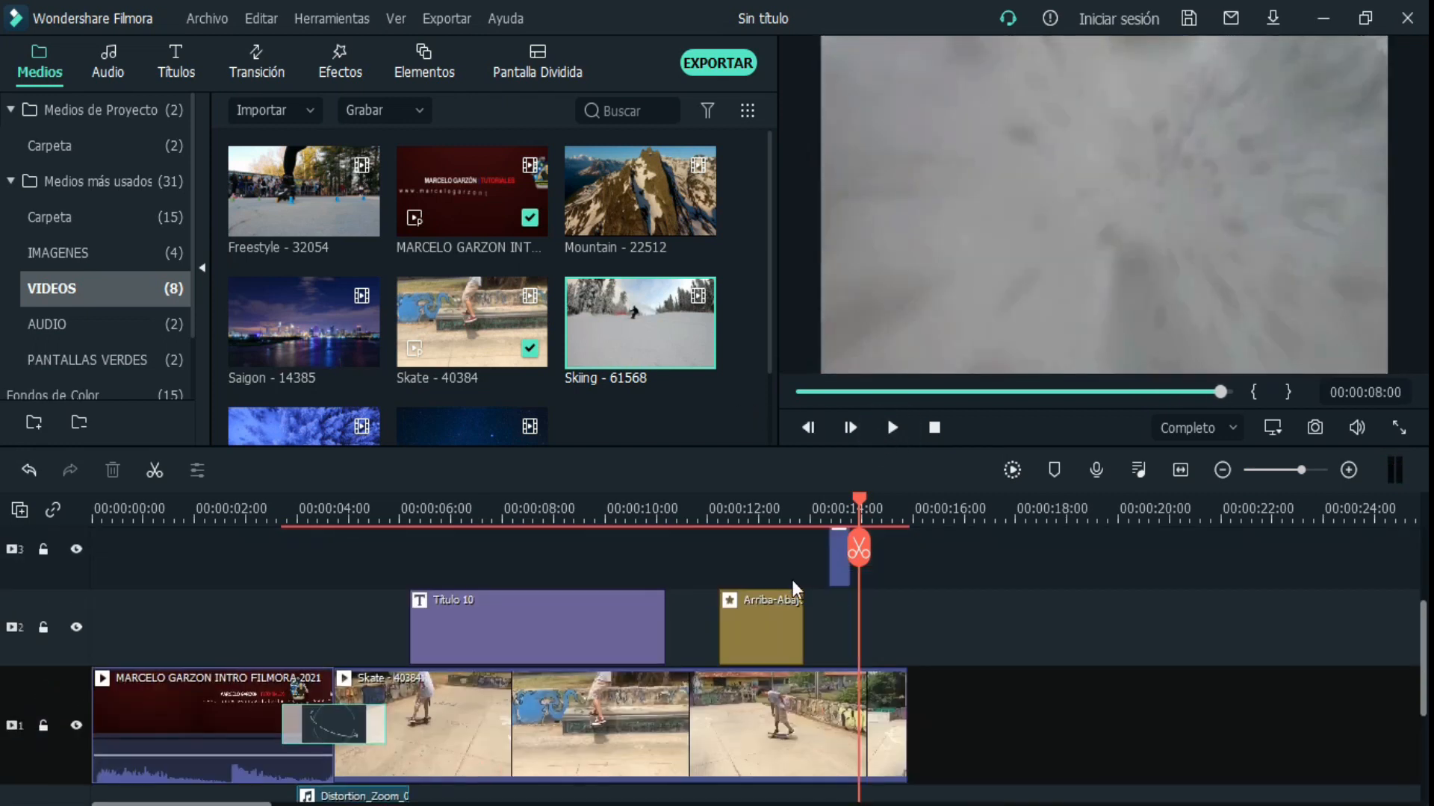
right_click(639, 329)
left_click(706, 541)
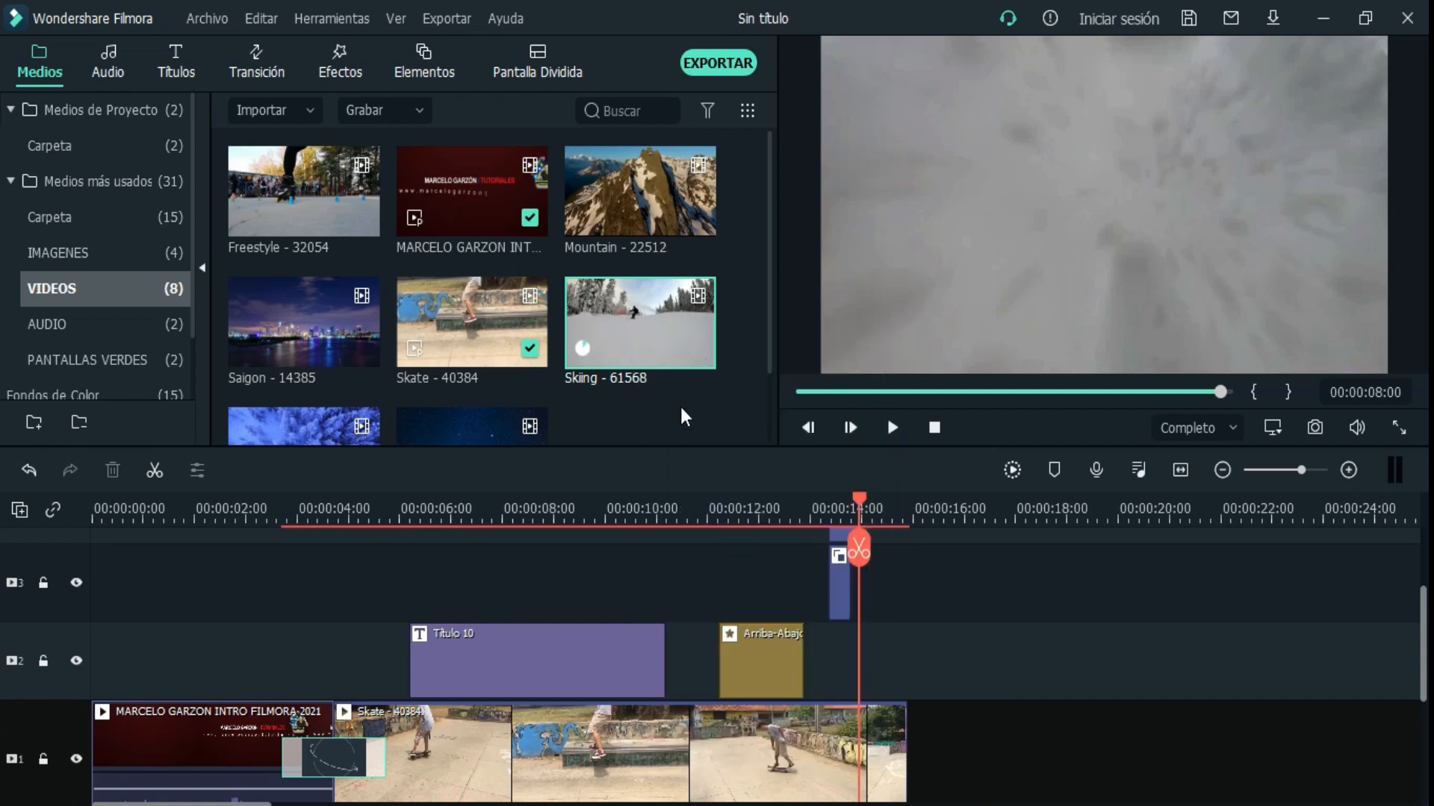
right_click(647, 338)
left_click(672, 577)
left_click_drag(629, 324, 926, 736)
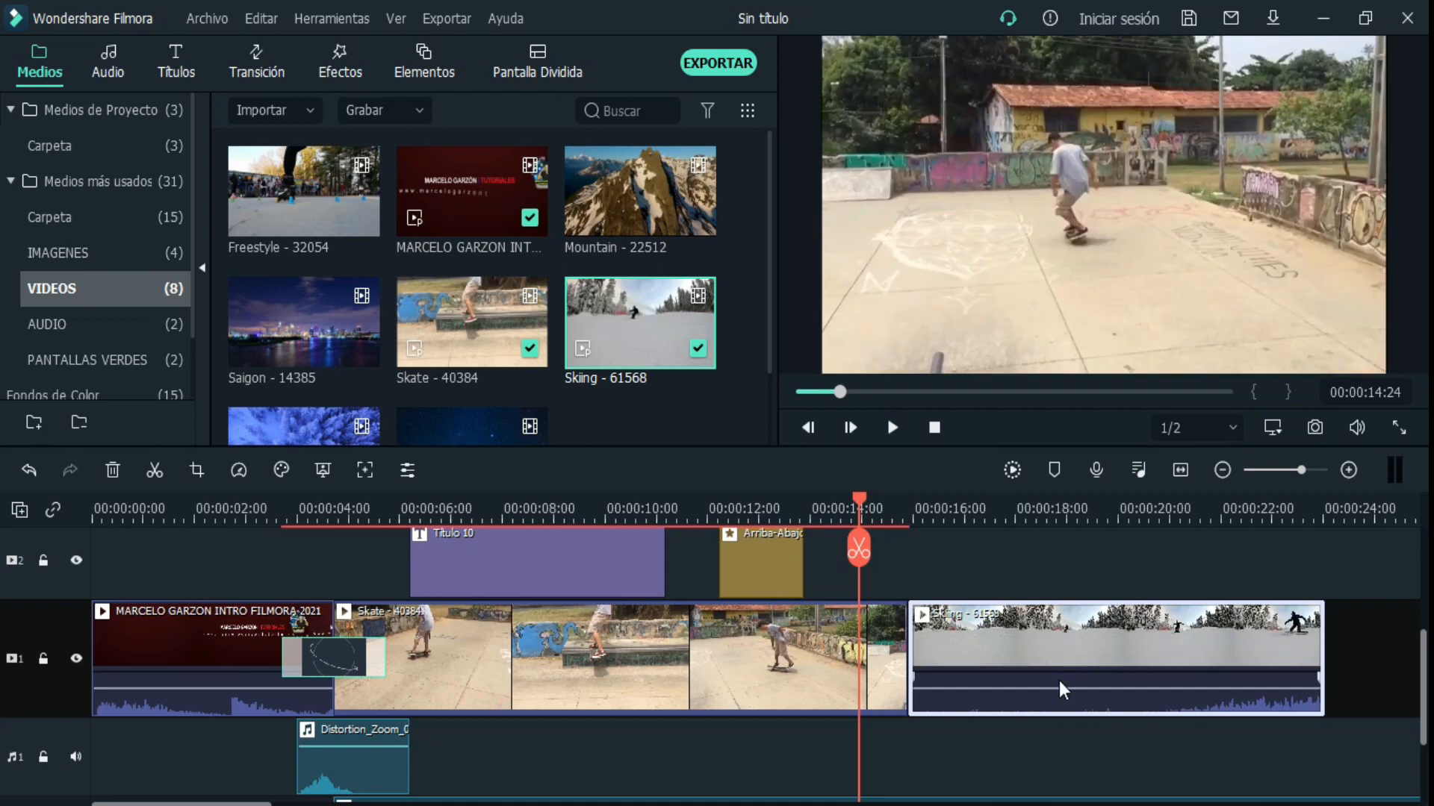
- Play the skiing clip on the timeline together with the background music
scroll(1054, 658, "down", 1)
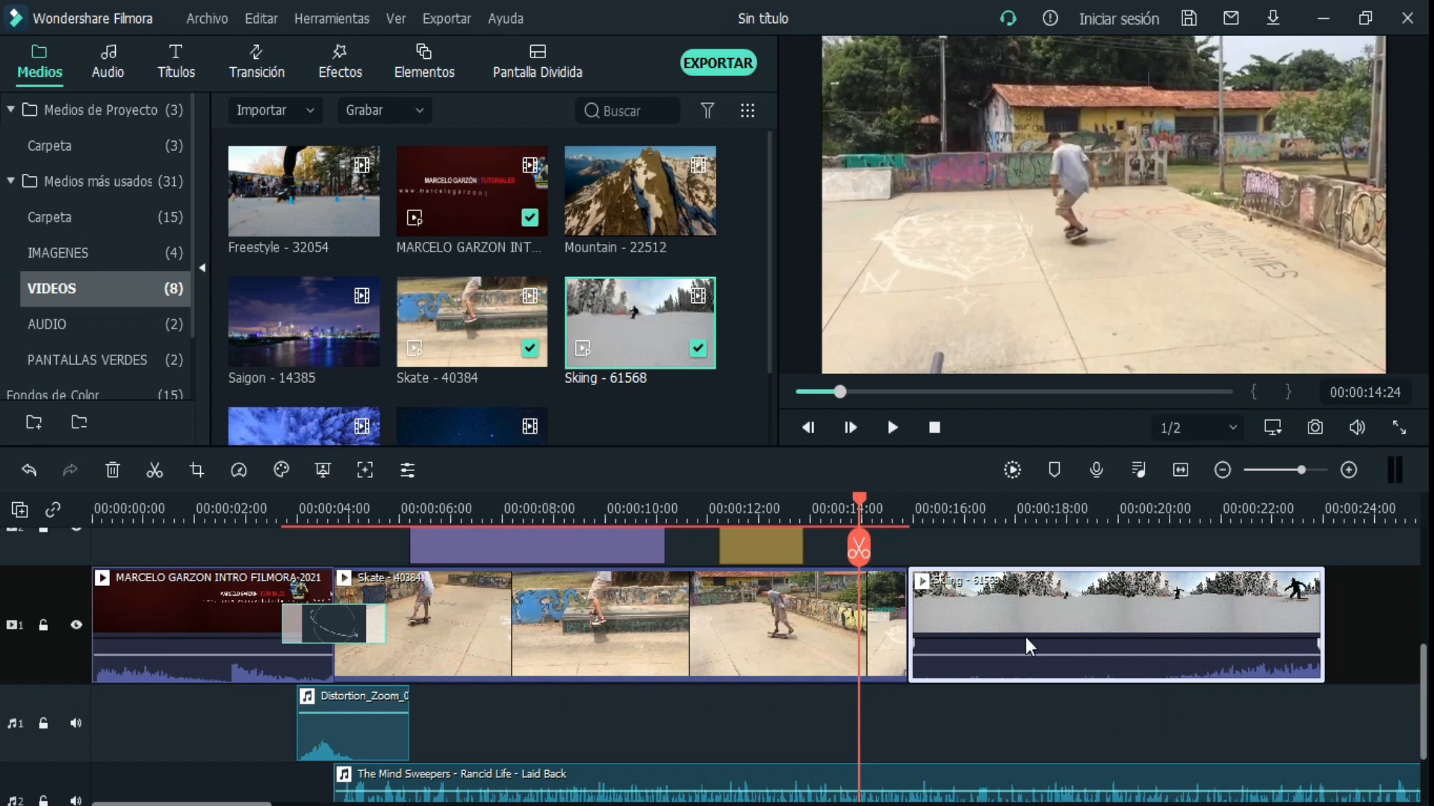
scroll(1046, 592, "down", 2)
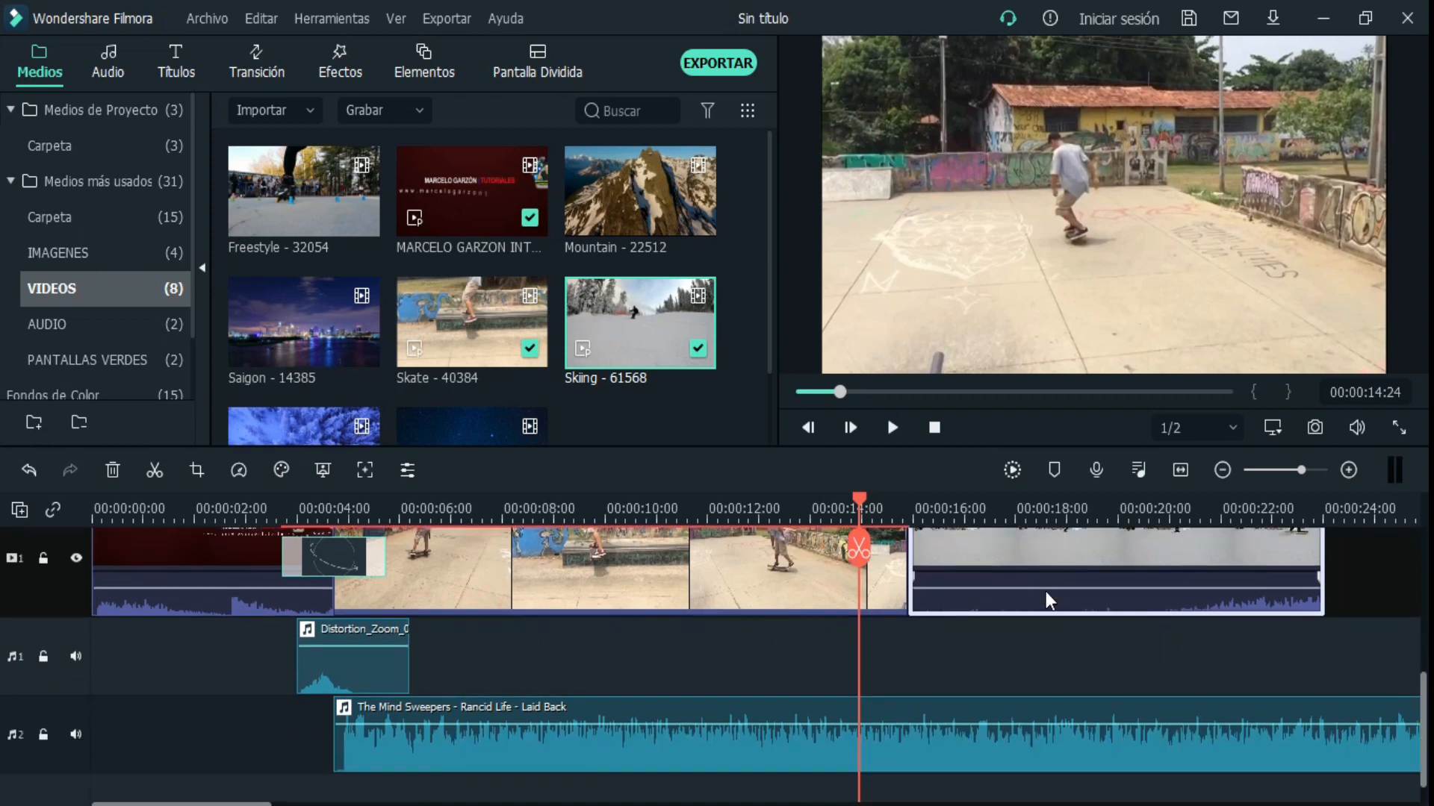
left_click(959, 496)
left_click(892, 427)
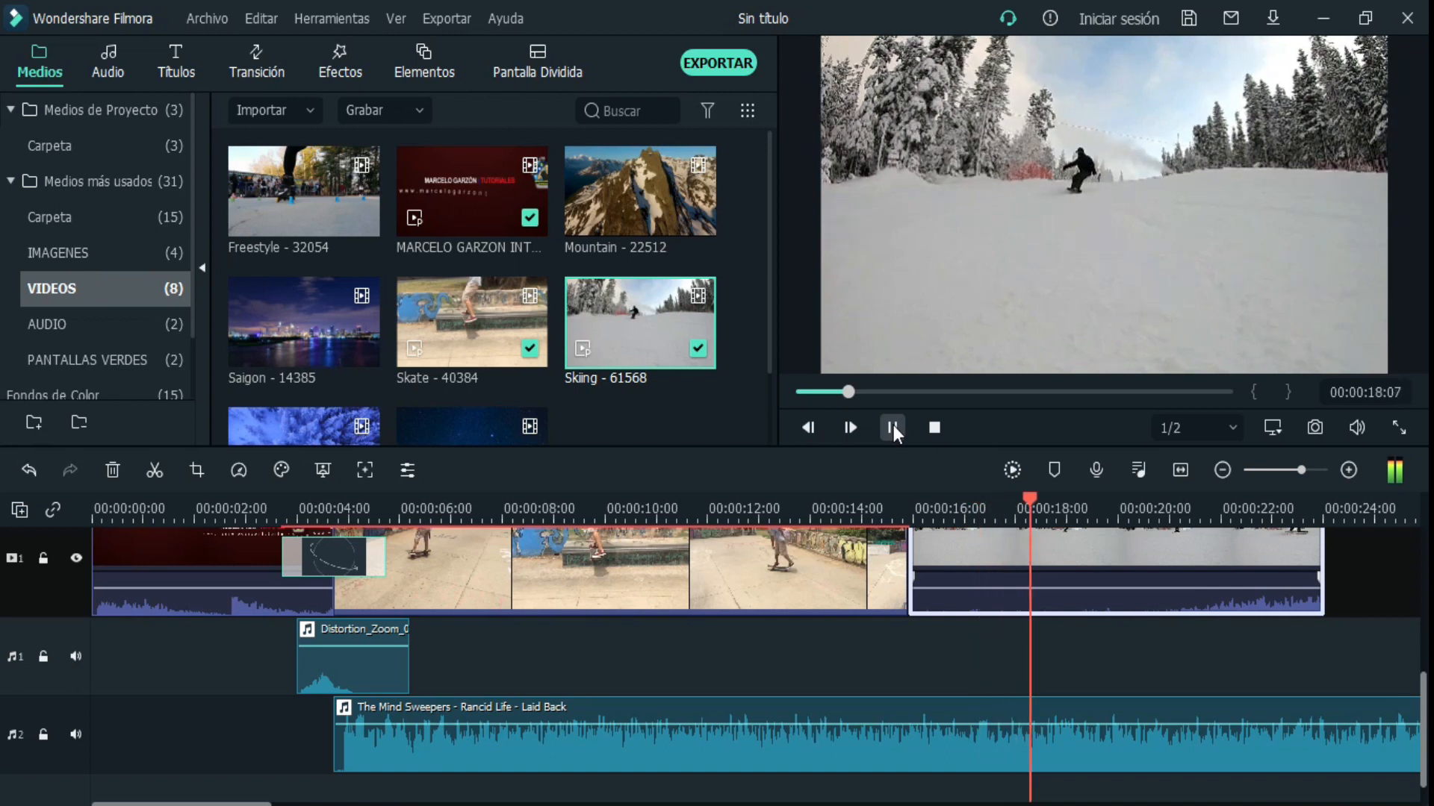
left_click(893, 427)
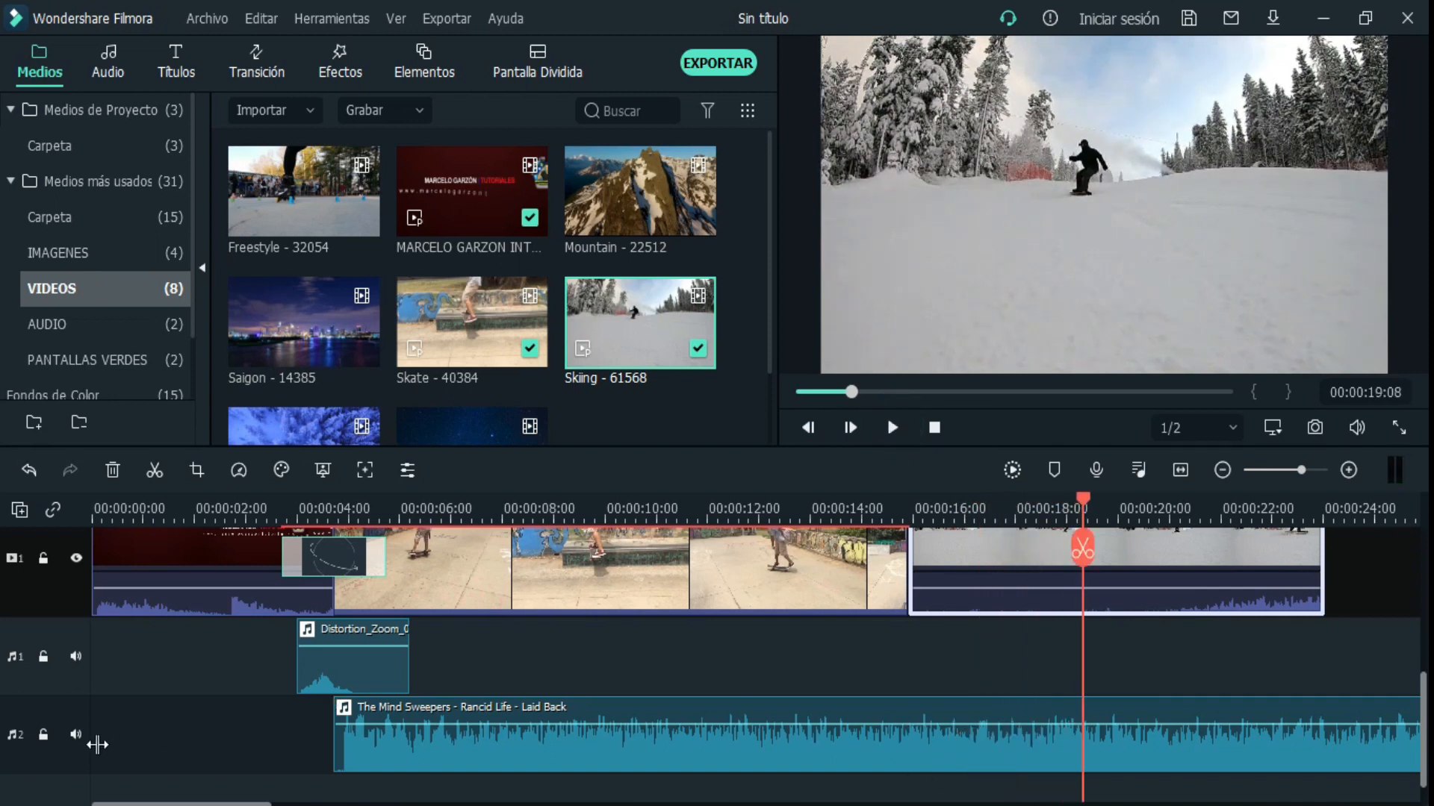
- Mute the background music on audio track 2 and play the skiing clip's original sound
left_click(74, 733)
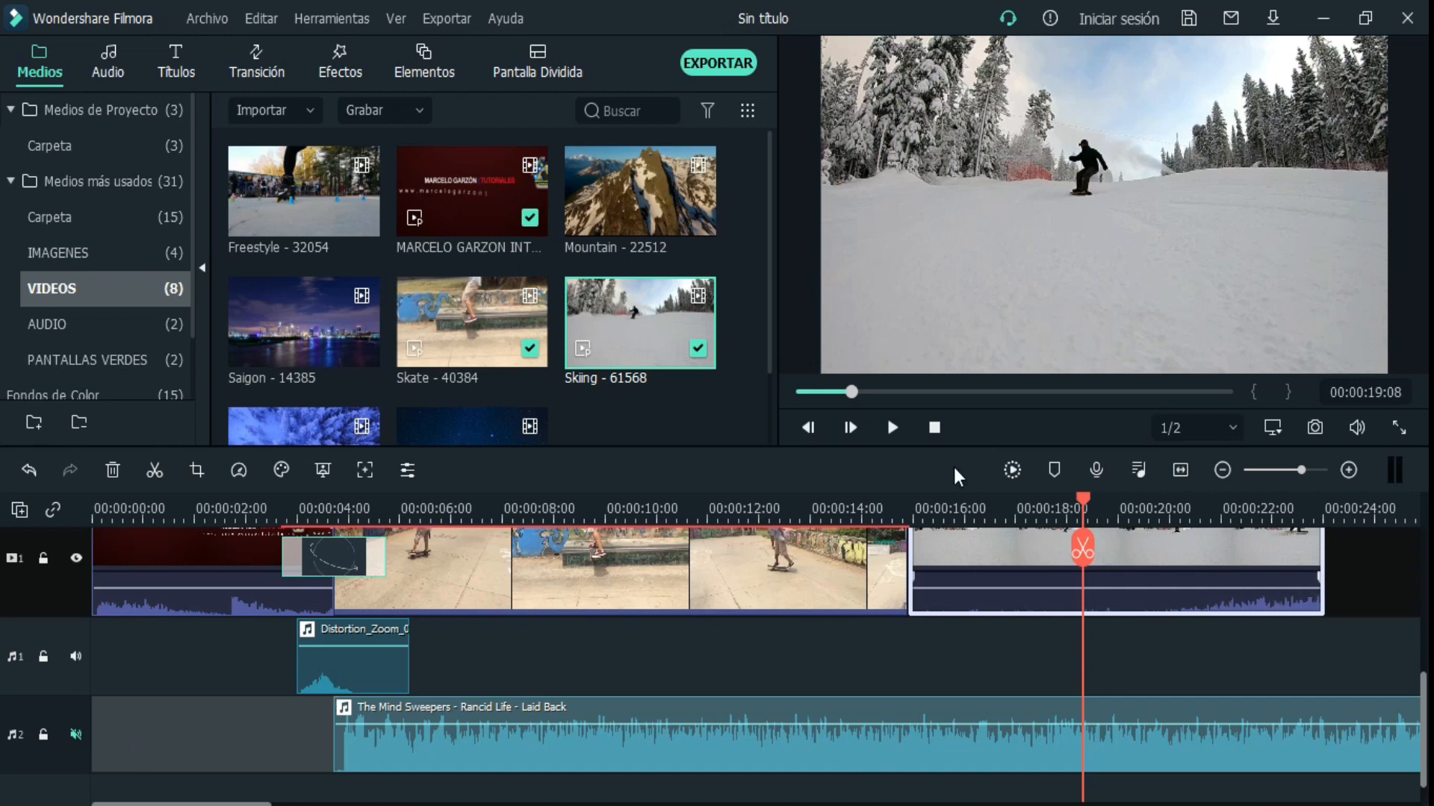
left_click(893, 428)
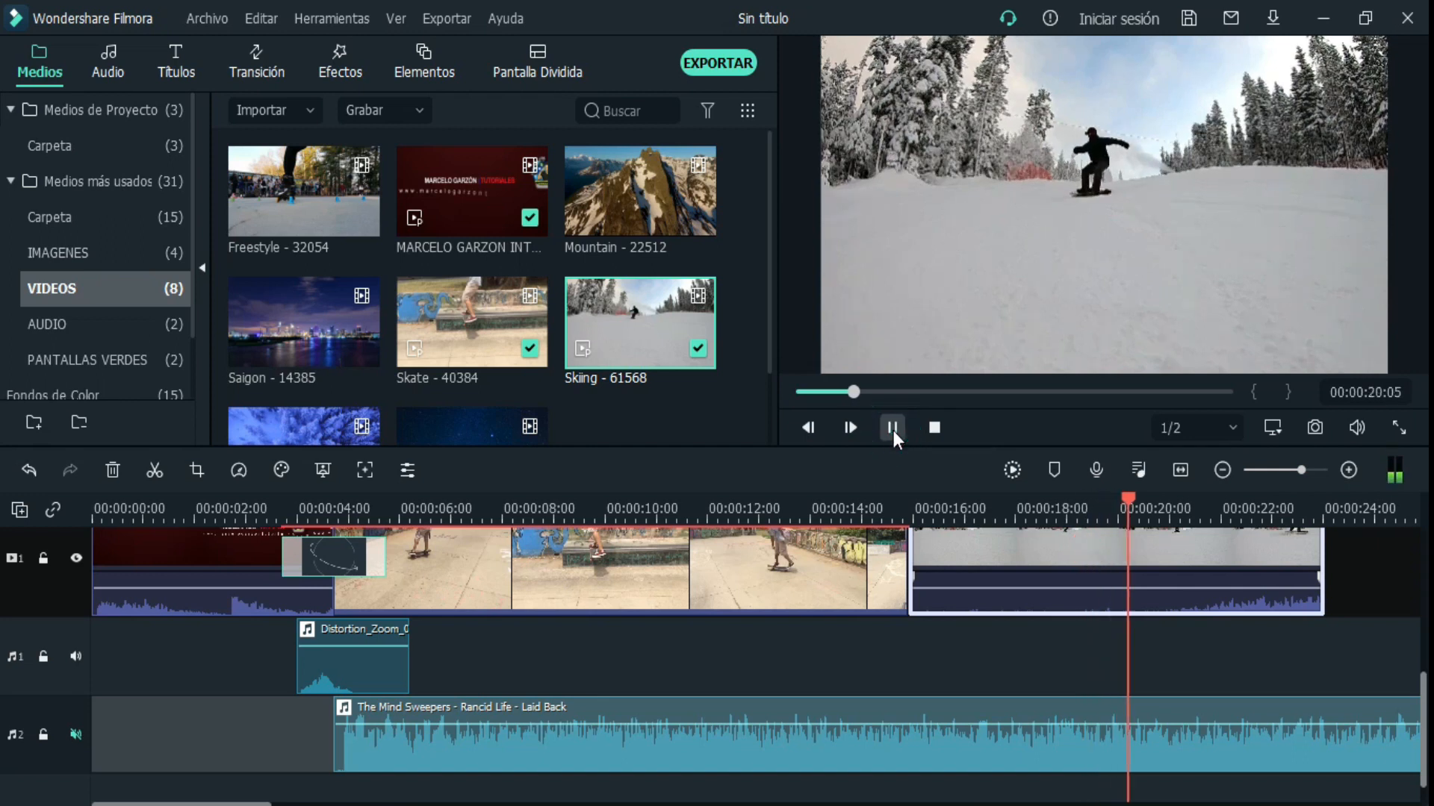
left_click(893, 428)
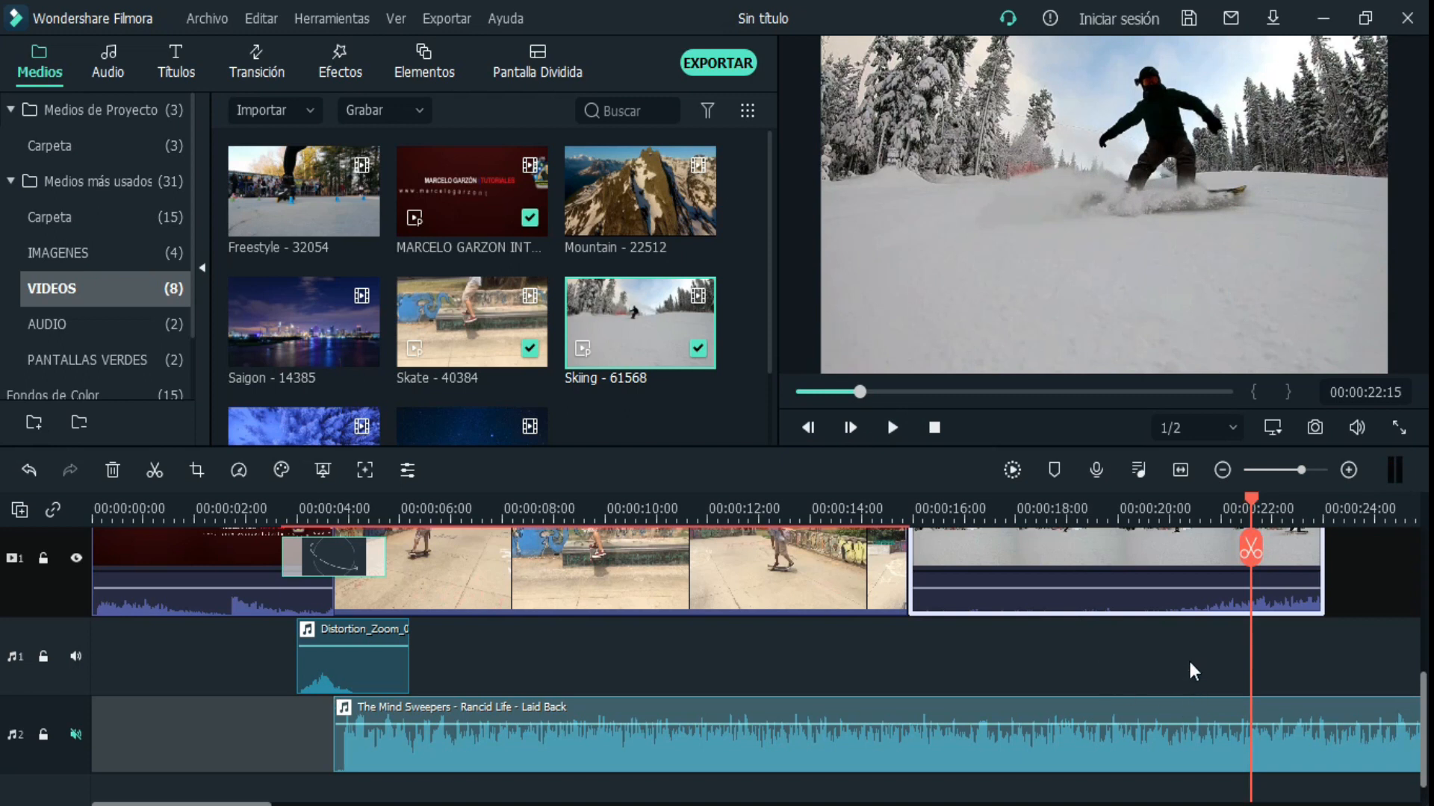
- Lower the skiing clip's volume to about -52.69 dB and play the clip to check the sound
mouse_move(1101, 581)
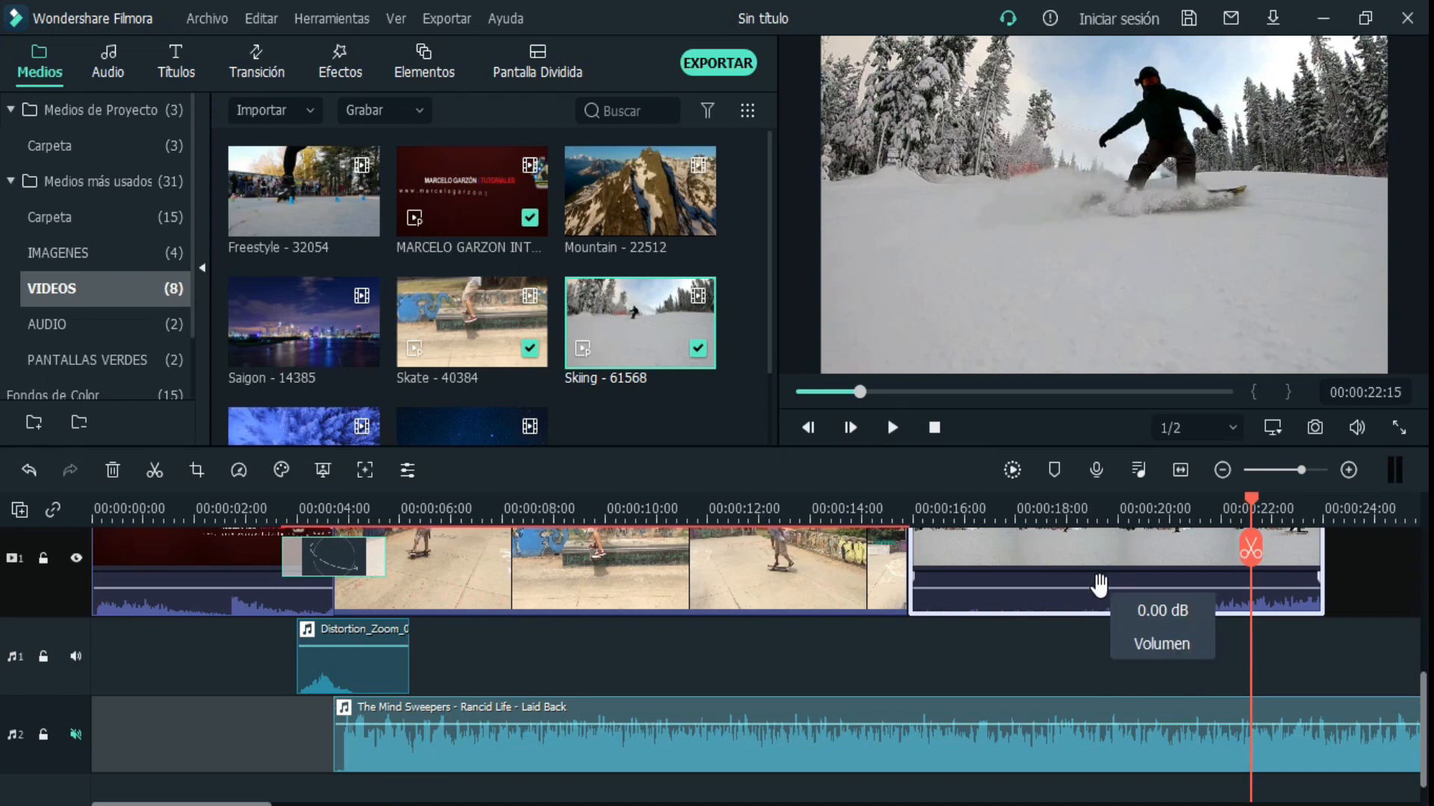
left_click_drag(1100, 585, 1094, 614)
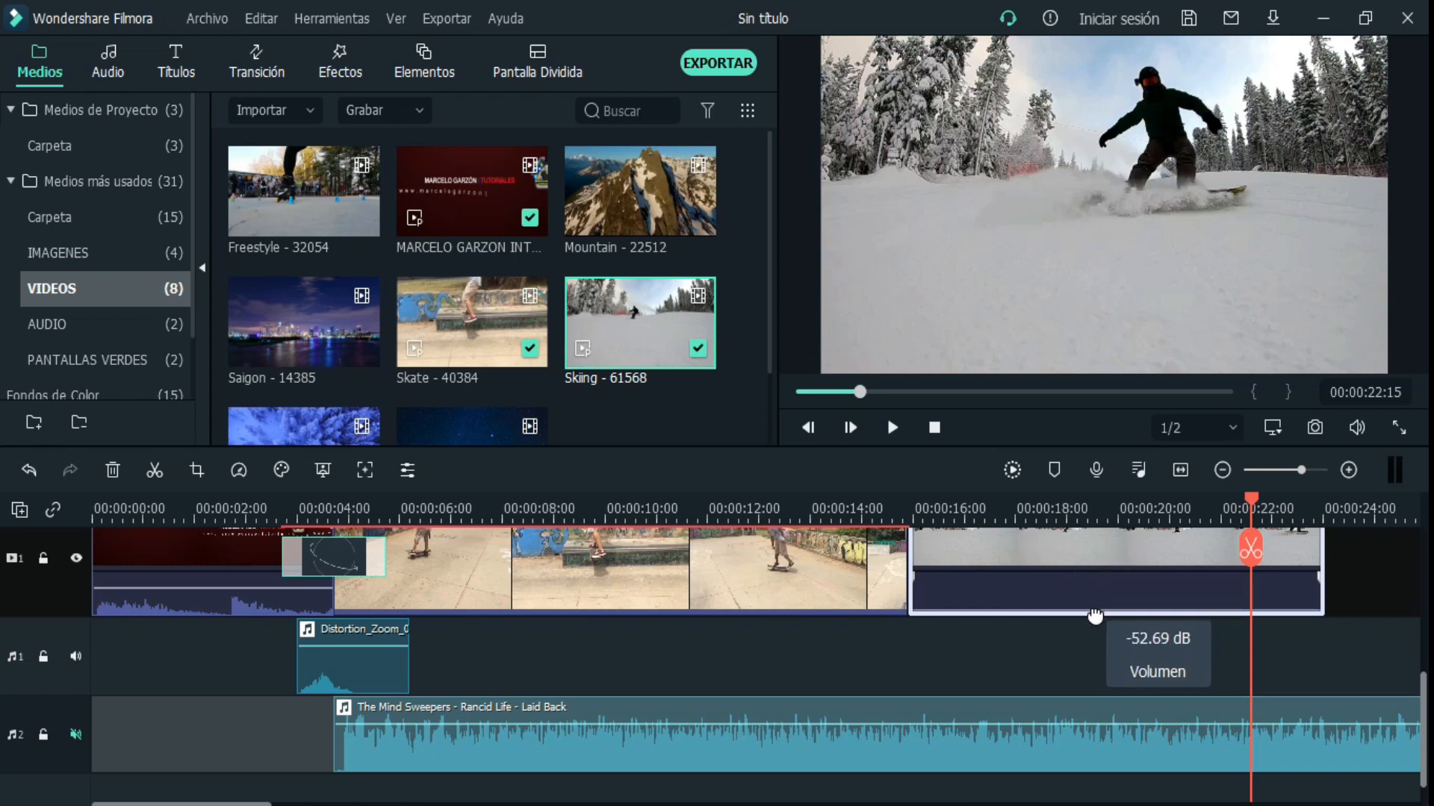
left_click(1019, 508)
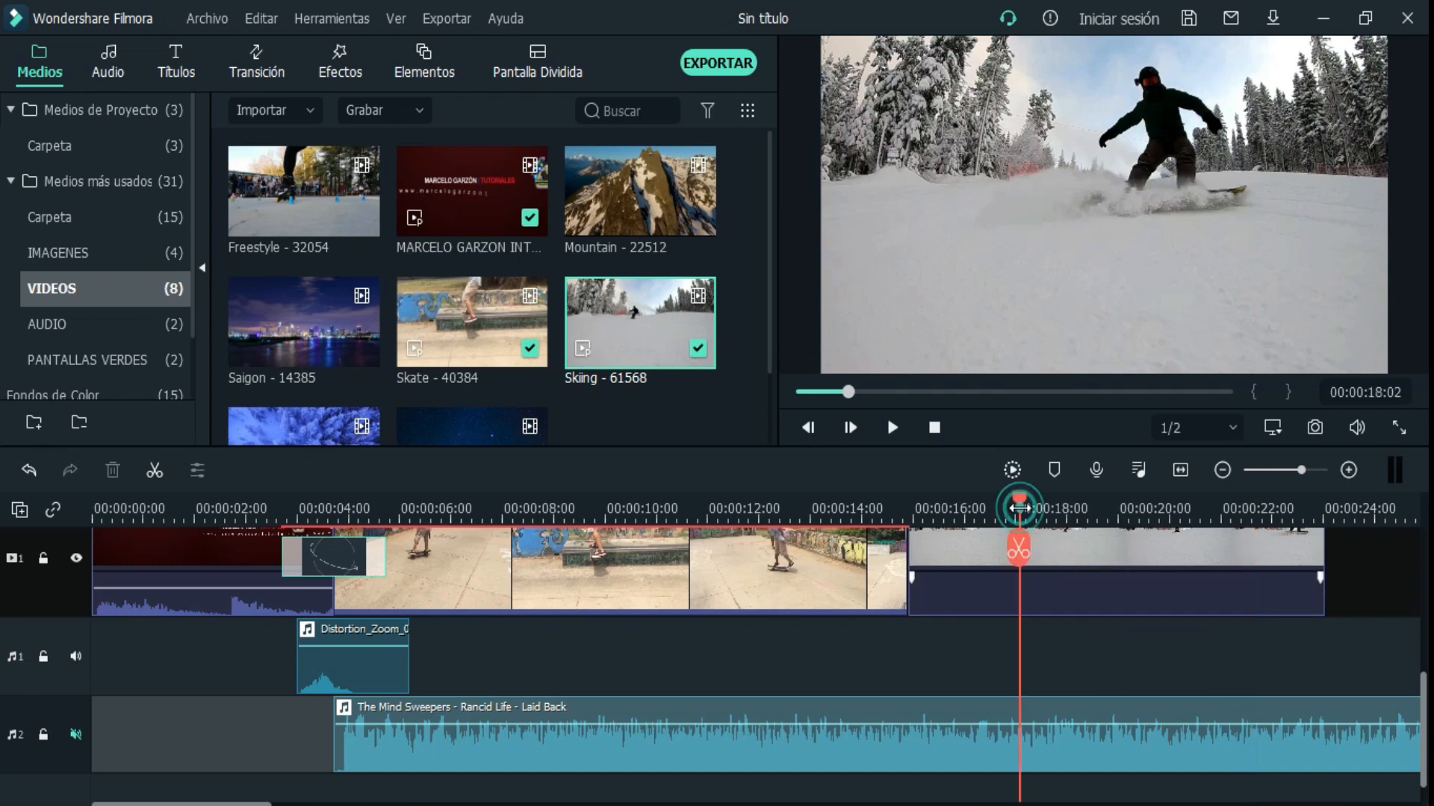
left_click(892, 427)
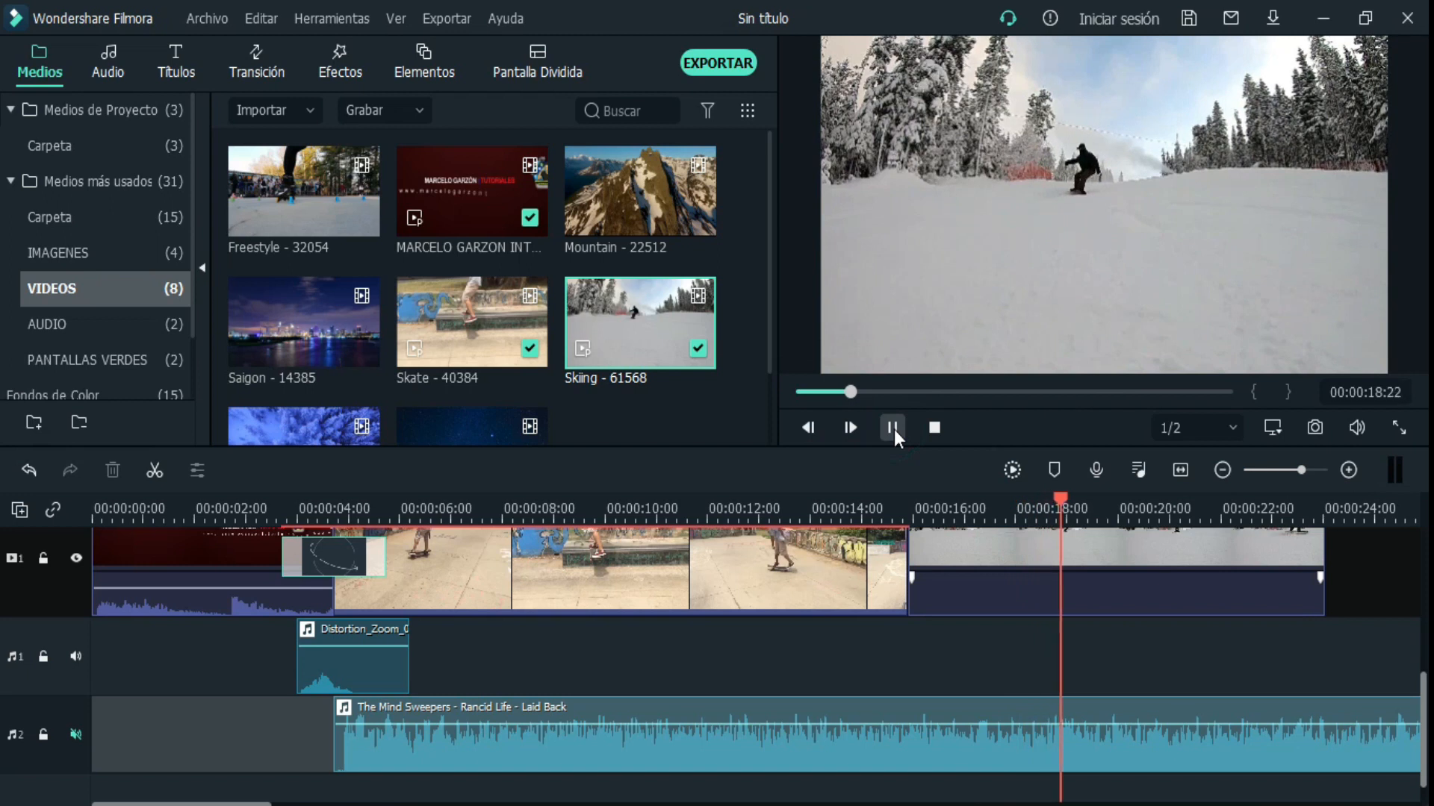
left_click(893, 432)
- Raise the skiing clip's volume to about -1.50 dB and silence the clip's own audio
left_click(1079, 600)
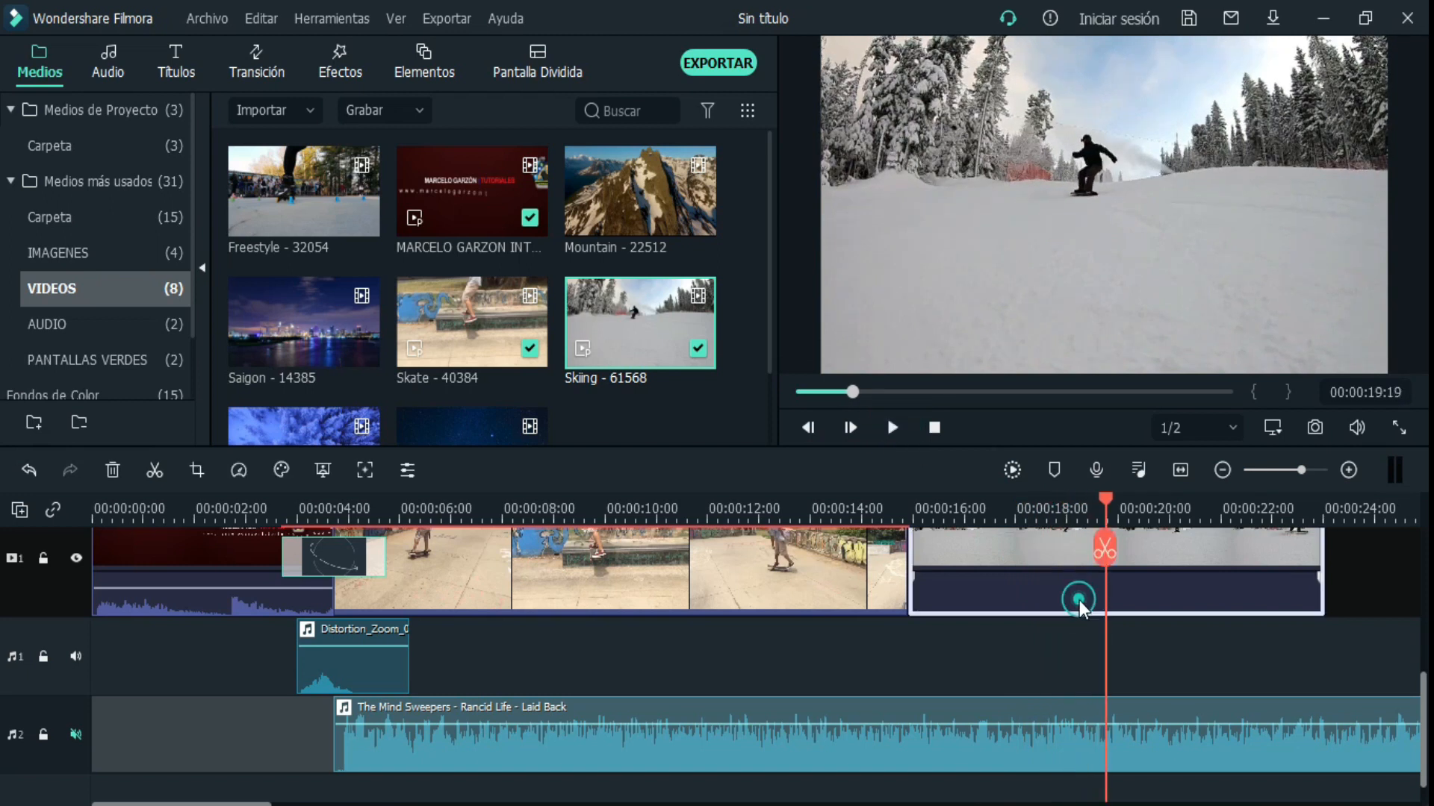
right_click(1074, 607)
left_click(642, 653)
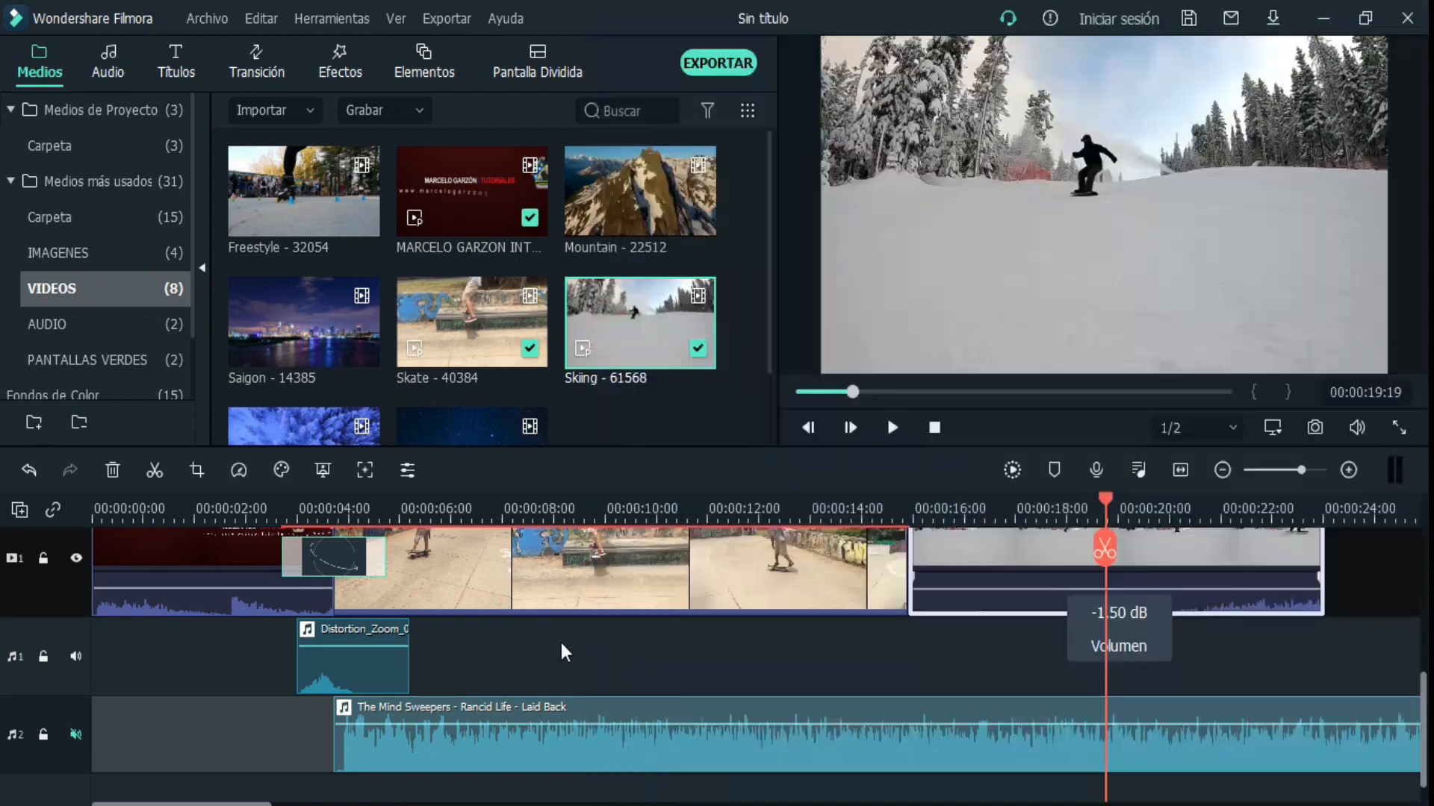
right_click(1064, 592)
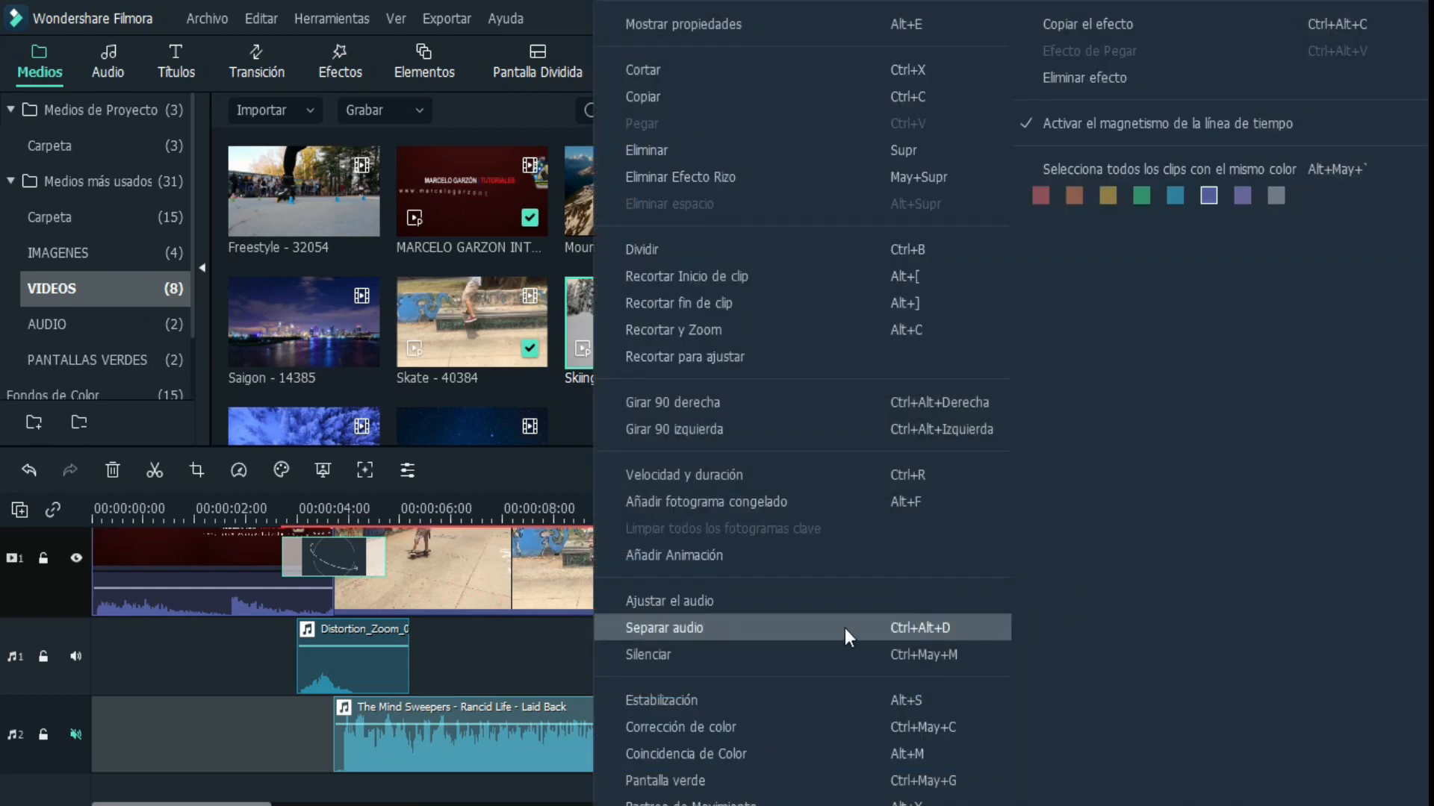
left_click(749, 654)
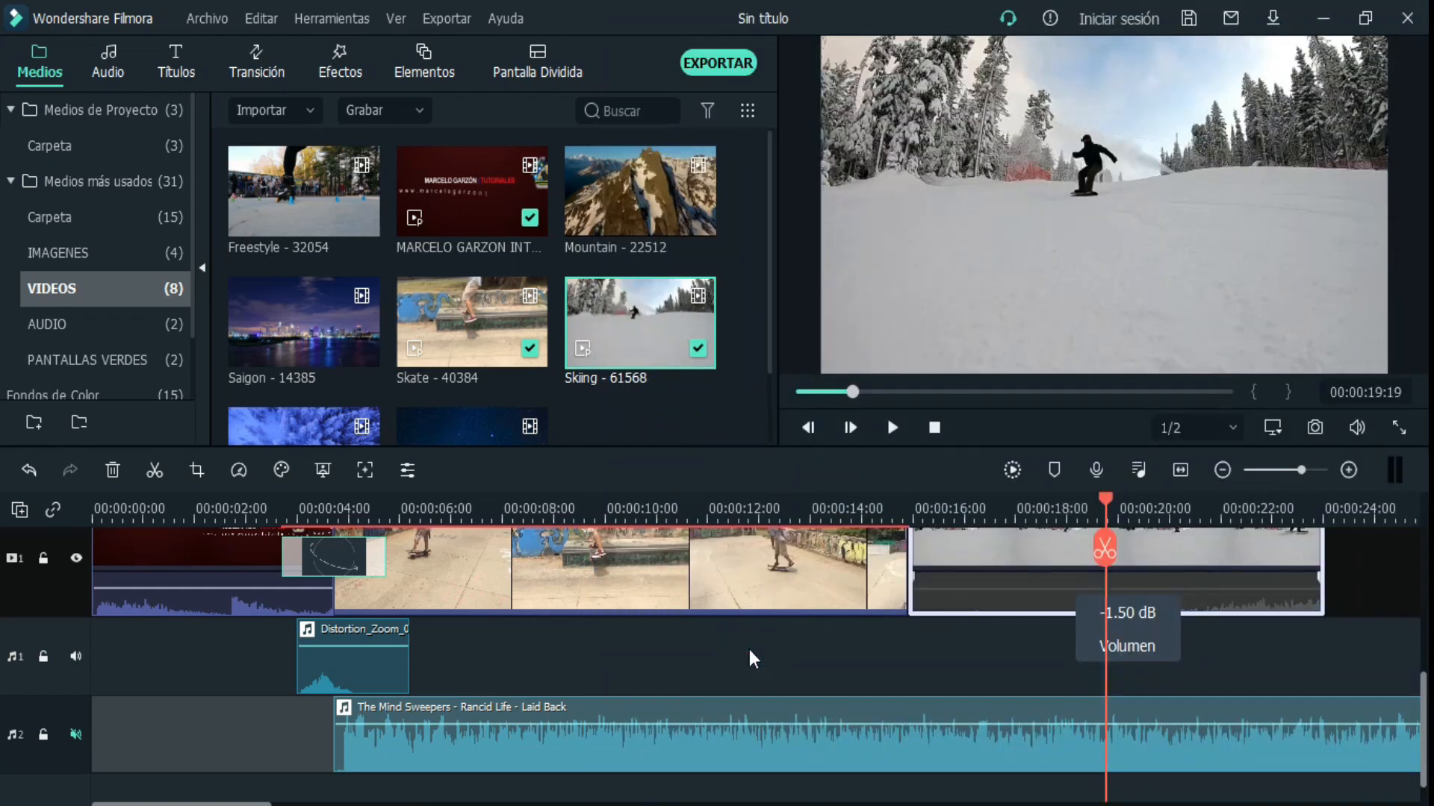
- Detach the audio from the skiing clip and delete the separated audio clip from audio track 1
right_click(1024, 600)
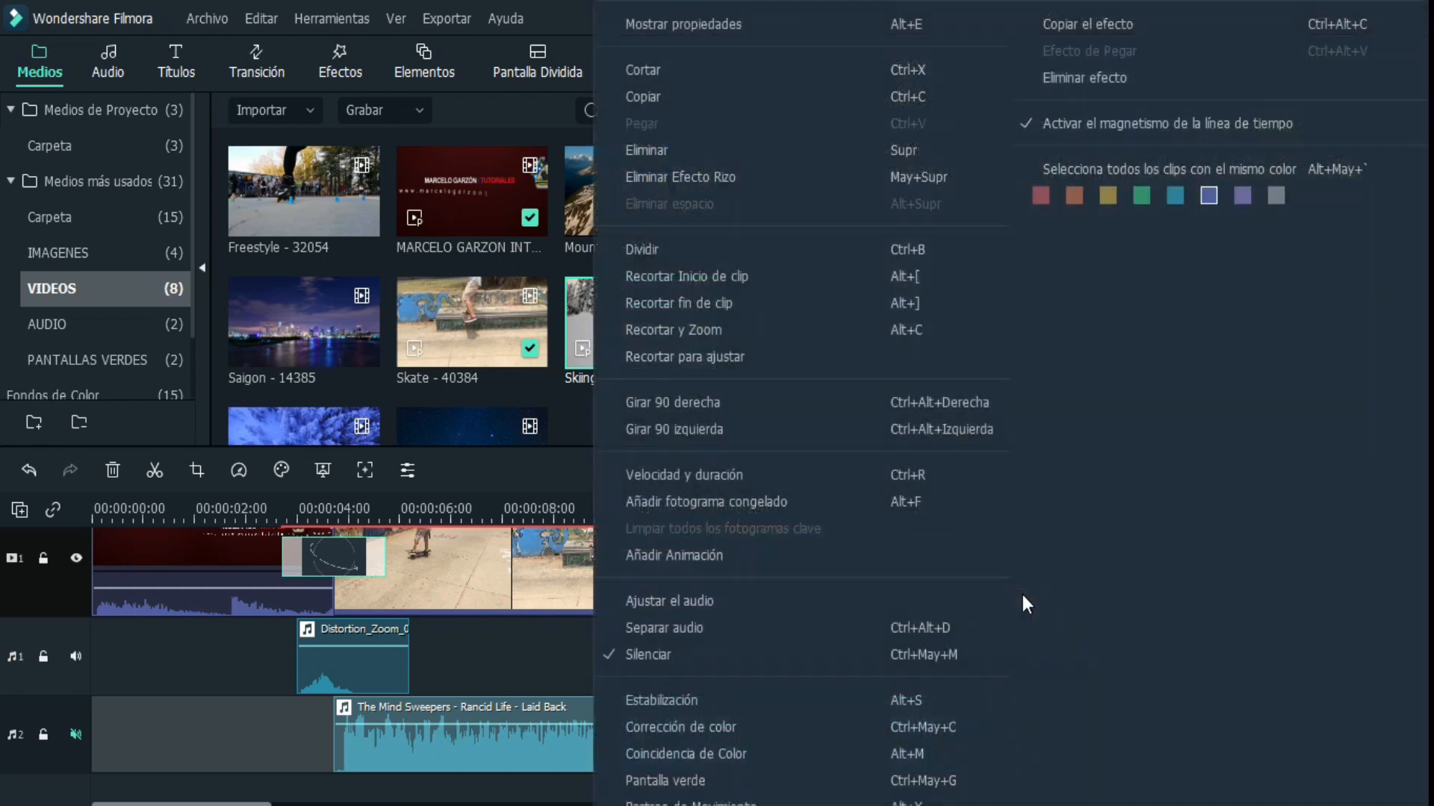
left_click(682, 627)
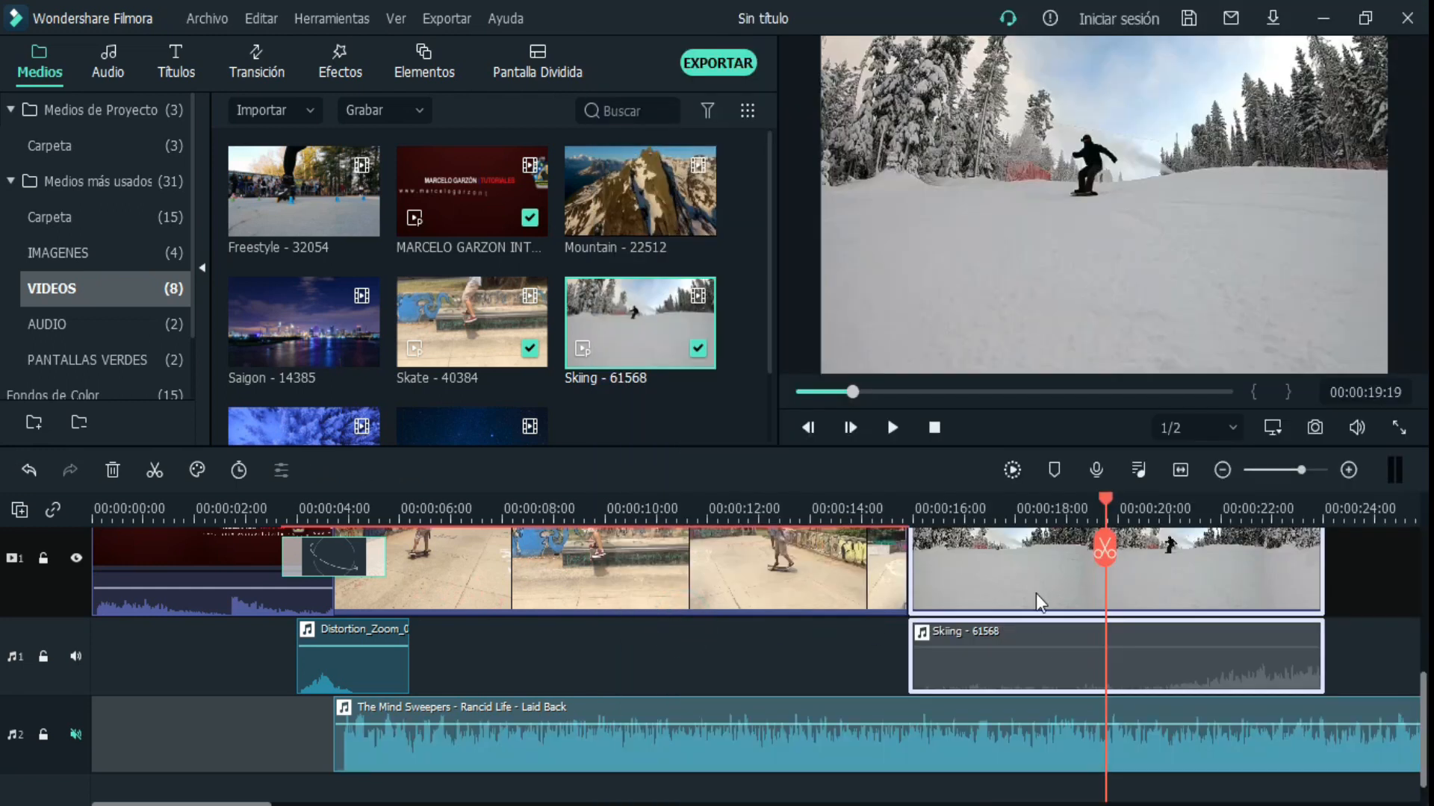
left_click(1039, 574)
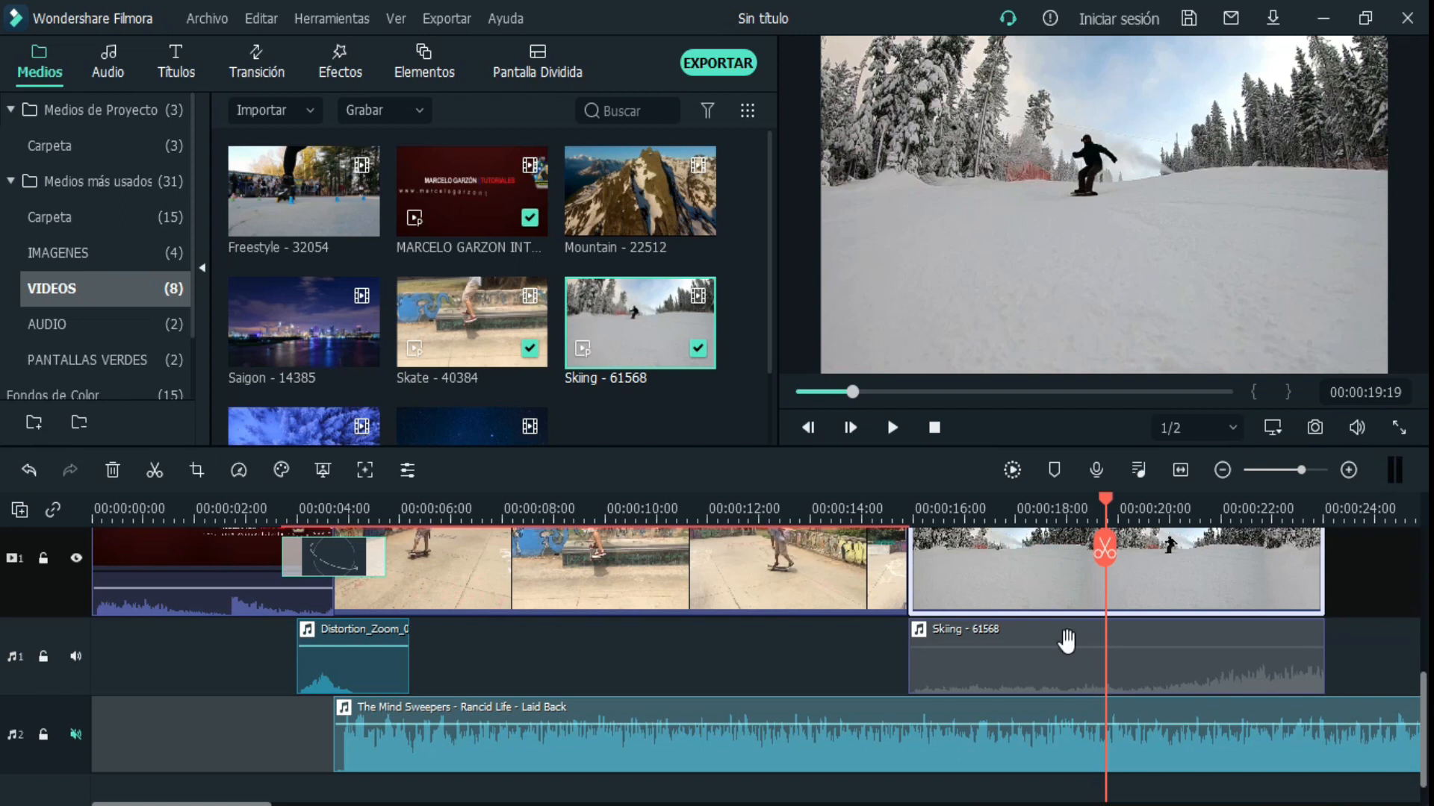
left_click(1056, 680)
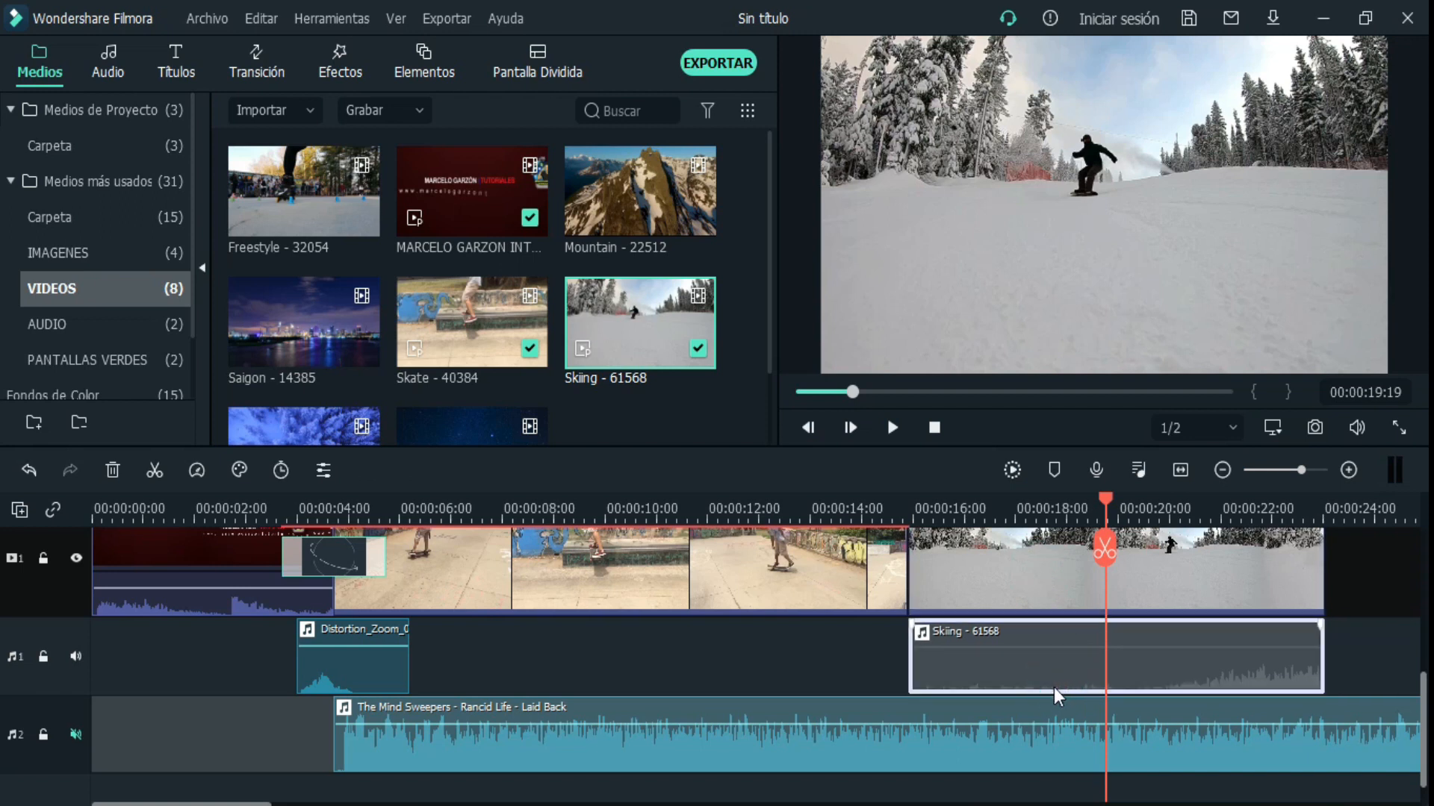
key("Delete")
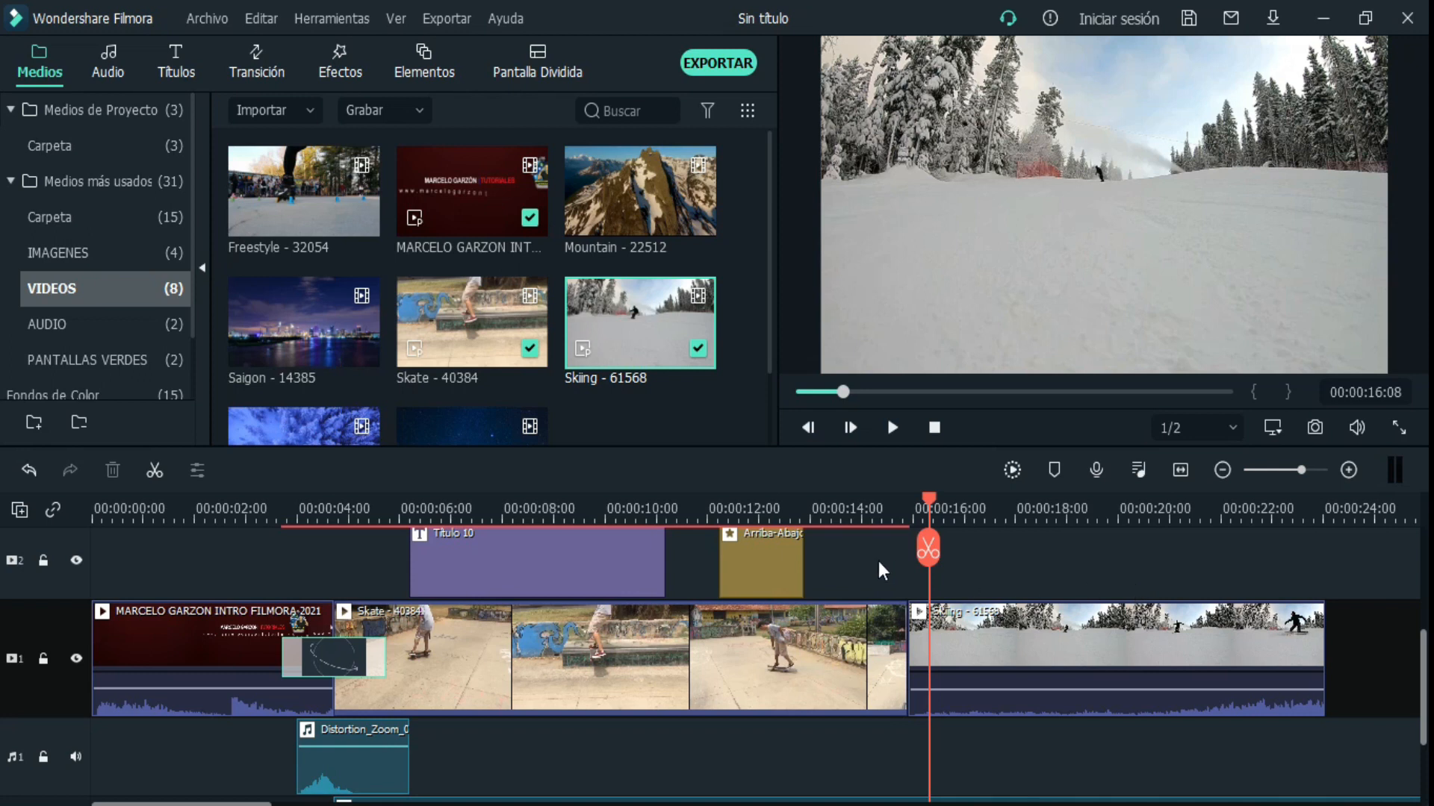
- Play the timeline from 00:00:14:24 across the cut between the skate and skiing clips
left_click(861, 509)
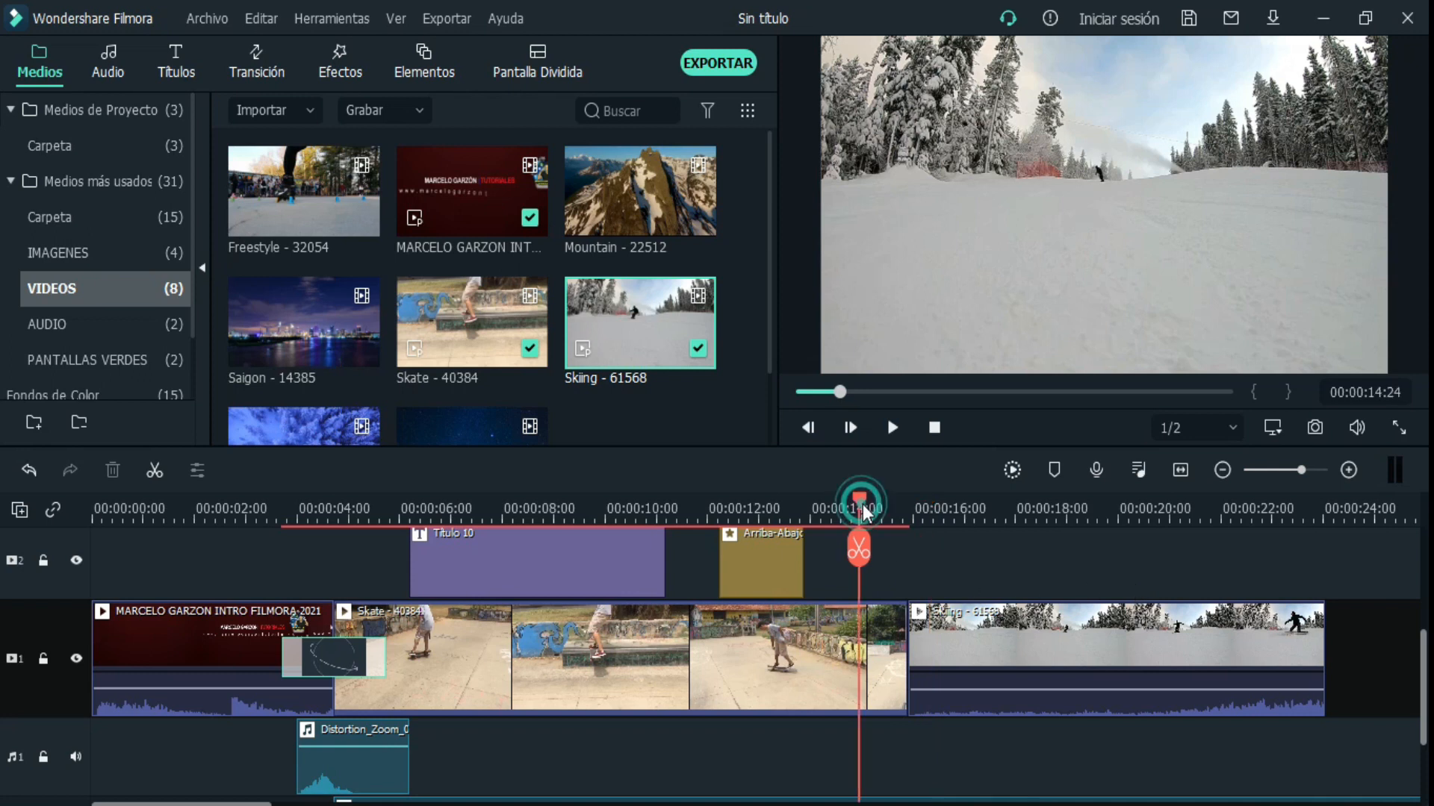
left_click(893, 427)
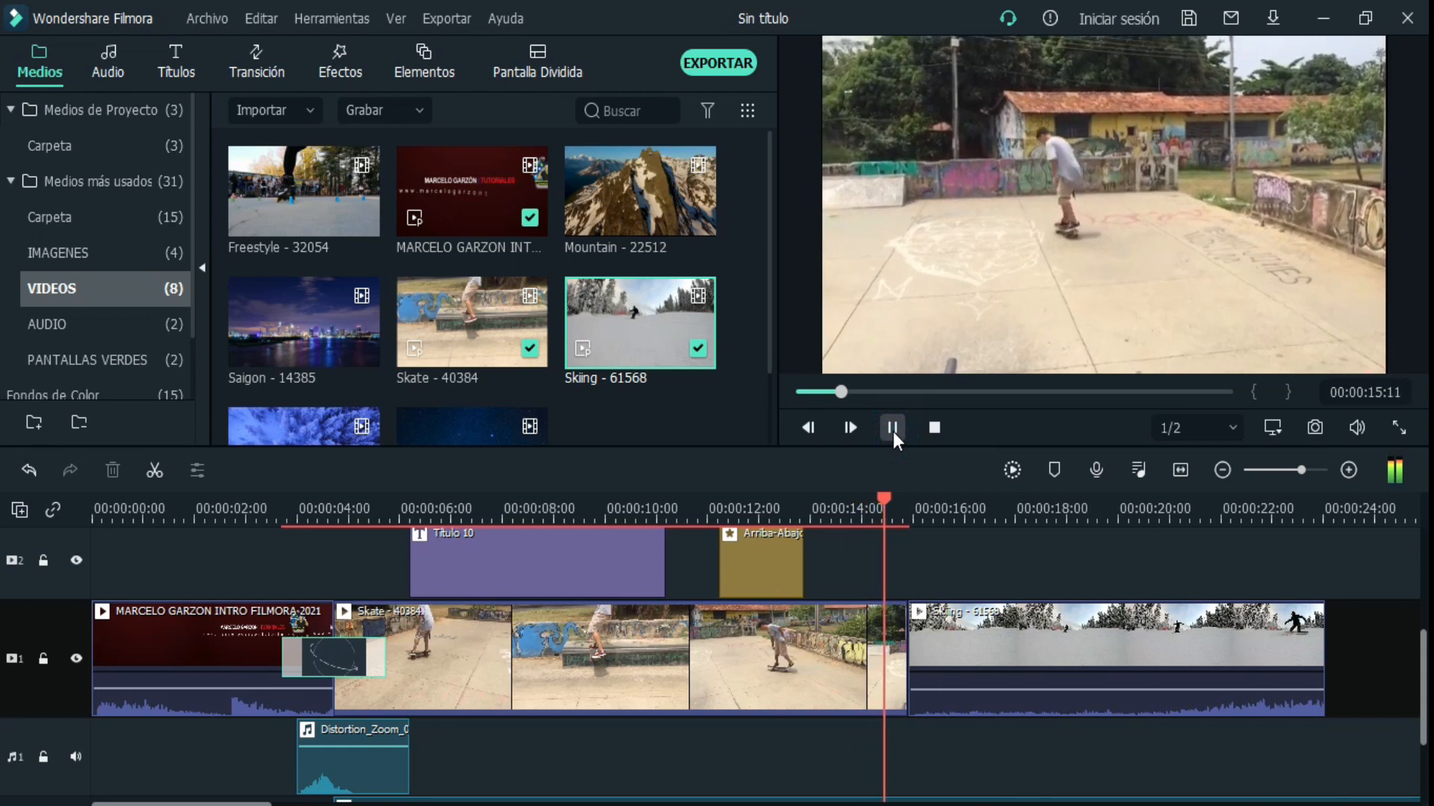
left_click(892, 427)
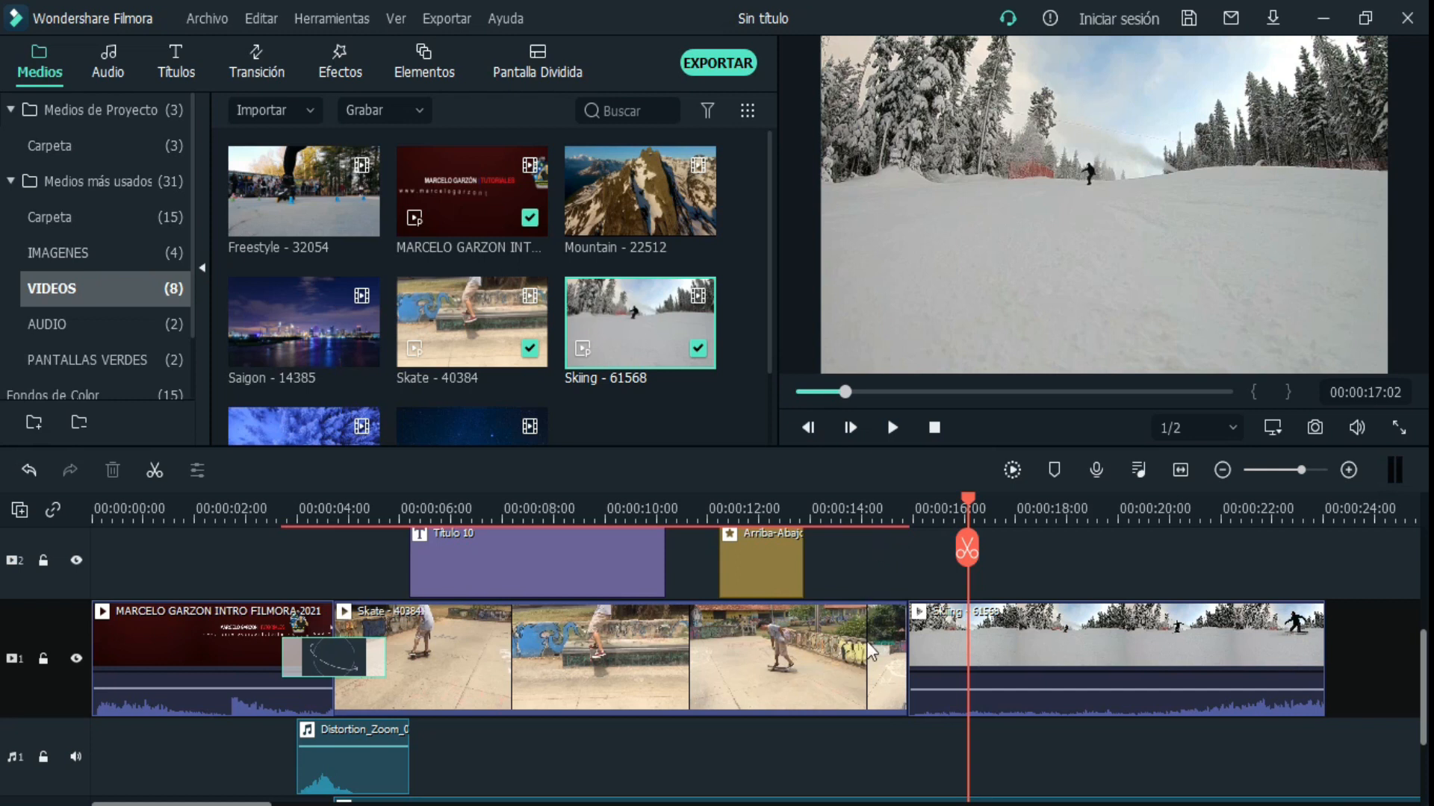
- Place a Travel Delight Pack transition on the cut between the skate and skiing clips
left_click(257, 69)
scroll(432, 292, "down", 10)
scroll(437, 302, "up", 3)
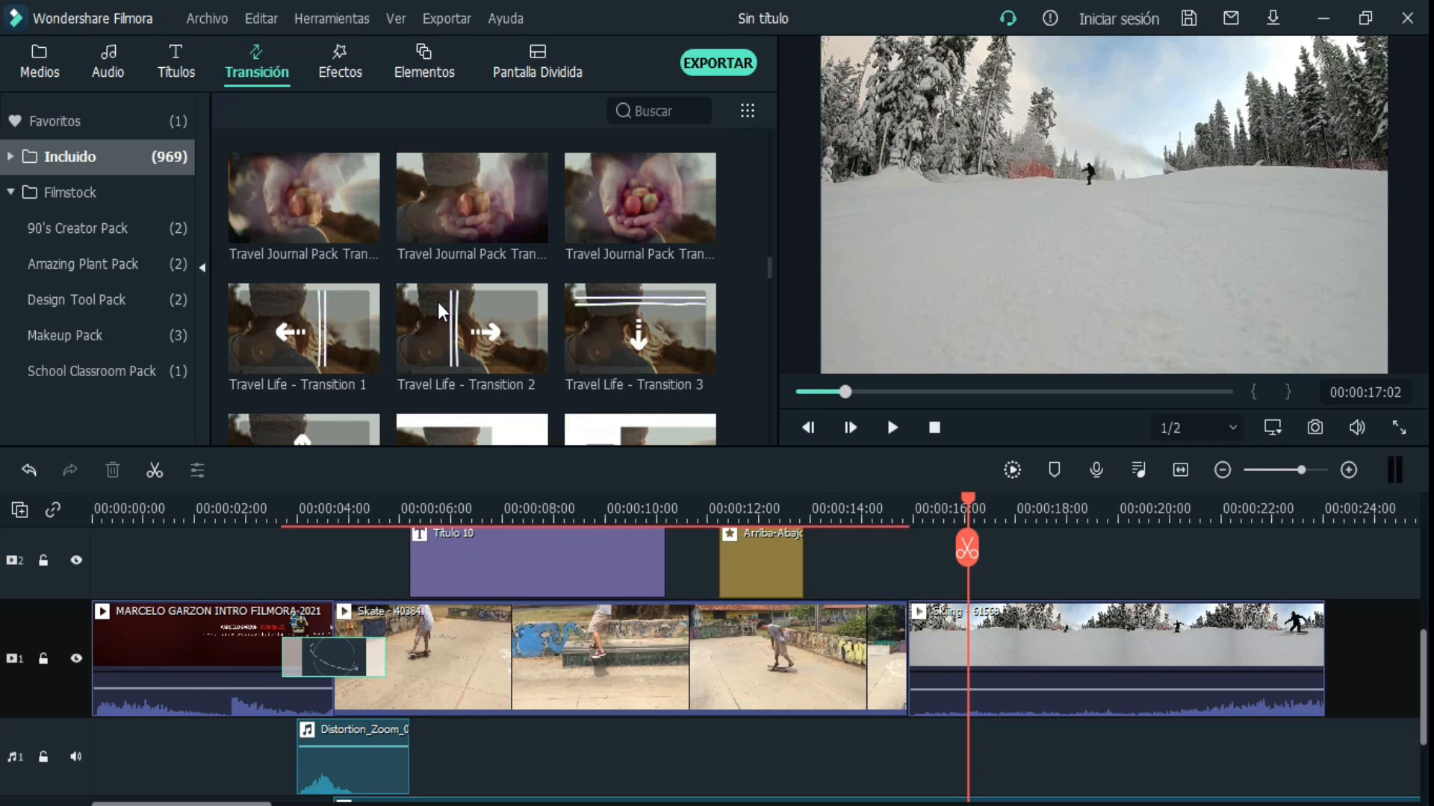
scroll(439, 302, "down", 2)
scroll(439, 302, "up", 1)
left_click_drag(490, 249, 896, 657)
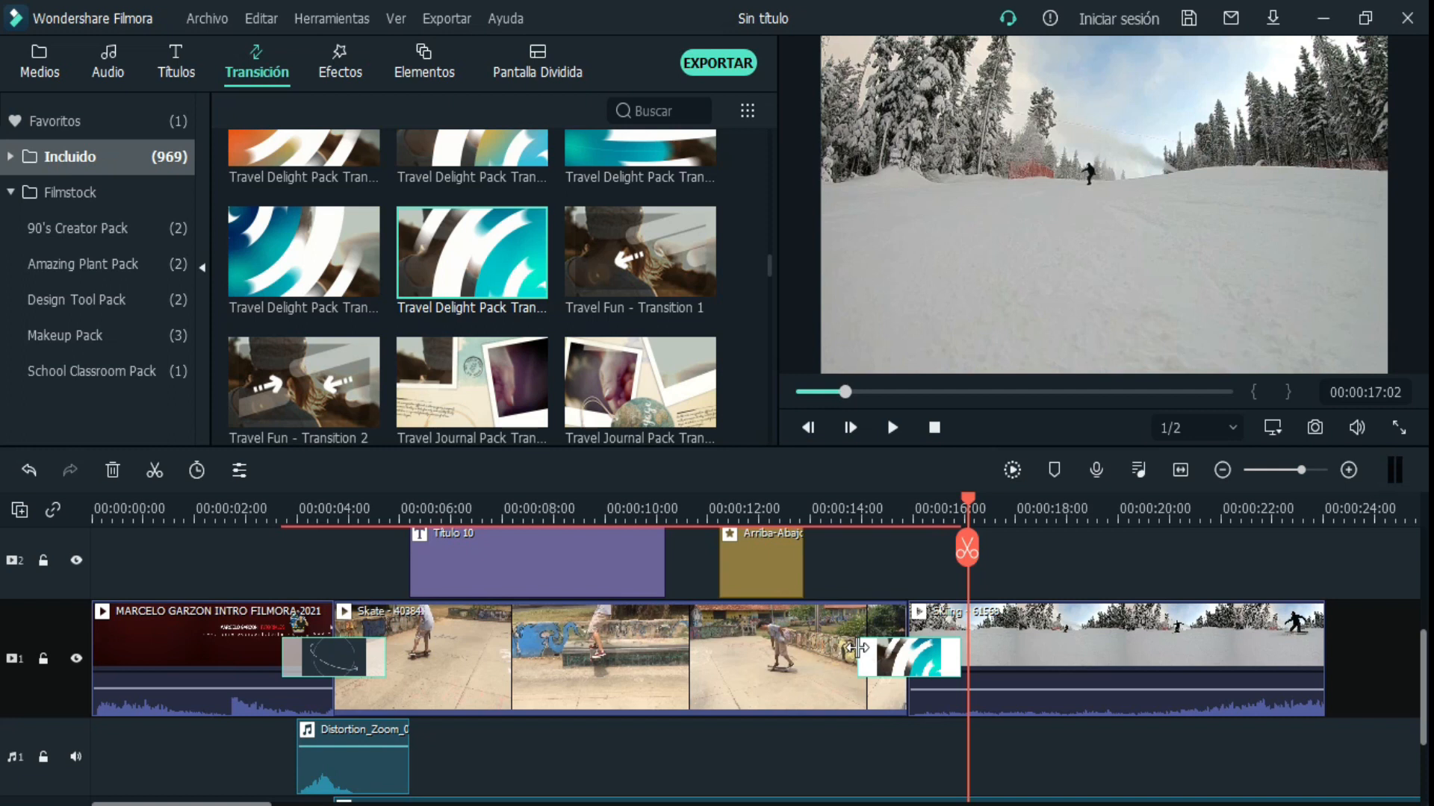
- Shorten the transition between the skate and skiing clips and play the timeline across it
left_click_drag(857, 649, 882, 648)
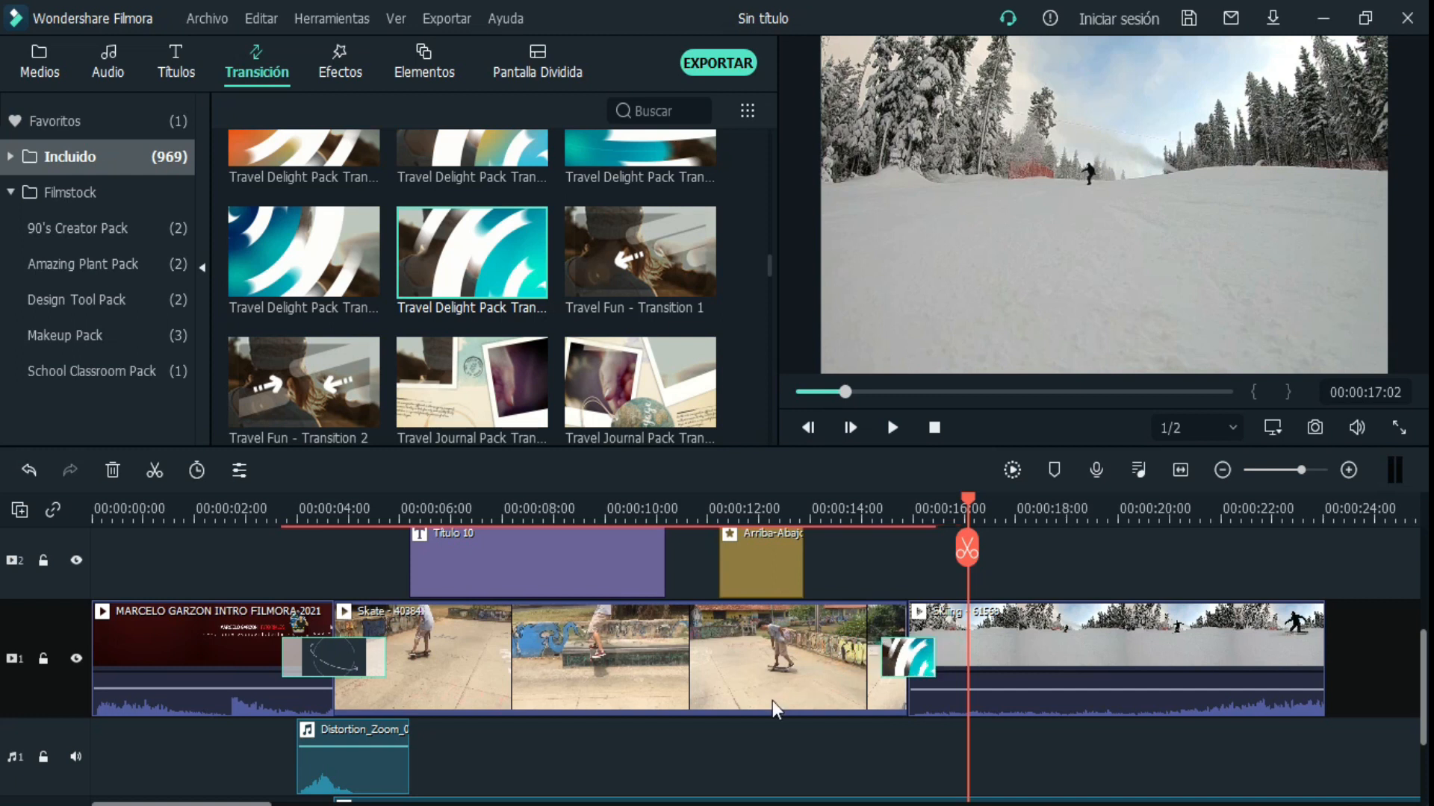
left_click(836, 508)
left_click(893, 427)
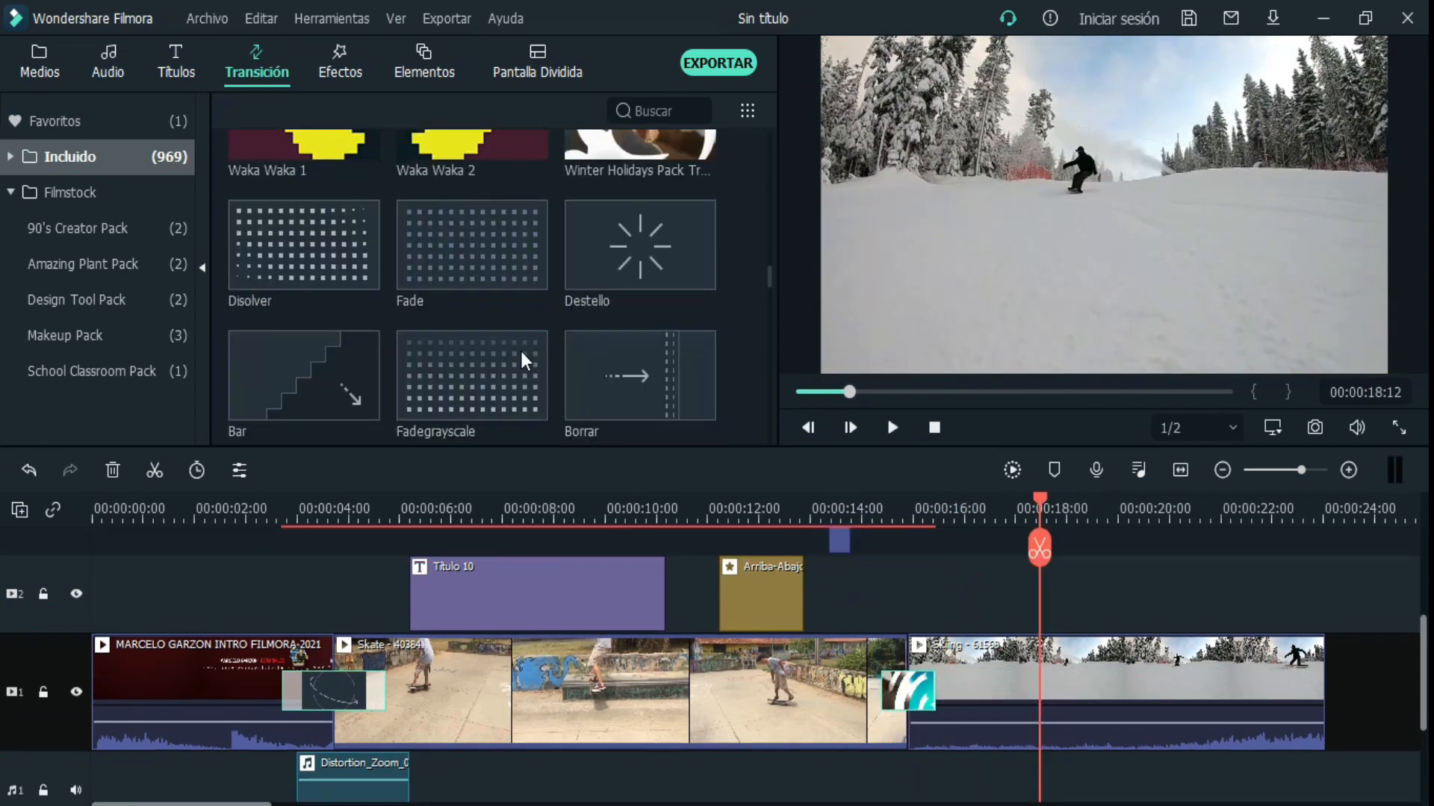
- Replace the transition between the skate and skiing clips with News Set Action News Transition 1 and play across it
scroll(522, 361, "up", 3)
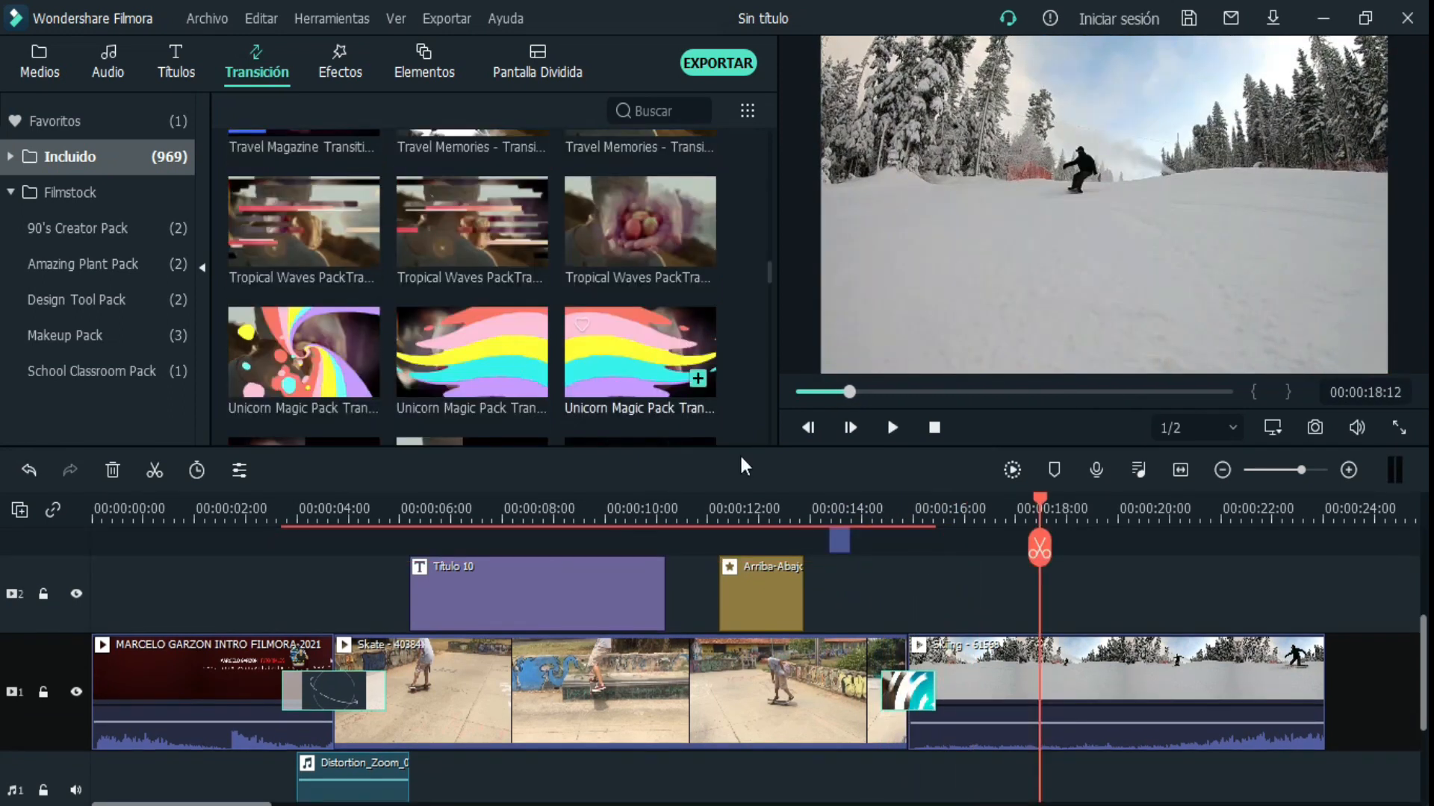
scroll(418, 297, "up", 2)
mouse_move(431, 315)
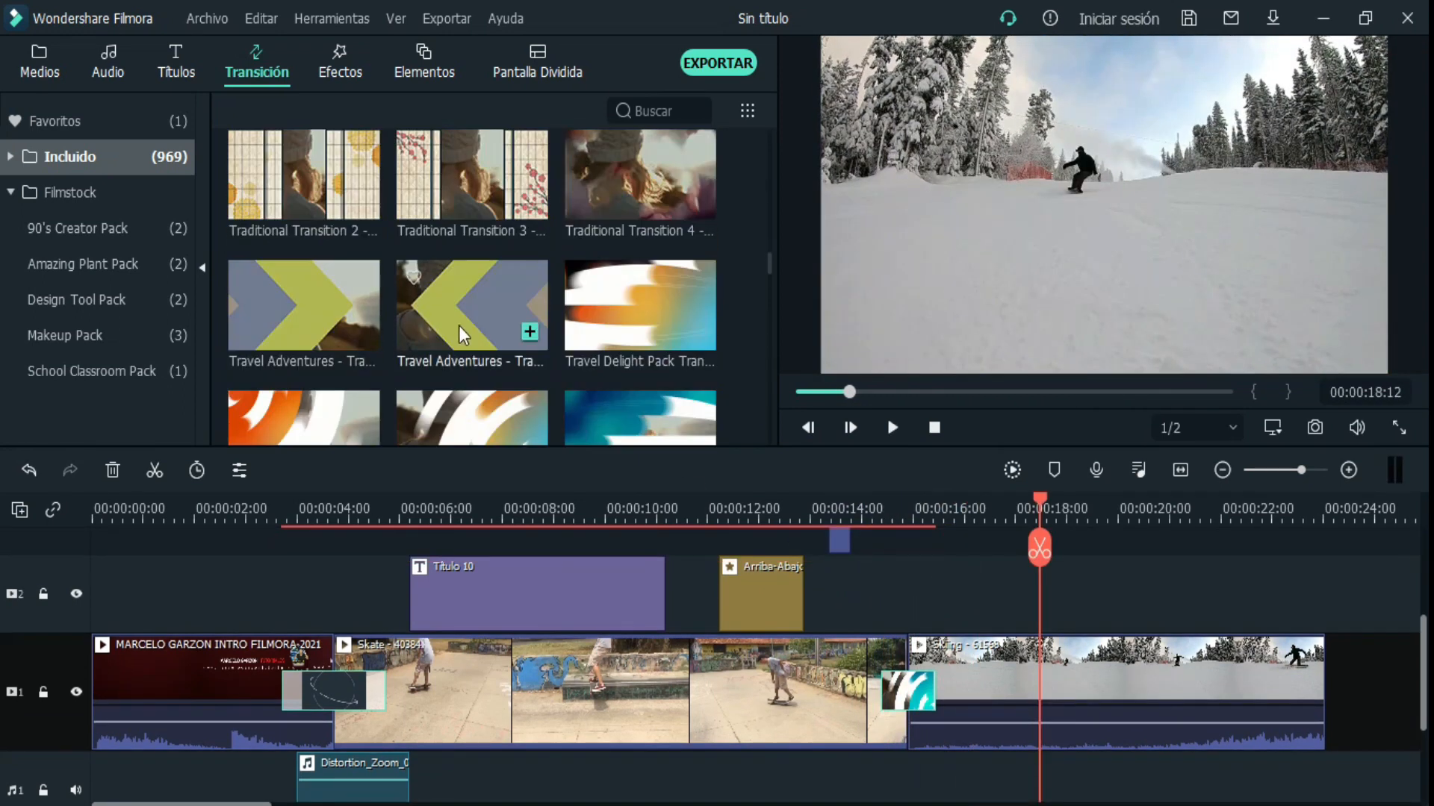
scroll(478, 332, "up", 3)
scroll(487, 334, "up", 5)
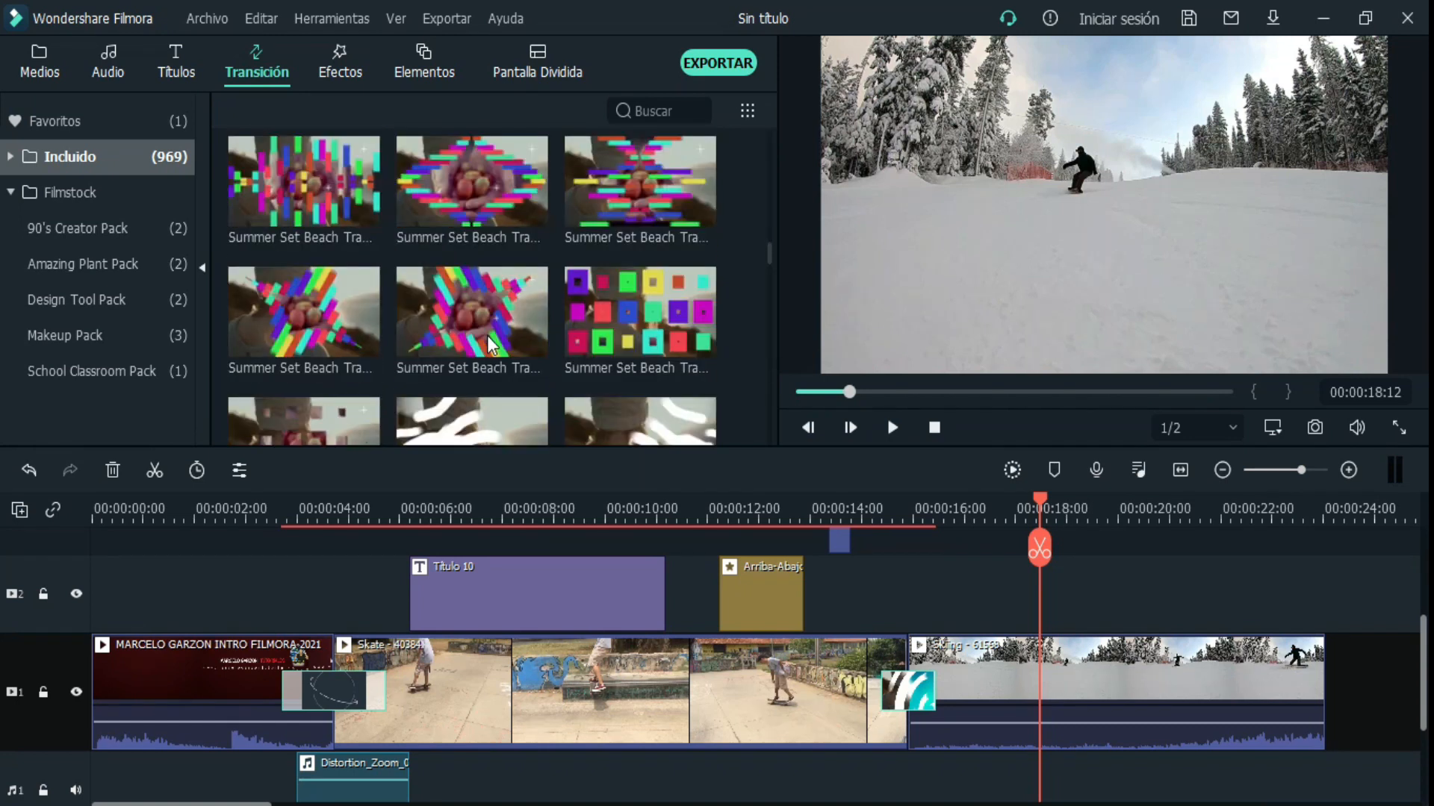
scroll(491, 342, "up", 10)
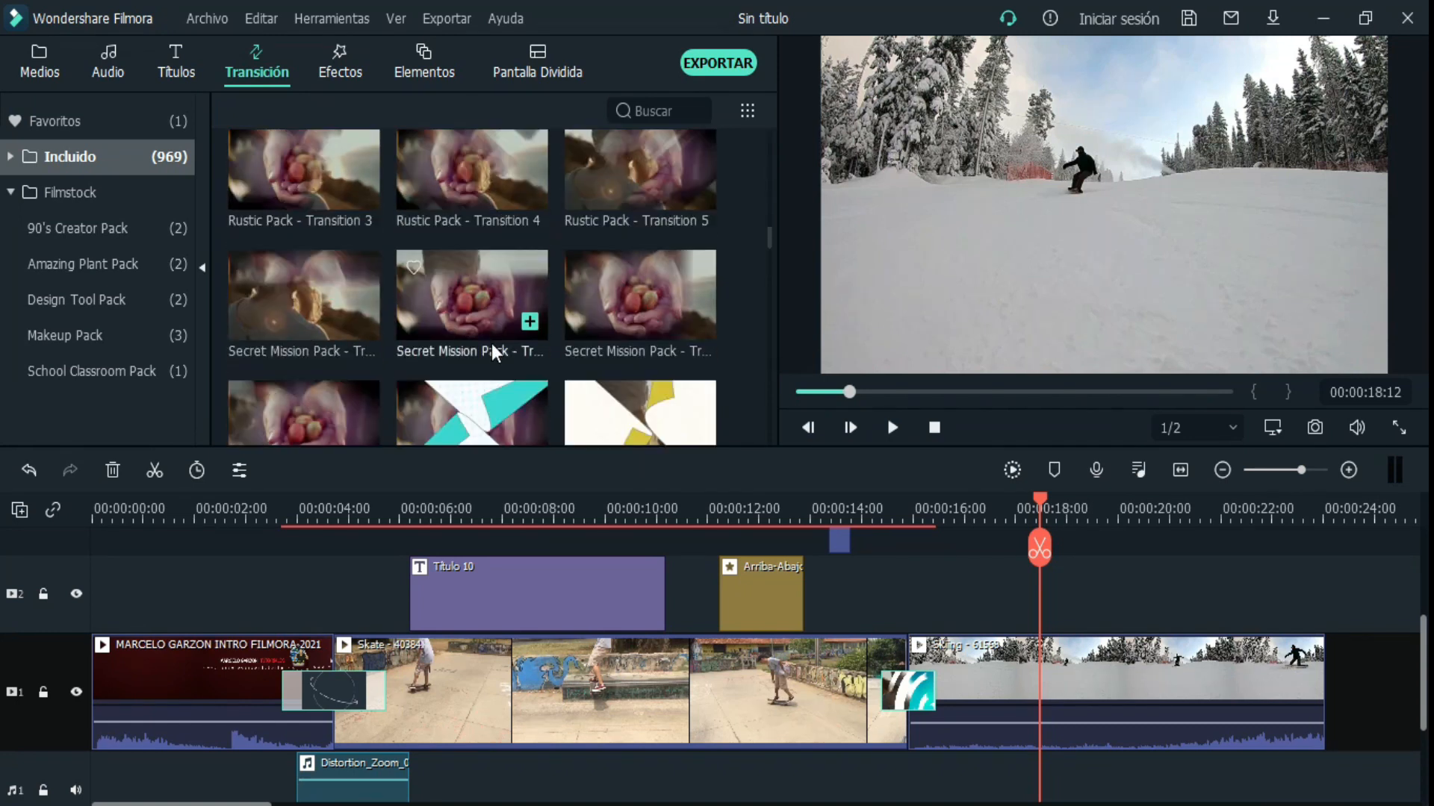
left_click(486, 309)
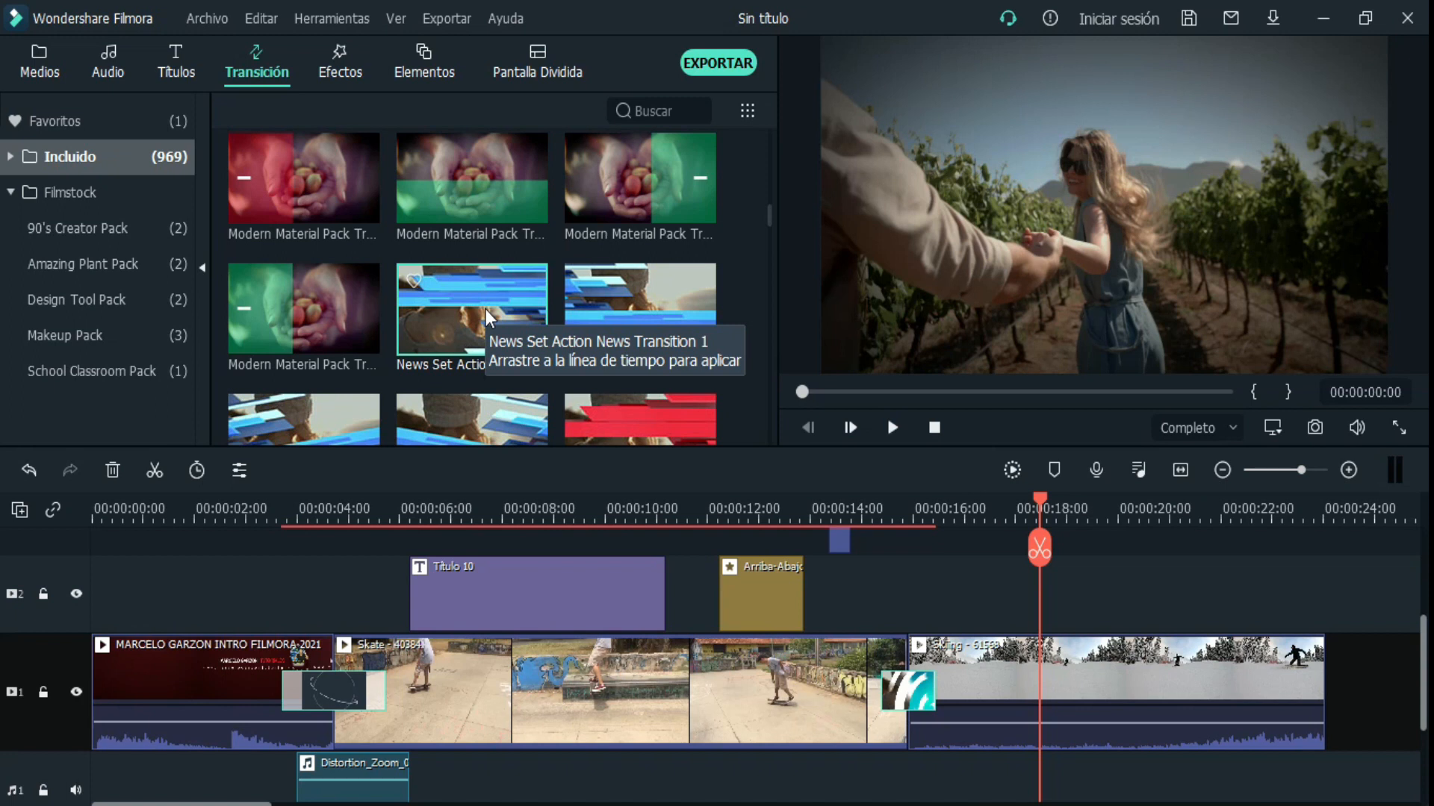
double_click(482, 306)
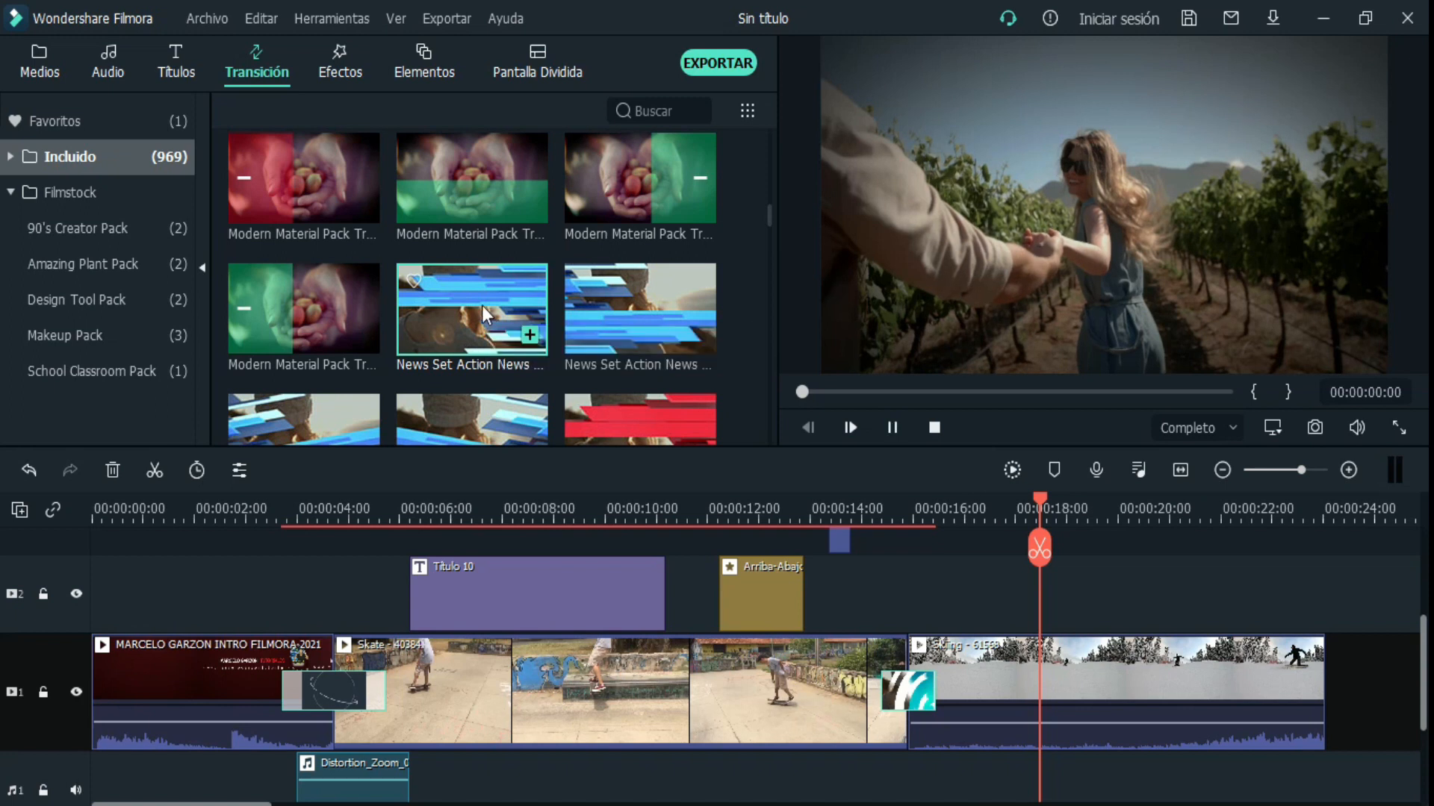
left_click_drag(463, 295, 884, 684)
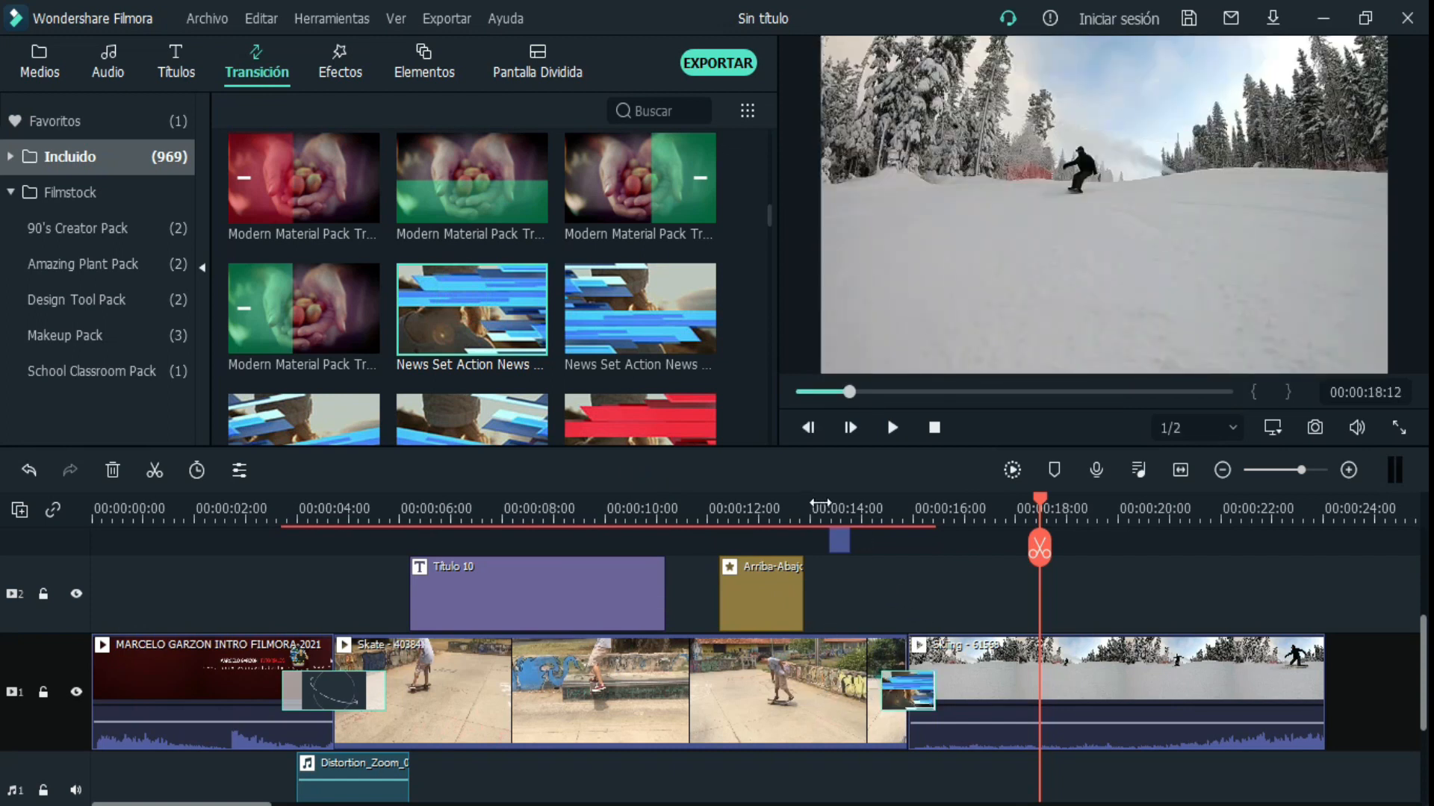
left_click(828, 514)
left_click(892, 427)
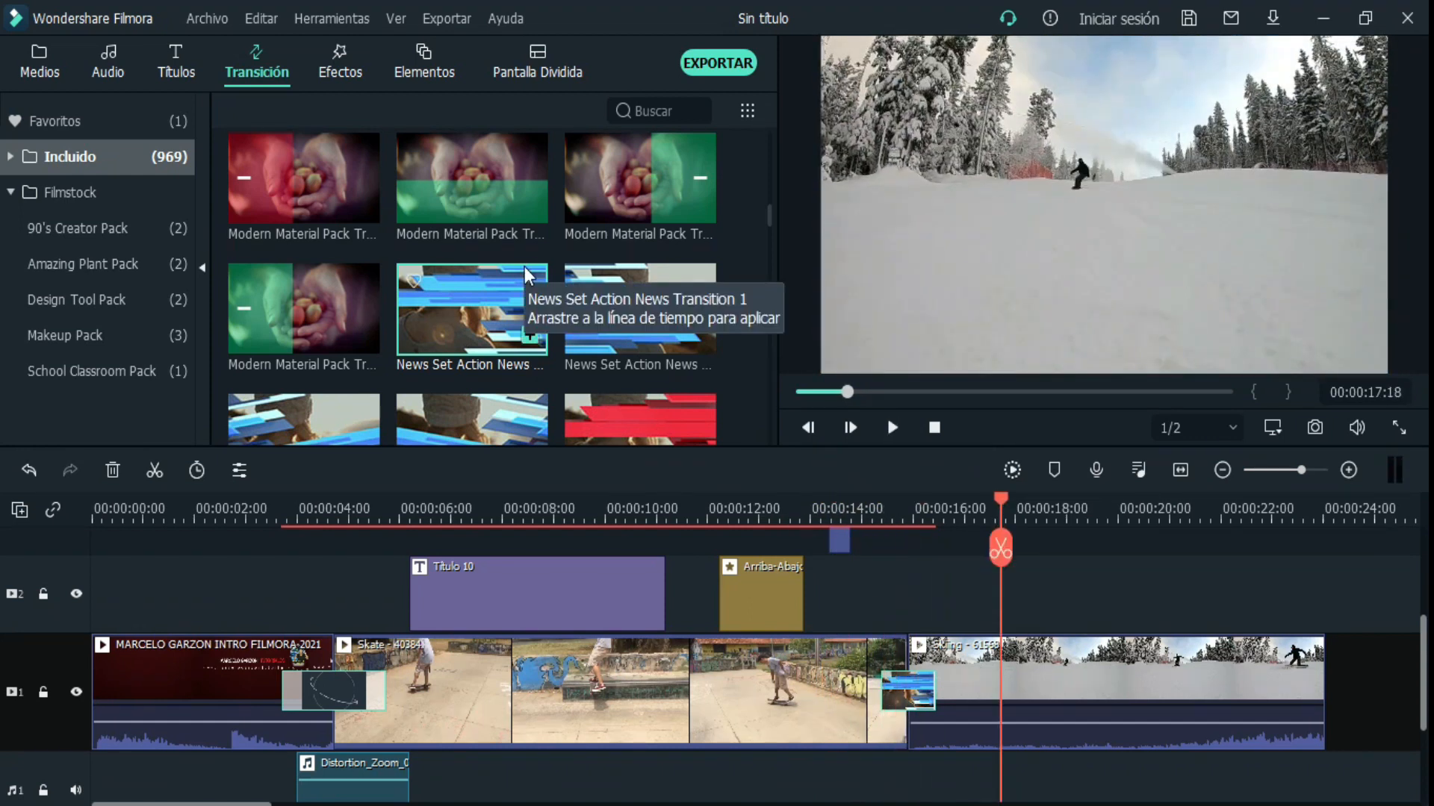
- Replace the transition between the skate and skiing clips with Disolver and shorten it around the cut
scroll(524, 267, "down", 15)
scroll(524, 267, "down", 15)
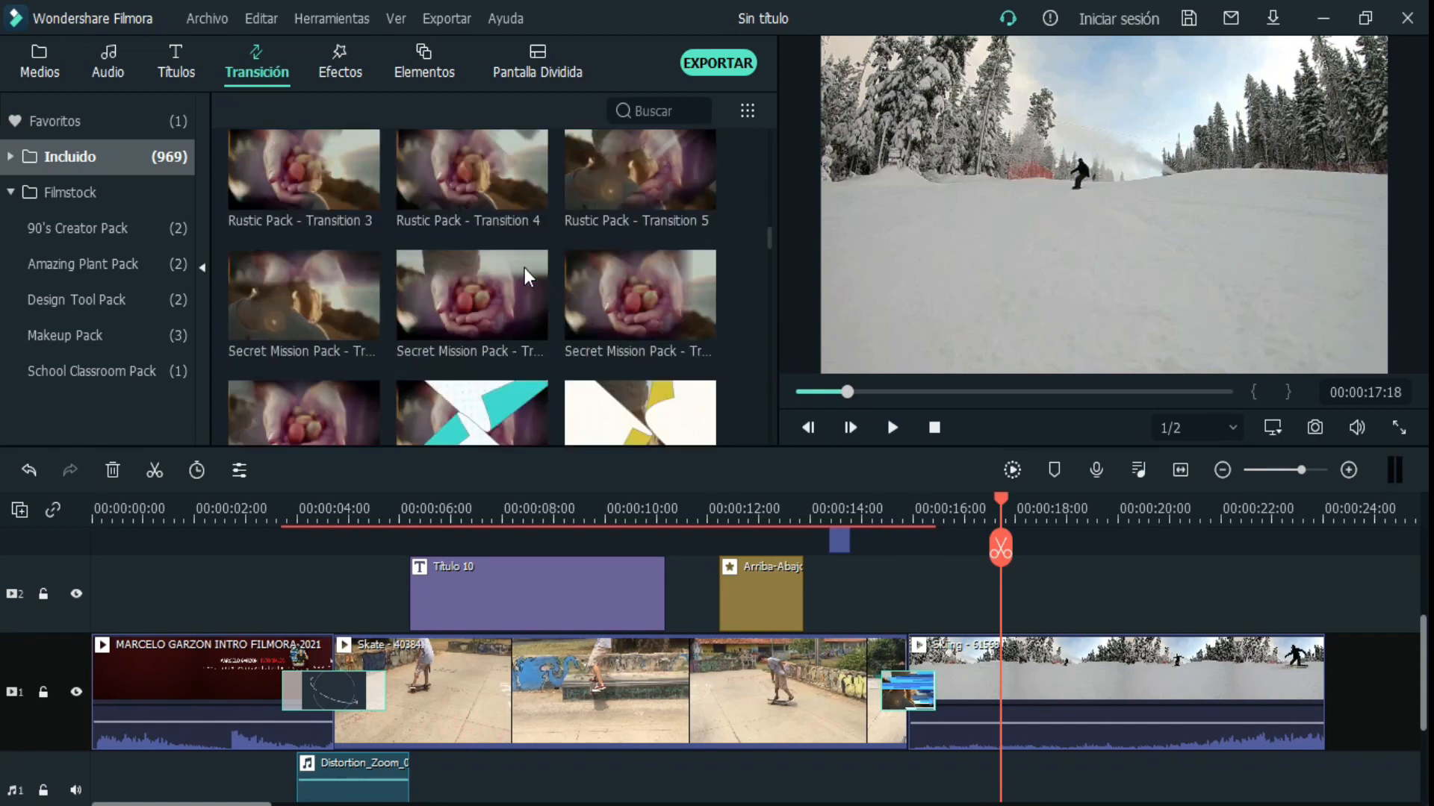
scroll(525, 267, "down", 12)
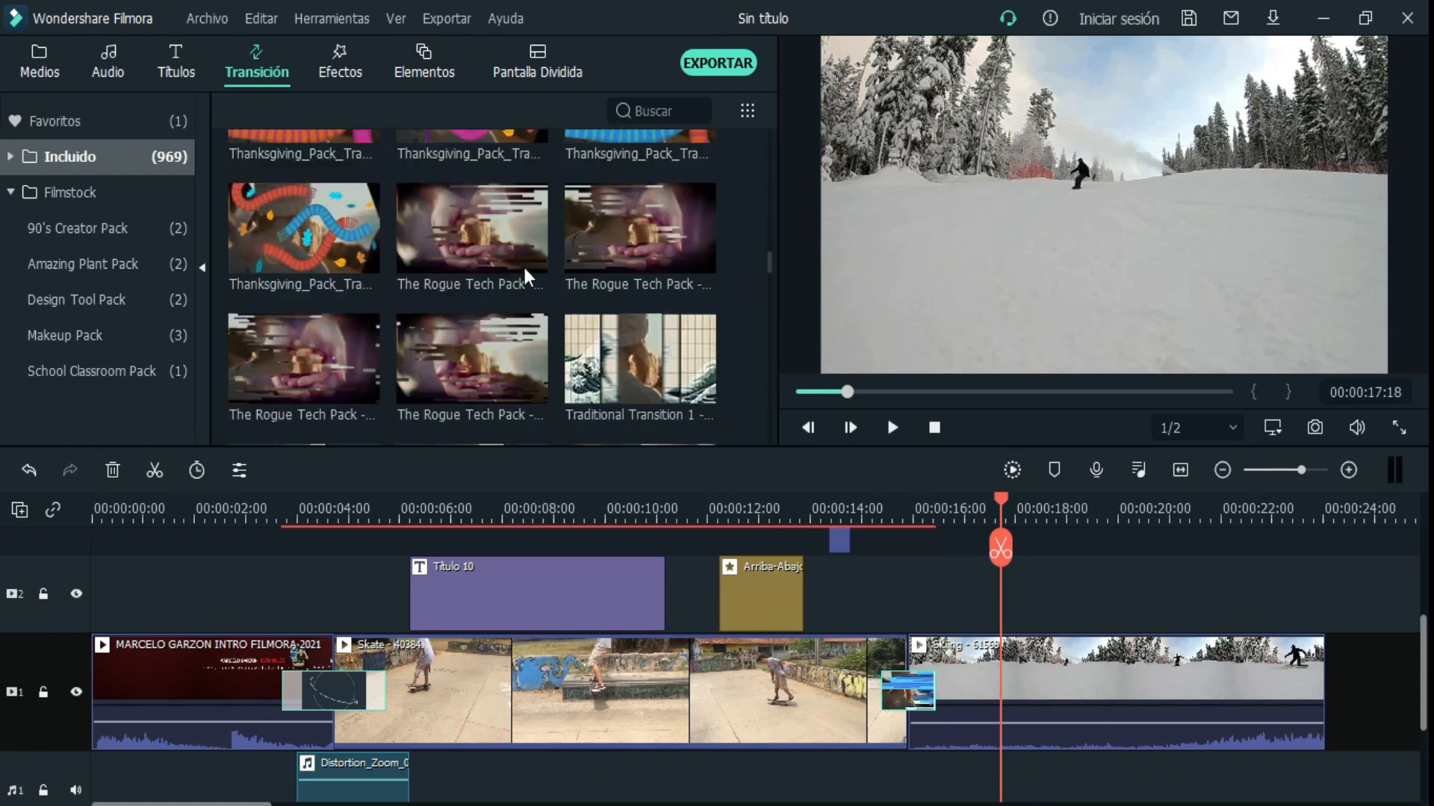
scroll(524, 267, "down", 8)
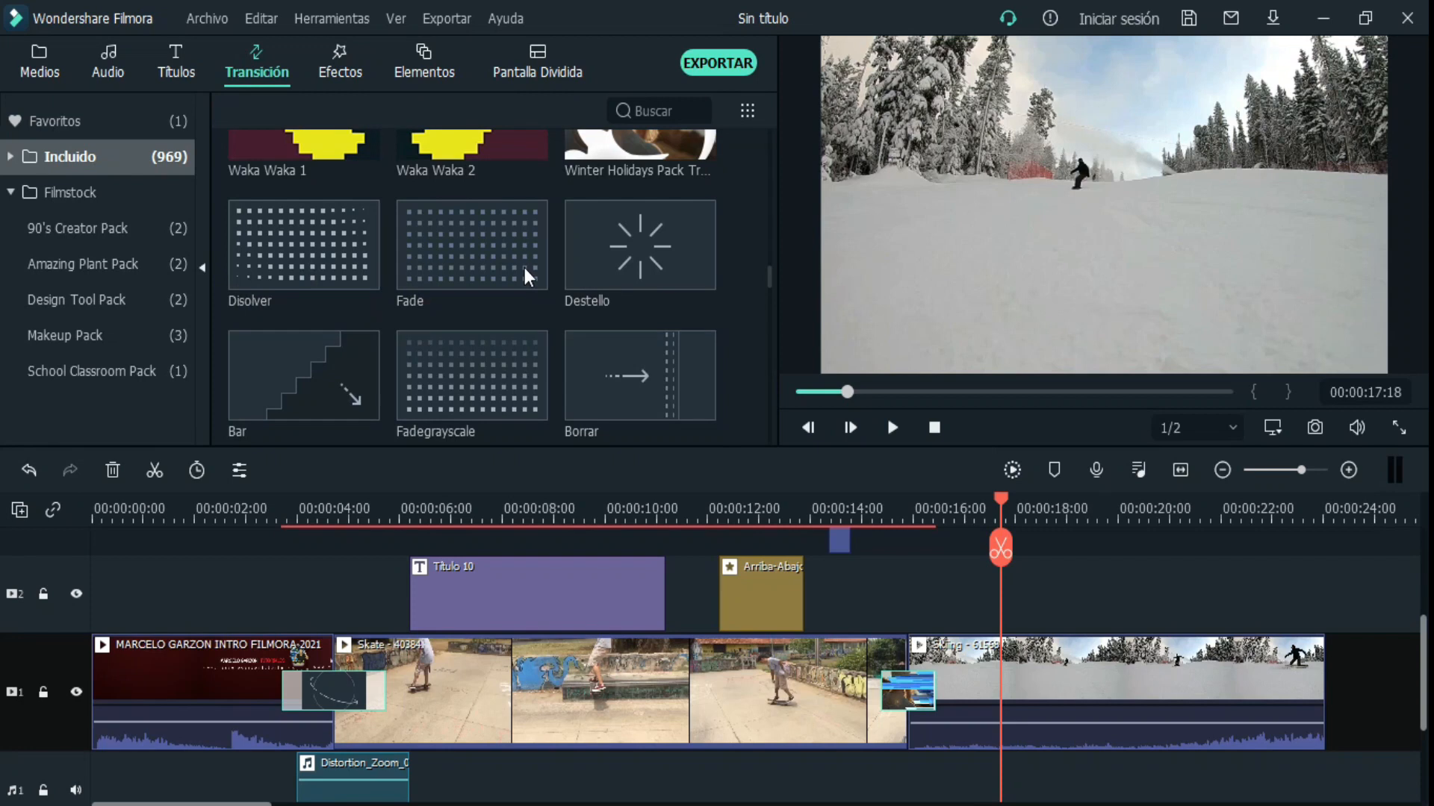
left_click(294, 243)
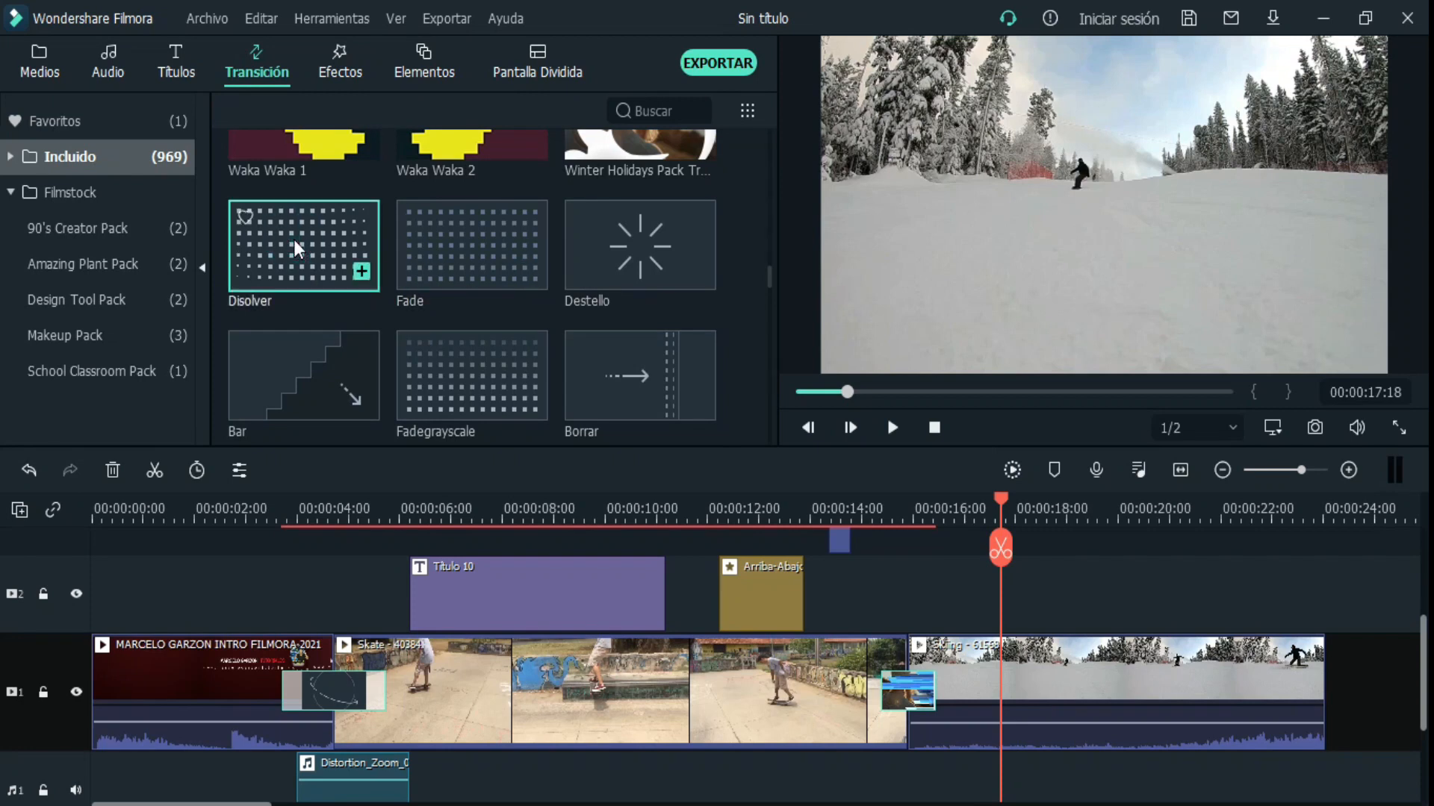
left_click_drag(294, 240, 755, 638)
left_click_drag(862, 680, 883, 677)
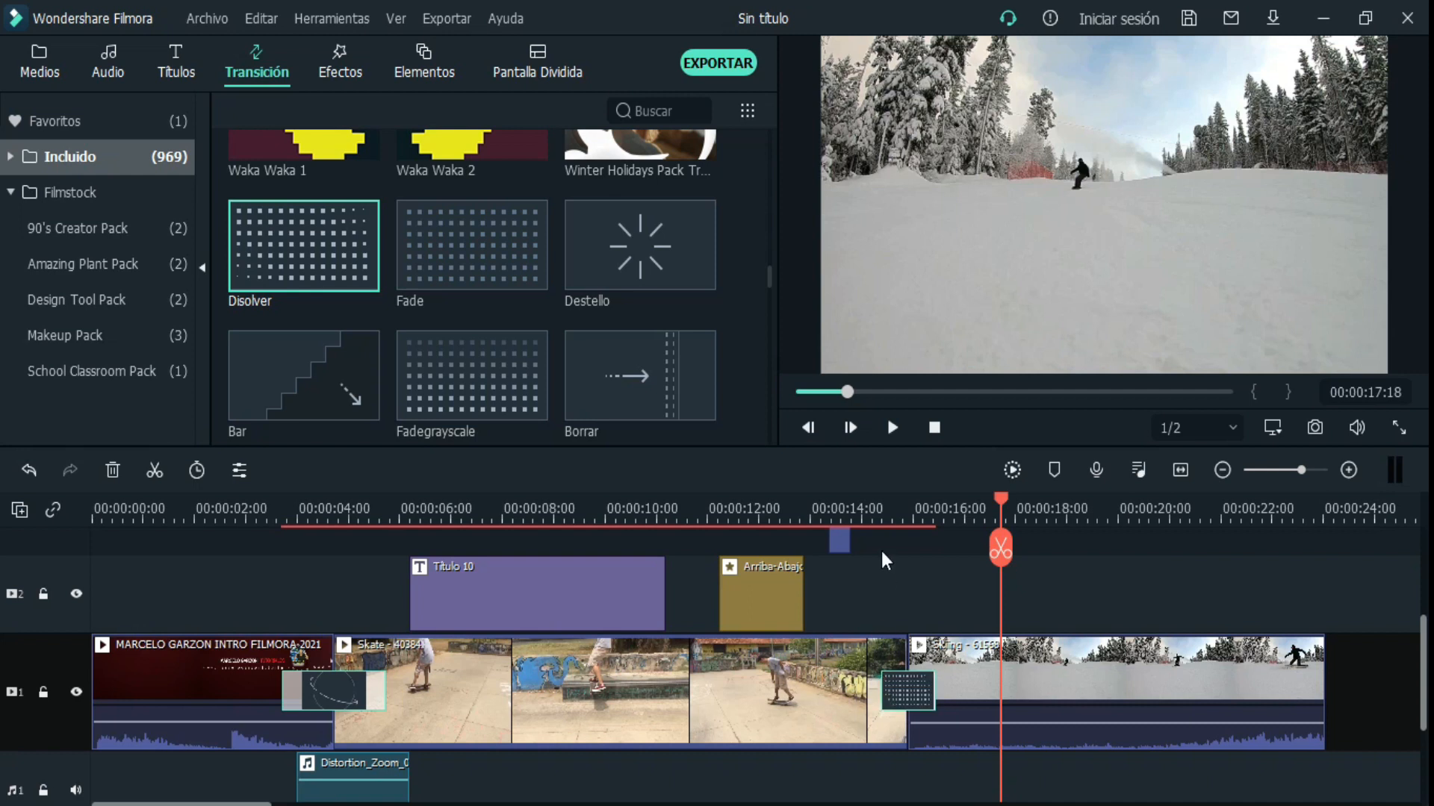
- Play the timeline from before the Disolver transition into the skiing clip
left_click(870, 513)
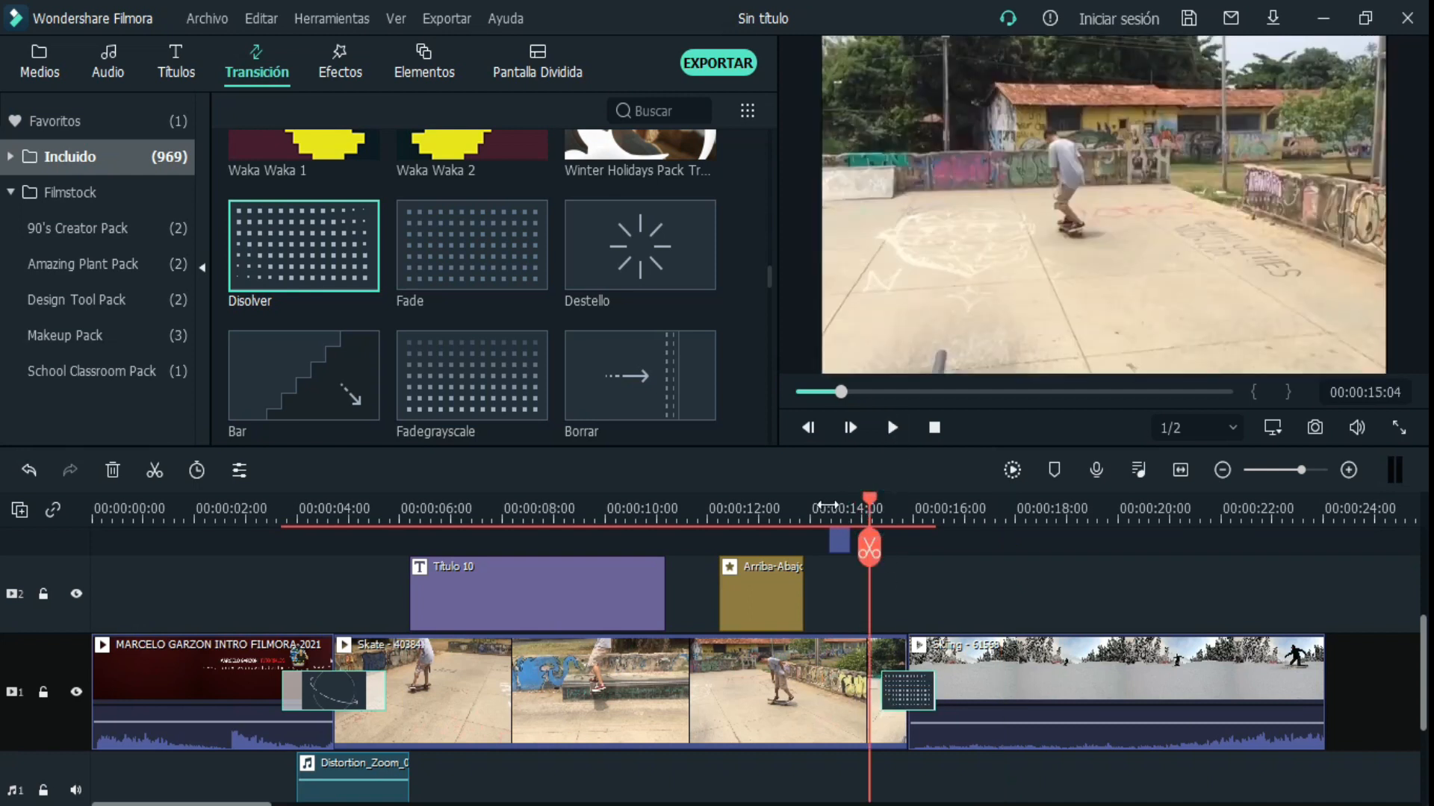
left_click(828, 504)
left_click(894, 433)
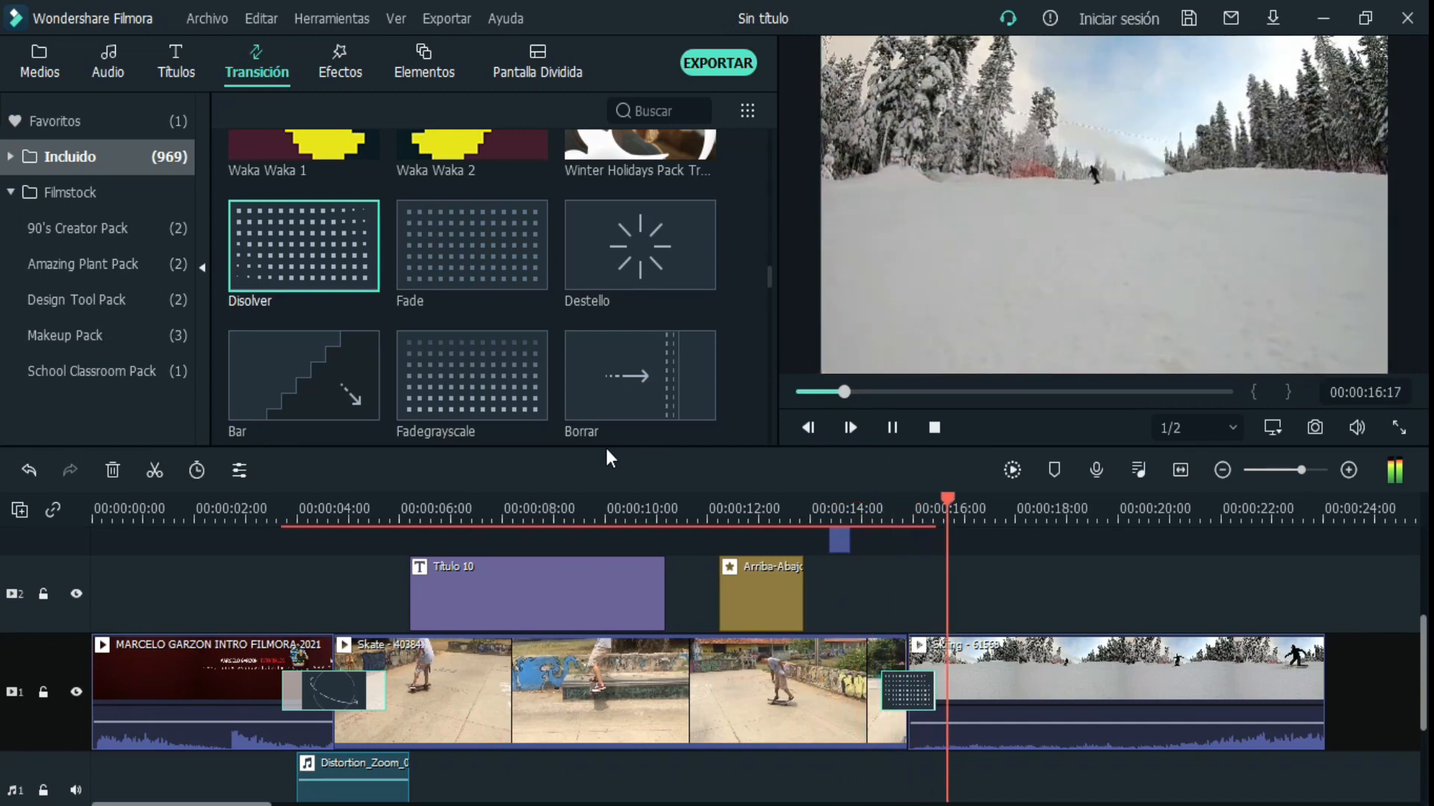
left_click(893, 430)
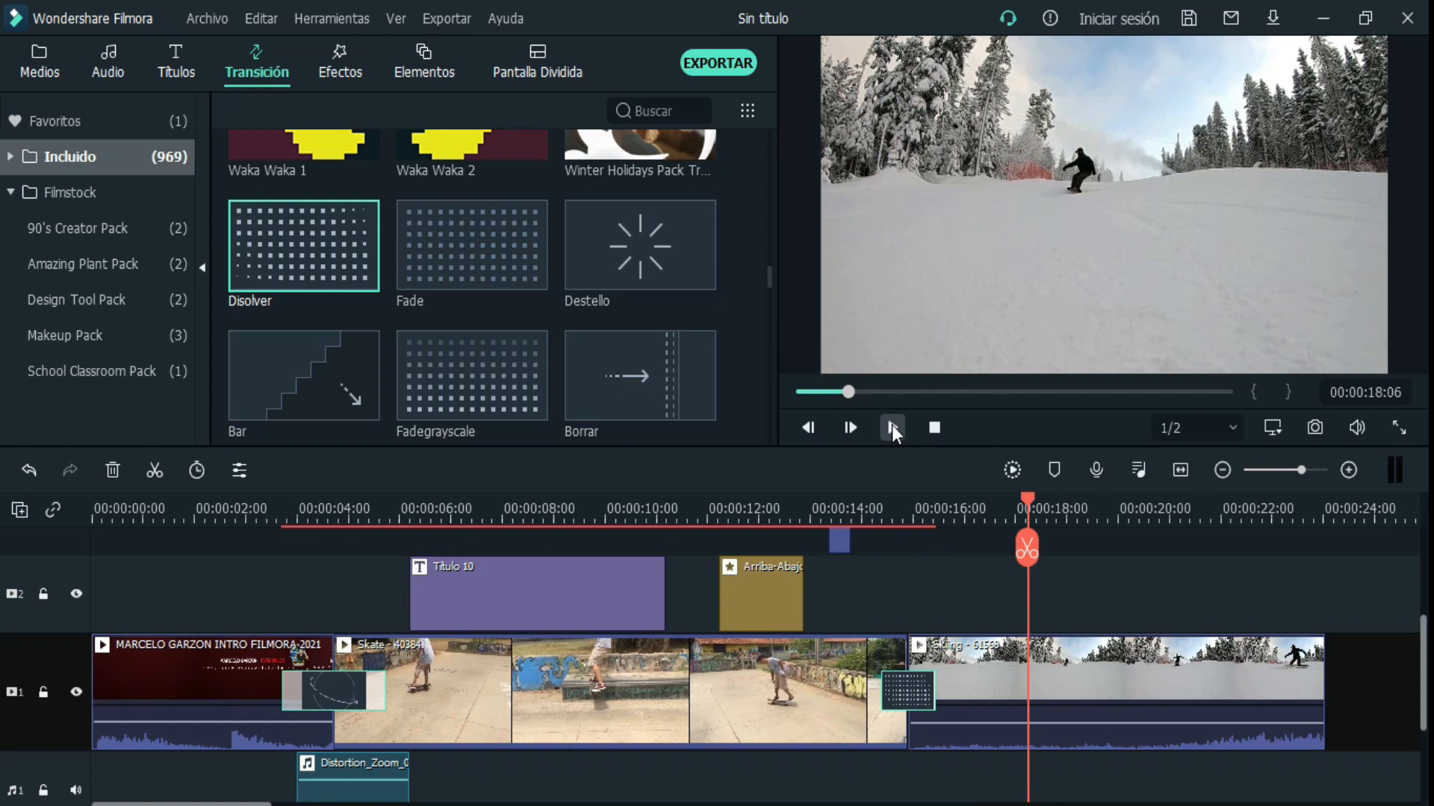
- Add the two-area Pantalla Dividida 1 template to video track 2 above the skiing clip, starting at about 00:00:17:10
left_click(542, 69)
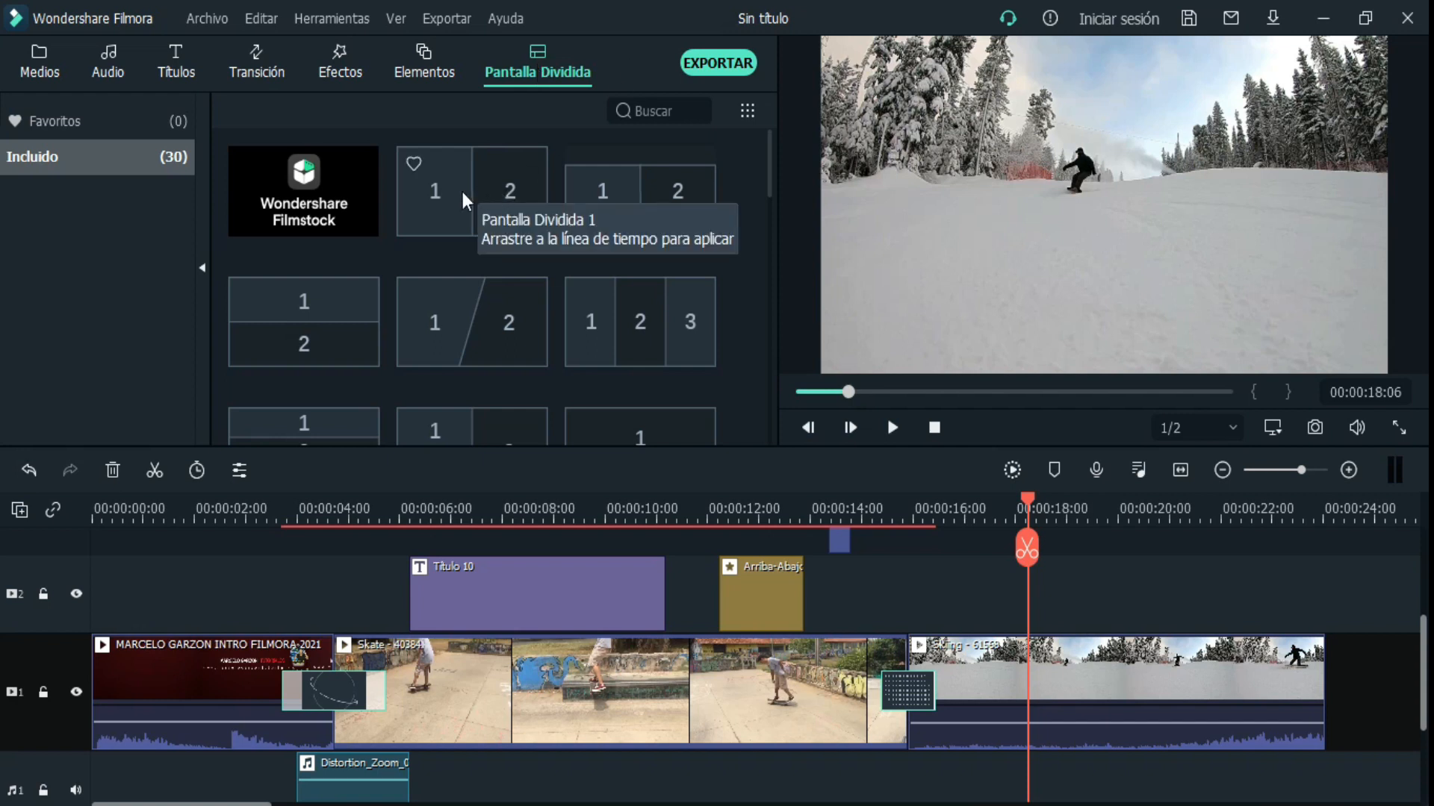
left_click(612, 321)
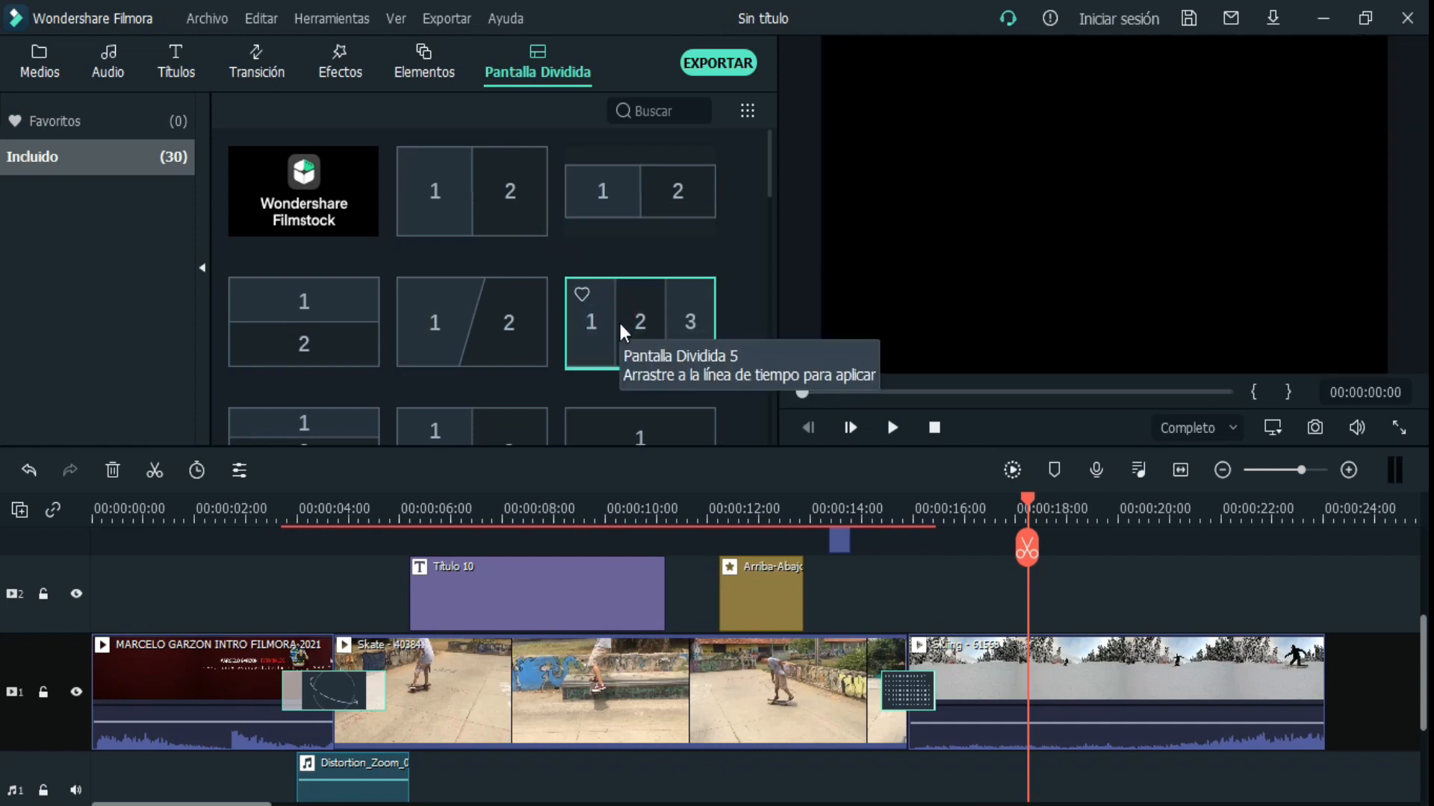
scroll(522, 332, "down", 10)
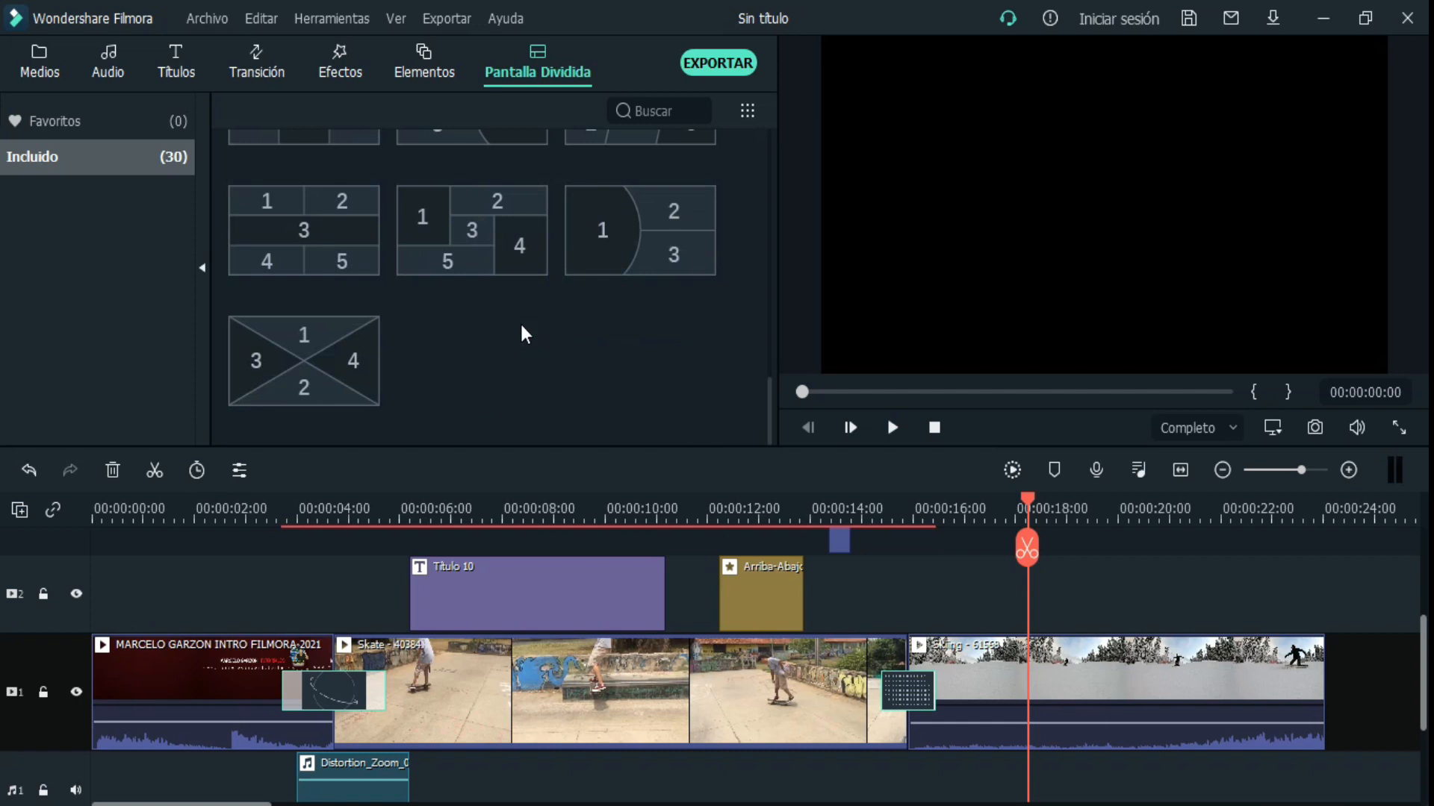
scroll(523, 332, "up", 10)
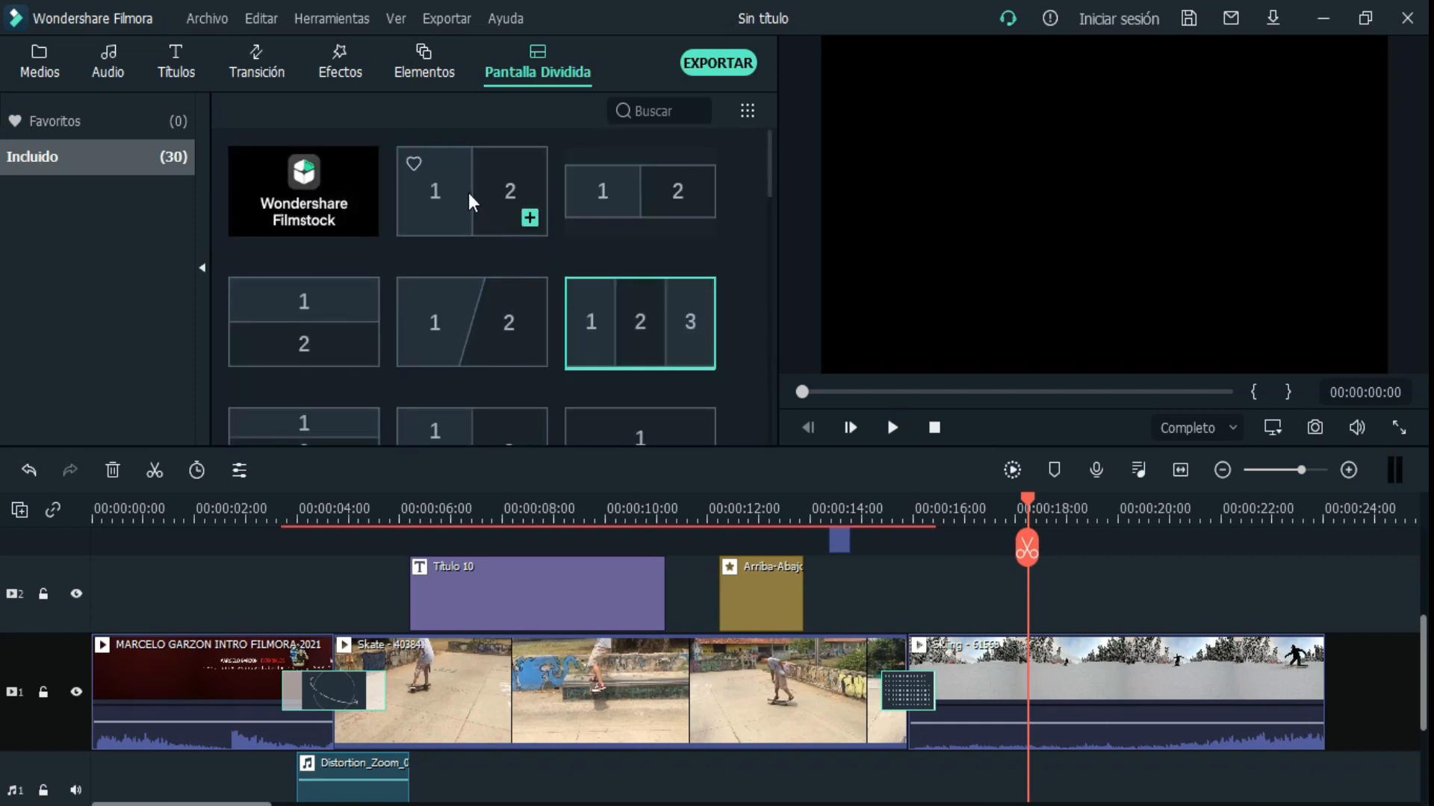
left_click_drag(475, 202, 986, 594)
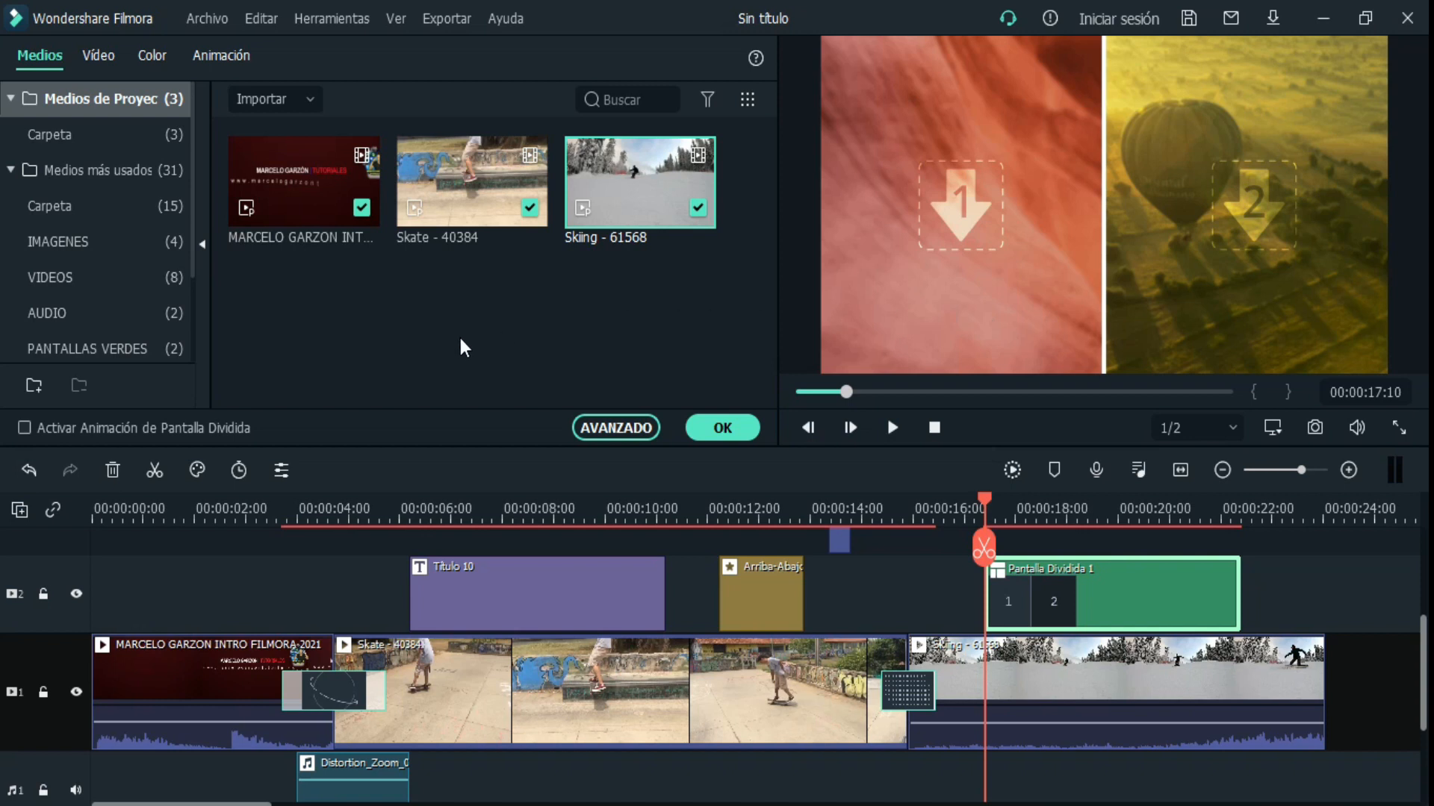
- Fill the split screen from the VIDEOS folder with Freestyle - 32054 in area 1 and Skiing - 61568 in area 2
left_click(598, 318)
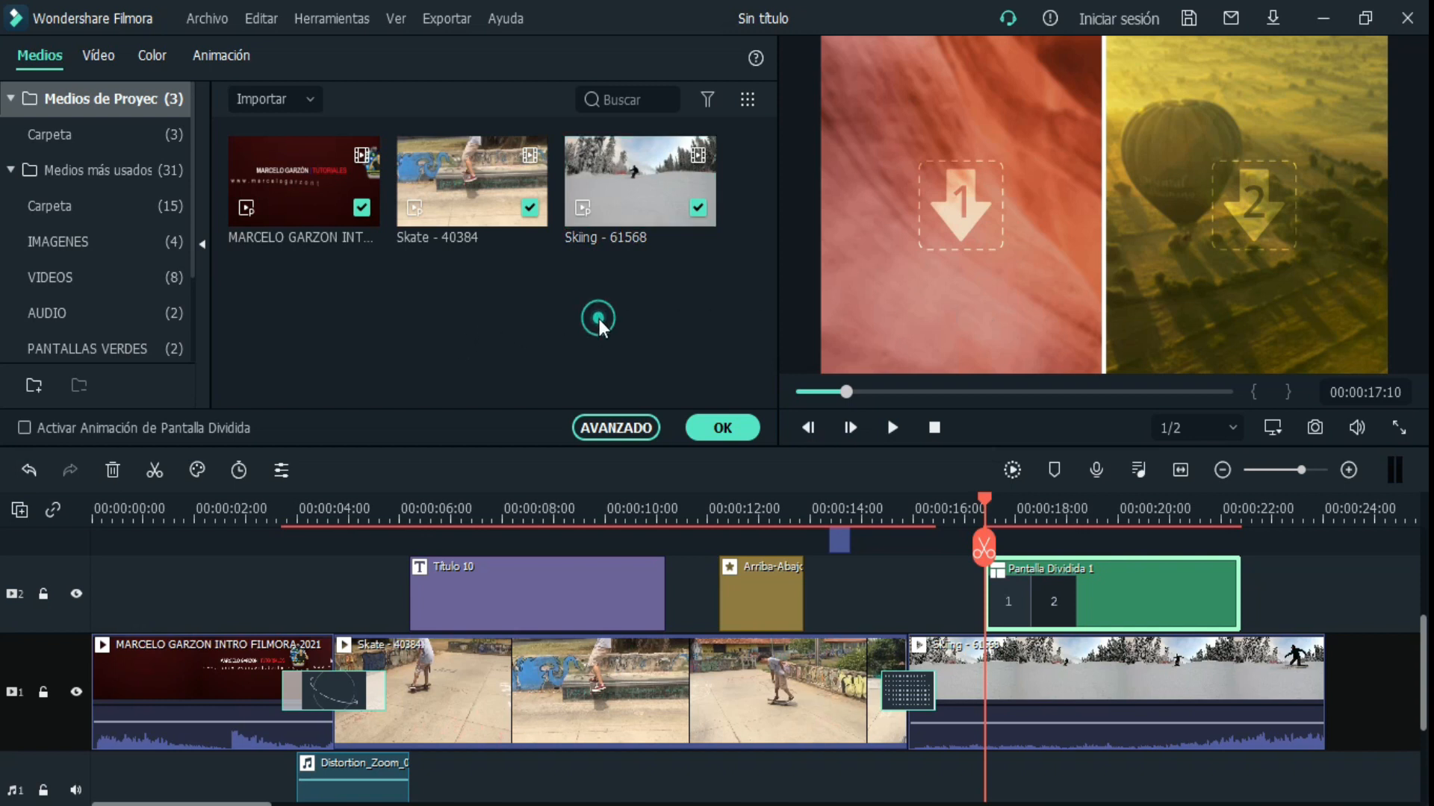
left_click(71, 281)
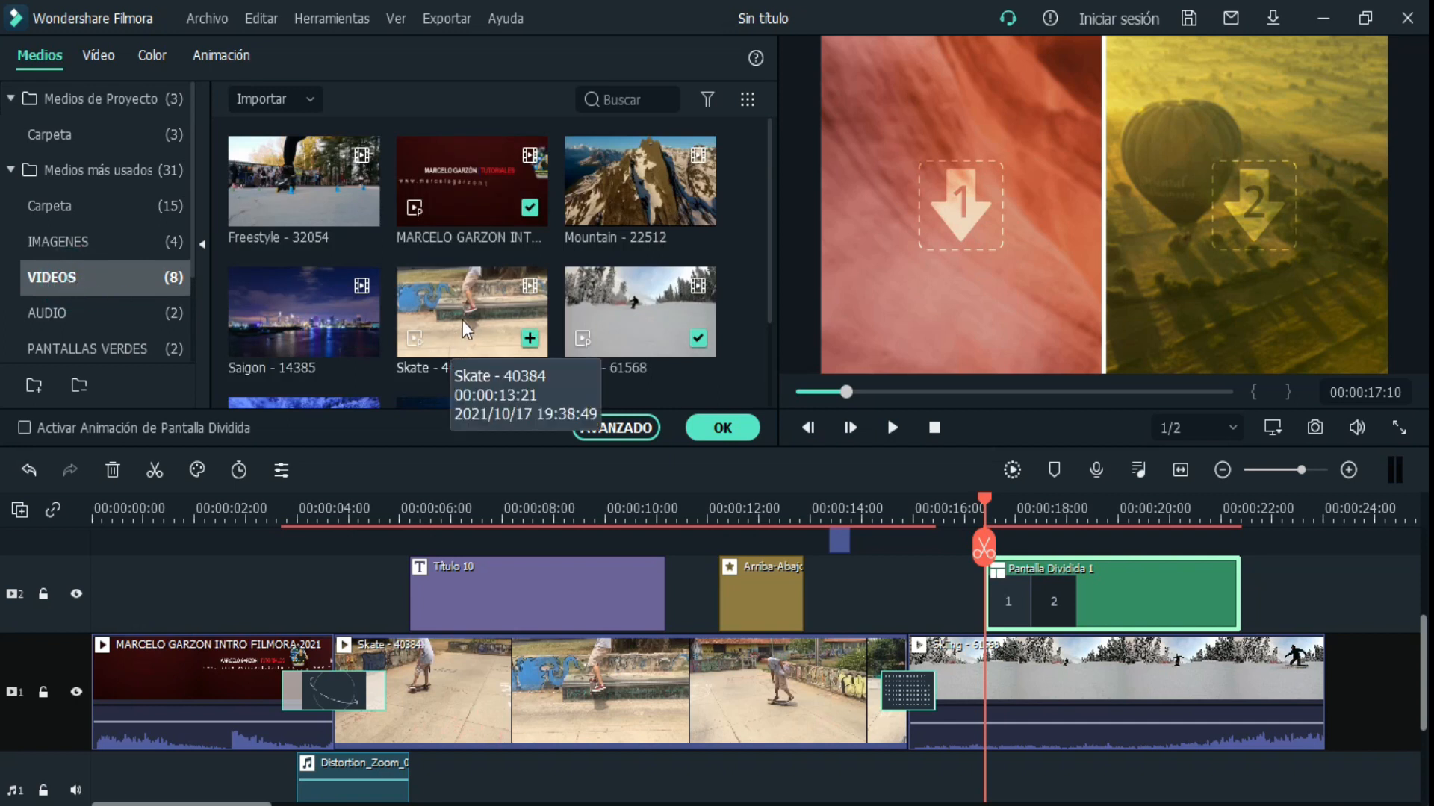
left_click_drag(474, 320, 887, 255)
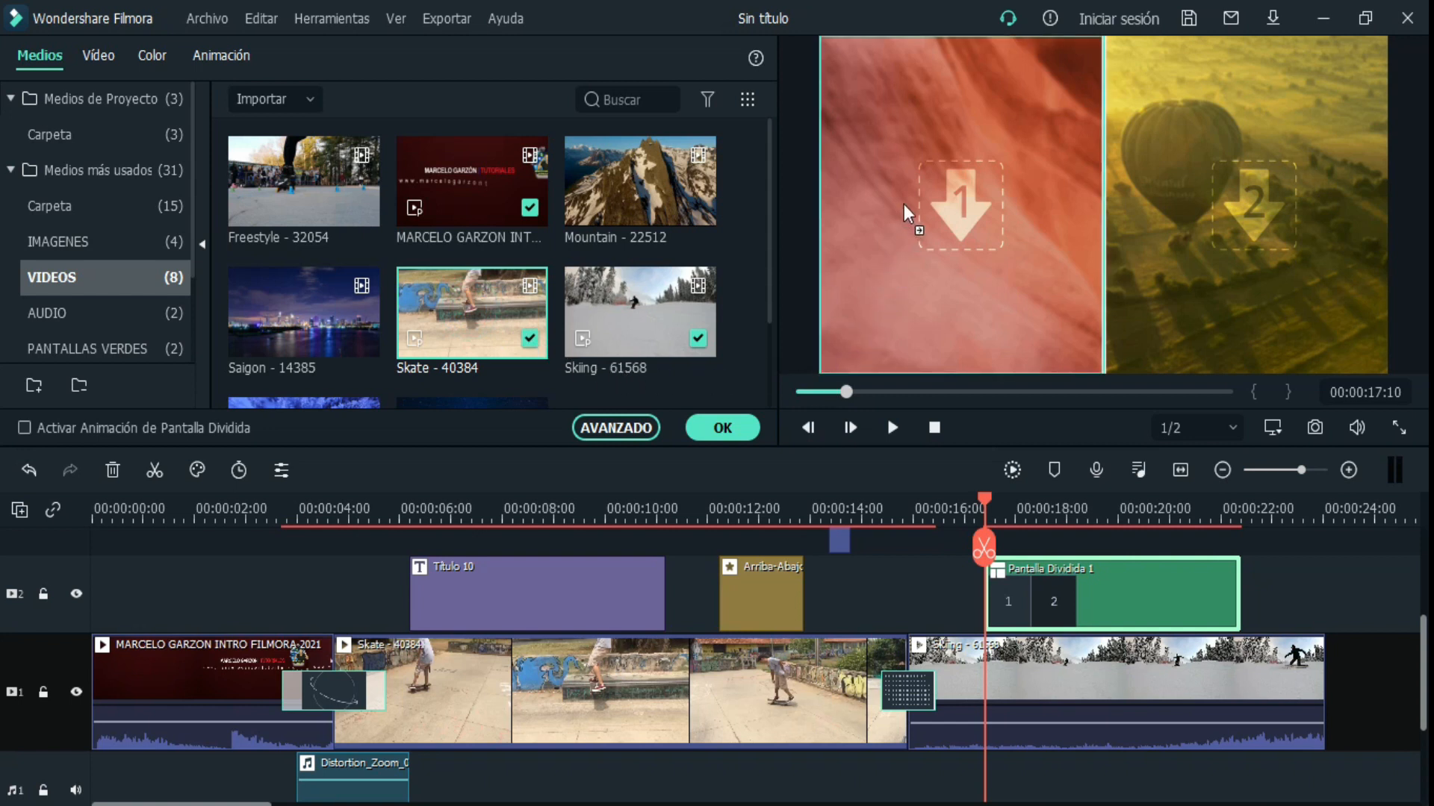
left_click_drag(903, 205, 904, 205)
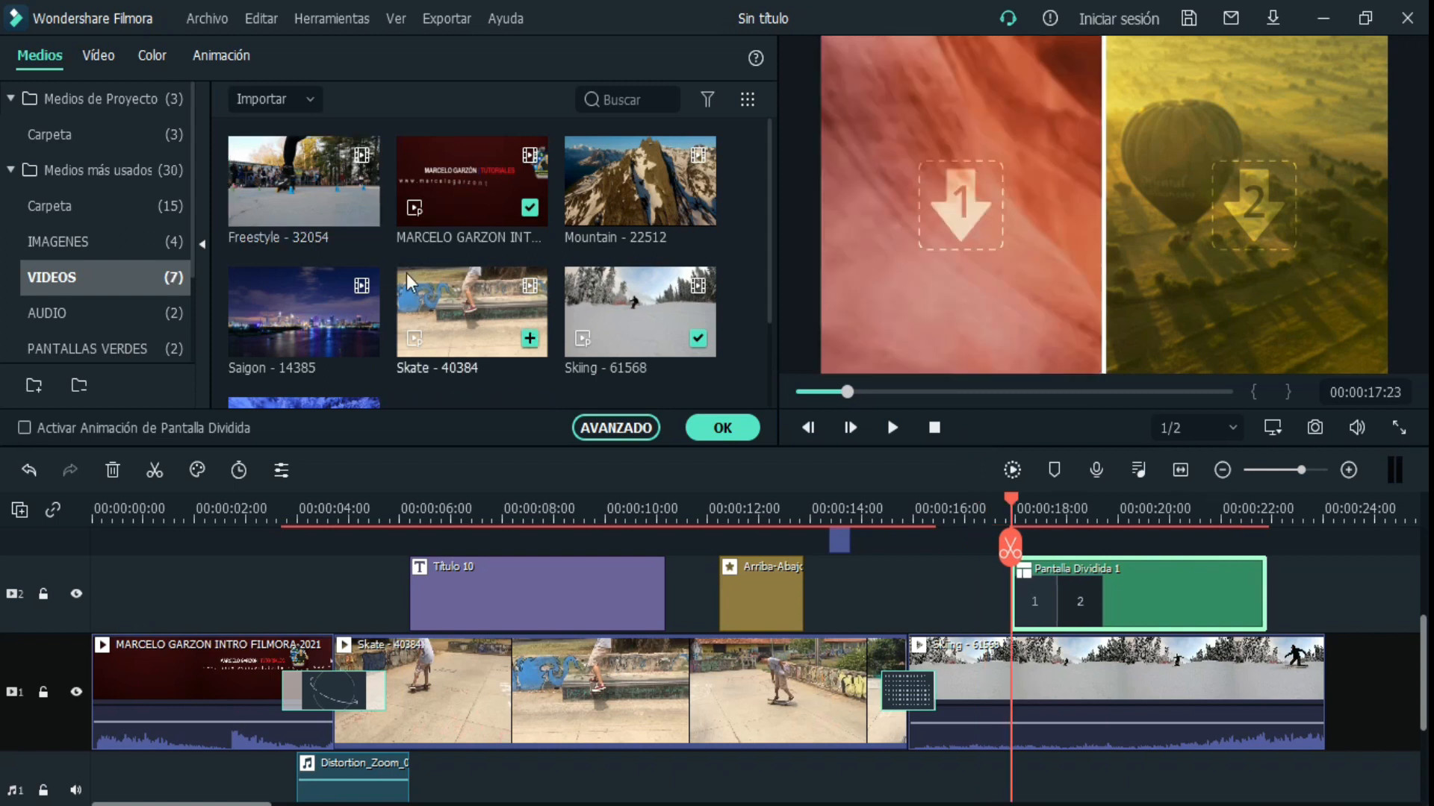
left_click_drag(299, 207, 939, 228)
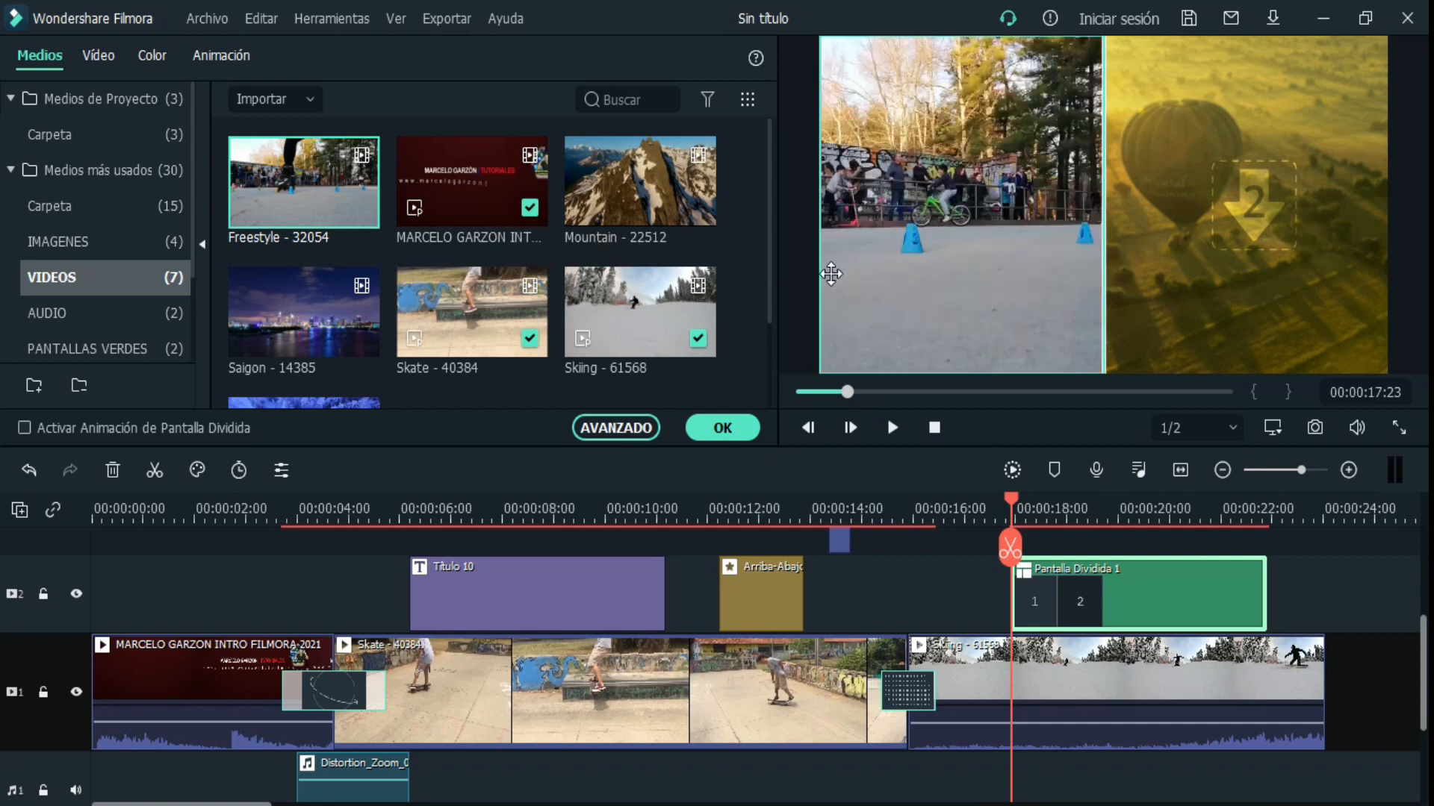
left_click_drag(619, 312, 1261, 208)
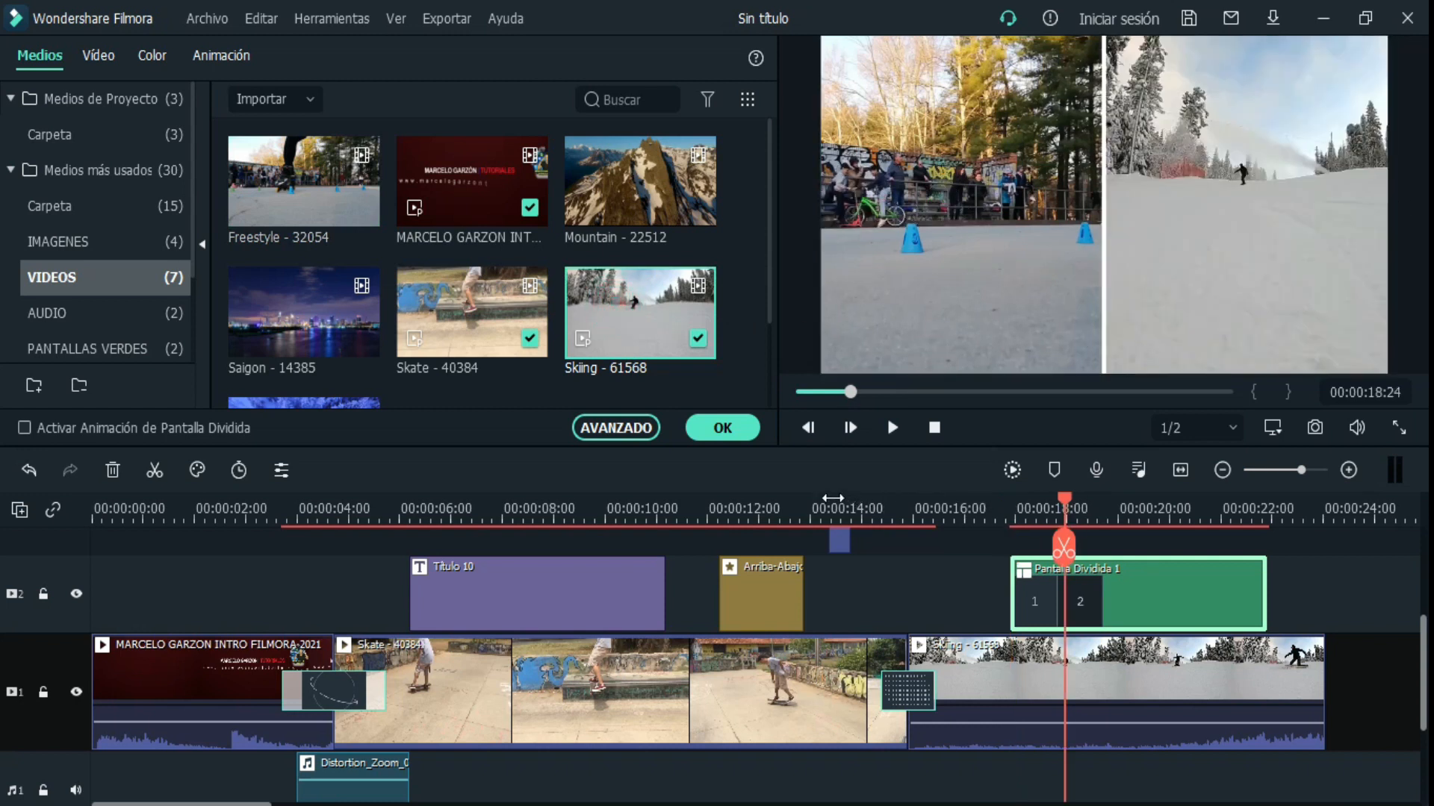
- Play the timeline from 00:00:14:04 through the transition and the split screen
left_click(818, 498)
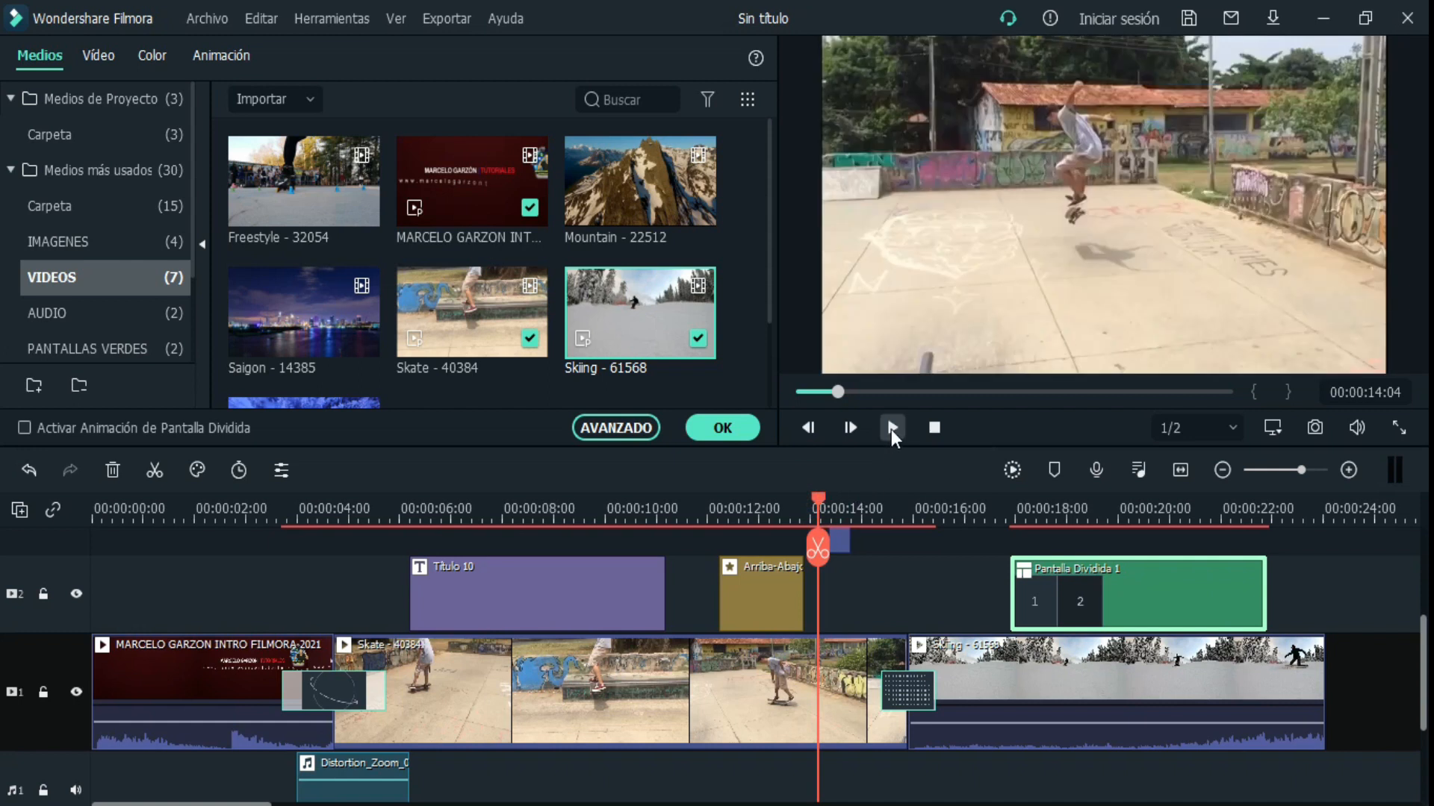
left_click(891, 427)
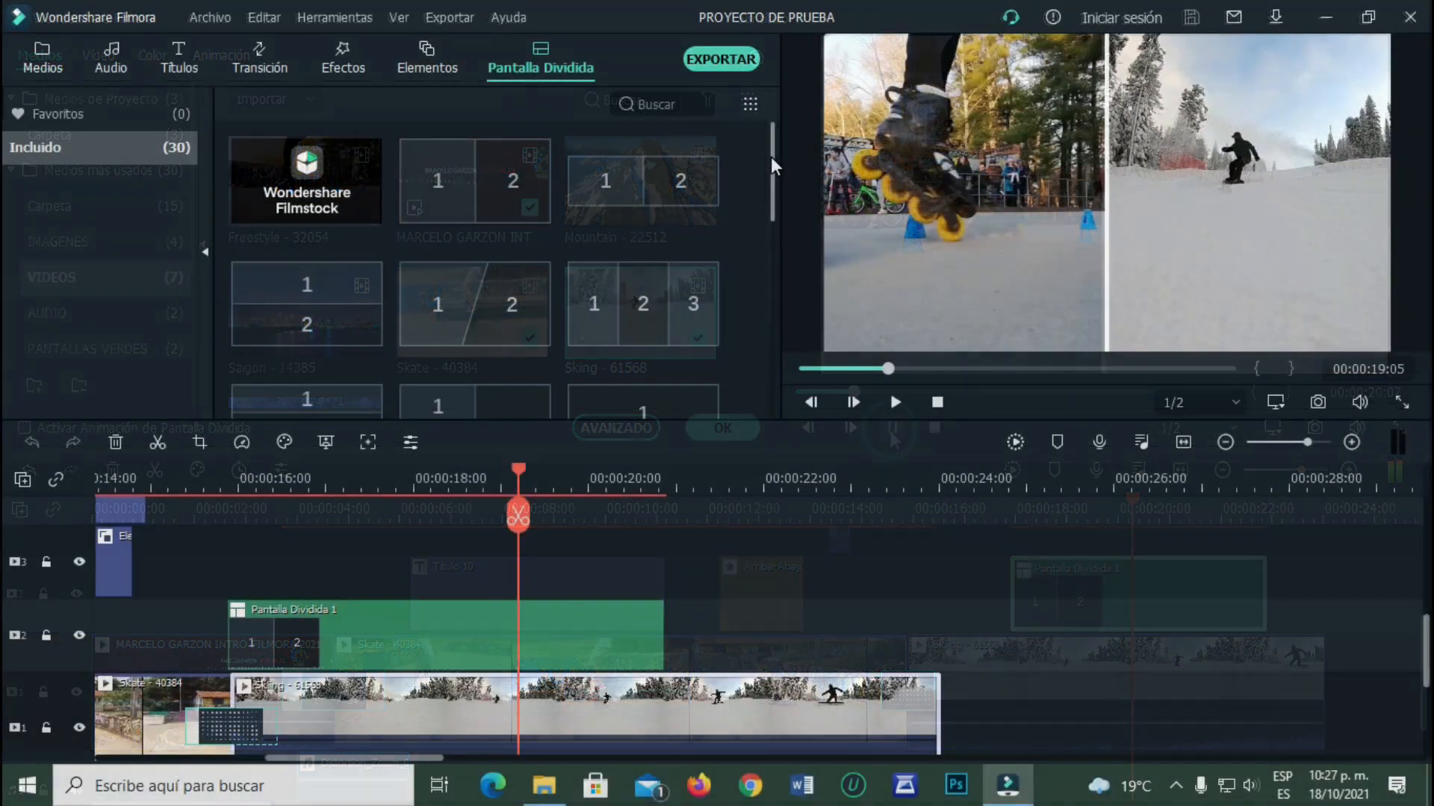
left_click_drag(771, 157, 763, 227)
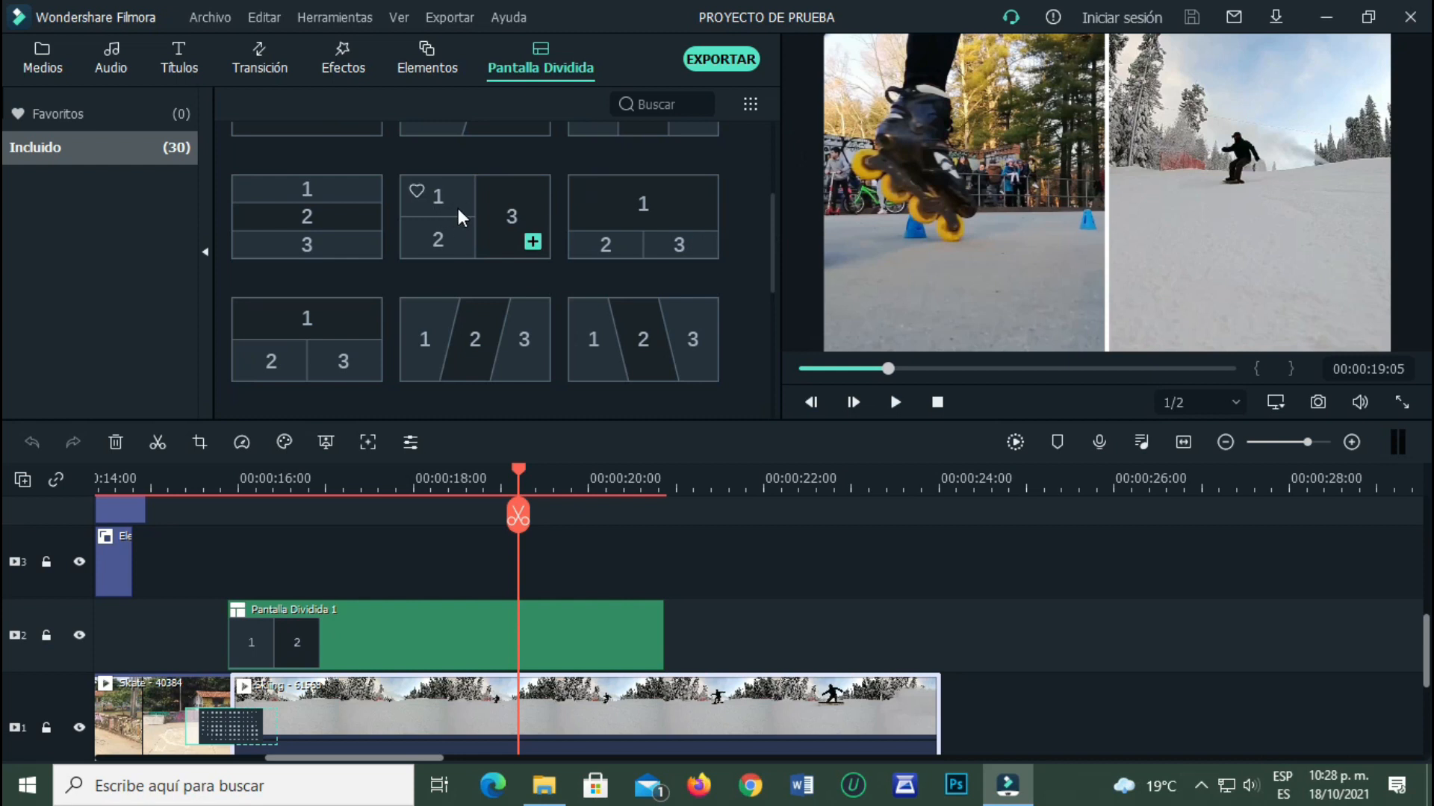
scroll(460, 209, "down", 3)
scroll(462, 216, "up", 4)
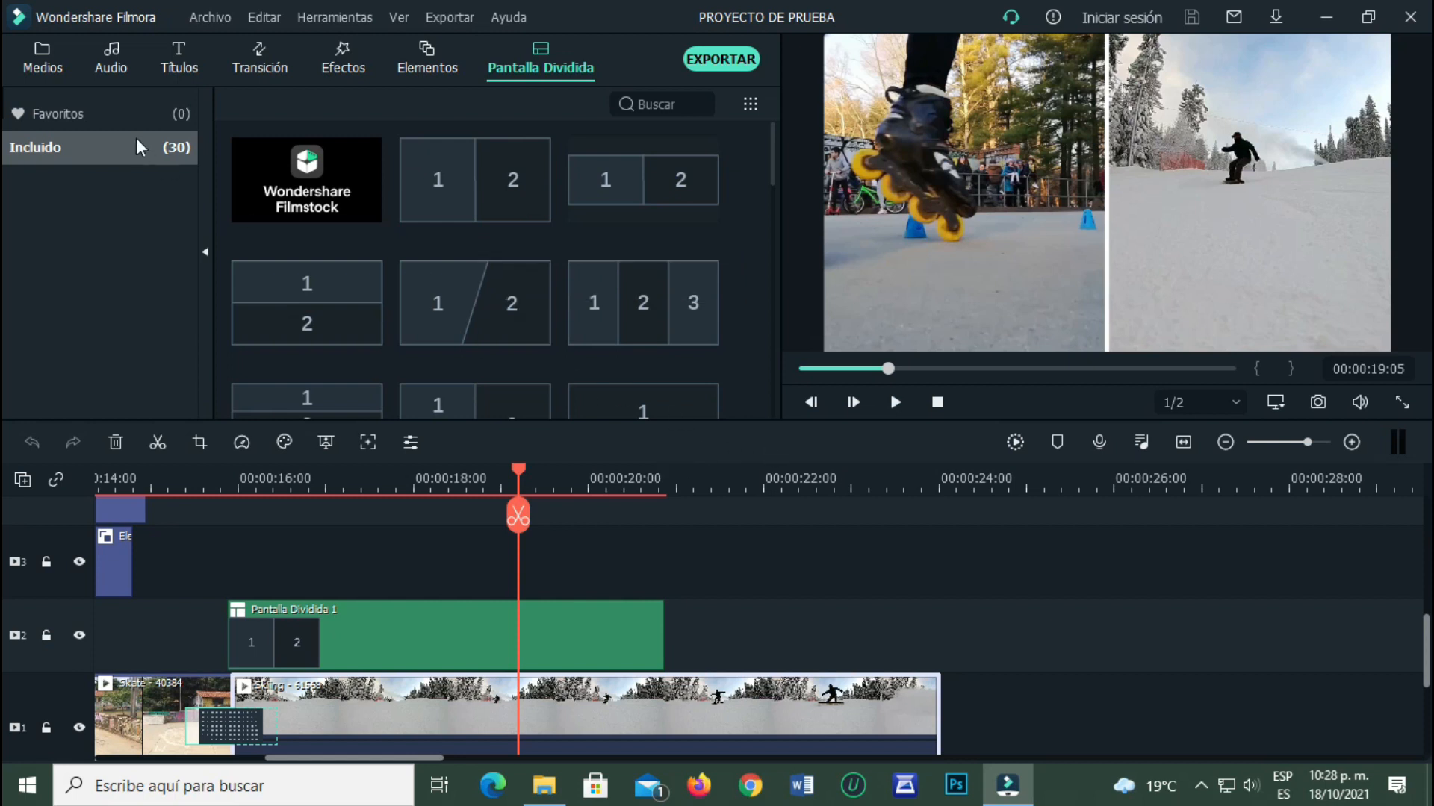
- Add the channel logo PNG from the IMAGENES folder to video track 5 at the very start of the timeline
left_click(43, 56)
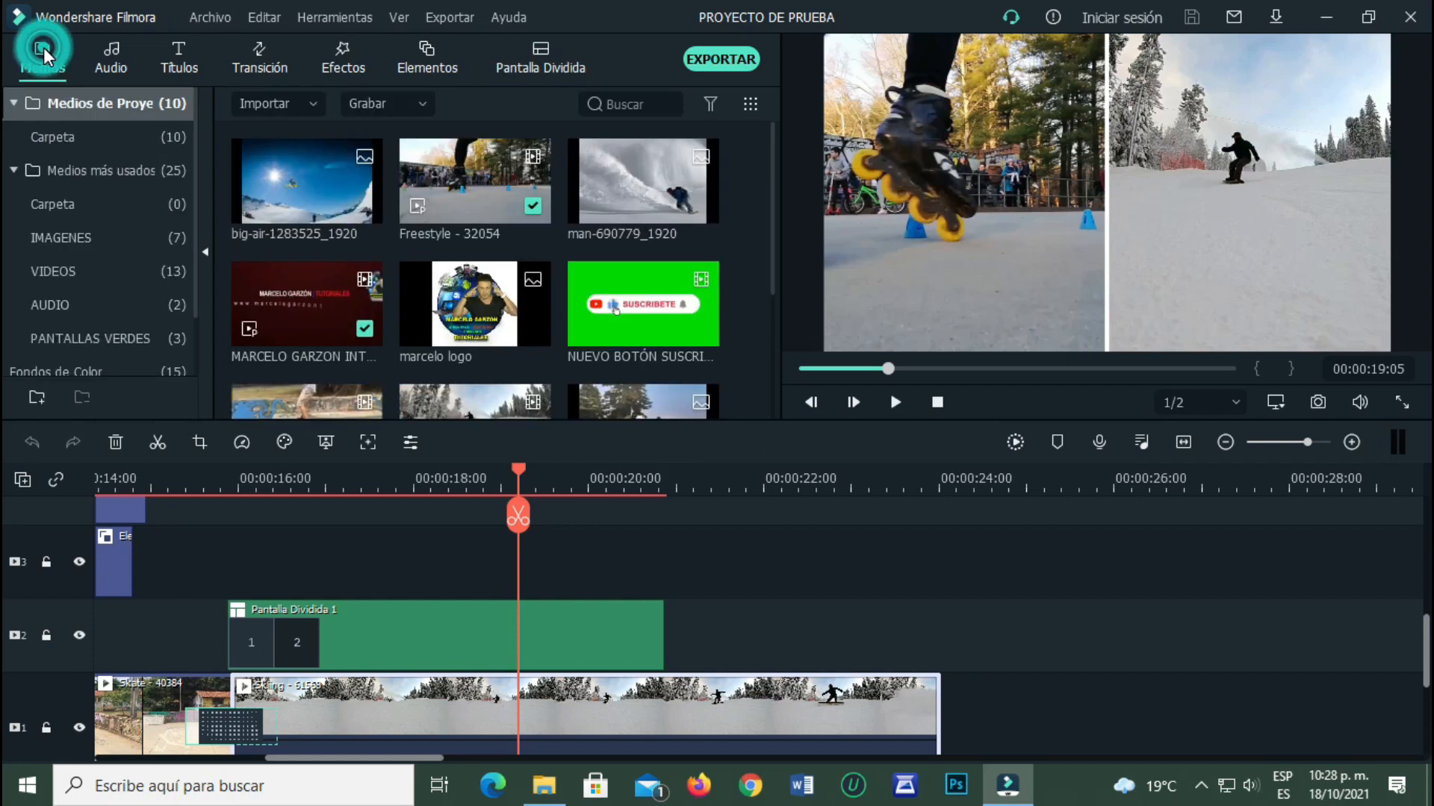
left_click(110, 240)
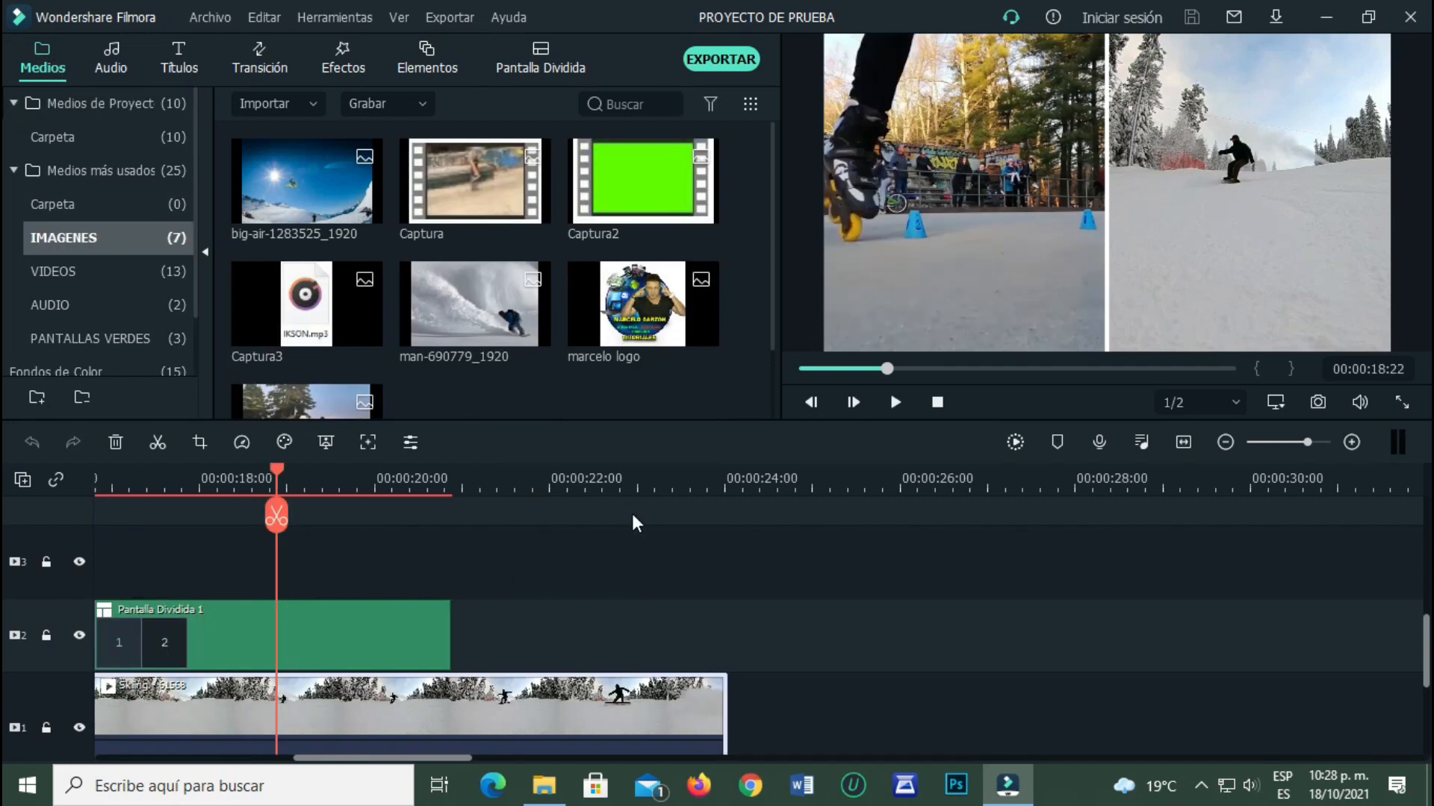
left_click(937, 403)
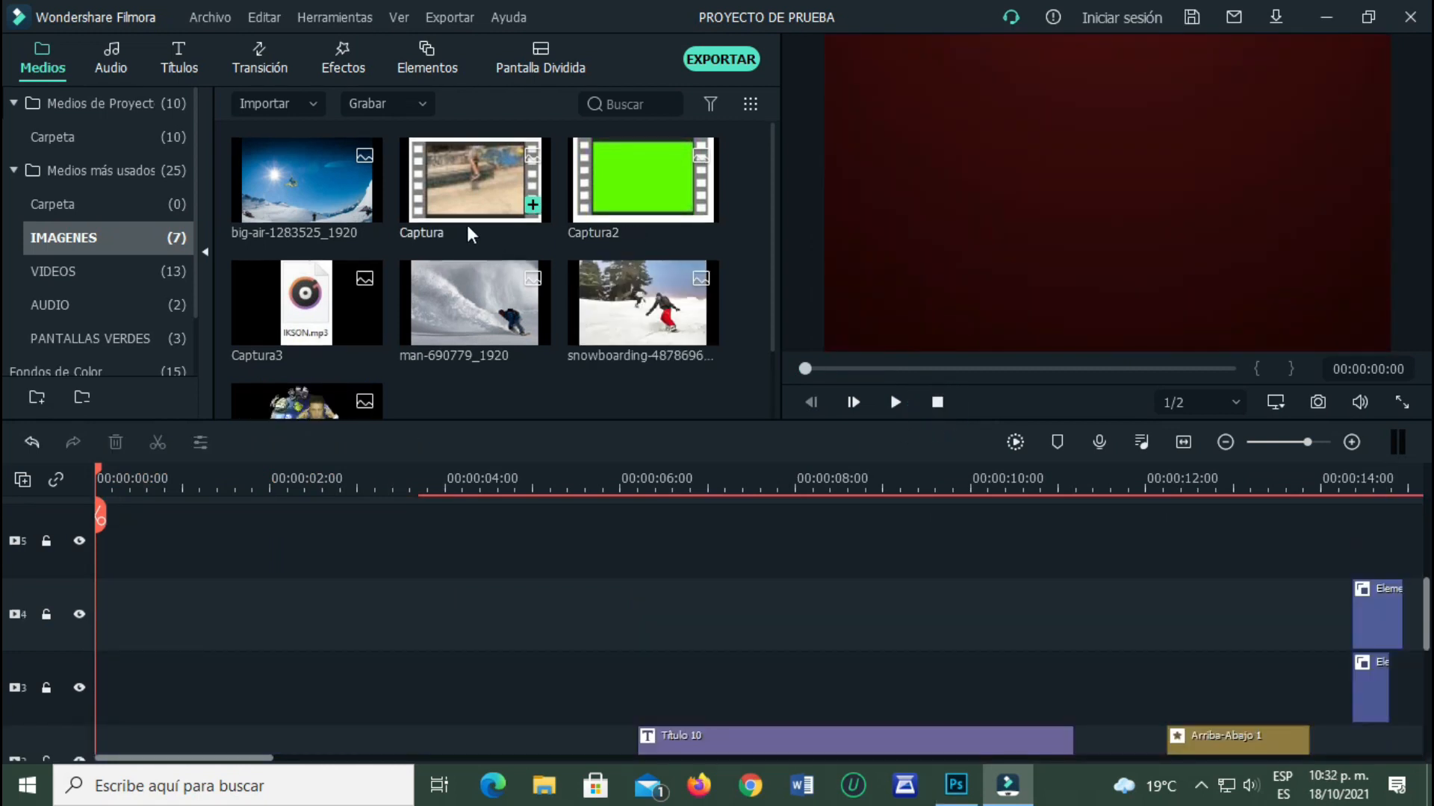
scroll(470, 235, "down", 2)
left_click_drag(297, 349, 51, 540)
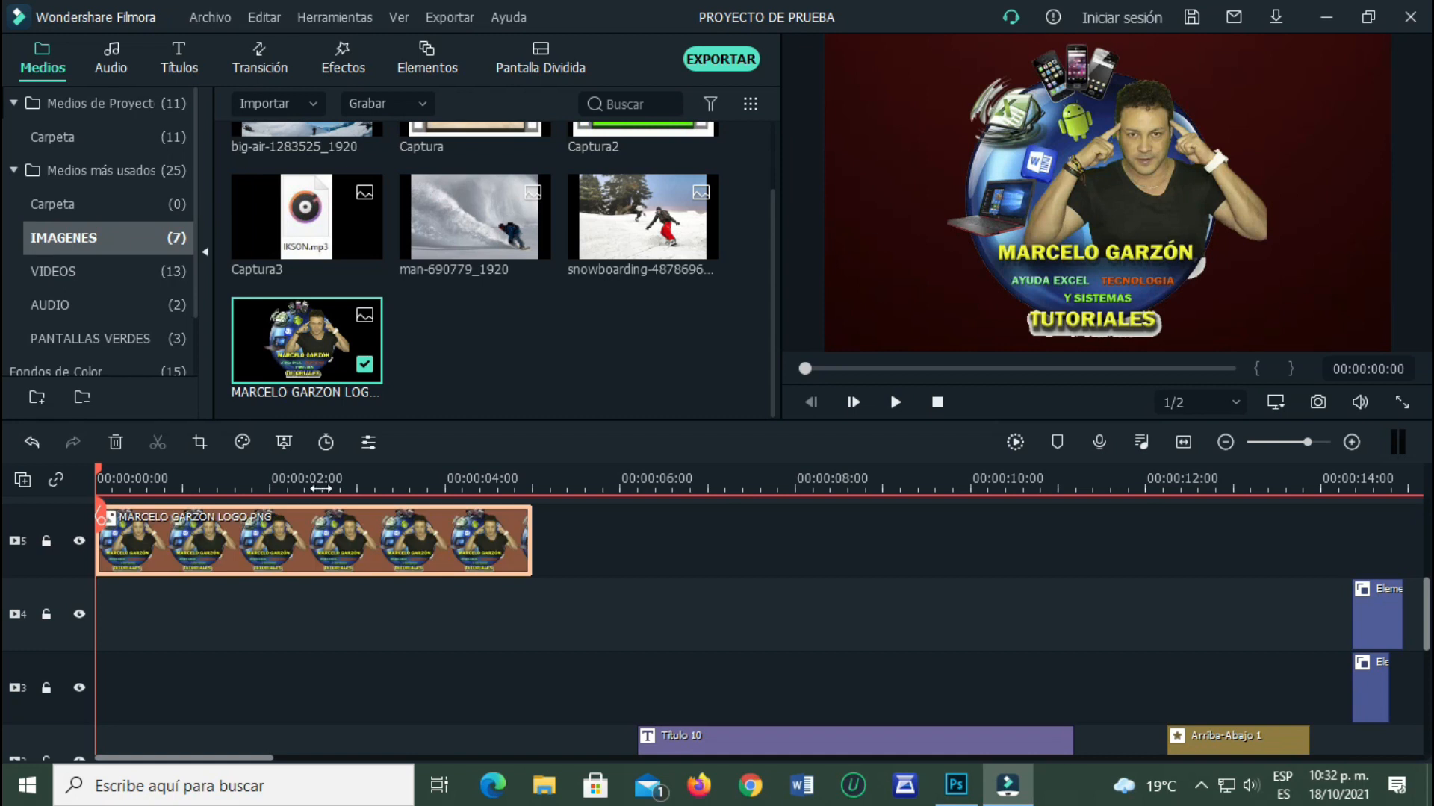
- Shrink the logo to a small badge and place it in the upper-left corner of the video frame
left_click_drag(1267, 41, 1037, 260)
left_click_drag(993, 302, 1361, 309)
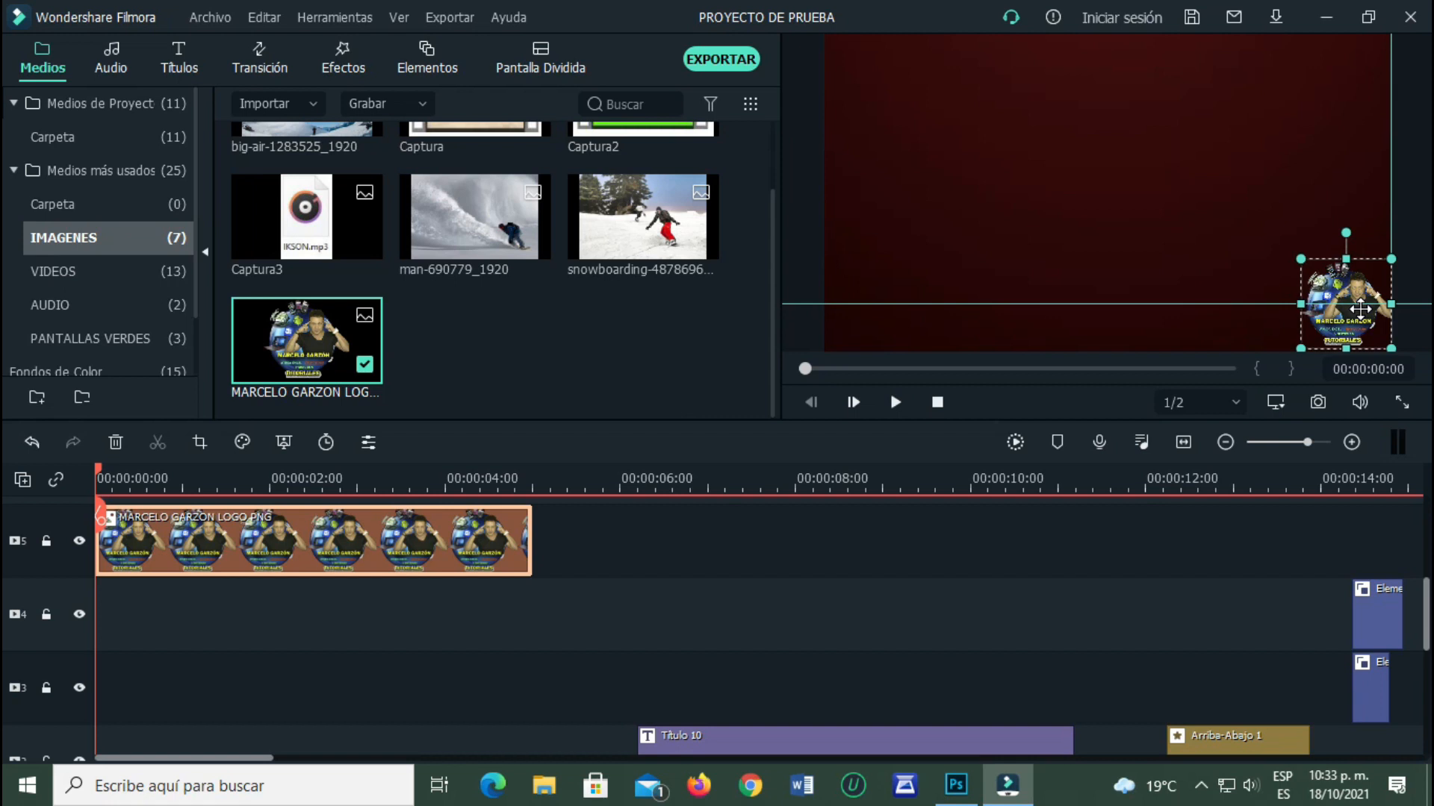
left_click_drag(1360, 309, 883, 87)
left_click_drag(917, 42, 909, 48)
left_click_drag(864, 91, 875, 86)
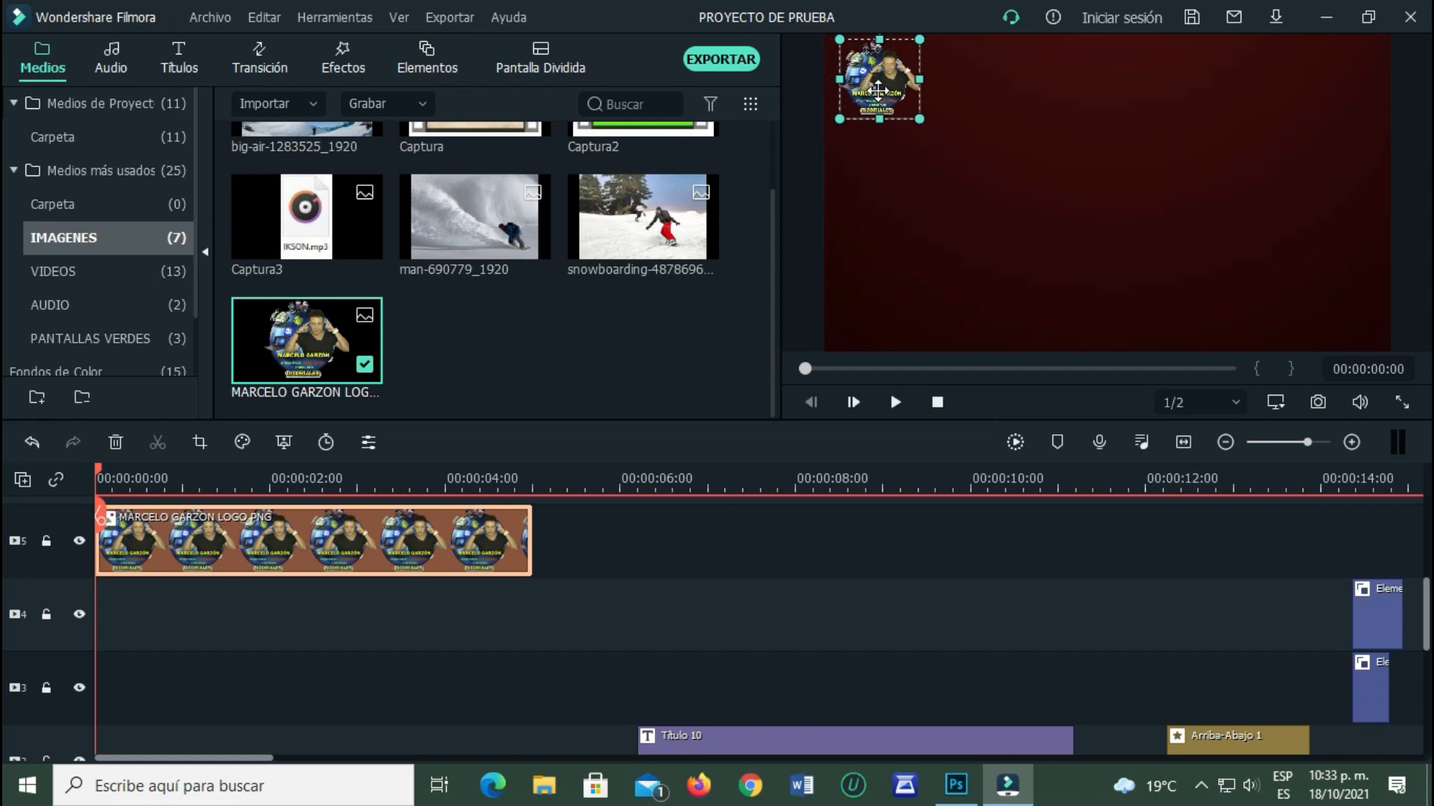
- Lower the logo's opacity to make it semi-transparent and extend its clip to about 00:00:23:20, near the skiing clip's end
double_click(881, 99)
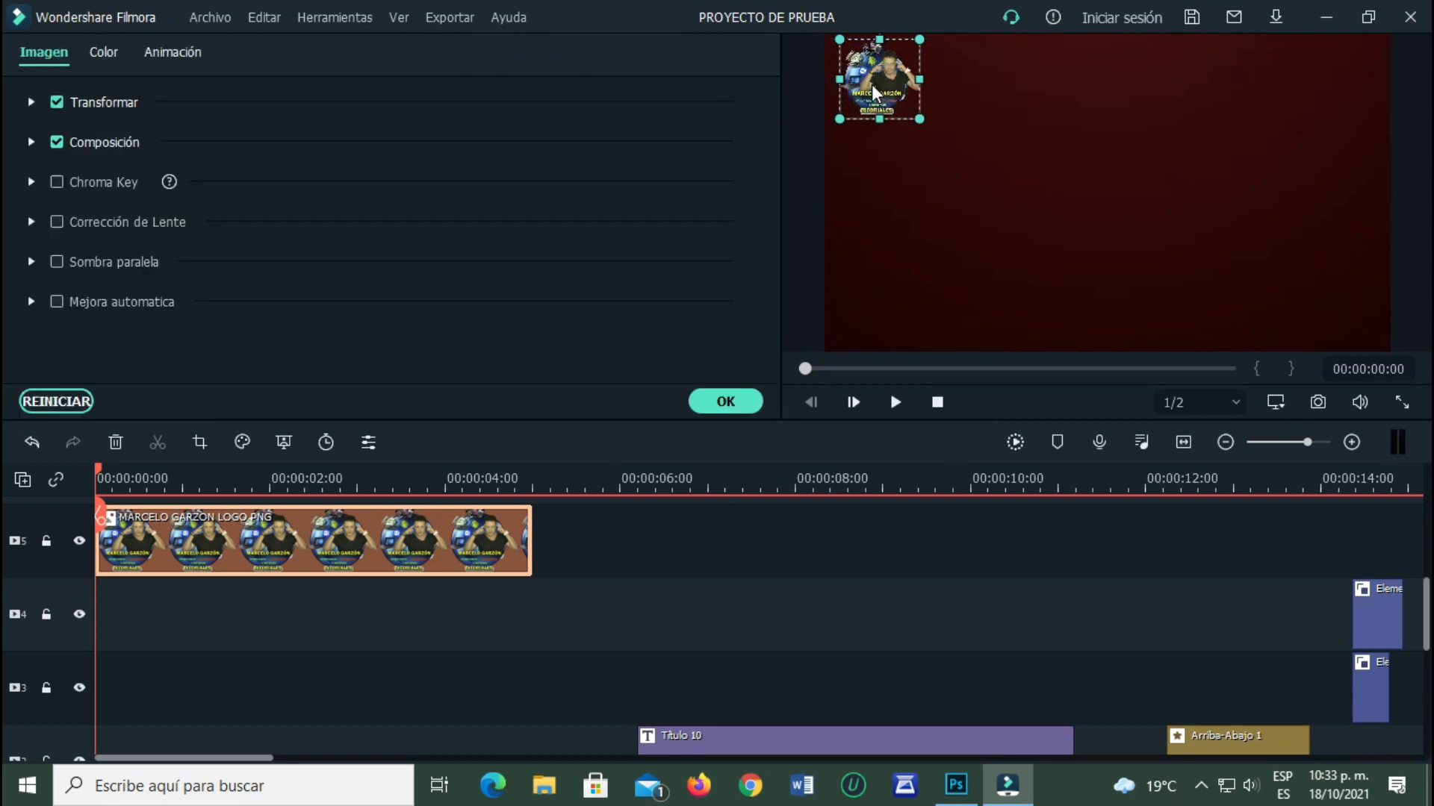
left_click(31, 144)
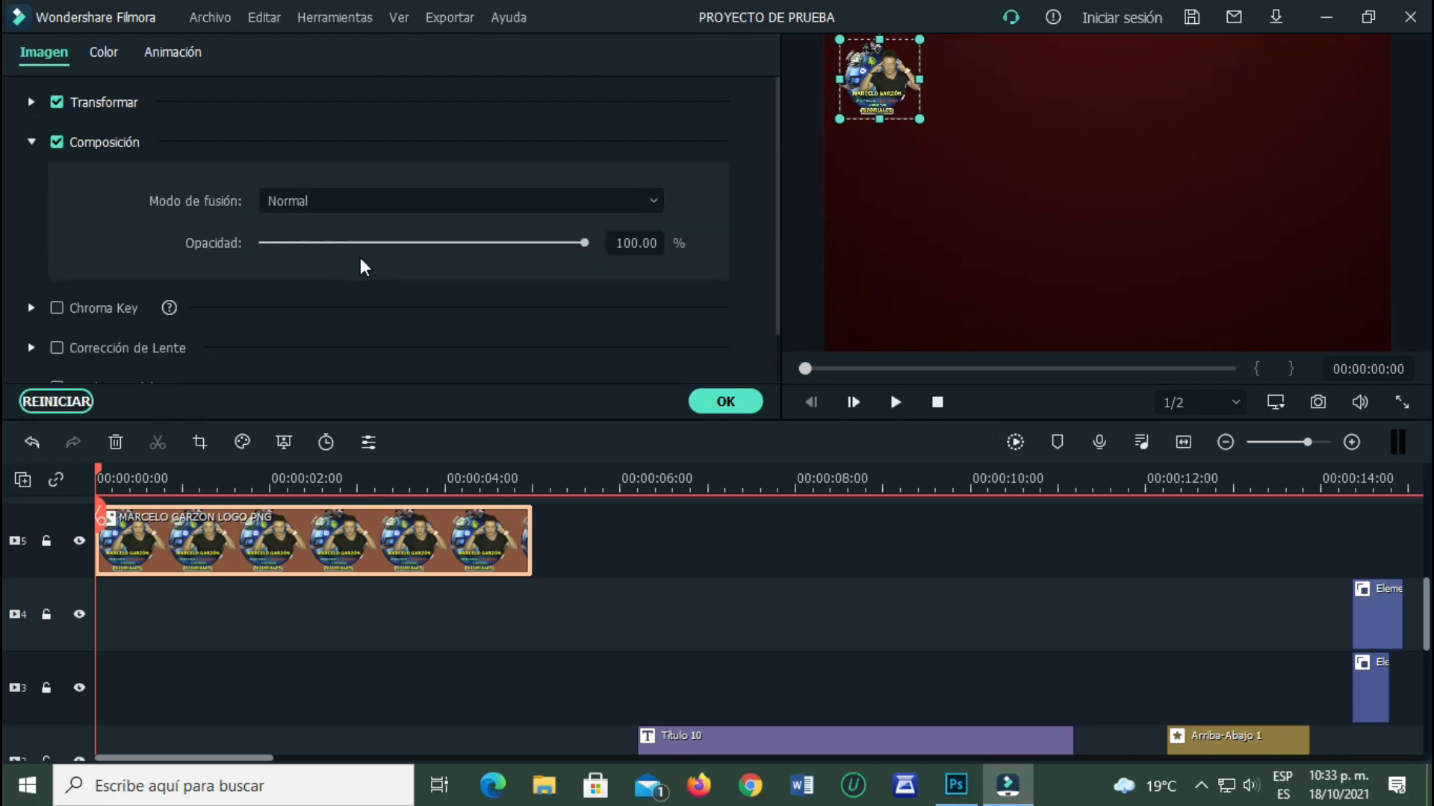
left_click_drag(585, 248, 374, 246)
left_click(728, 403)
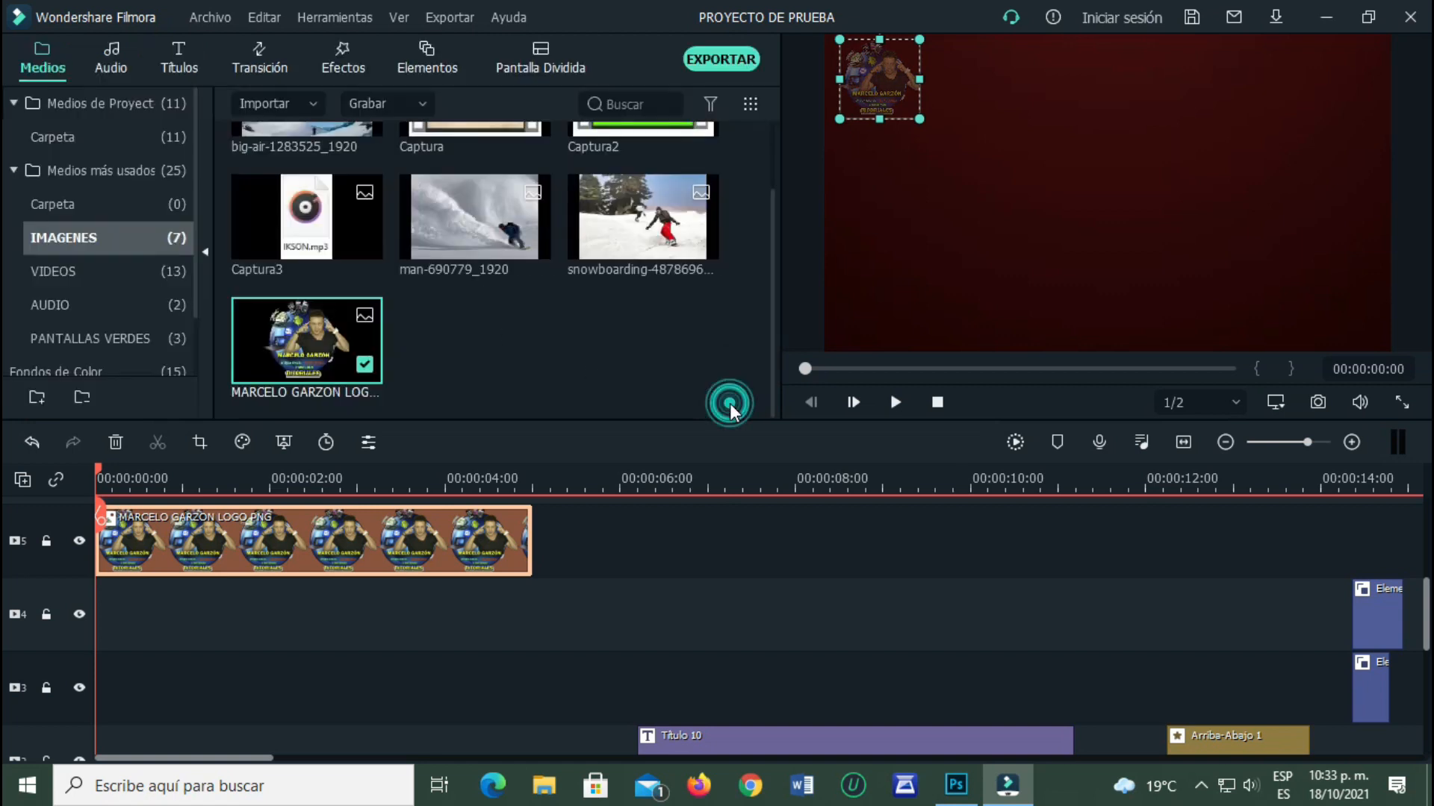
scroll(647, 521, "up", 1)
left_click_drag(647, 598, 956, 585)
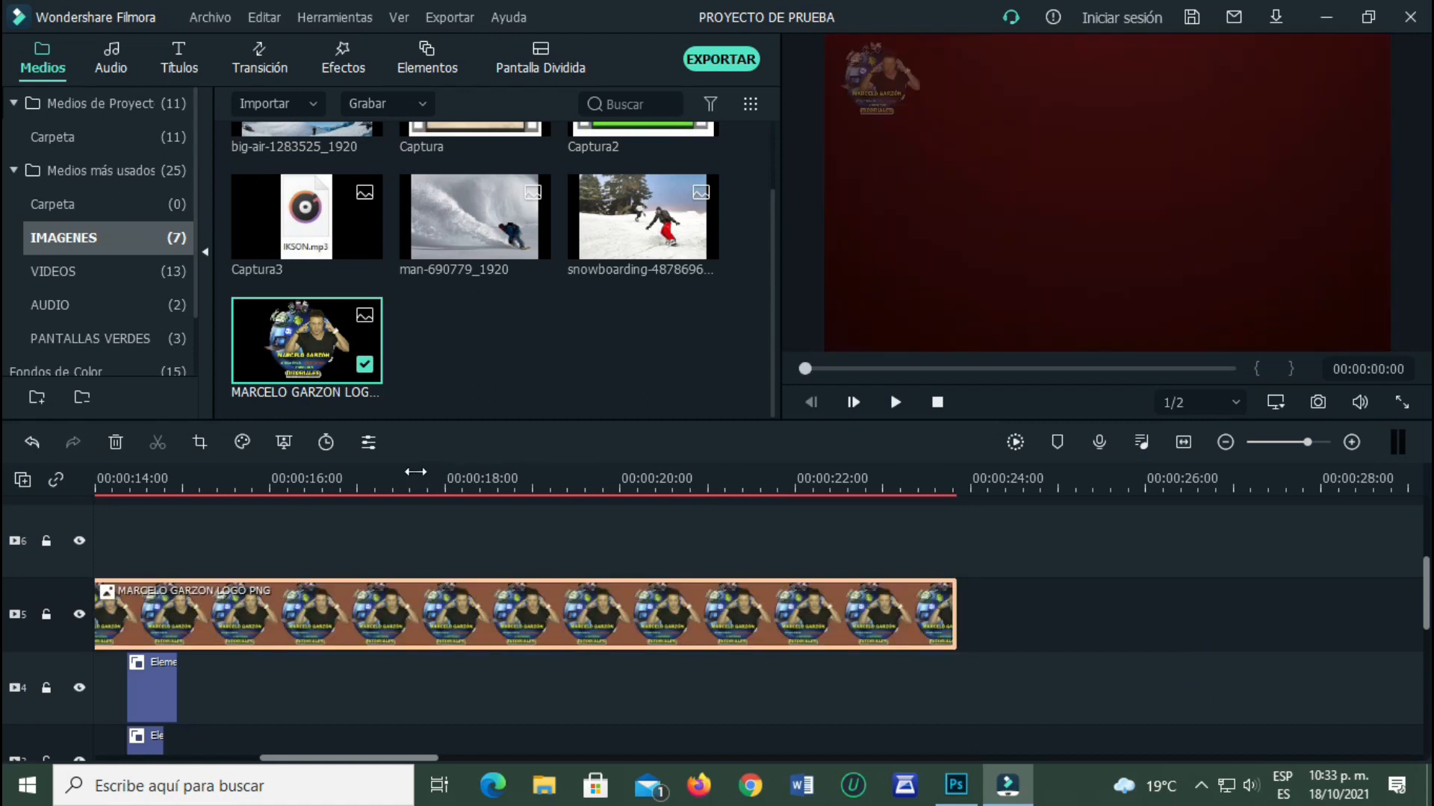
- Add the big-air-1283525_1920 image to video track 4 at 00:00:15:14 and trim it to end at about 00:00:16:08
left_click(415, 472)
scroll(698, 508, "down", 2)
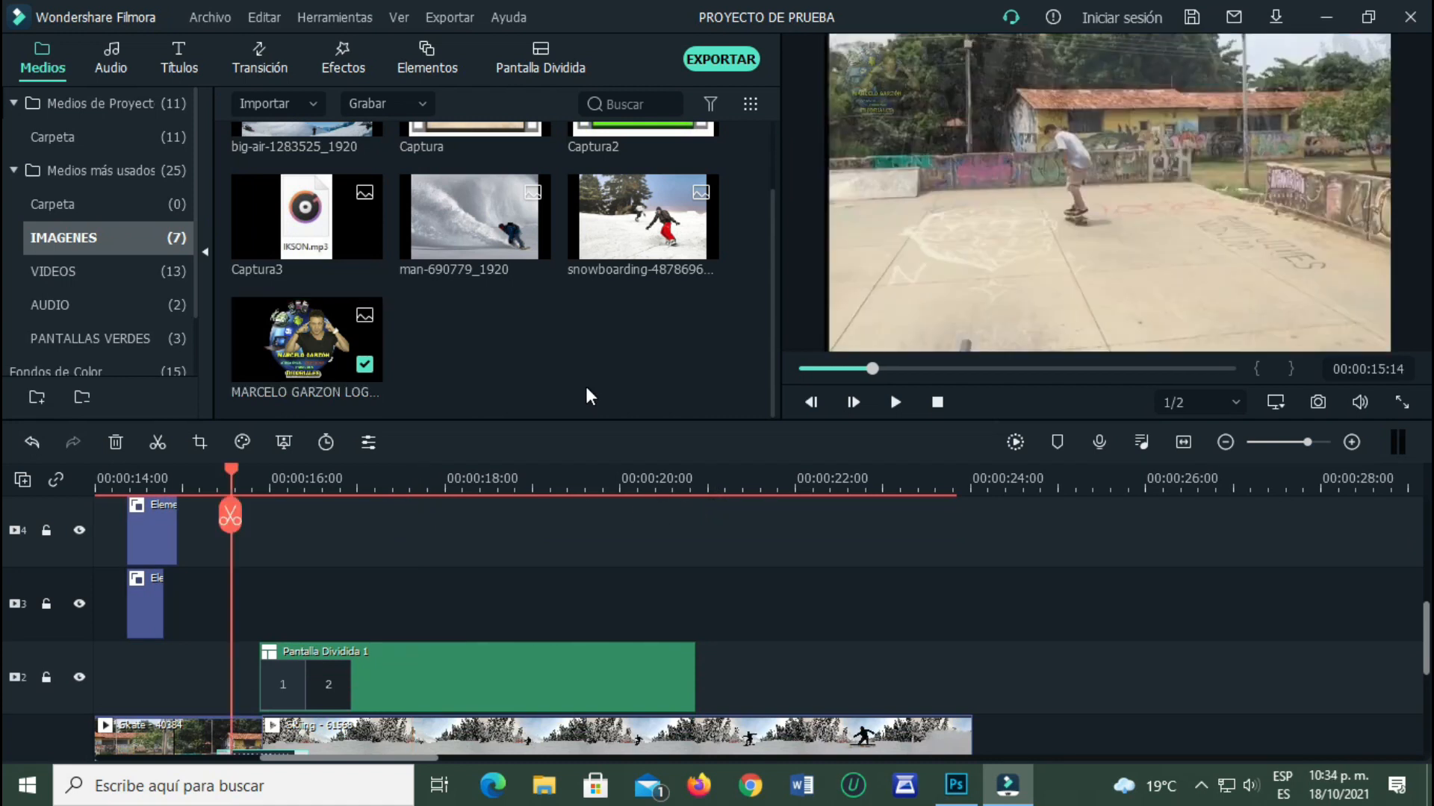
scroll(590, 395, "up", 2)
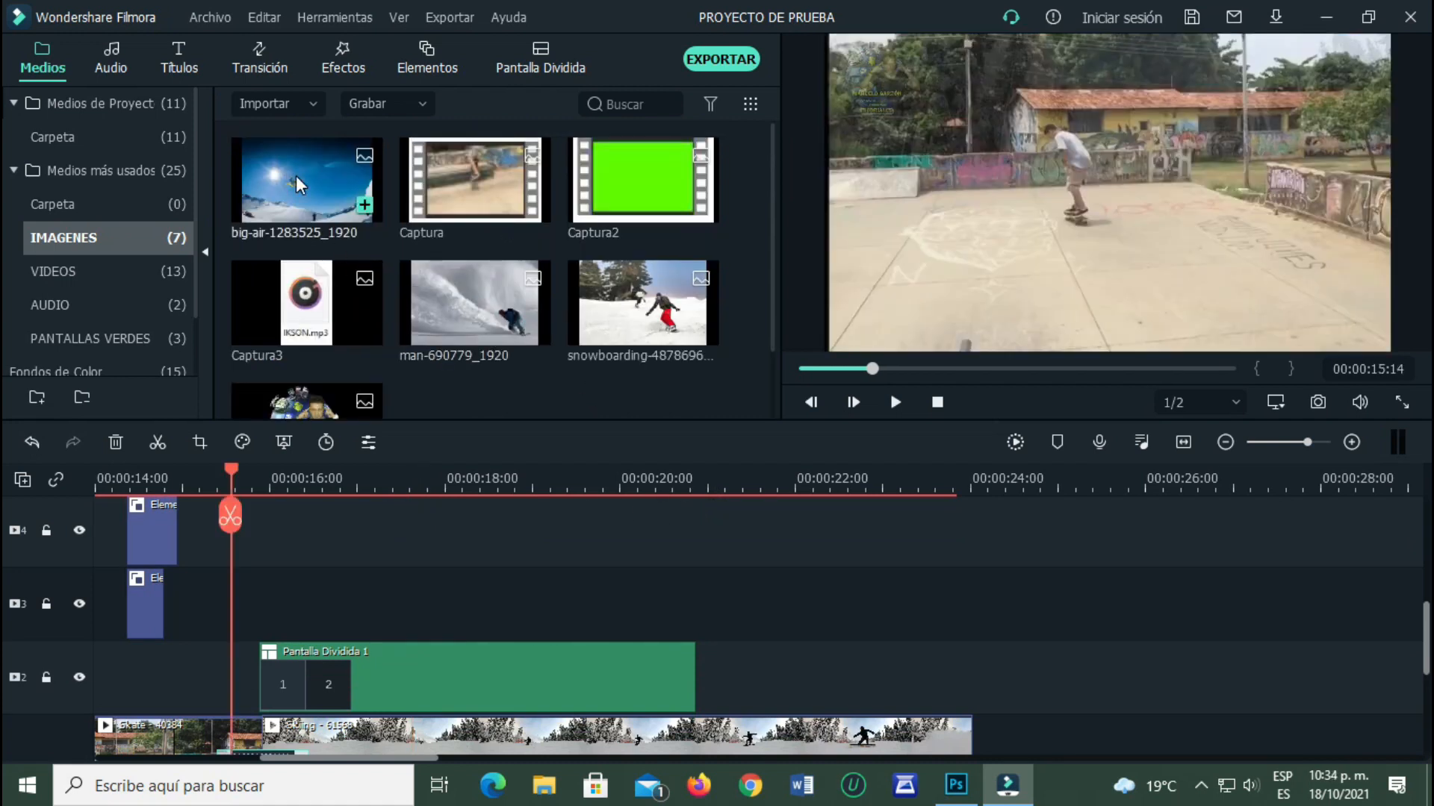
left_click_drag(297, 183, 267, 560)
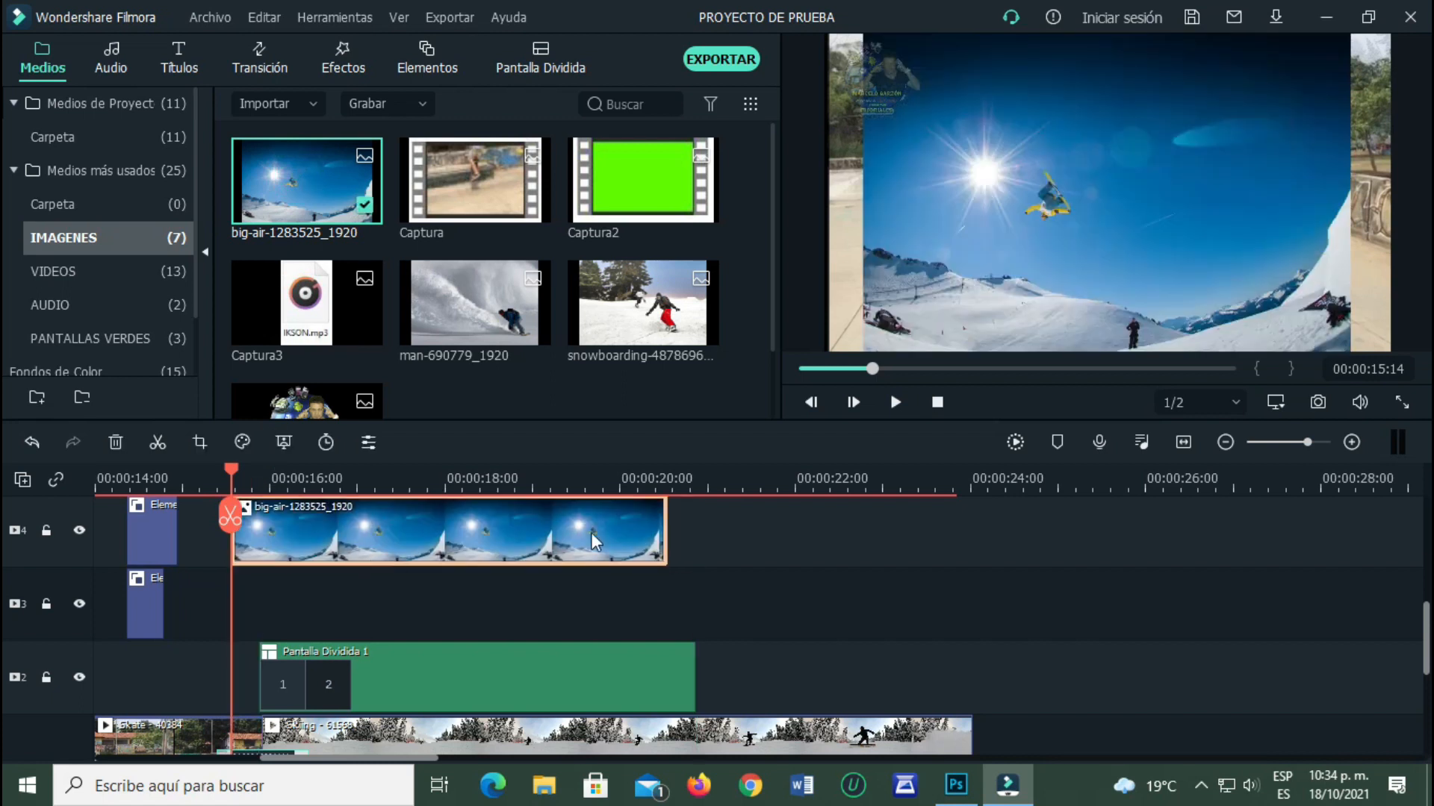
left_click_drag(665, 524, 299, 523)
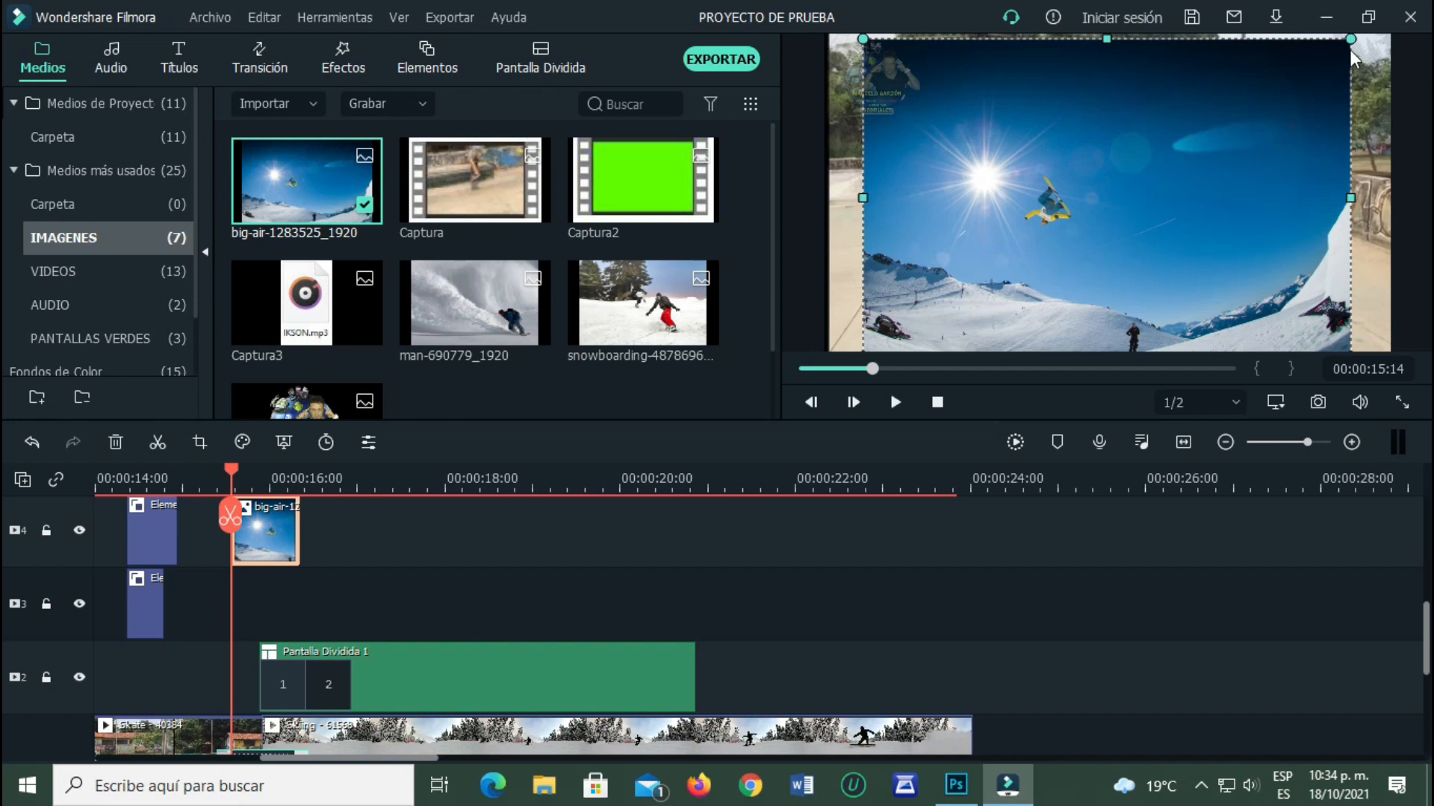
- Shrink the big-air image into the lower-left corner of the video frame and tilt it clockwise
left_click_drag(1348, 43, 907, 302)
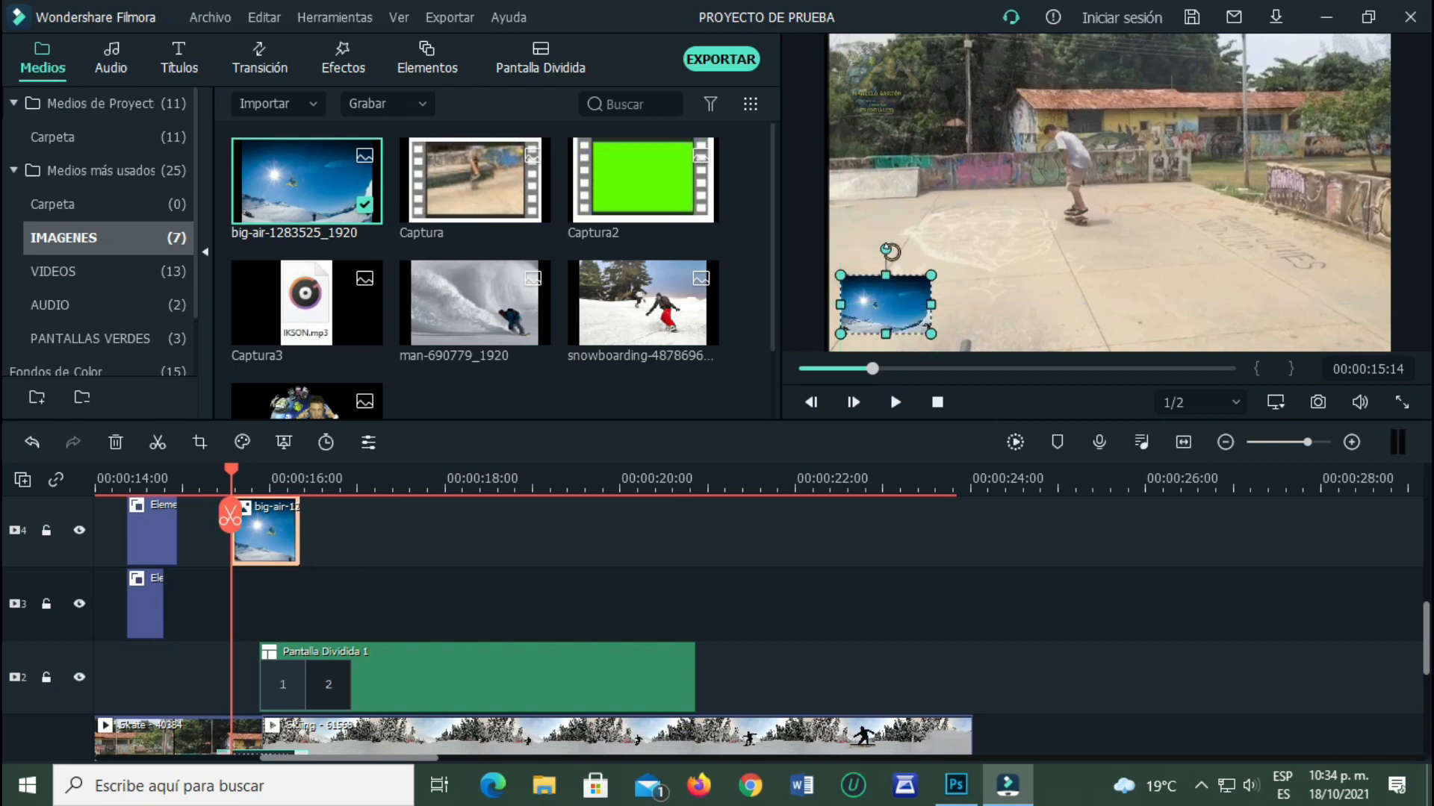
left_click_drag(884, 244, 915, 259)
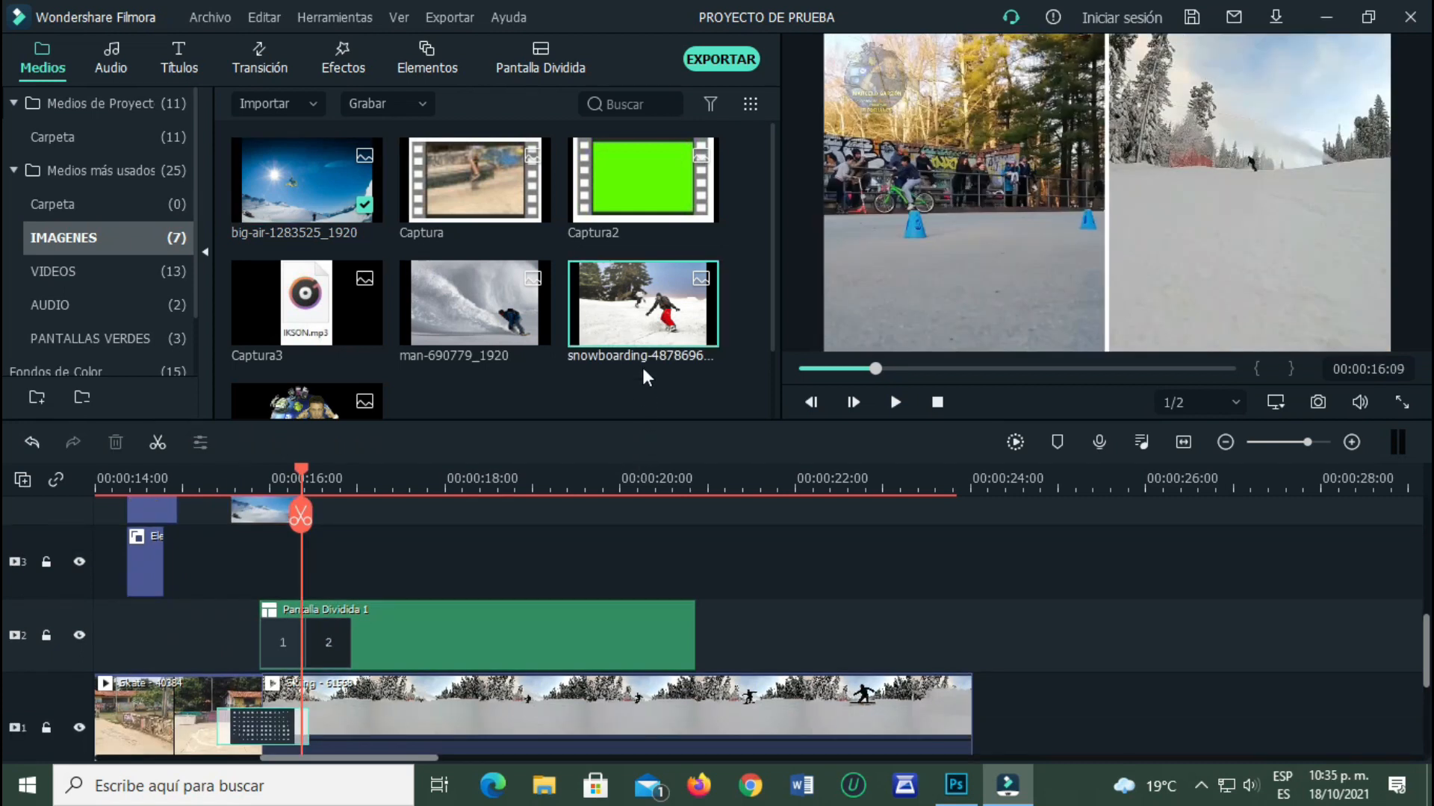
- Add the snowboarding-4878696 image on video track 5 above the big-air clip, trimmed to about 0.7 seconds, and shrink it to thumbnail size
left_click_drag(631, 314, 366, 536)
left_click_drag(694, 528, 322, 537)
left_click(1017, 161)
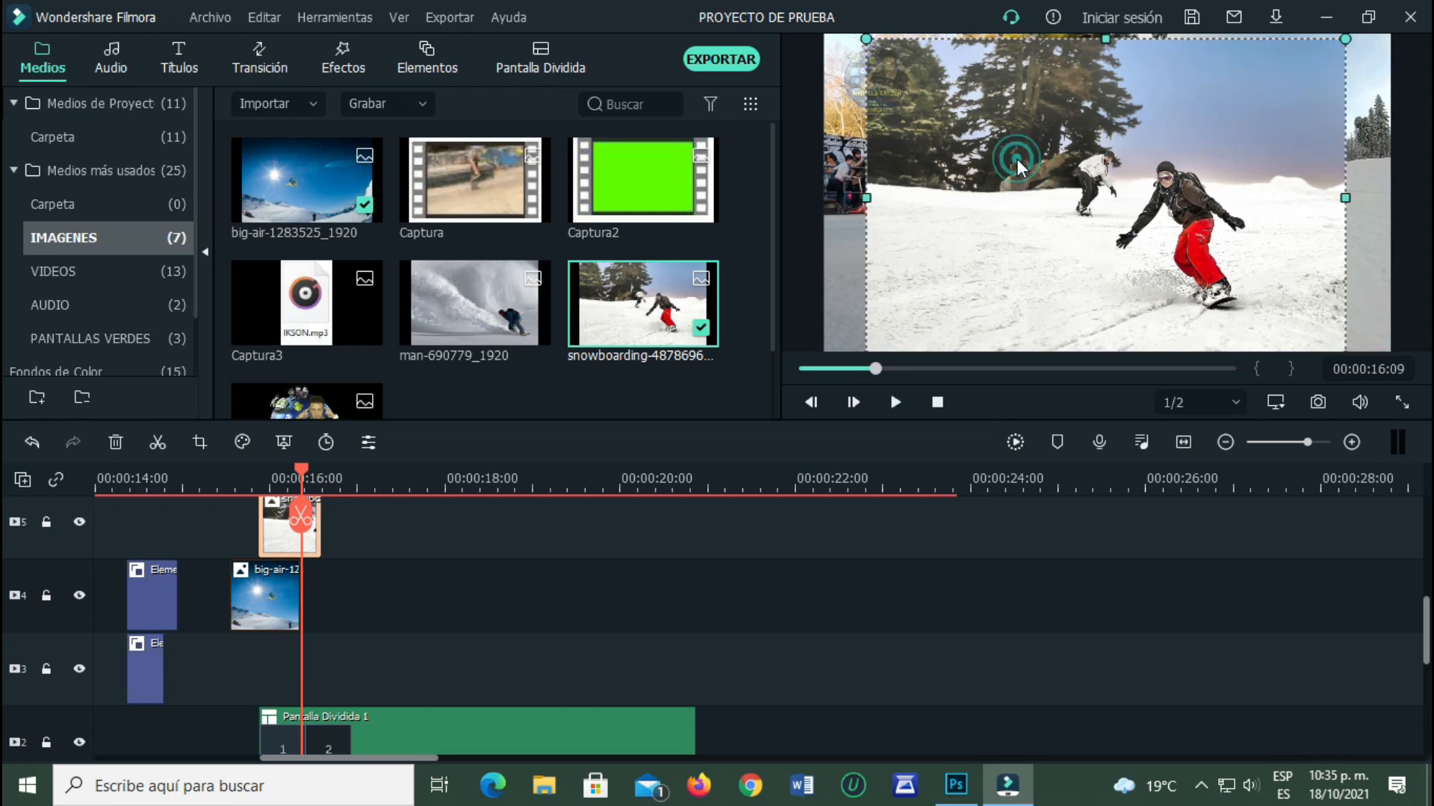
left_click_drag(1347, 38, 963, 293)
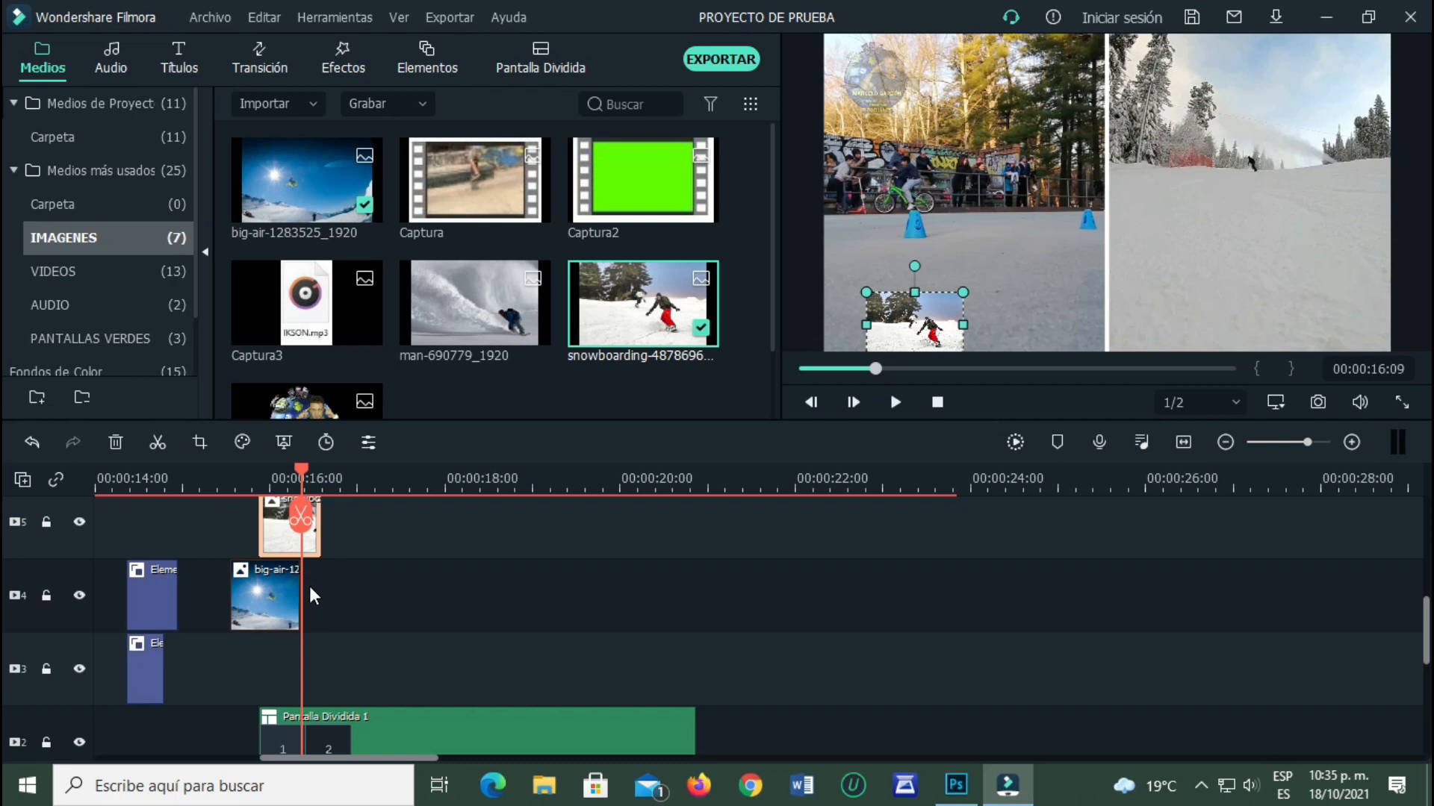
- Shift both image clips earlier to end where the split screen starts, and place the snowboarding image near the frame's lower centre, tilted counterclockwise
left_click_drag(297, 598, 200, 548)
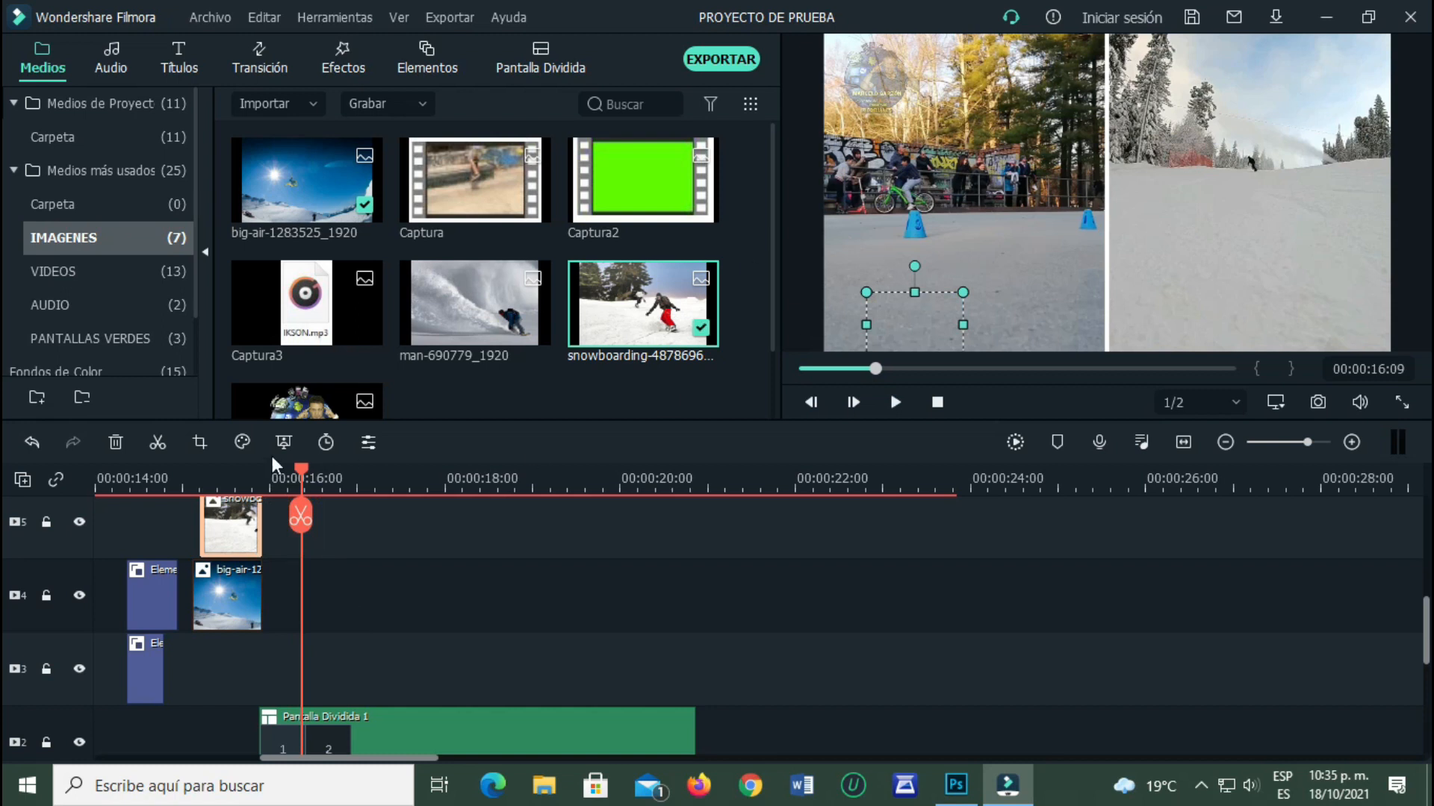
left_click(226, 484)
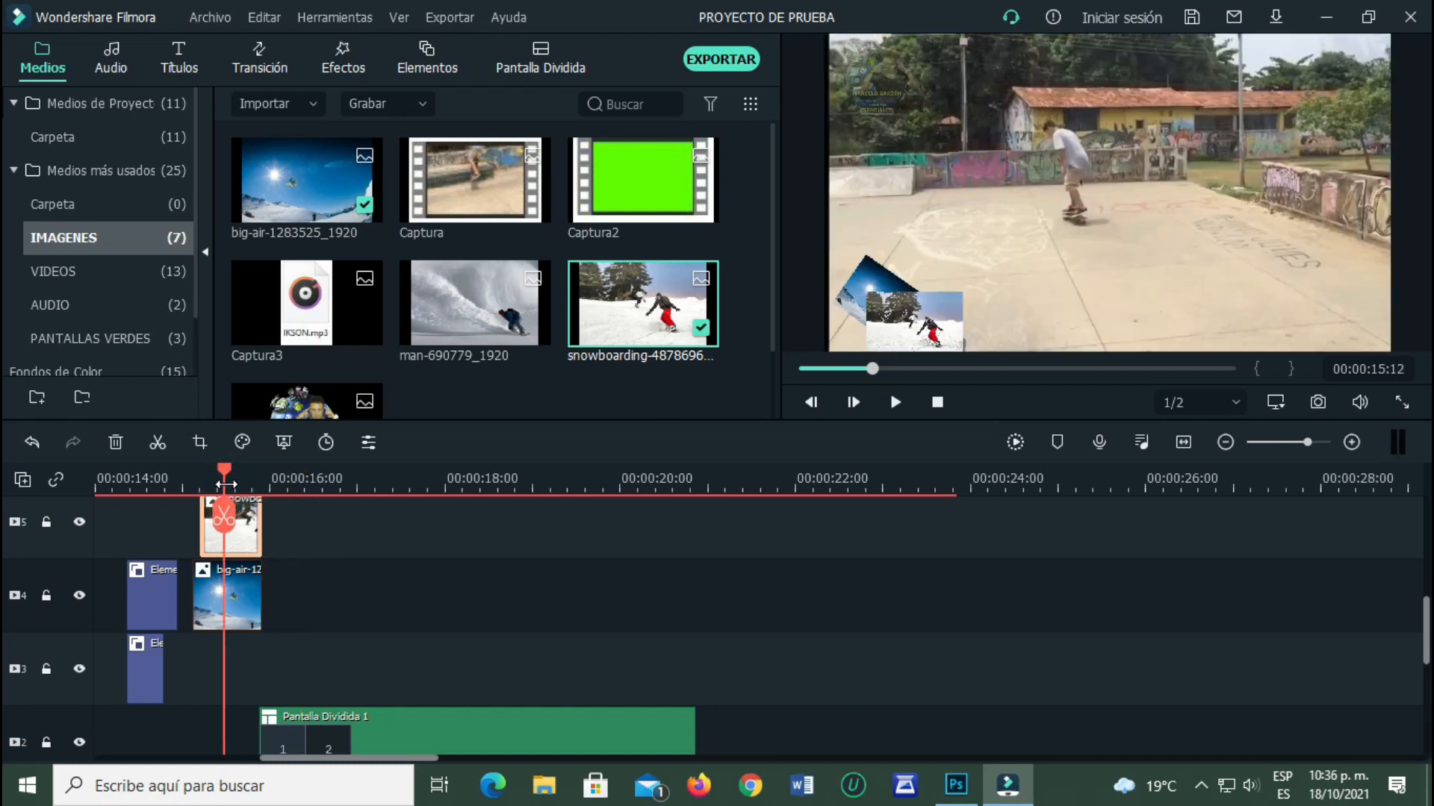
left_click_drag(898, 328, 1069, 267)
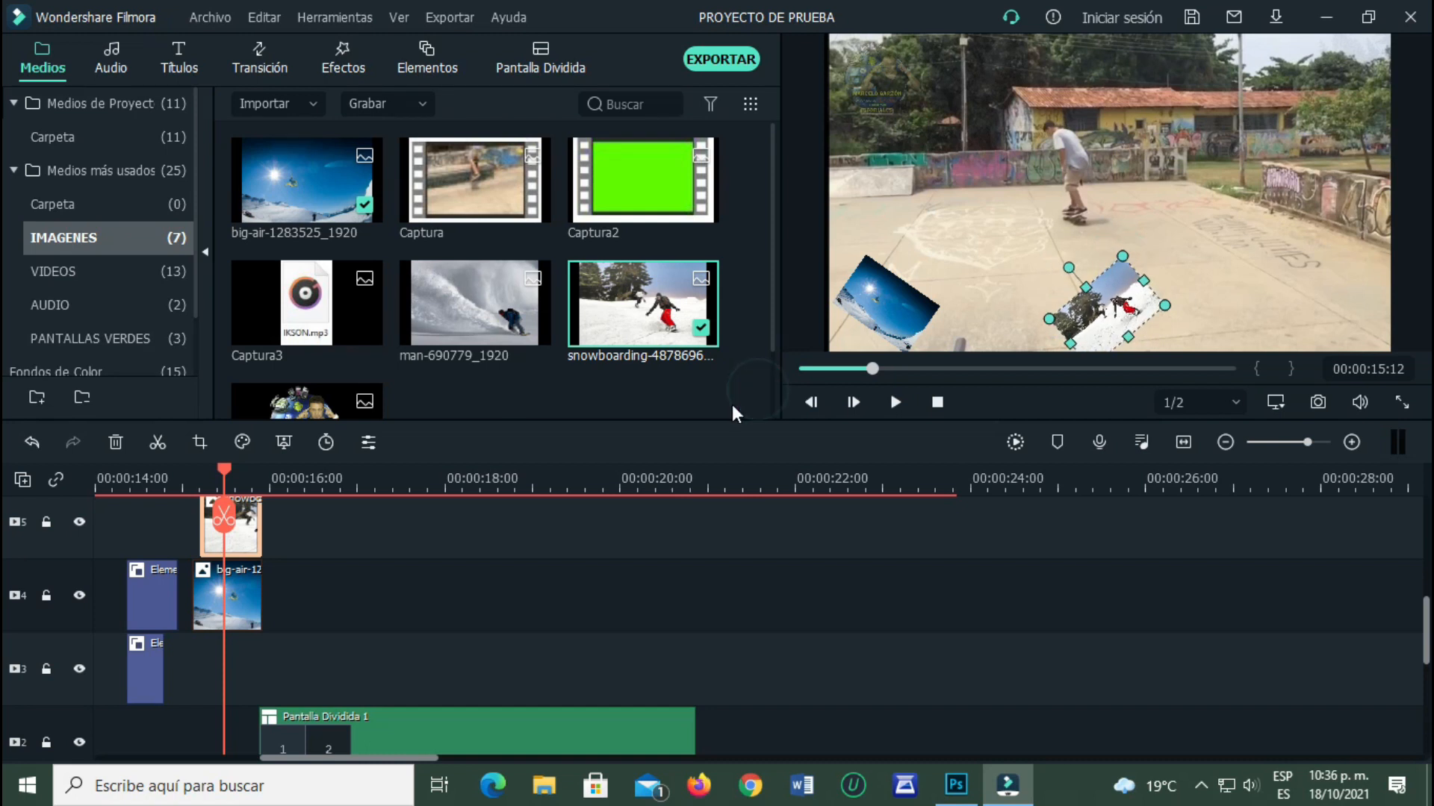
- Apply the ¡Boom! legacy preset movement to the snowboarding image clip
double_click(249, 543)
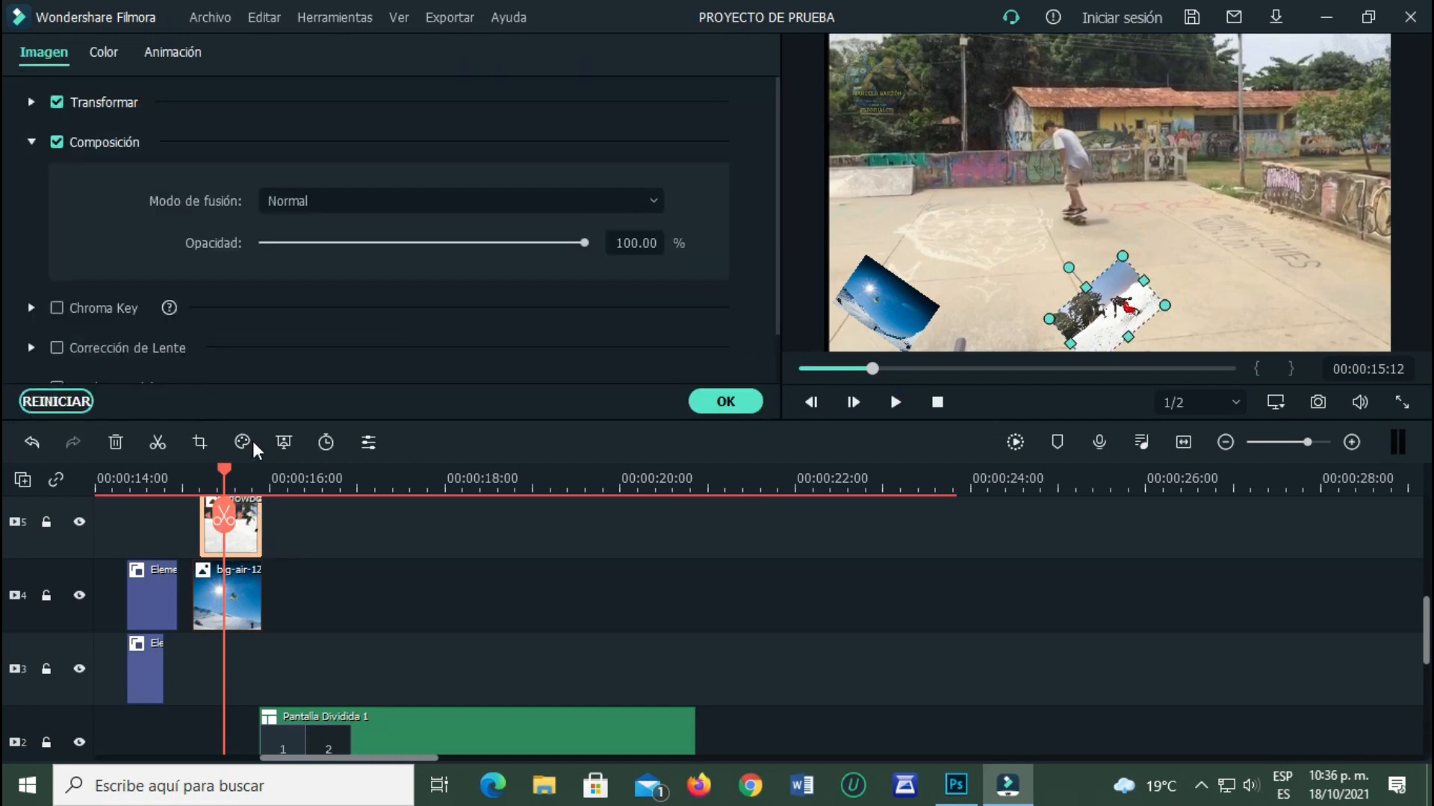
left_click(179, 60)
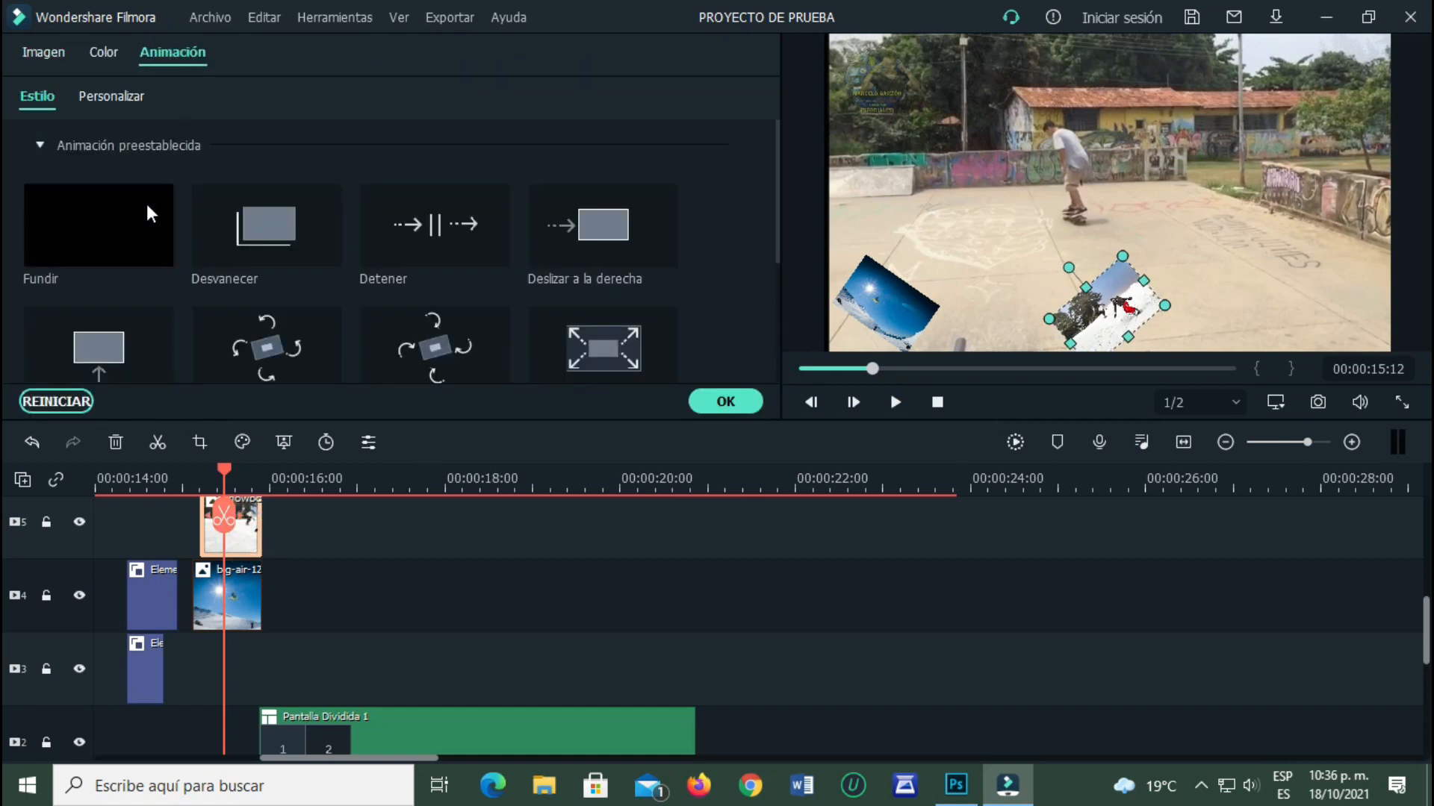
scroll(149, 224, "down", 5)
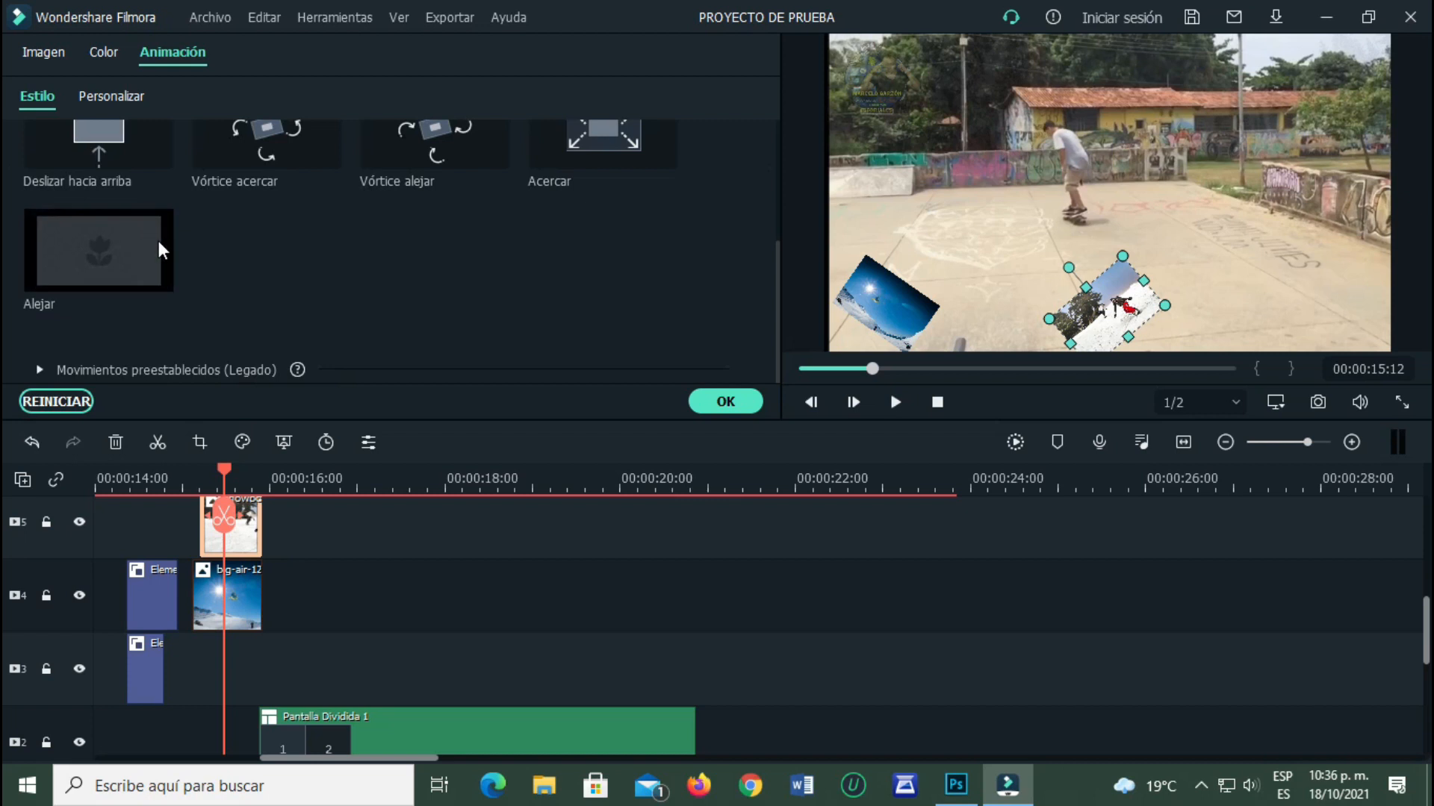
left_click(41, 371)
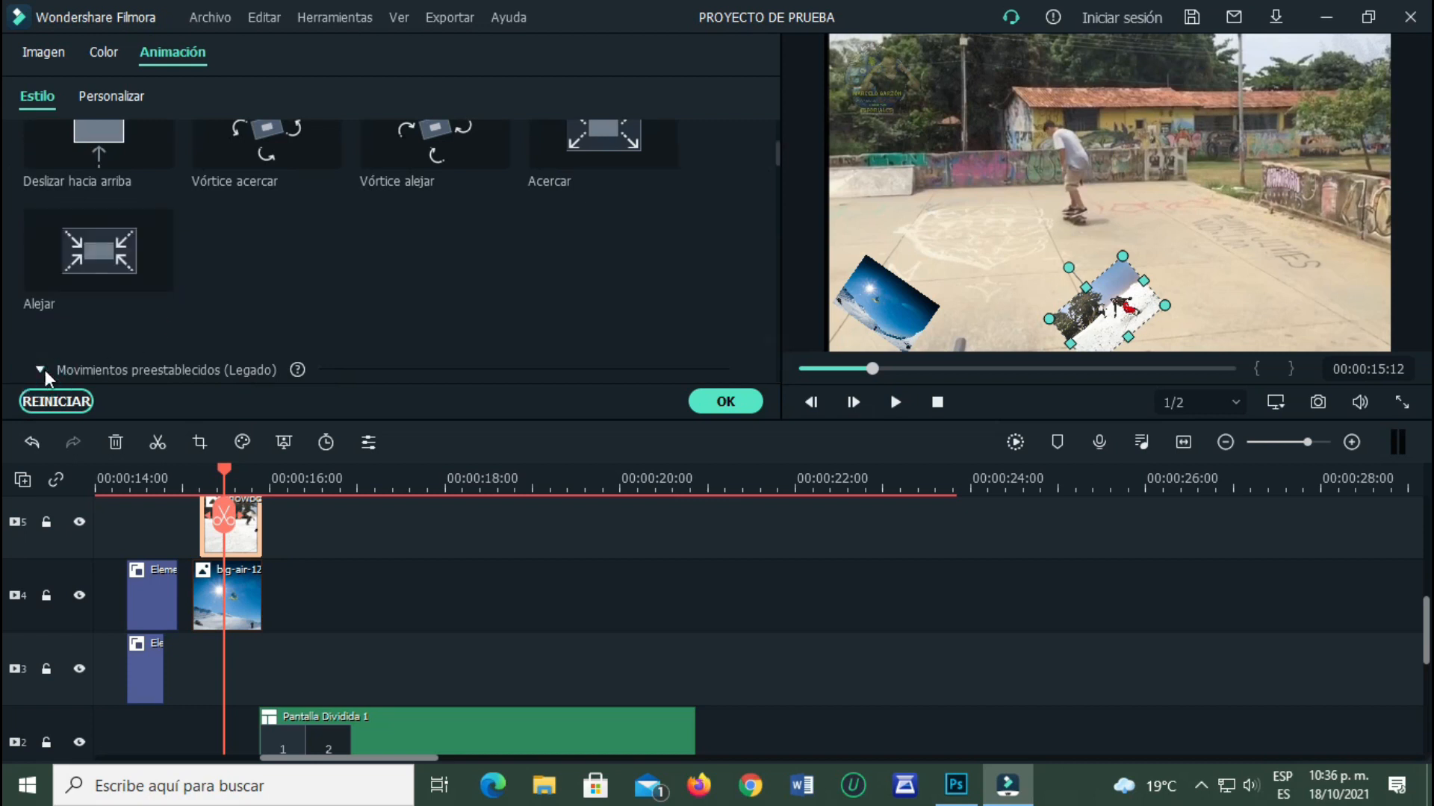
scroll(211, 305, "up", 2)
scroll(210, 305, "down", 1)
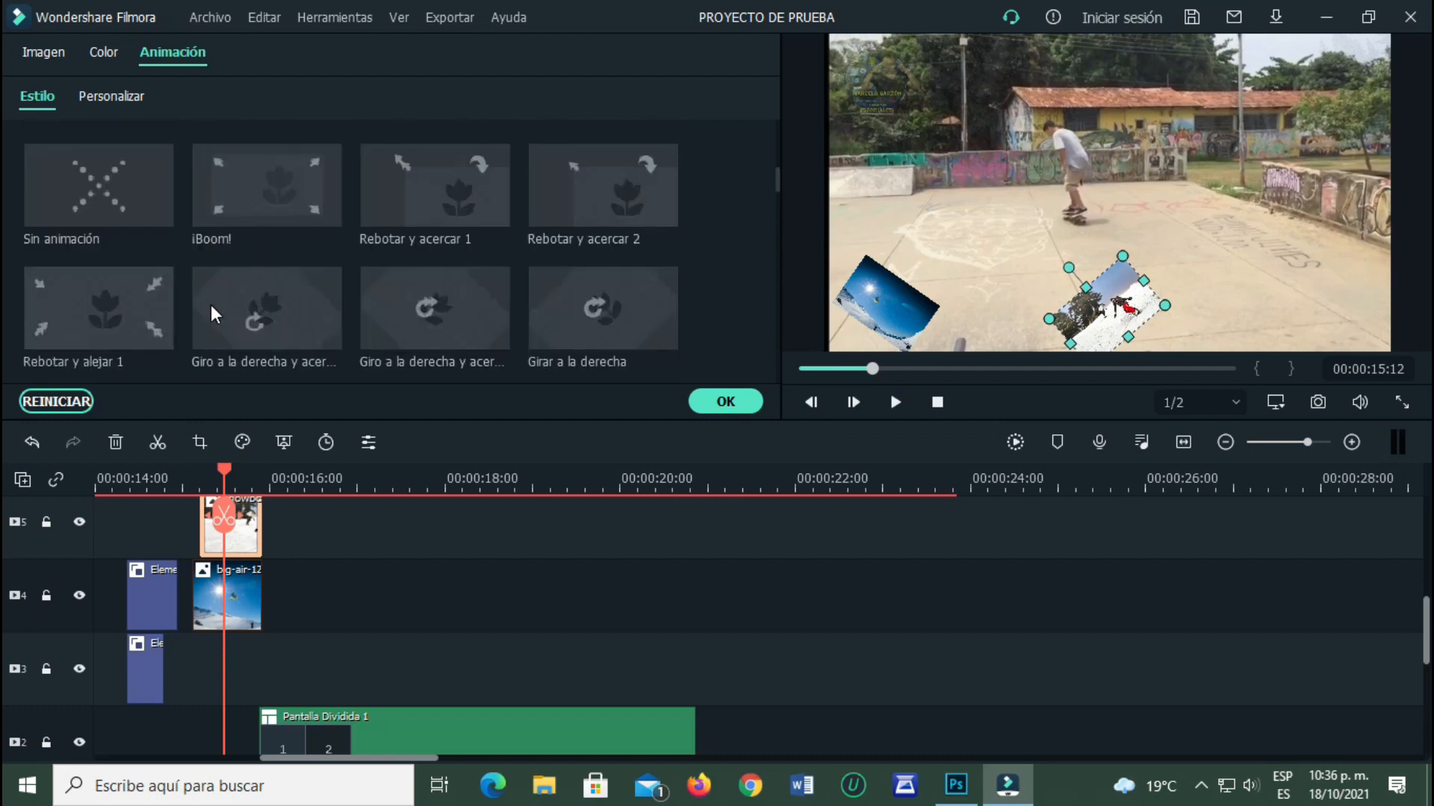
left_click(277, 189)
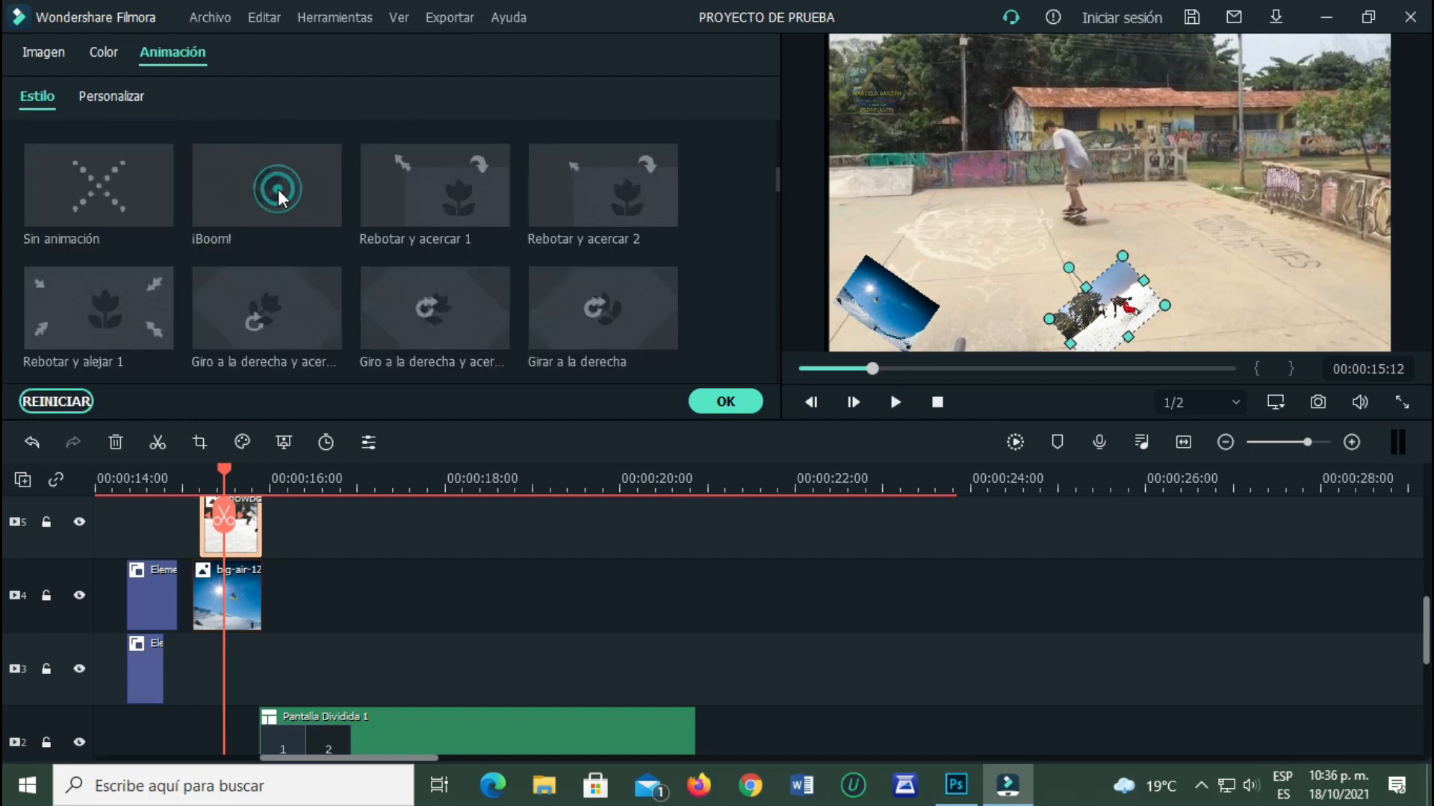
- Apply the Girar 1 legacy preset movement to the big-air image clip, replacing its previous animation
left_click(885, 303)
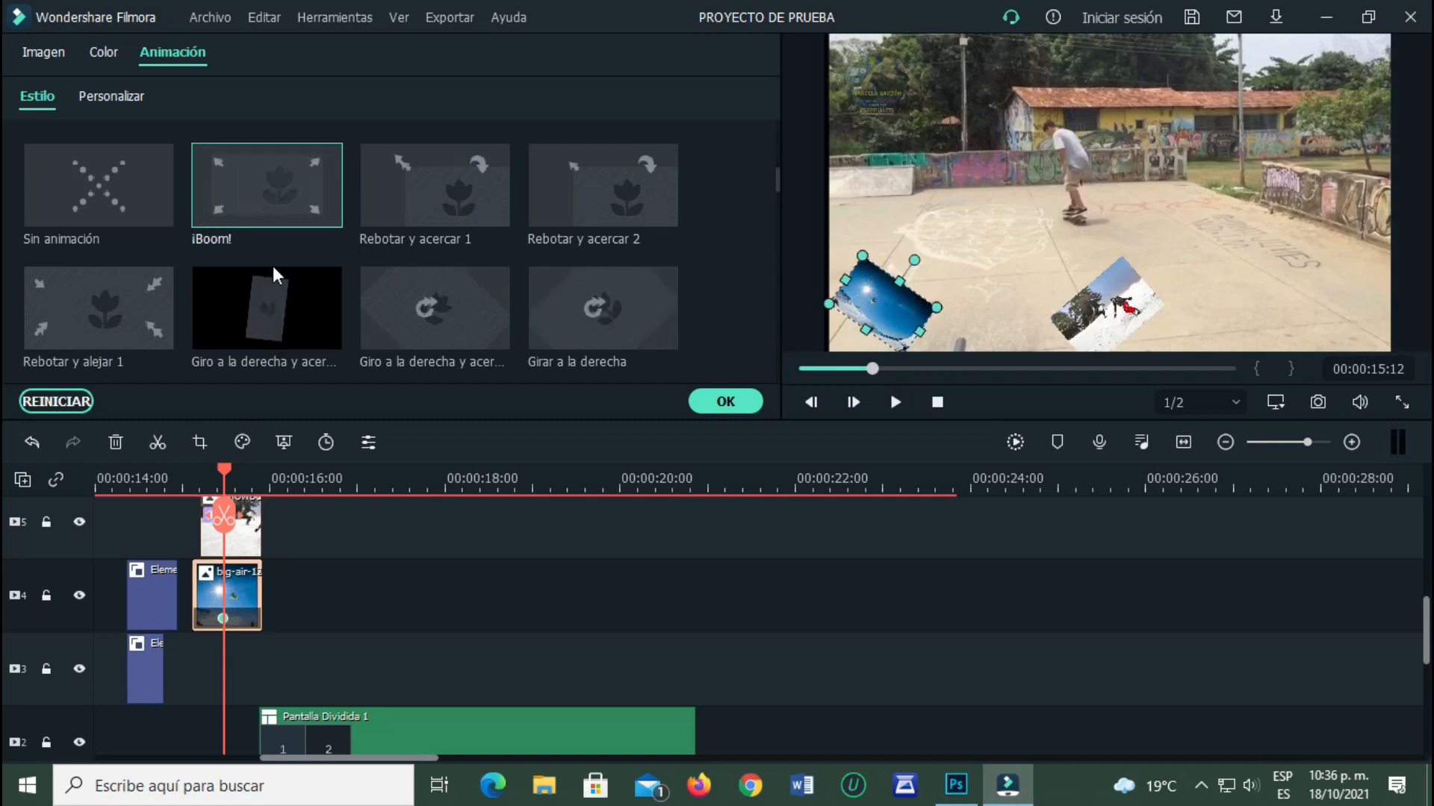
scroll(241, 294, "down", 5)
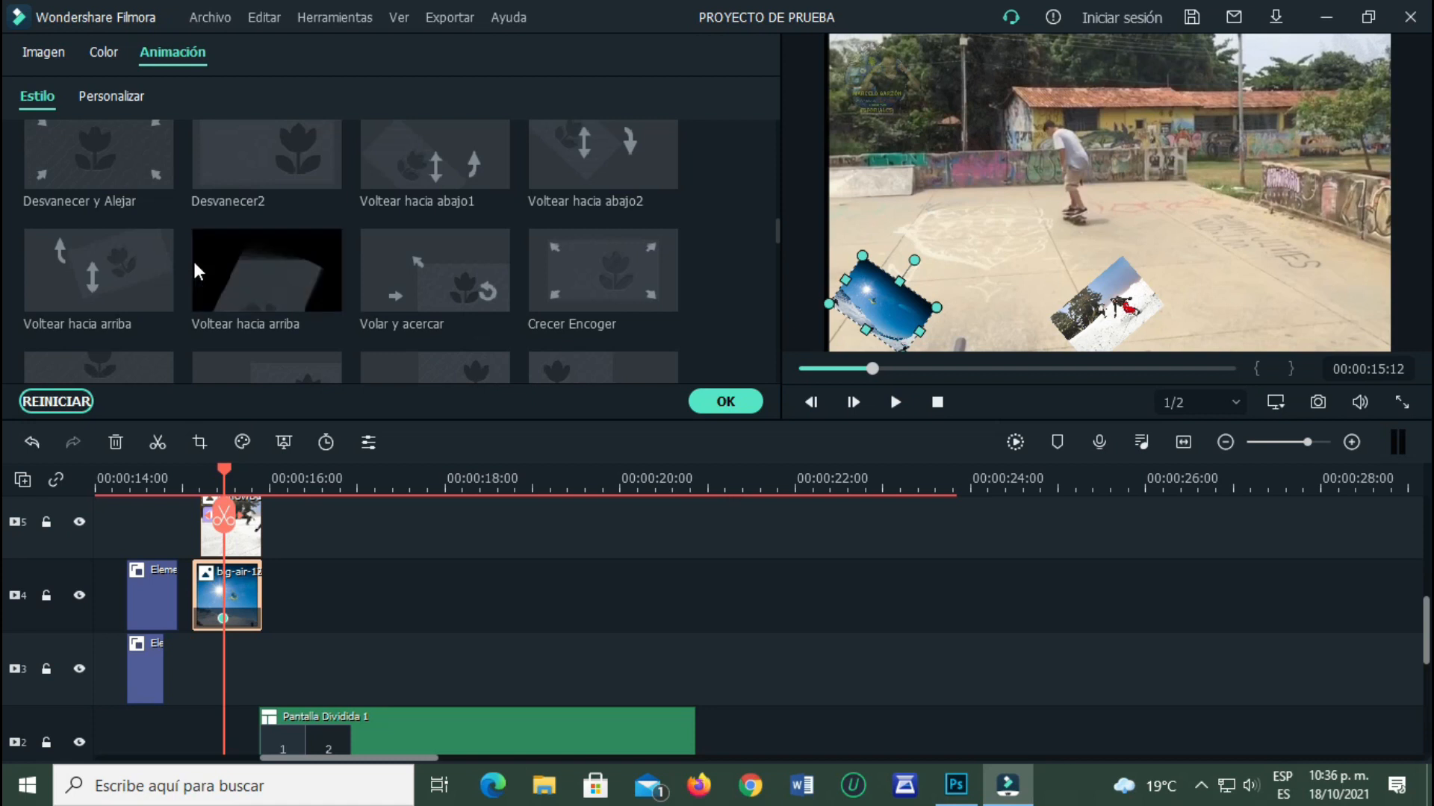
scroll(194, 261, "down", 3)
scroll(194, 261, "down", 3)
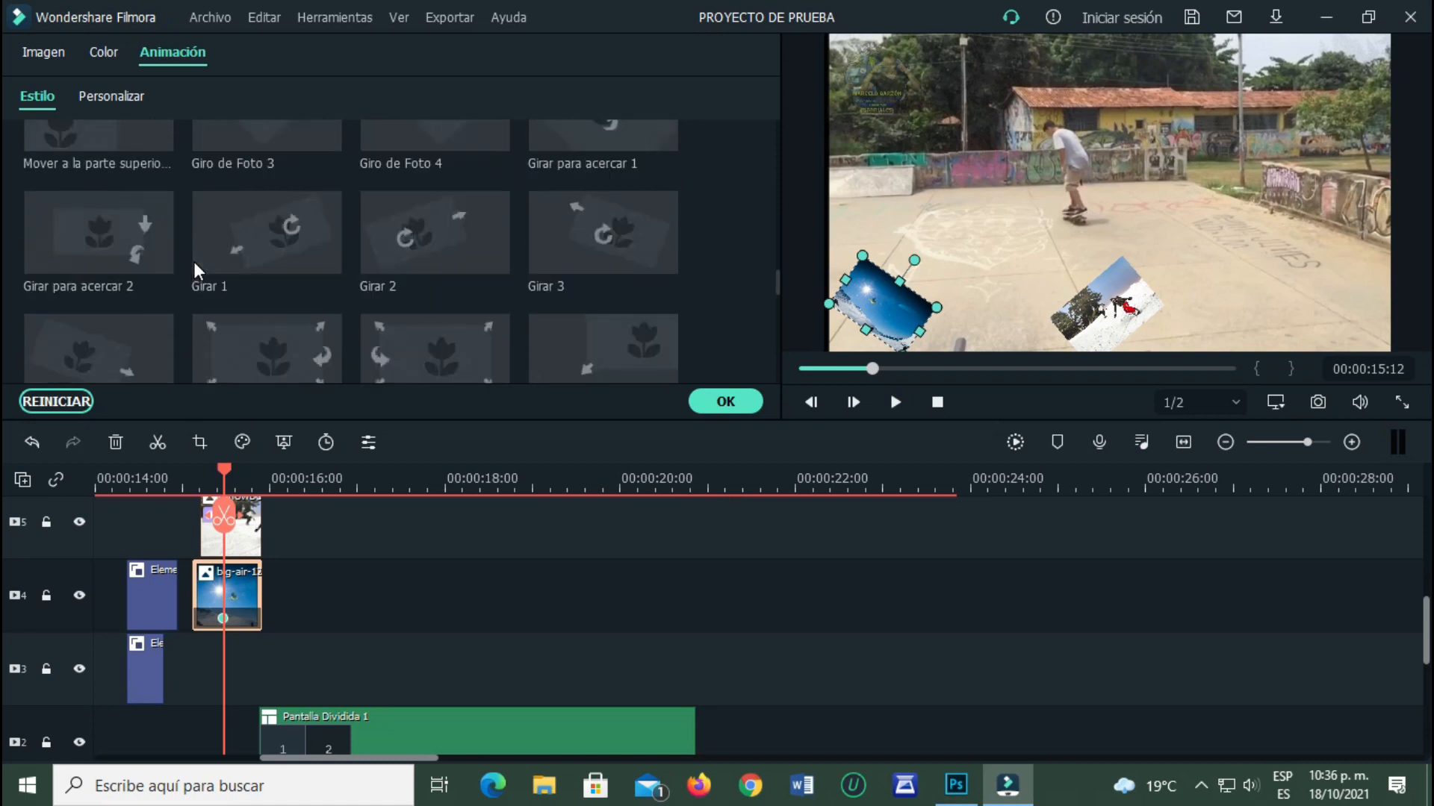
left_click(278, 240)
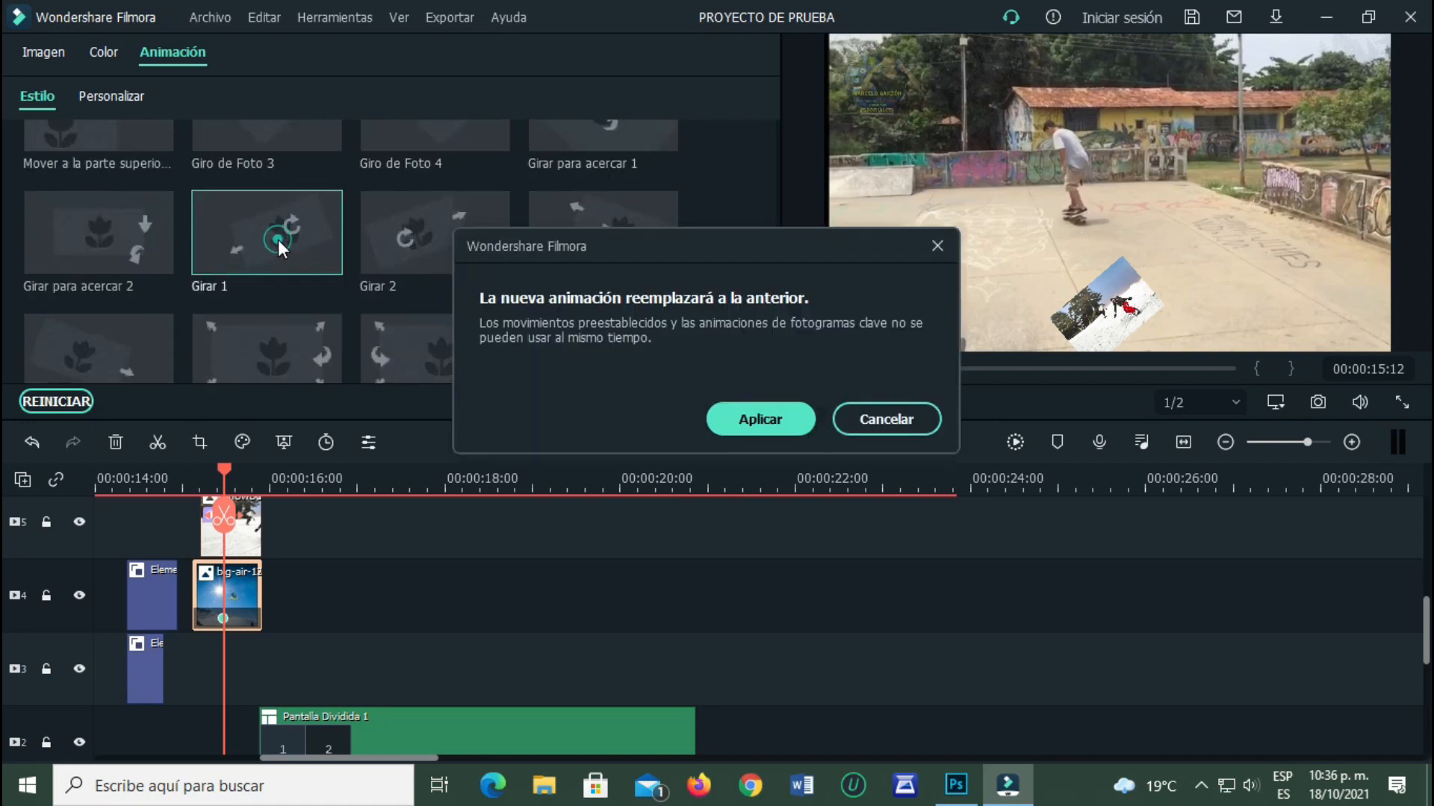
left_click(769, 417)
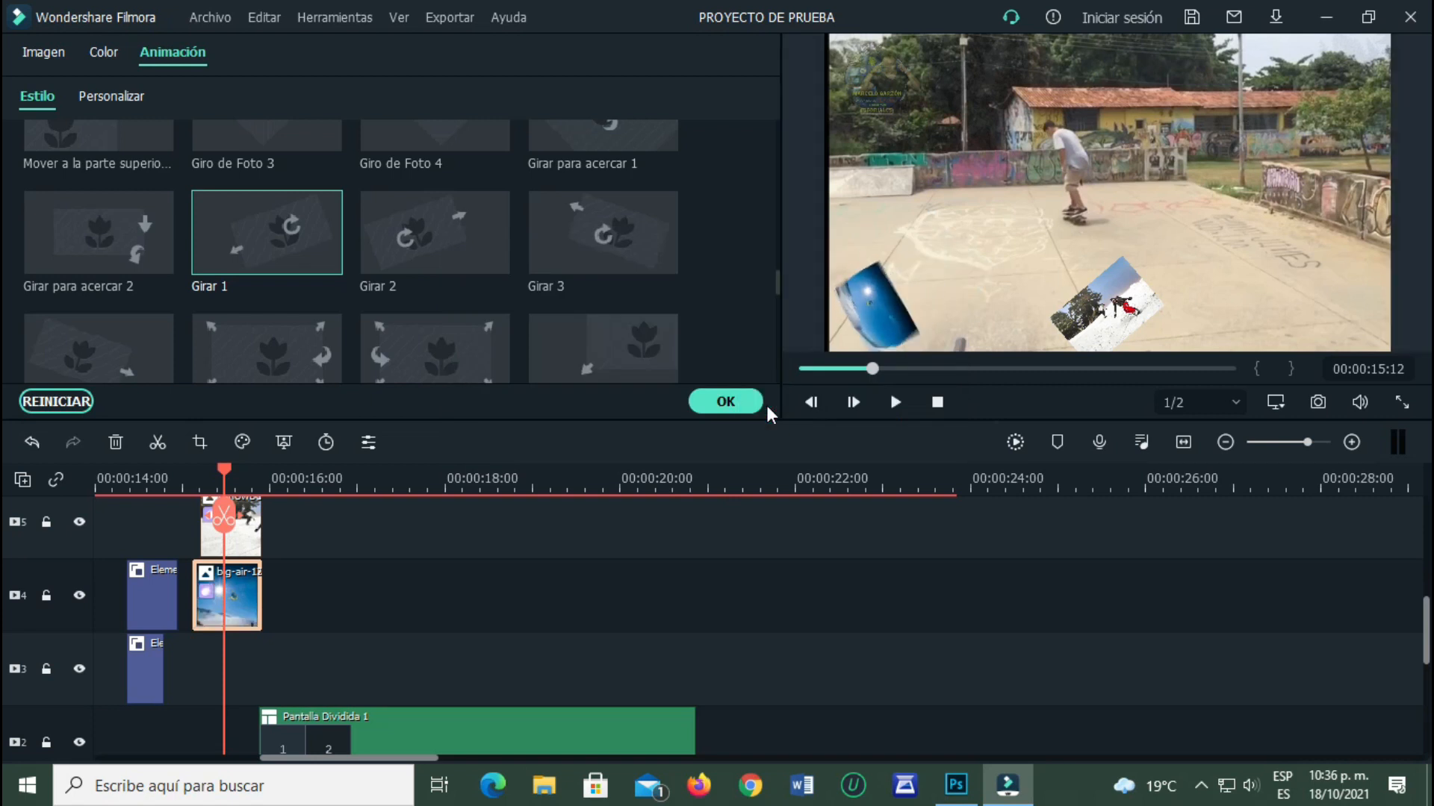
- Play the timeline from 00:00:14:06 through the two animated images and into the split screen
left_click(116, 475)
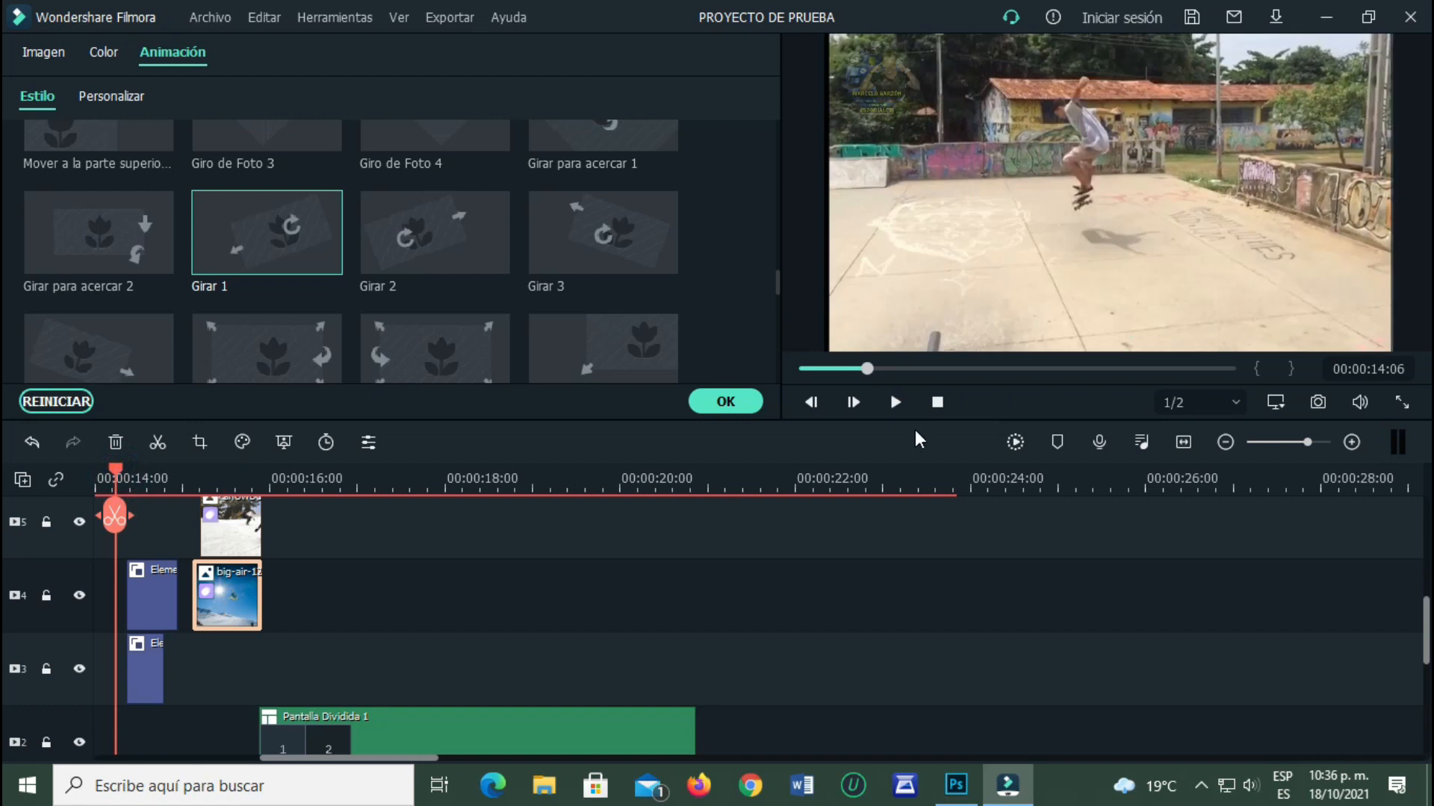
left_click(902, 405)
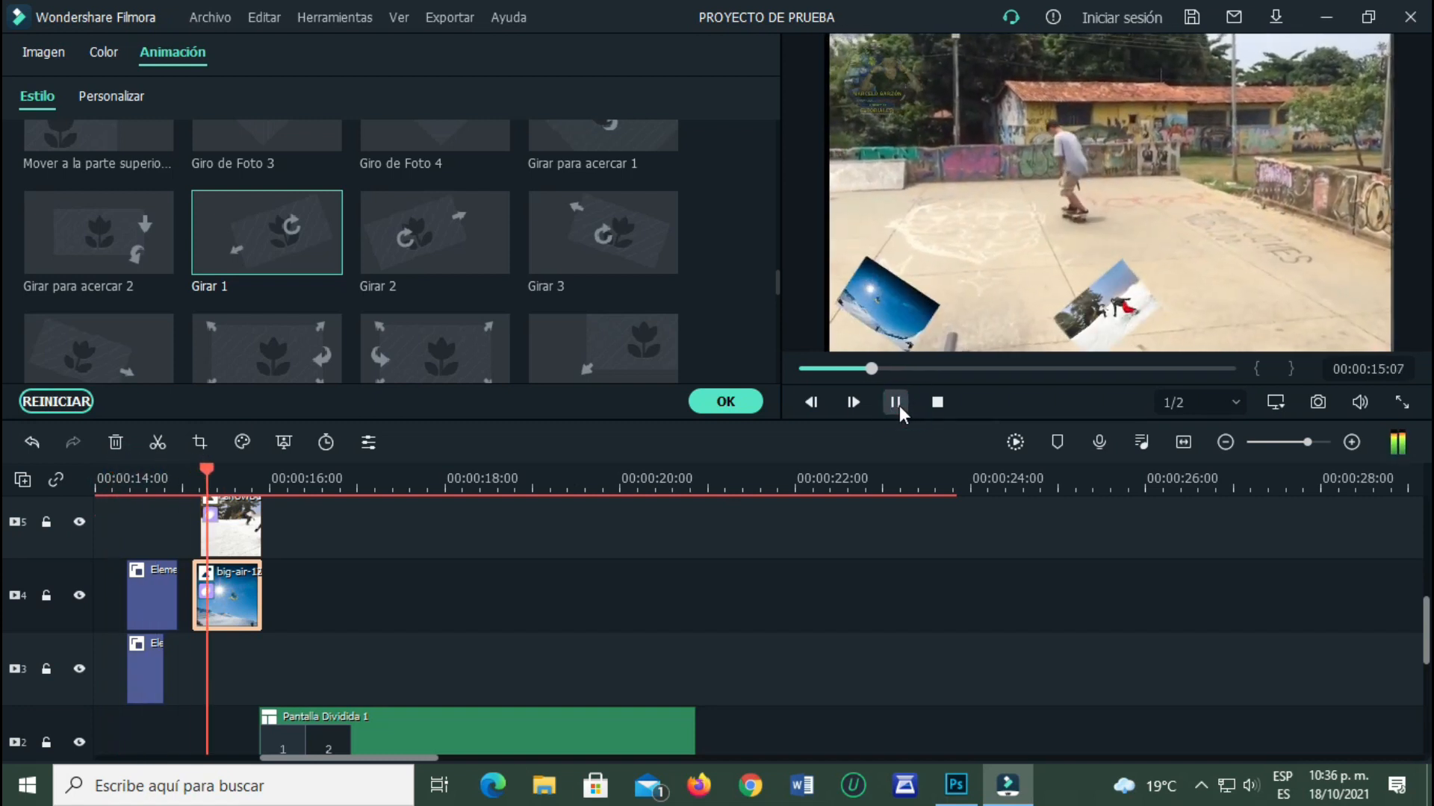
left_click(895, 407)
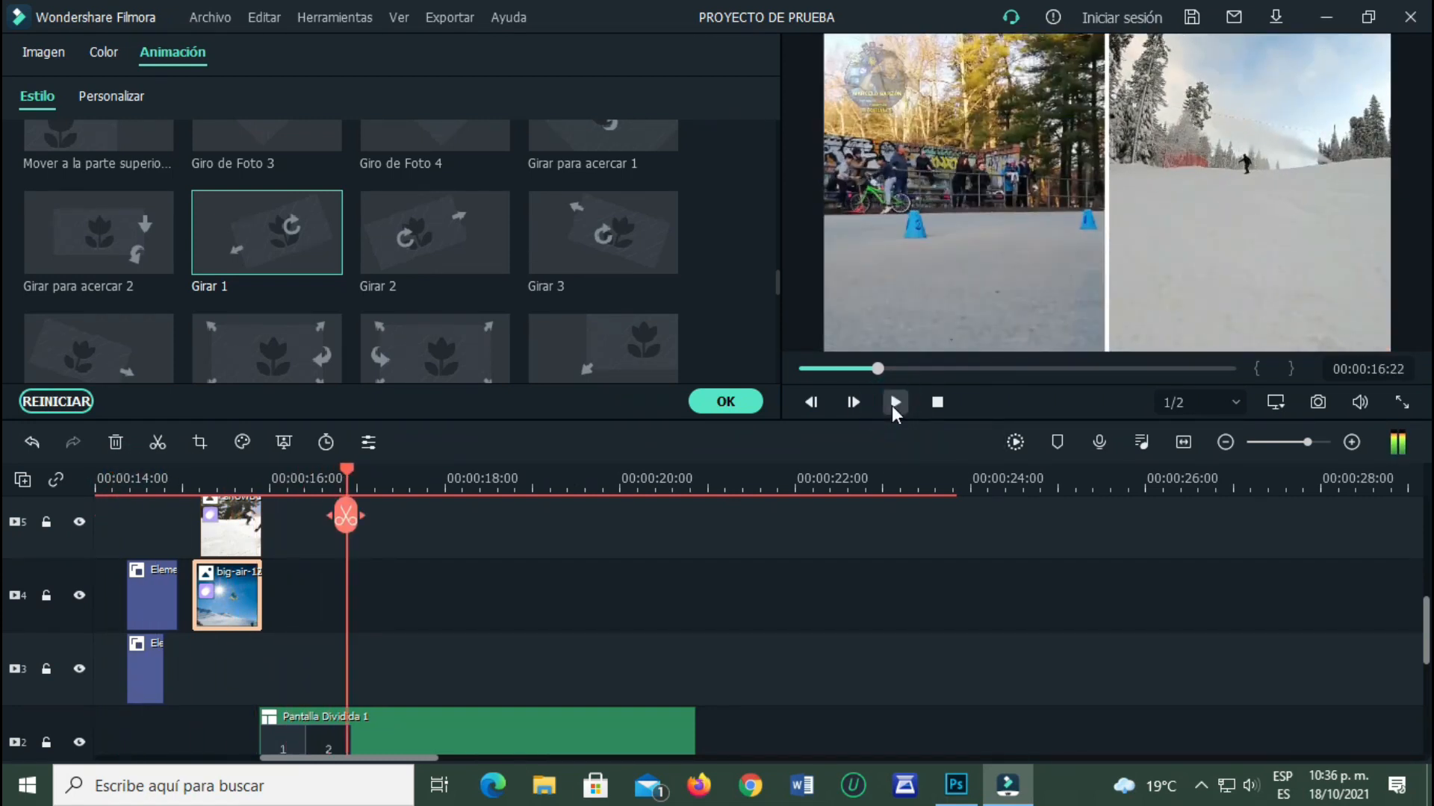
- Move the snowboarding and big-air image clips up to tracks 6 and 5, lengthened to start earlier and end where the split screen begins
scroll(358, 596, "up", 1)
left_click(254, 596, "ctrl")
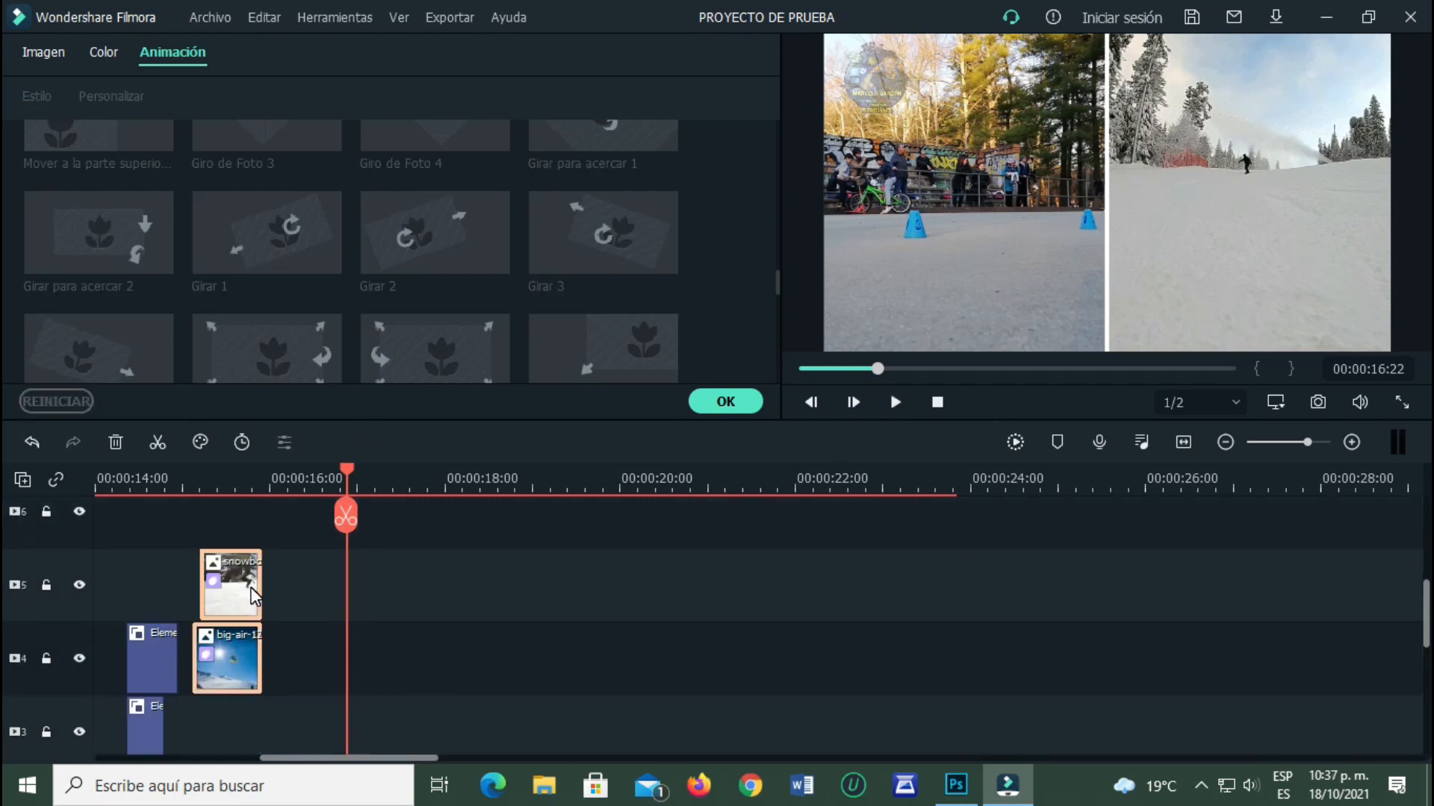
mouse_move(251, 590)
left_mouse_down()
mouse_move(235, 534)
mouse_move(172, 535)
mouse_move(201, 594)
mouse_move(263, 599)
left_mouse_up()
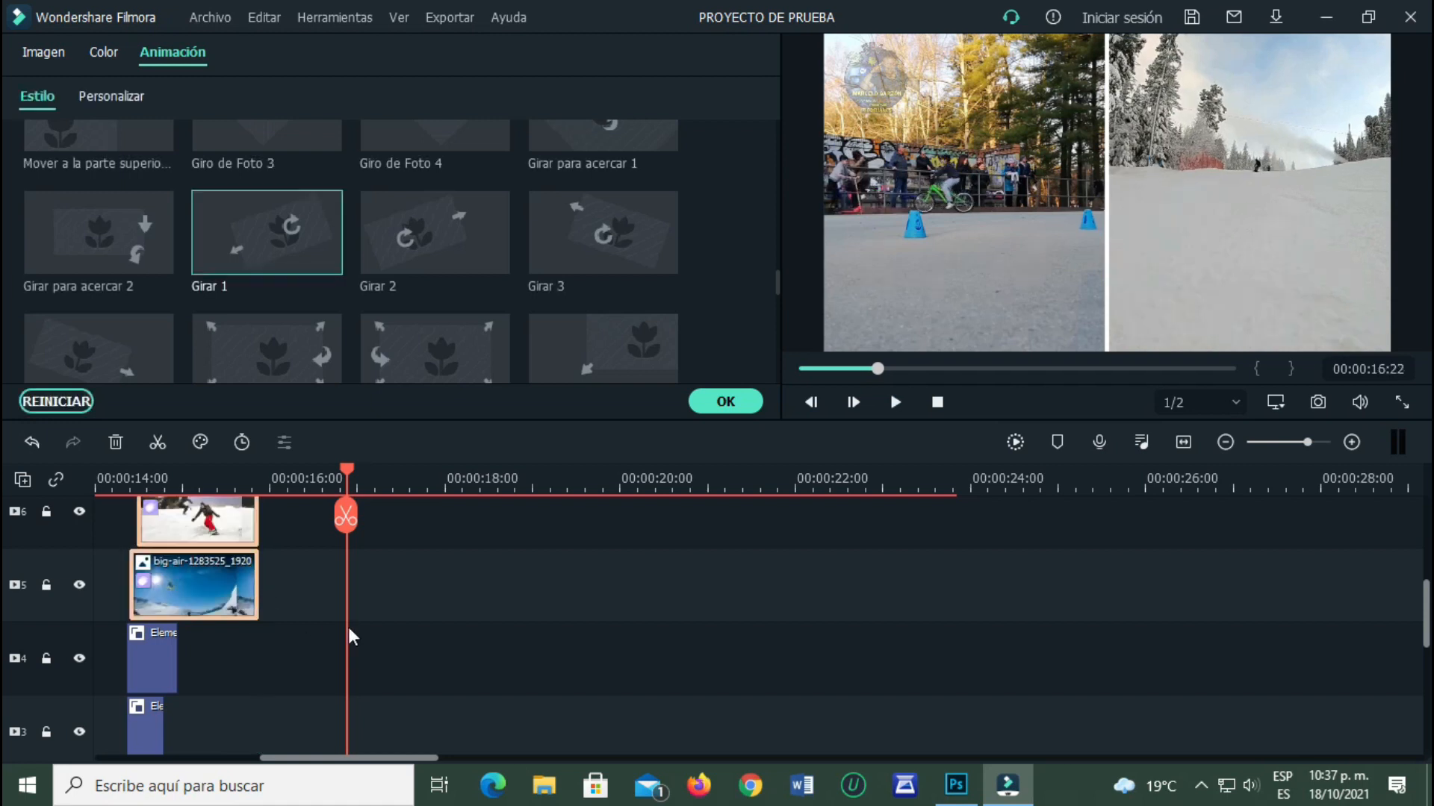
- Play the timeline from 00:00:14:05 through both lengthened images and into the split screen
left_click(110, 482)
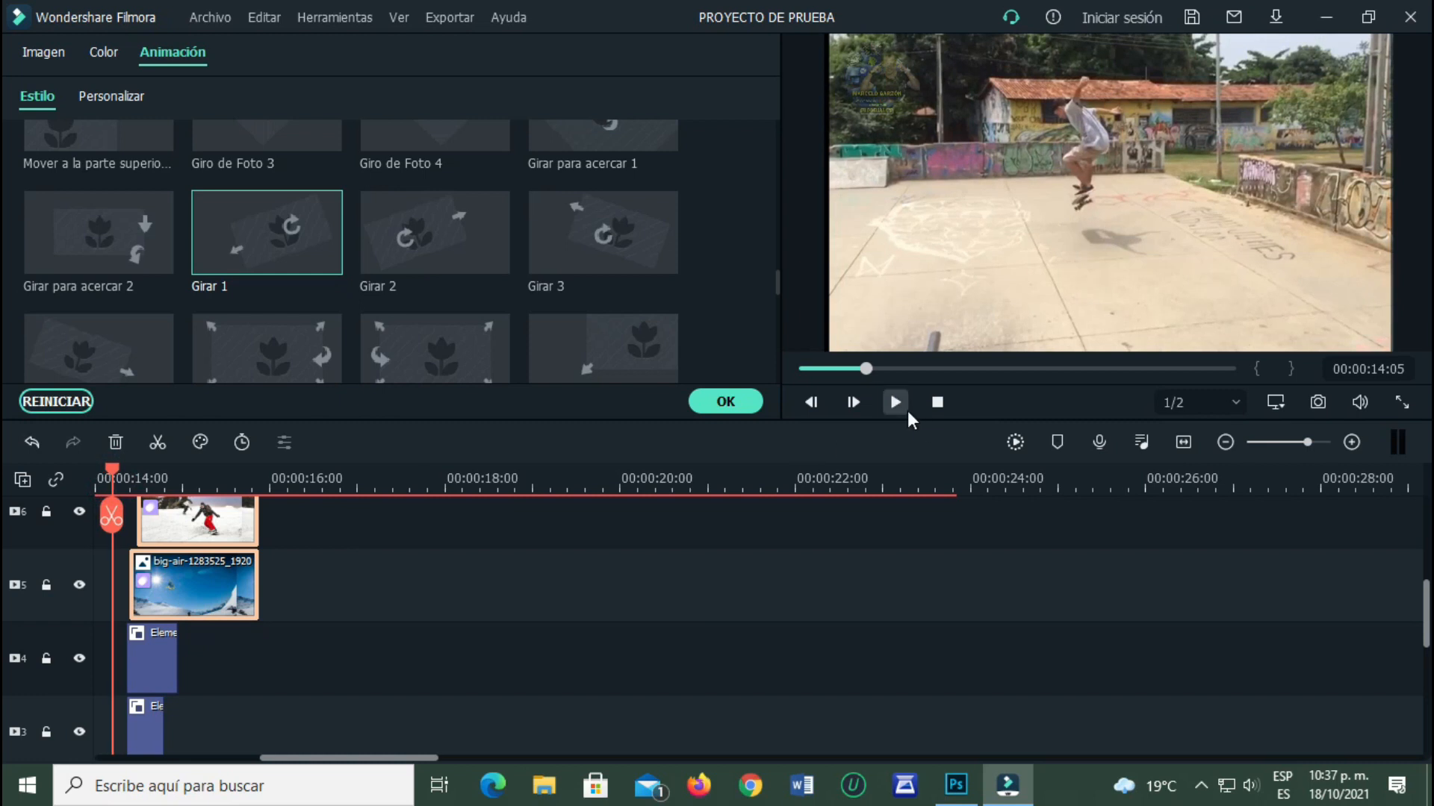
left_click(897, 404)
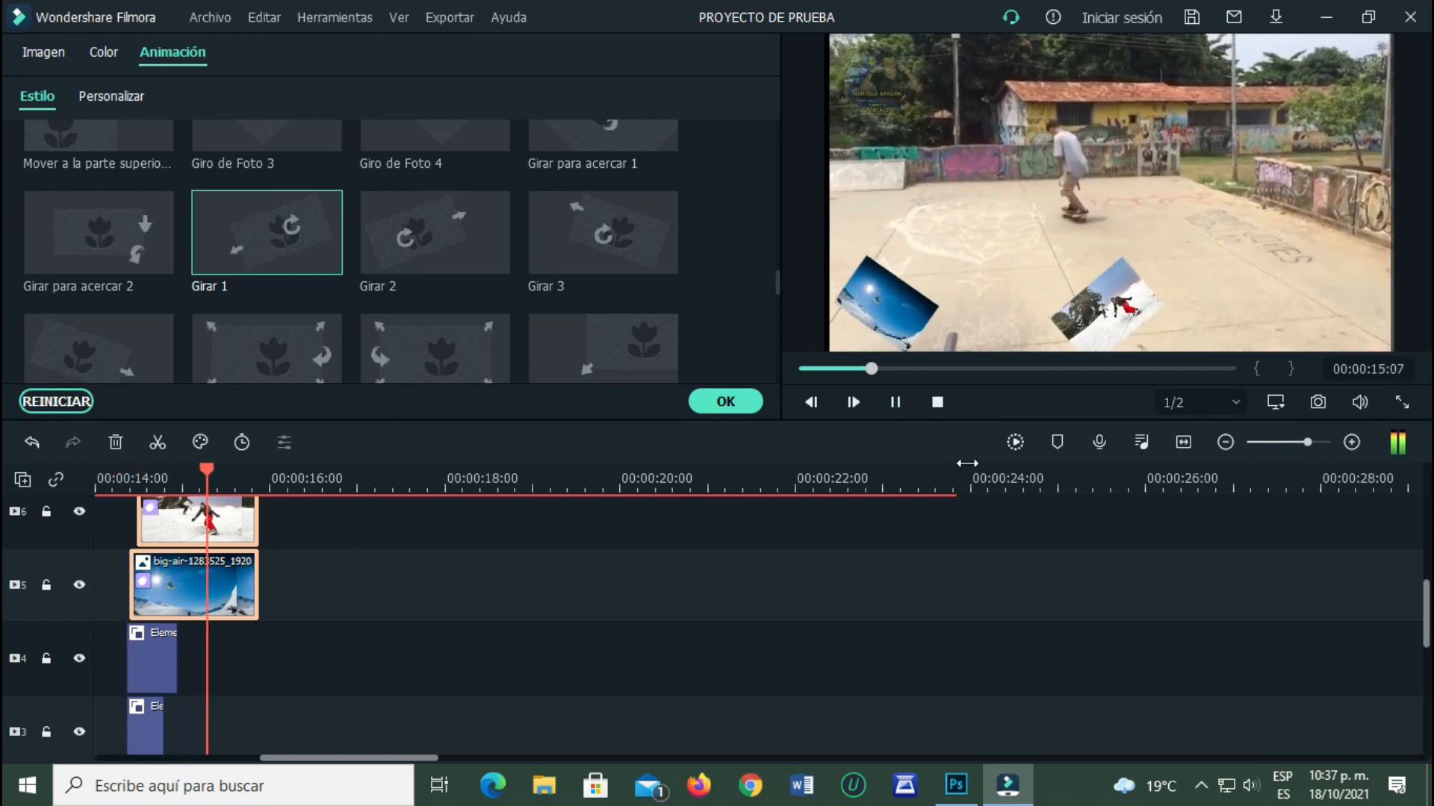
left_click(895, 402)
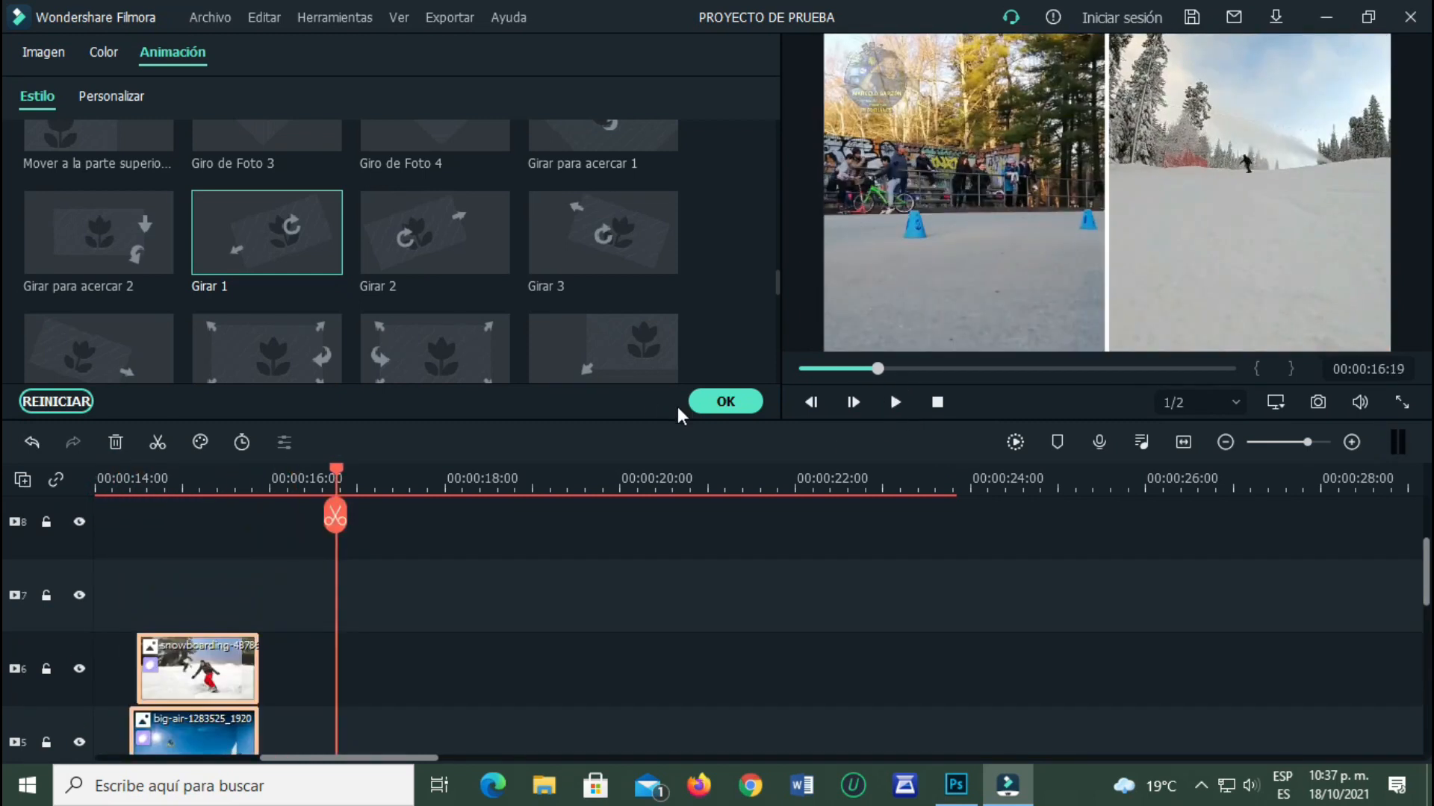
- Accept the animation settings and enlarge the big-air and snowboarding images, placing them in the frame's lower left and lower right
left_click(734, 402)
left_click(205, 484)
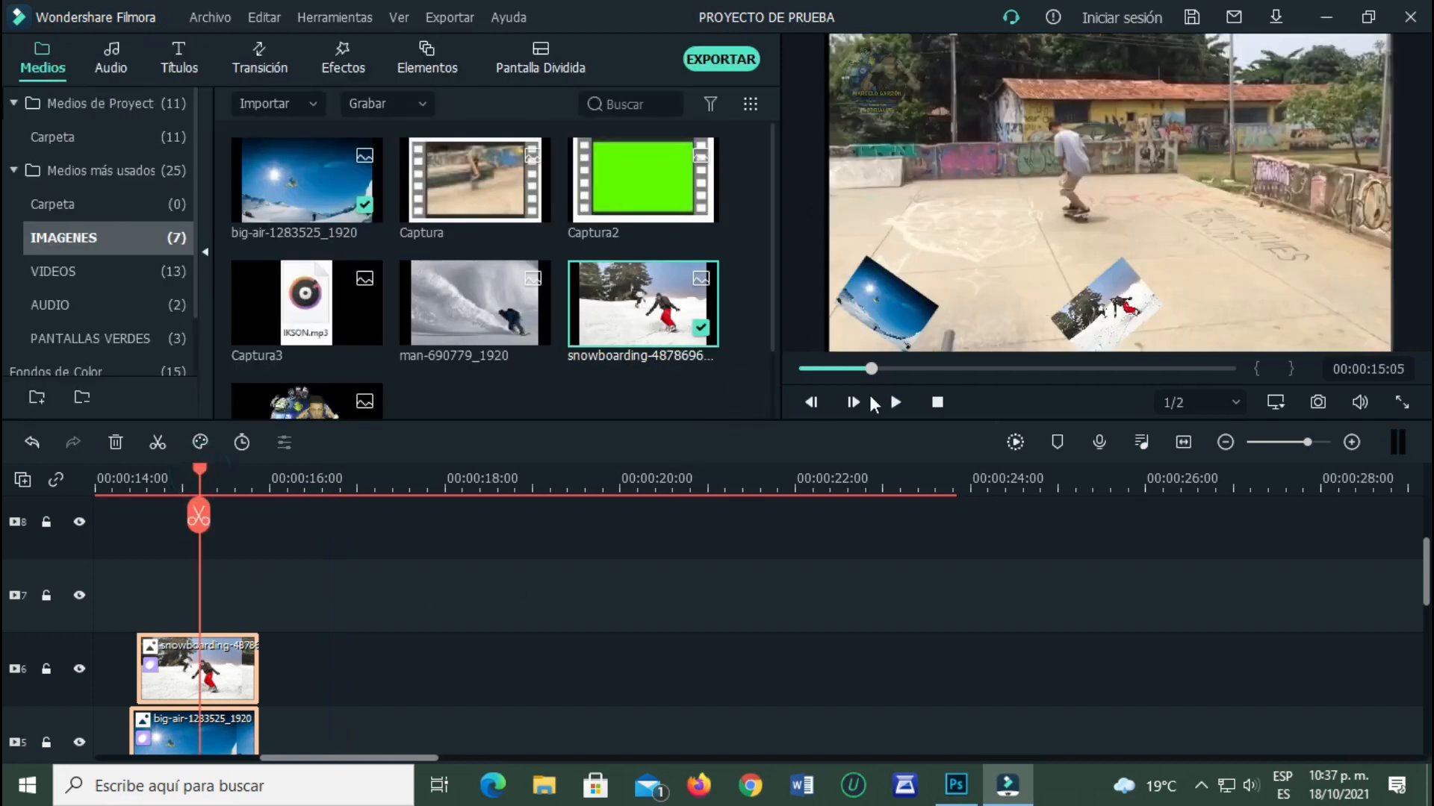
left_click(889, 301)
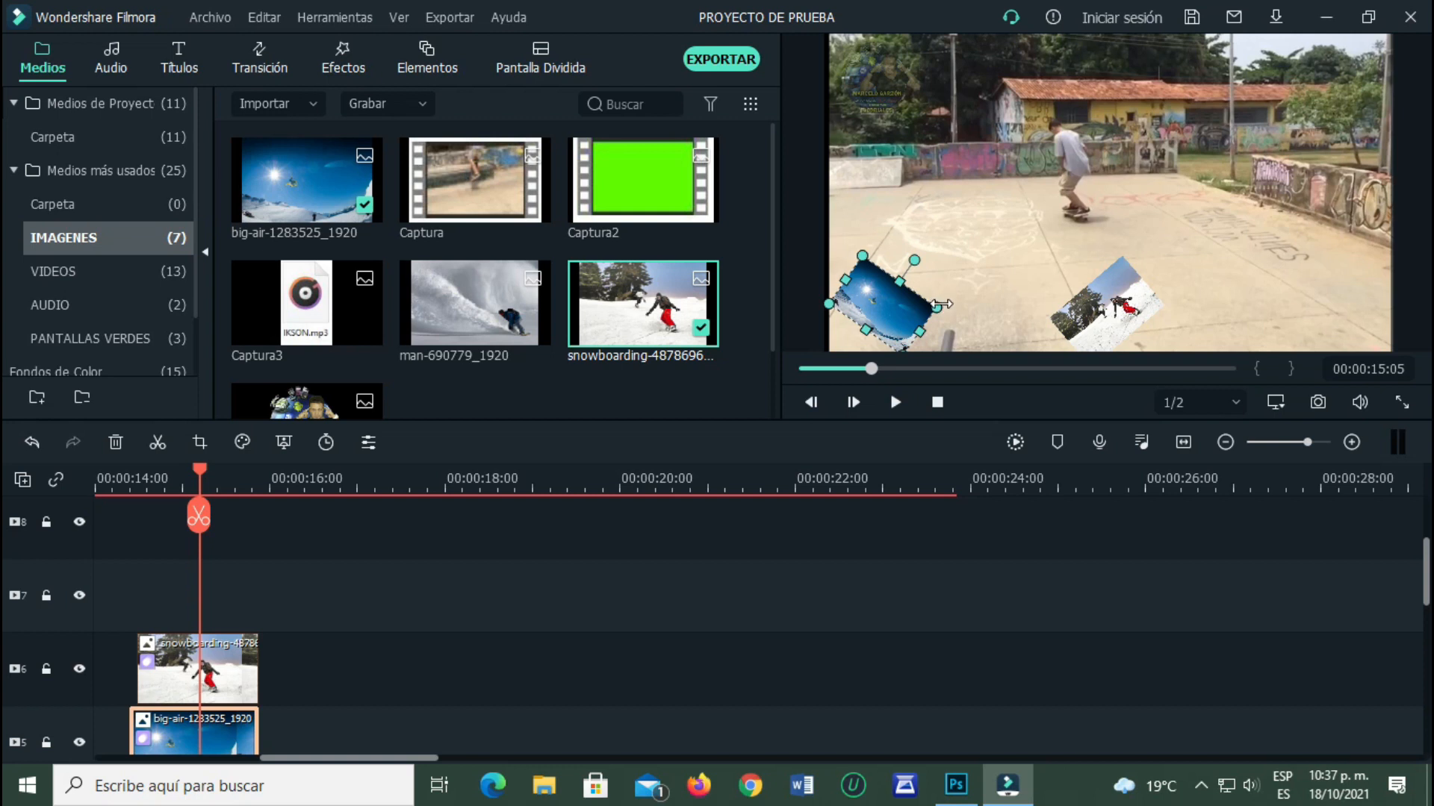
left_click_drag(977, 300, 1012, 298)
left_click(1120, 306)
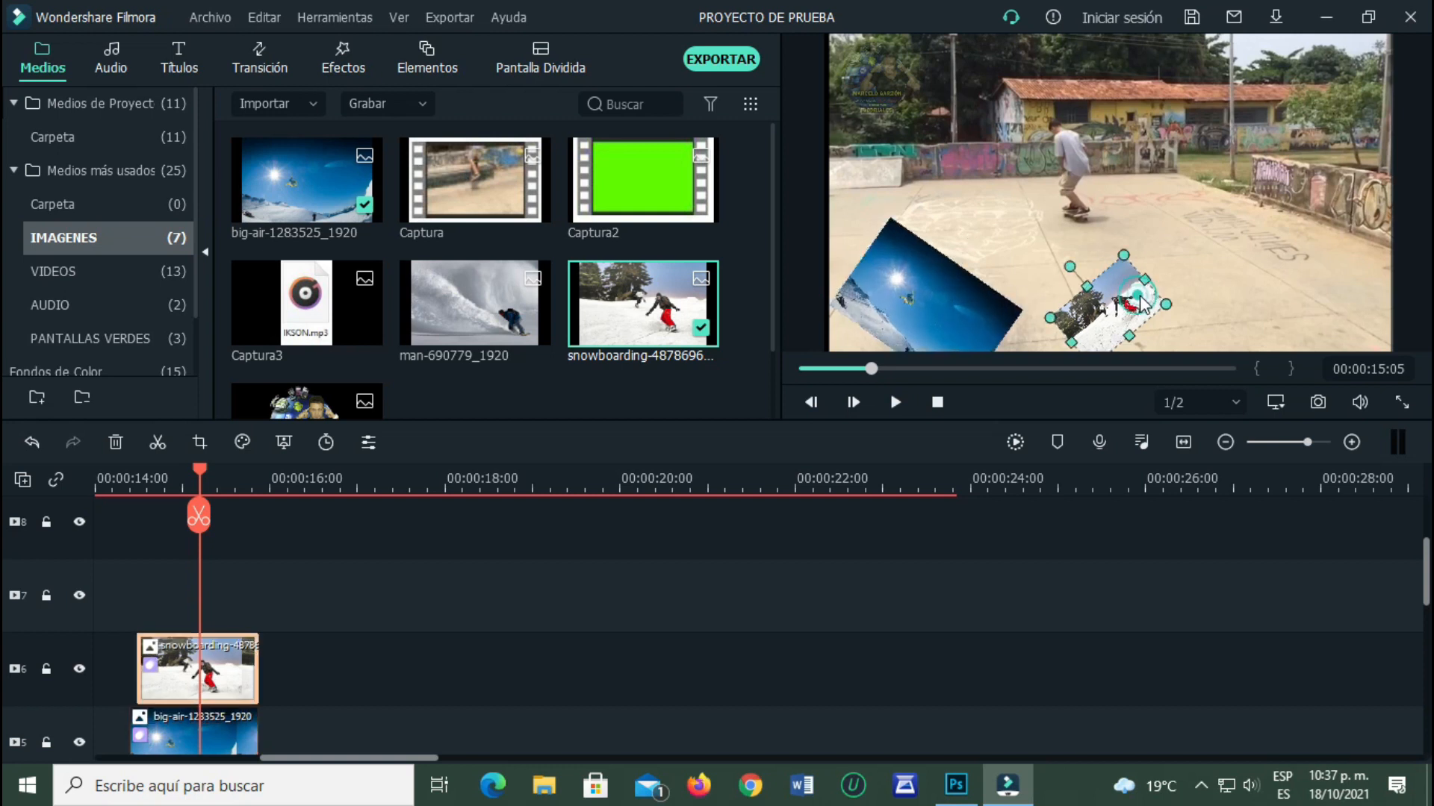
left_click_drag(1168, 305, 1282, 299)
left_click_drag(930, 319, 922, 293)
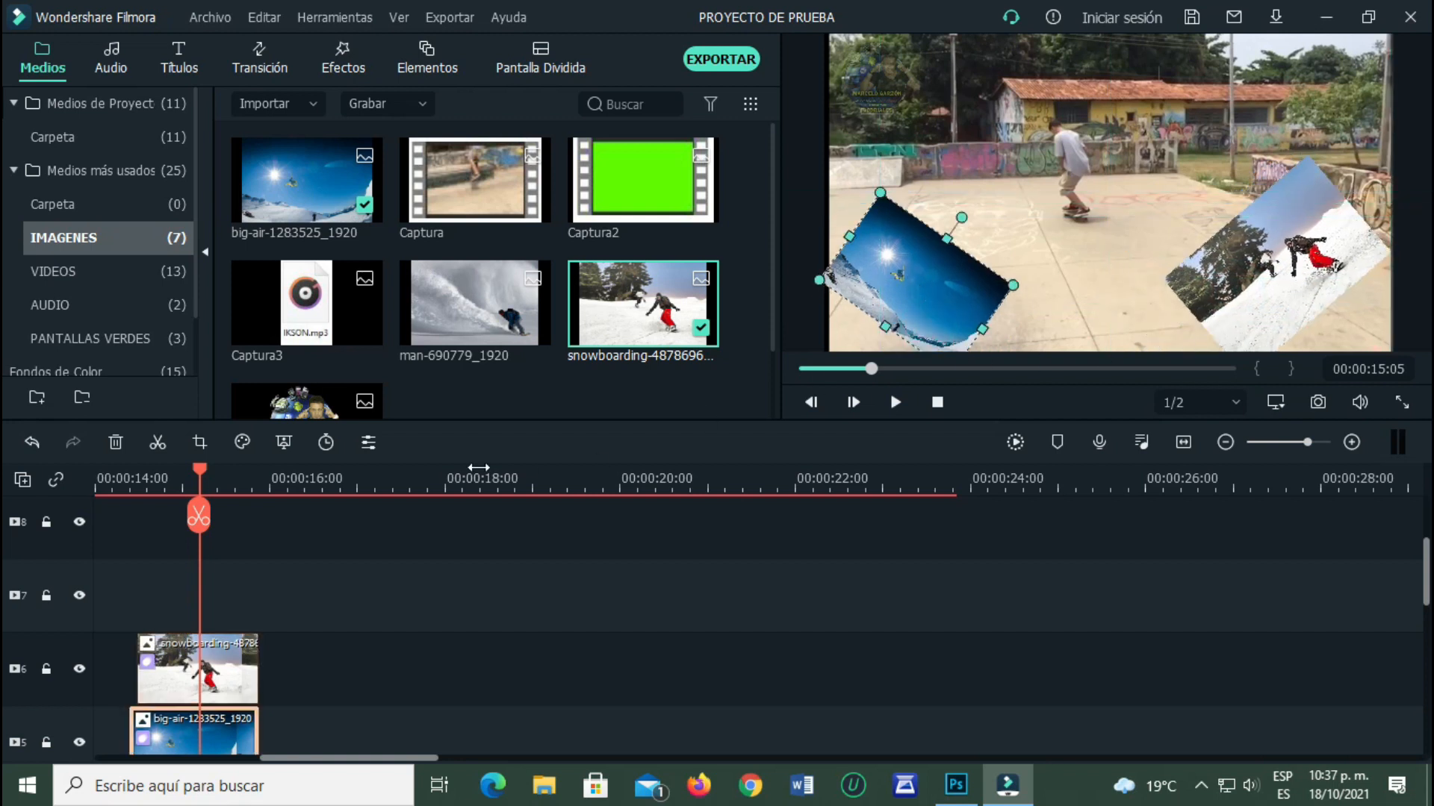
- Play the timeline from 00:00:14:06 to review the enlarged images at their new positions
left_click(115, 482)
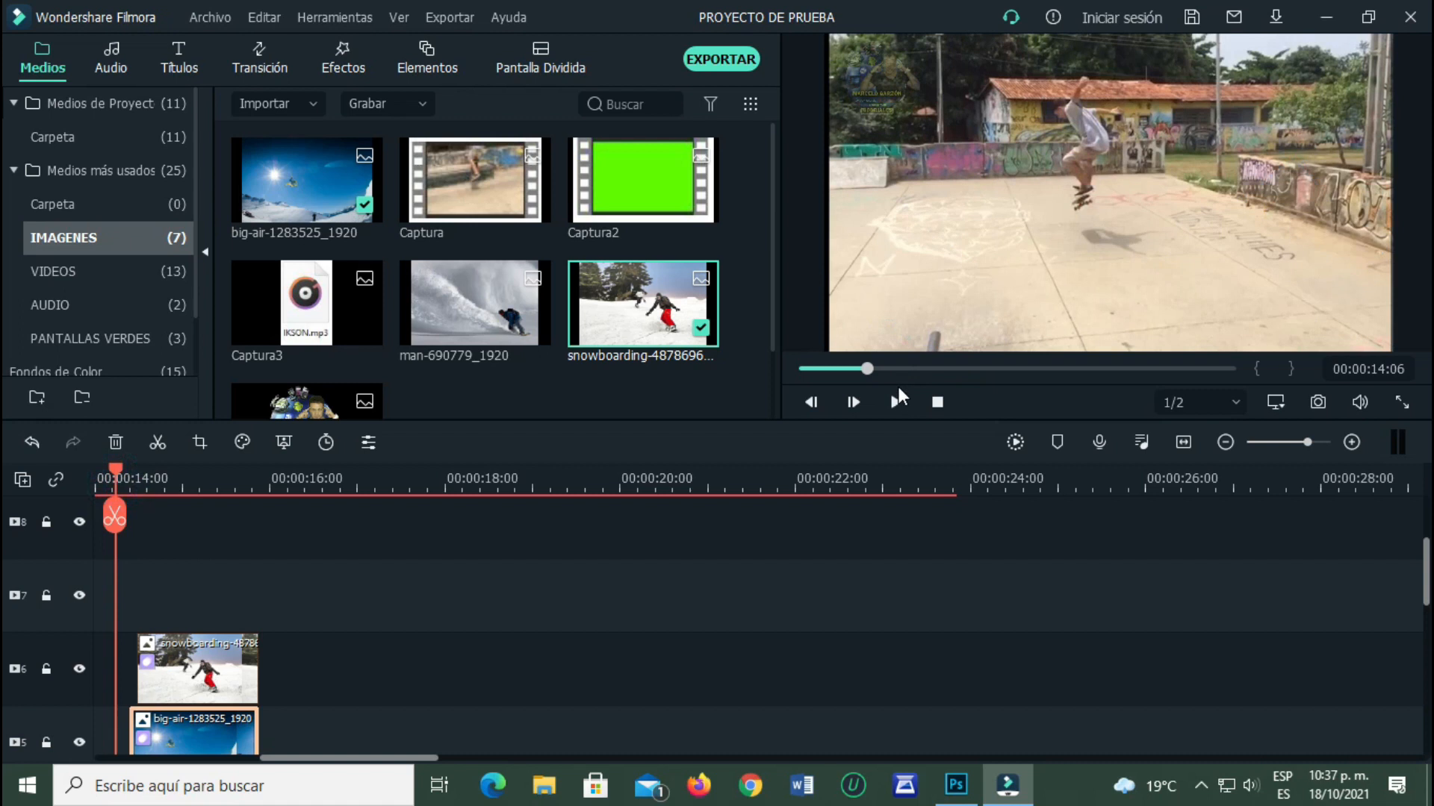
left_click(898, 415)
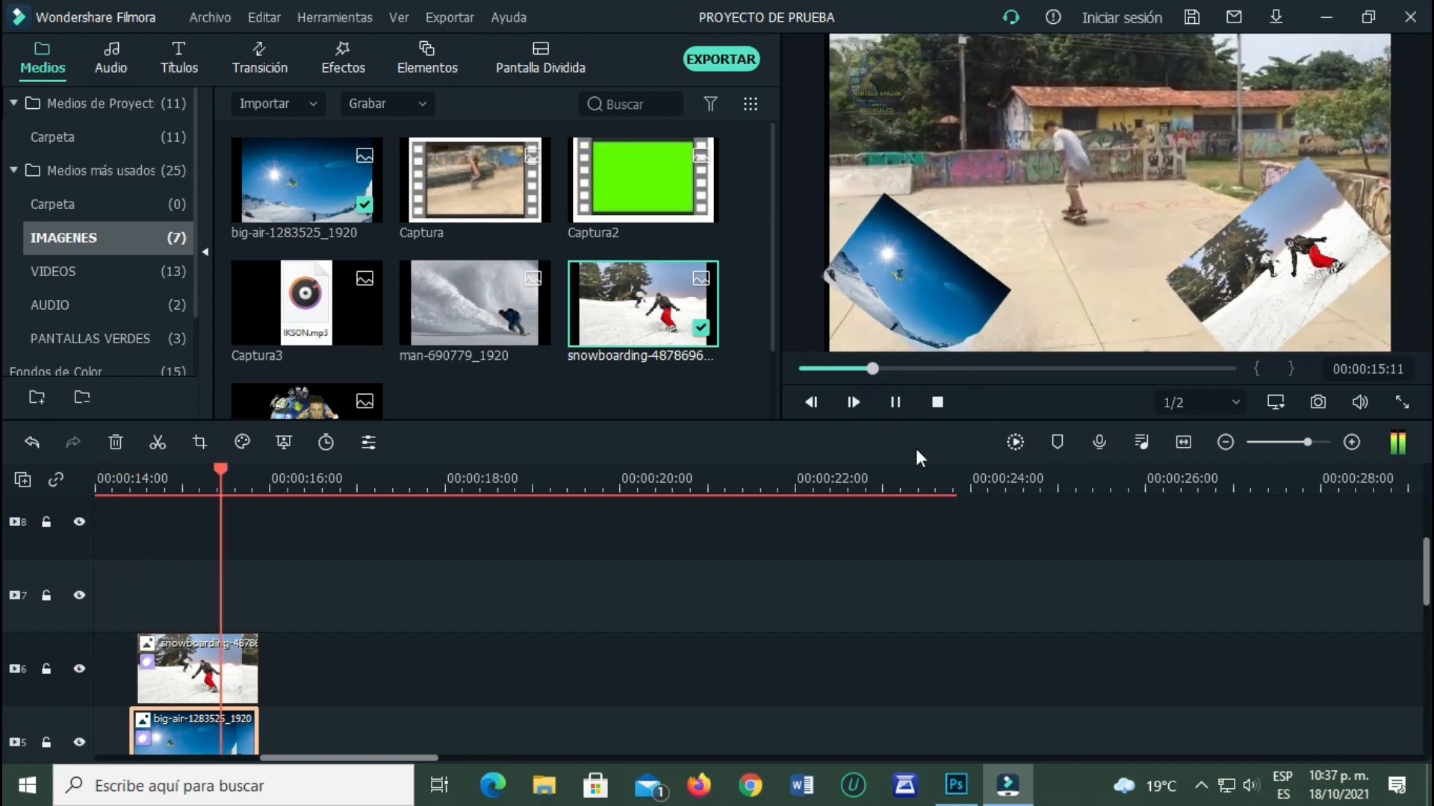
left_click(895, 402)
- Add the NUEVO BOTÓN SUSCRIBETE green-screen video to track 6 at about 00:00:16:20 and play through it
scroll(909, 475, "down", 1)
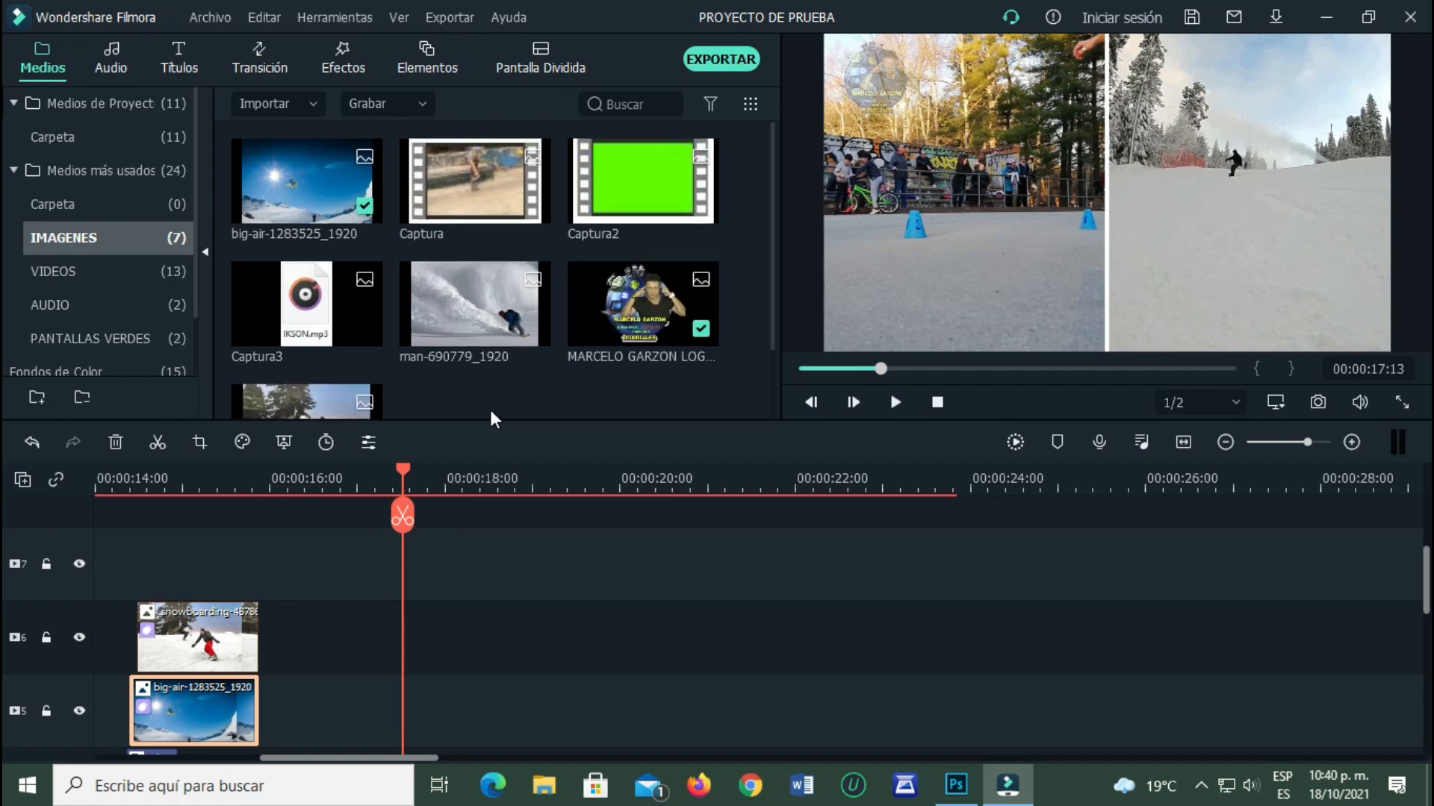
left_click(125, 342)
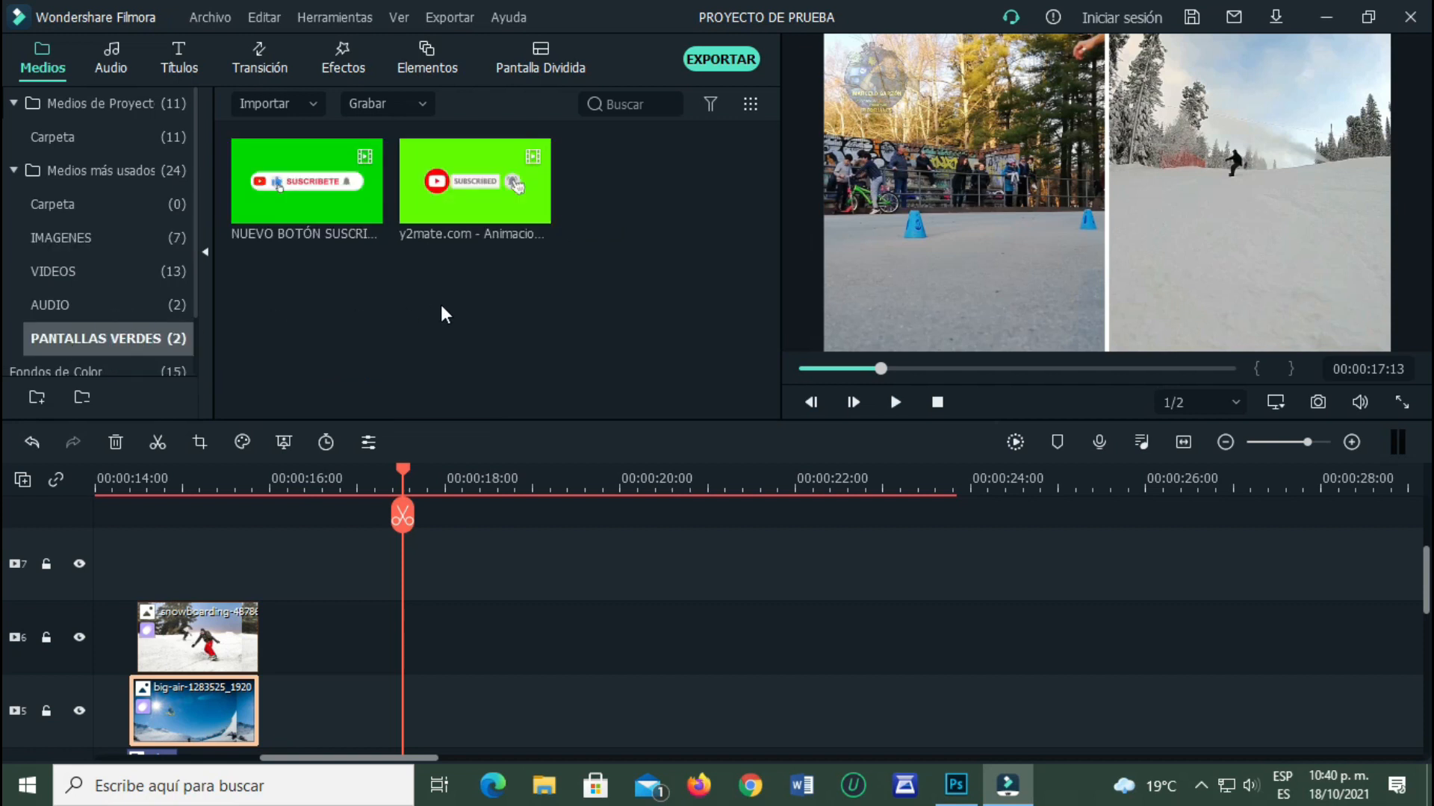
left_click_drag(306, 195, 342, 666)
scroll(683, 643, "down", 3)
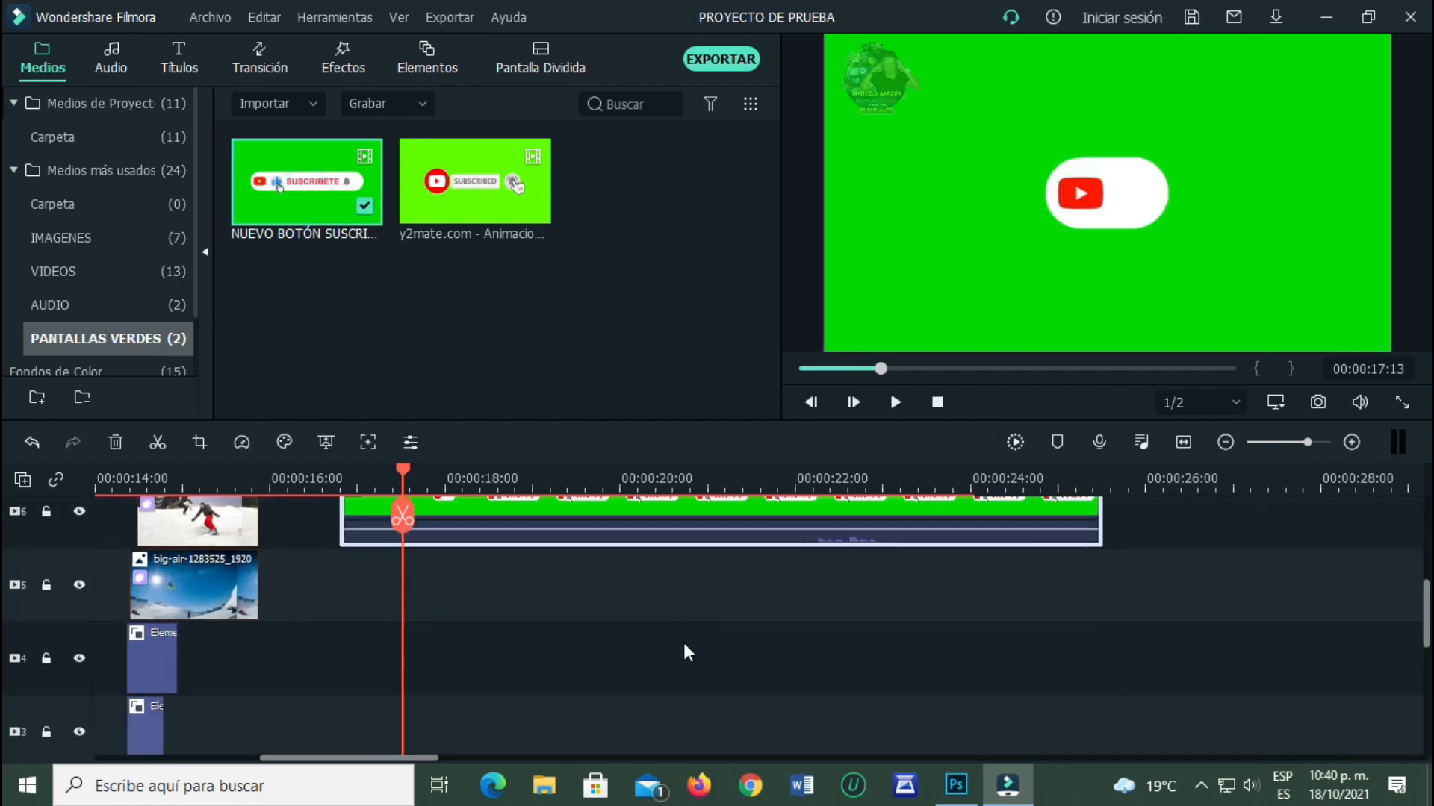
scroll(684, 651, "up", 3)
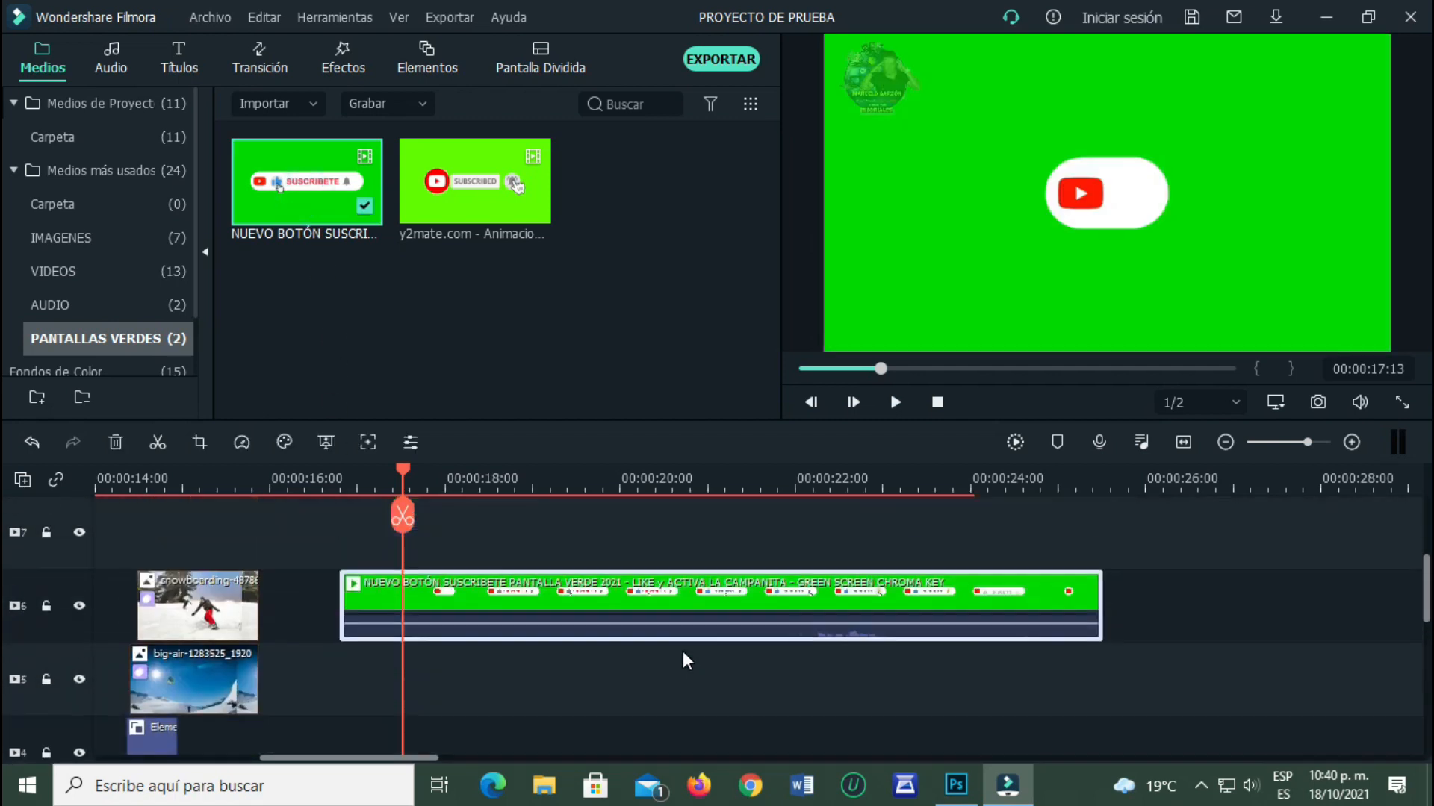
left_click(896, 403)
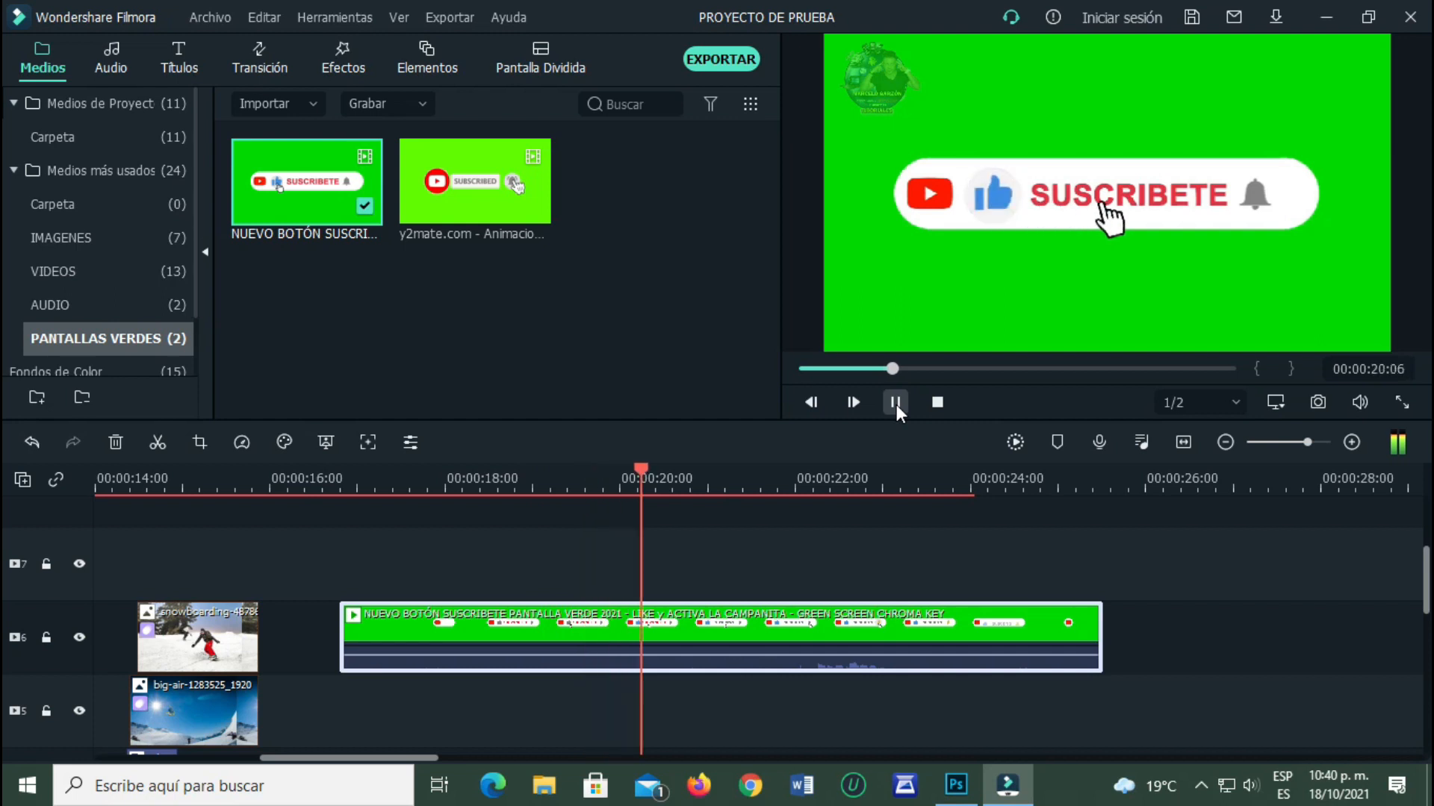
left_click(895, 403)
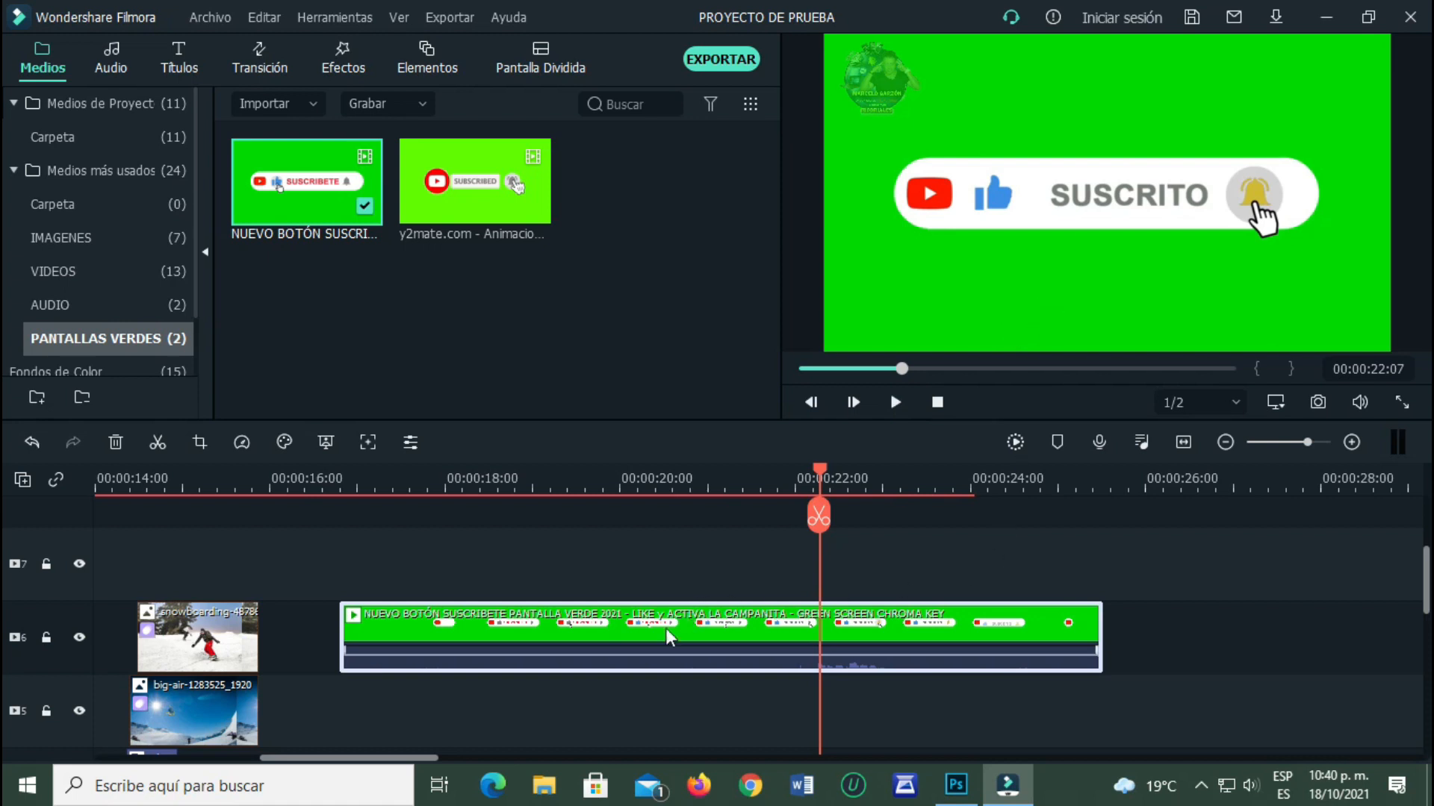
- Apply the green-screen Chroma Key to the subscribe button clip with Compensar 18 and Tolerancia 43
right_click(563, 636)
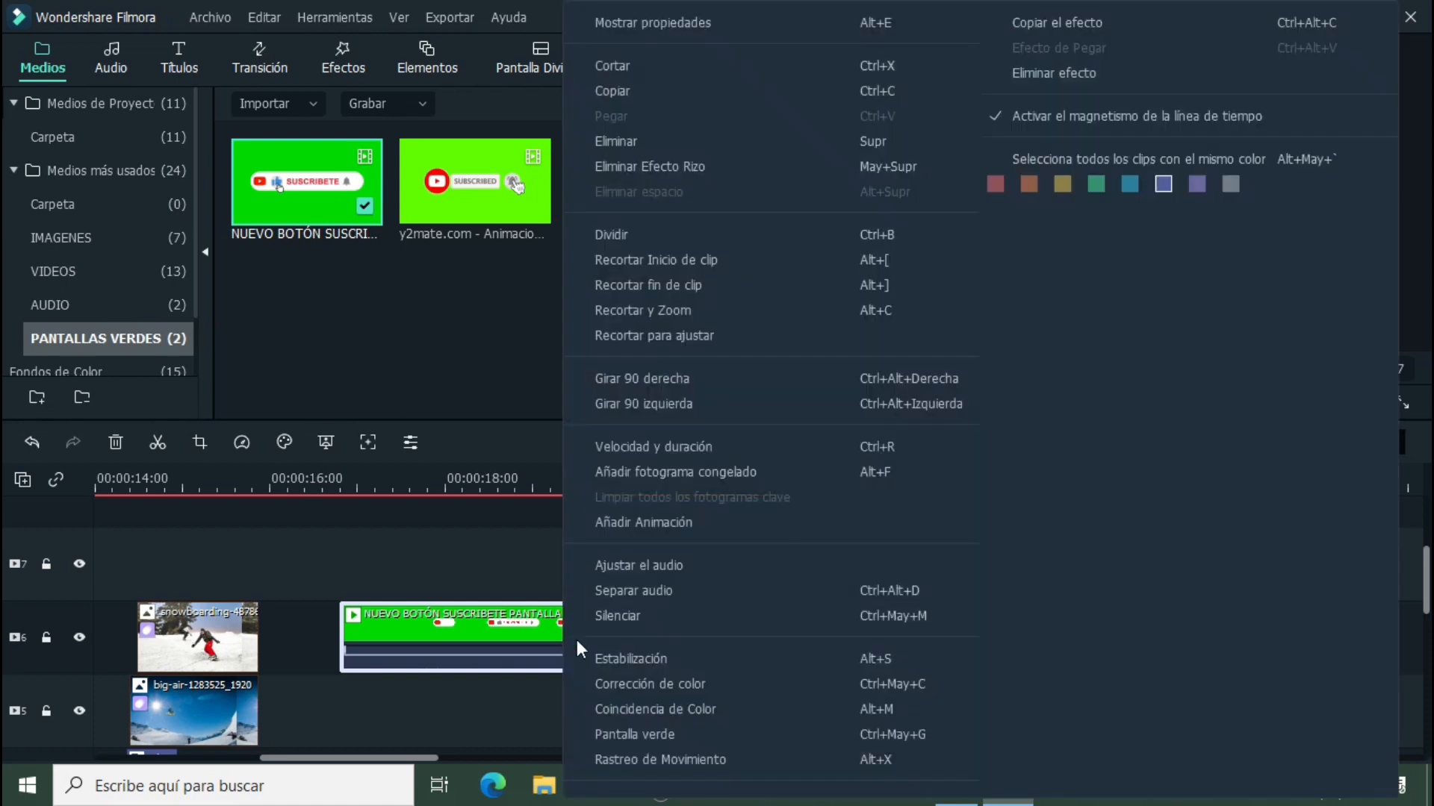
left_click(652, 735)
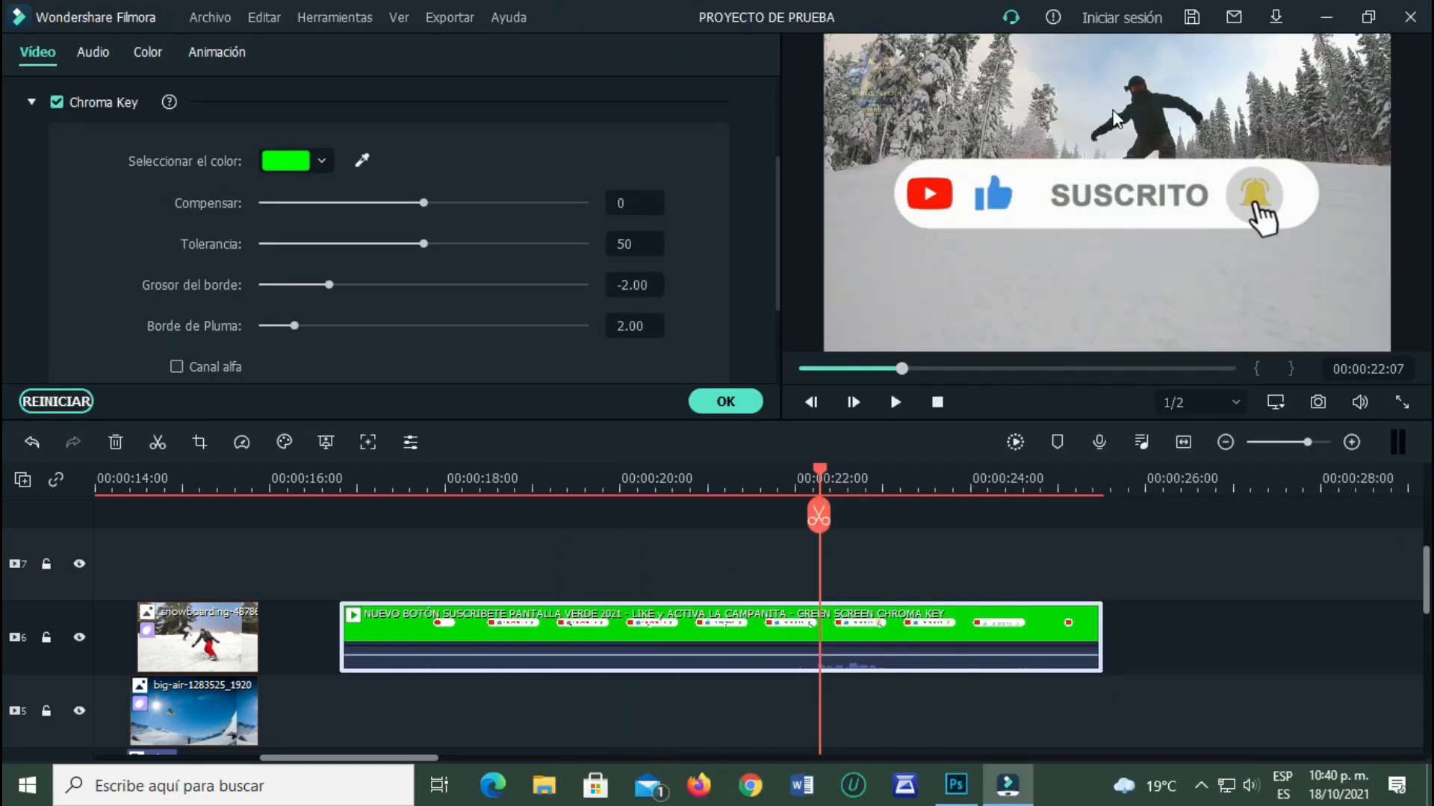
left_click(453, 206)
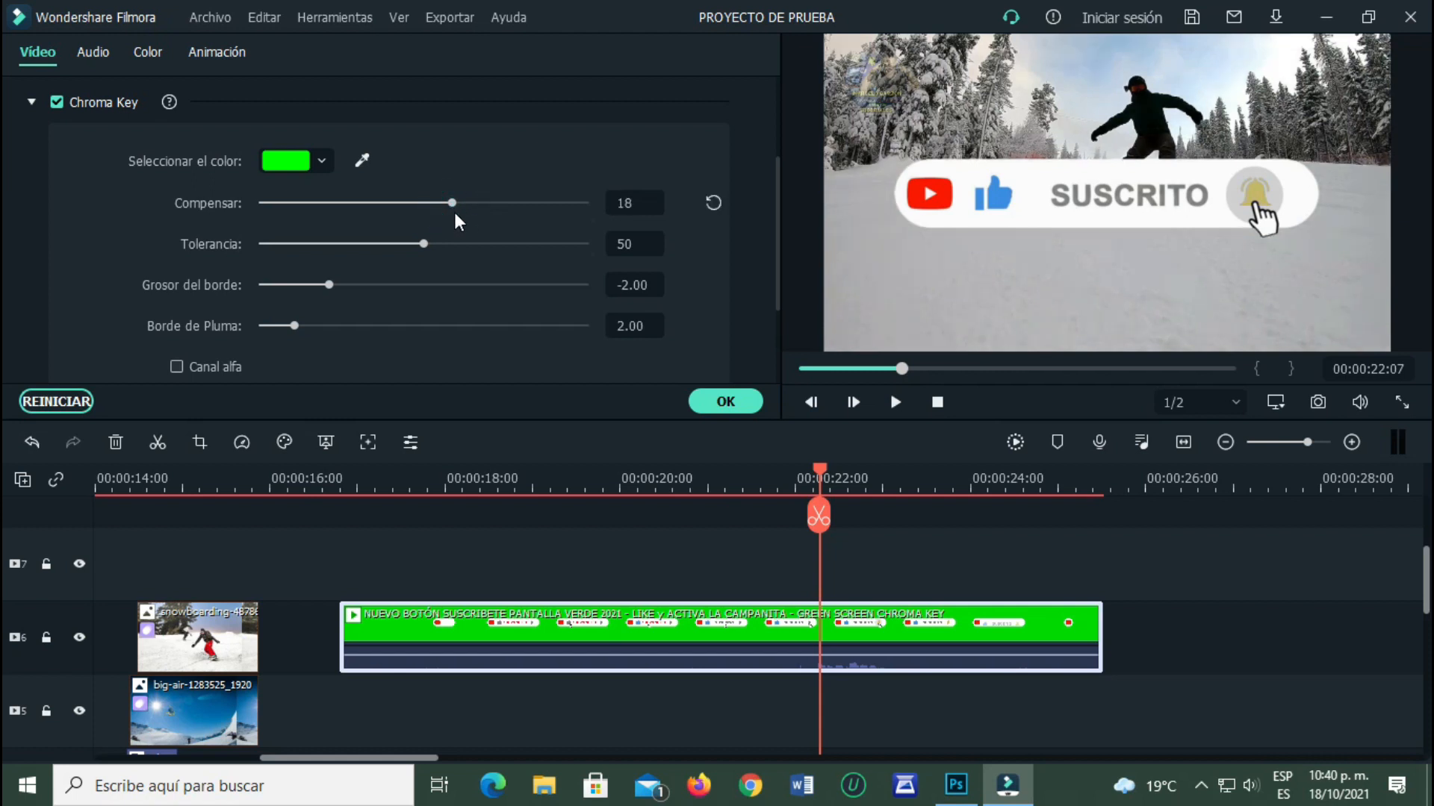
left_click(402, 244)
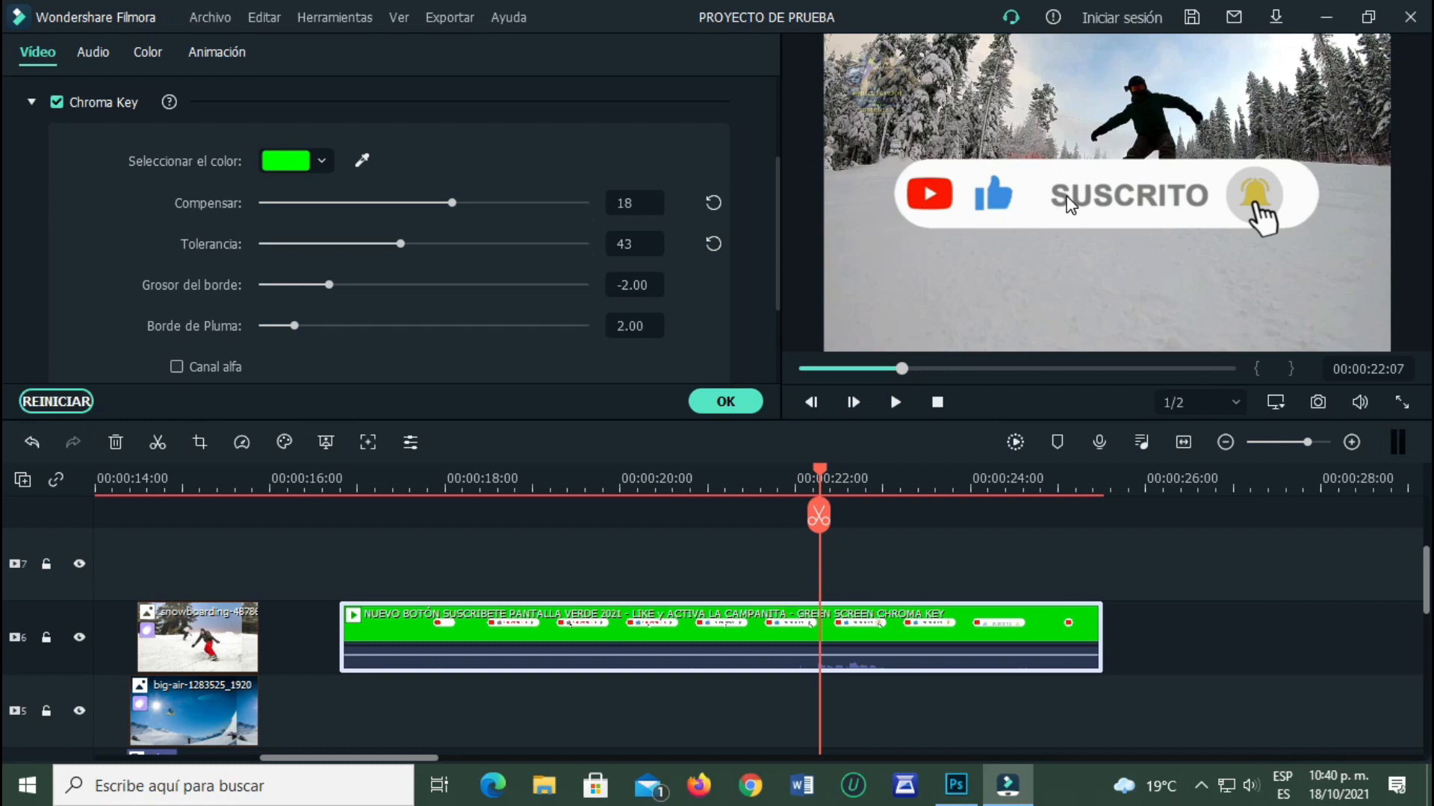
- Shrink the keyed subscribe button and place it in the video frame's lower-right corner
left_click_drag(1066, 196, 1135, 302)
left_click_drag(894, 303, 1014, 303)
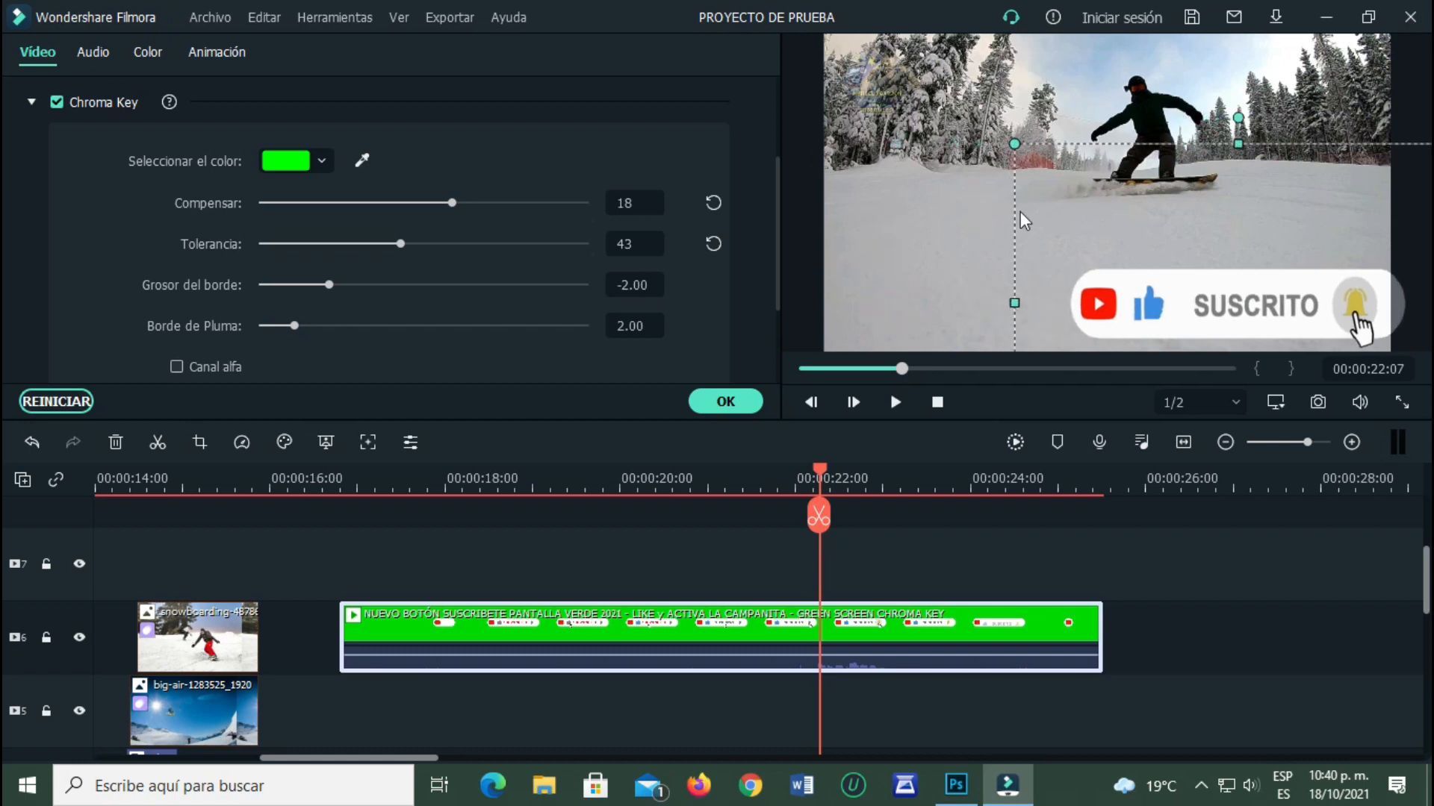
left_click_drag(1013, 162, 1086, 210)
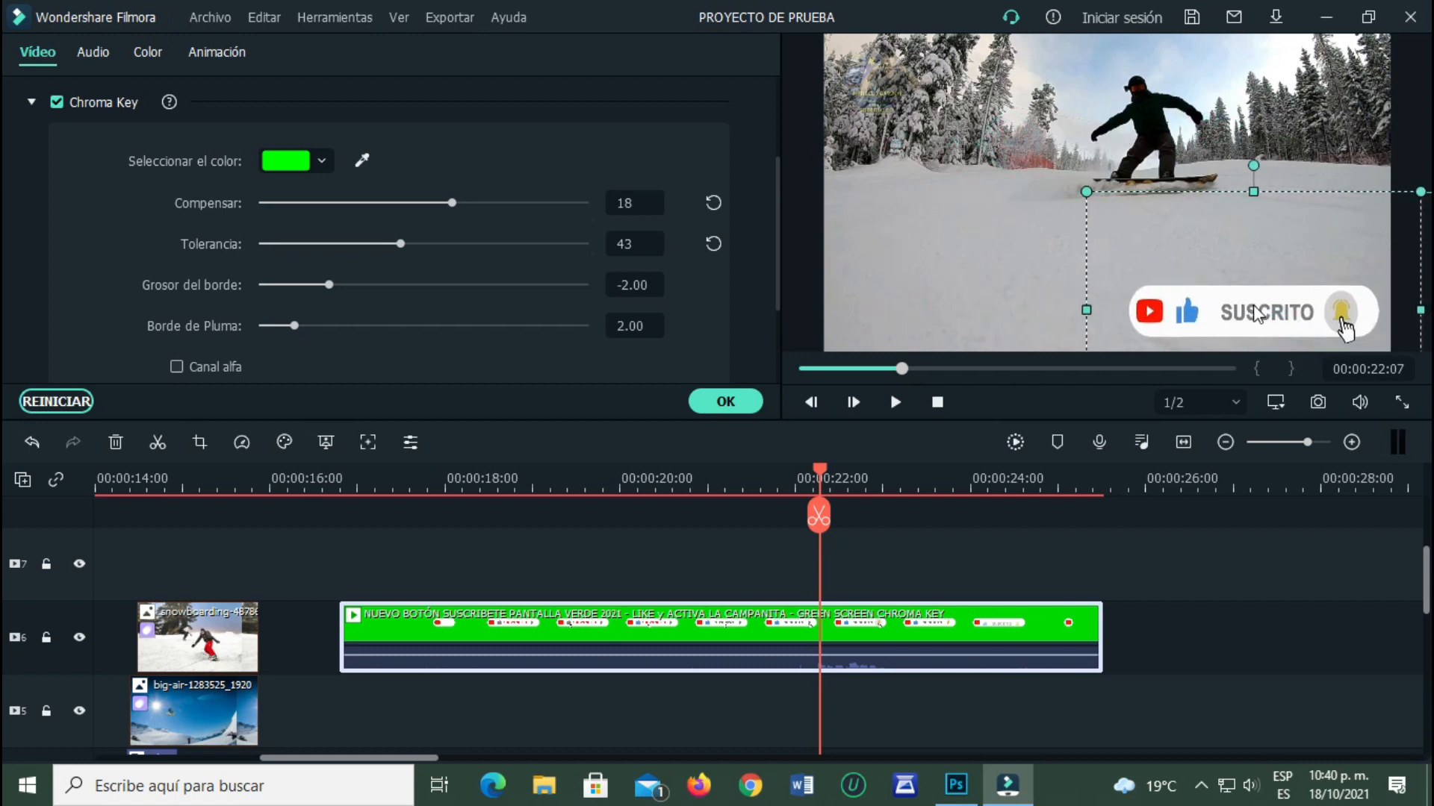
- Play the timeline from 00:00:16:13 to 00:00:24:16 to check the subscribe button over the footage
scroll(317, 471, "down", 2)
left_click(314, 478)
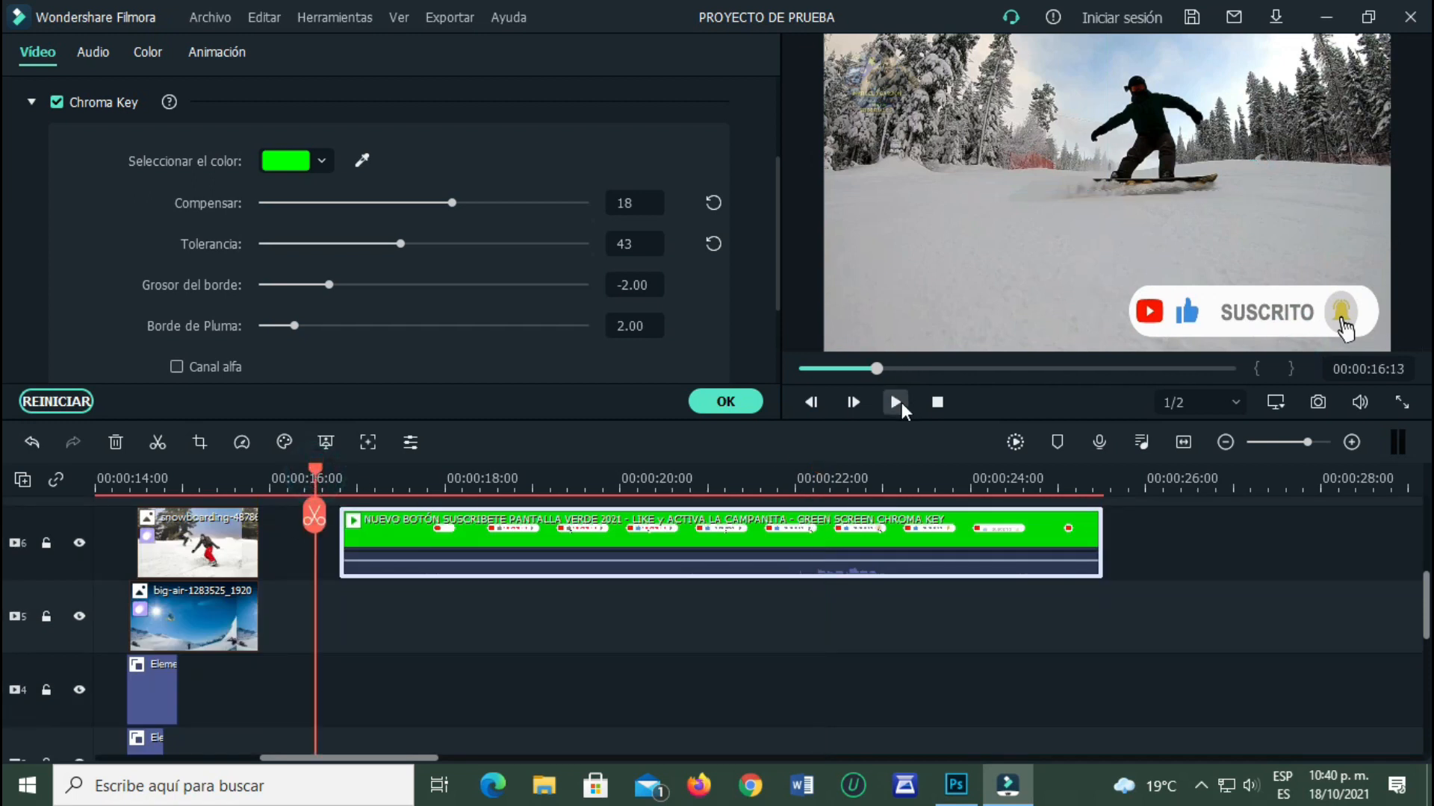
left_click(896, 403)
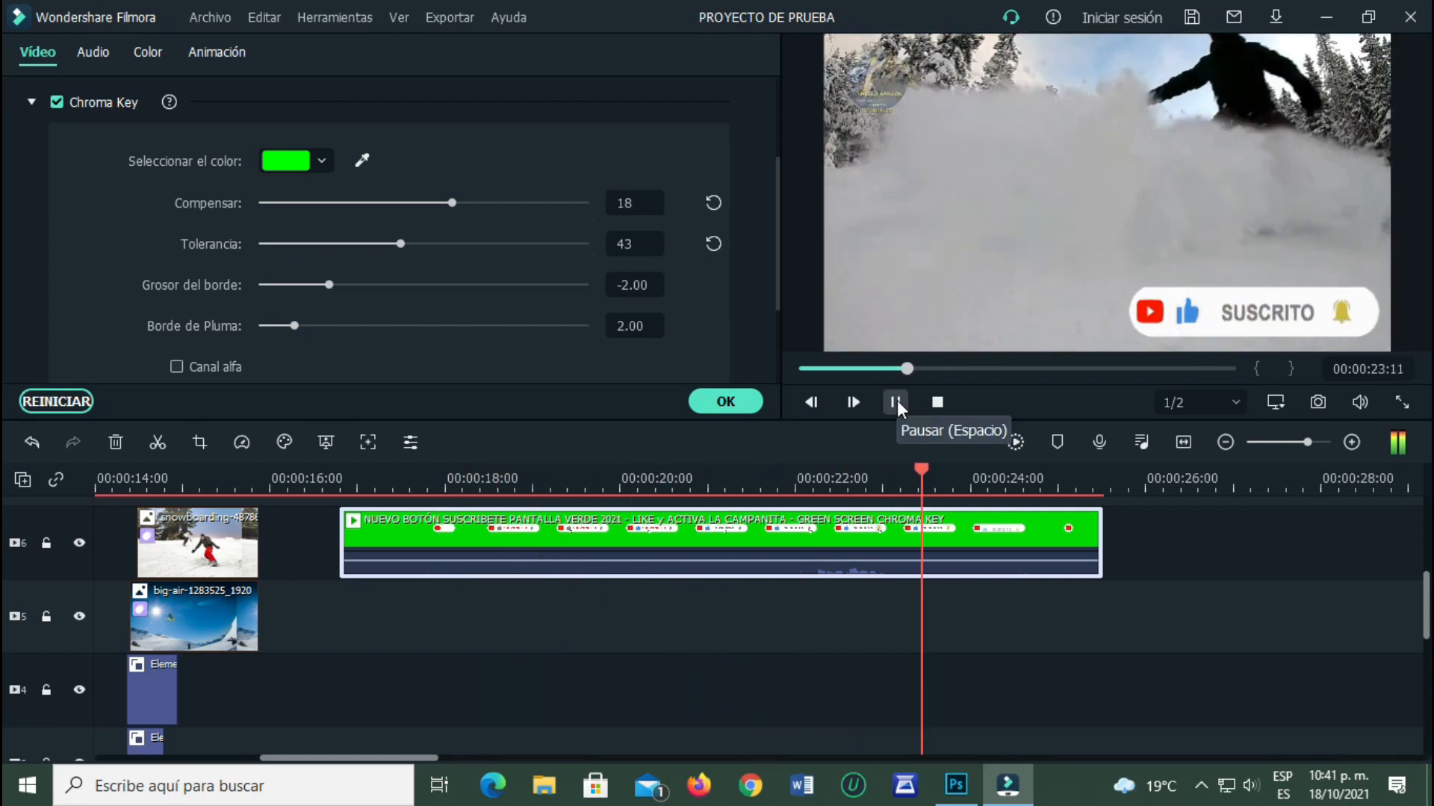
left_click(896, 401)
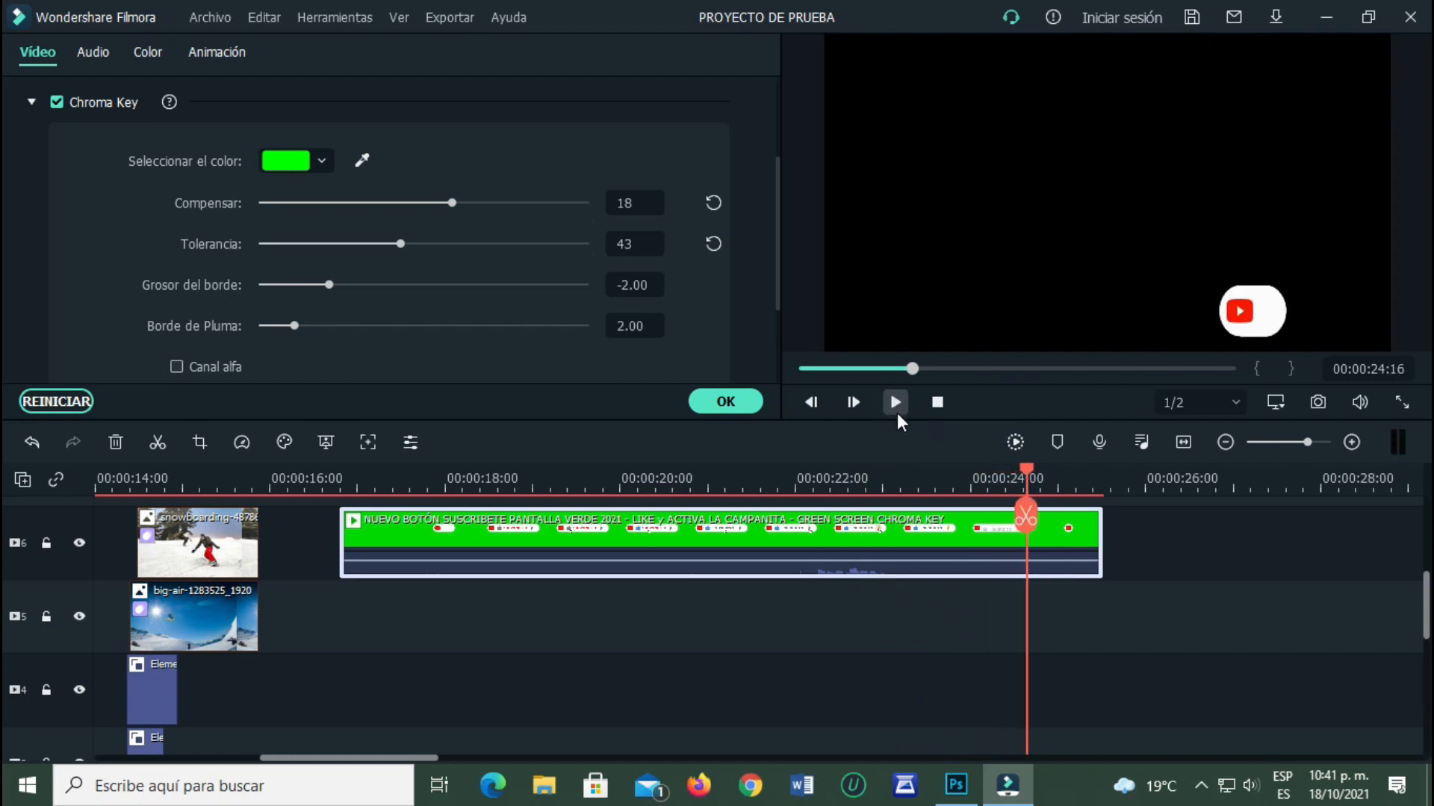
scroll(902, 507, "down", 4)
scroll(901, 502, "up", 4)
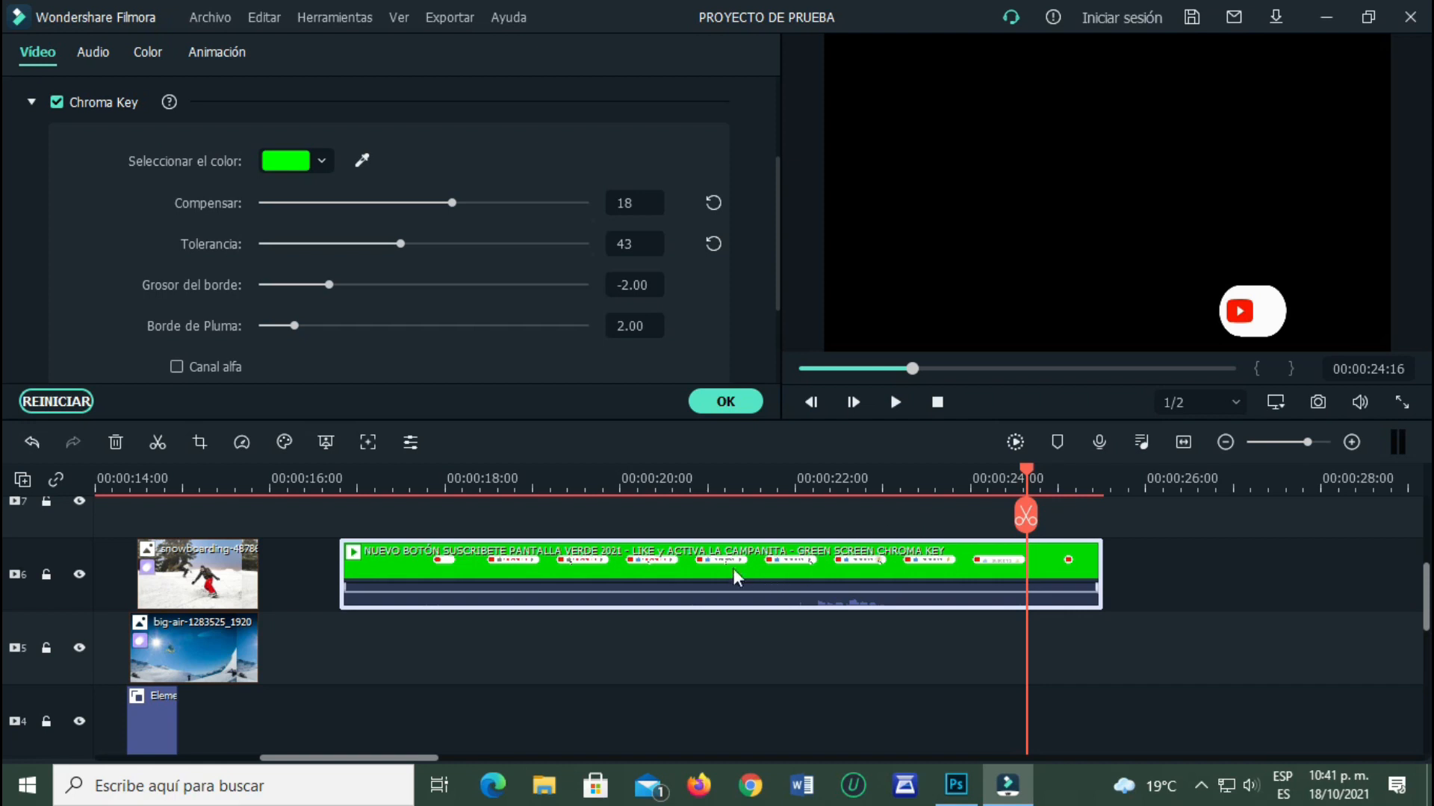
- Speed up the subscribe button clip by setting its duration to 00:00:04:03
right_click(725, 569)
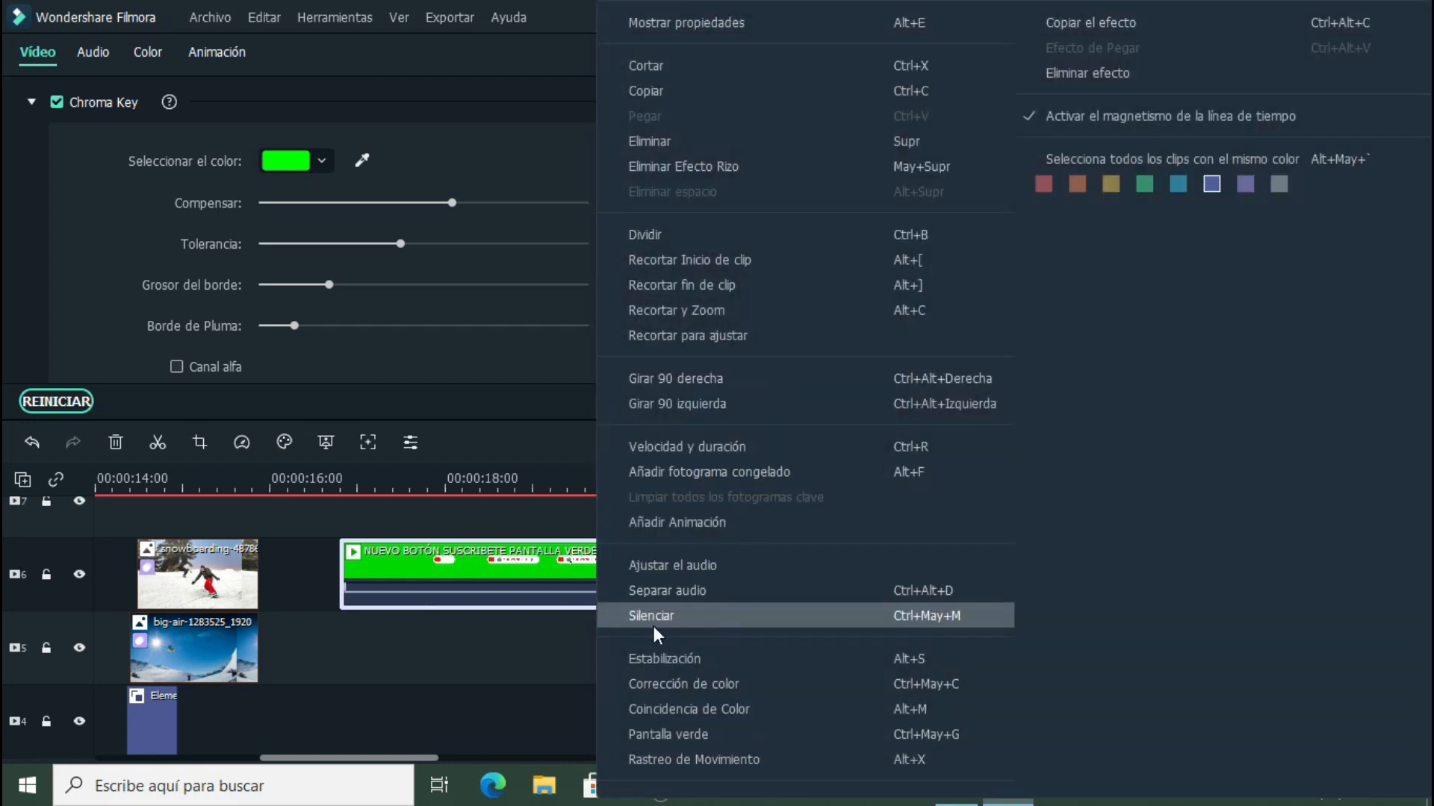
left_click(696, 448)
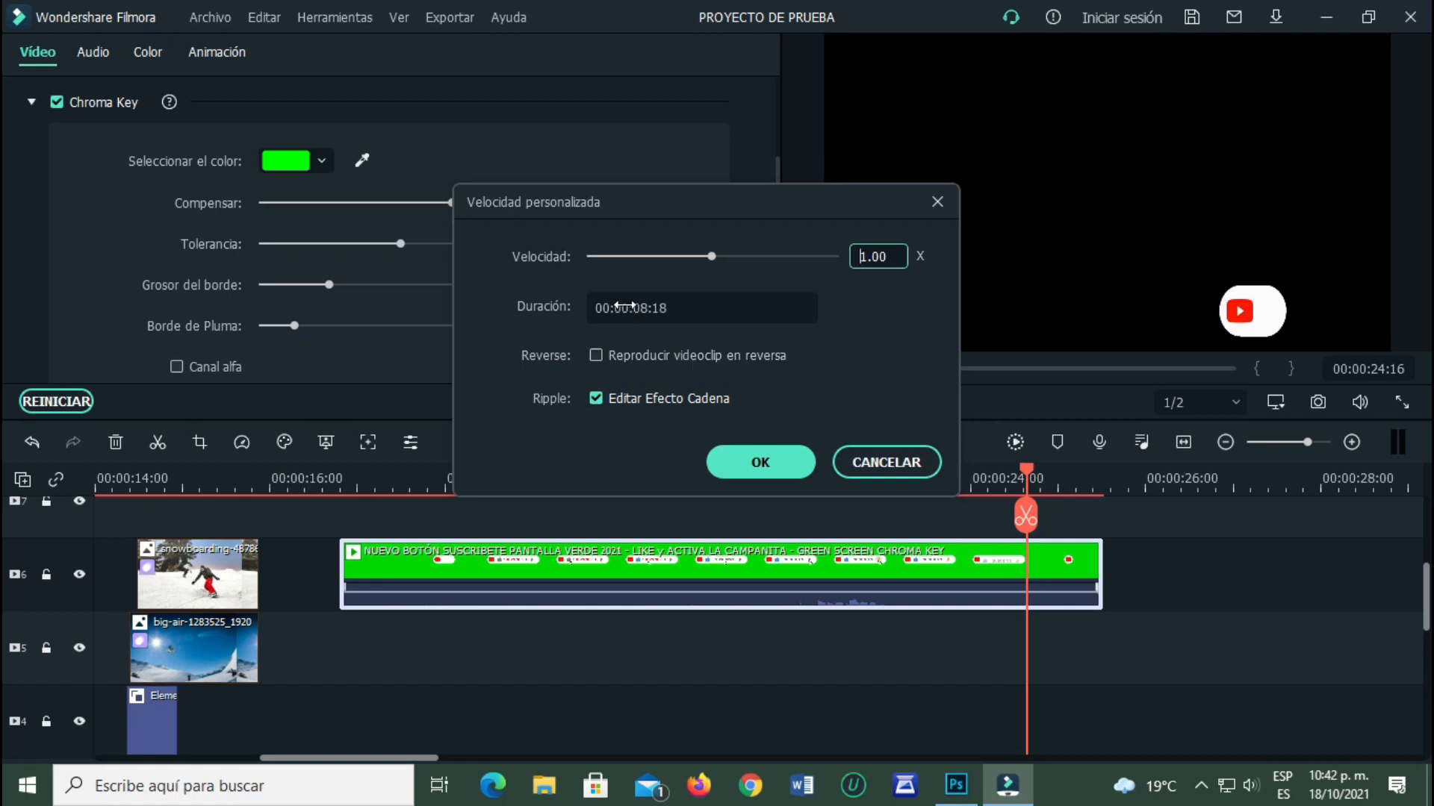
mouse_move(626, 306)
left_mouse_down()
mouse_move(691, 307)
mouse_move(598, 306)
left_mouse_up()
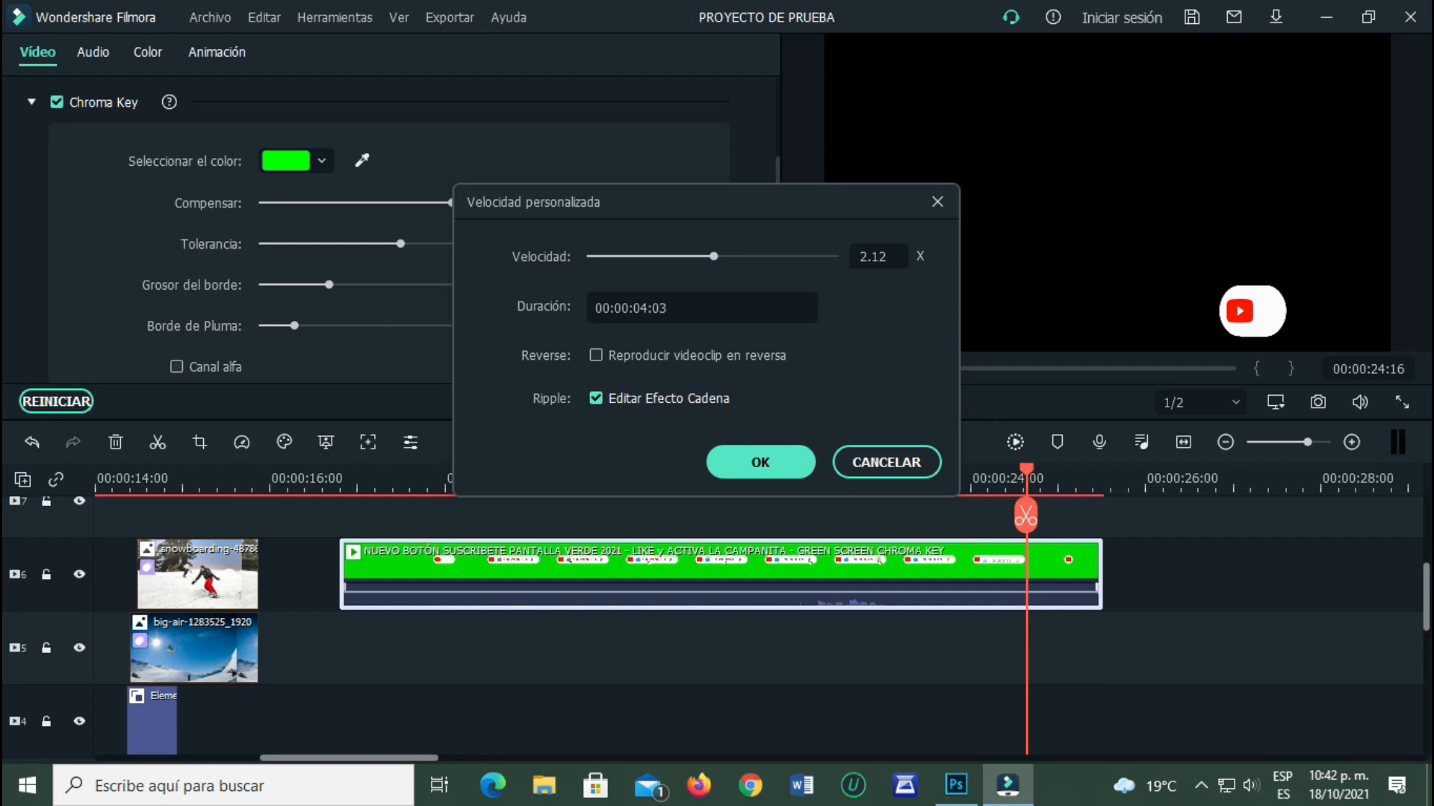
left_click(760, 462)
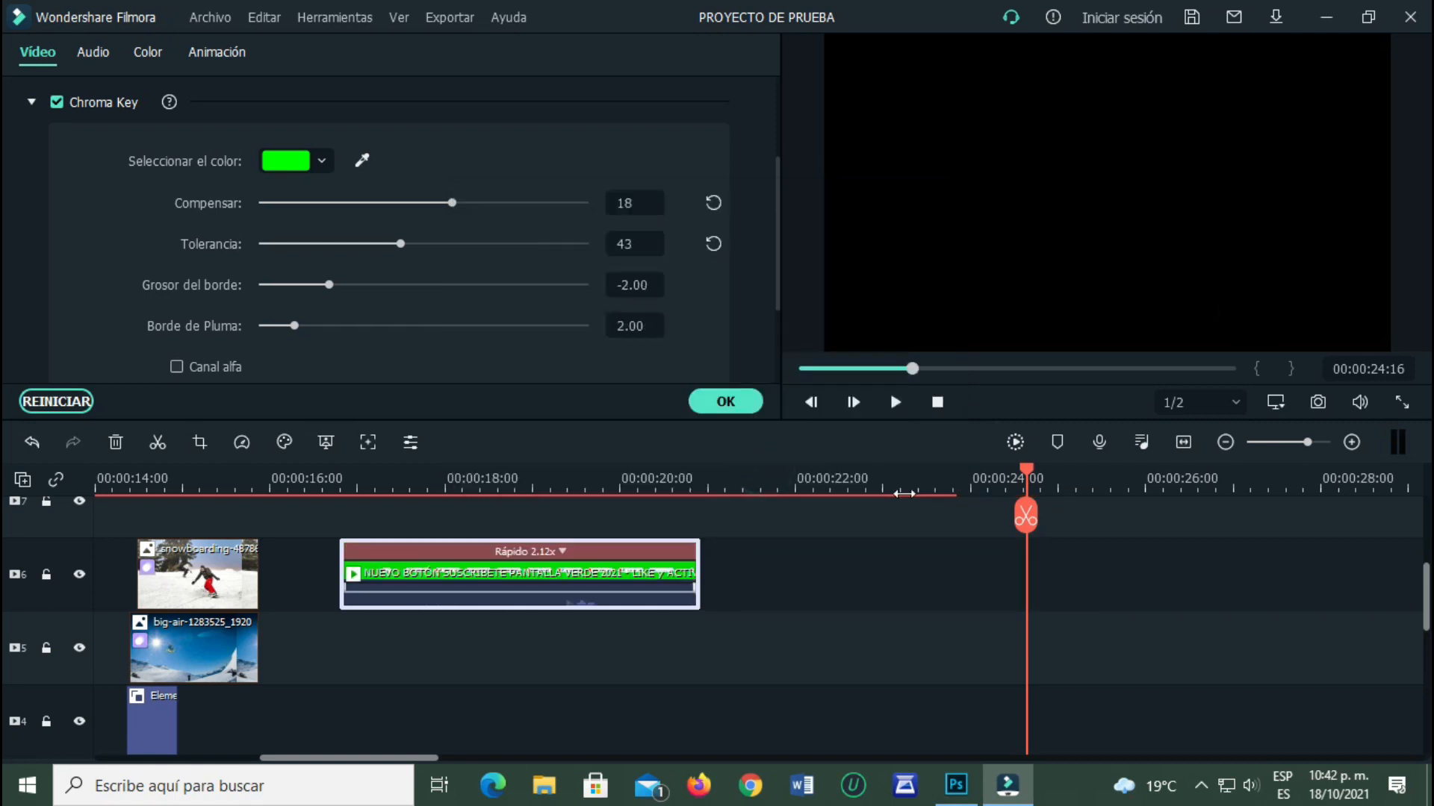
- Play the timeline from 00:00:16:14 past the end of the sped-up subscribe clip and accept its video settings
left_click(319, 476)
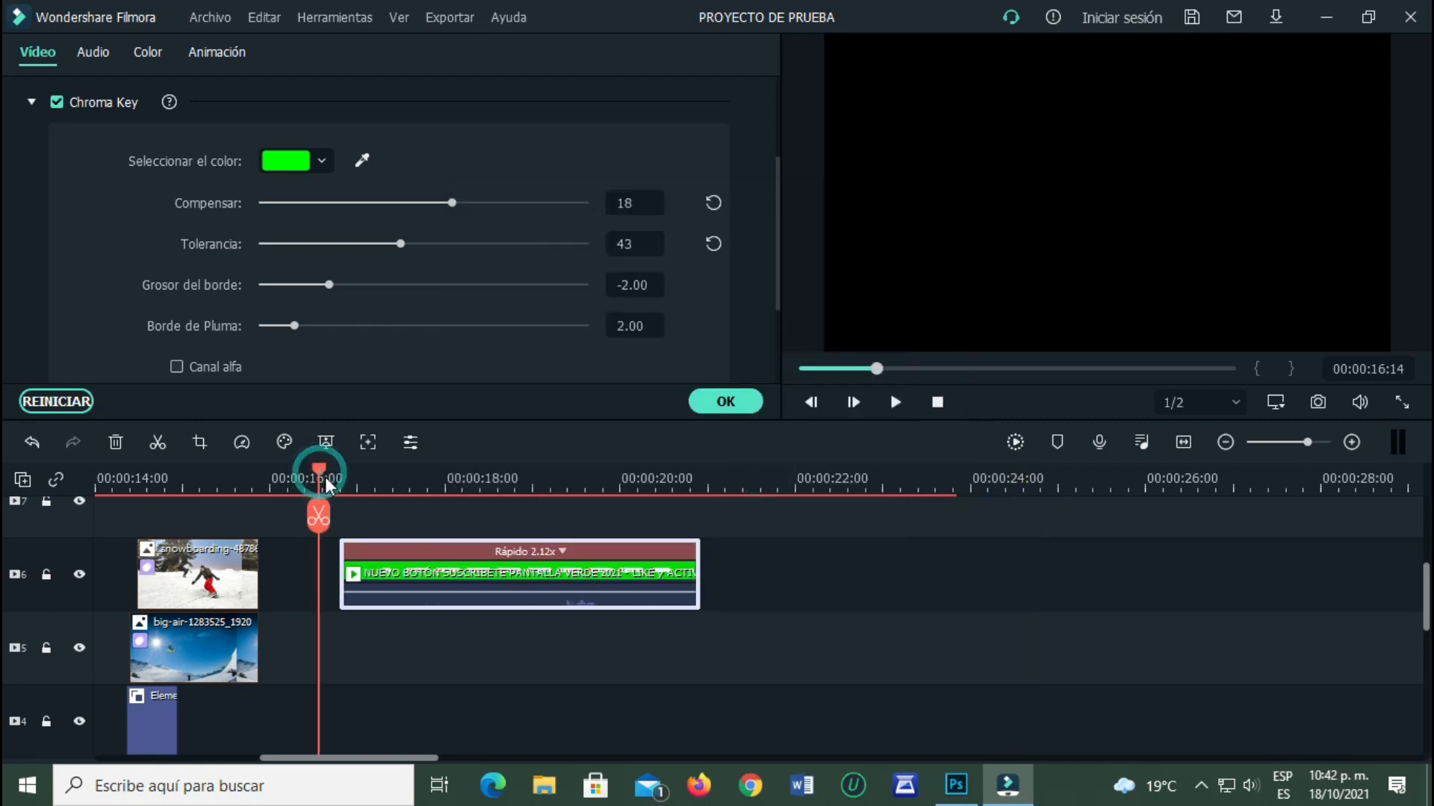
left_click(897, 403)
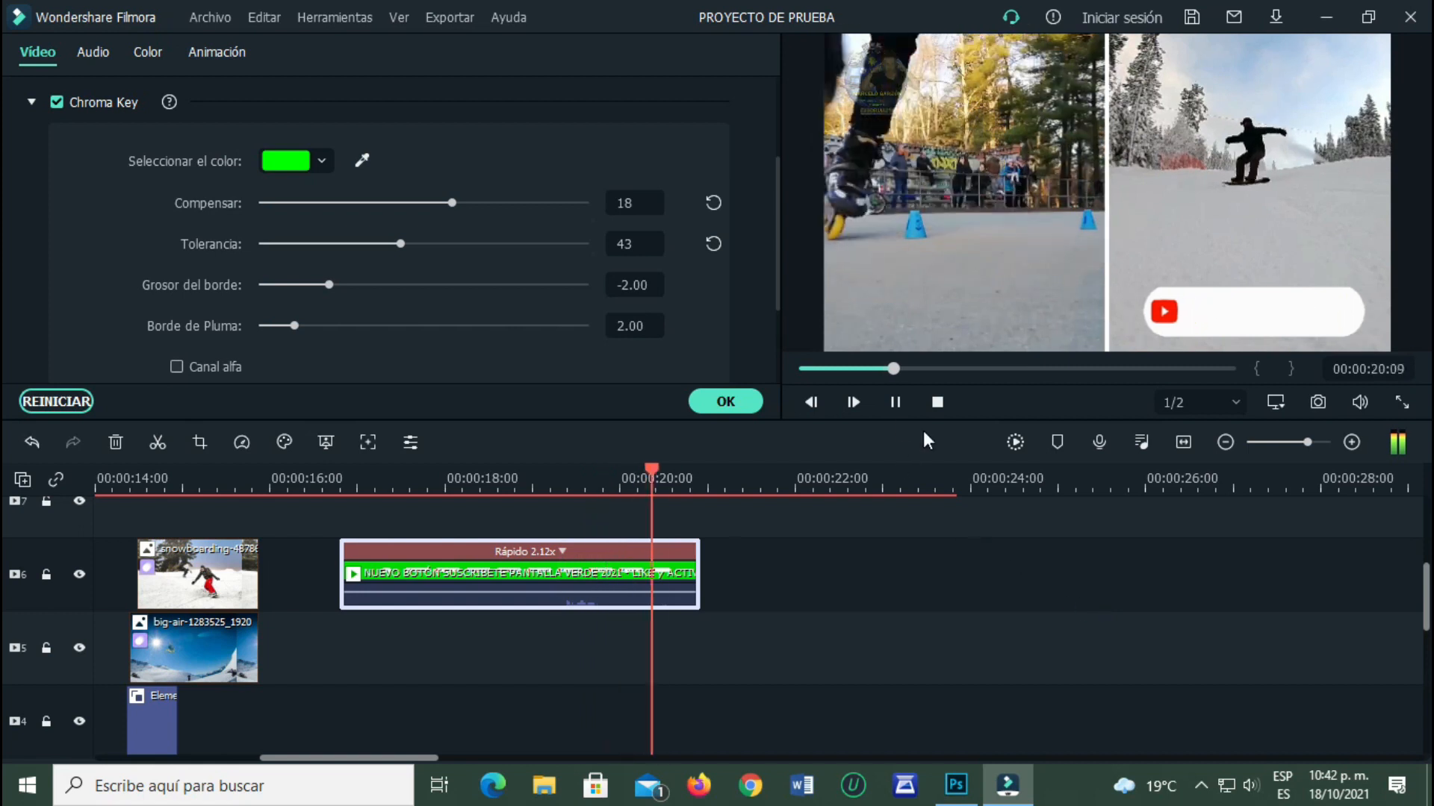
left_click(894, 403)
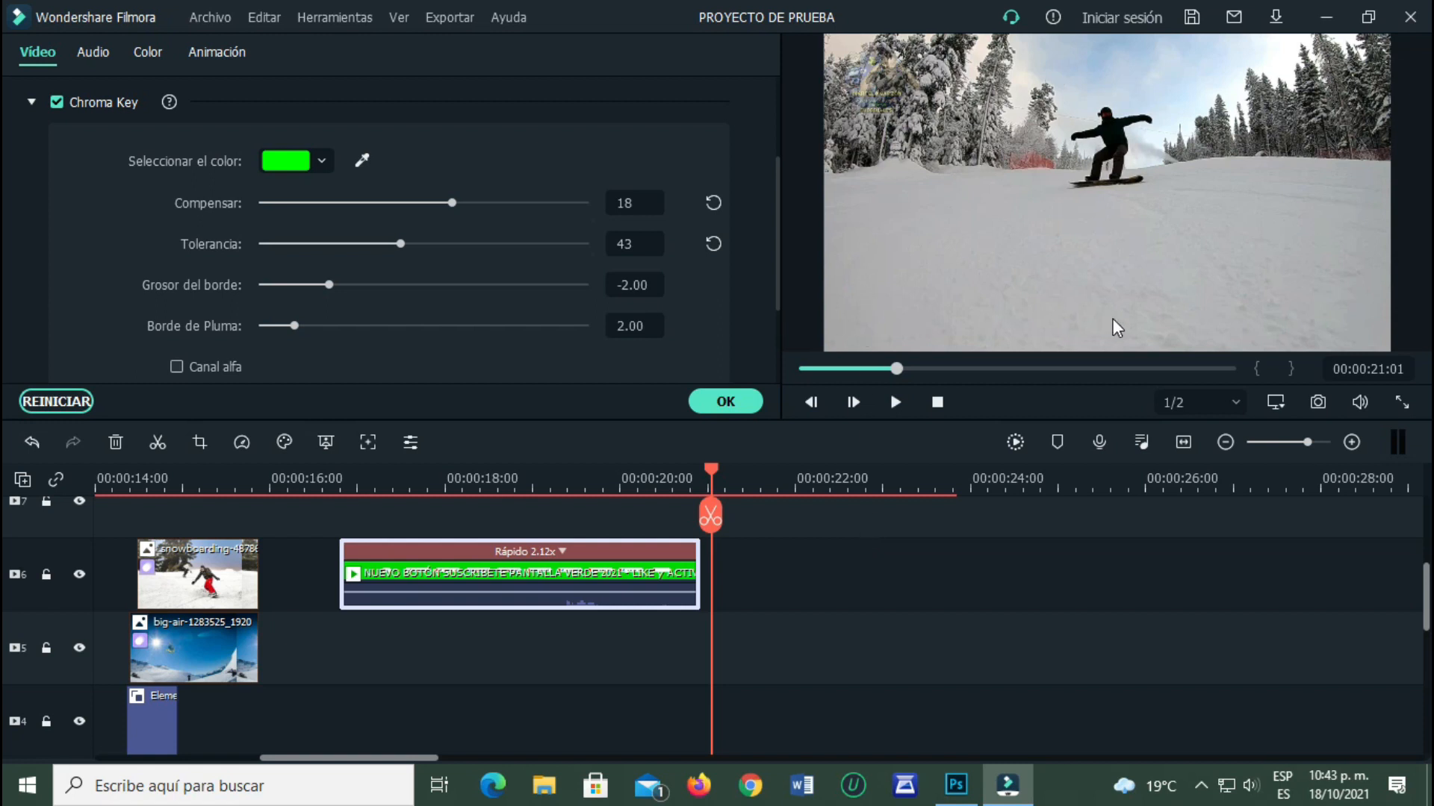
left_click(740, 399)
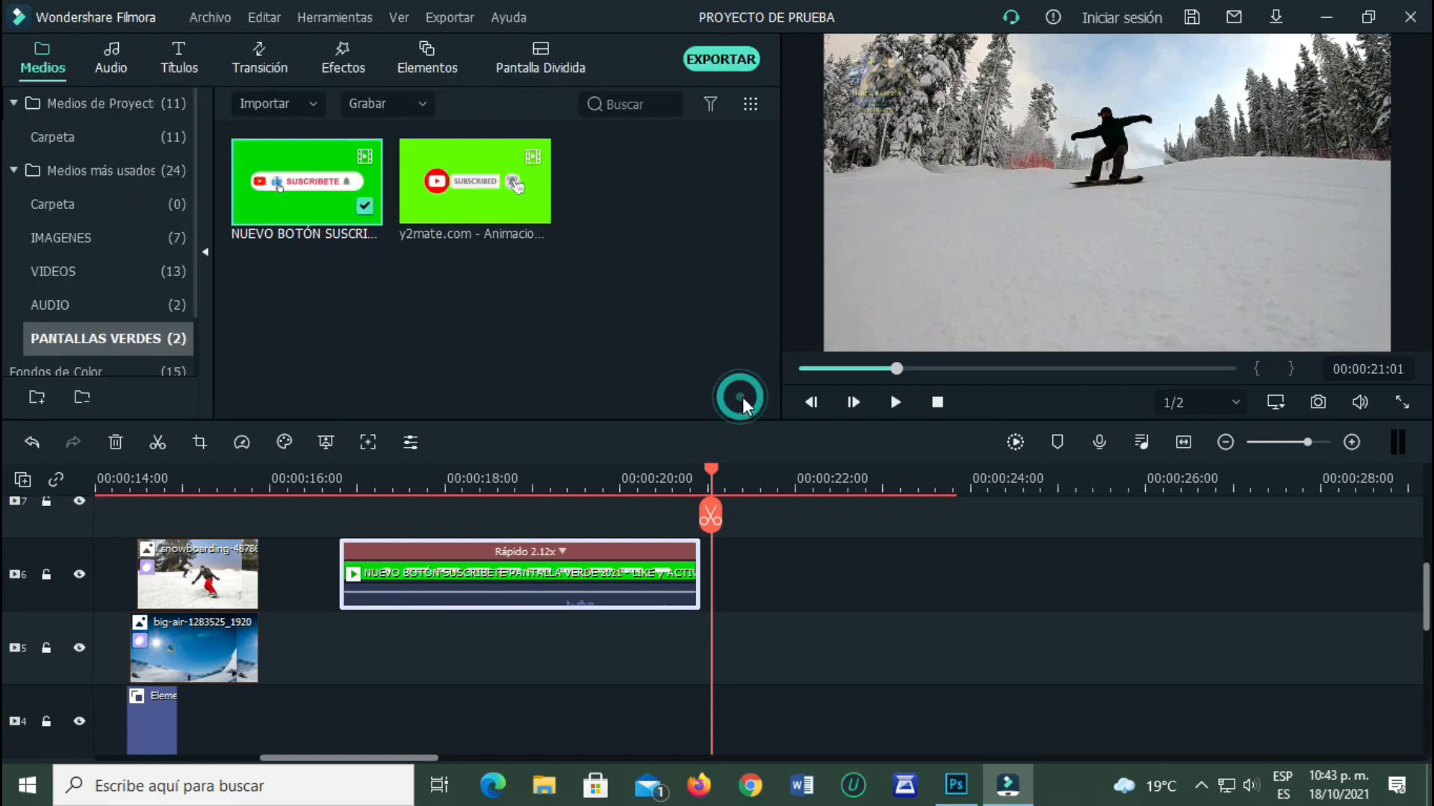
- Browse the included titles for a blue Gaming Set Sports lower third with right-aligned text and preview its animation
left_click(179, 58)
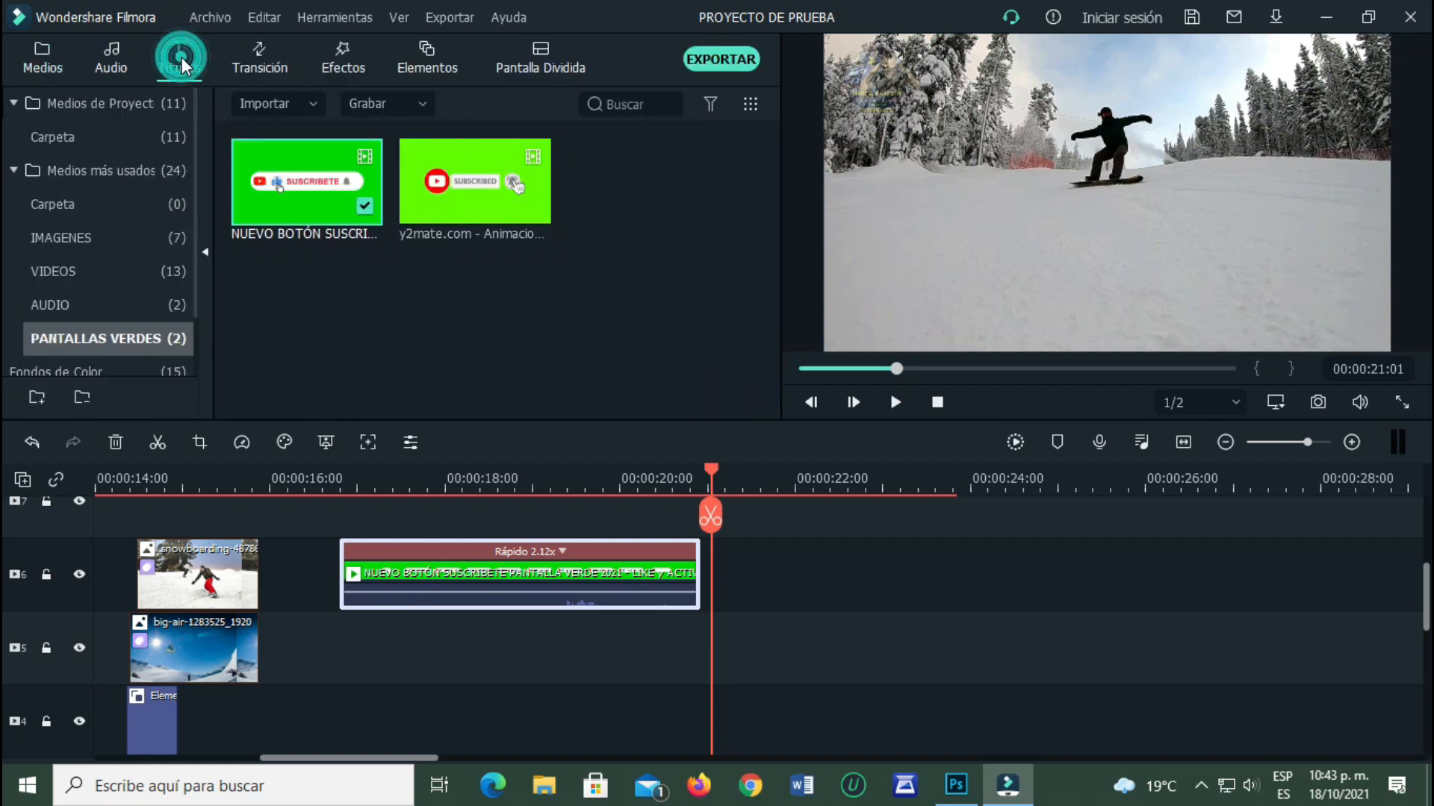
left_click(123, 149)
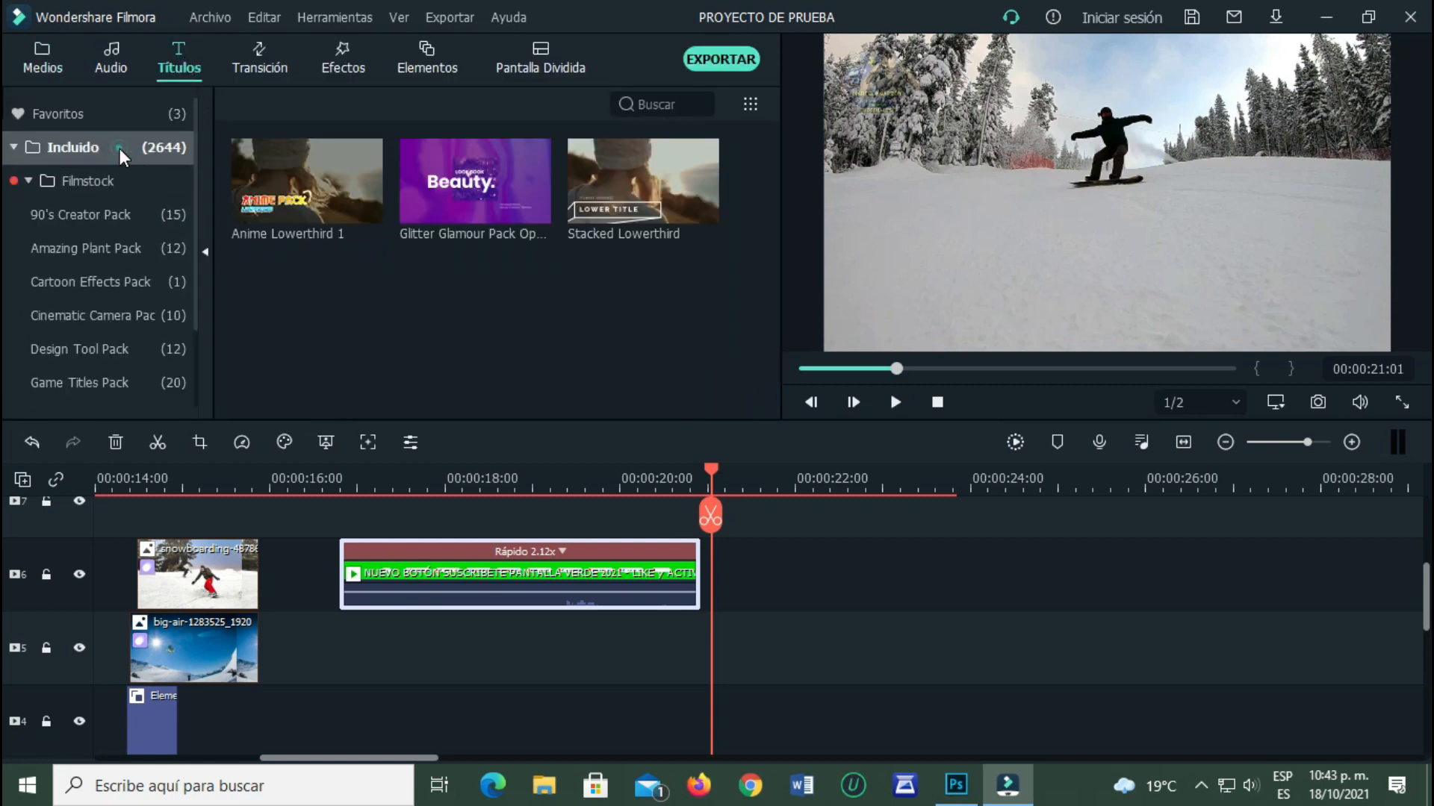
scroll(359, 254, "down", 15)
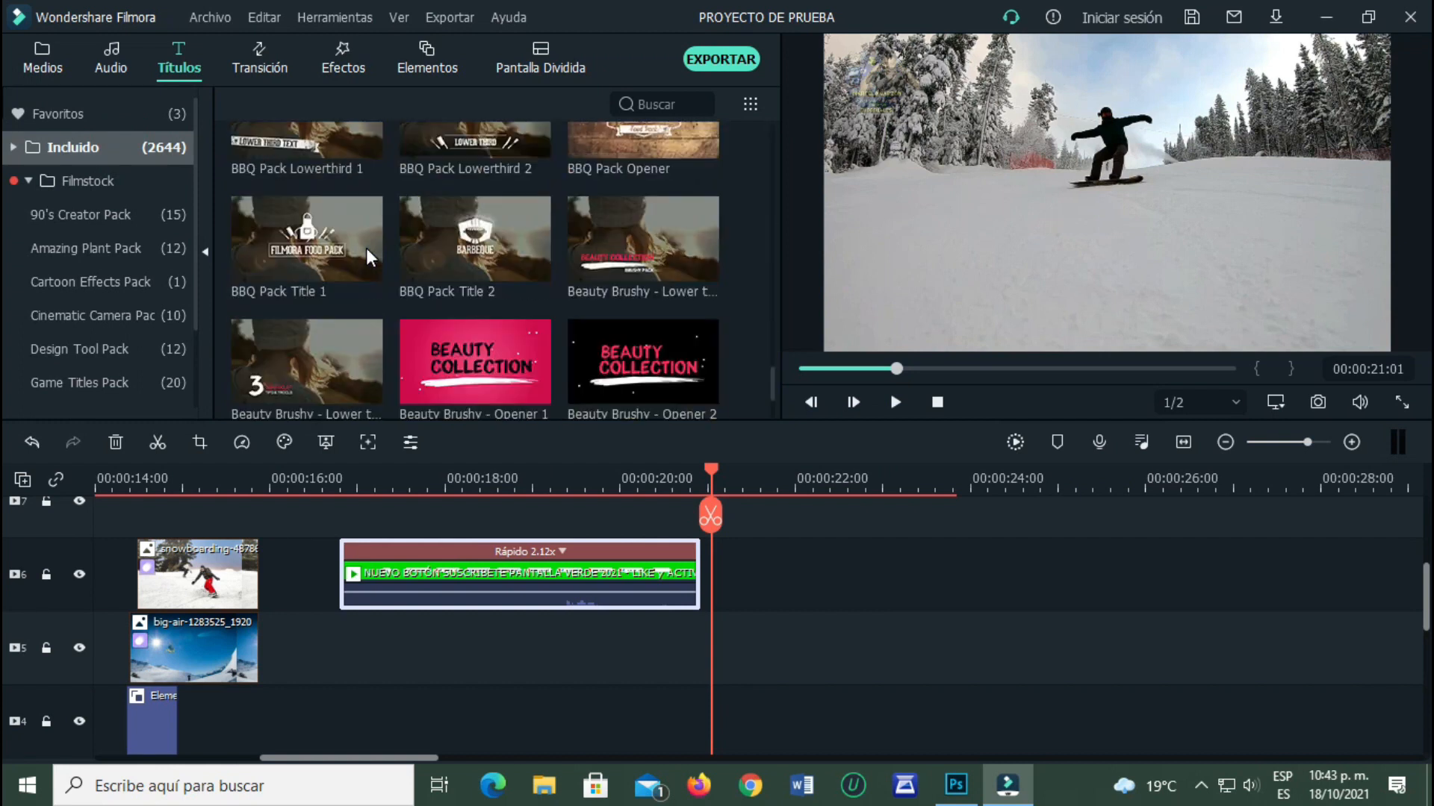
scroll(366, 248, "down", 15)
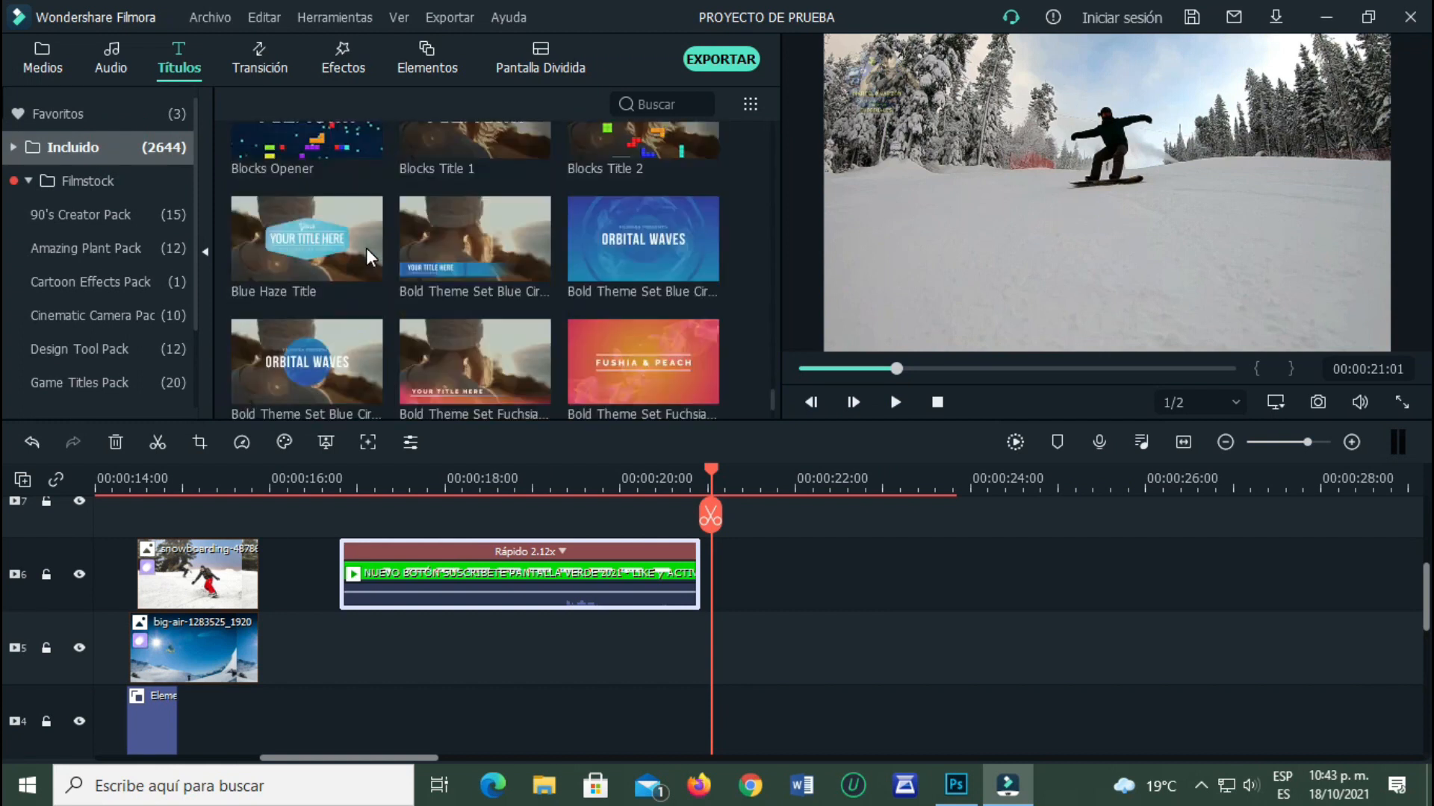
left_click(277, 359)
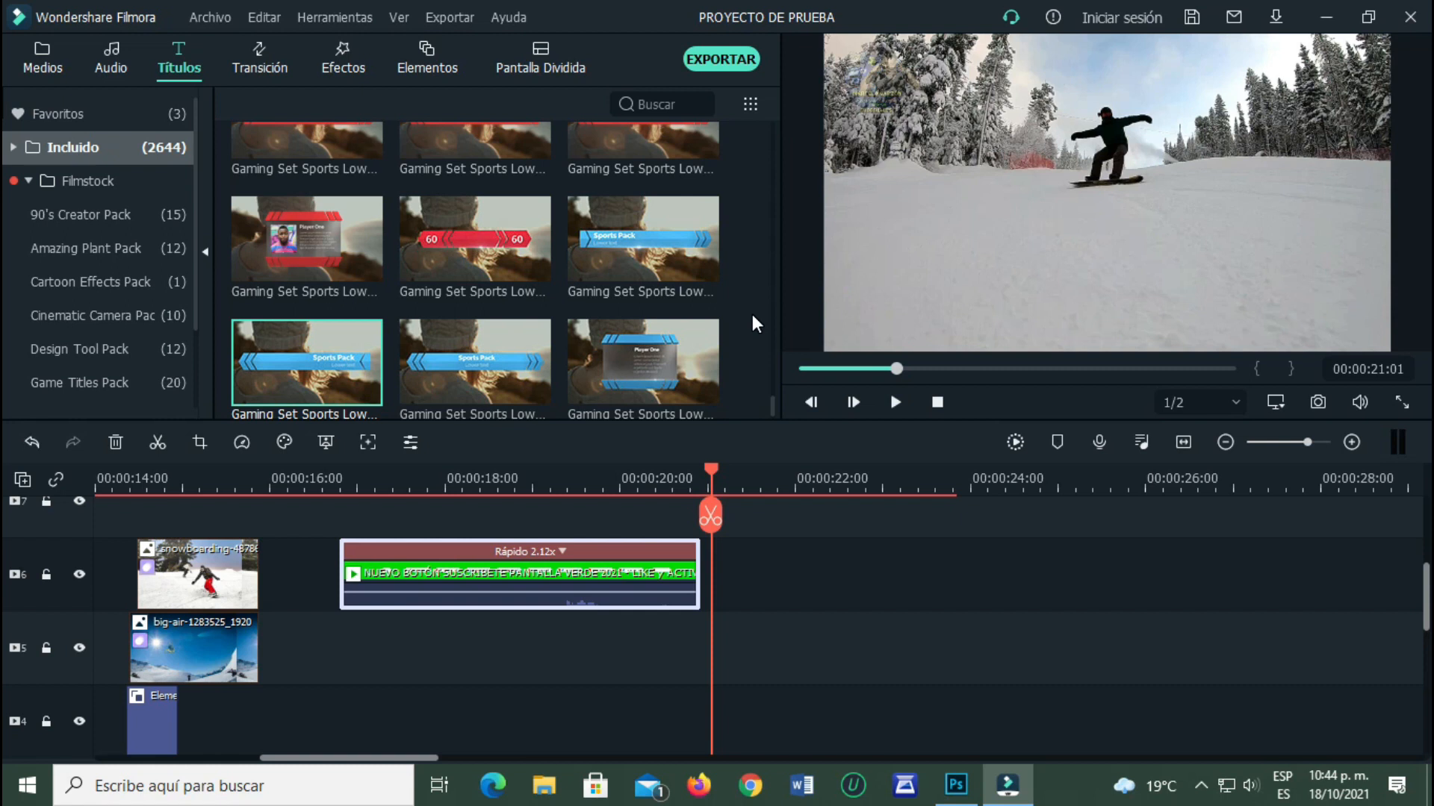
left_click(292, 360)
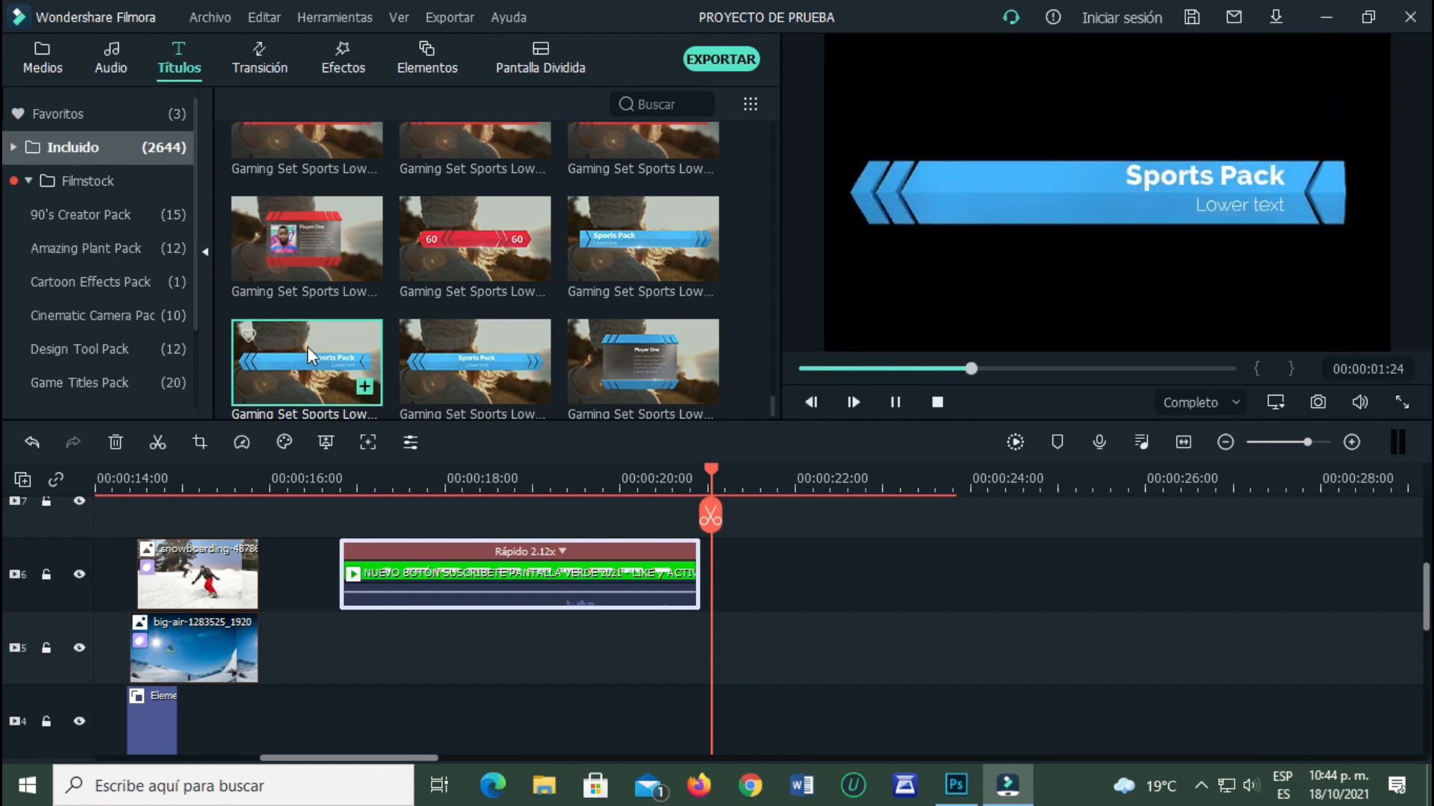
left_click(896, 403)
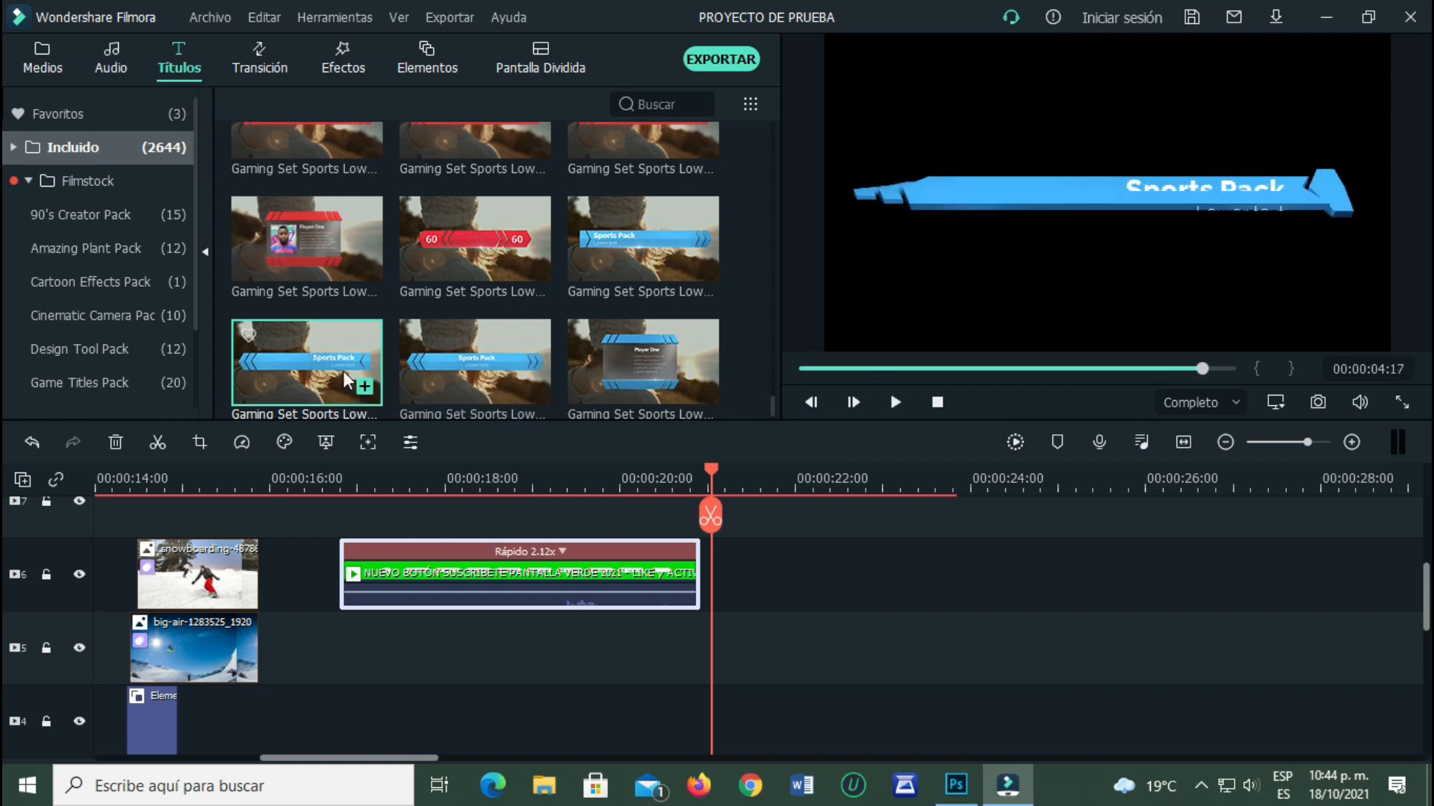
- Place the blue sports lower third on video track 4, ending just before the skiing footage ends
left_click_drag(324, 357, 648, 711)
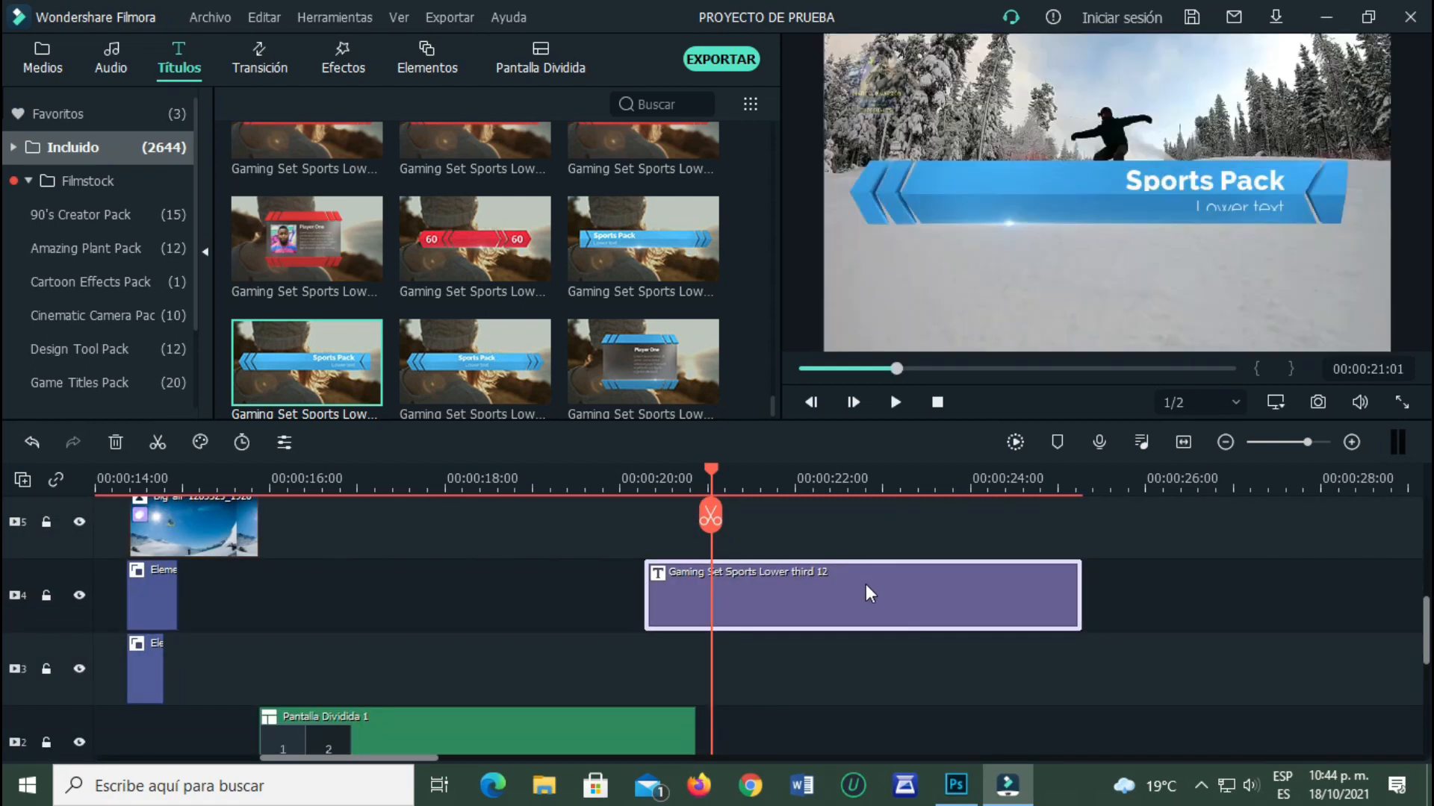
scroll(874, 587, "down", 5)
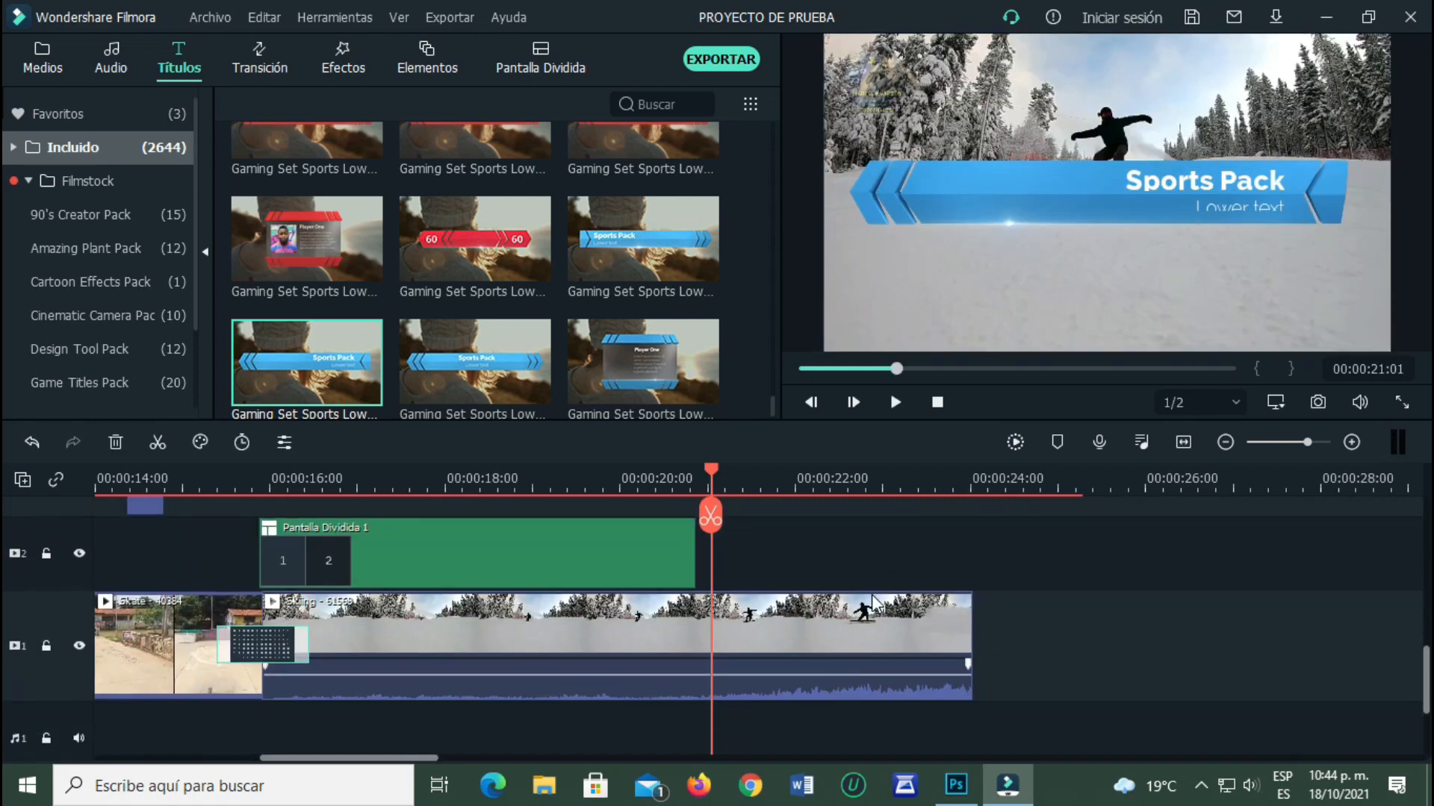
scroll(872, 594, "up", 4)
left_click_drag(959, 574, 778, 576)
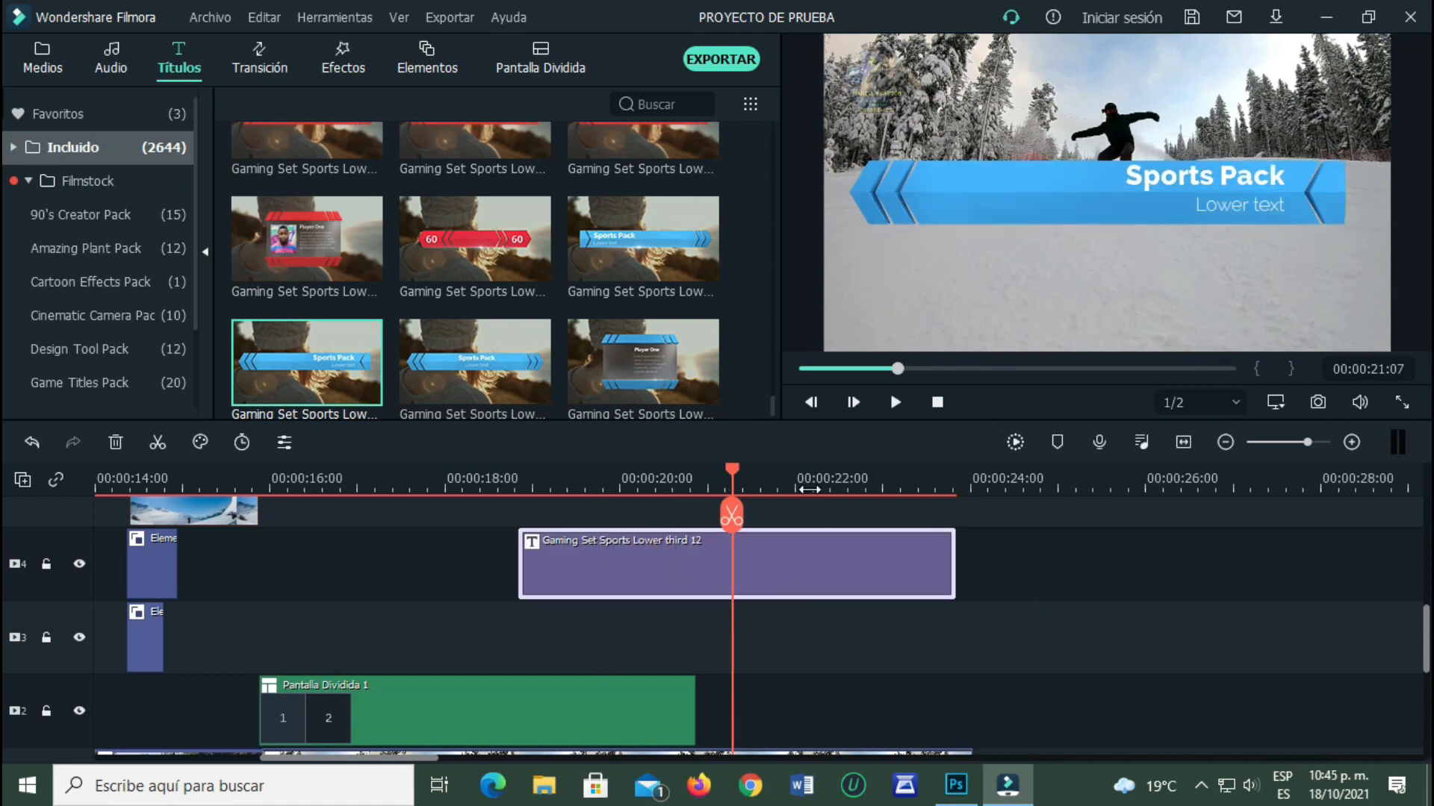
- Move the title's blue banner and both text lines down to the lower part of the video frame
left_click(1100, 188)
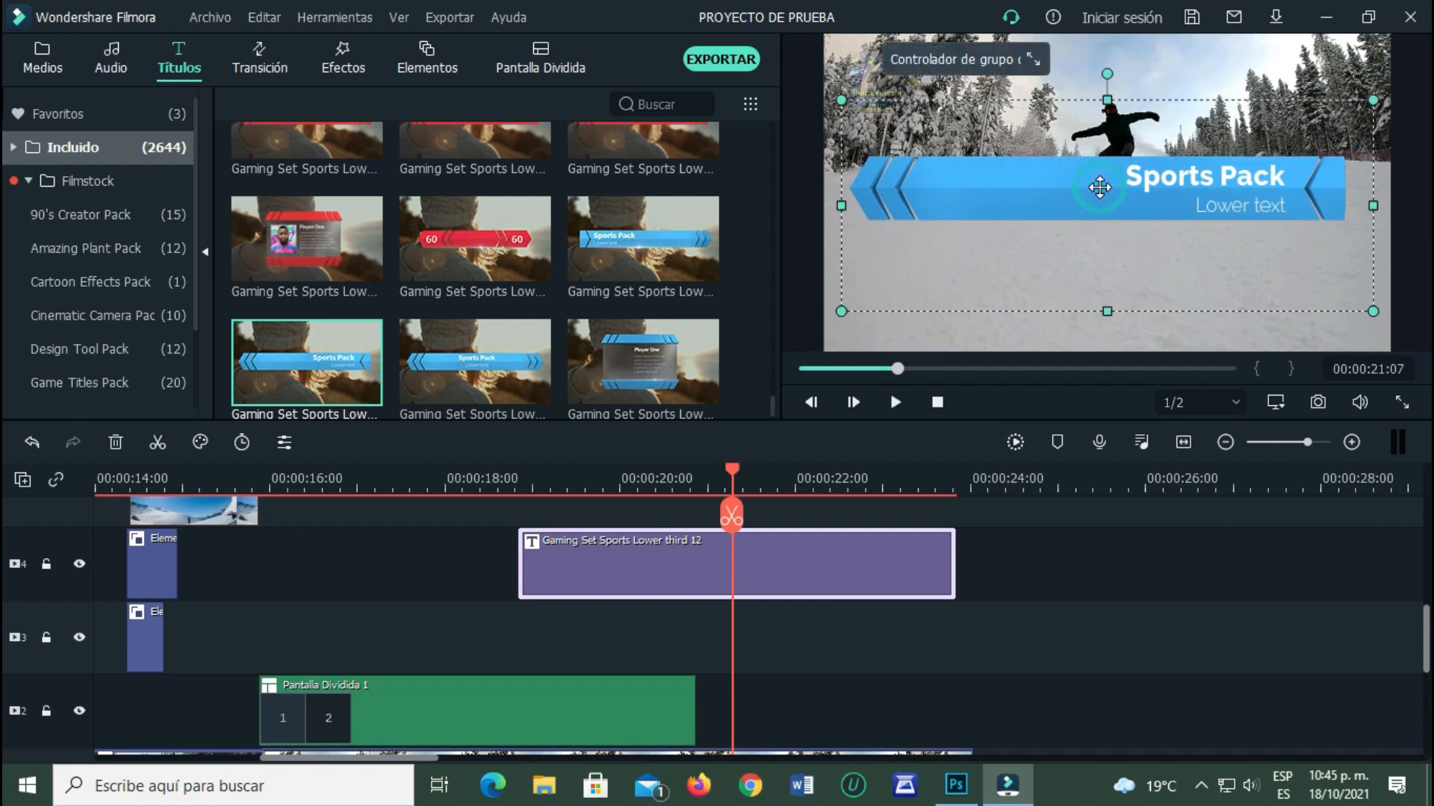
left_click_drag(1089, 190, 1087, 316)
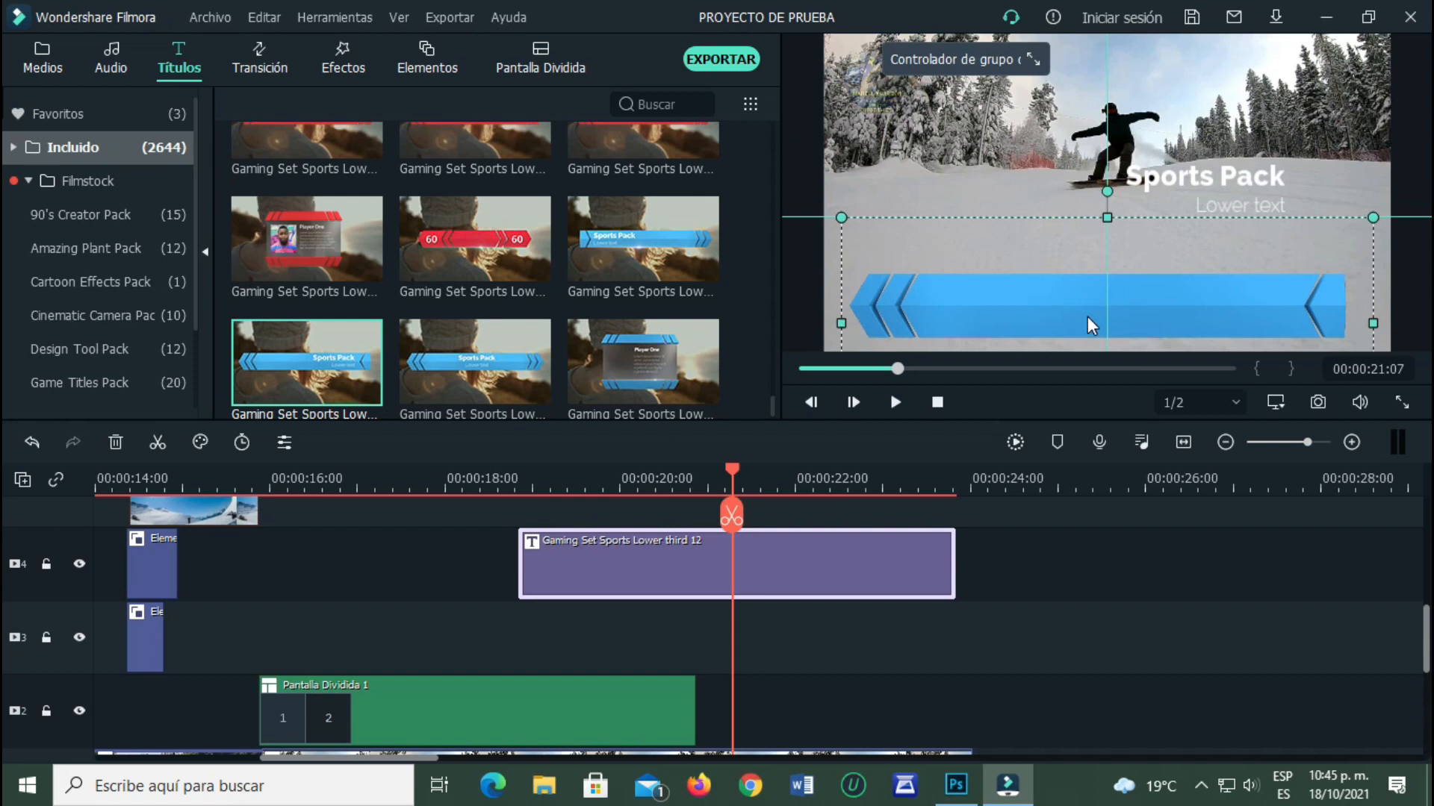
left_click_drag(1212, 173, 1189, 298)
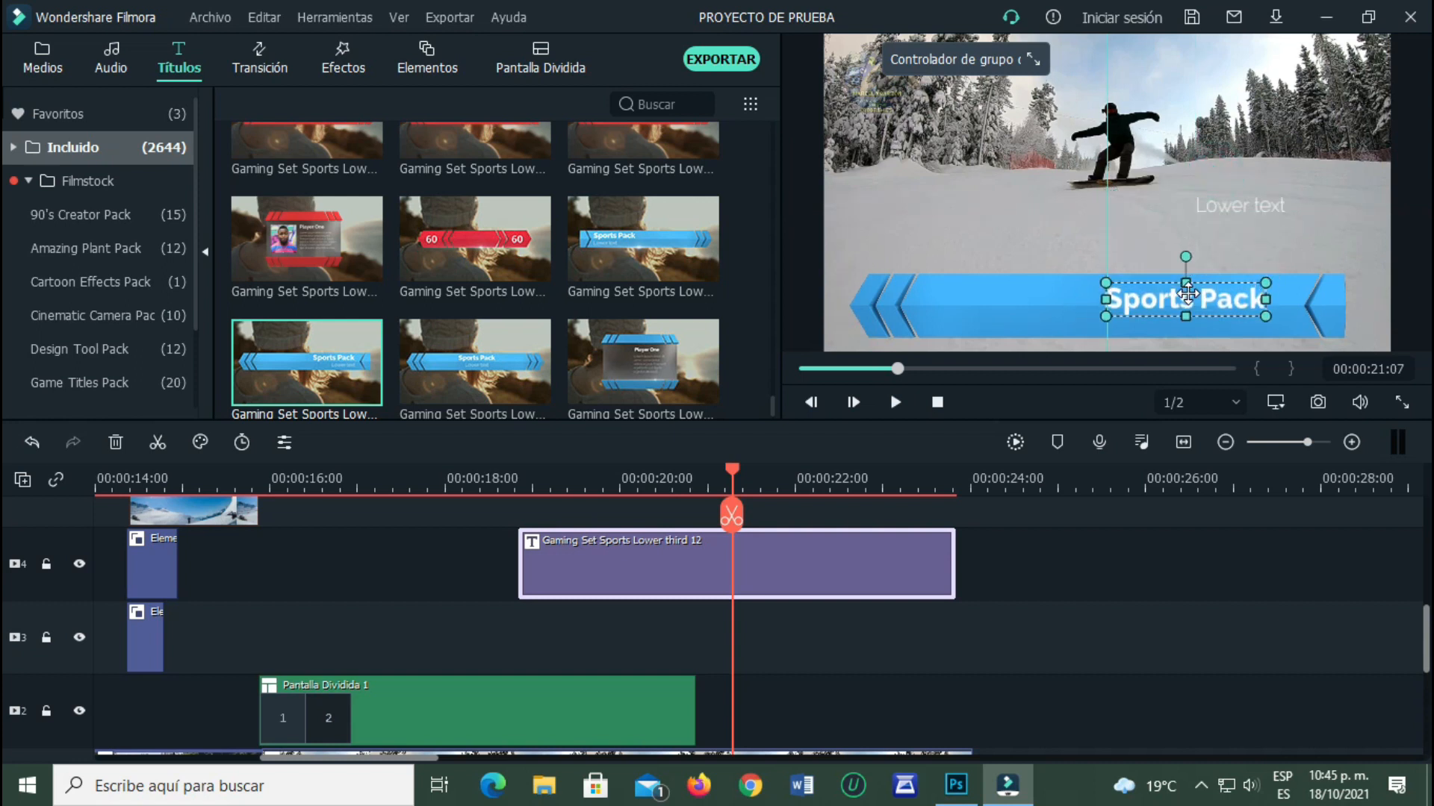
left_click_drag(1267, 203, 1259, 320)
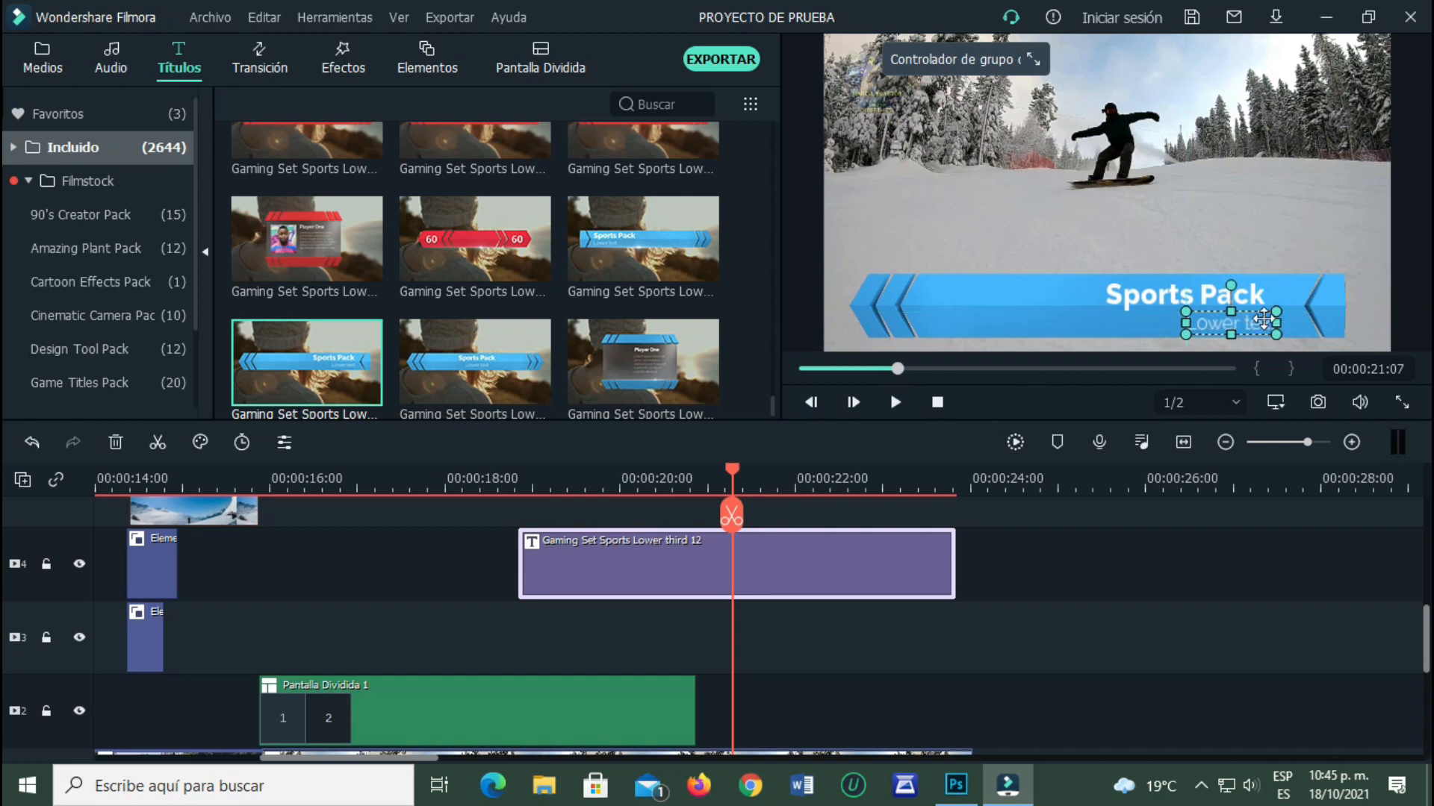
left_click_drag(1123, 290, 1109, 288)
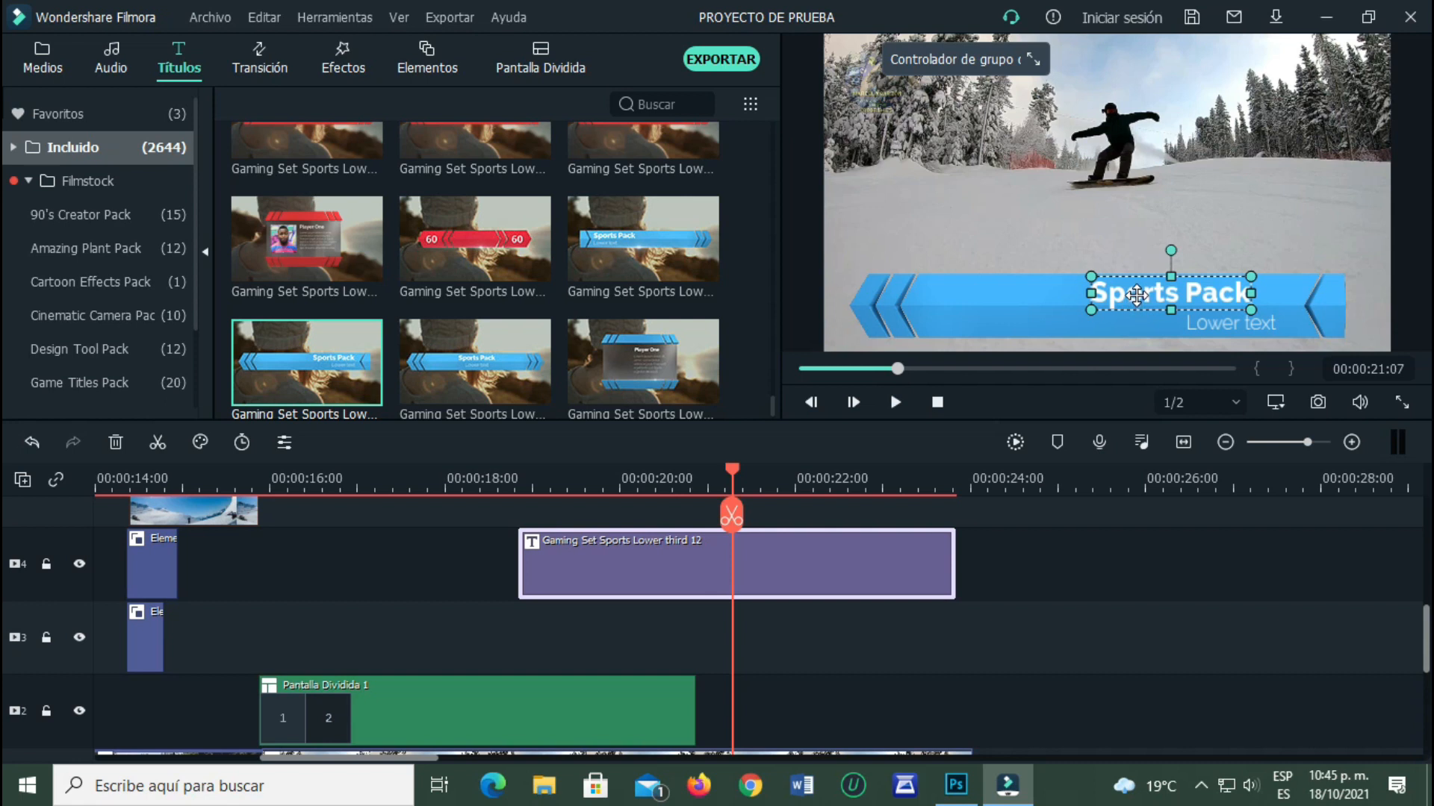
- Replace the title's heading with the presenter's full name and its lower text with TUTORIALES, and accept the edits
double_click(1138, 298)
left_click_drag(498, 214, 353, 197)
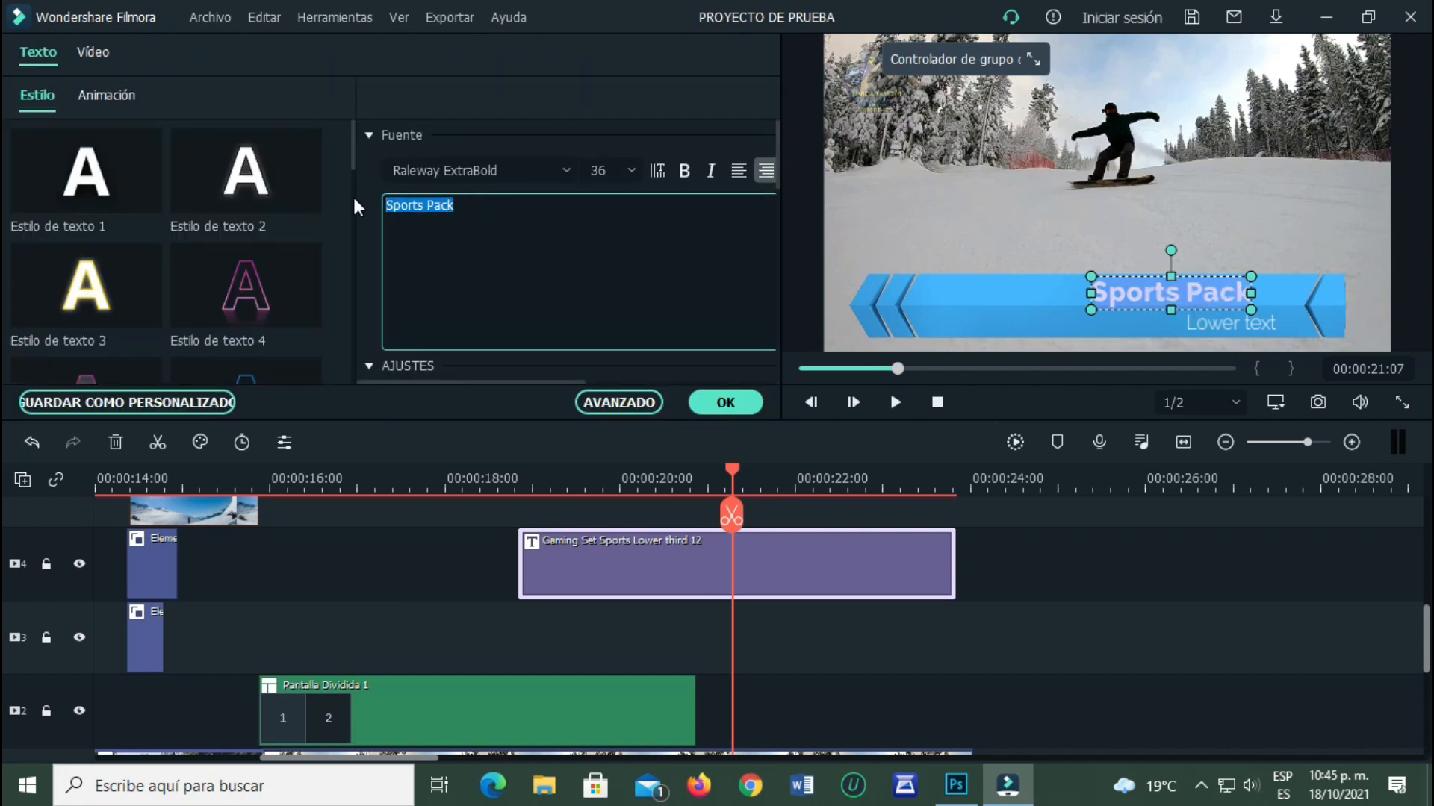
type("MARCELO GARZON")
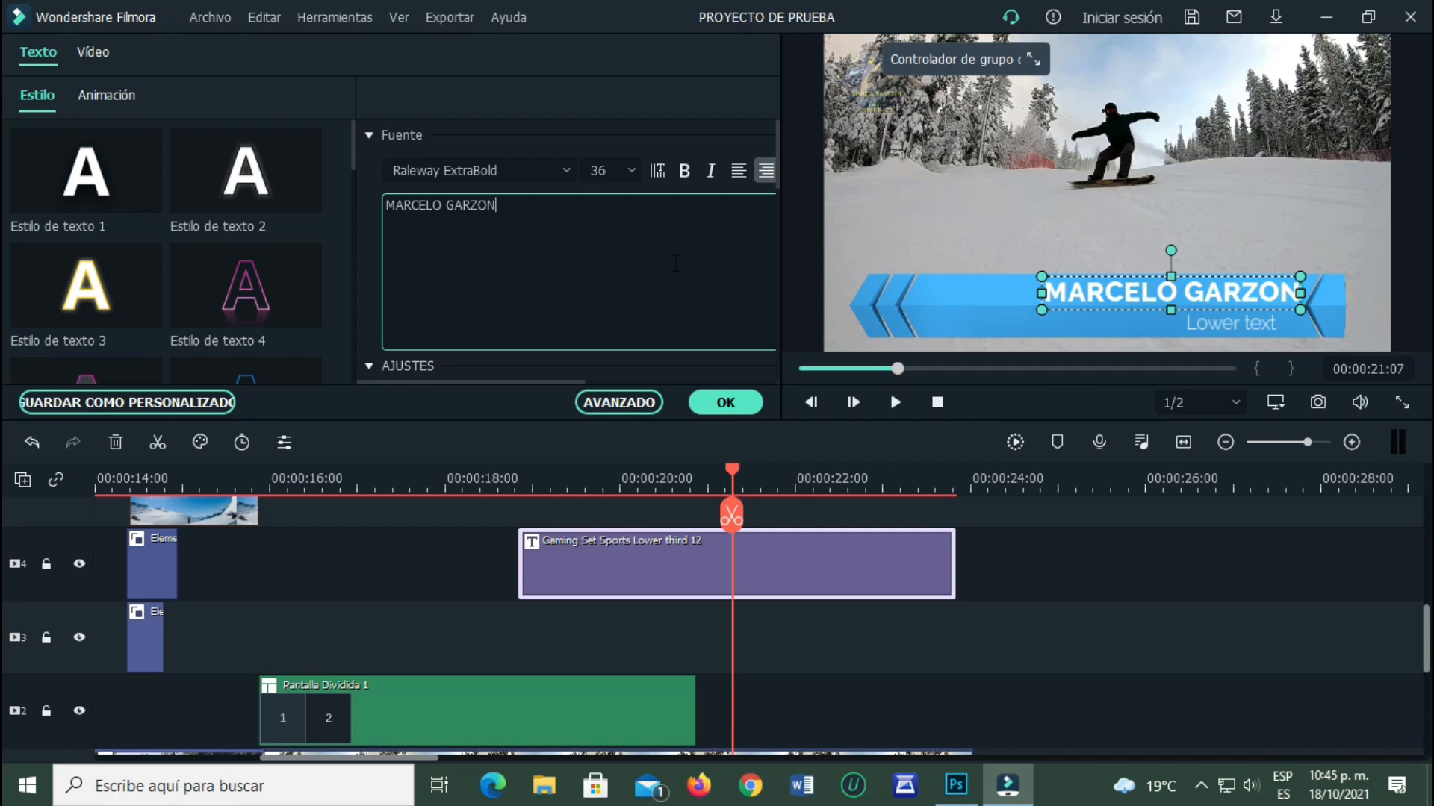
left_click(1202, 322)
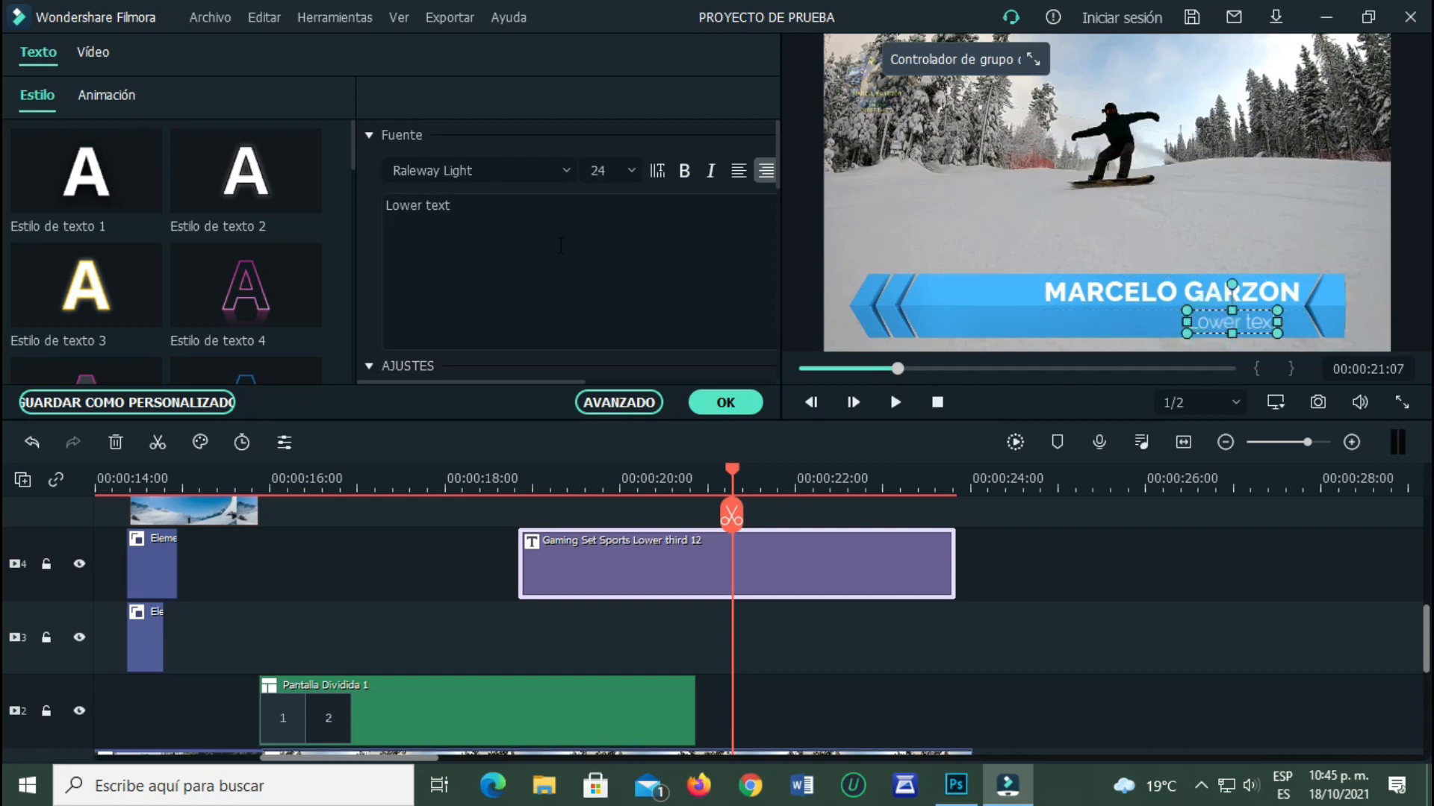
left_click_drag(465, 209, 333, 185)
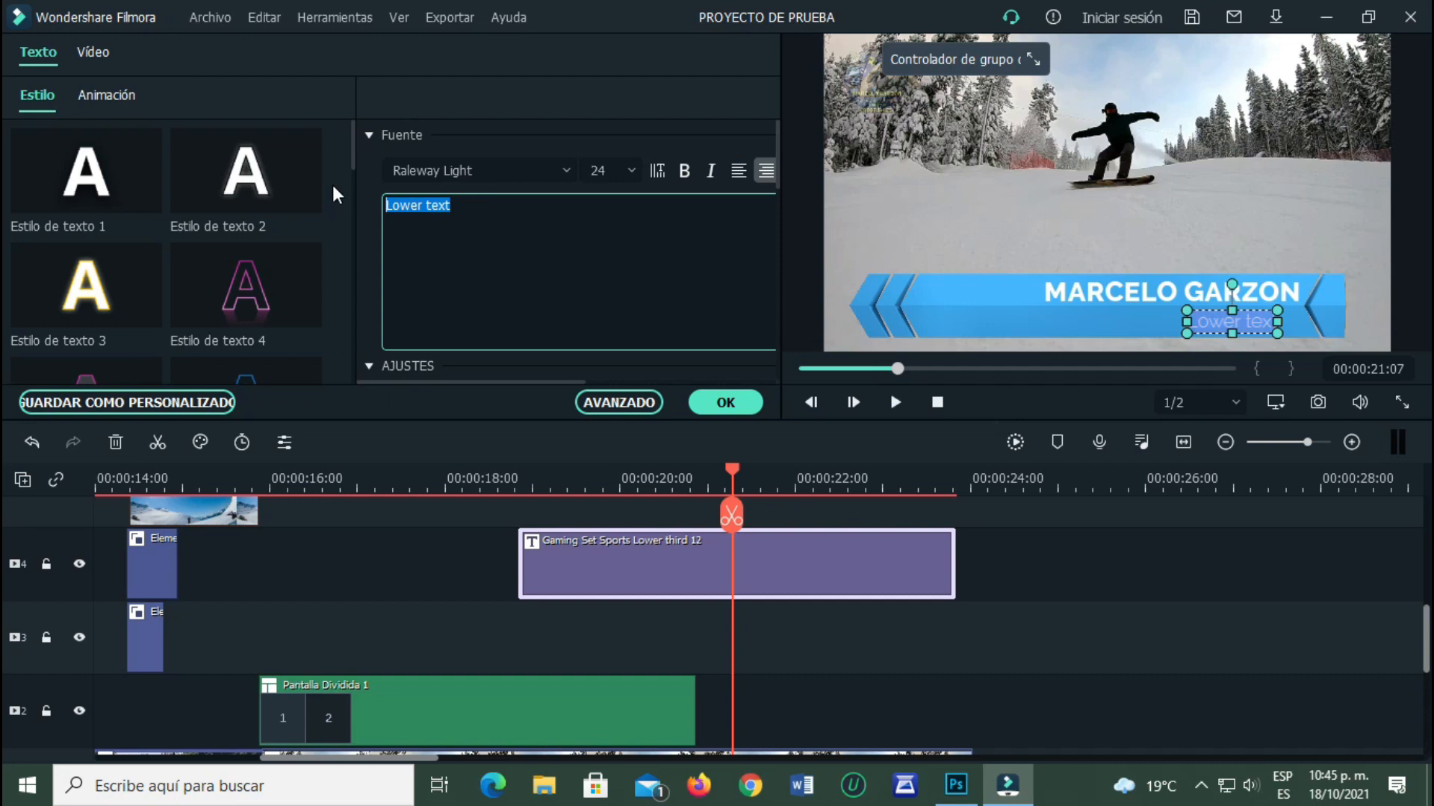
type("TUTORIALES")
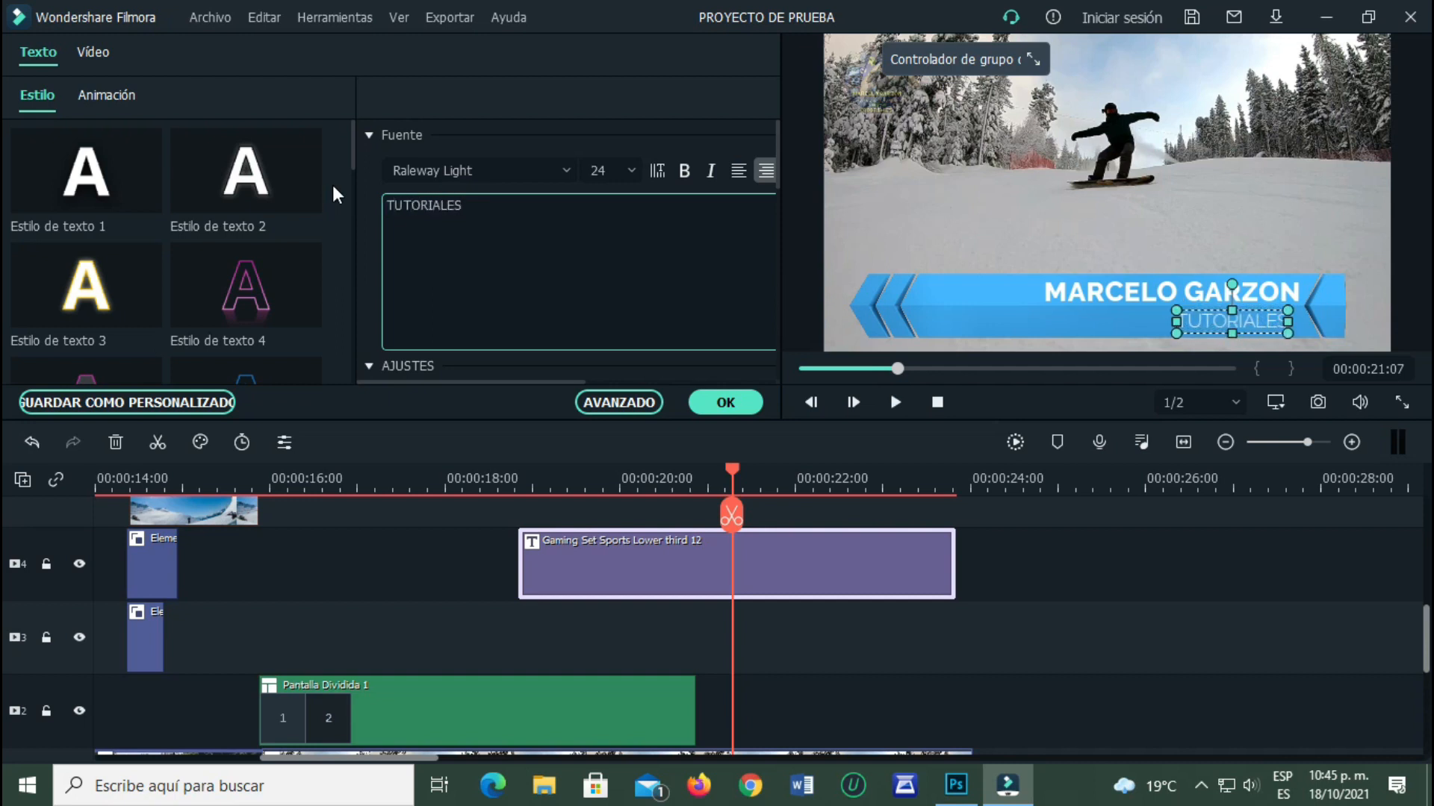
left_click(732, 406)
- Play the timeline from 00:00:18:14 to 00:00:22:21 to check the edited lower-third title
left_click(493, 471)
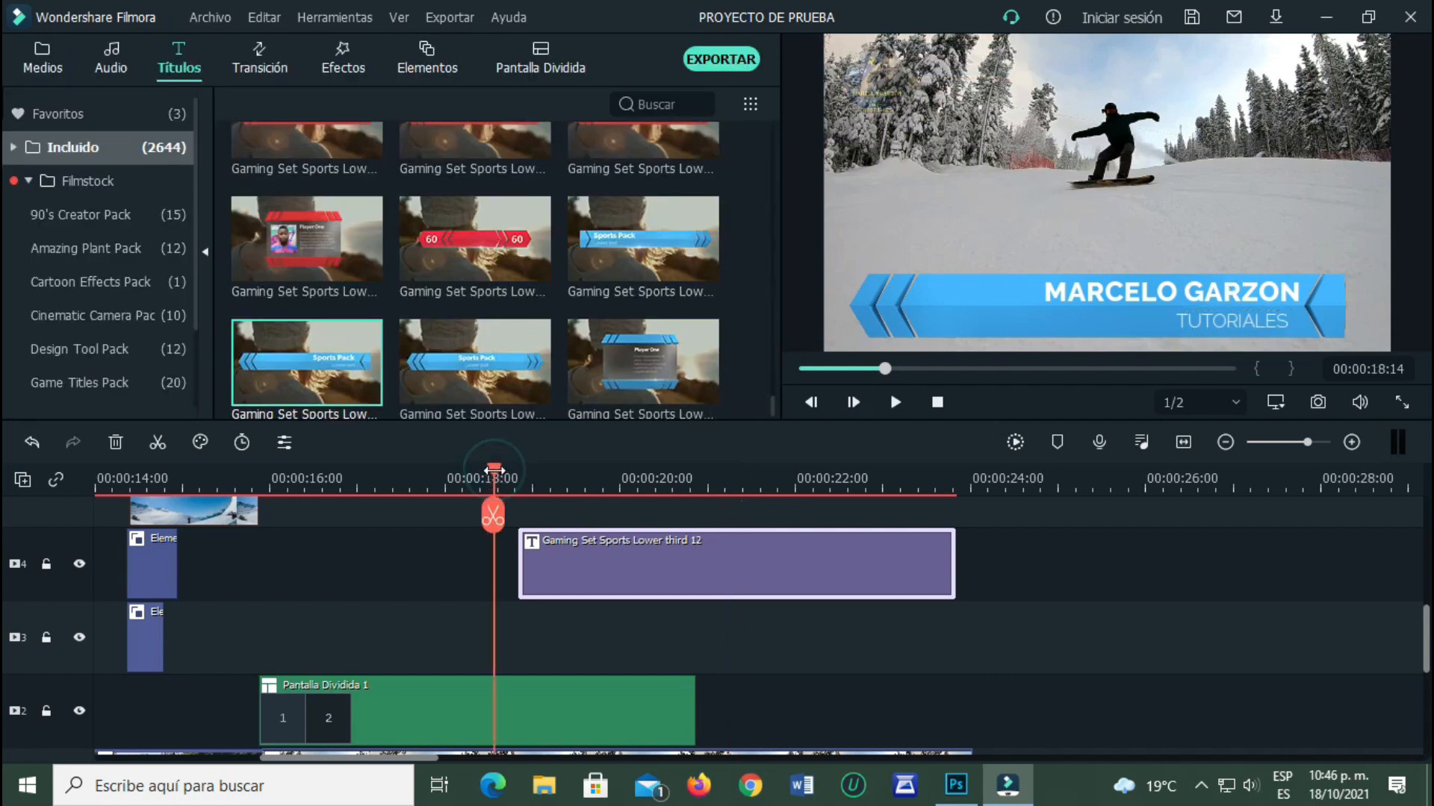
left_click(895, 409)
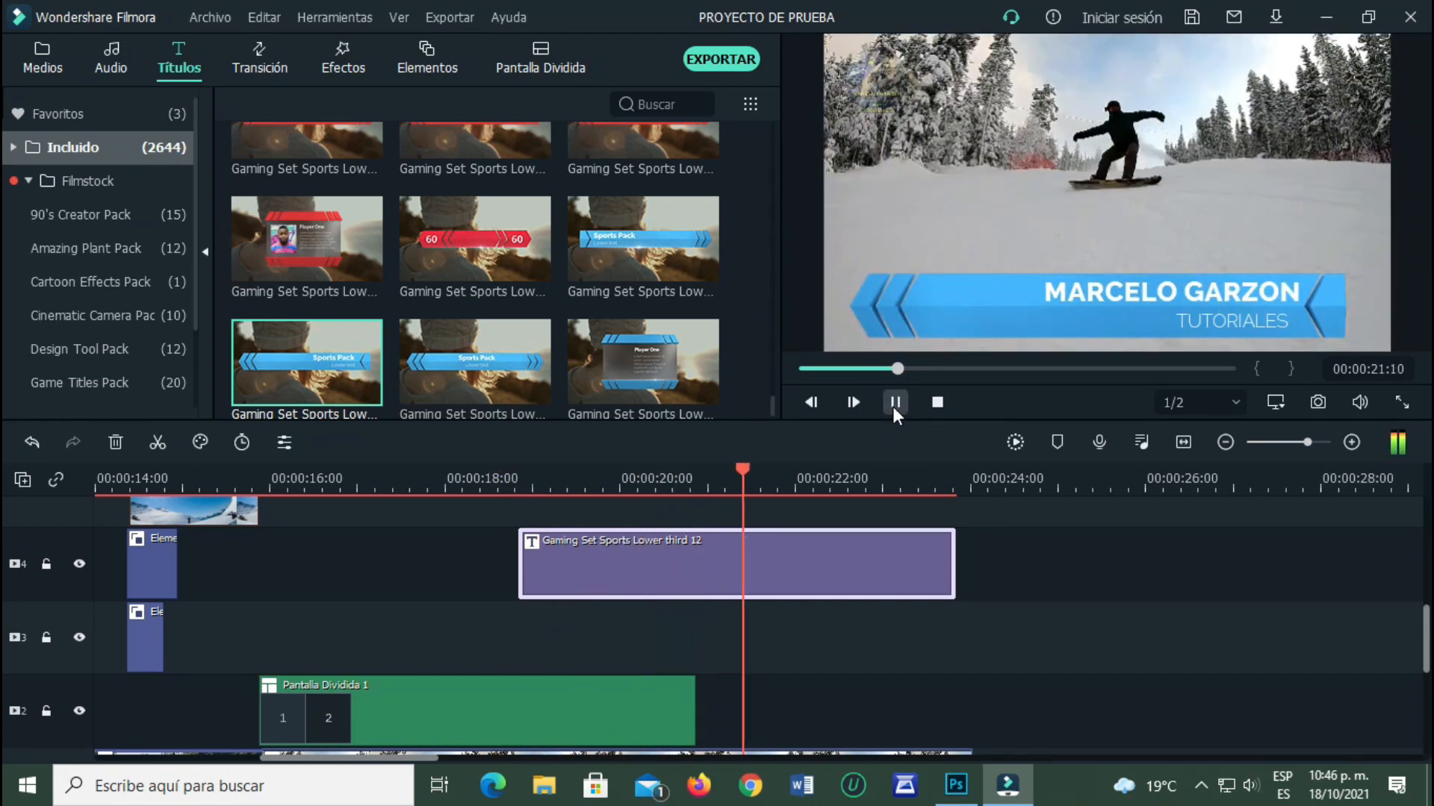
left_click(894, 403)
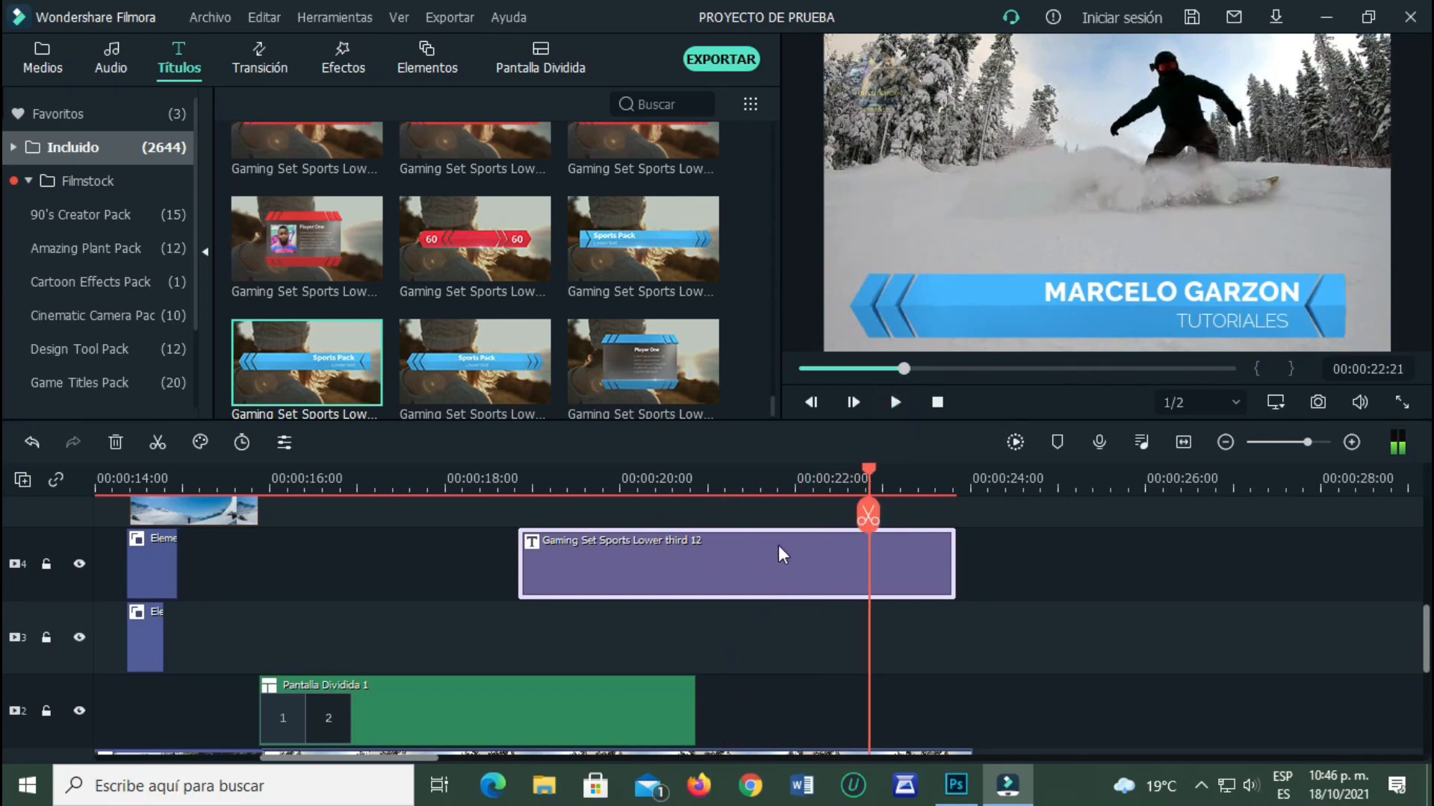
- Move the subscribe button clip earlier on track 6 so it starts right after the snowboarding picture
scroll(782, 542, "down", 2)
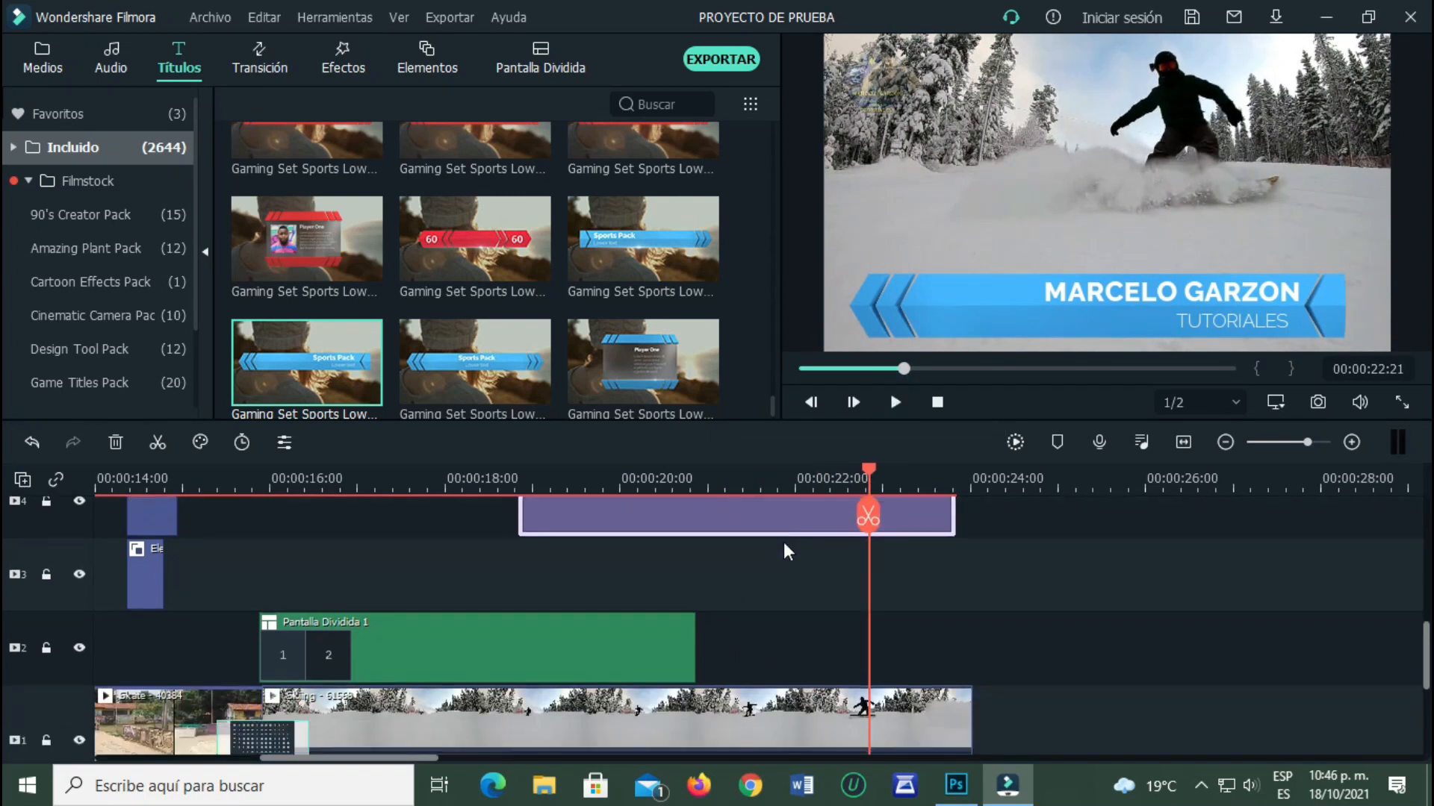
left_click(587, 640)
scroll(693, 590, "up", 2)
left_click(634, 518)
left_click(737, 660)
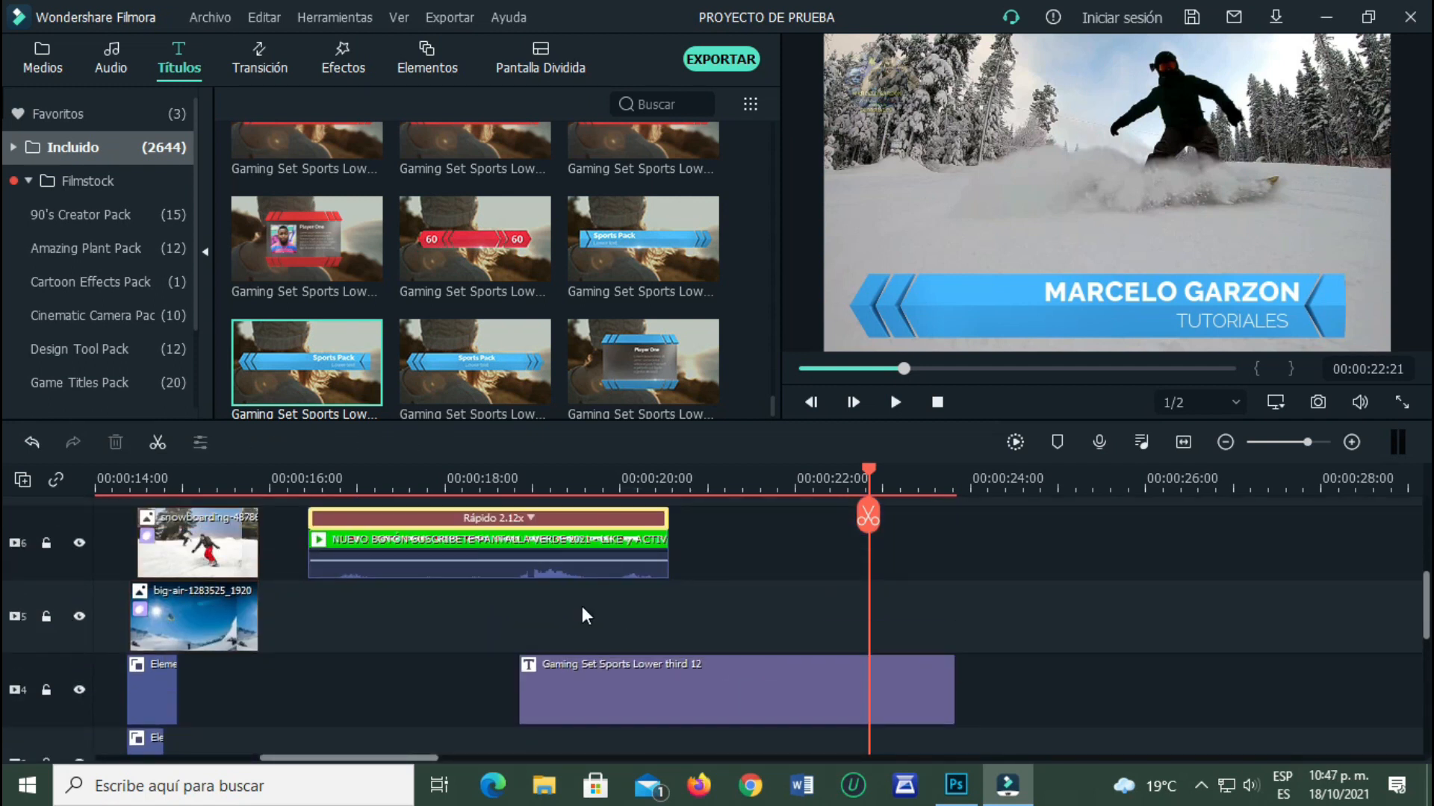
left_click_drag(536, 554, 476, 542)
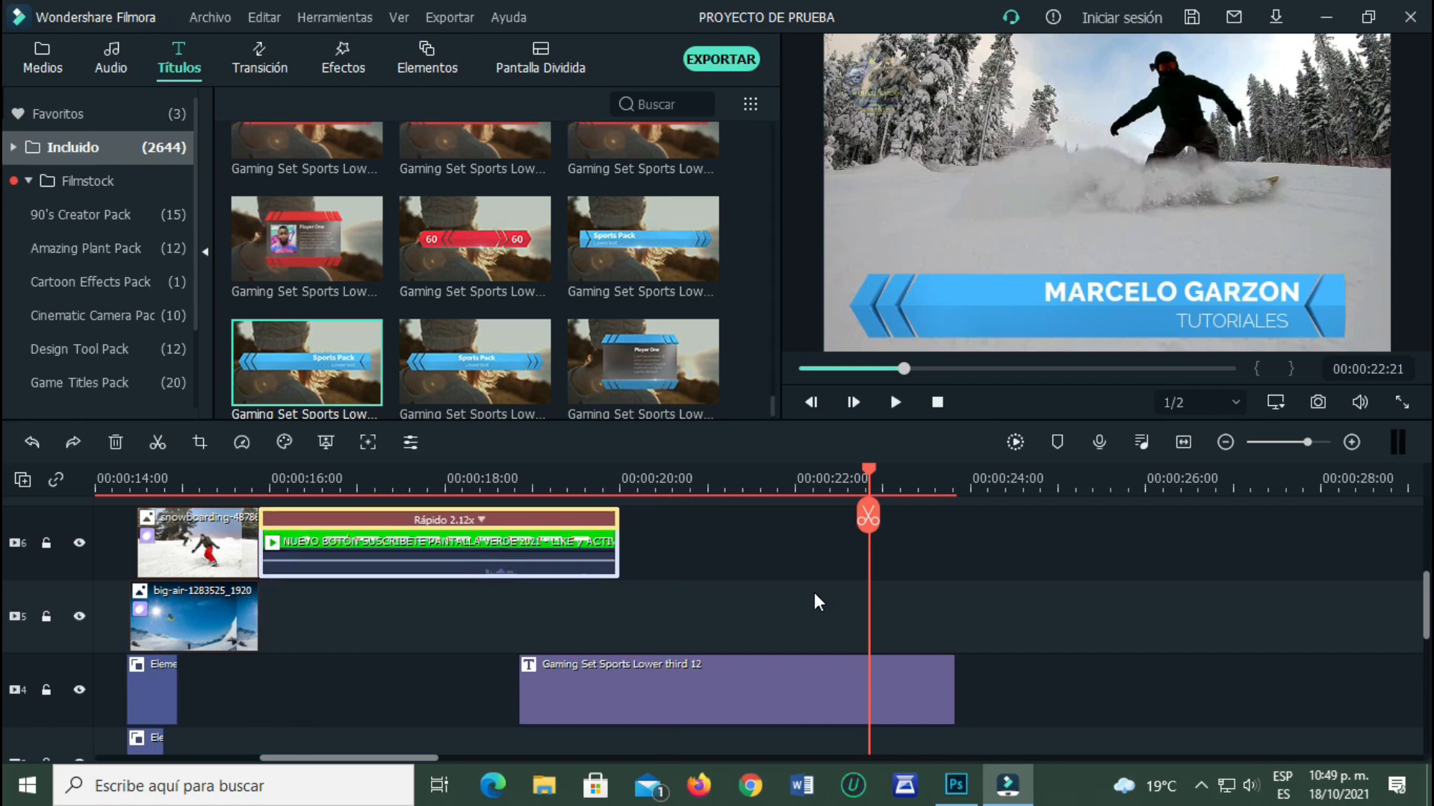
- Shorten the lower-third title from its start and line it up with the end of the subscribe button clip
left_click(607, 692)
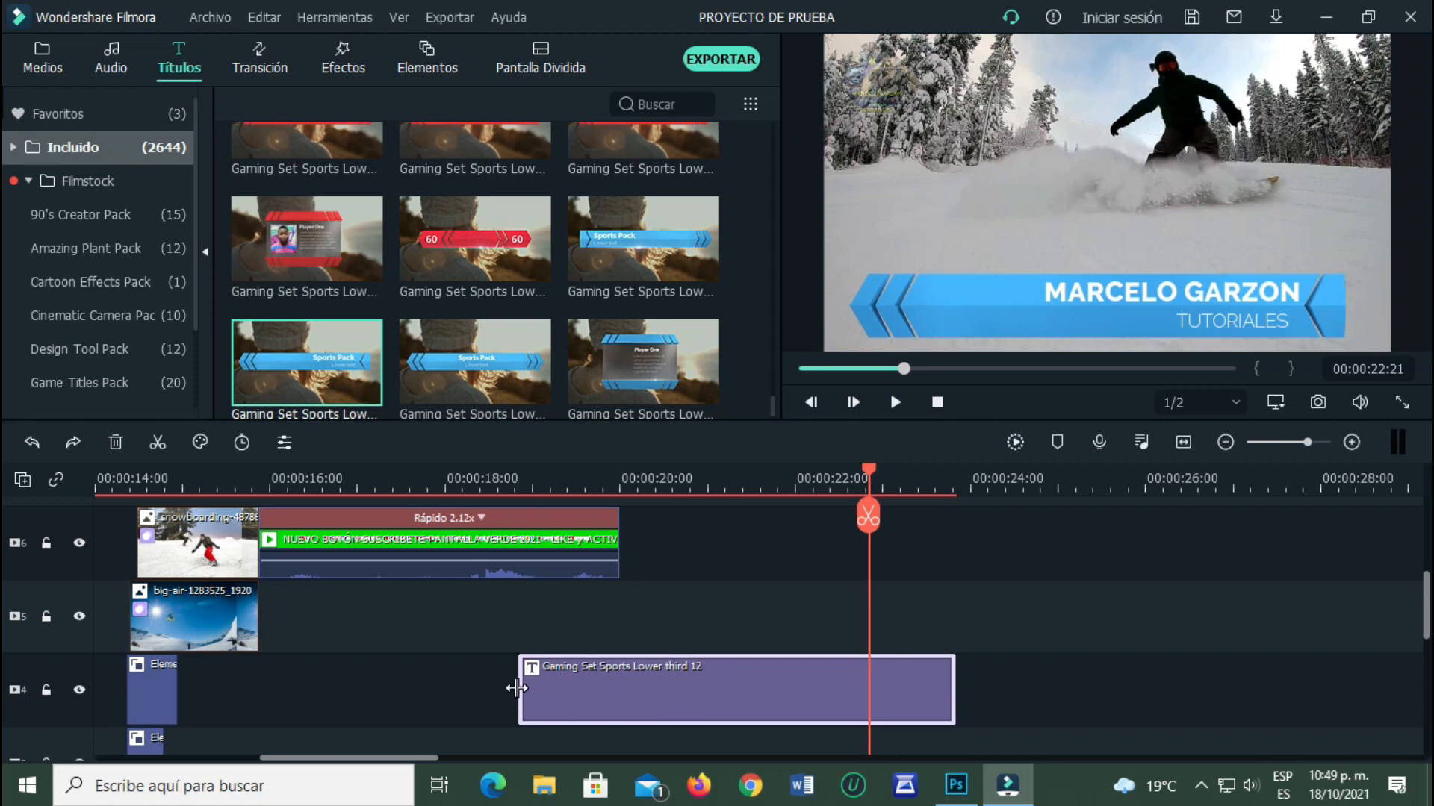
left_click_drag(519, 686, 709, 693)
scroll(707, 669, "down", 2)
scroll(706, 676, "down", 1)
- Play the timeline from 00:00:14:07 to 00:00:24:16 to review the overlays, subscribe button and title
scroll(708, 688, "up", 9)
left_click(697, 478)
left_click(119, 478)
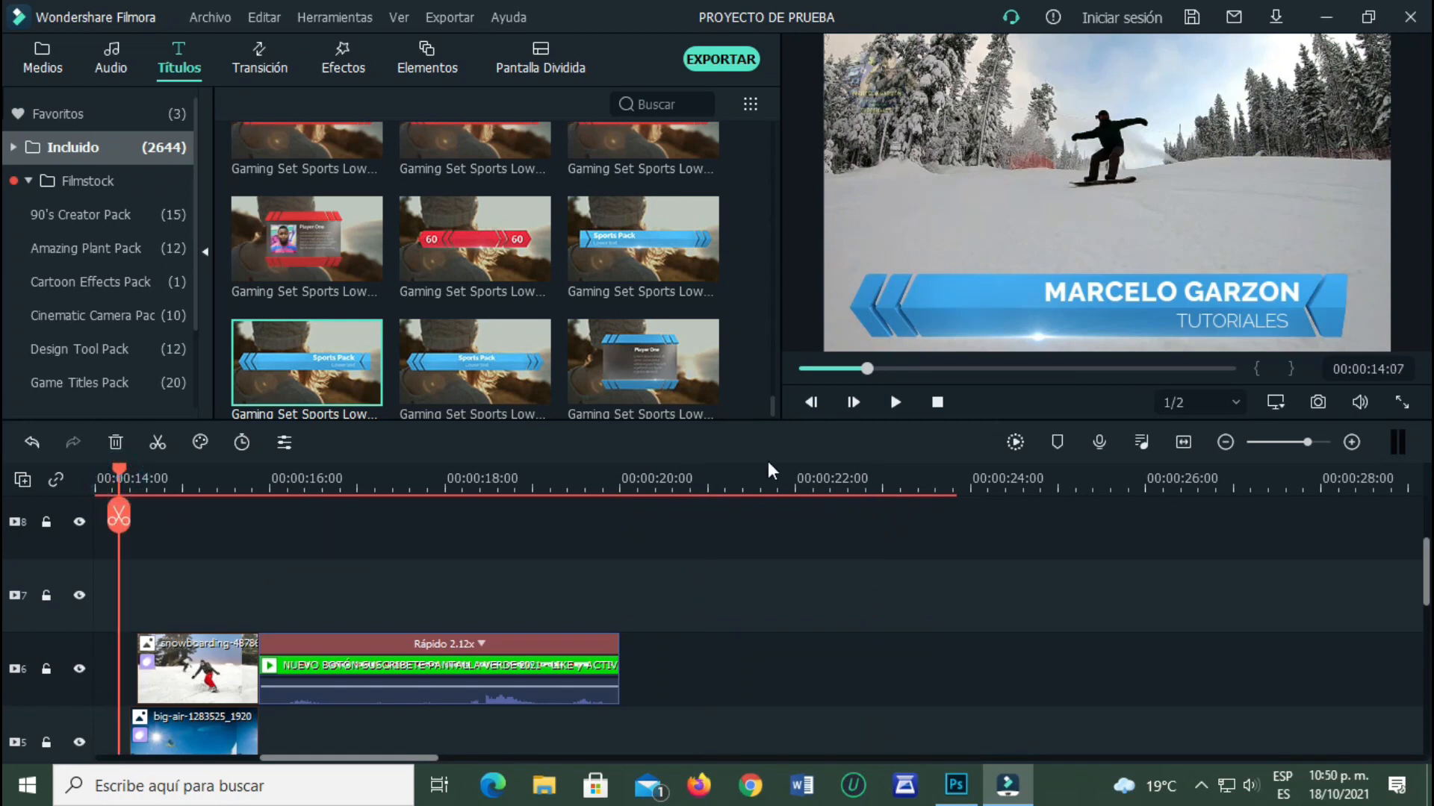
key("space")
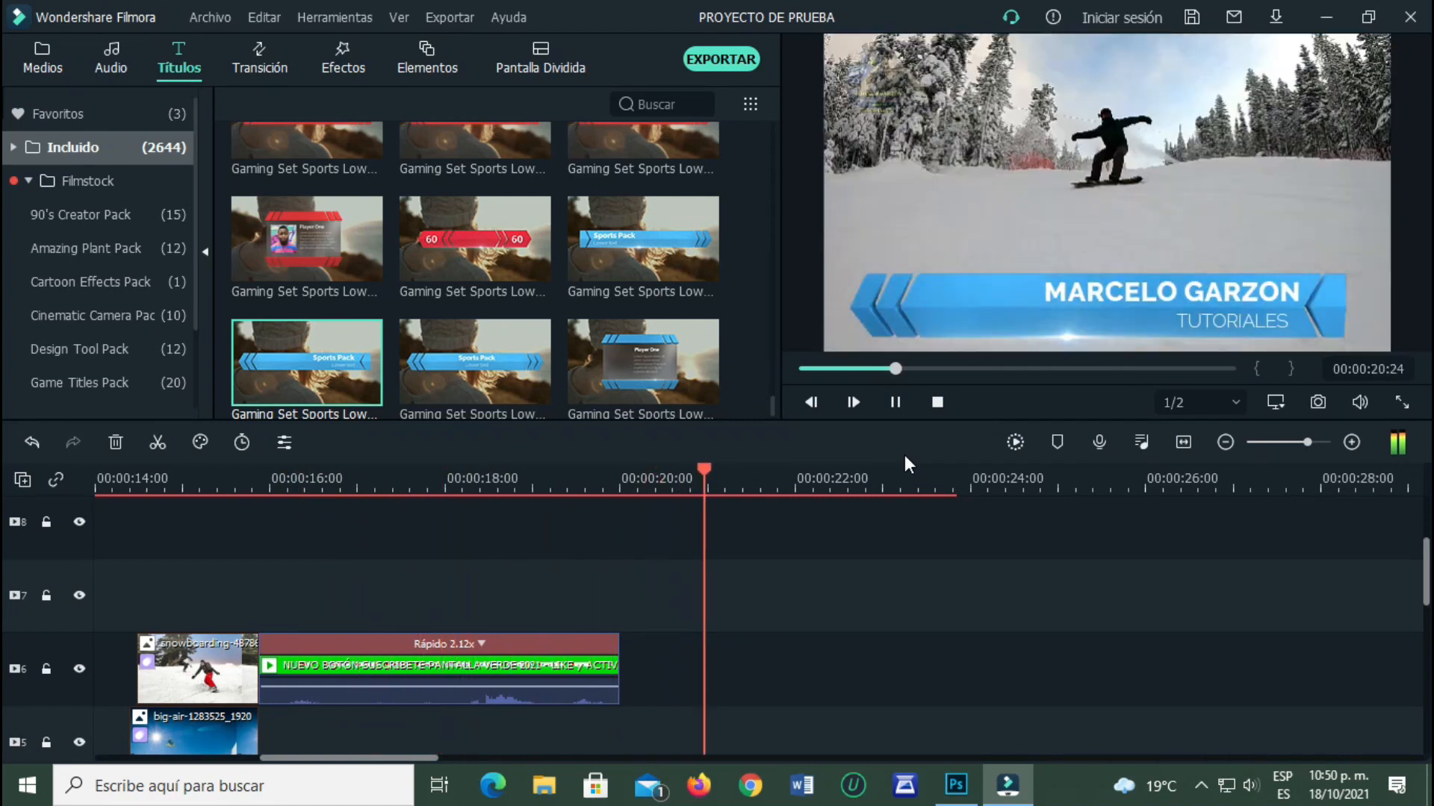
left_click(896, 403)
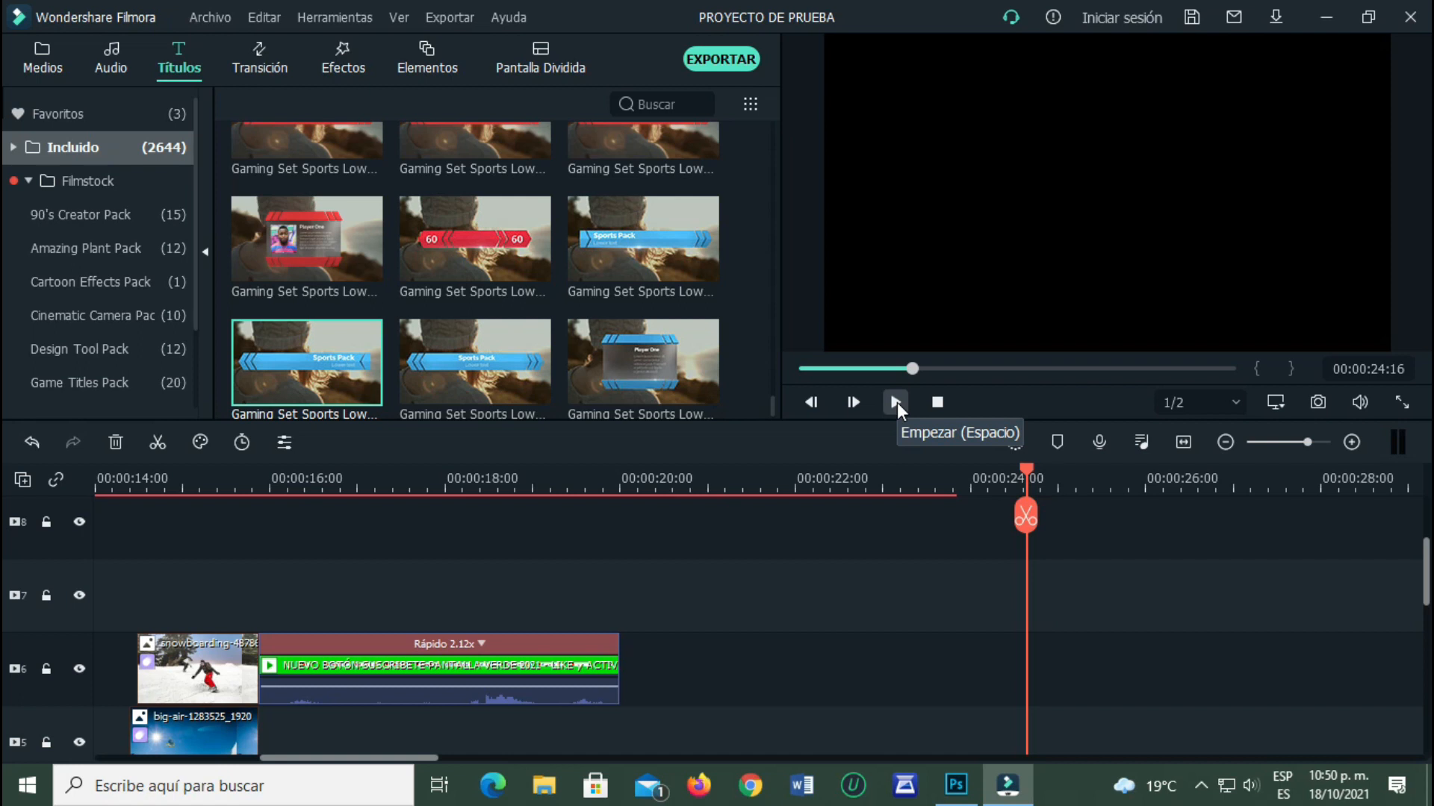
- Split The Mind Sweepers music clip at 00:00:24:00, where the footage ends, and delete the remaining part
scroll(957, 567, "down", 5)
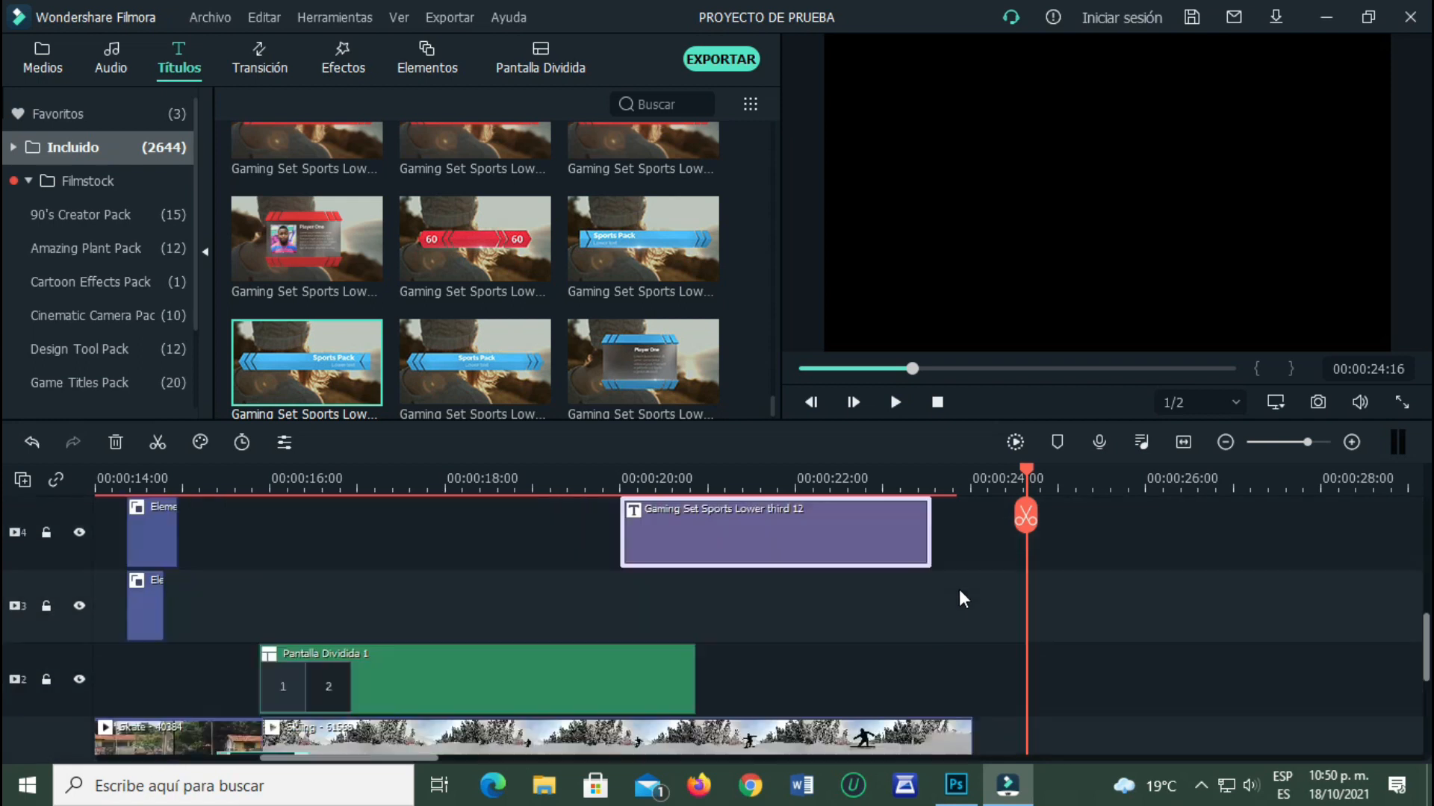
scroll(959, 589, "down", 3)
scroll(931, 638, "down", 2)
left_click(1013, 666)
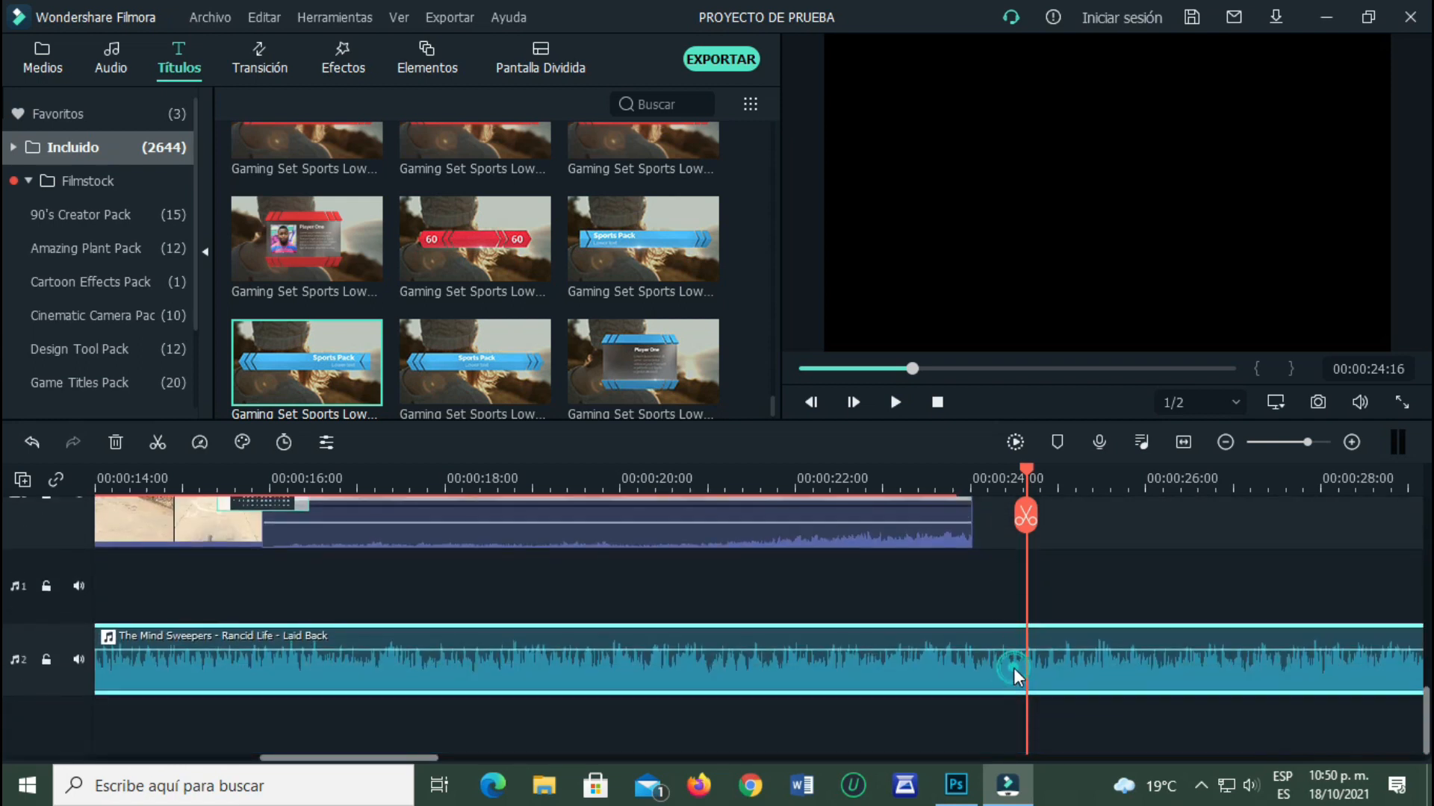
left_click(1023, 471)
left_click_drag(1025, 478, 972, 474)
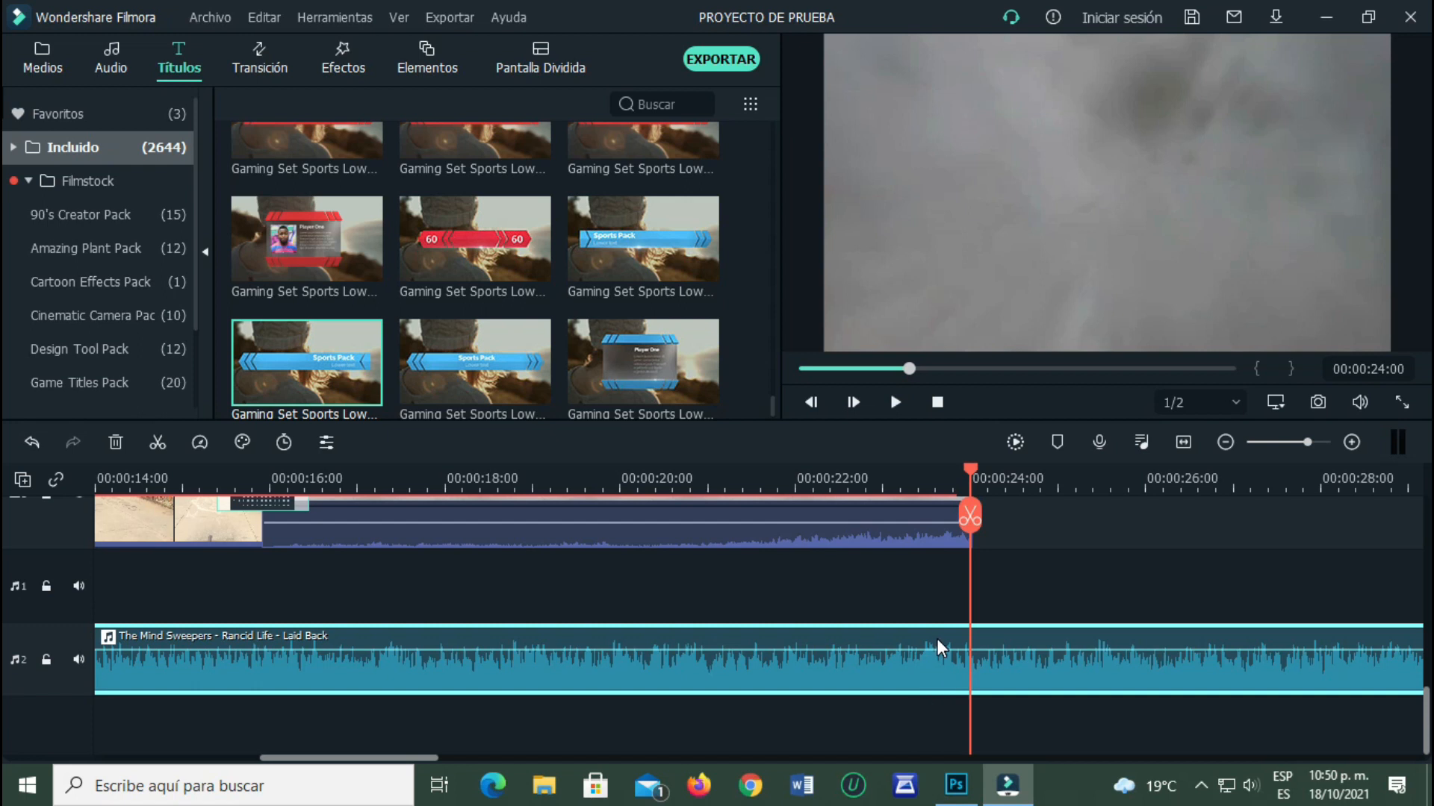
left_click(157, 442)
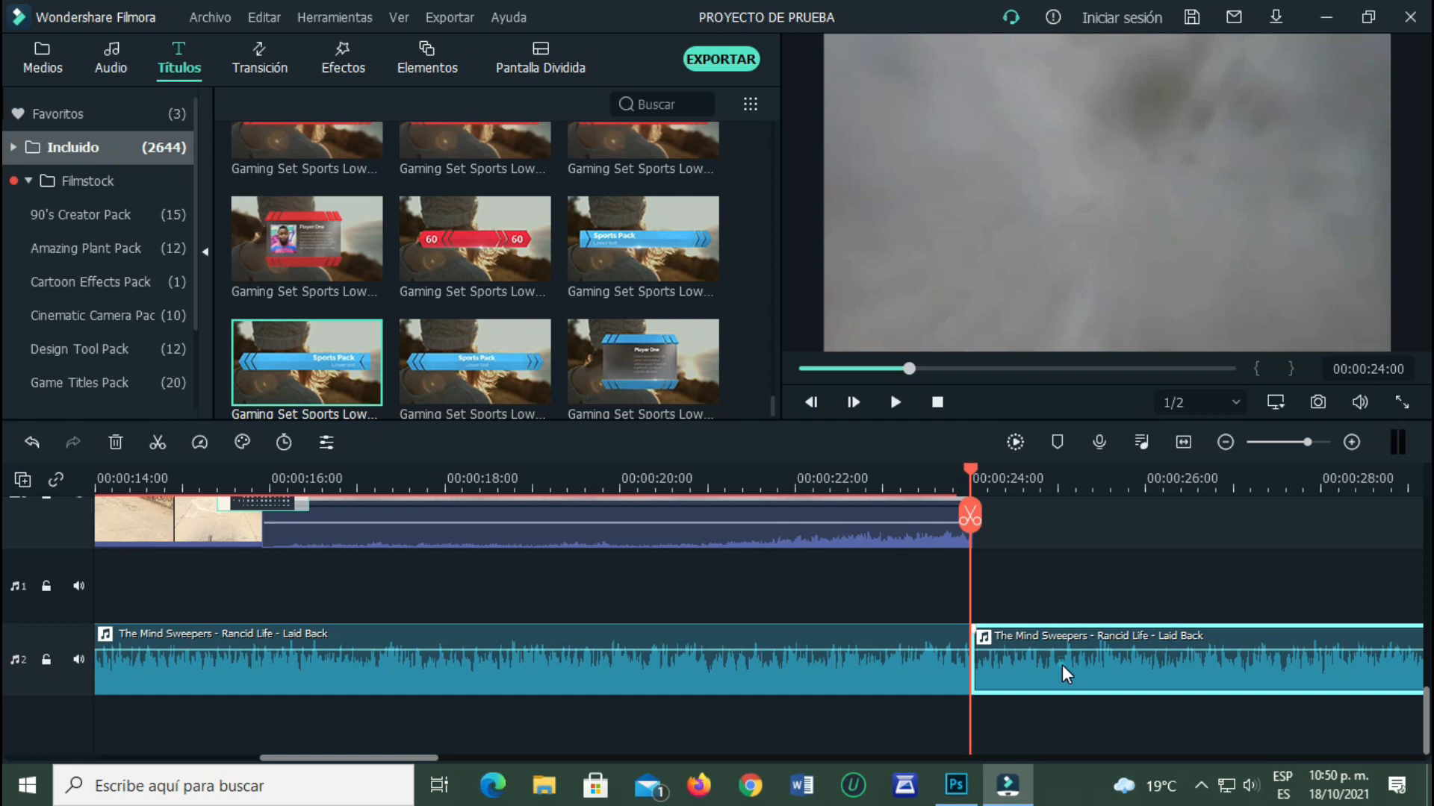
key("Delete")
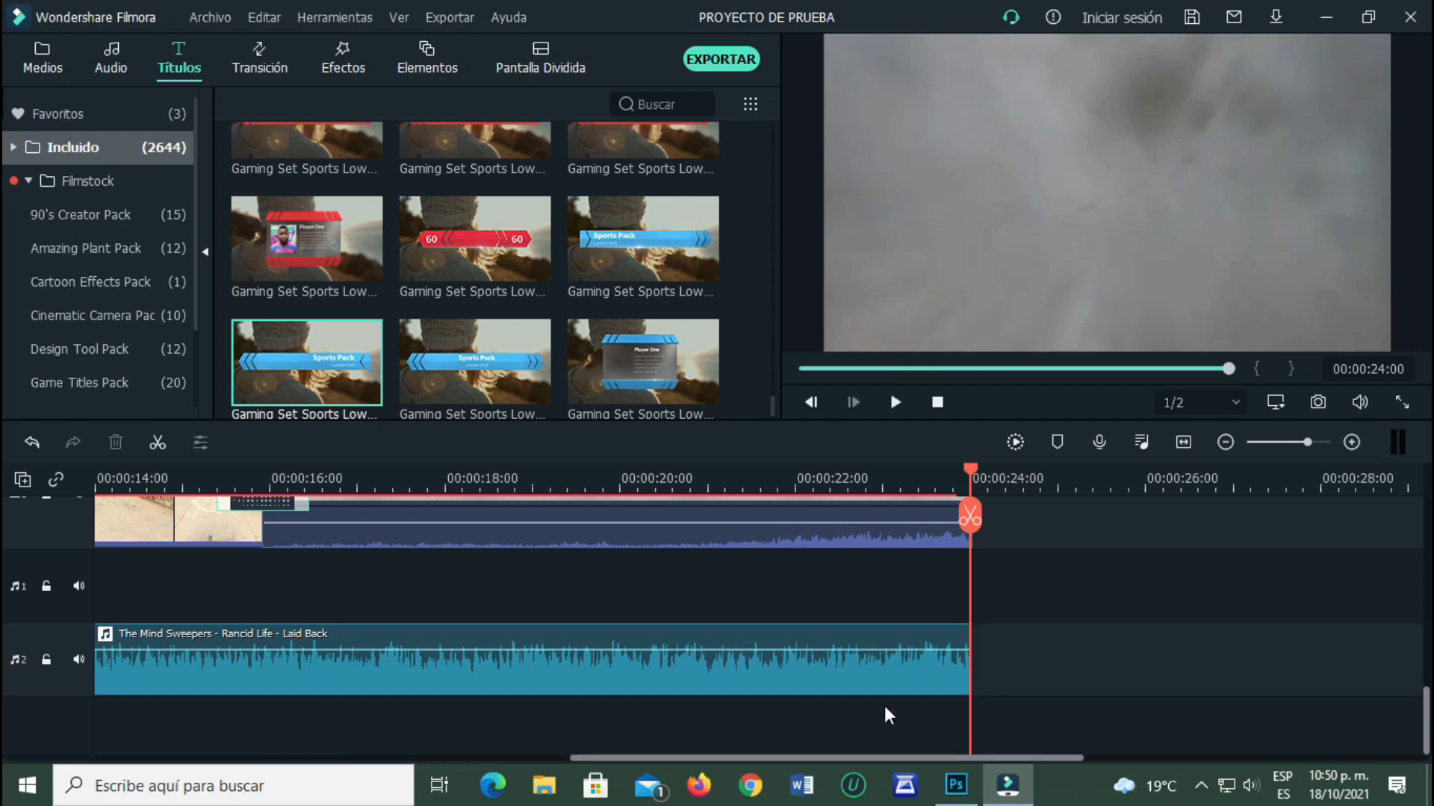
- Give The Mind Sweepers music clip a fade-in of 1.64 s and play its beginning to hear it
double_click(642, 670)
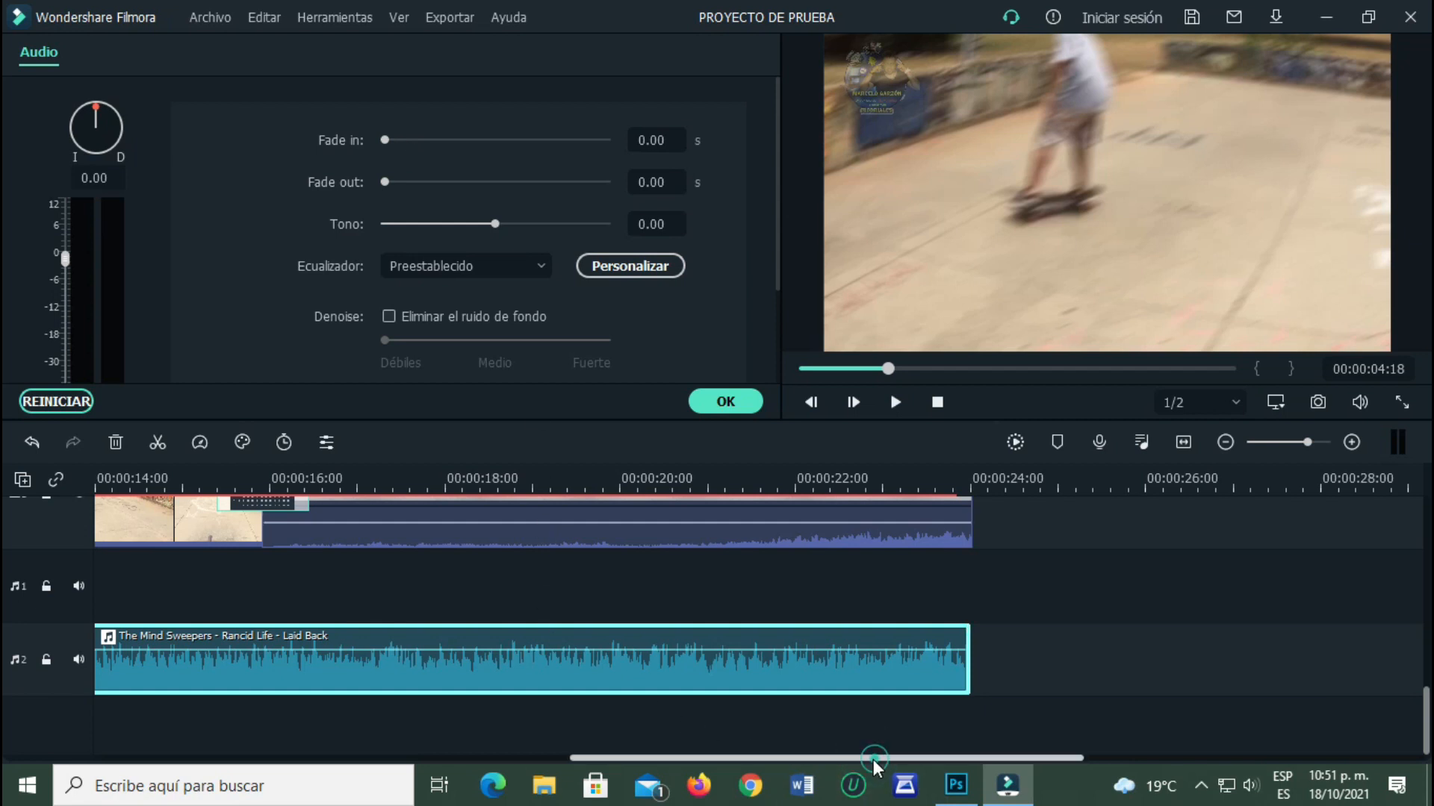
left_click_drag(872, 759, 366, 758)
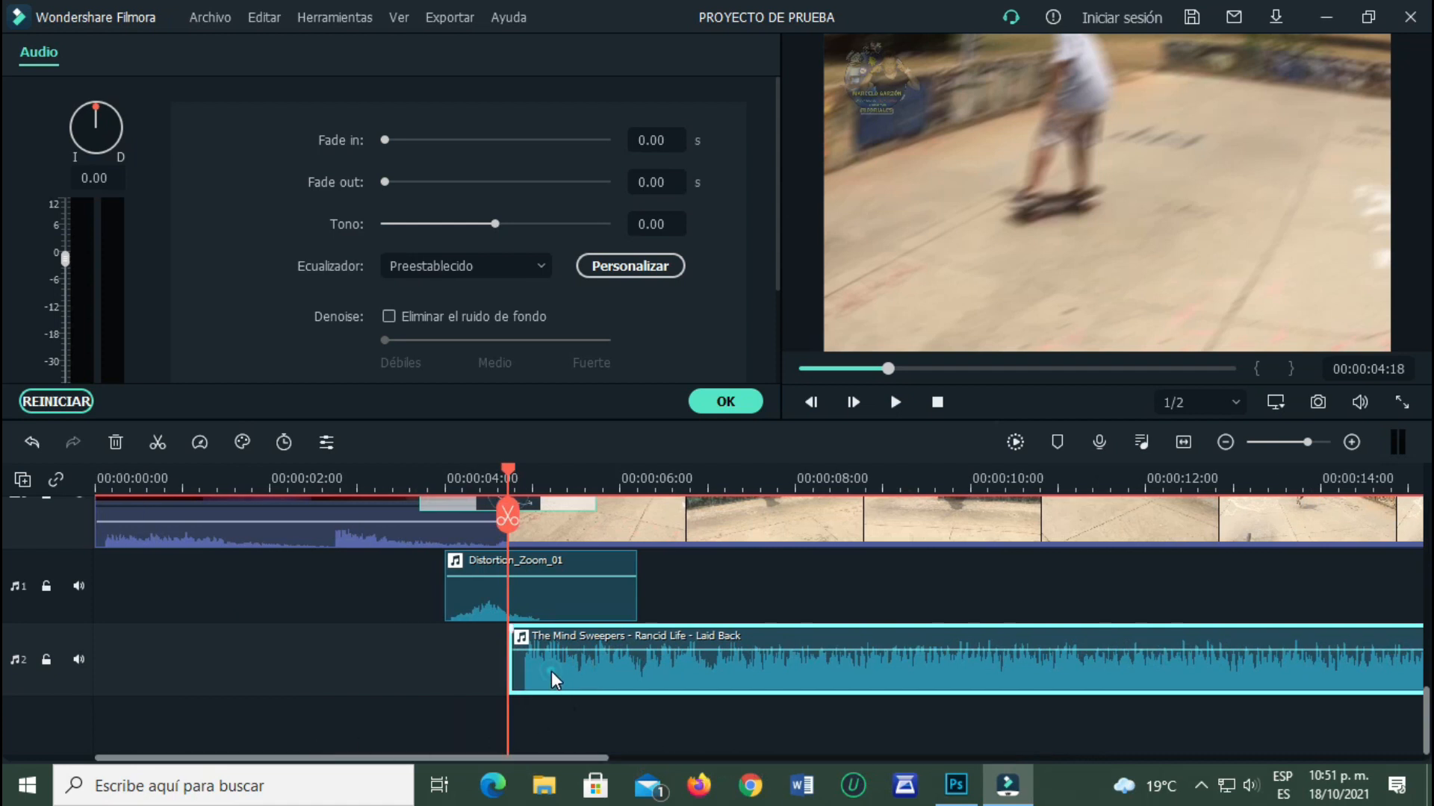
left_click(404, 140)
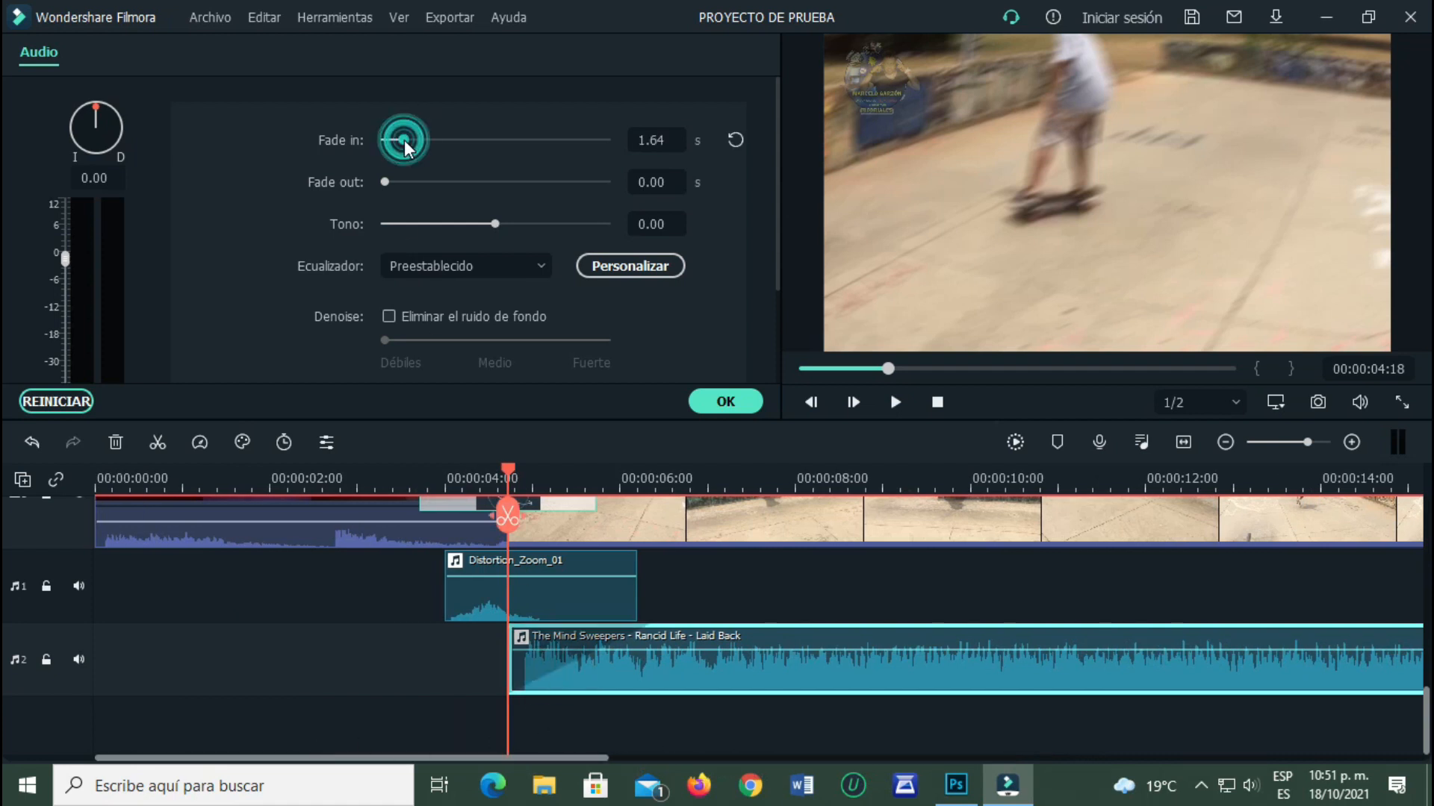
left_click(416, 467)
left_click(900, 404)
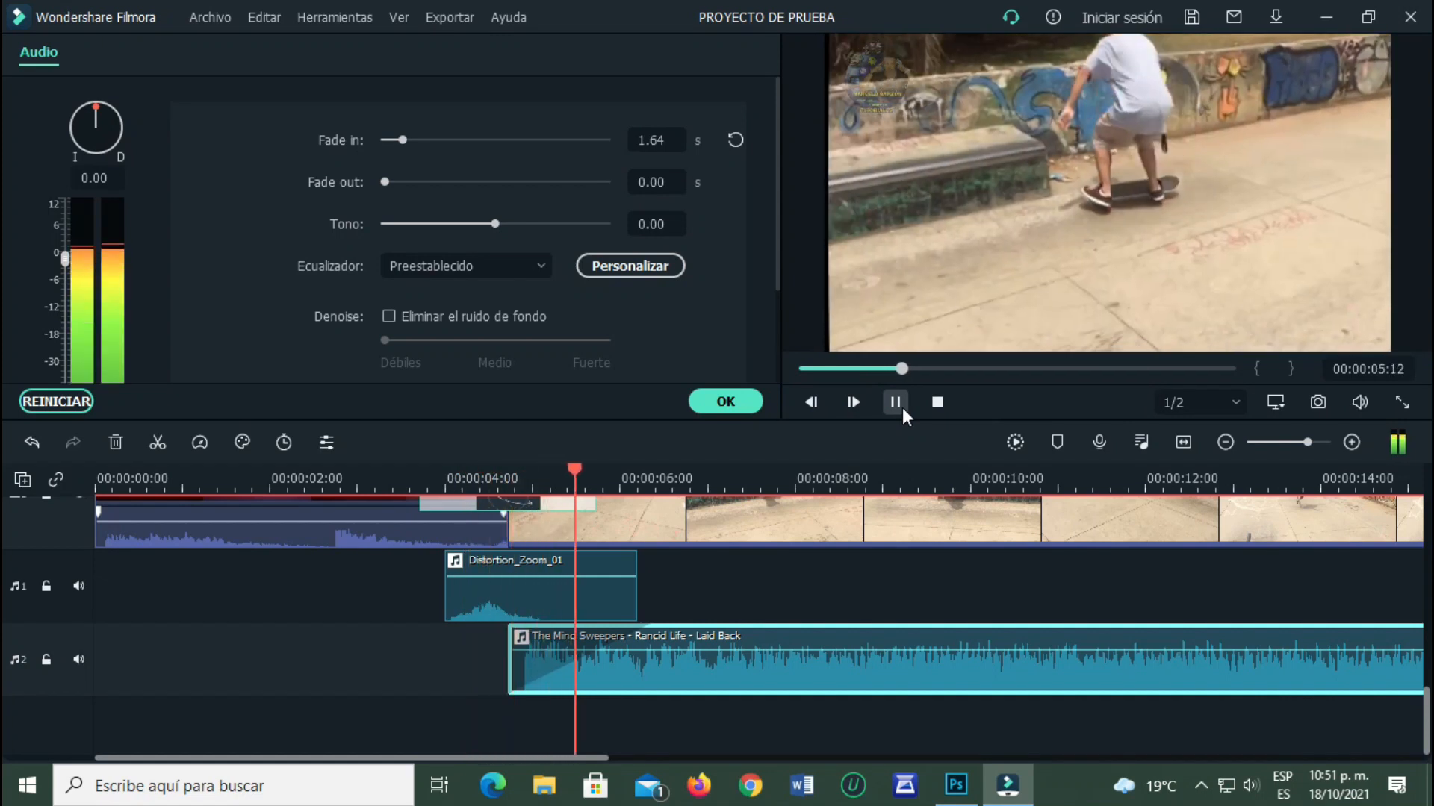
left_click(900, 405)
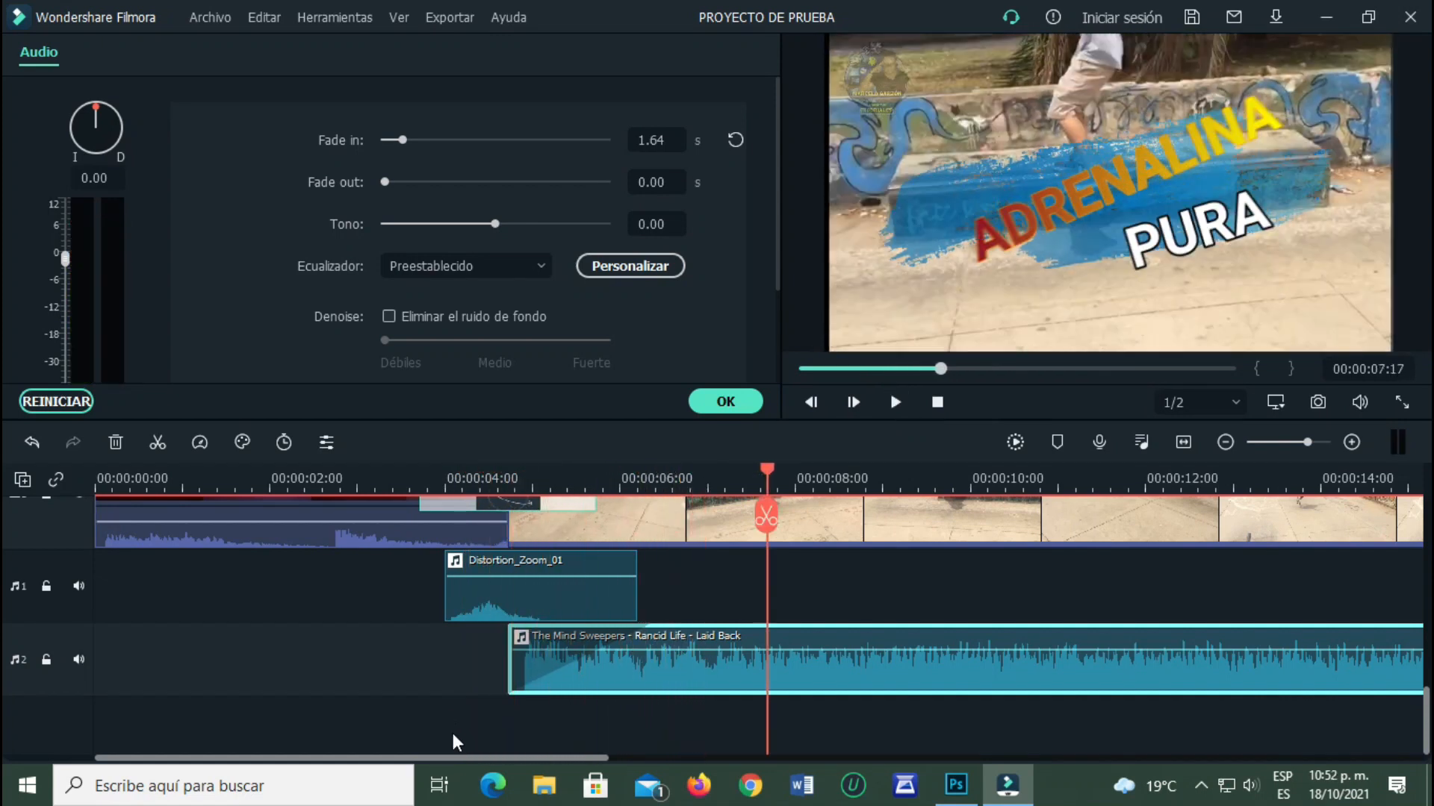
- Add a 2.00 s fade-out to the music clip, play its ending to hear it and accept the audio settings
left_click_drag(446, 758, 982, 781)
left_click(751, 668)
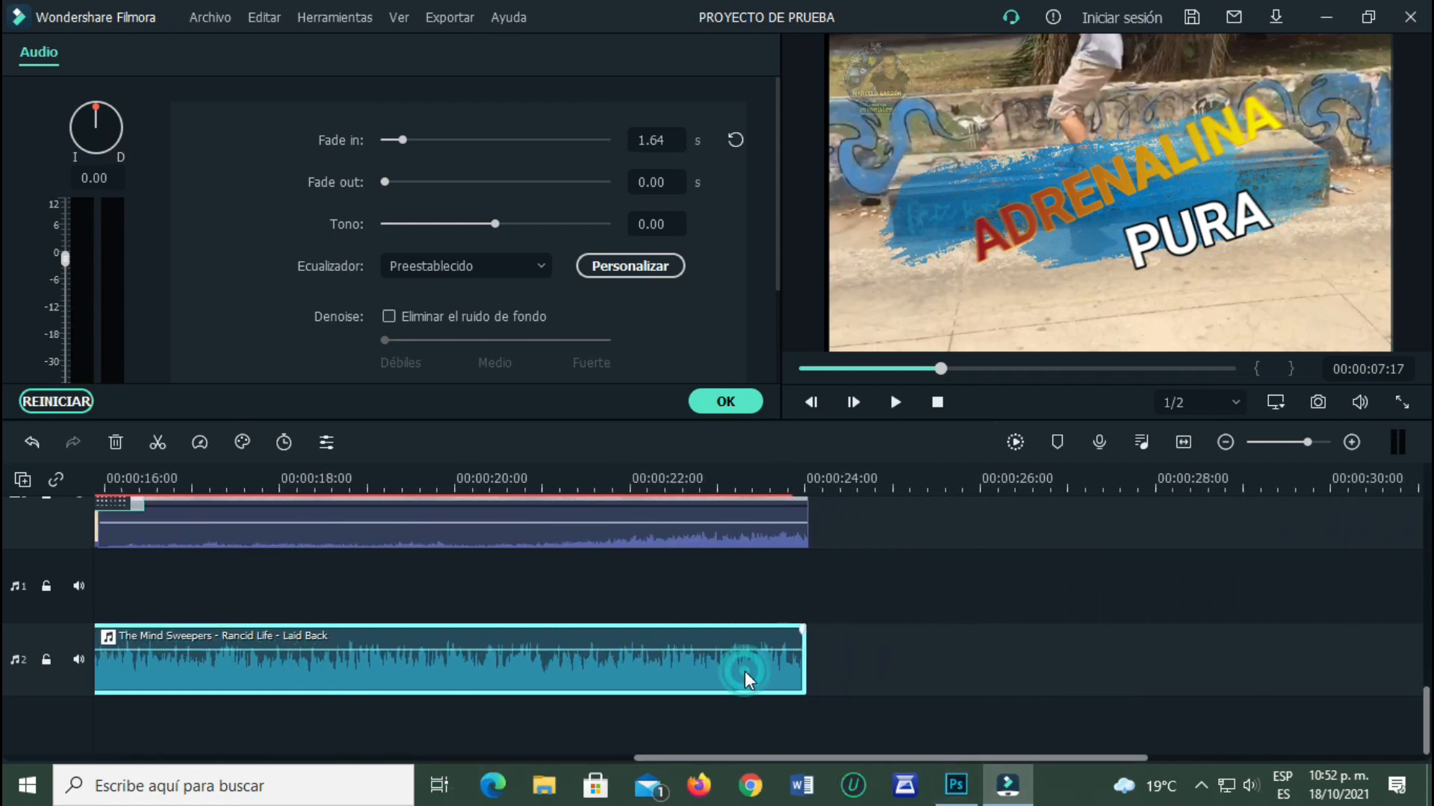
left_click(409, 181)
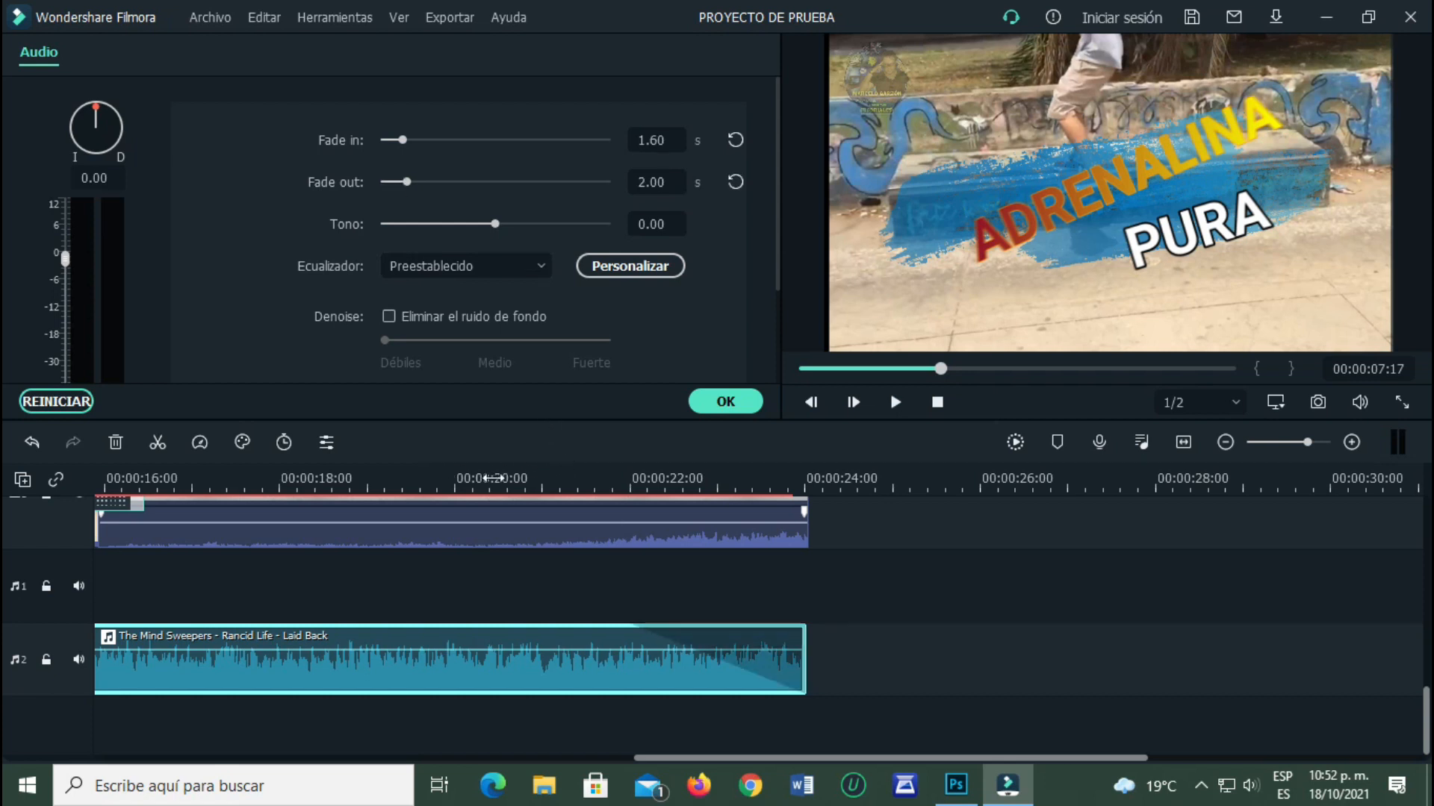
left_click(420, 476)
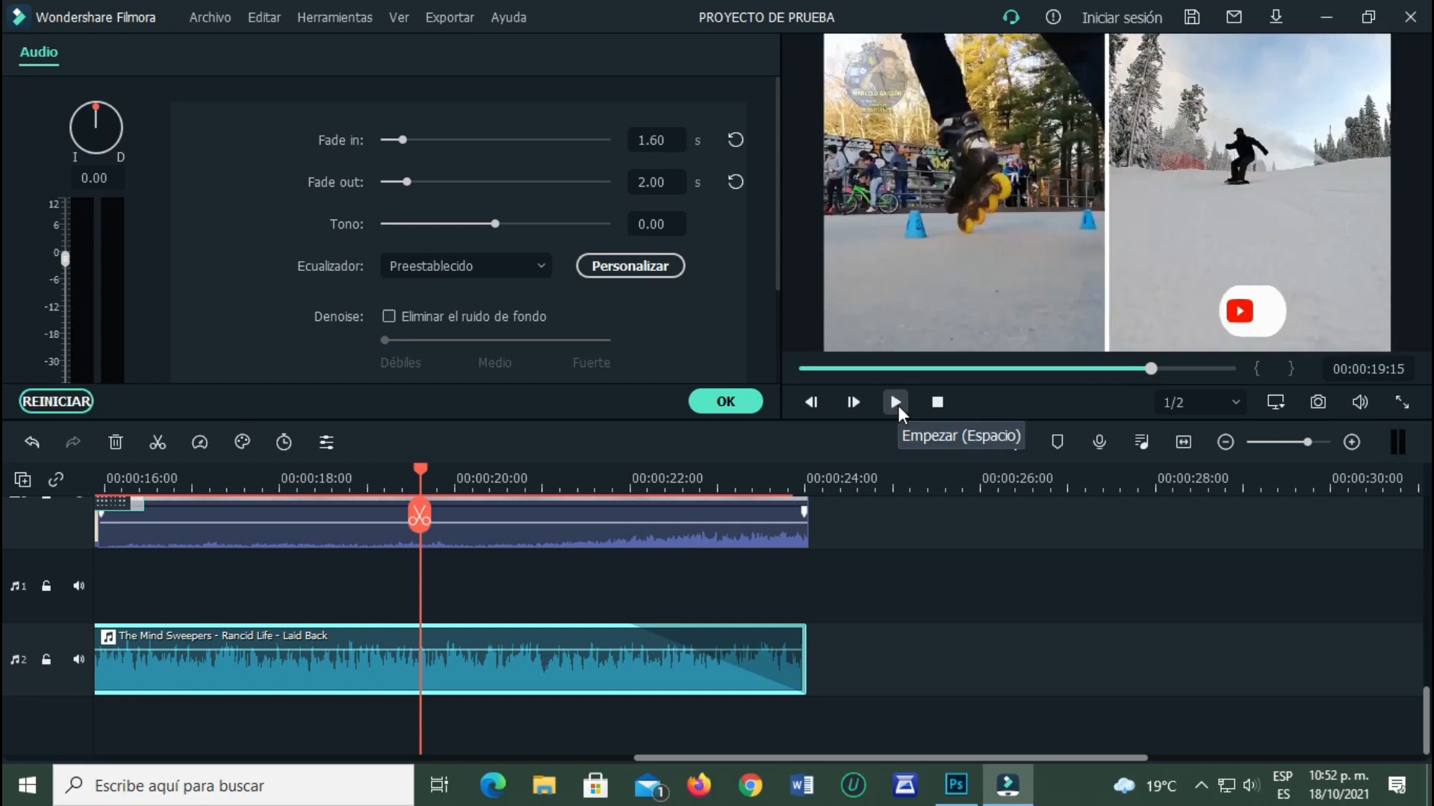
left_click(897, 406)
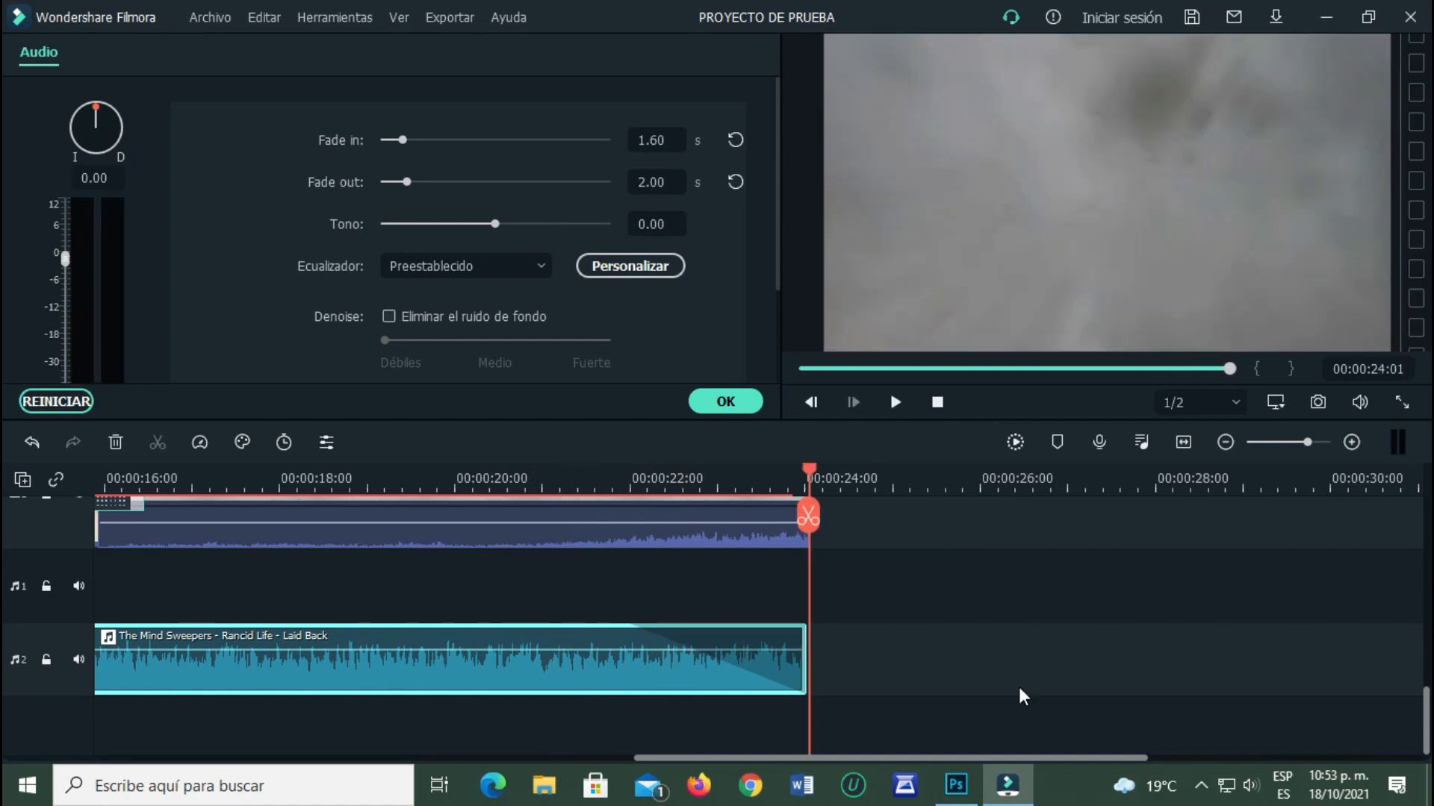
left_click(744, 411)
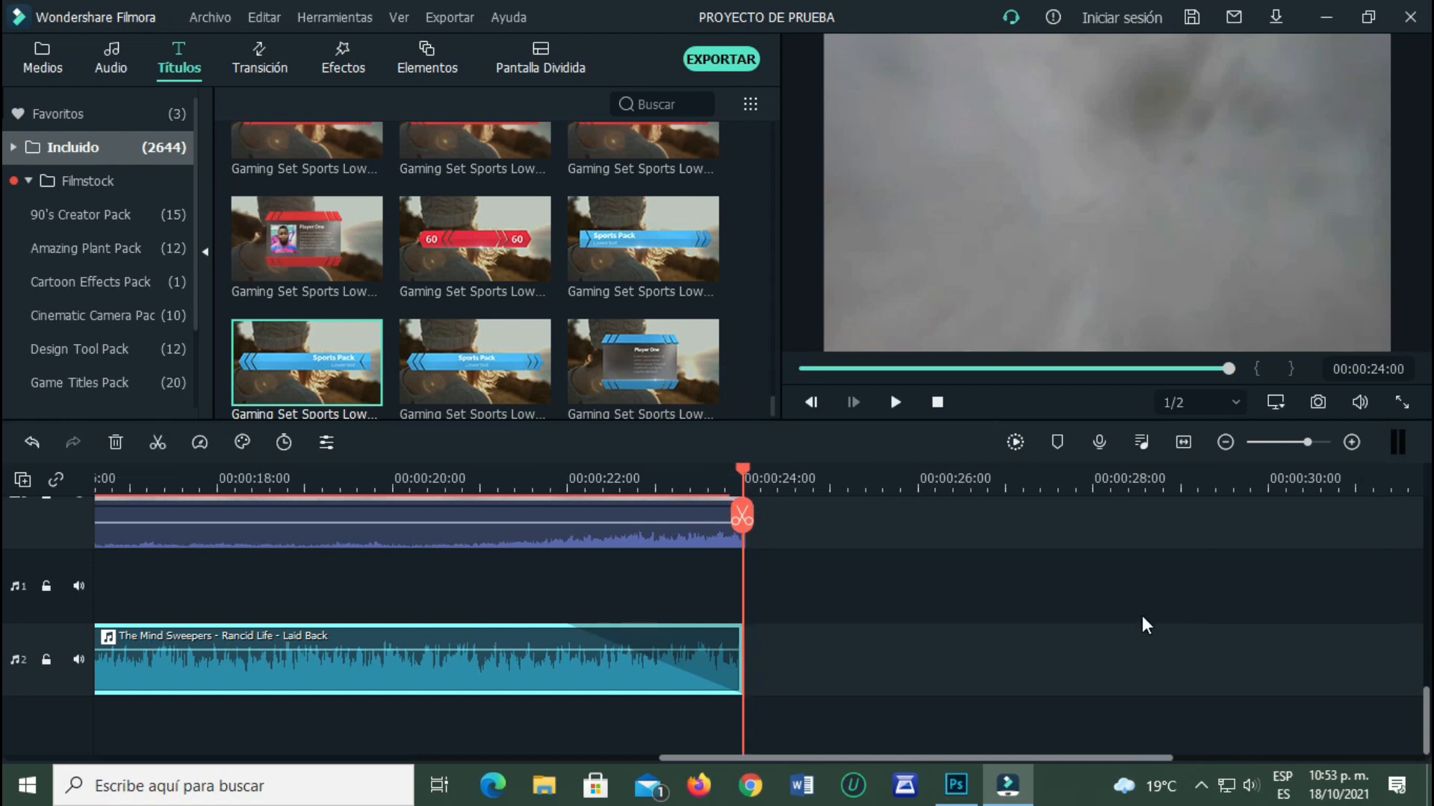
- Play the whole project from the beginning in full screen to review the finished edit
left_click(938, 402)
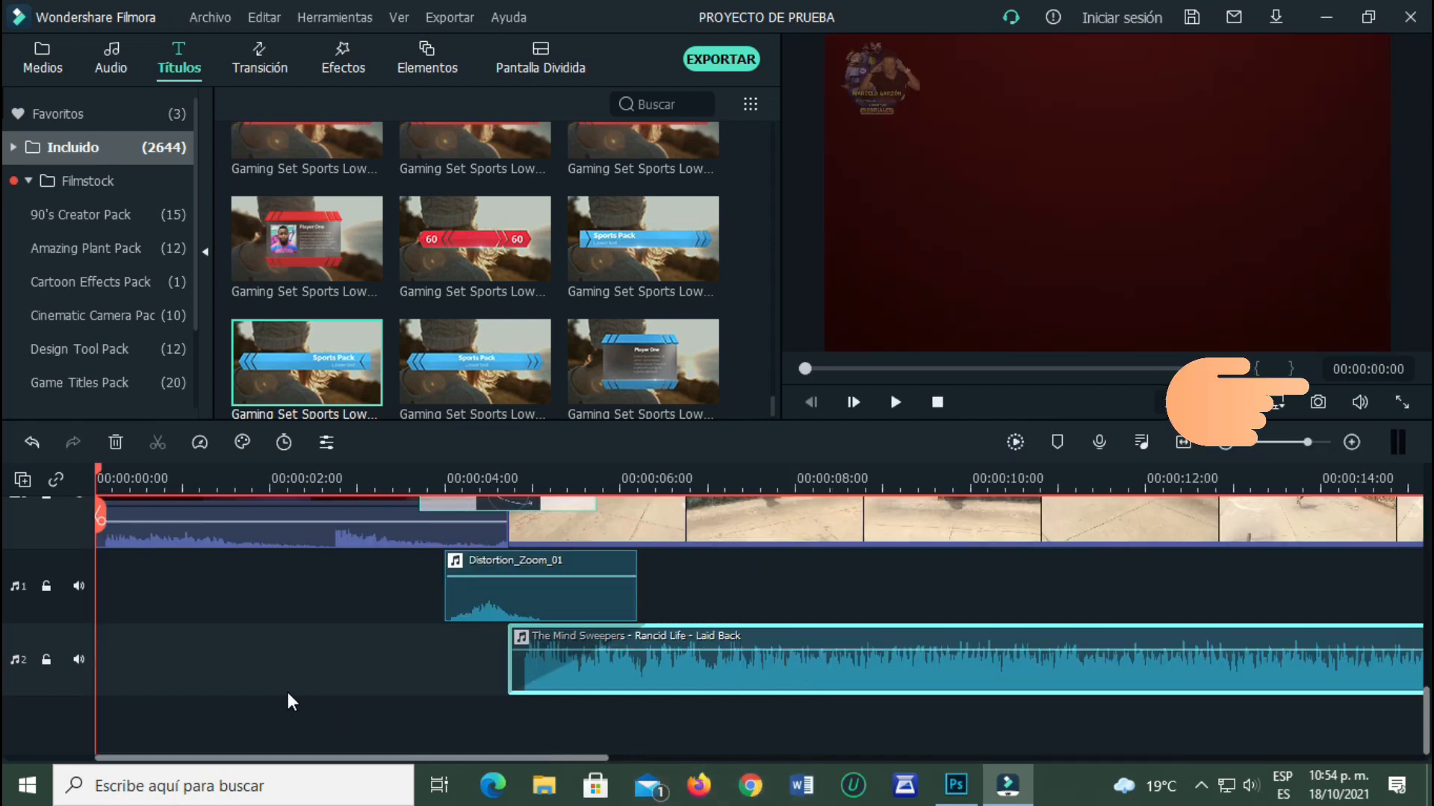
left_click(1399, 403)
left_click(116, 789)
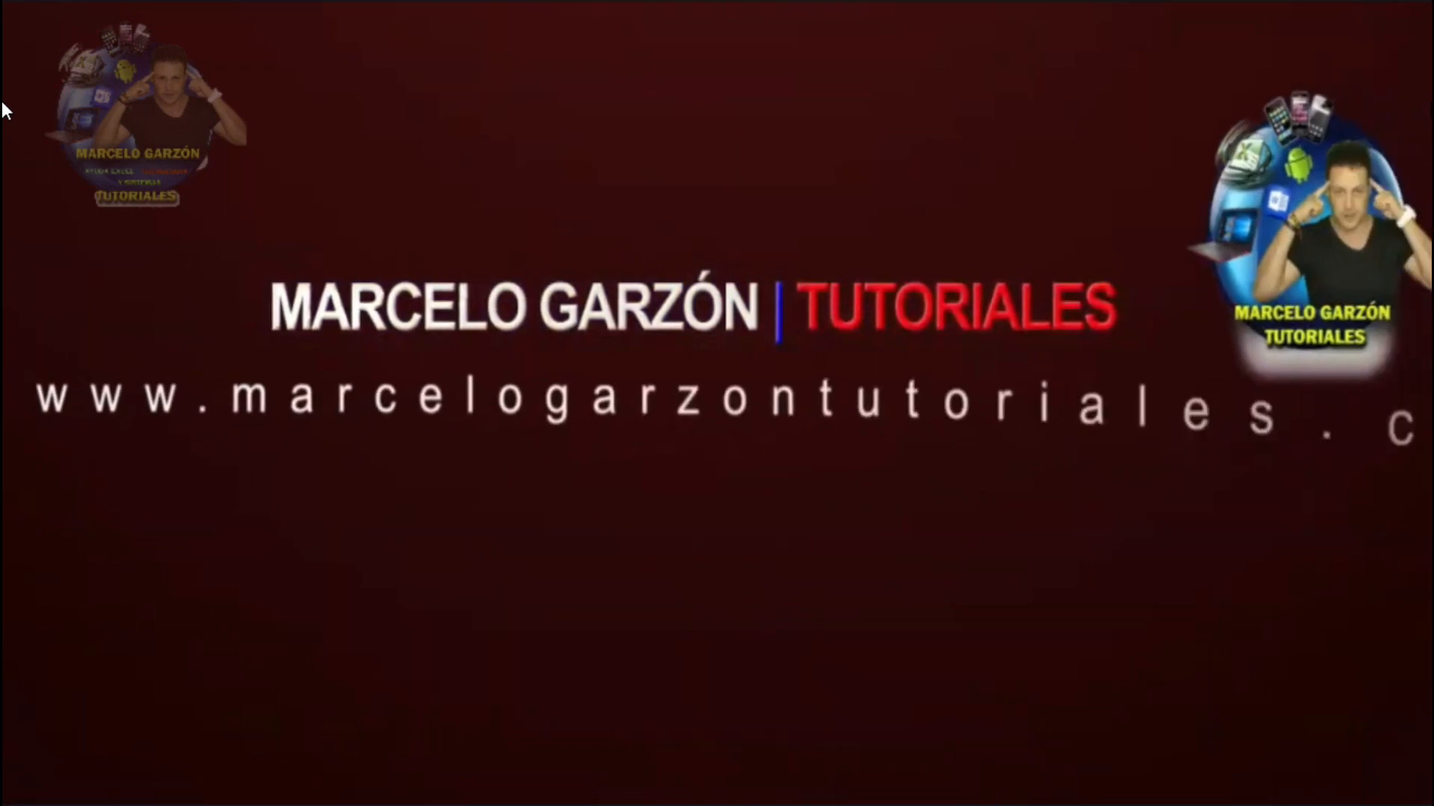
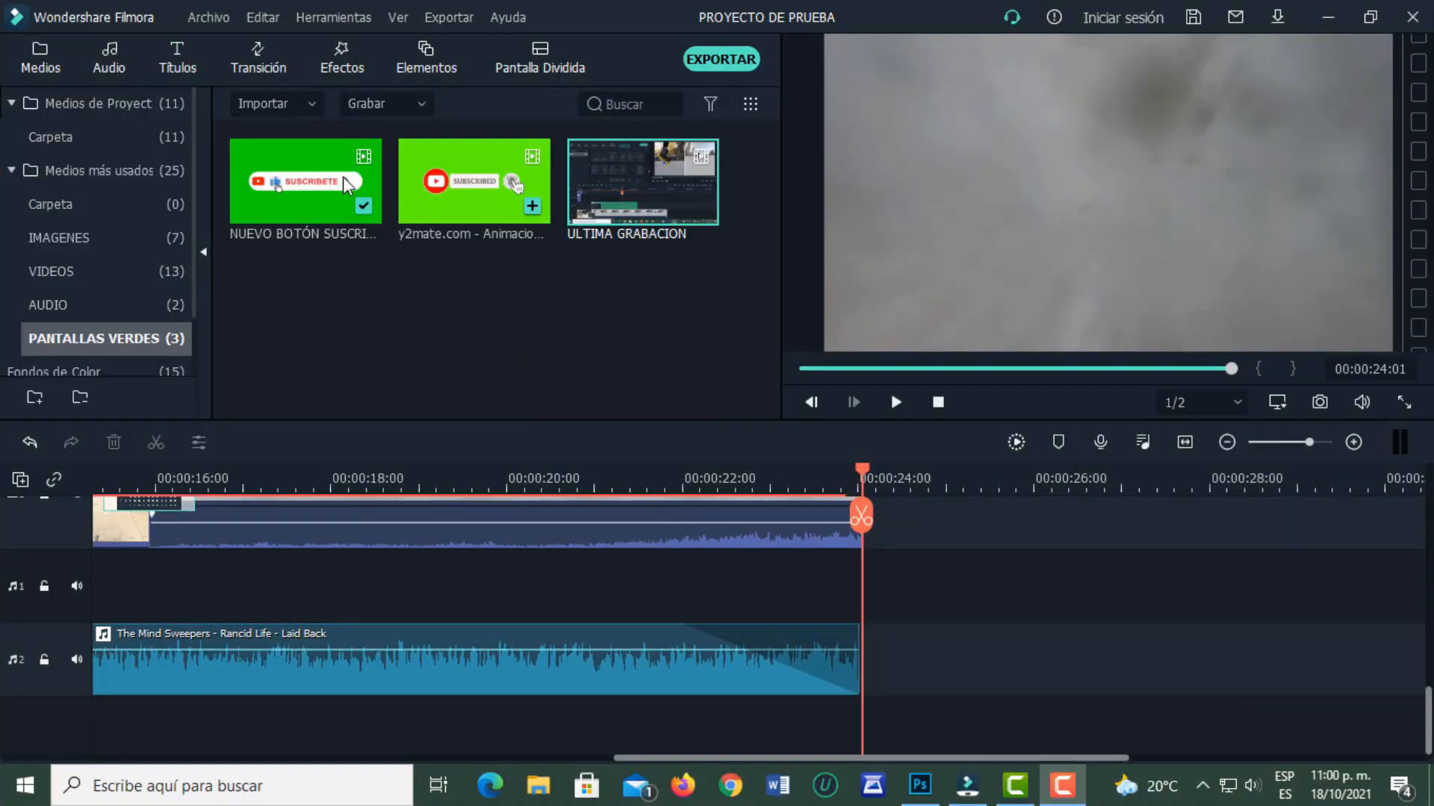
- Open the PC screen recorder and set the capture area to Pantalla completa
left_click(220, 15)
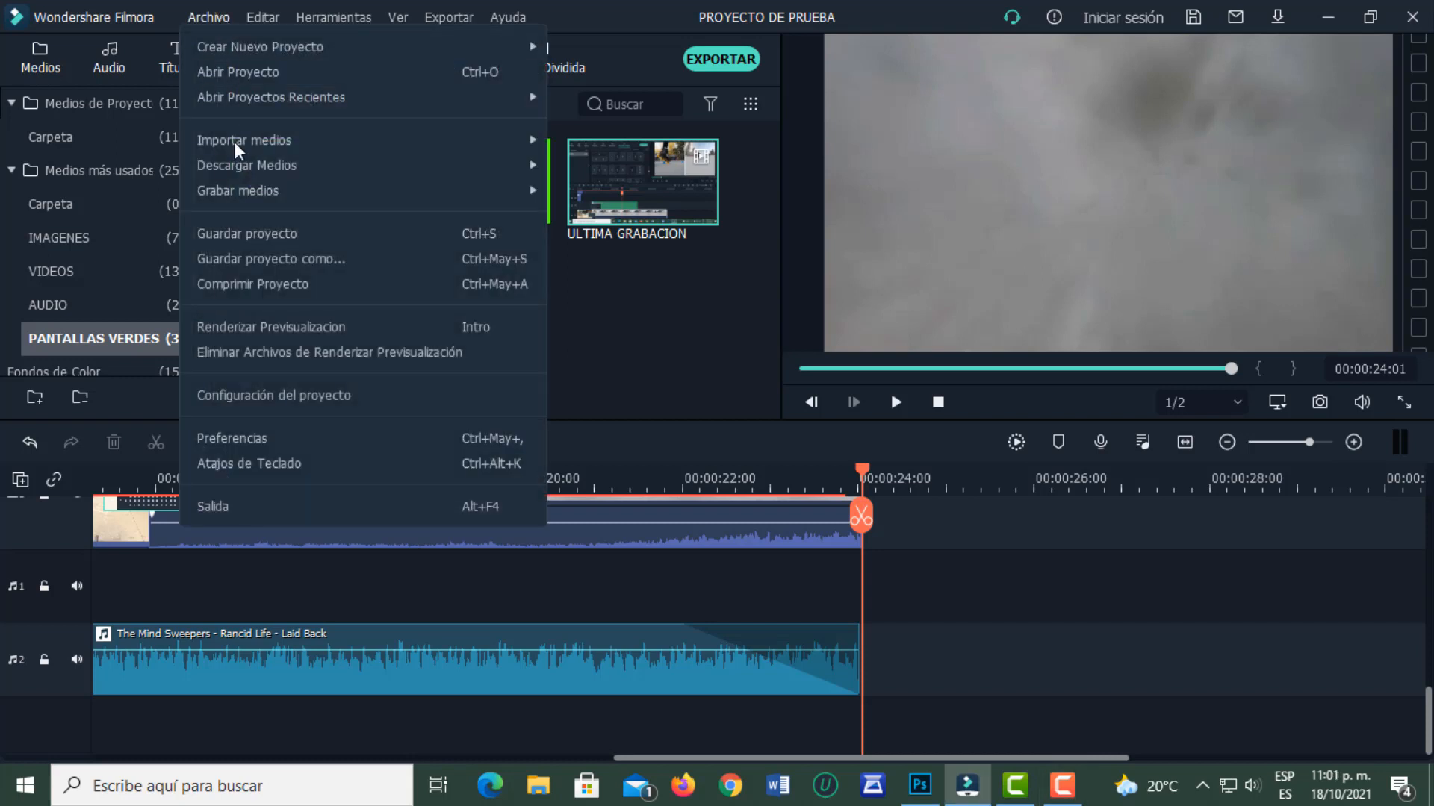
mouse_move(248, 188)
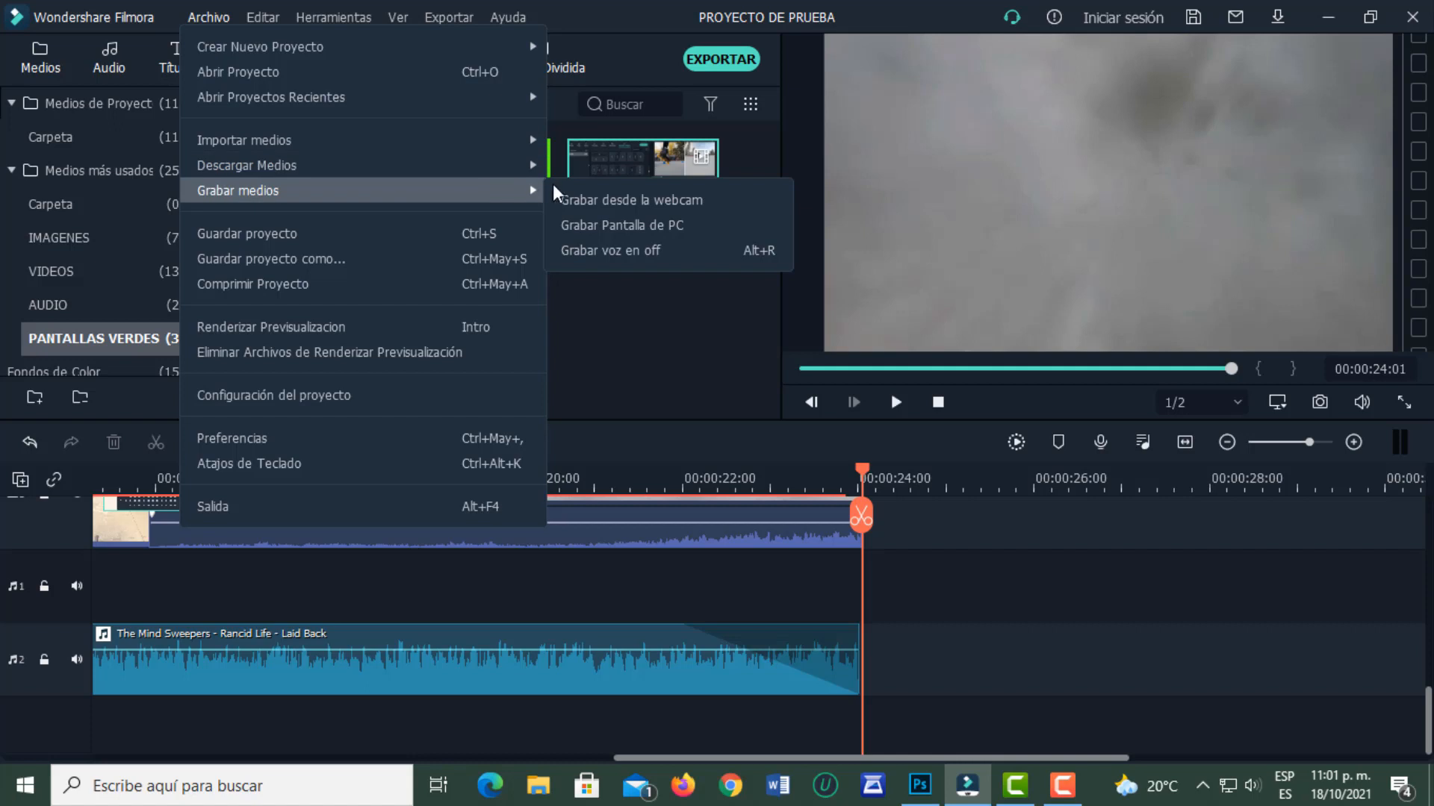
left_click(654, 224)
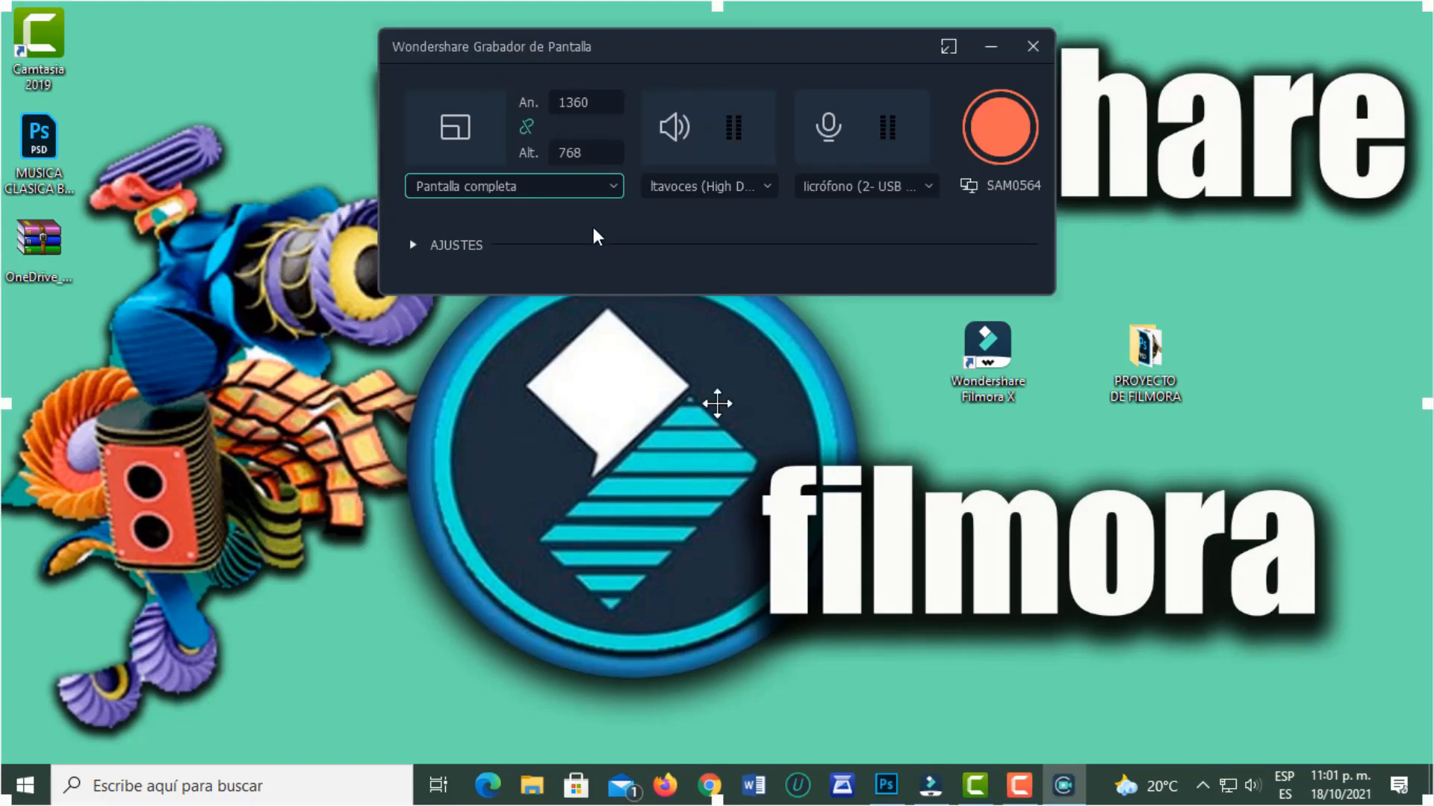
left_click(614, 185)
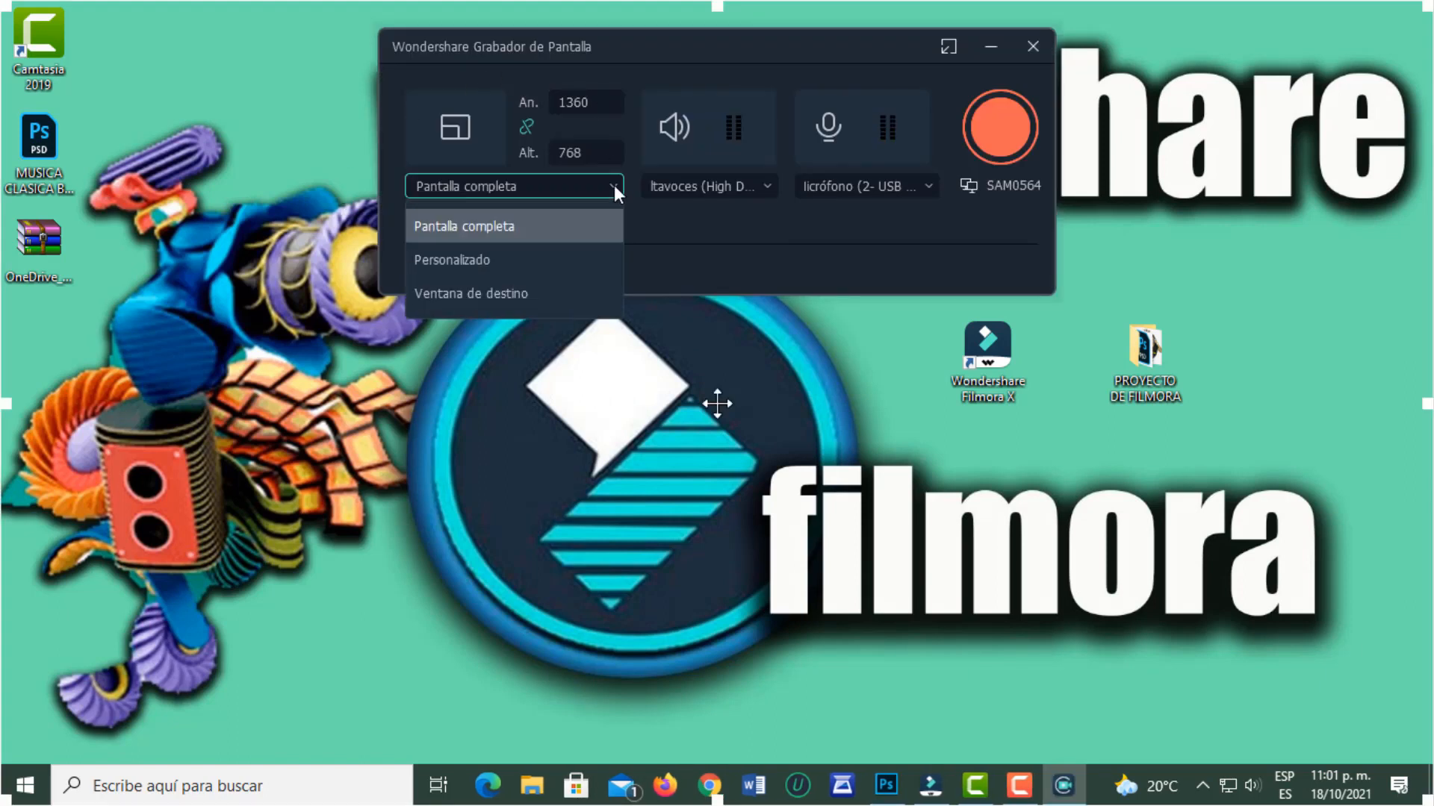
left_click(515, 225)
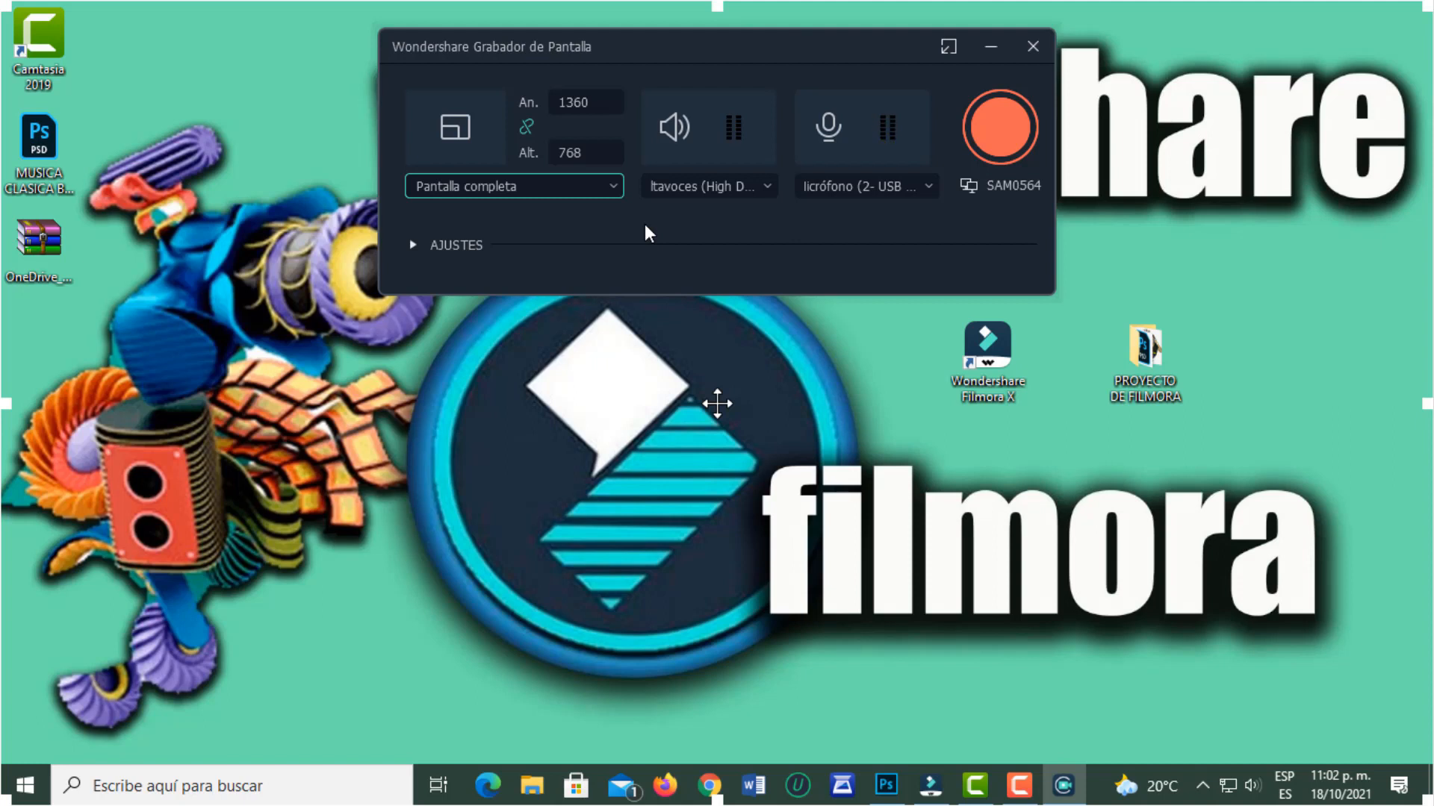
- Keep the speakers as system audio, choose the 2- USB microphone and start the screen recording
left_click(767, 189)
left_click(828, 259)
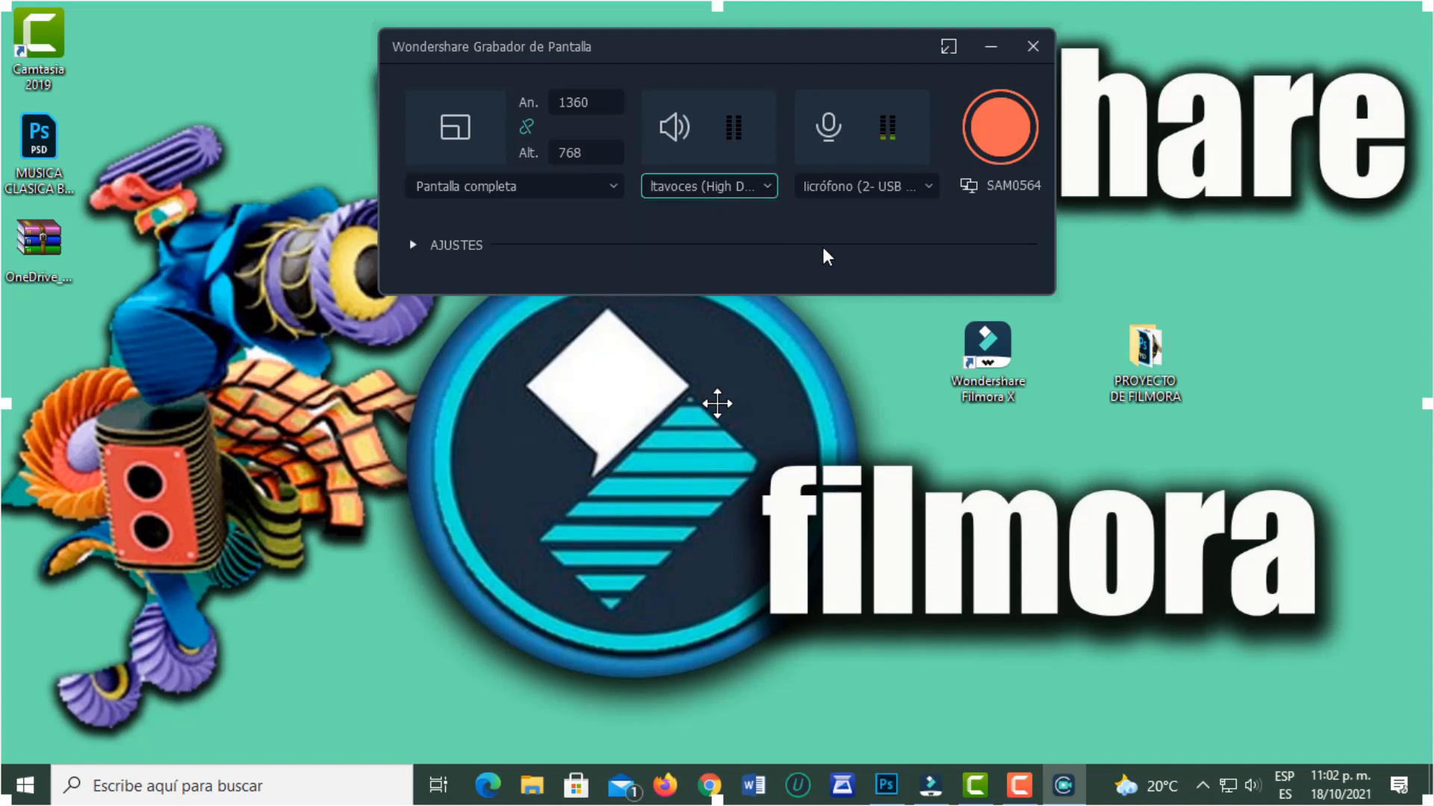
left_click(928, 195)
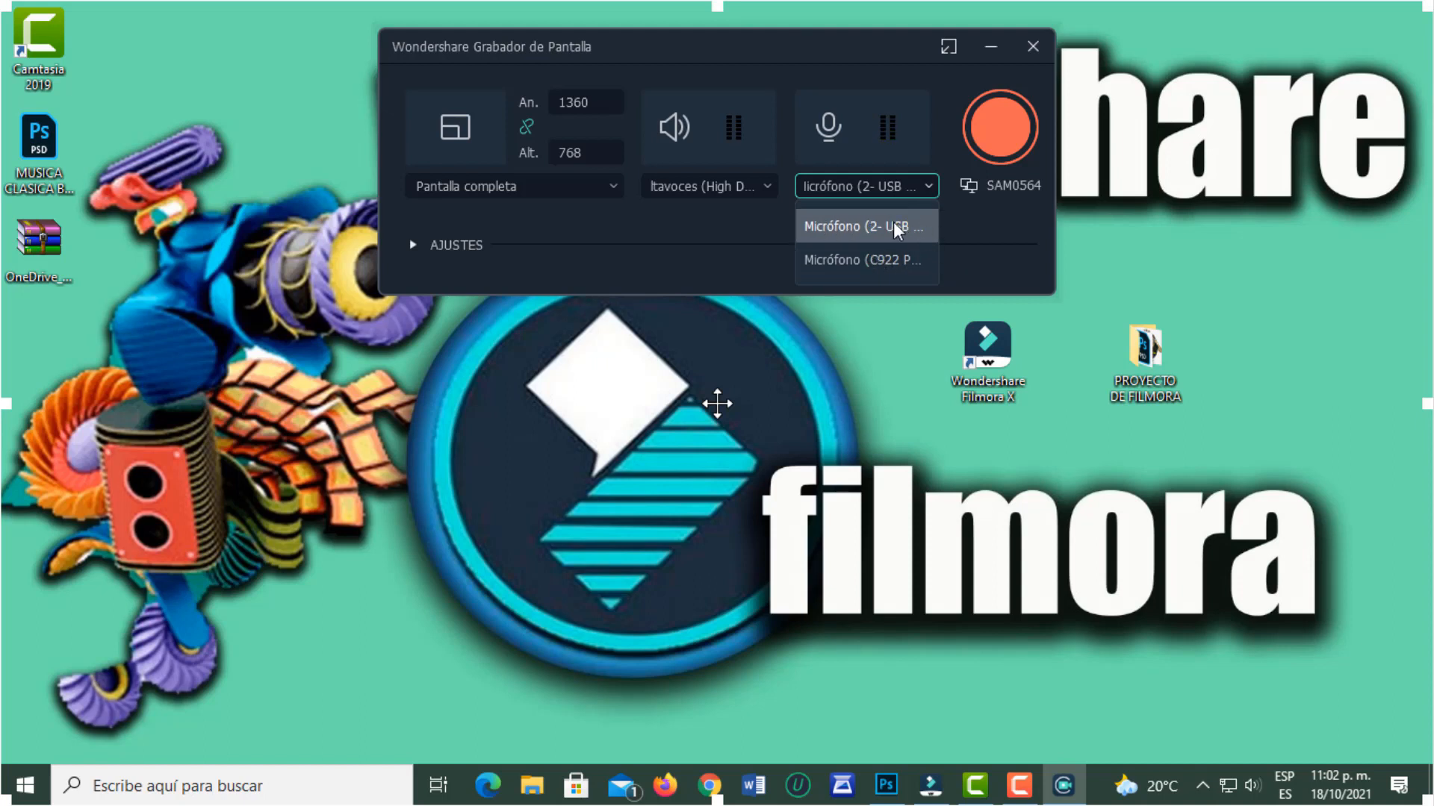
left_click(895, 233)
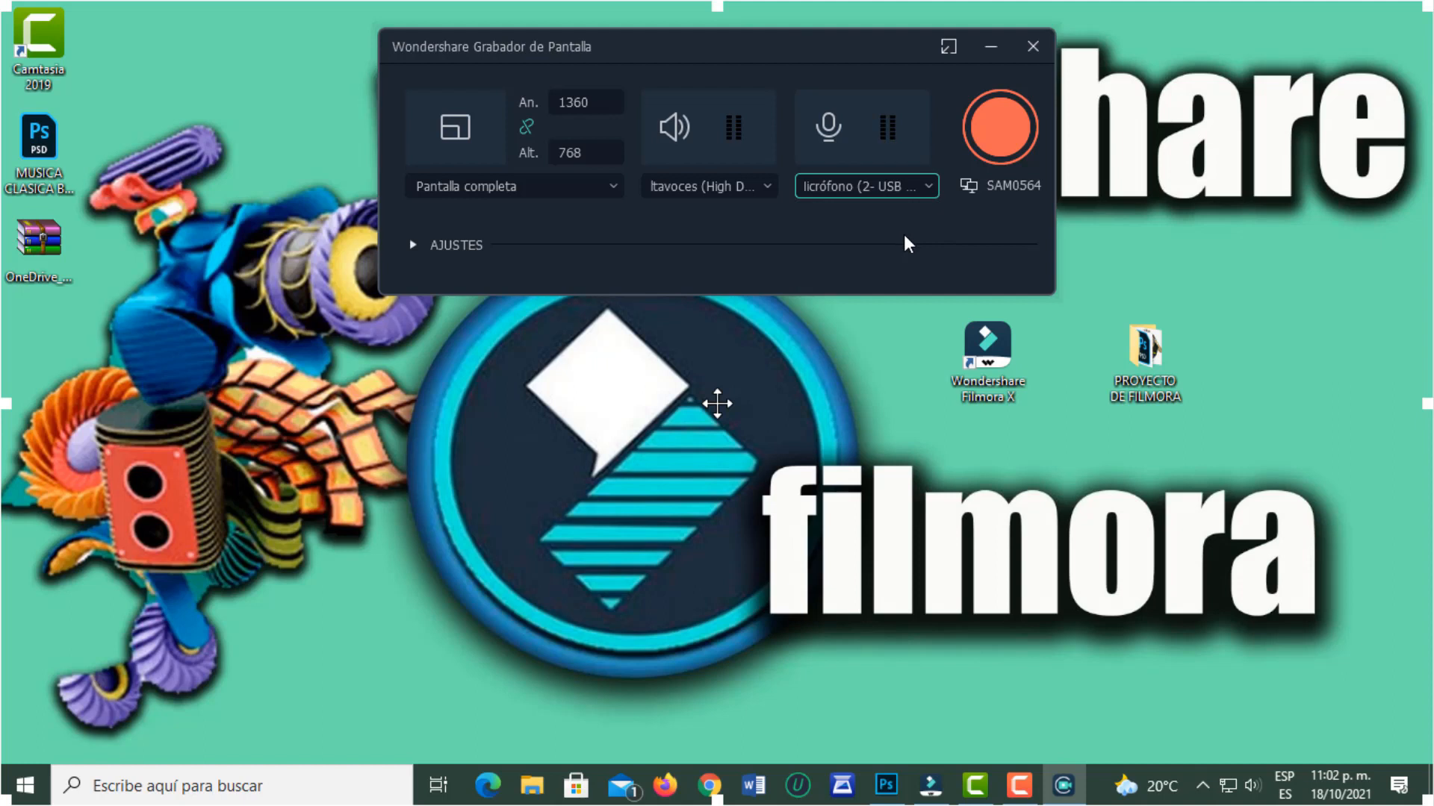
left_click(1004, 128)
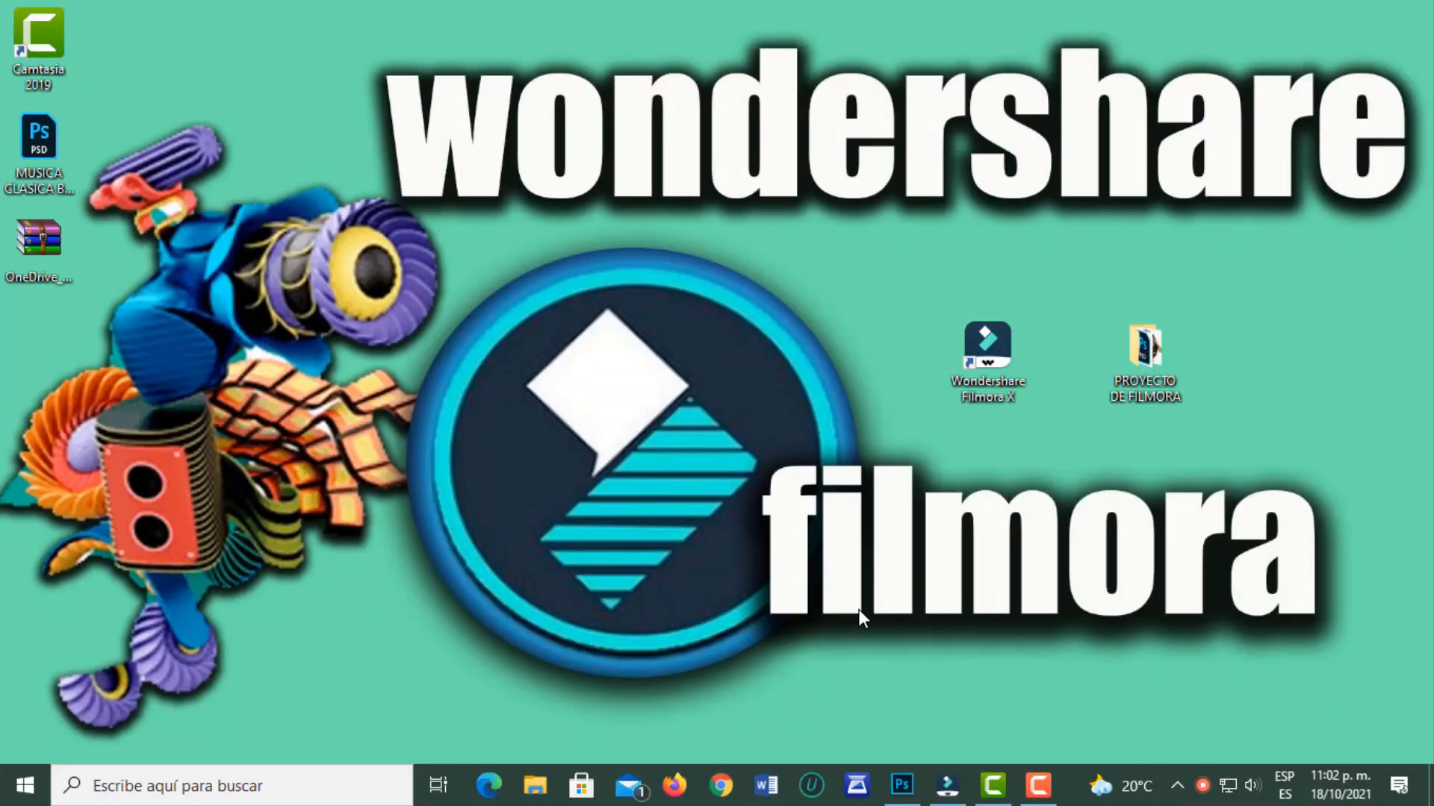
- In Chrome, search for "regimen simplificado" and open the Gerencie.com article as content for the recording
left_click(738, 801)
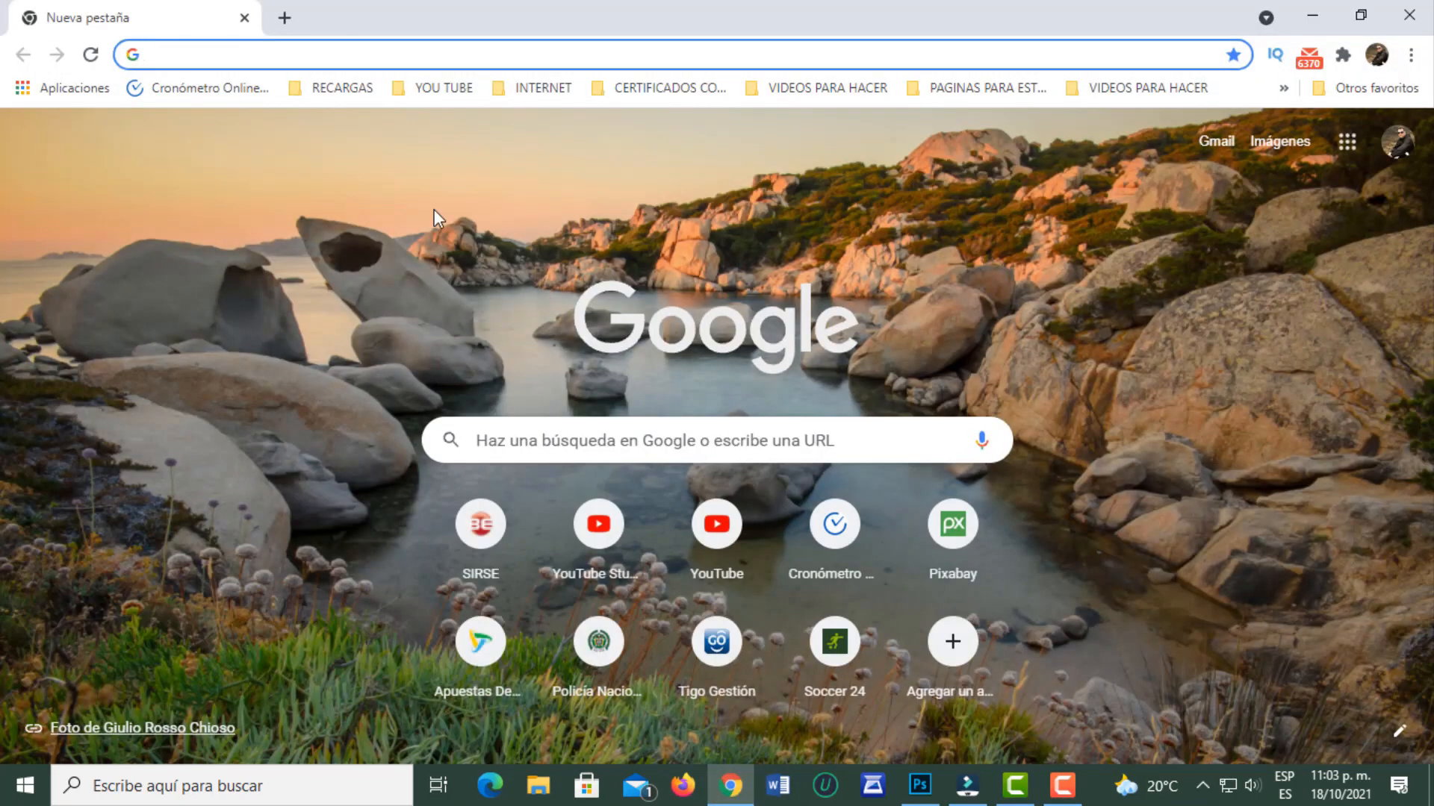
left_click(212, 52)
type("REGI")
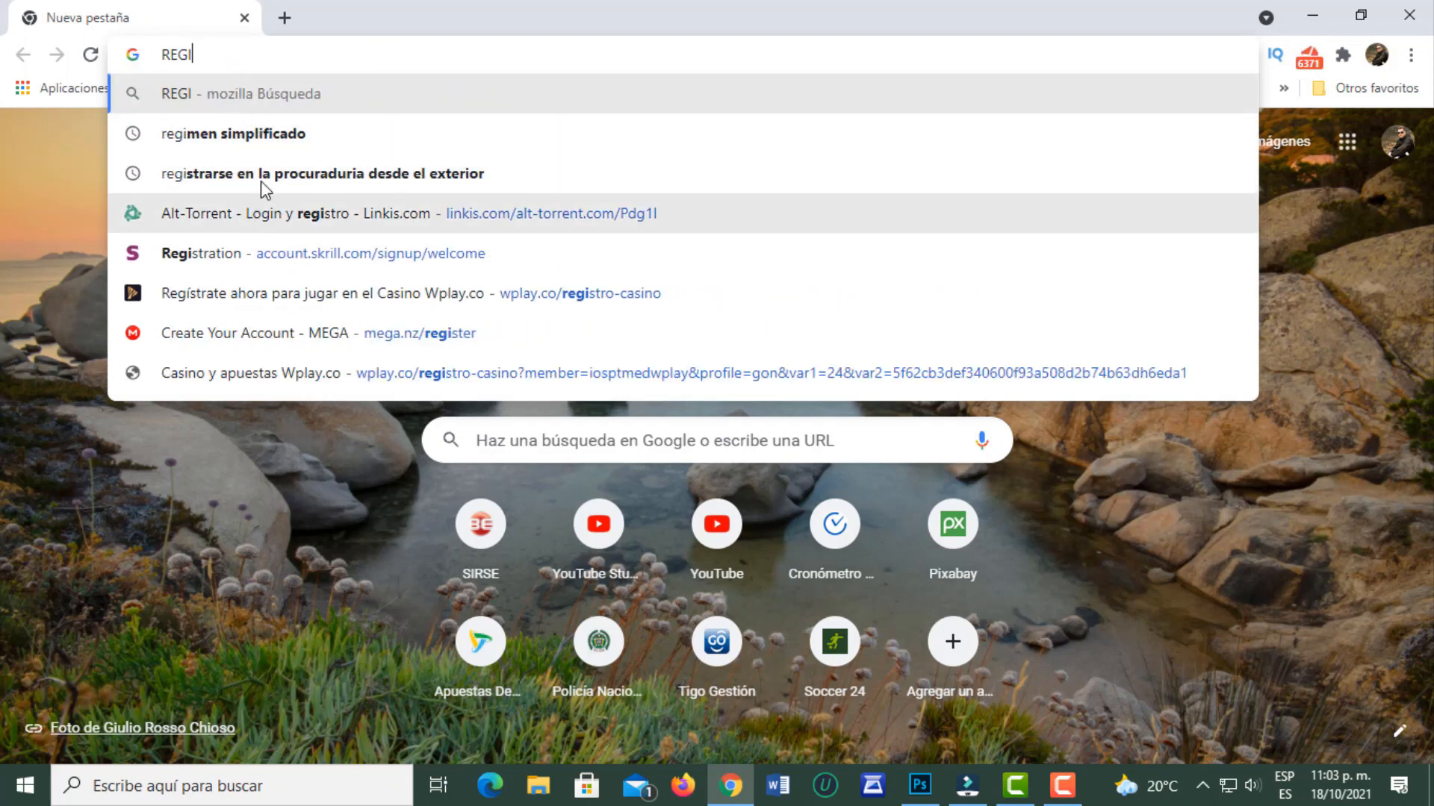
left_click(256, 139)
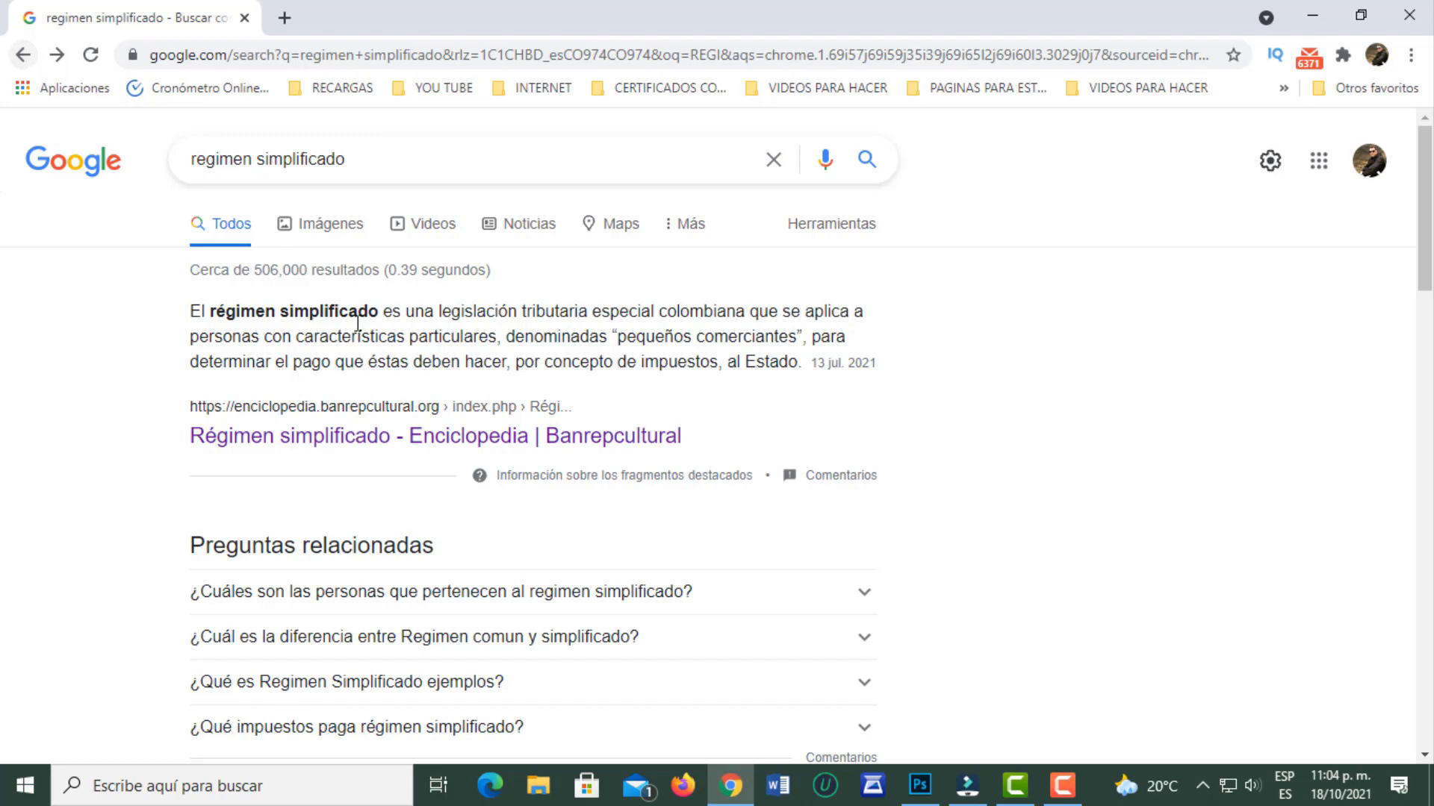
left_click(457, 446)
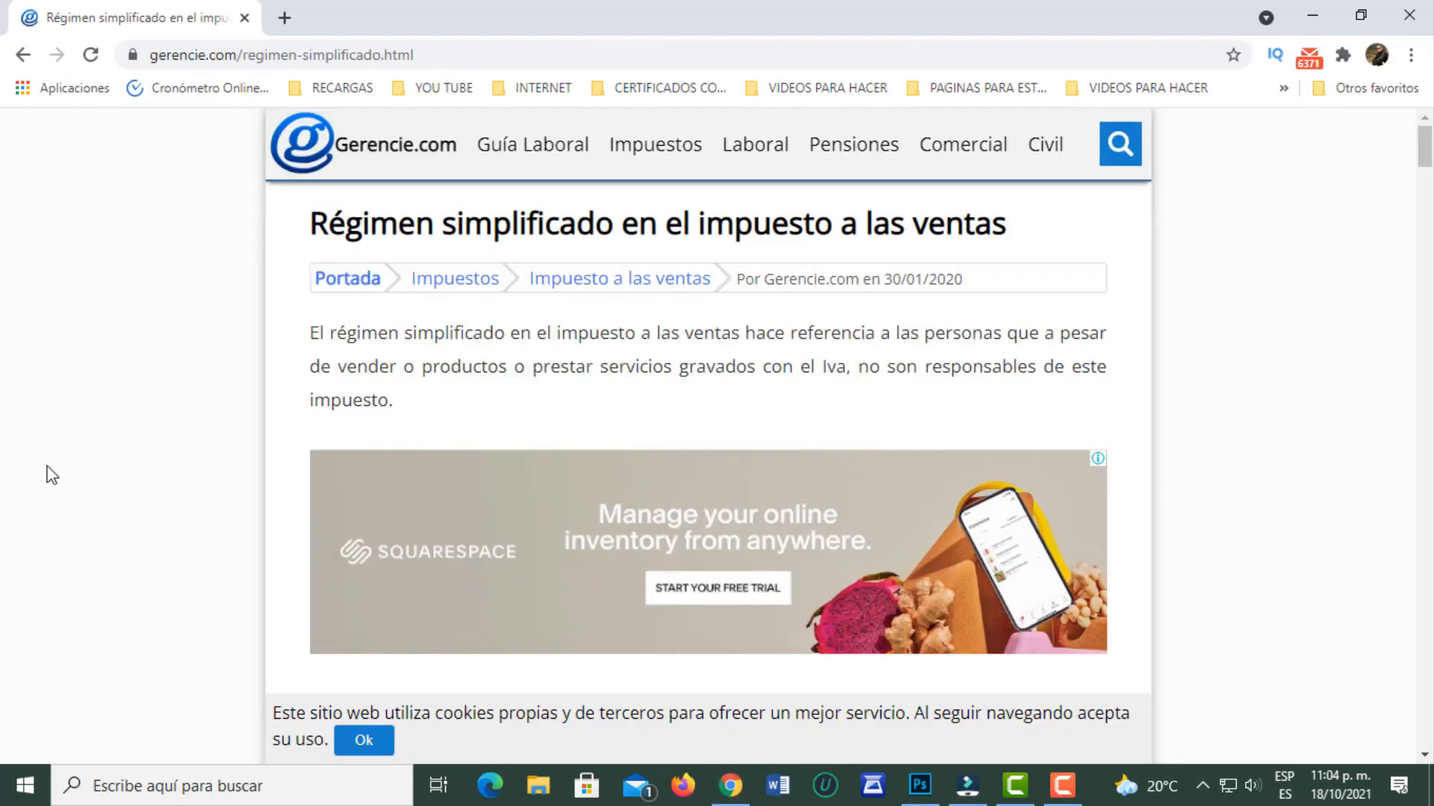
- Stop the screen recording, close the recorder and preview the newly recorded clip from the PANTALLAS VERDES folder
left_click(1202, 785)
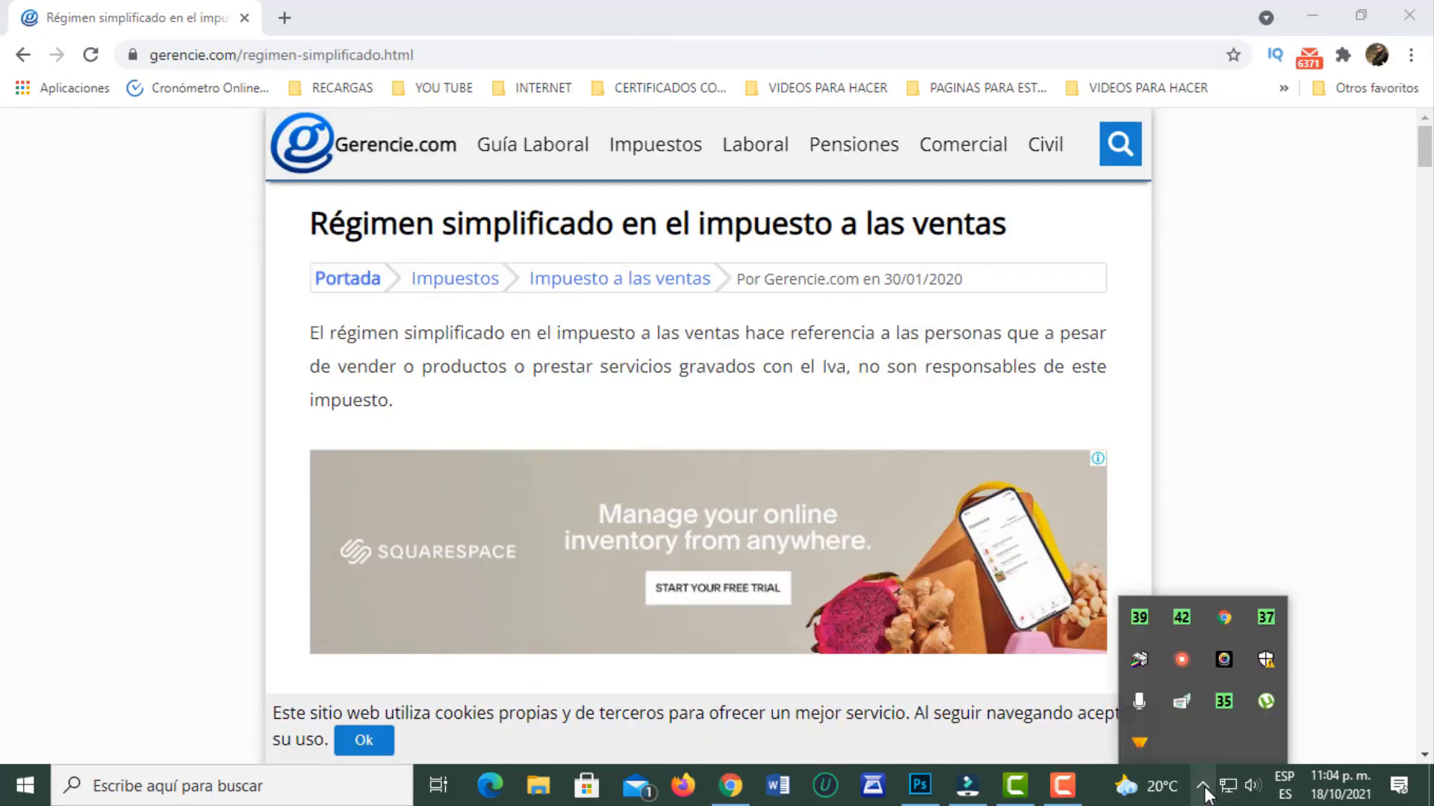
left_click(1181, 661)
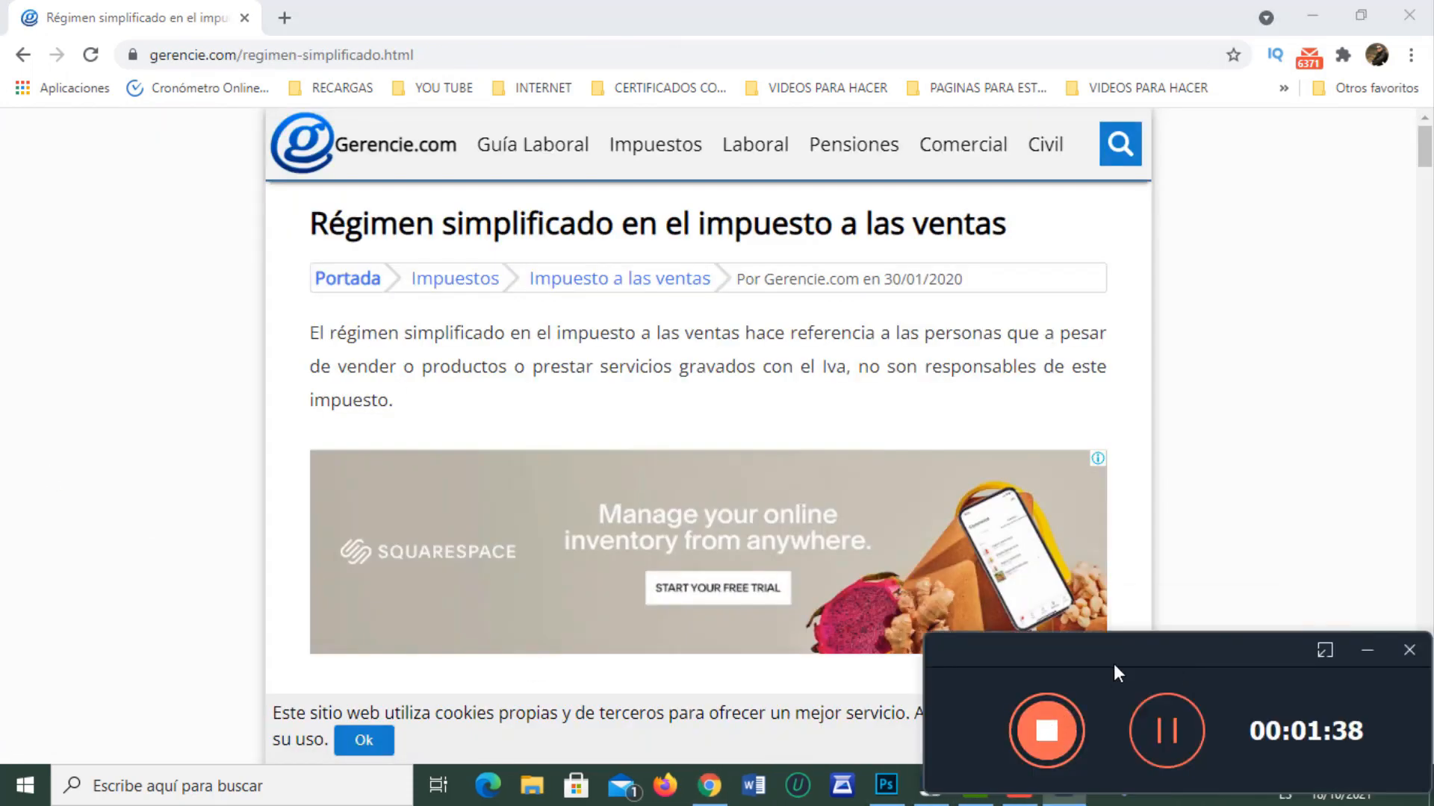
left_click(1049, 730)
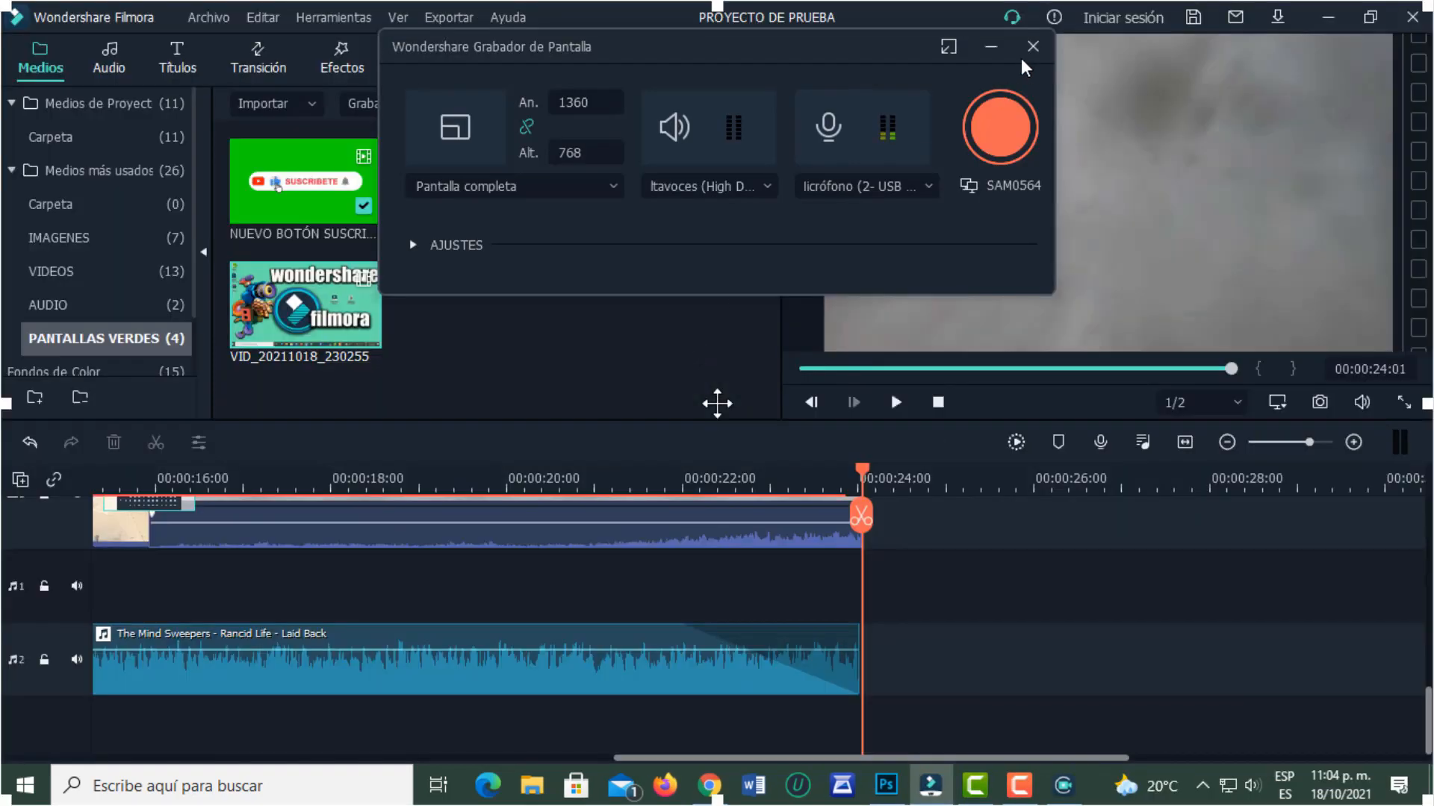
left_click(1032, 47)
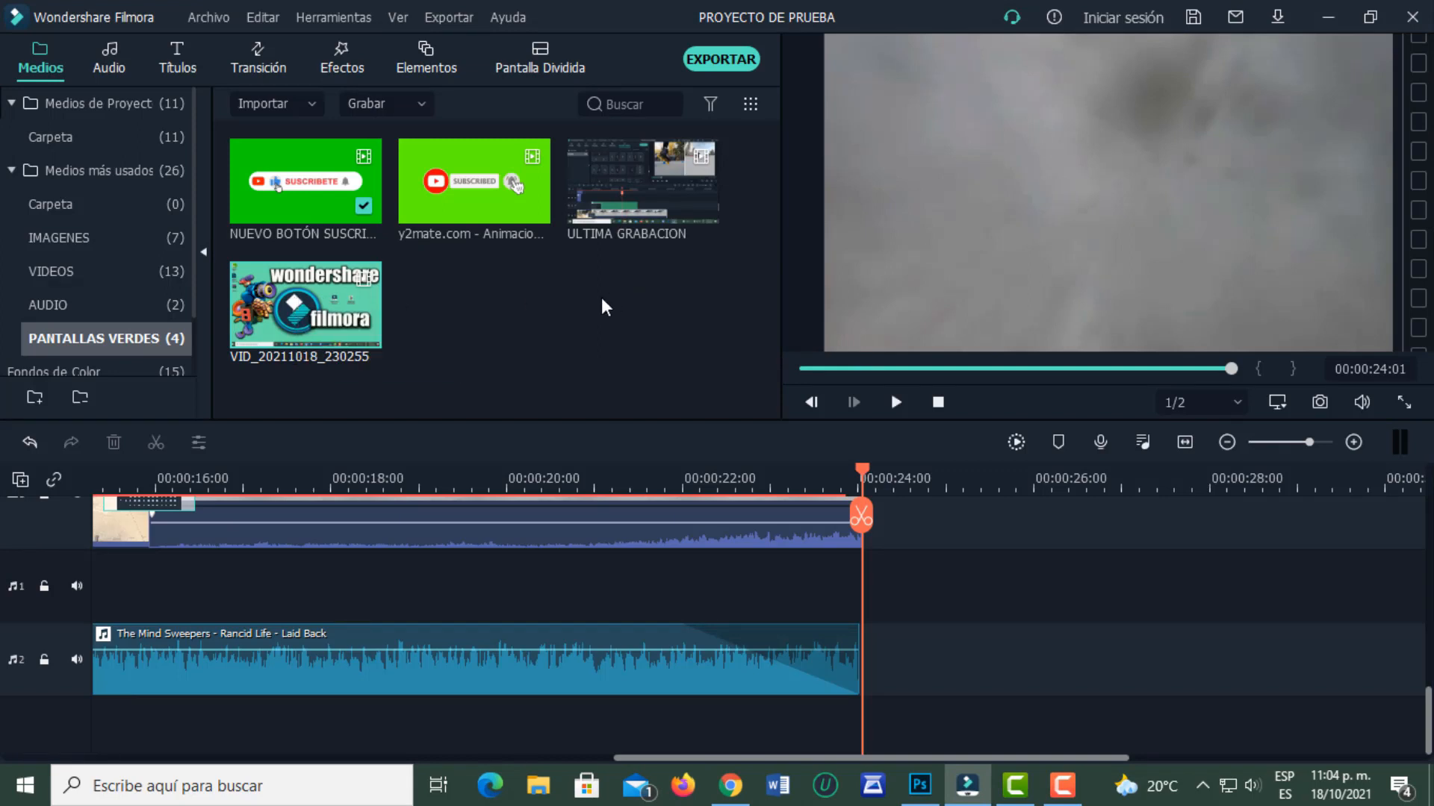
double_click(288, 302)
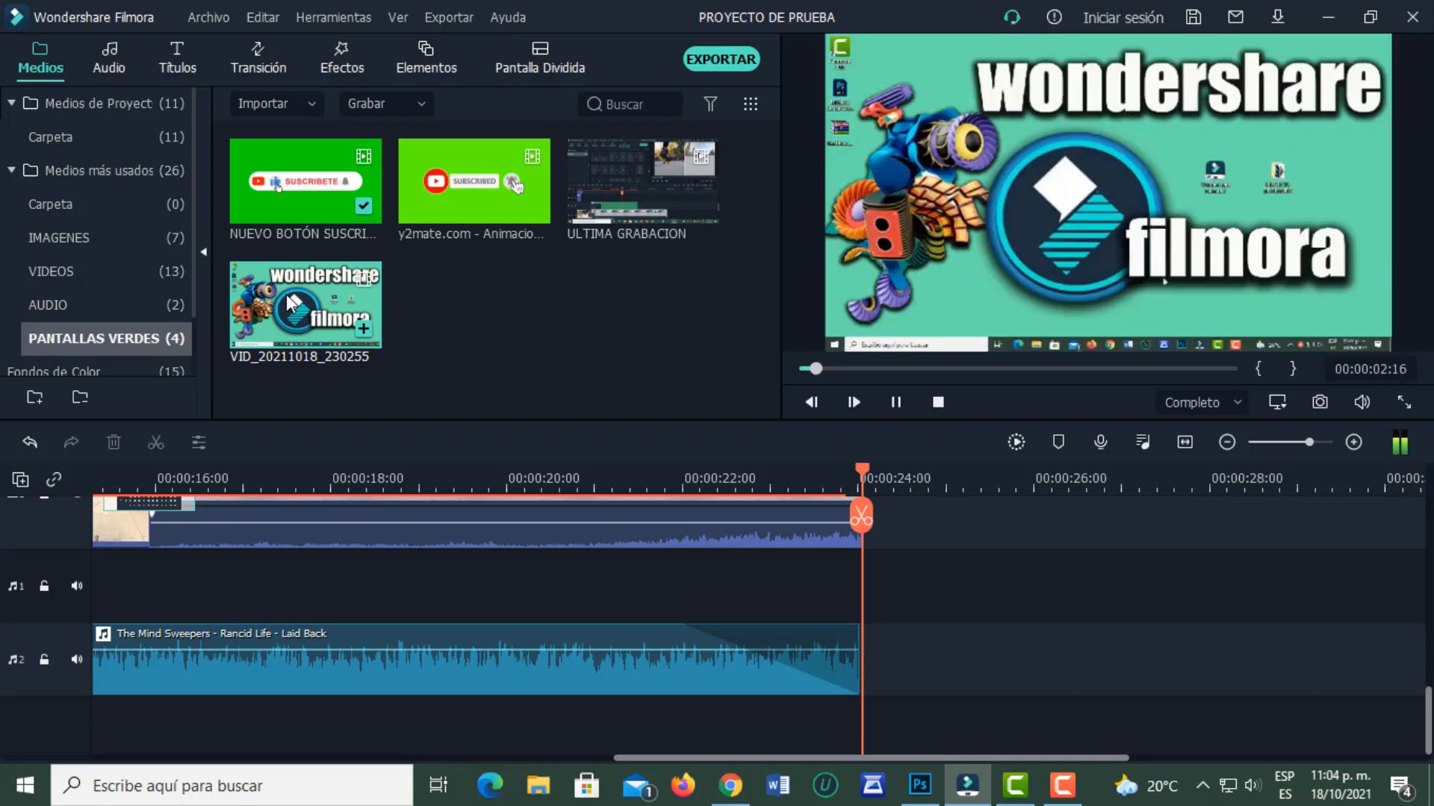
left_click(896, 403)
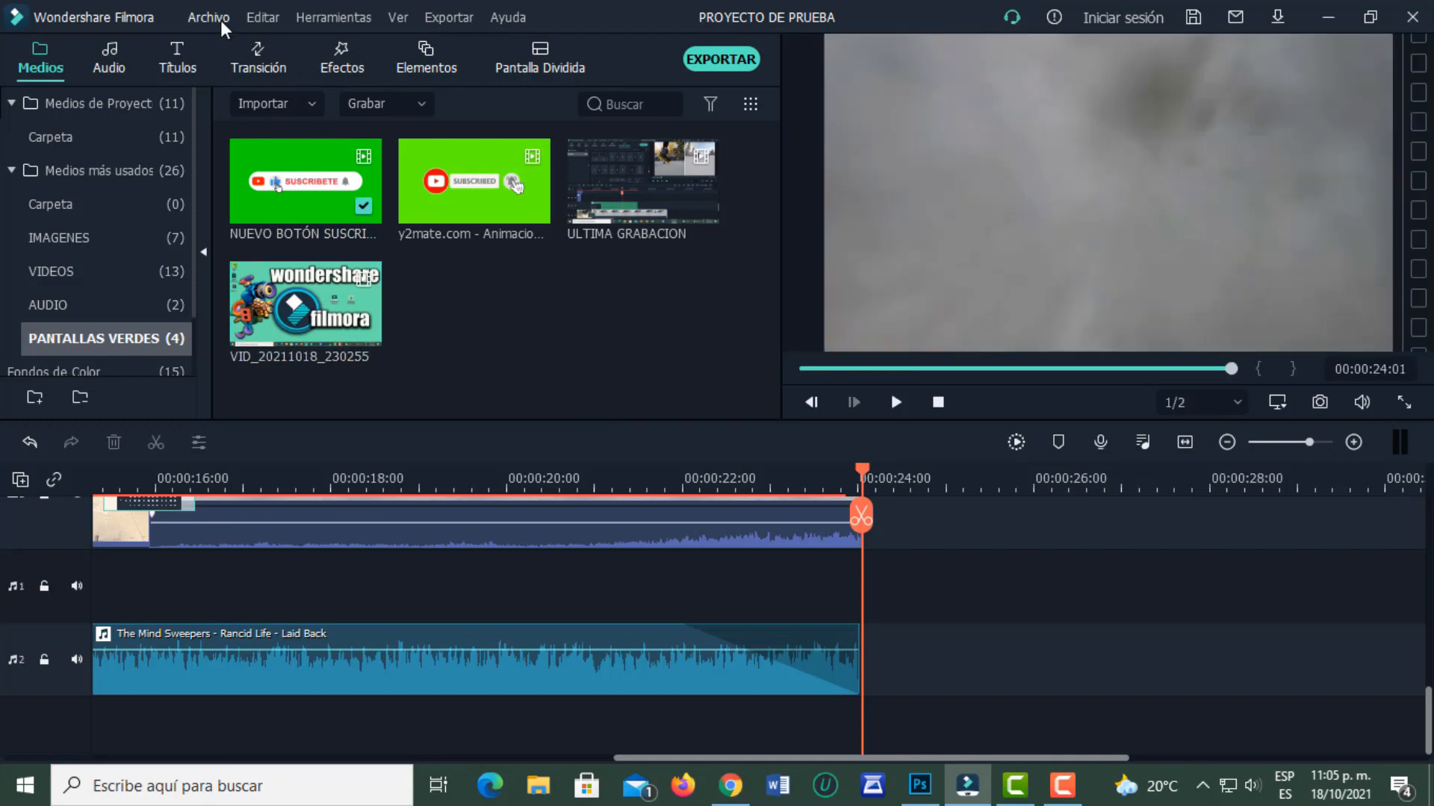
- Open the PC screen recorder, set the capture area to Personalizado and resize it to about 501 × 738 over the right part of the screen
left_click(217, 20)
mouse_move(282, 193)
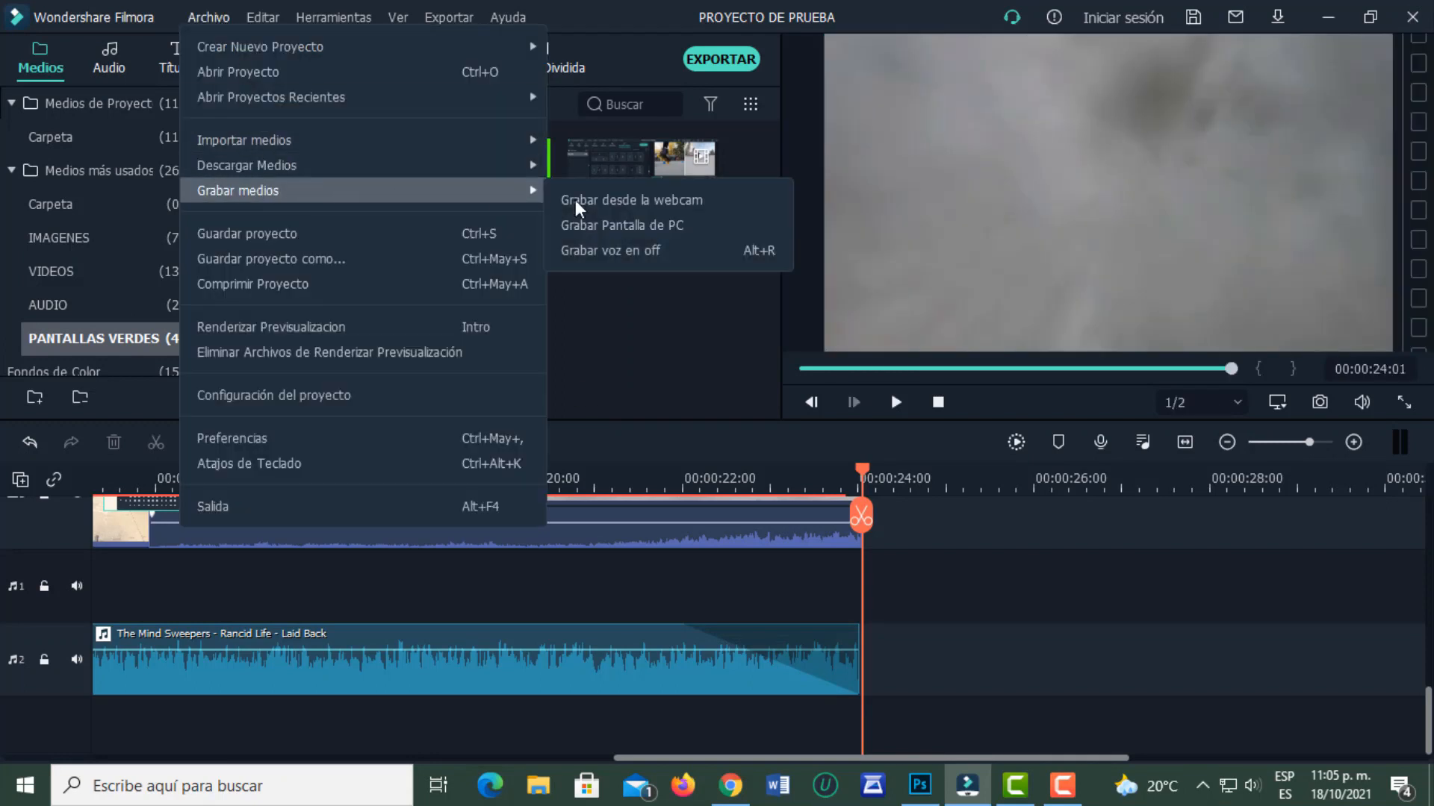
left_click(625, 225)
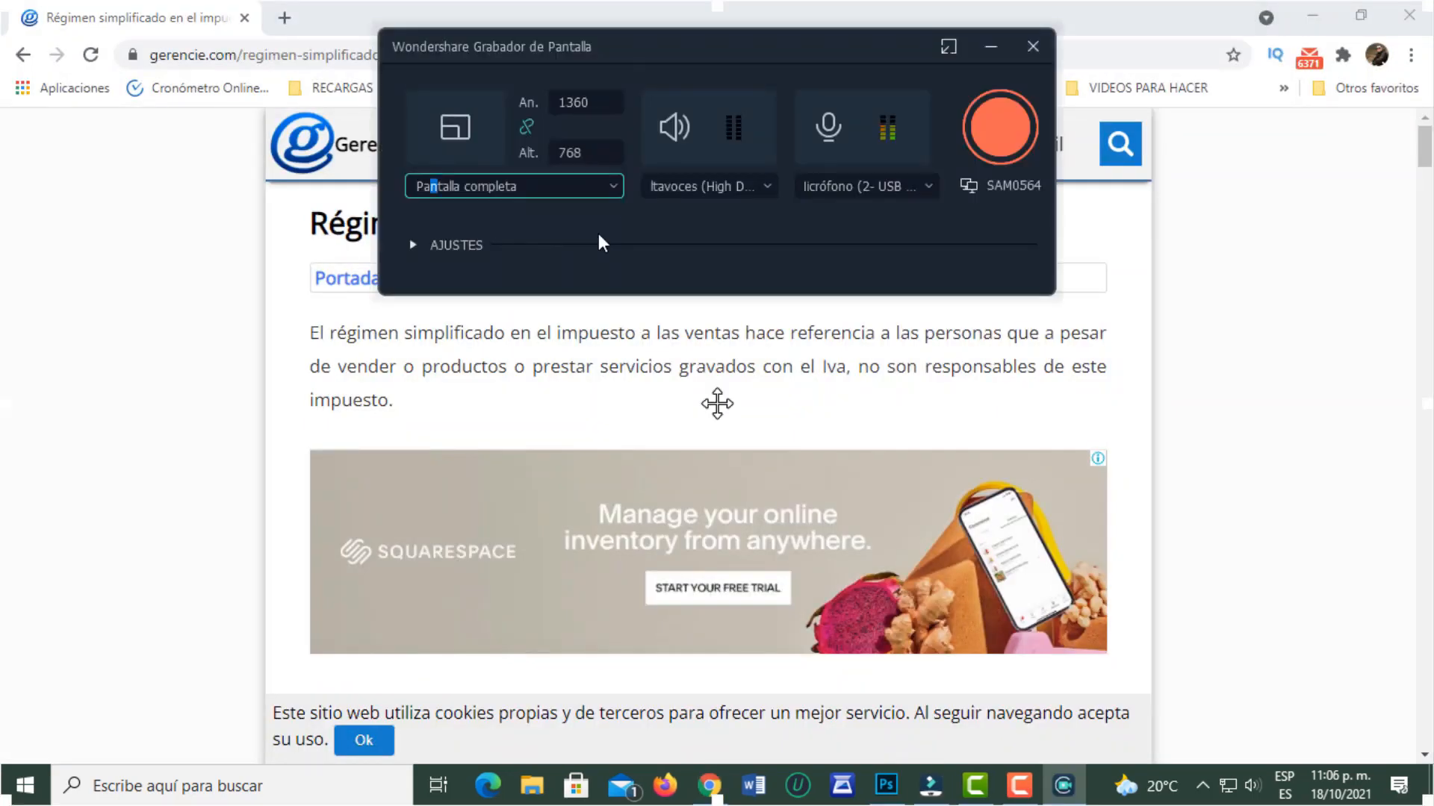
left_click(612, 183)
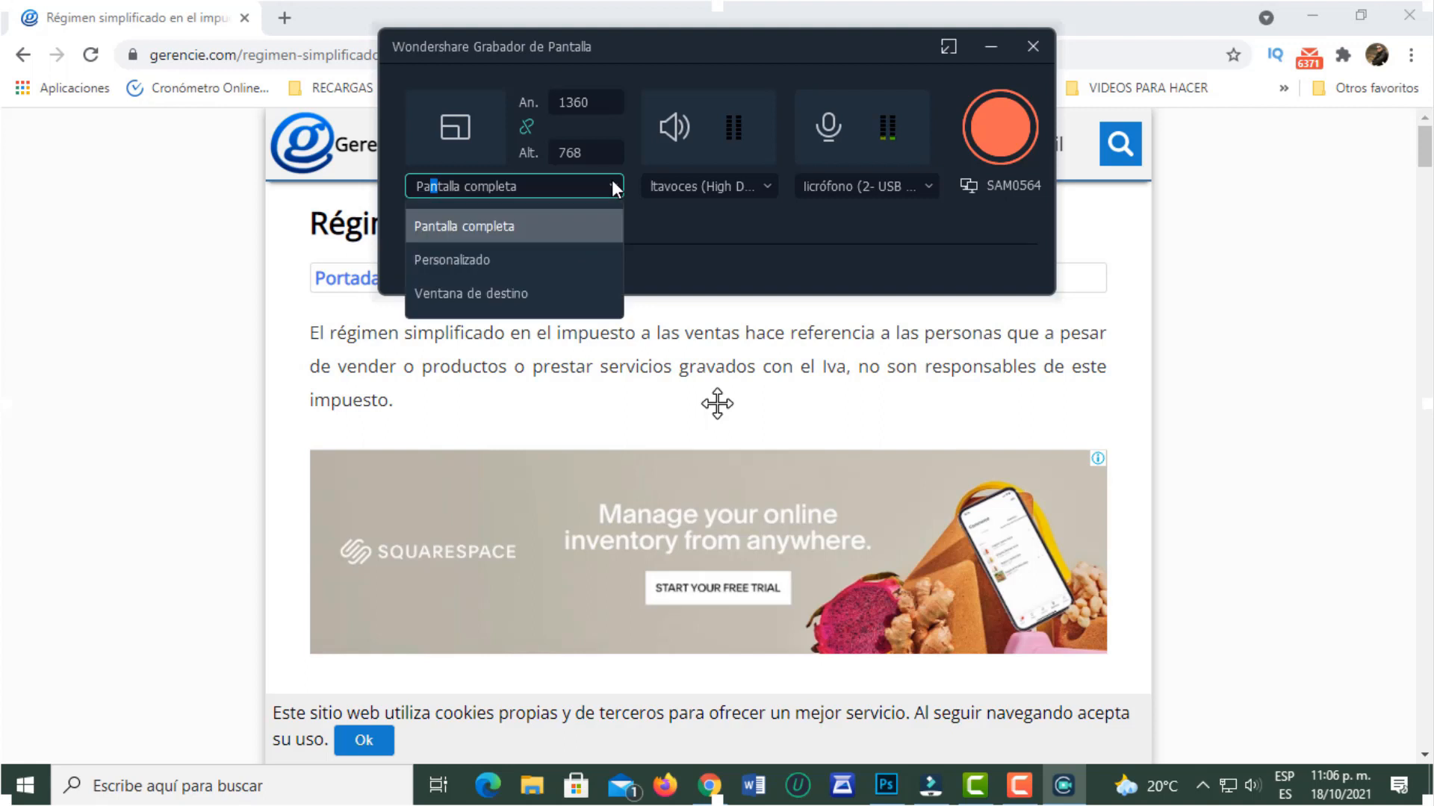
left_click(486, 261)
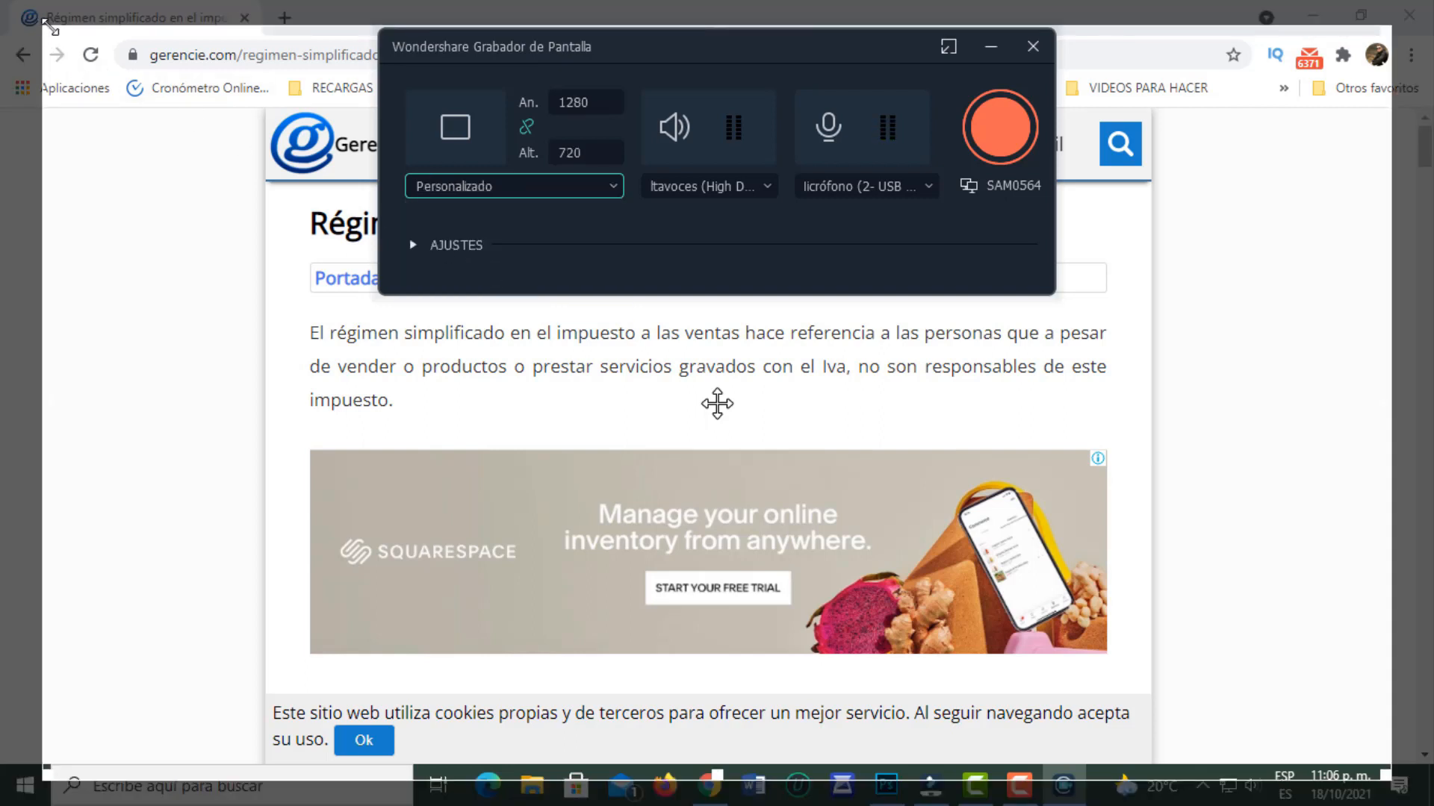
left_click_drag(51, 28, 867, 6)
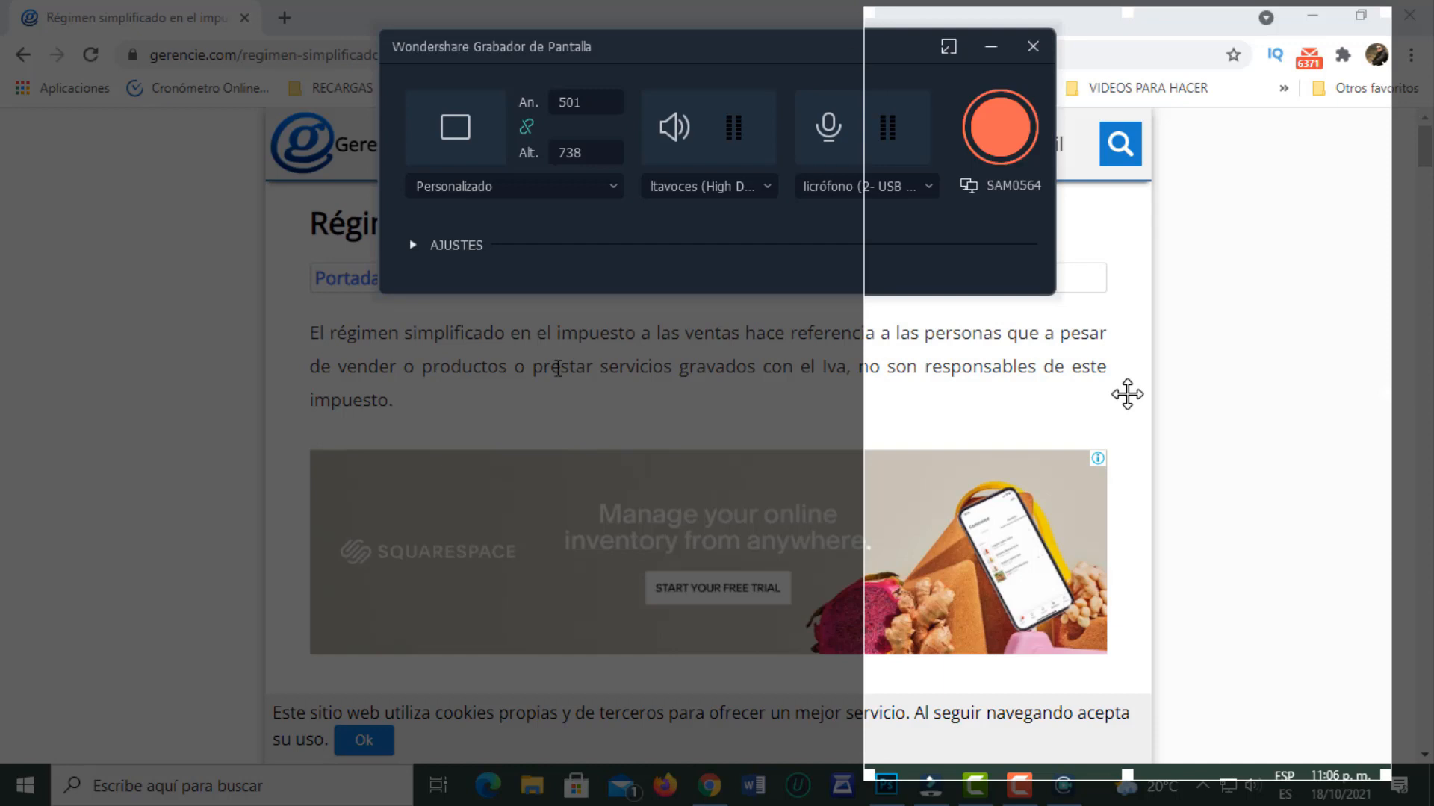
- Start recording the custom area, bring up the Gerencie.com article in Chrome as content and restore the recorder controls
left_click(1000, 134)
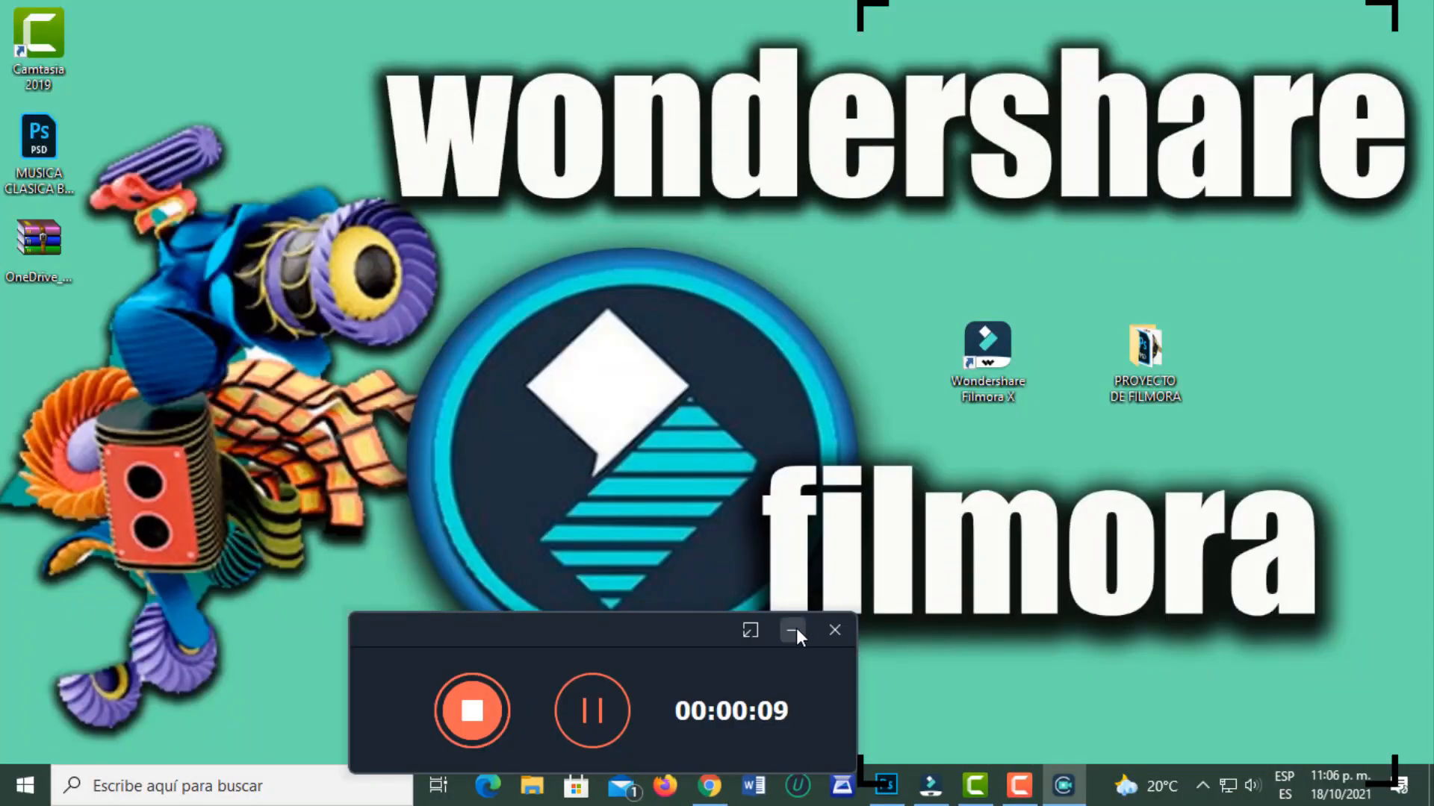
left_click(794, 630)
left_click(726, 791)
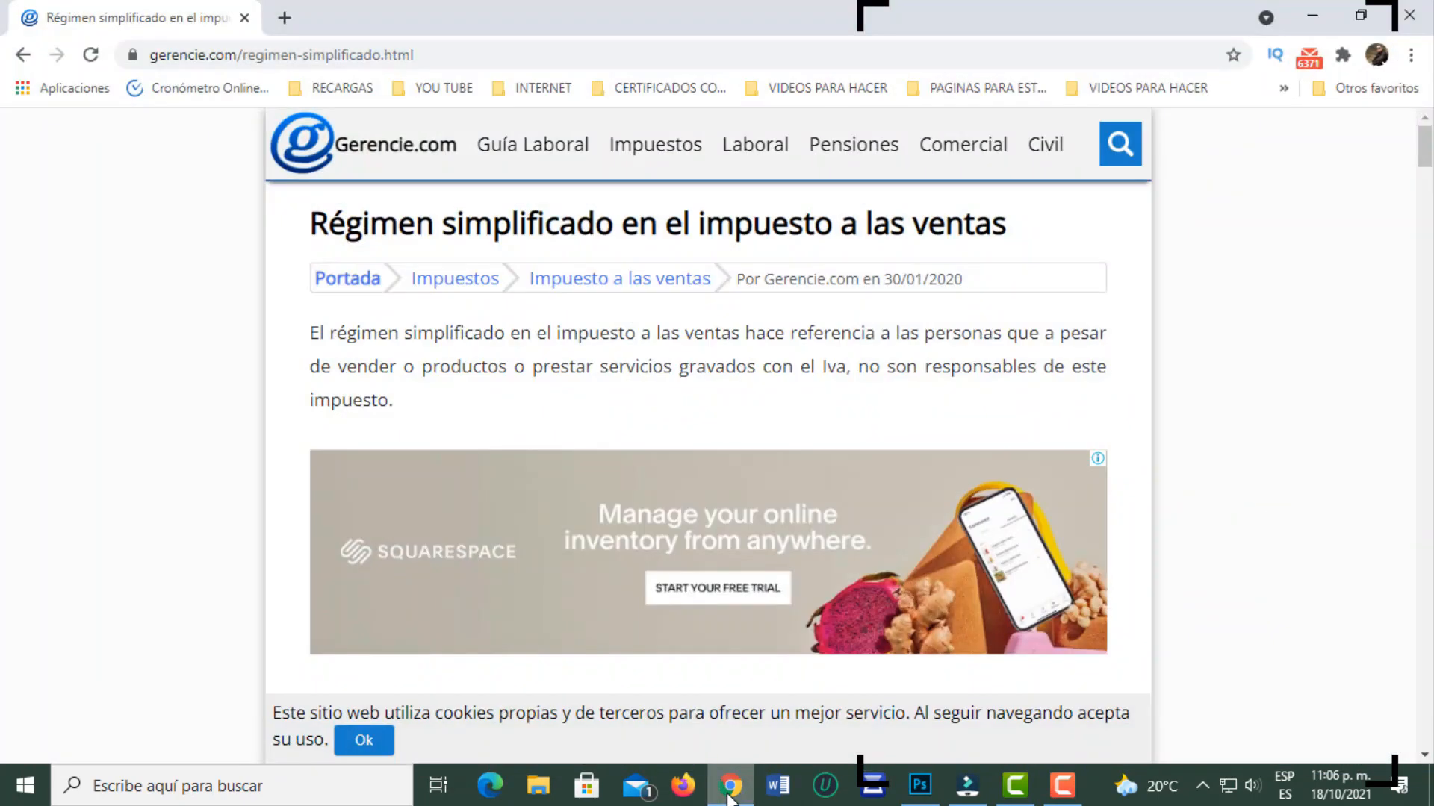
left_click(1202, 787)
left_click(1181, 659)
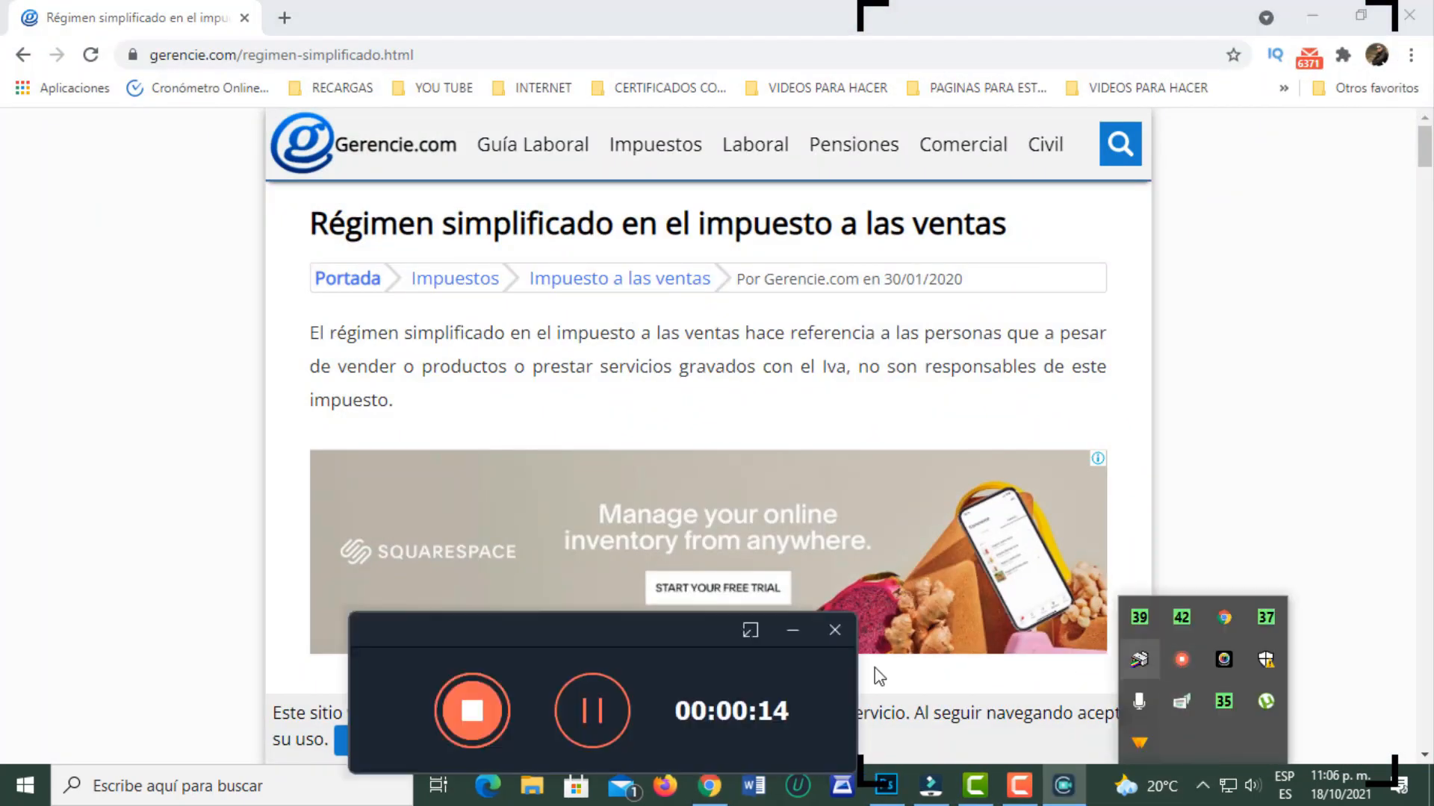
- Stop the custom-area recording, close the recorder and preview the new clip from the PANTALLAS VERDES folder
left_click(478, 717)
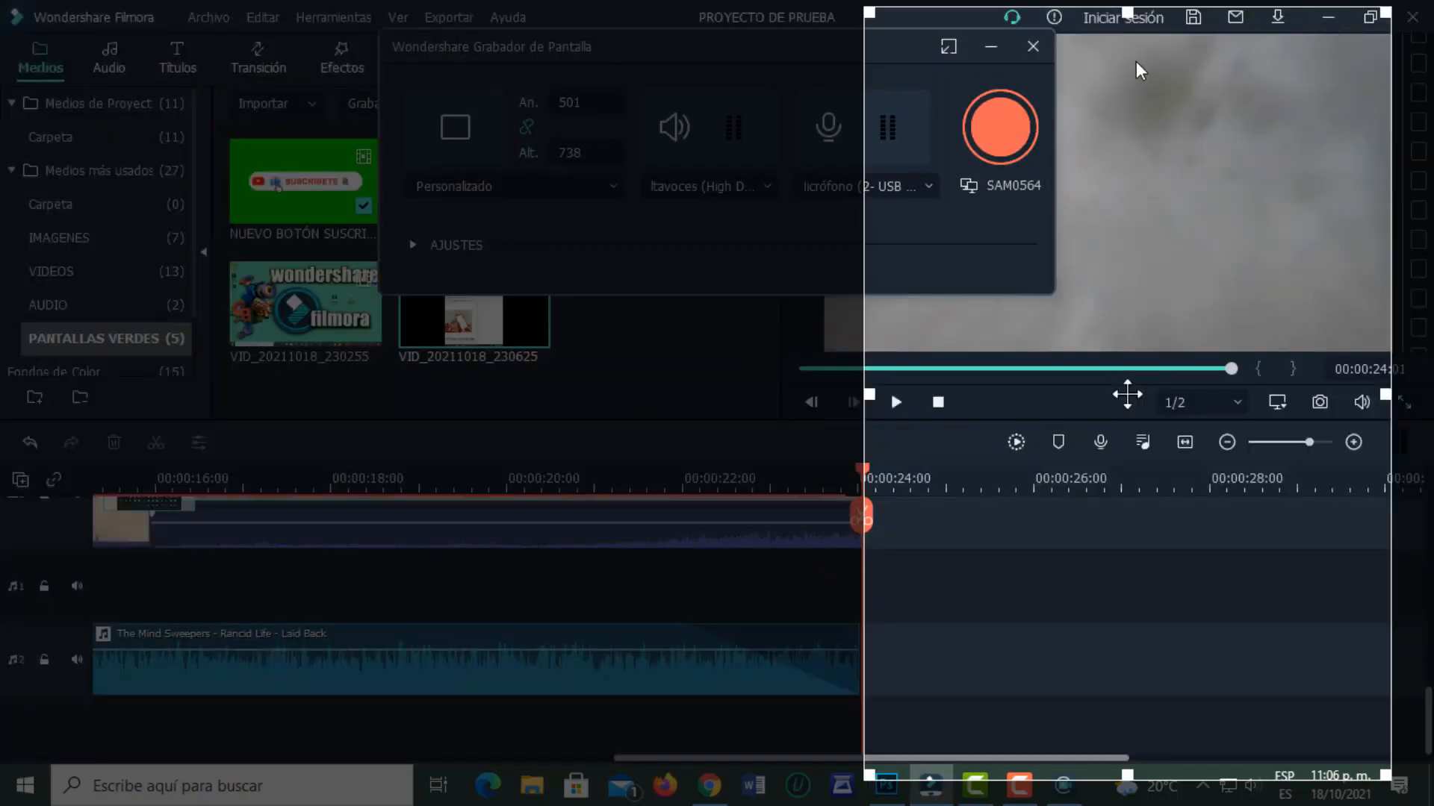
left_click(893, 64)
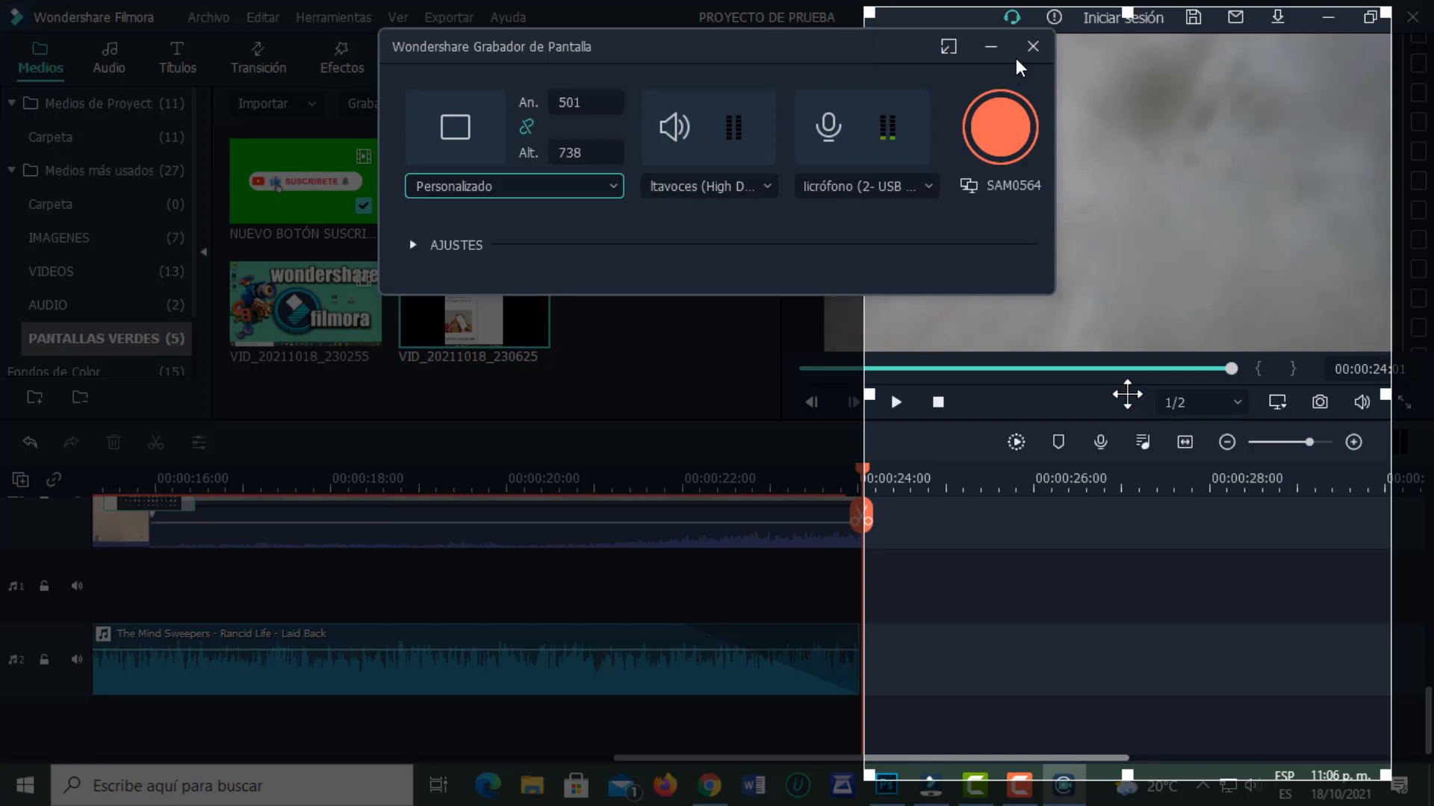
left_click(1031, 47)
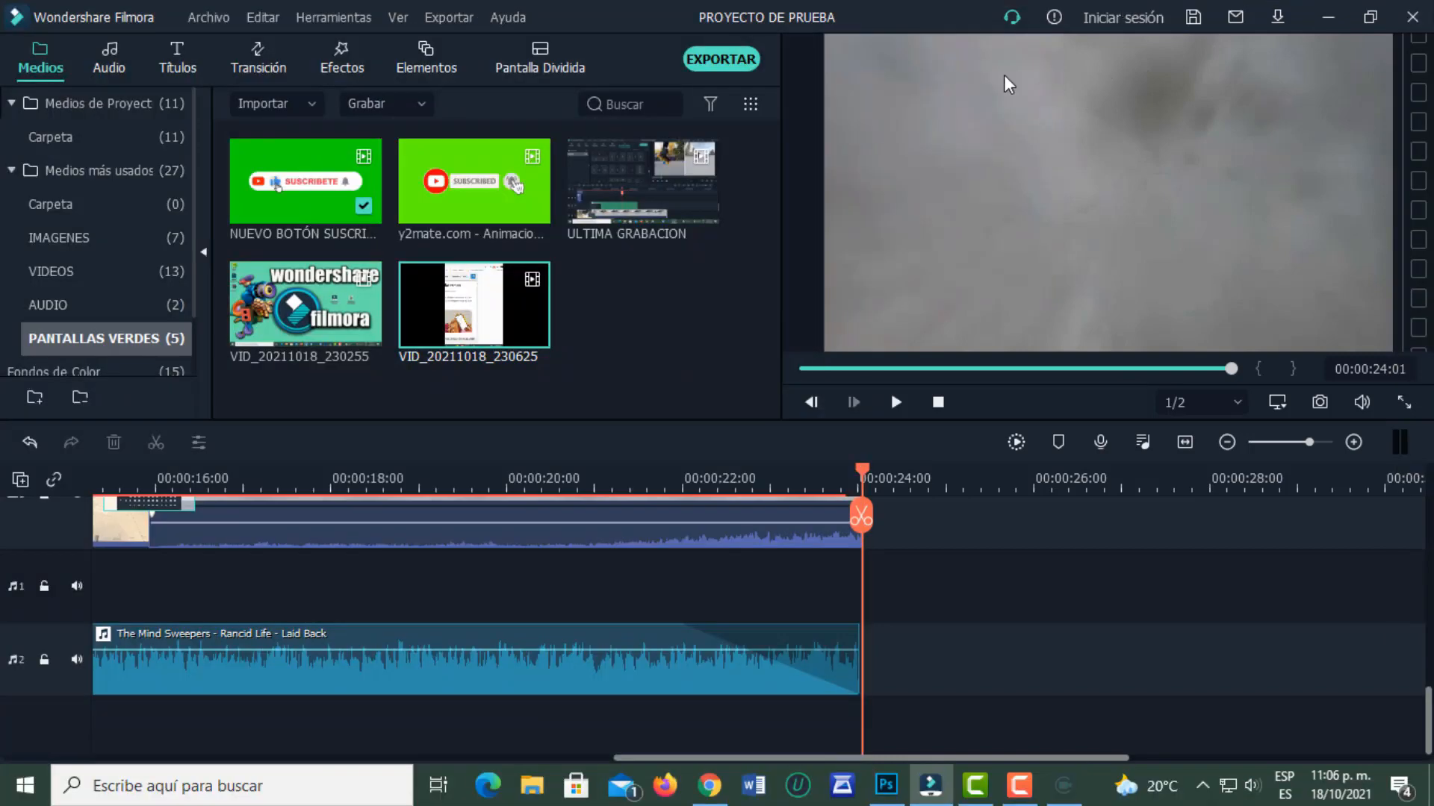
double_click(466, 312)
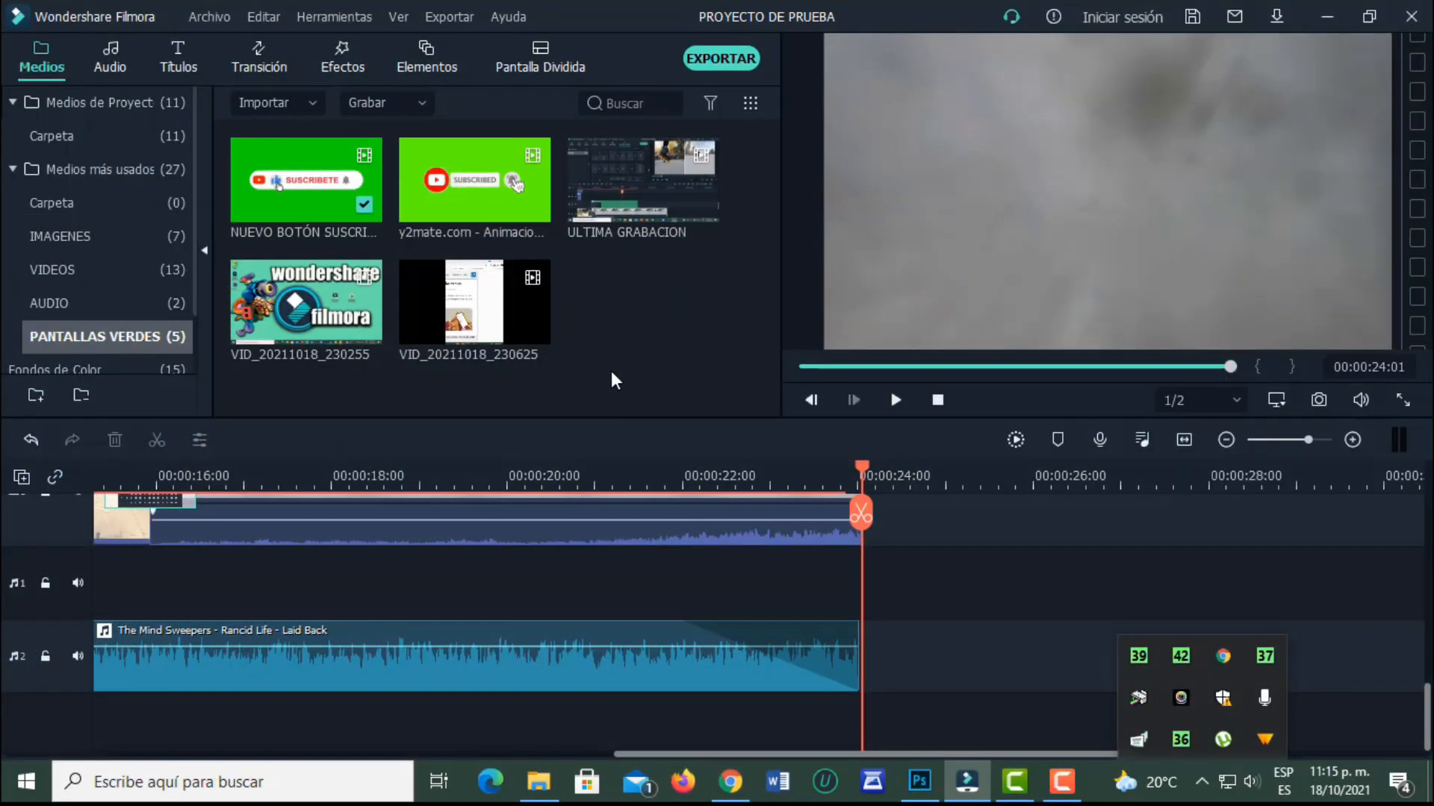
- Open the voice-over recorder with the 2- USB microphone as device and set the system speaker volume to 0
left_click(210, 18)
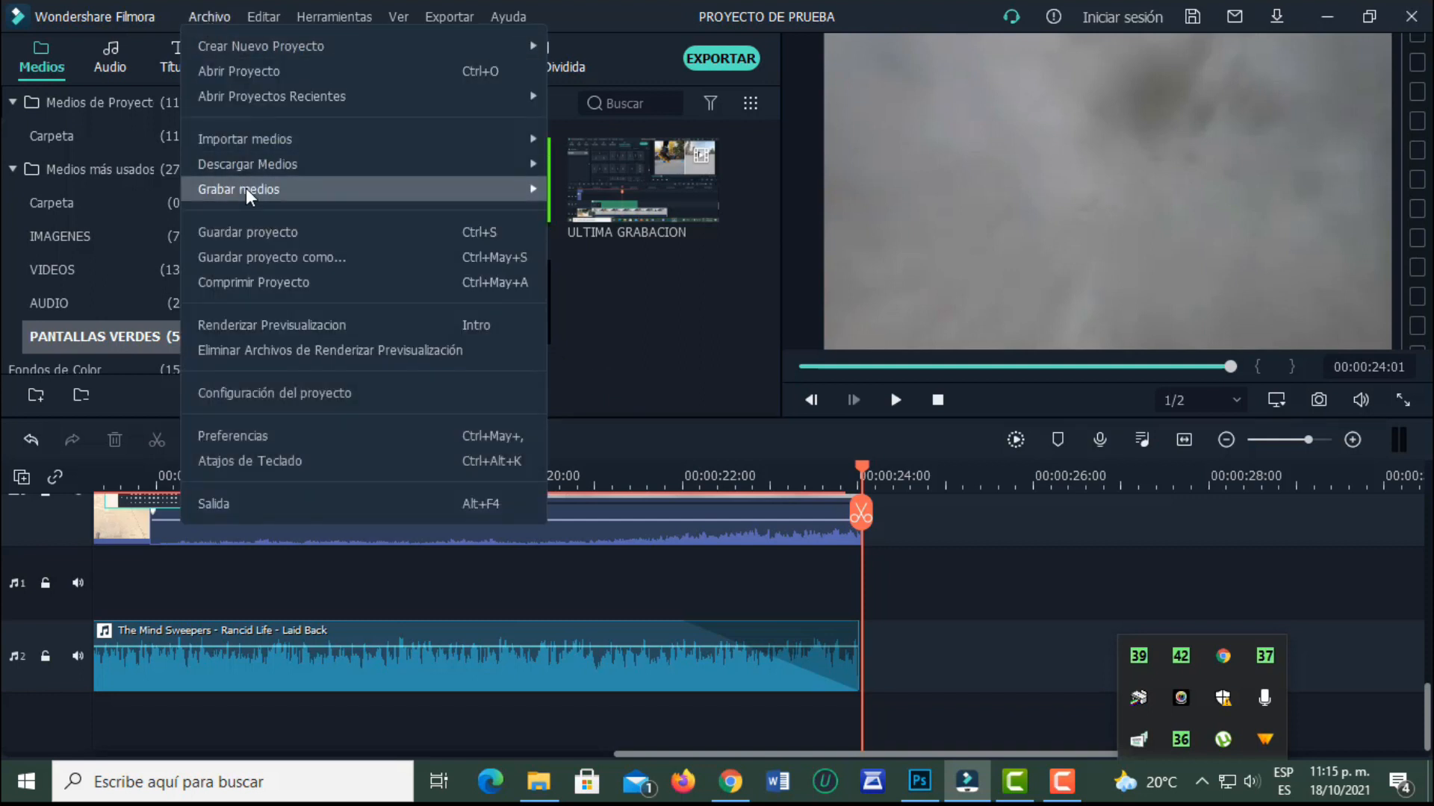
mouse_move(249, 195)
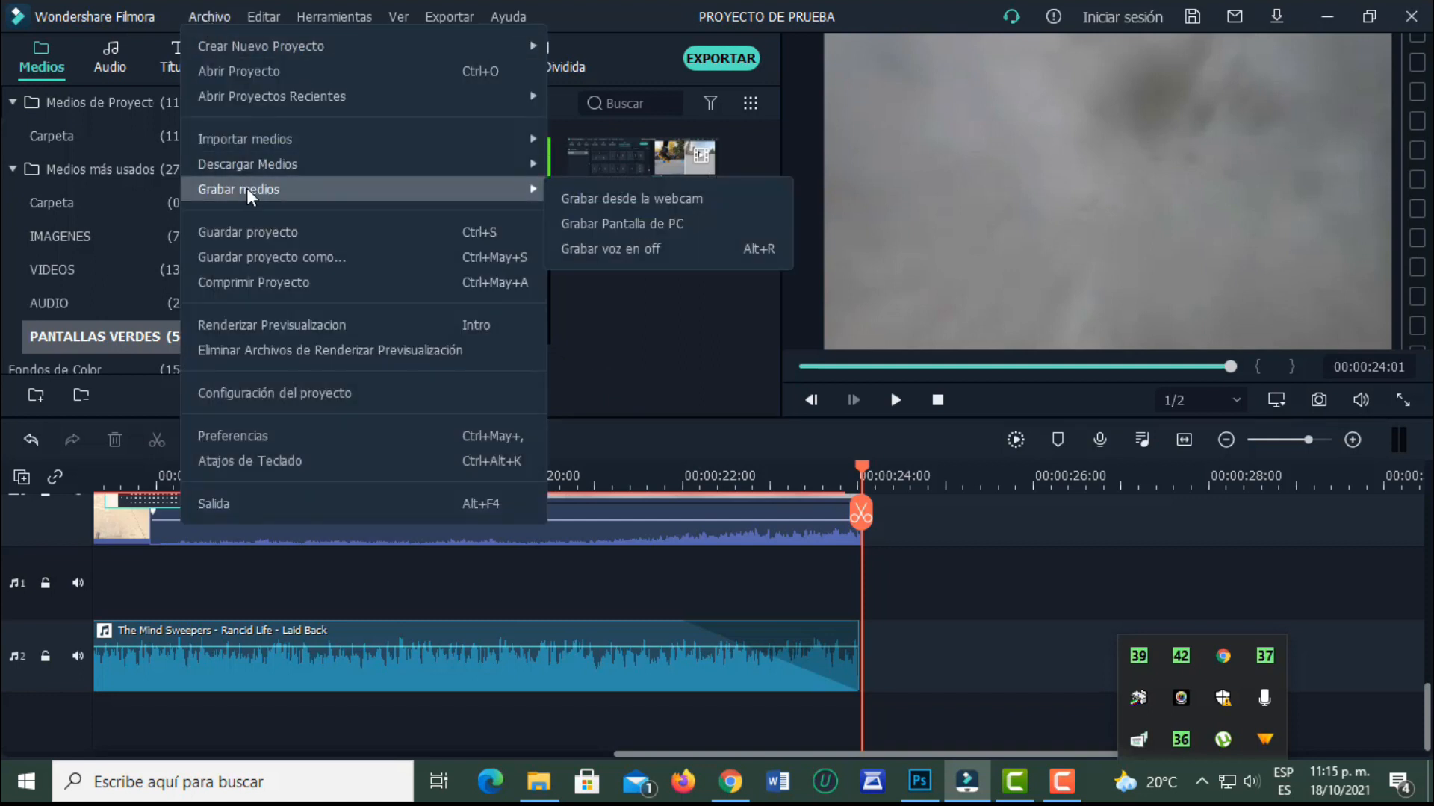
left_click(646, 249)
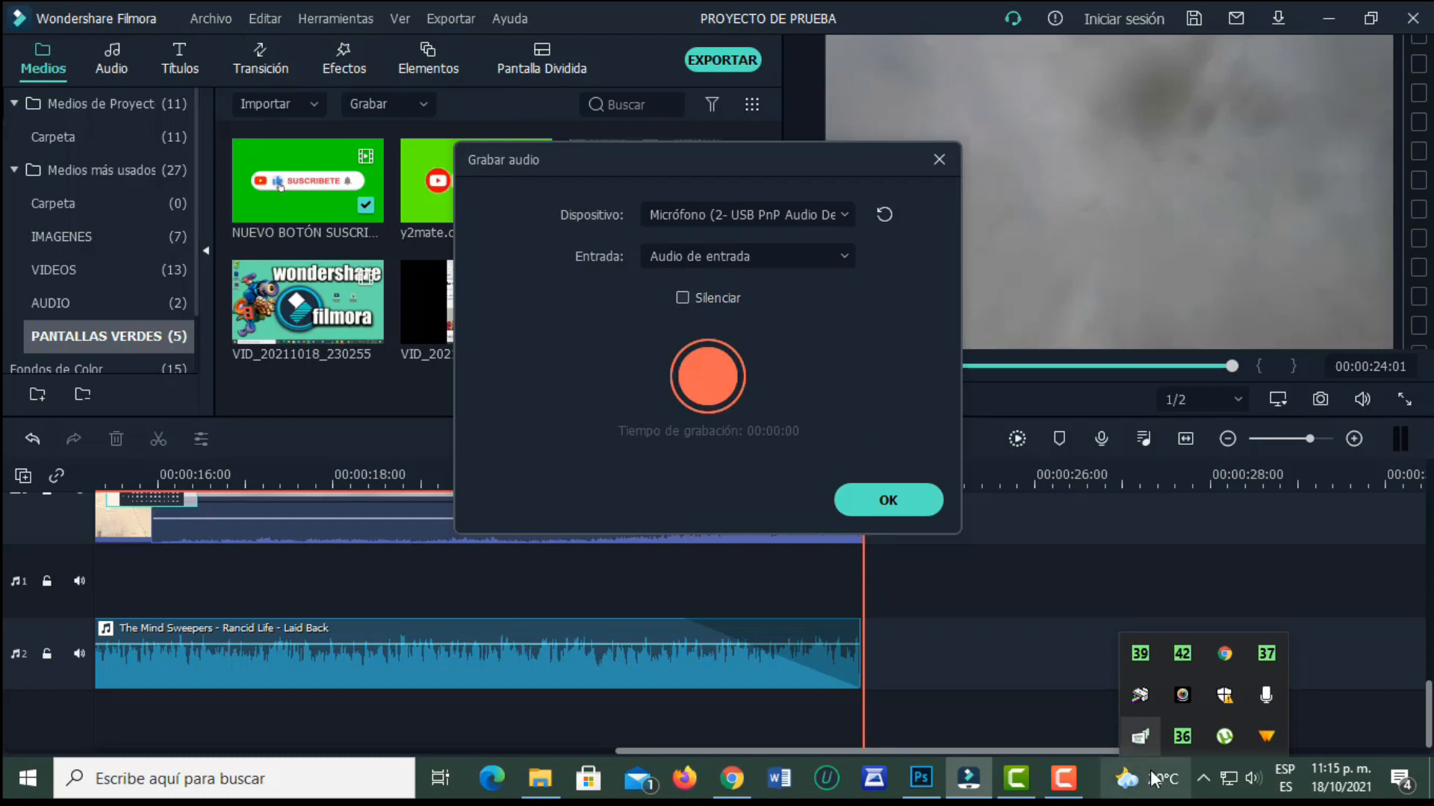
left_click(1203, 779)
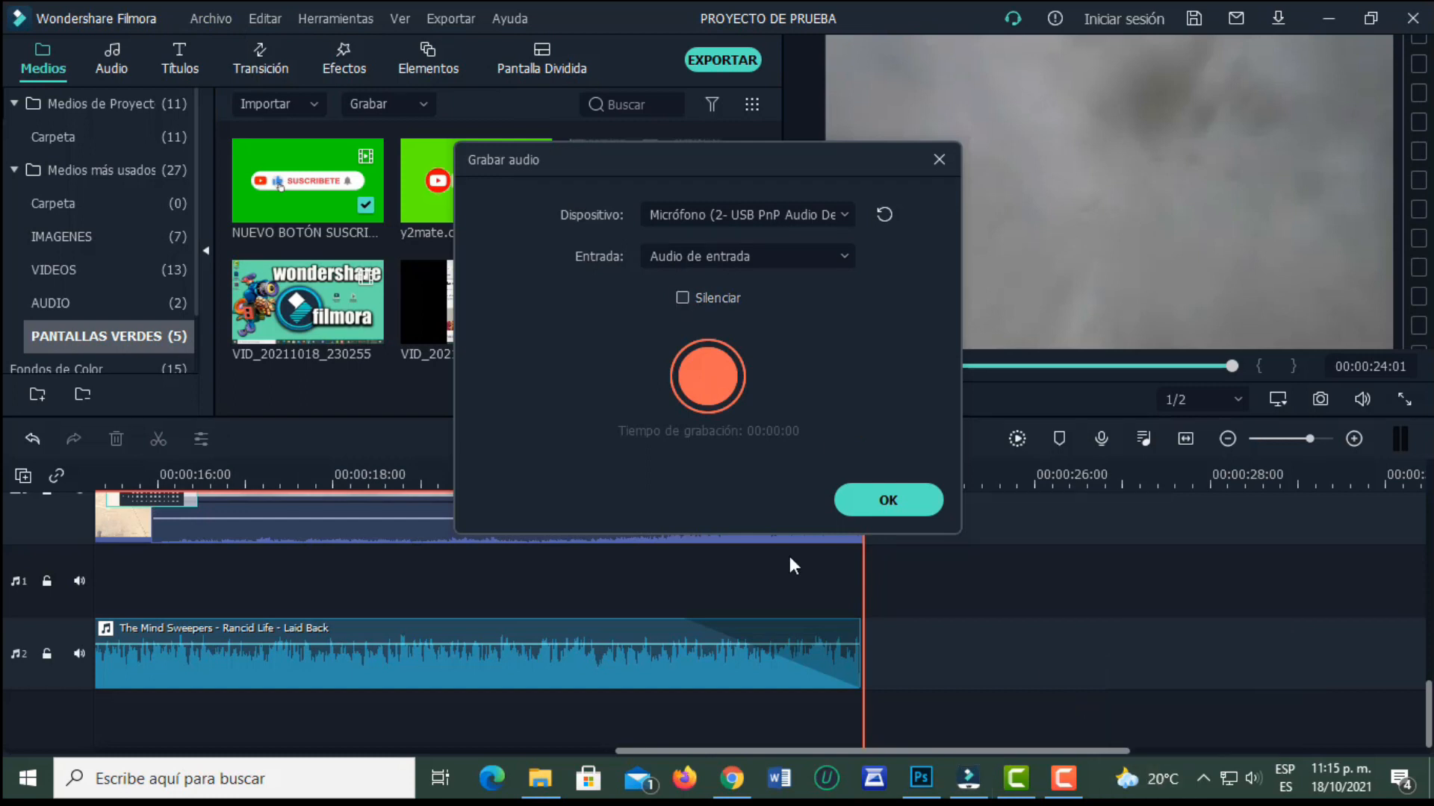
left_click(1253, 779)
left_click_drag(1155, 731, 1101, 724)
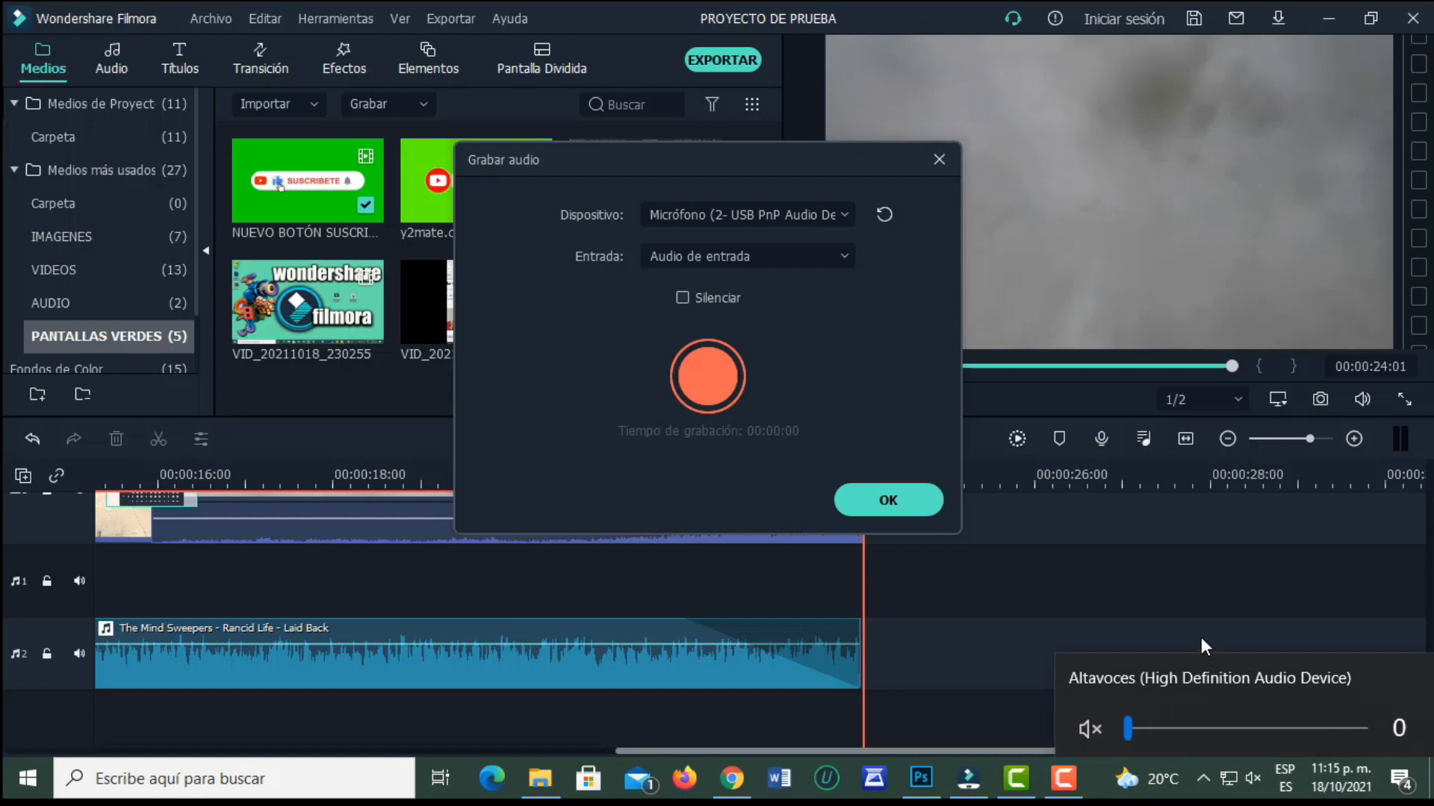
left_click(972, 634)
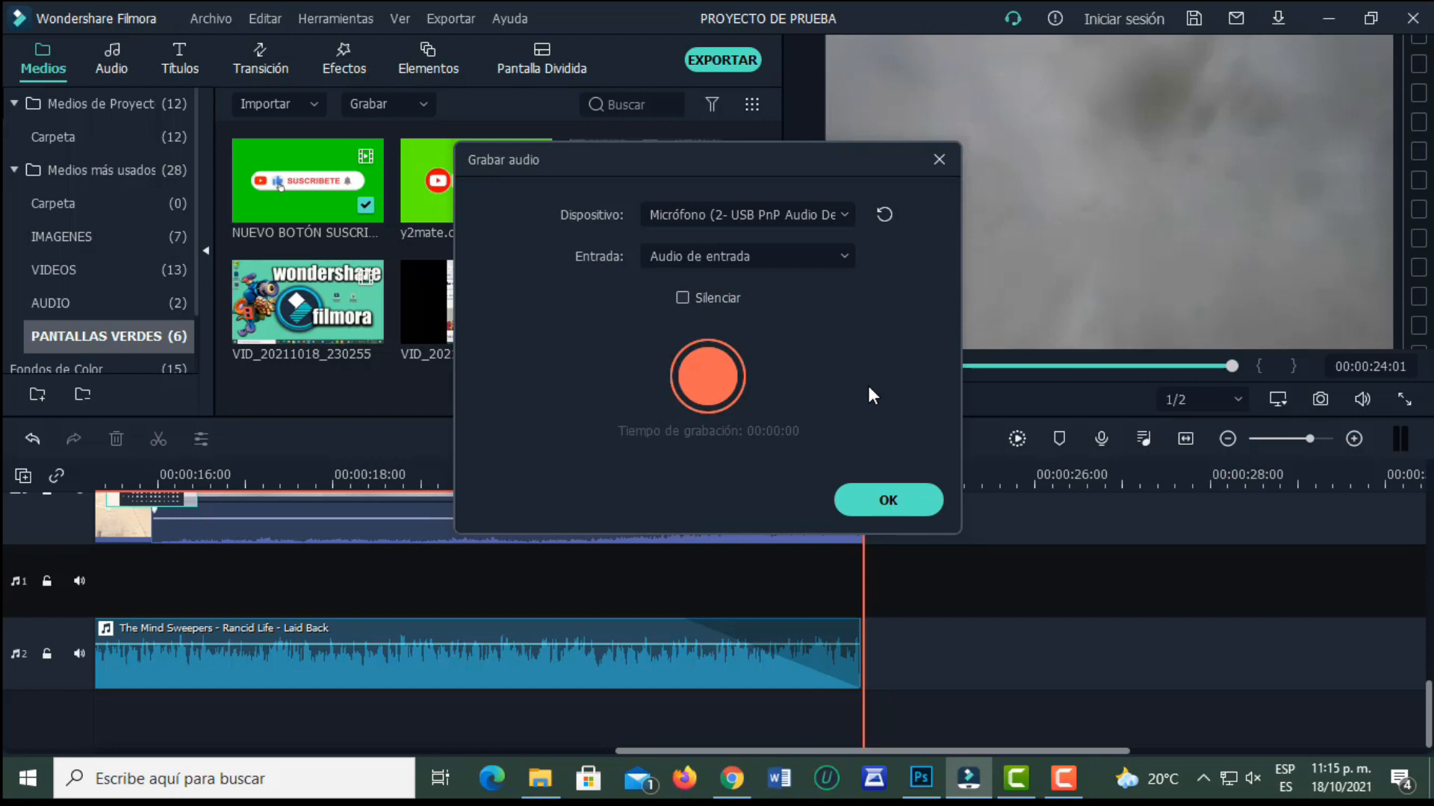
- Record a voice-over about 4 seconds long on audio track 1, accept it and locate its file among the folder's media
left_click(694, 384)
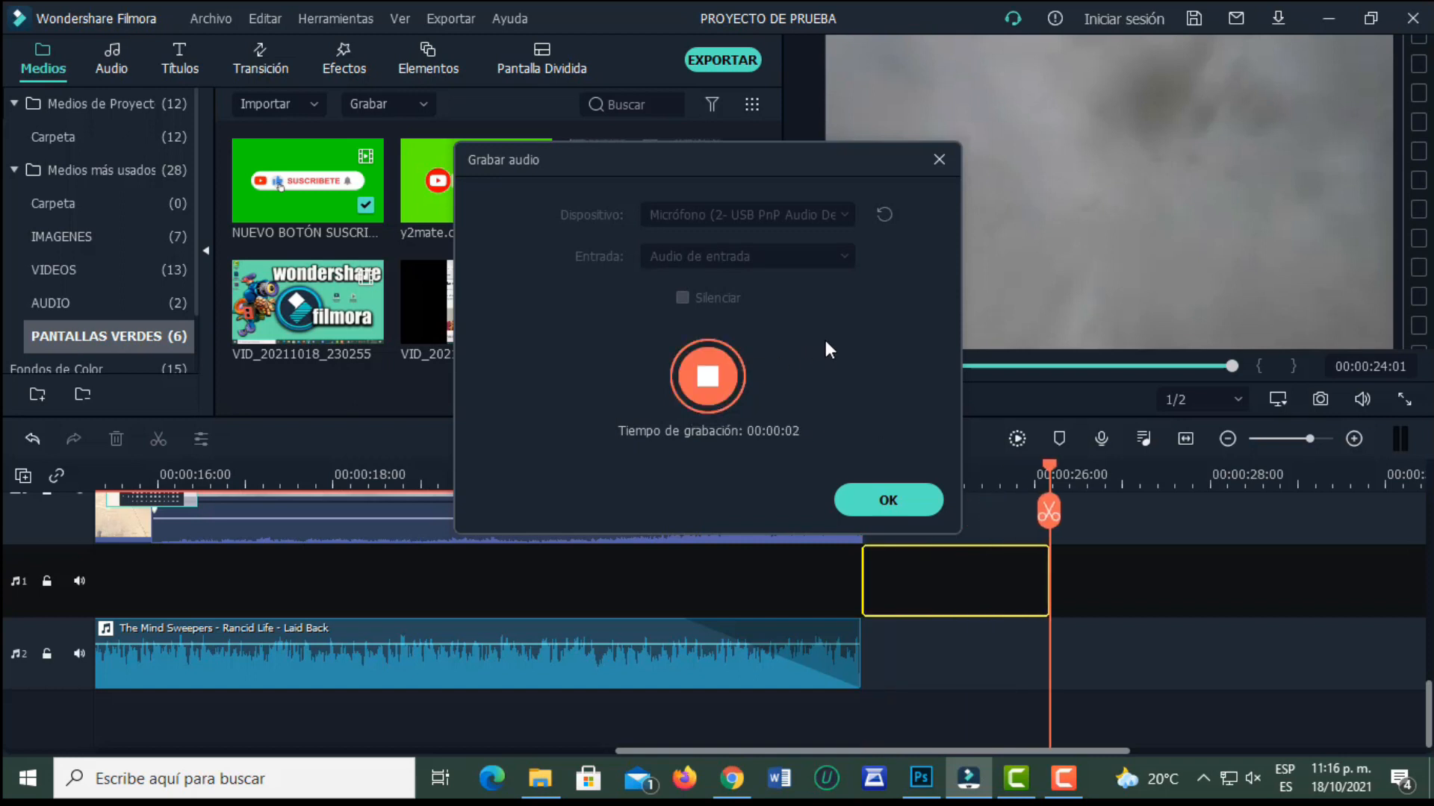
left_click(898, 498)
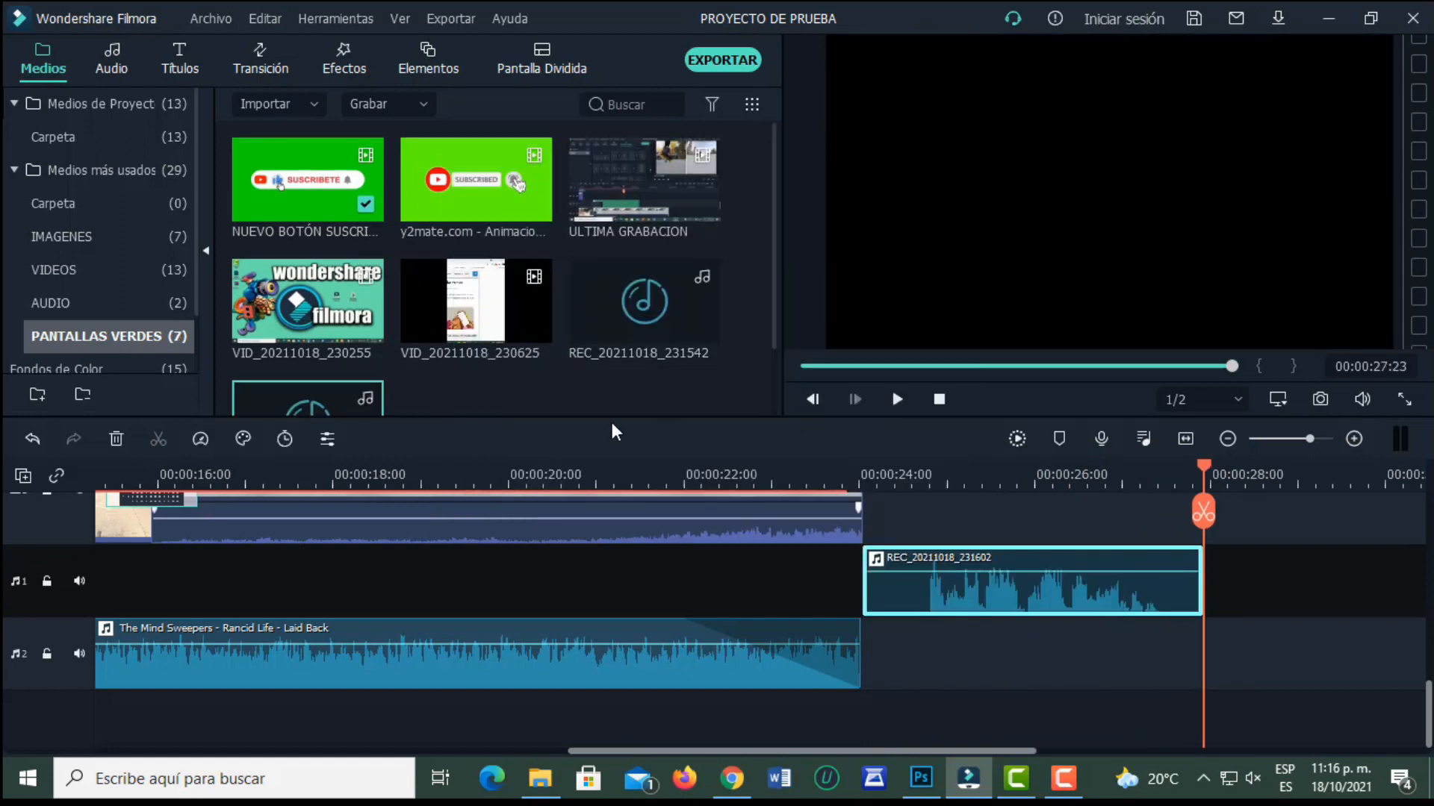
scroll(283, 378, "down", 2)
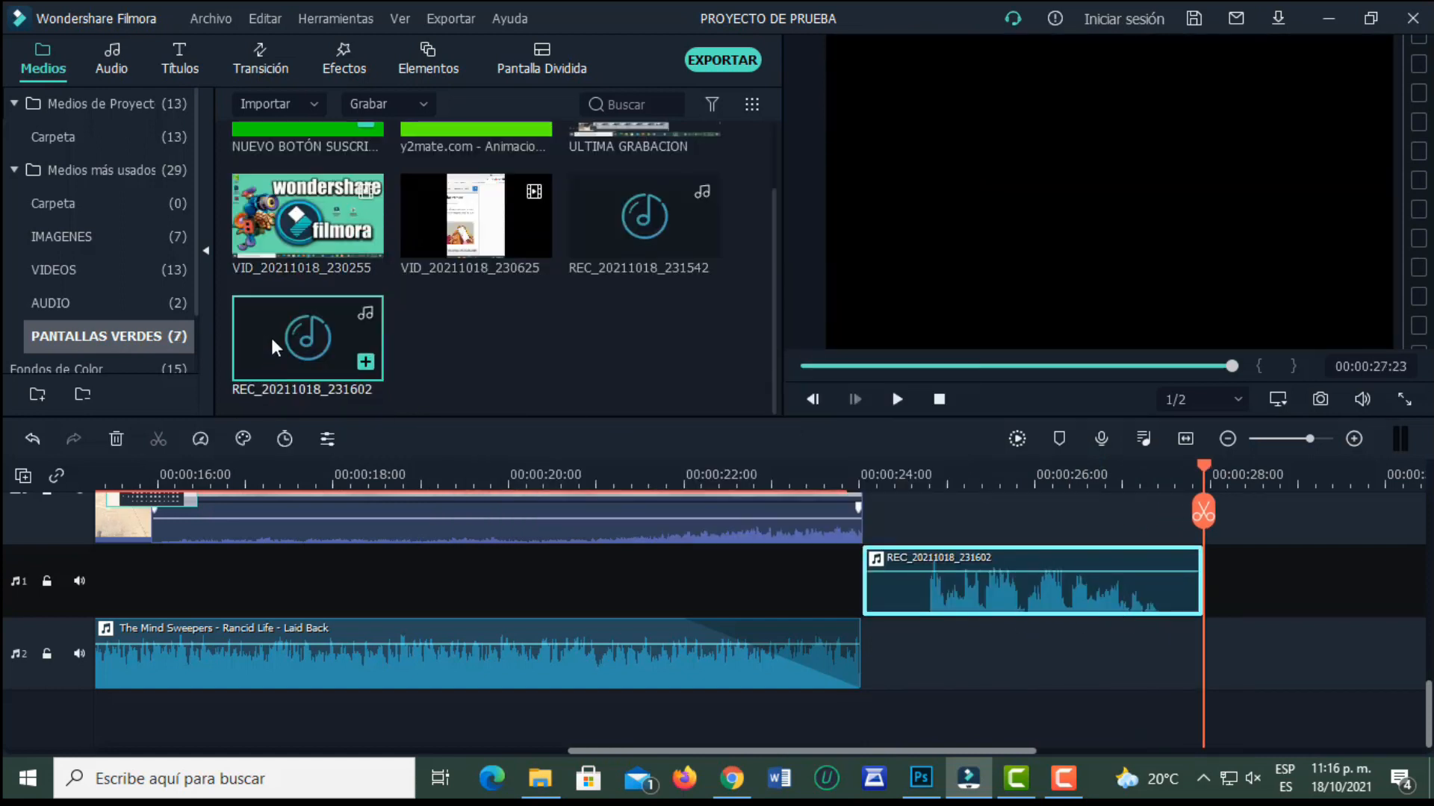
- Set the system speaker volume to 54 and play the voice-over on the timeline from 00:00:24:00
left_click(878, 465)
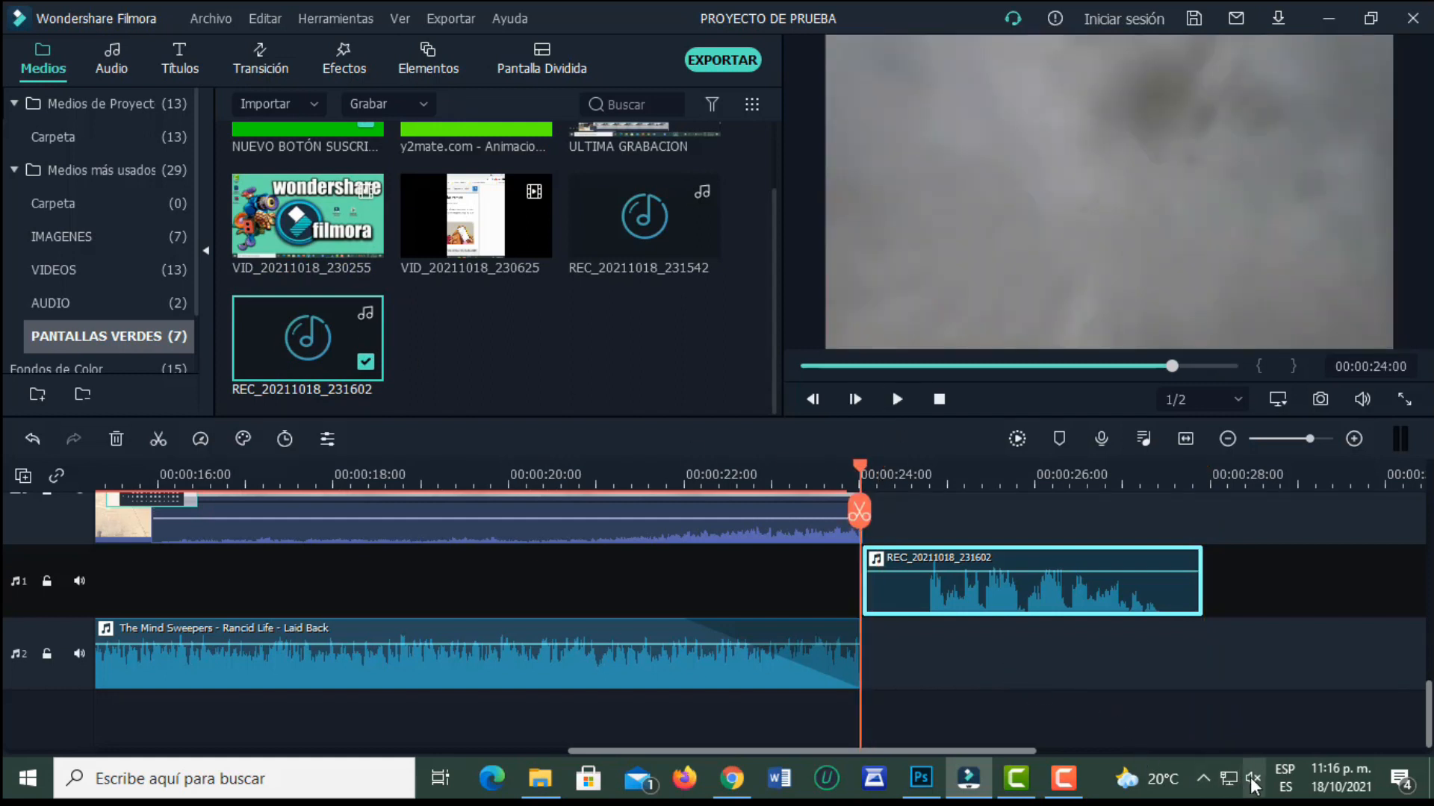
left_click(1253, 782)
left_click_drag(1124, 728, 1253, 729)
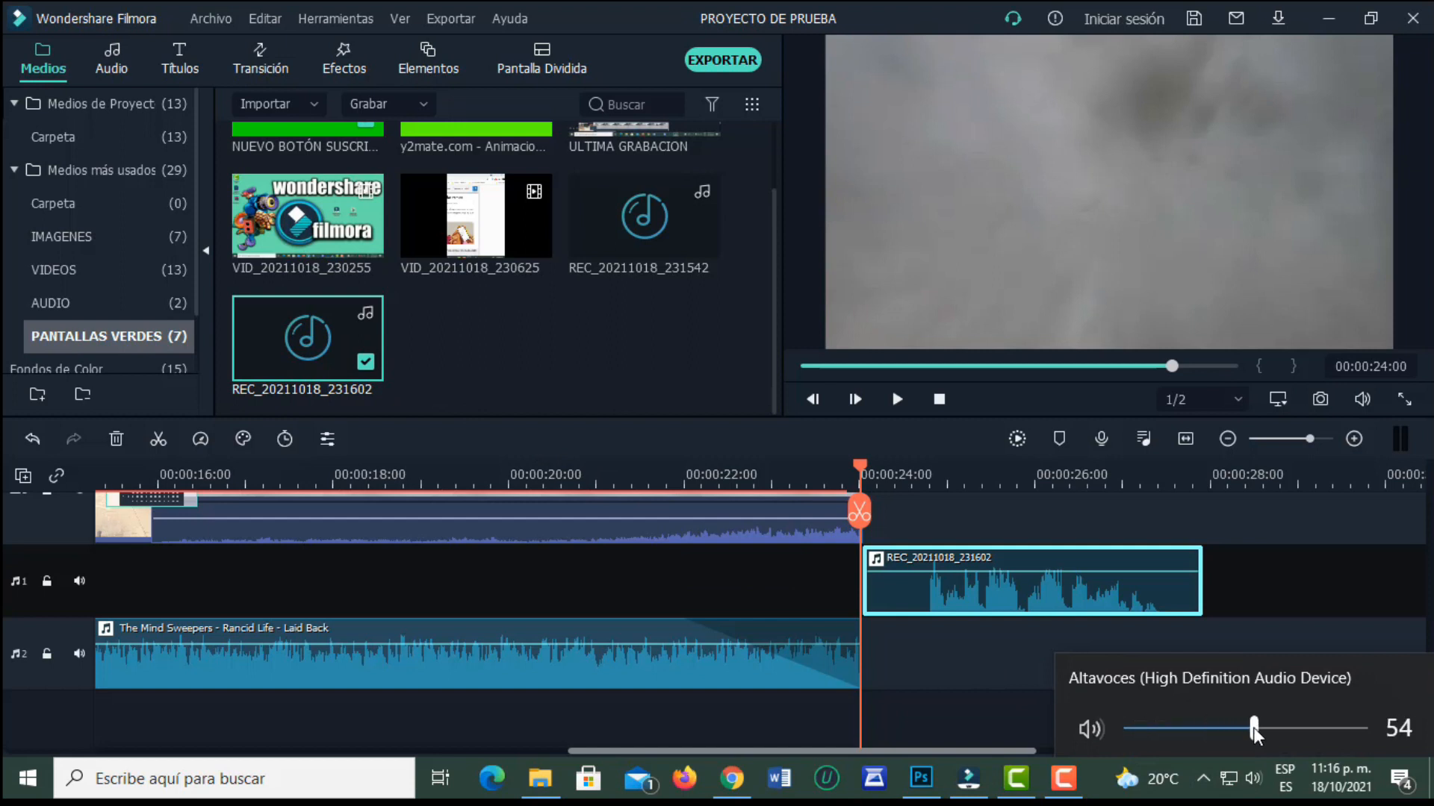
left_click(898, 405)
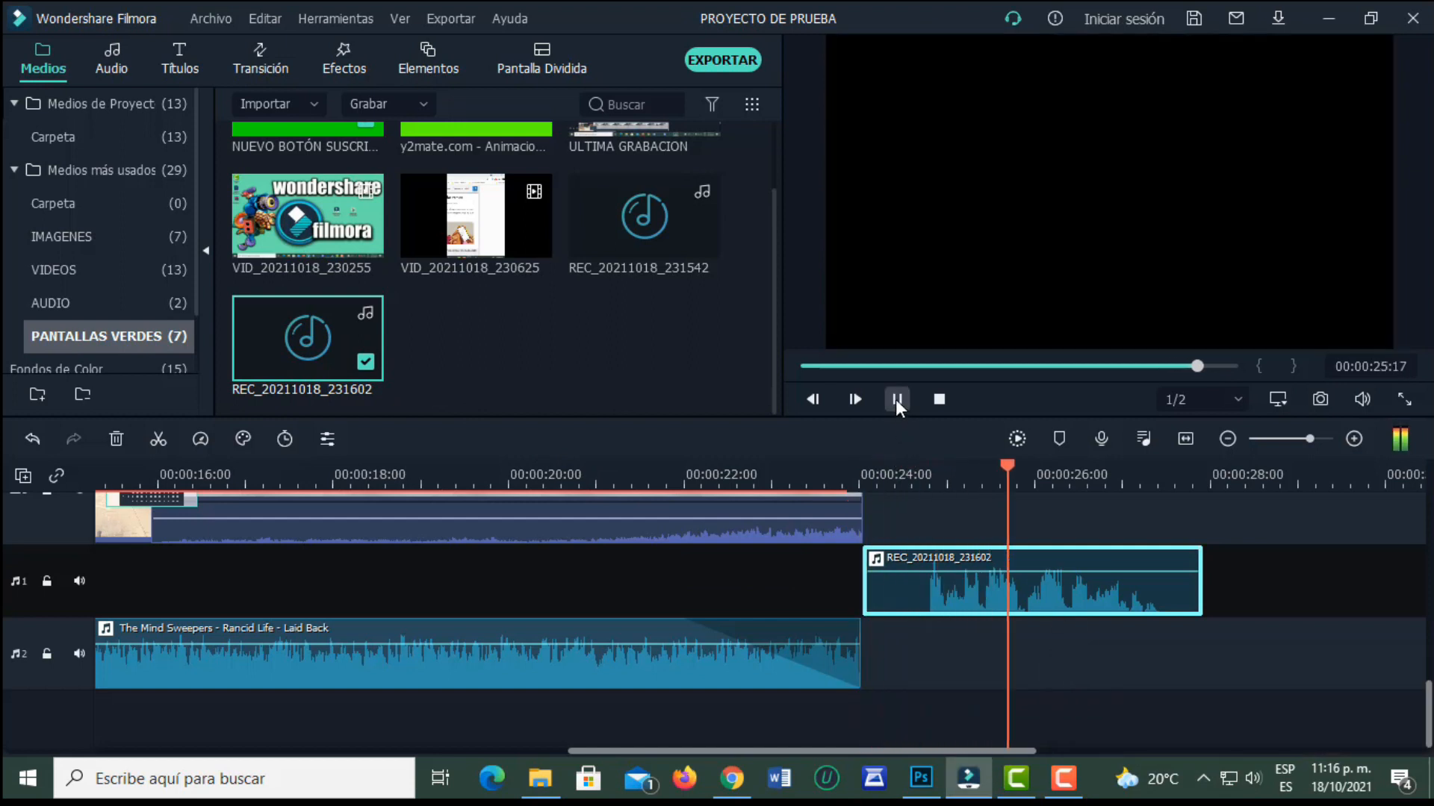
left_click(896, 401)
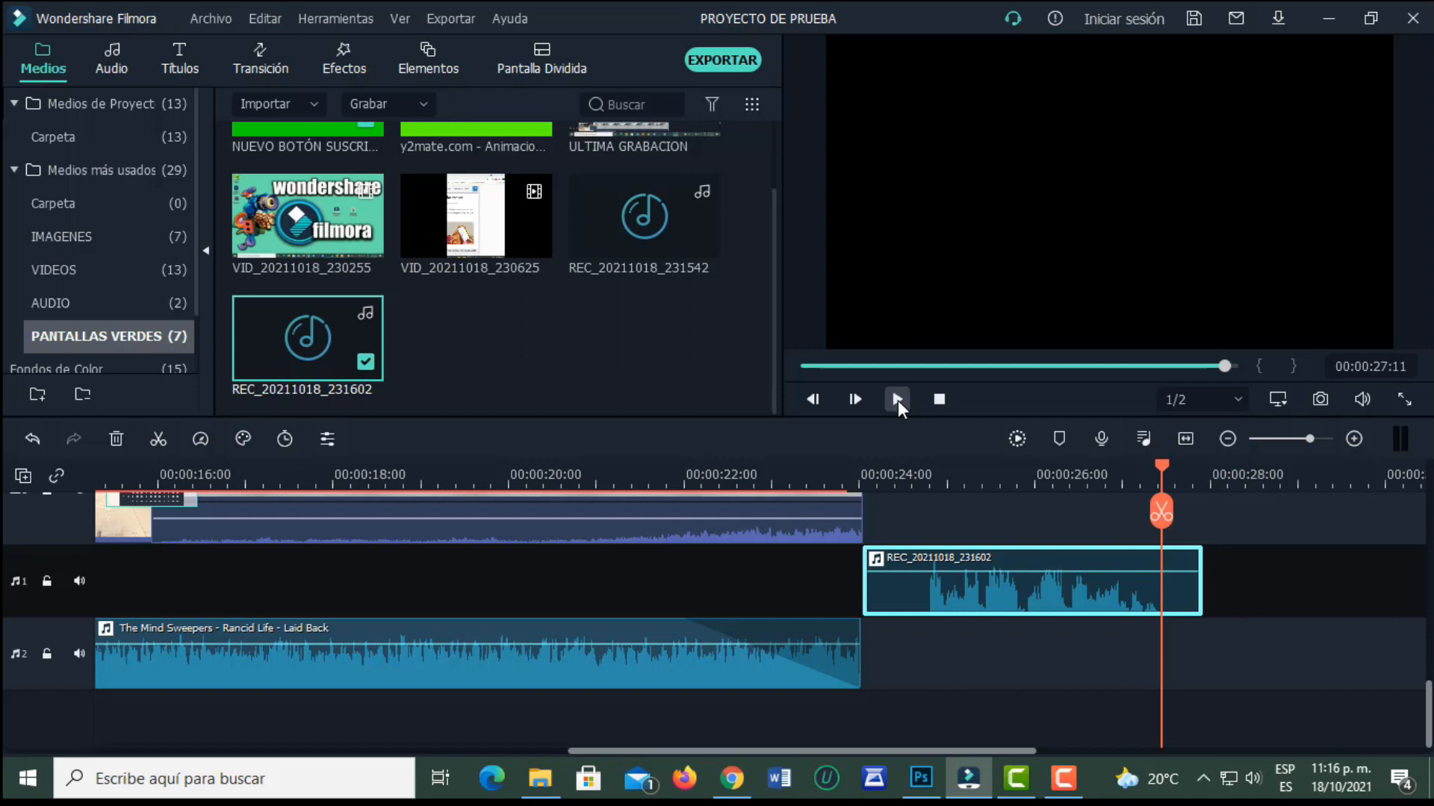
- Split the voice-over clip on audio track 1 at 00:00:26:06, in the silence between two phrases
left_click(1023, 483)
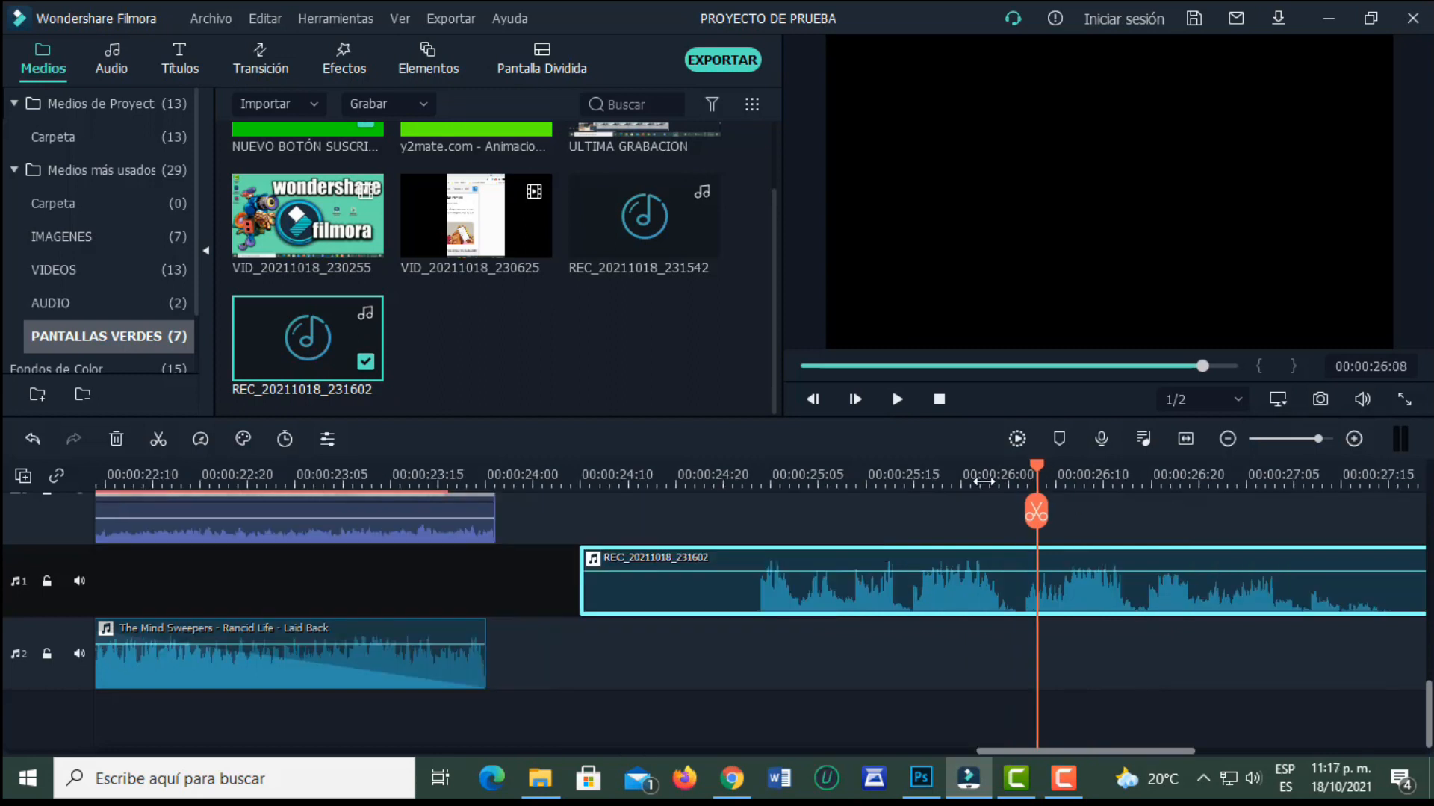
scroll(983, 482, "up", 3)
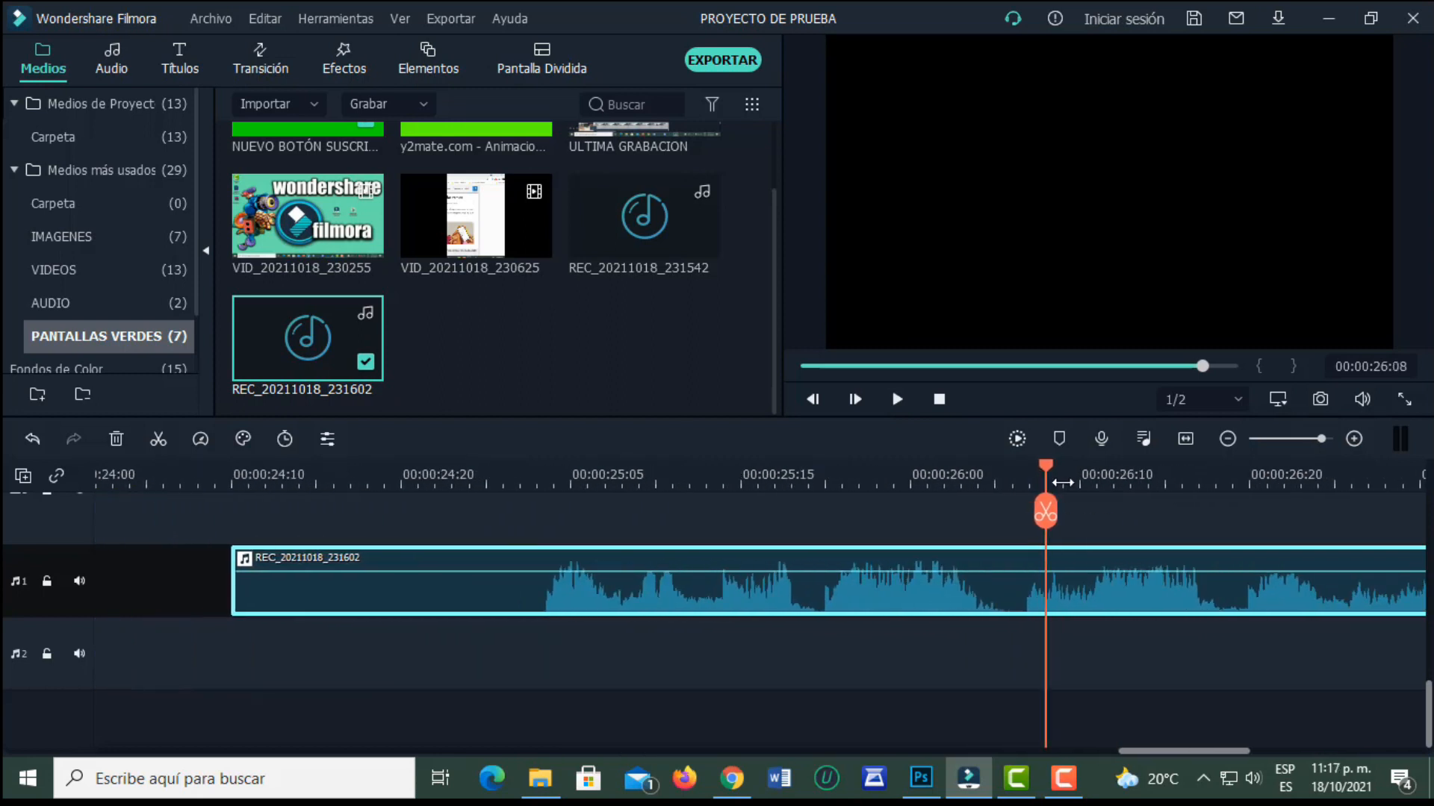
left_click_drag(1050, 466, 1022, 464)
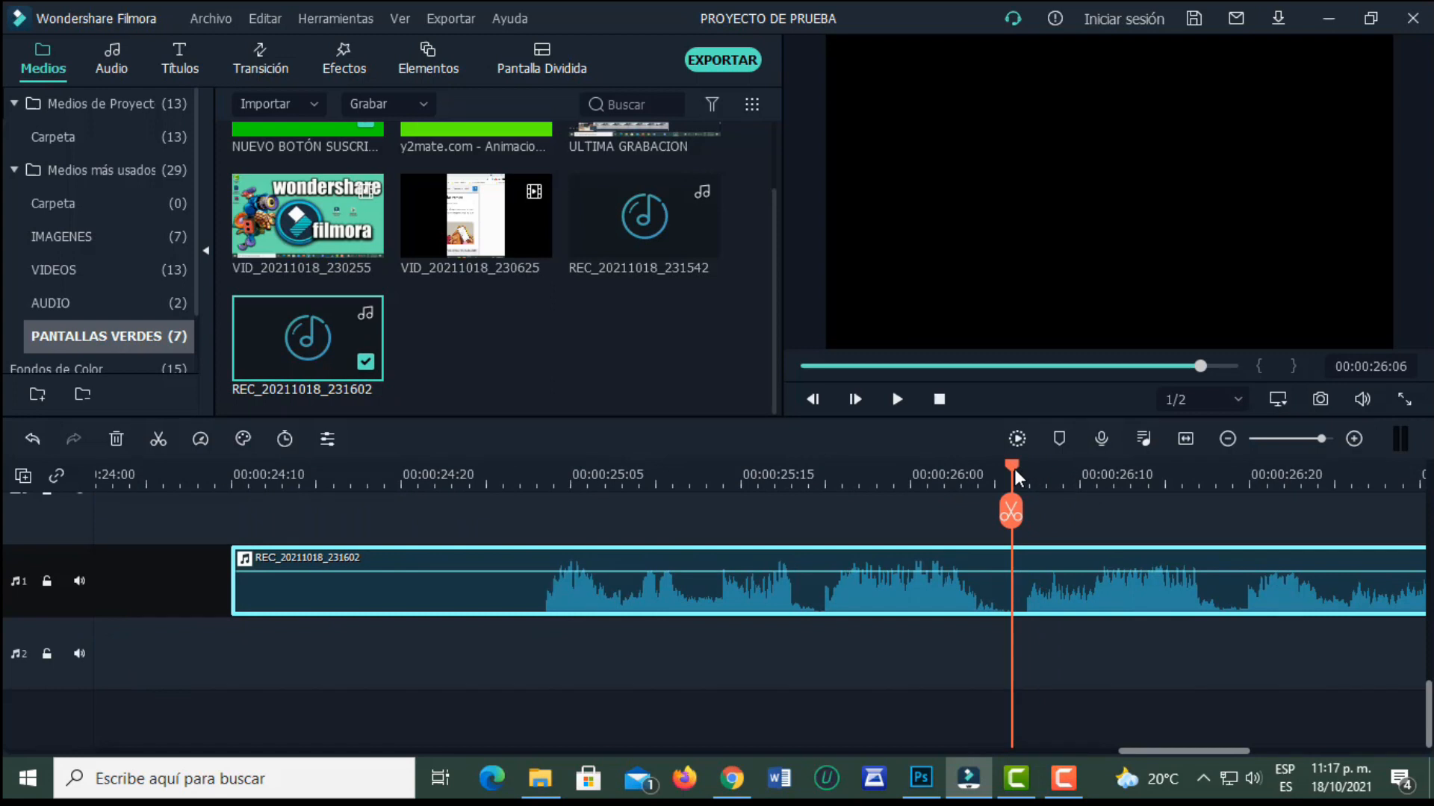
left_click(159, 439)
- Move the second part of the split voice-over to audio track 2 and delete it
left_click_drag(787, 600, 797, 523)
left_click_drag(1075, 595, 1181, 678)
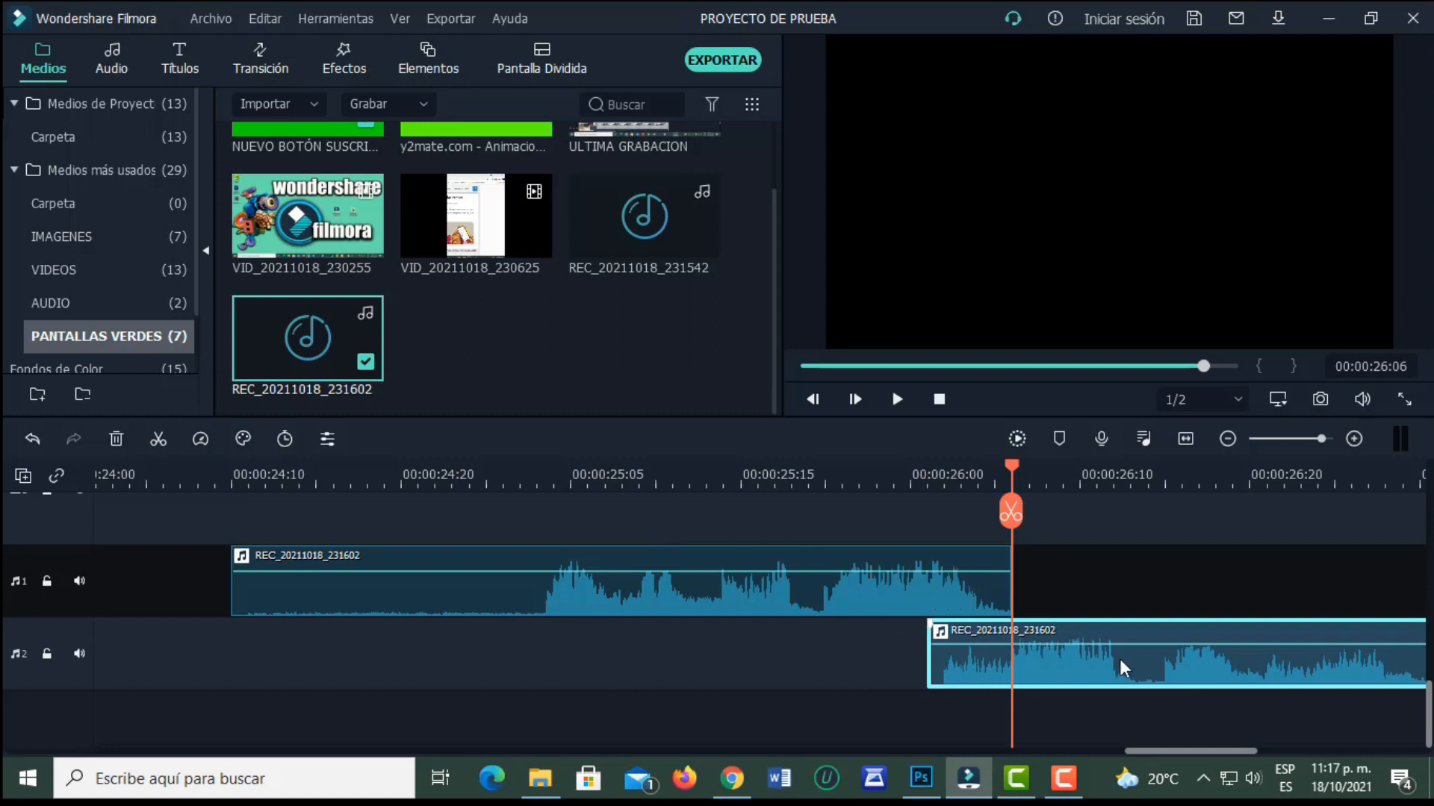
key("Delete")
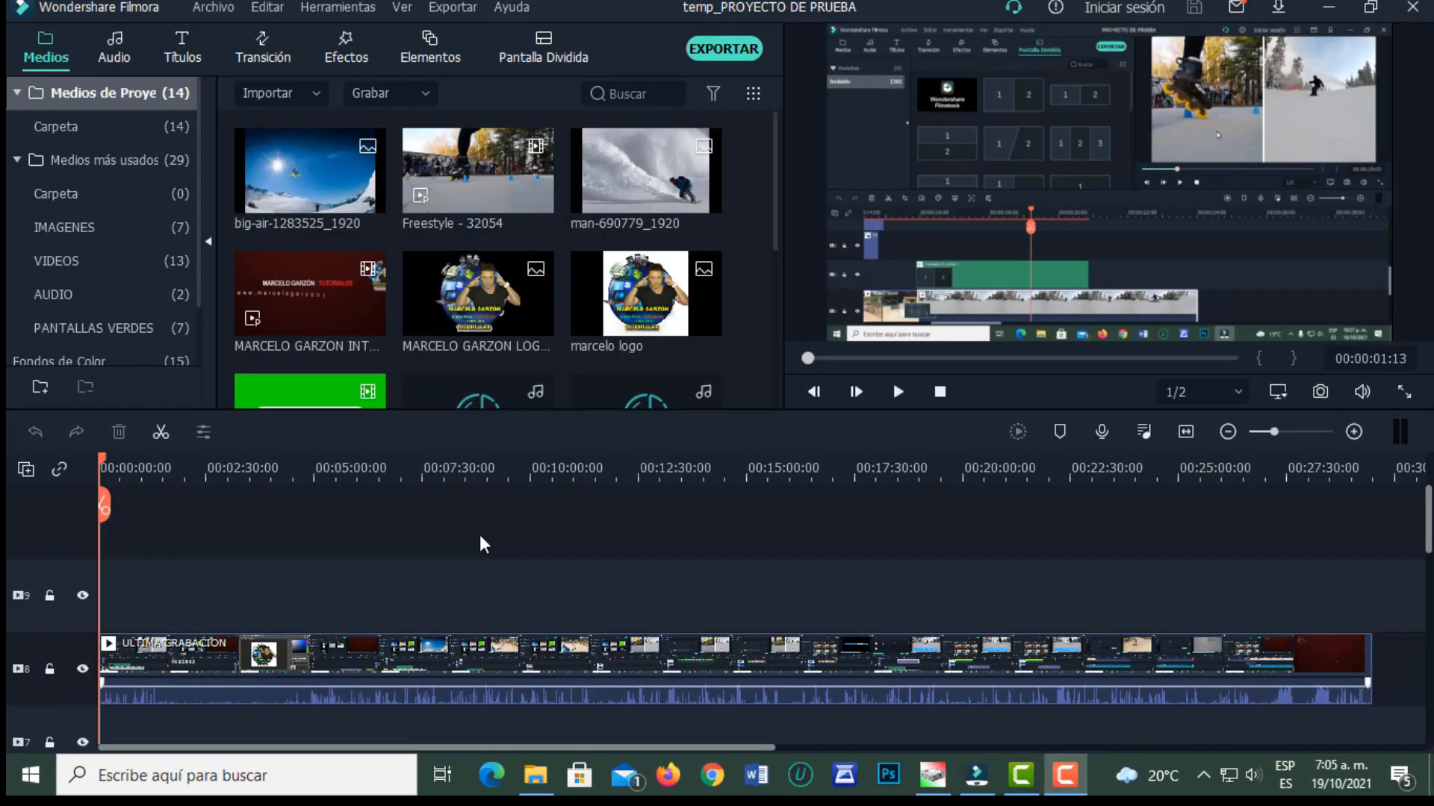
- Open the webcam recorder and choose c922 Pro Stream Webcam as the video device
left_click(208, 8)
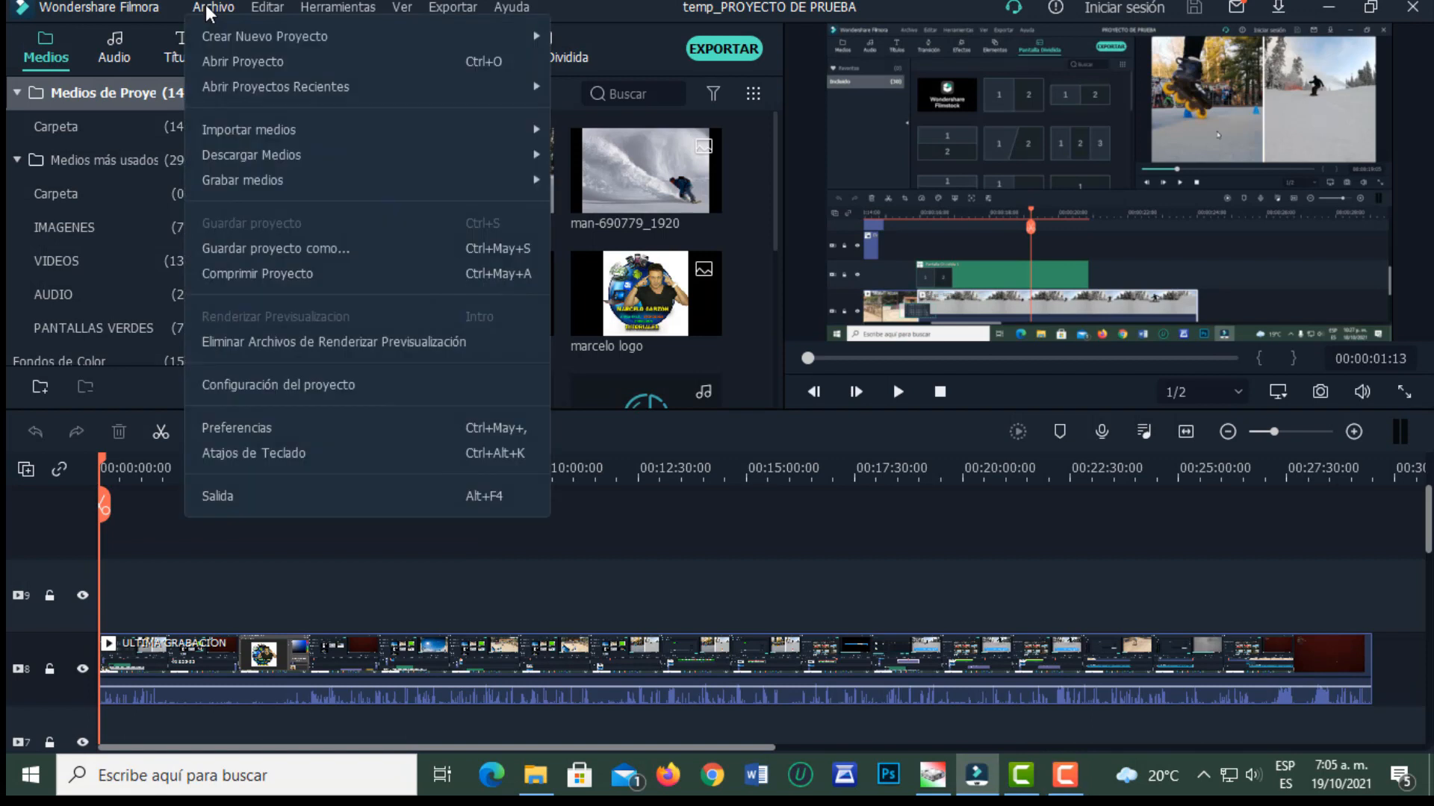
mouse_move(256, 193)
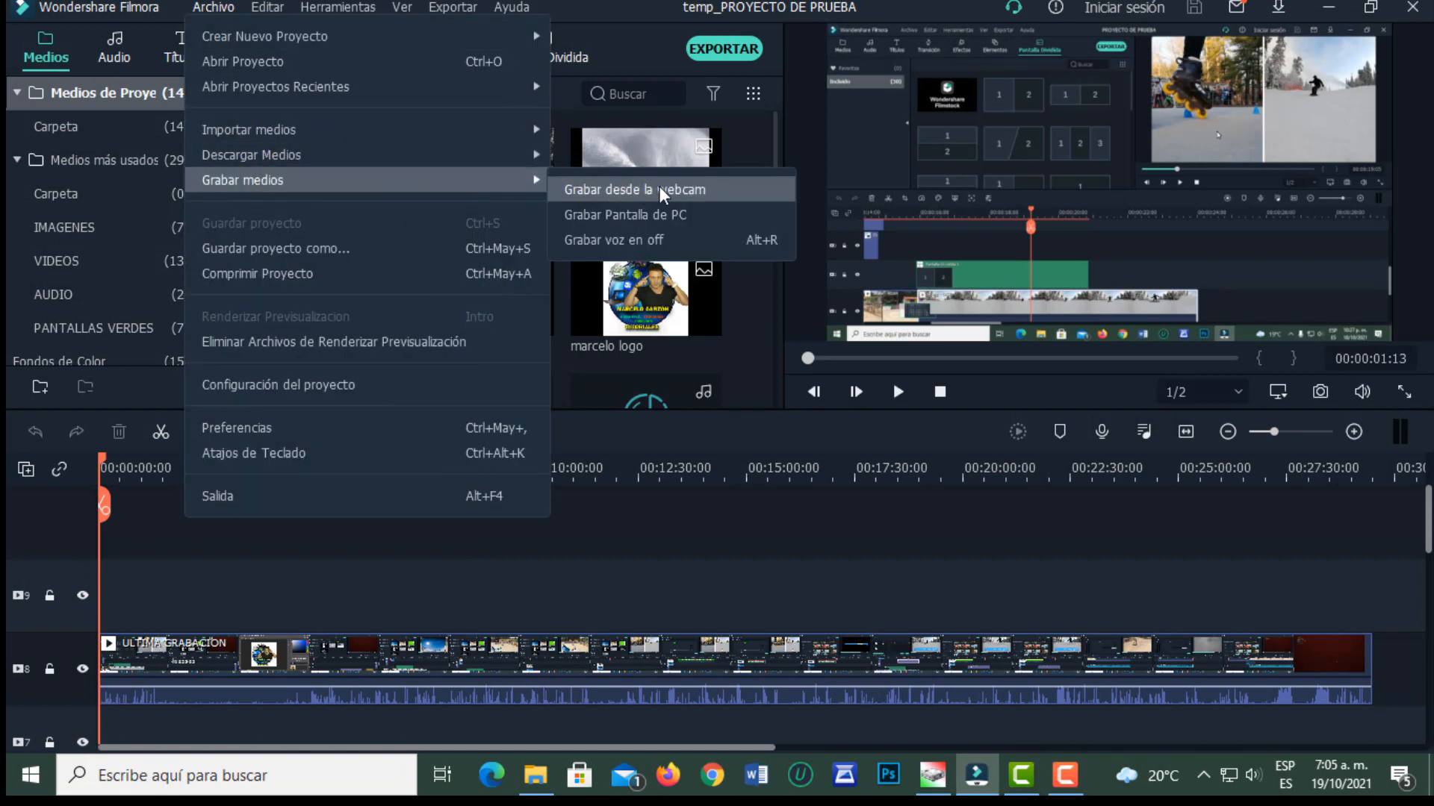
left_click(692, 188)
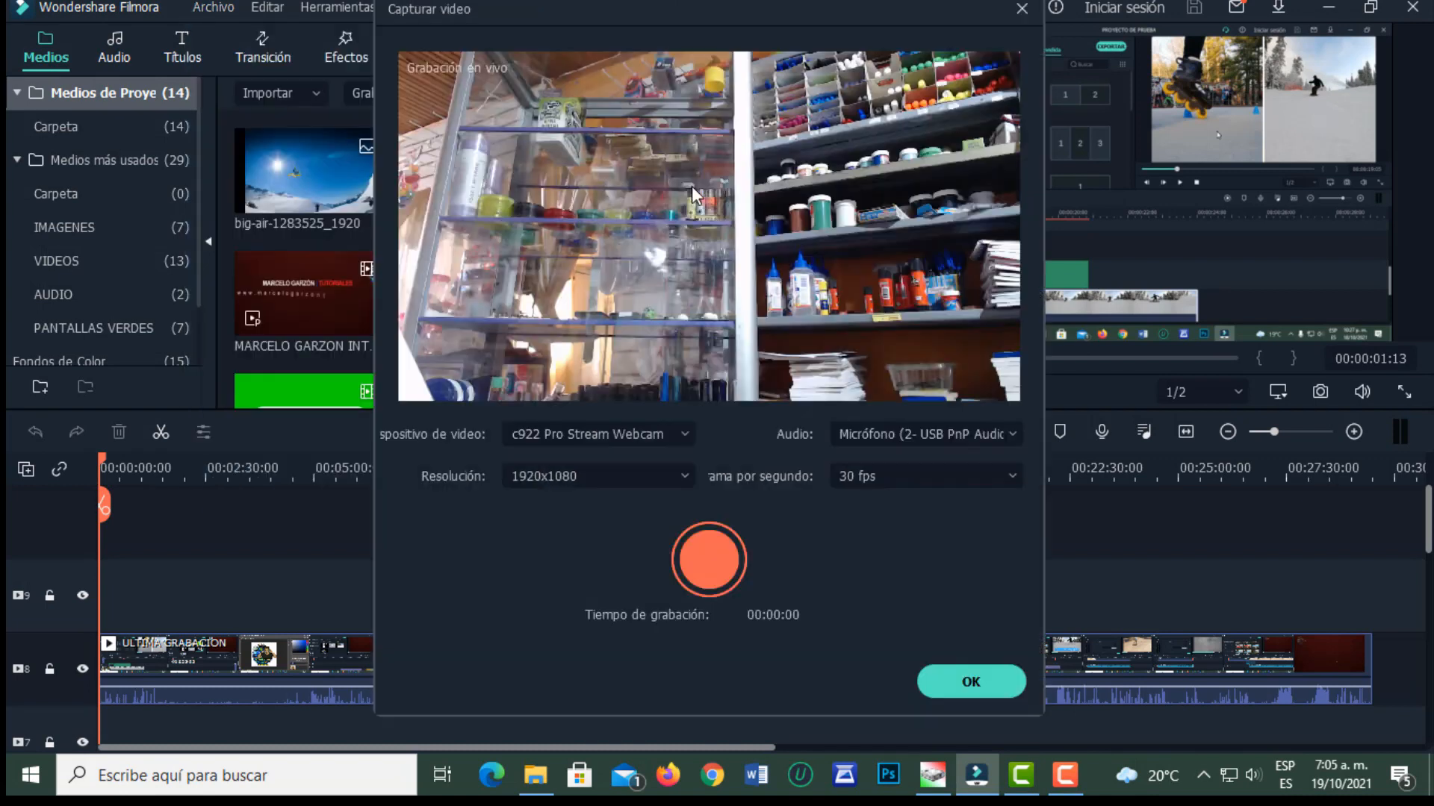
left_click(682, 433)
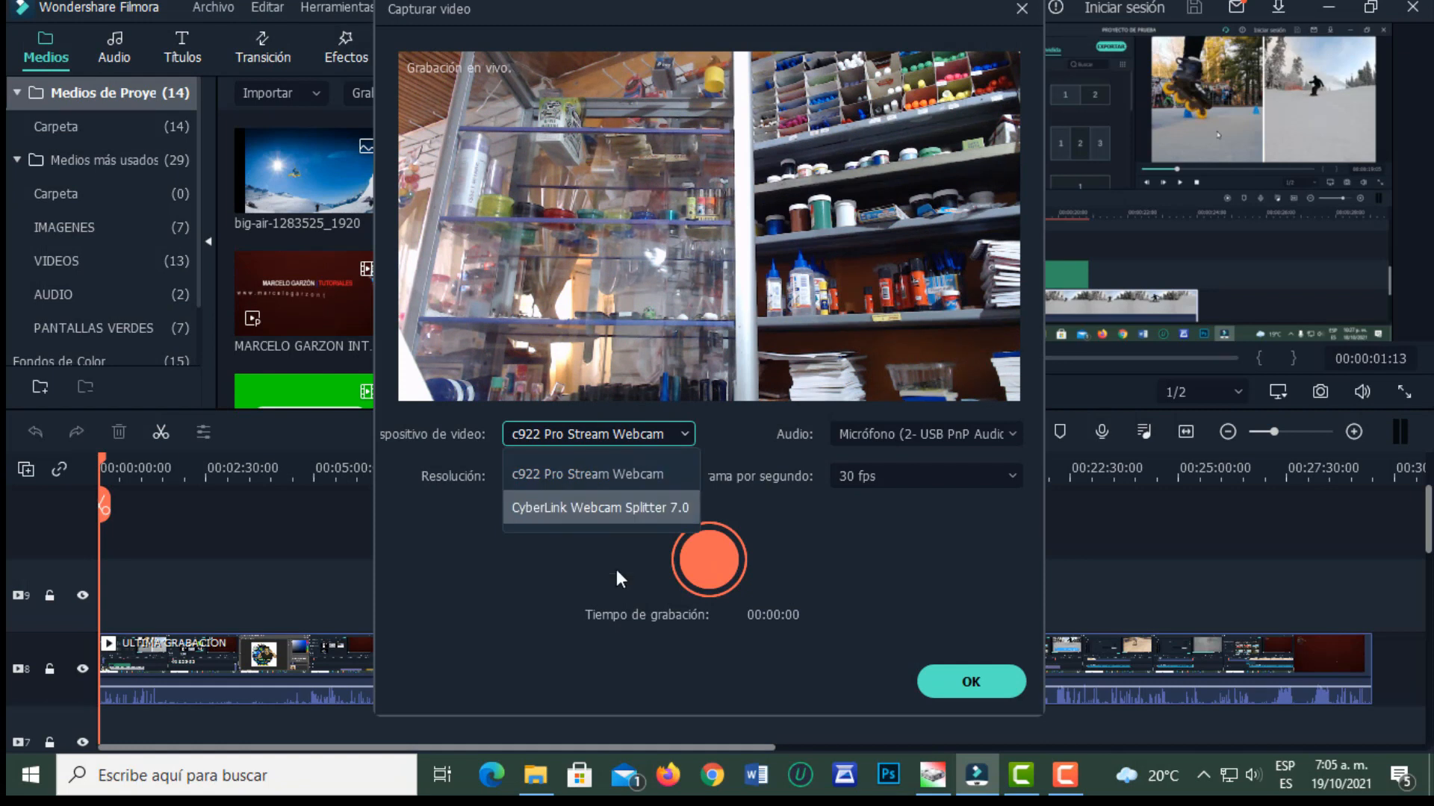
left_click(610, 483)
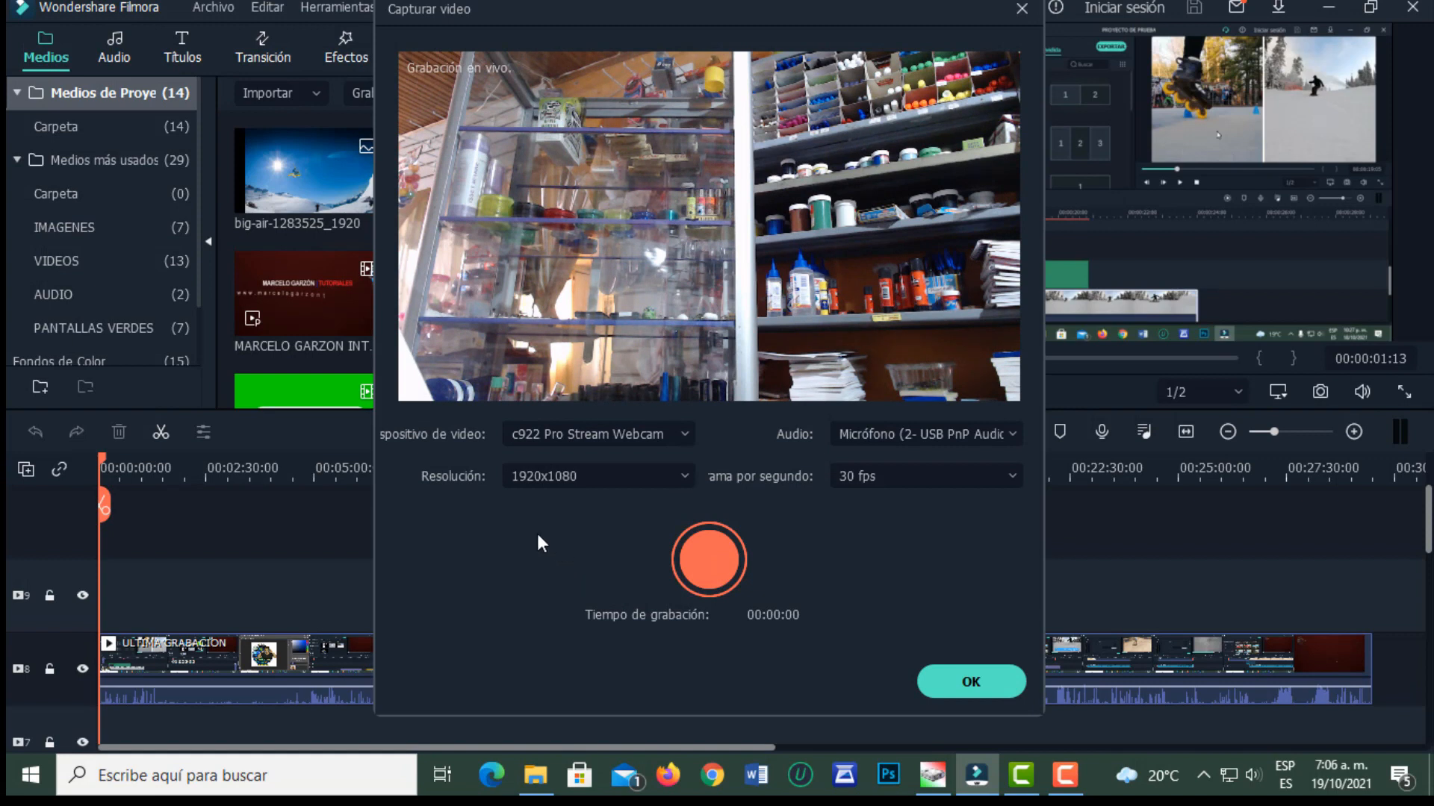
- Look through the available webcam resolutions and choose 1920x1080 for the capture
left_click(610, 482)
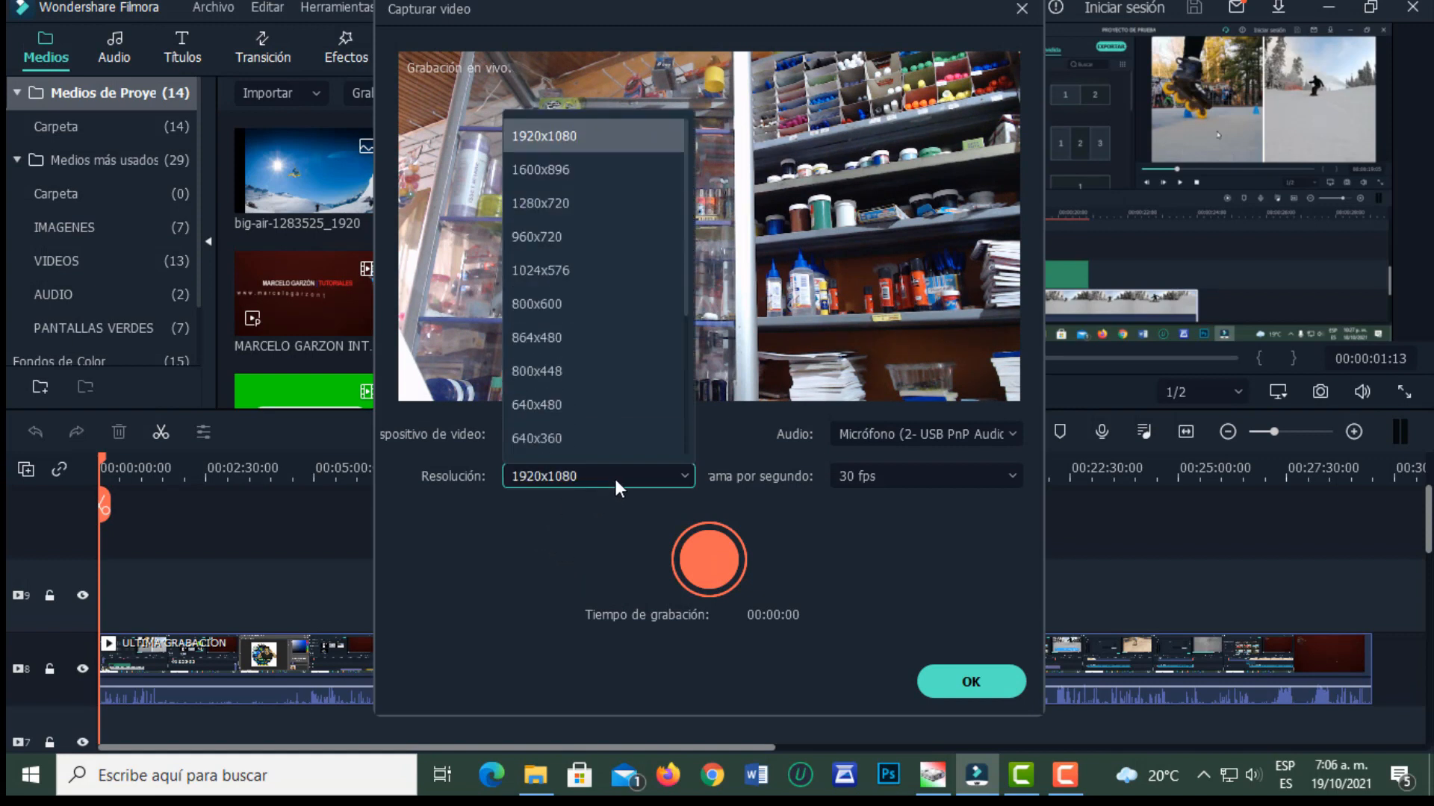
scroll(569, 170, "down", 1)
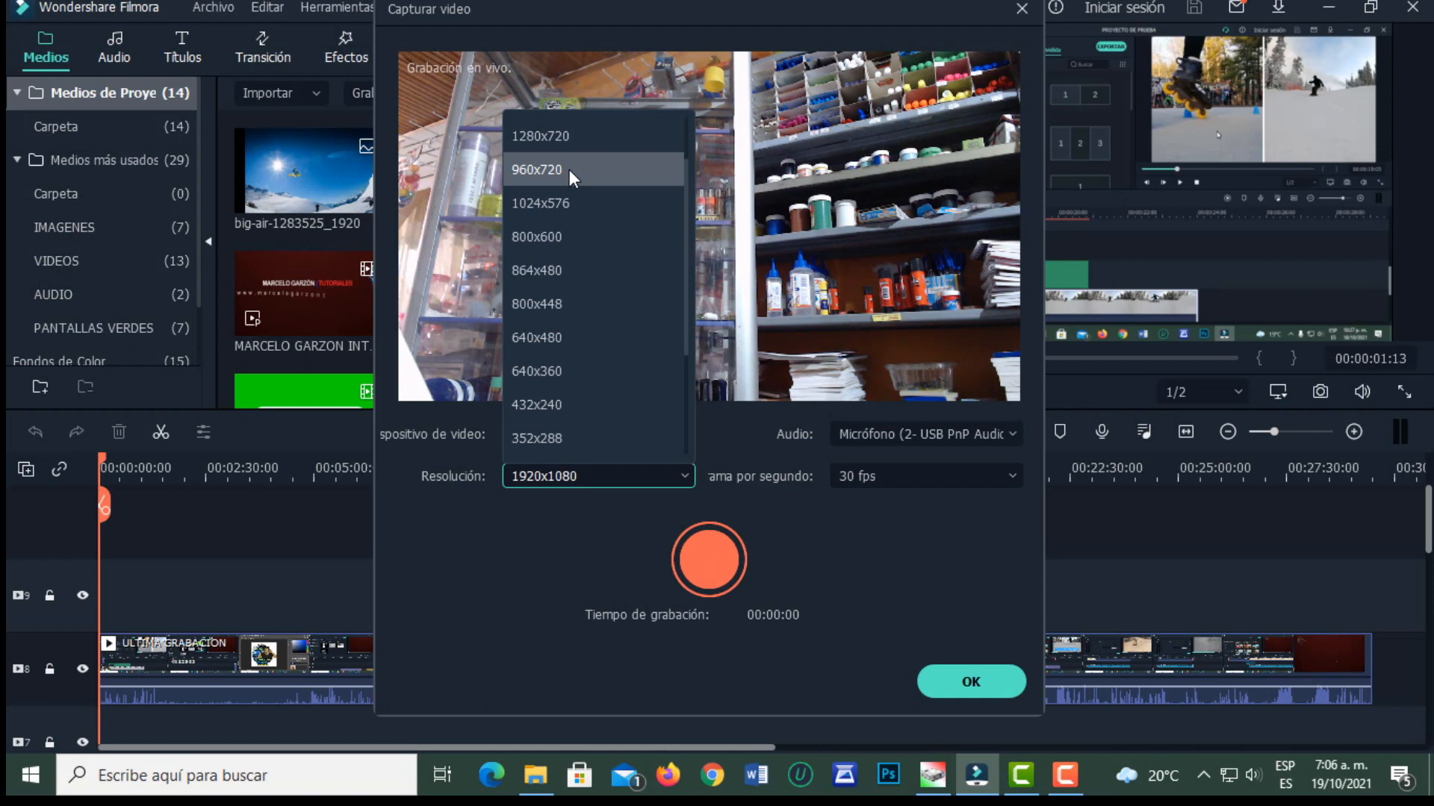
scroll(586, 448, "down", 3)
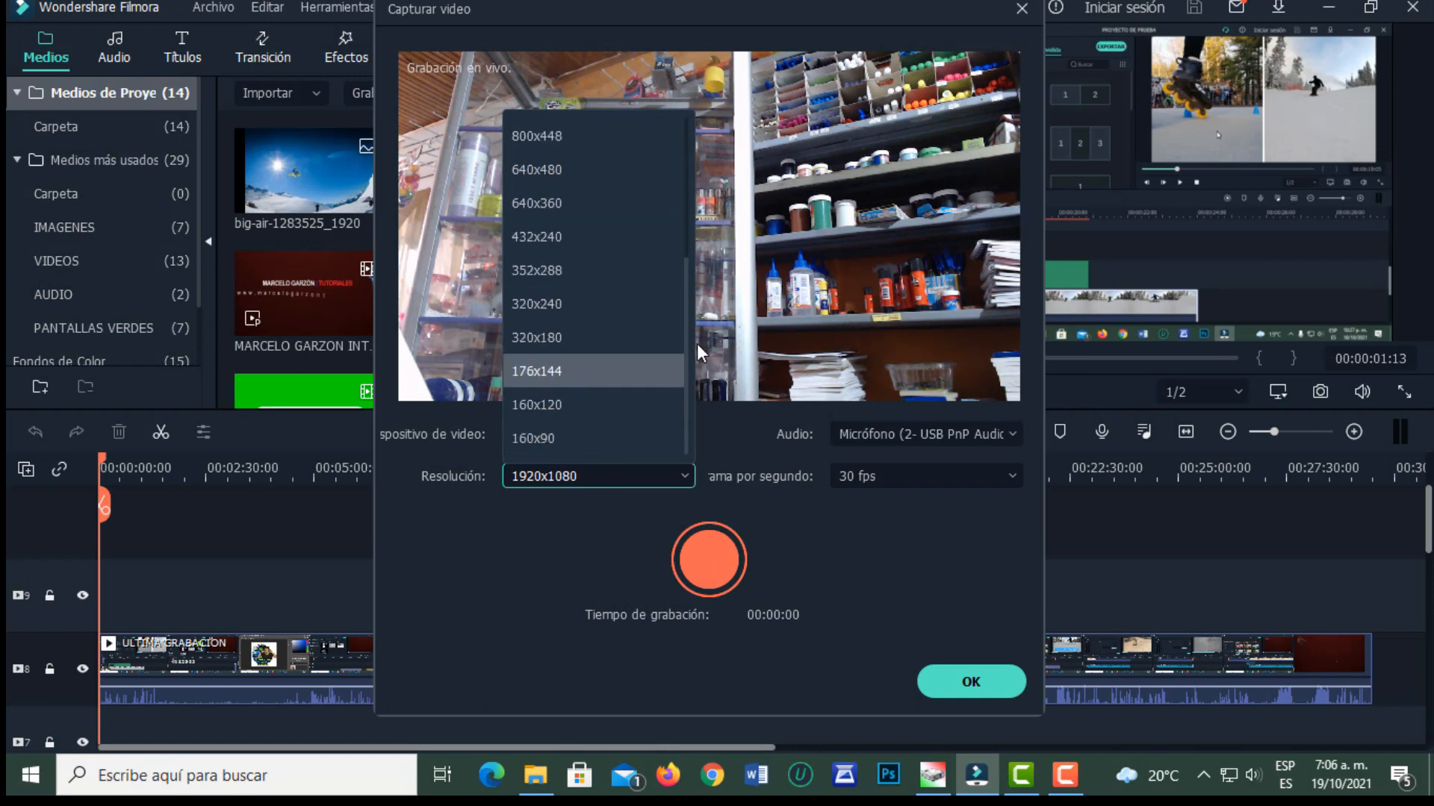
left_click_drag(684, 352, 695, 188)
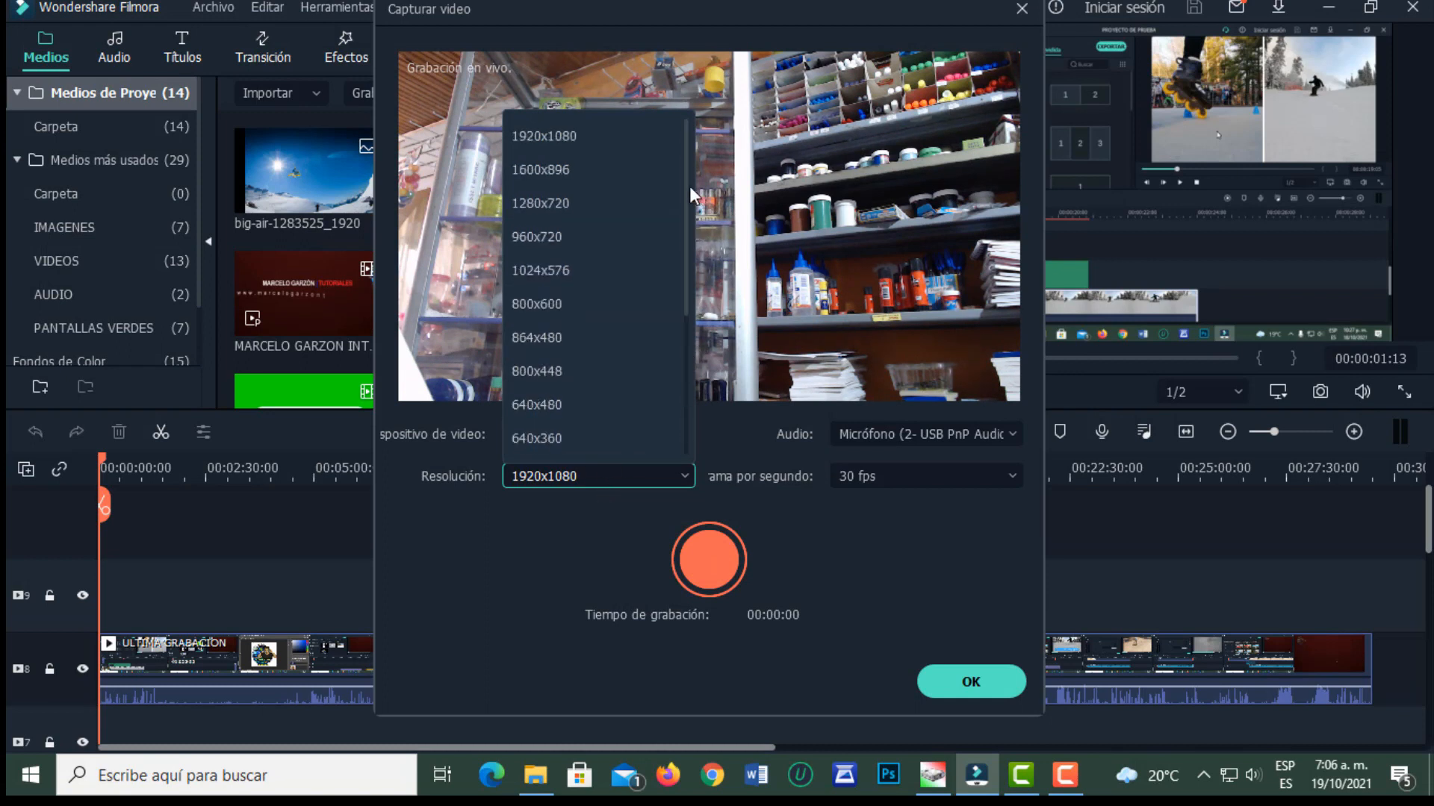
left_click(565, 134)
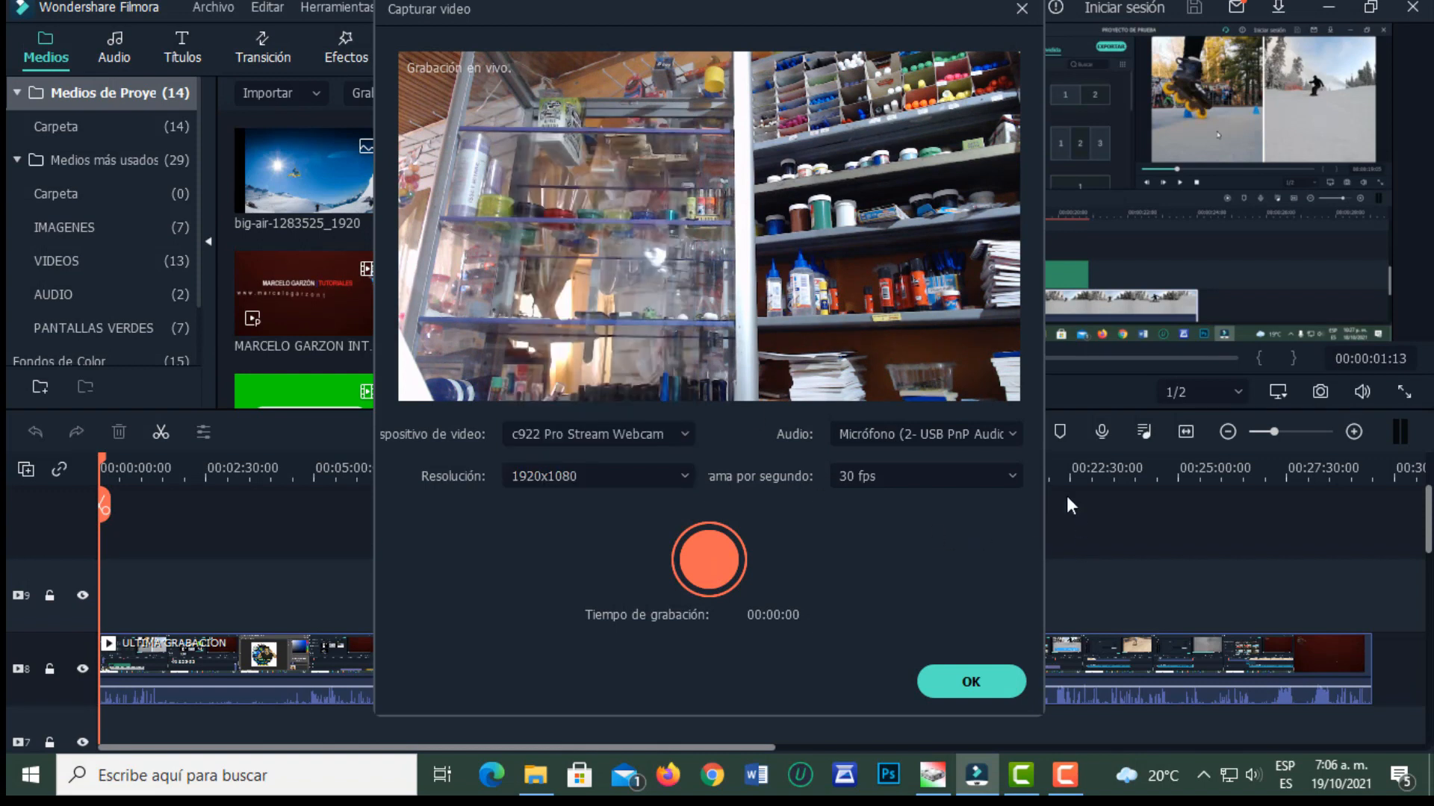
- Review the frame rate and microphone options for the webcam capture without changing them
left_click(1011, 475)
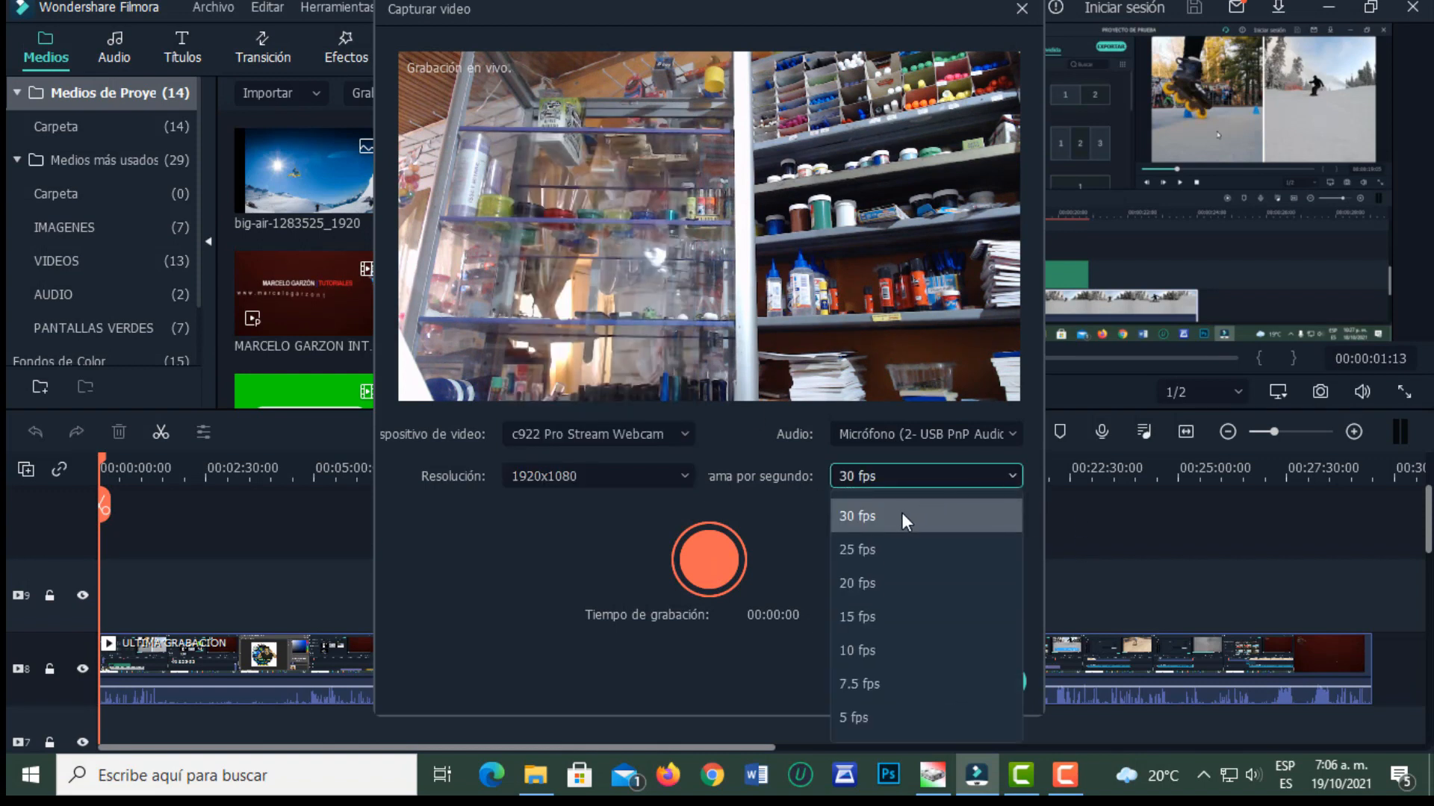
left_click(796, 518)
left_click(1010, 434)
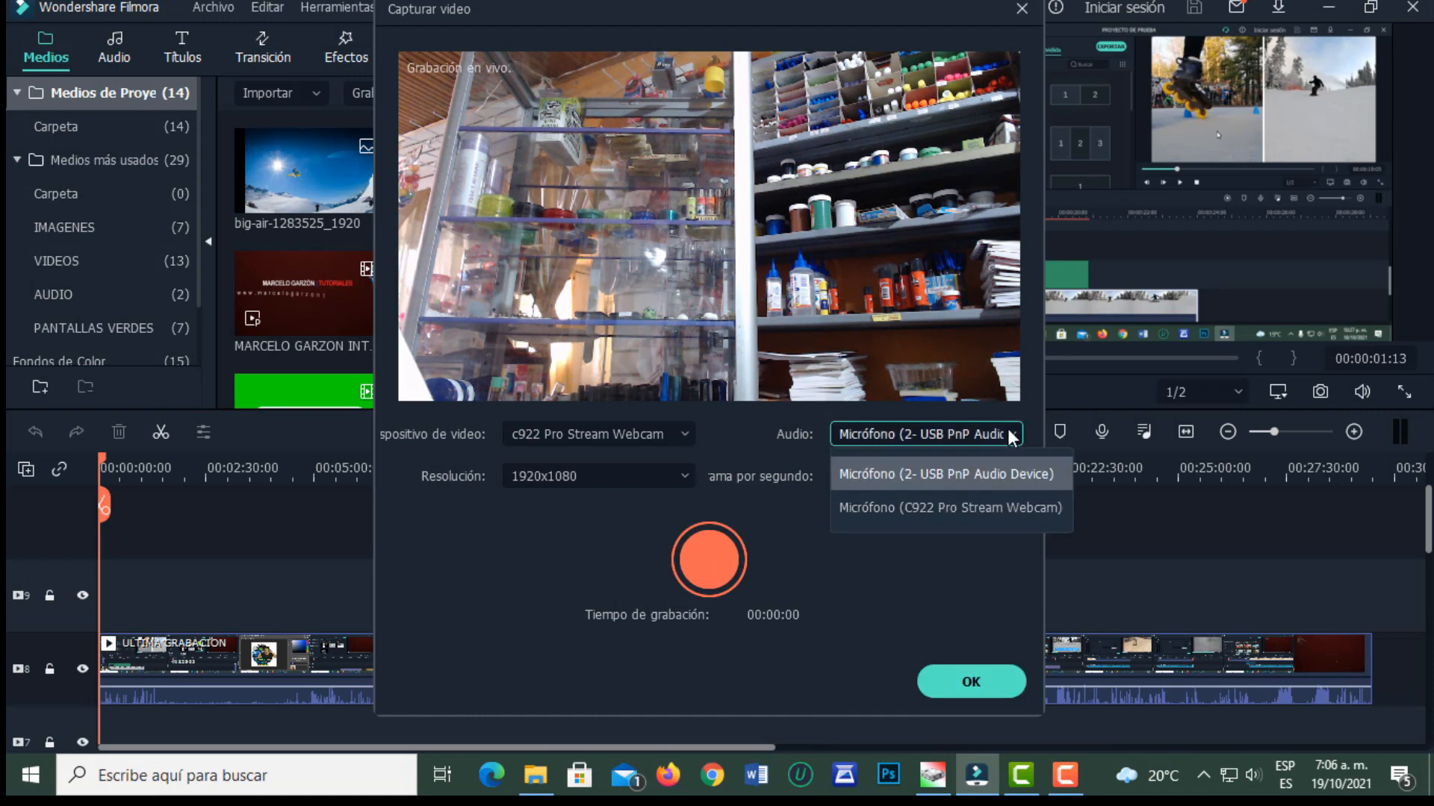
left_click(1007, 429)
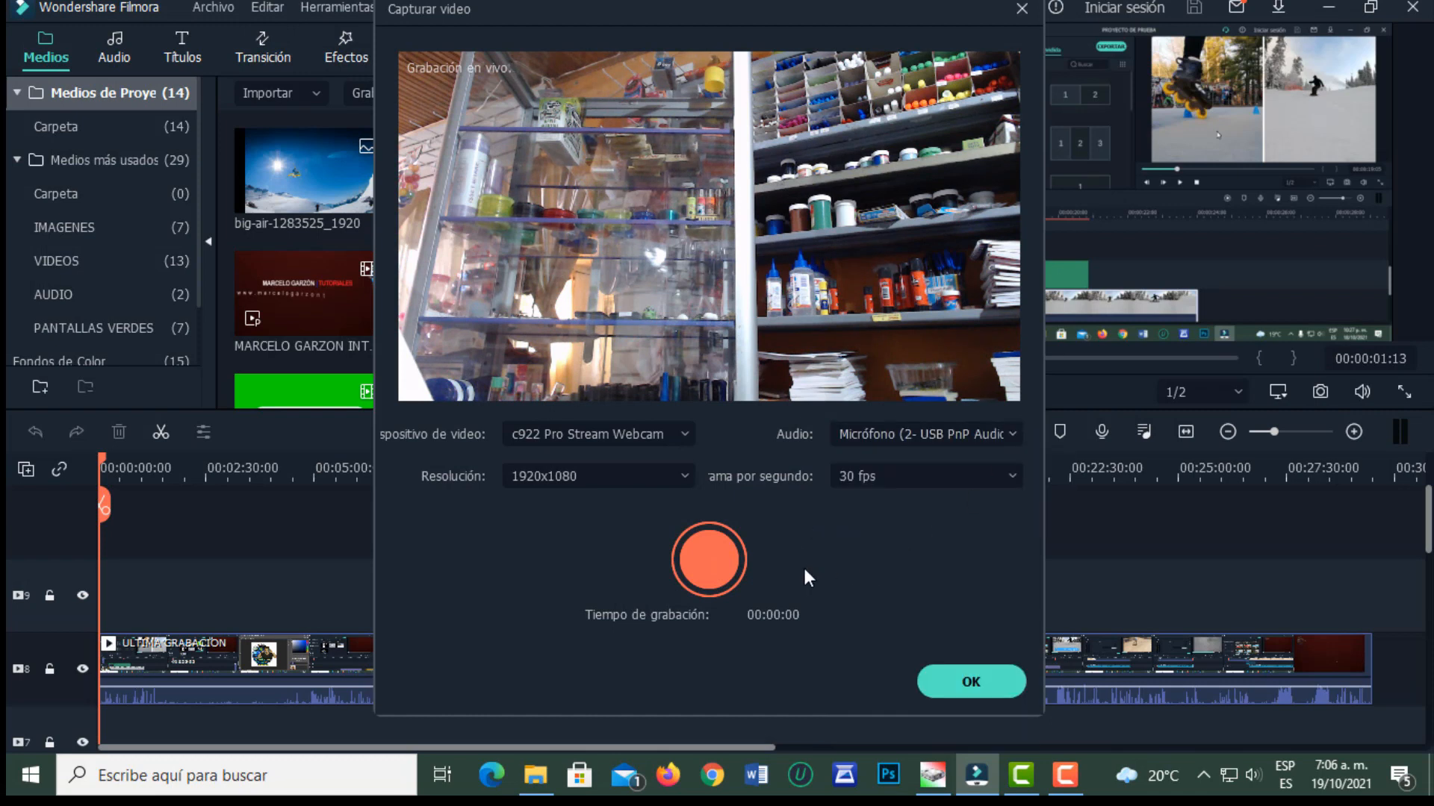
- Record a webcam video, accept it, and place the captured clip VID_20211019_070624 on video track 9 of the timeline
left_click(727, 557)
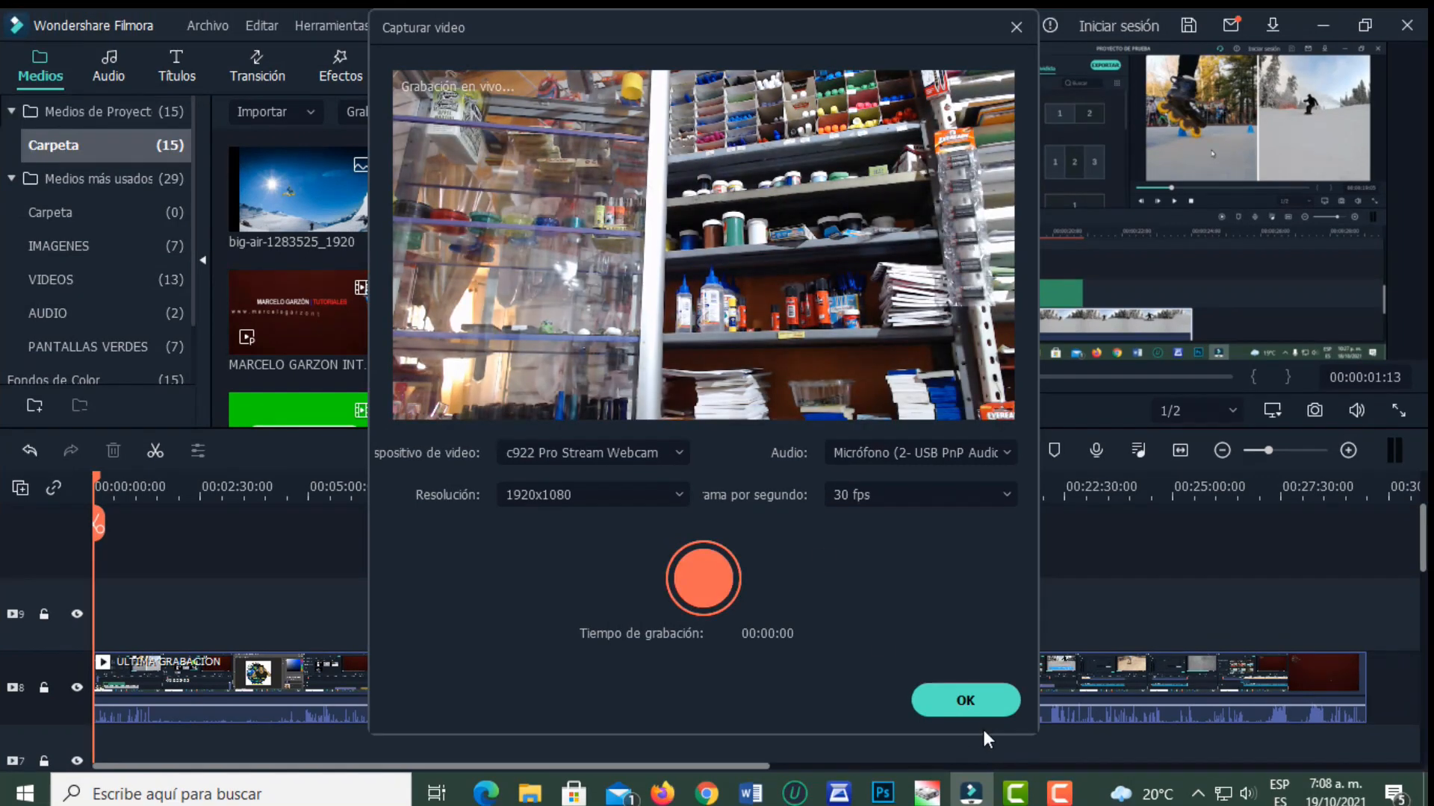
left_click(982, 705)
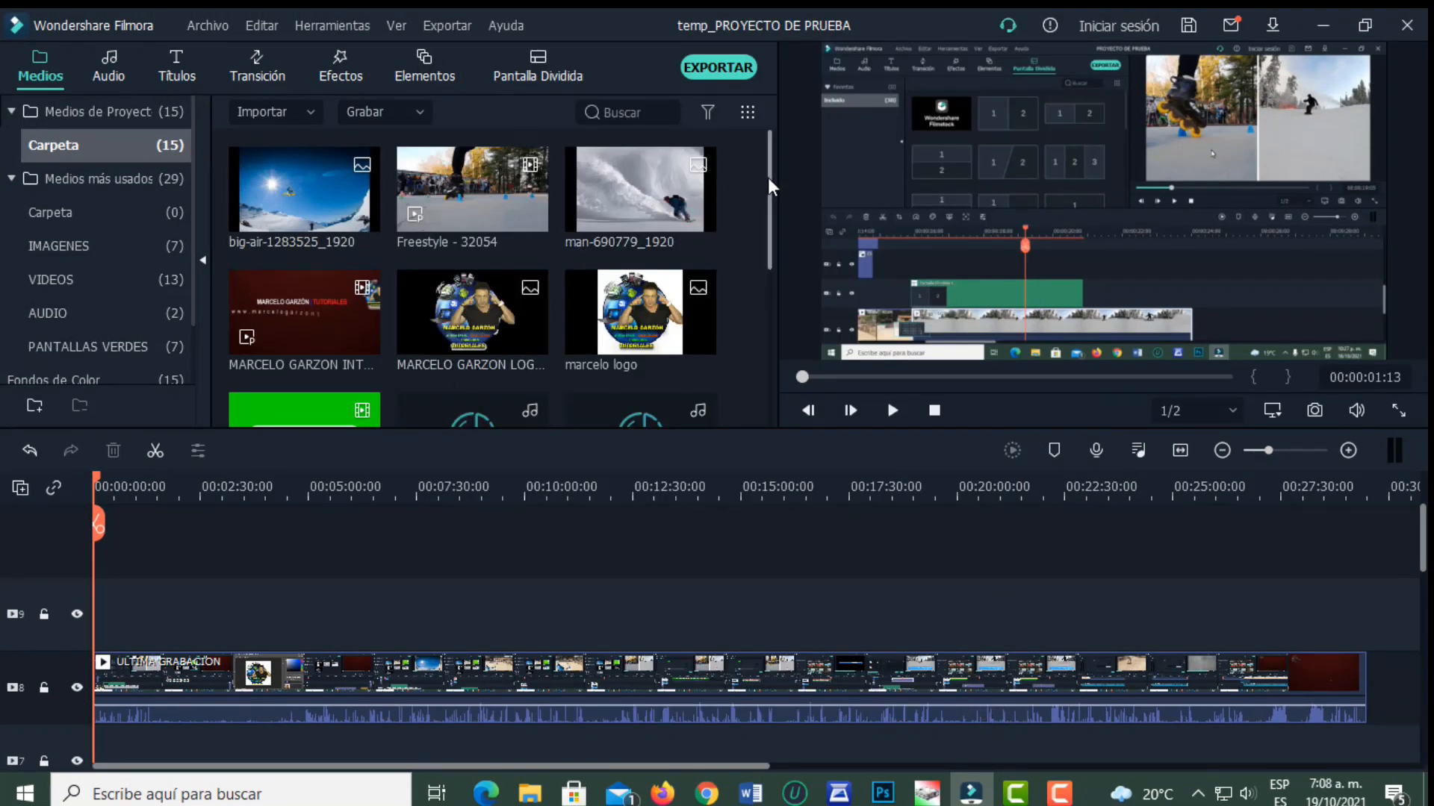
left_click_drag(770, 190, 750, 378)
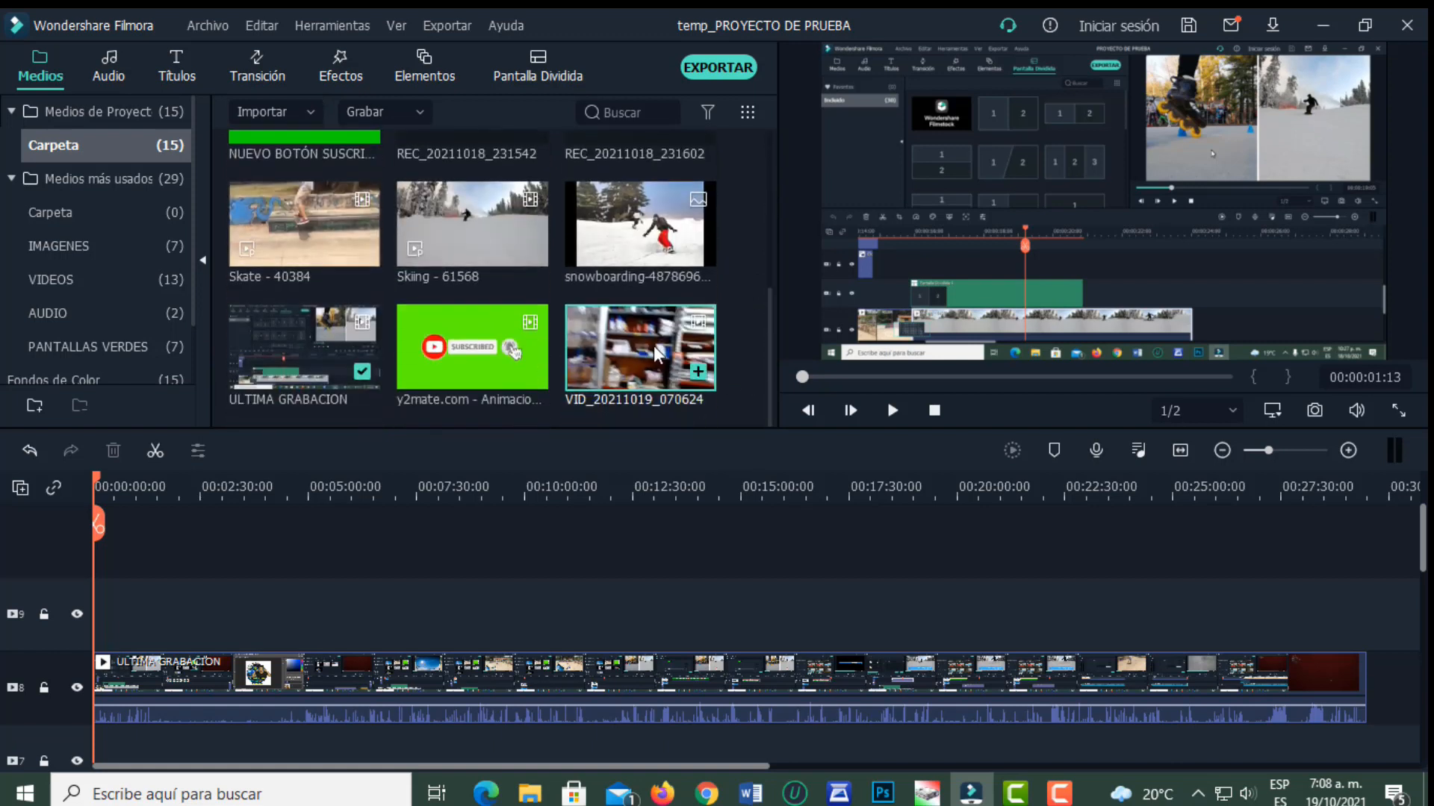
left_click_drag(649, 349, 928, 604)
left_click(923, 484)
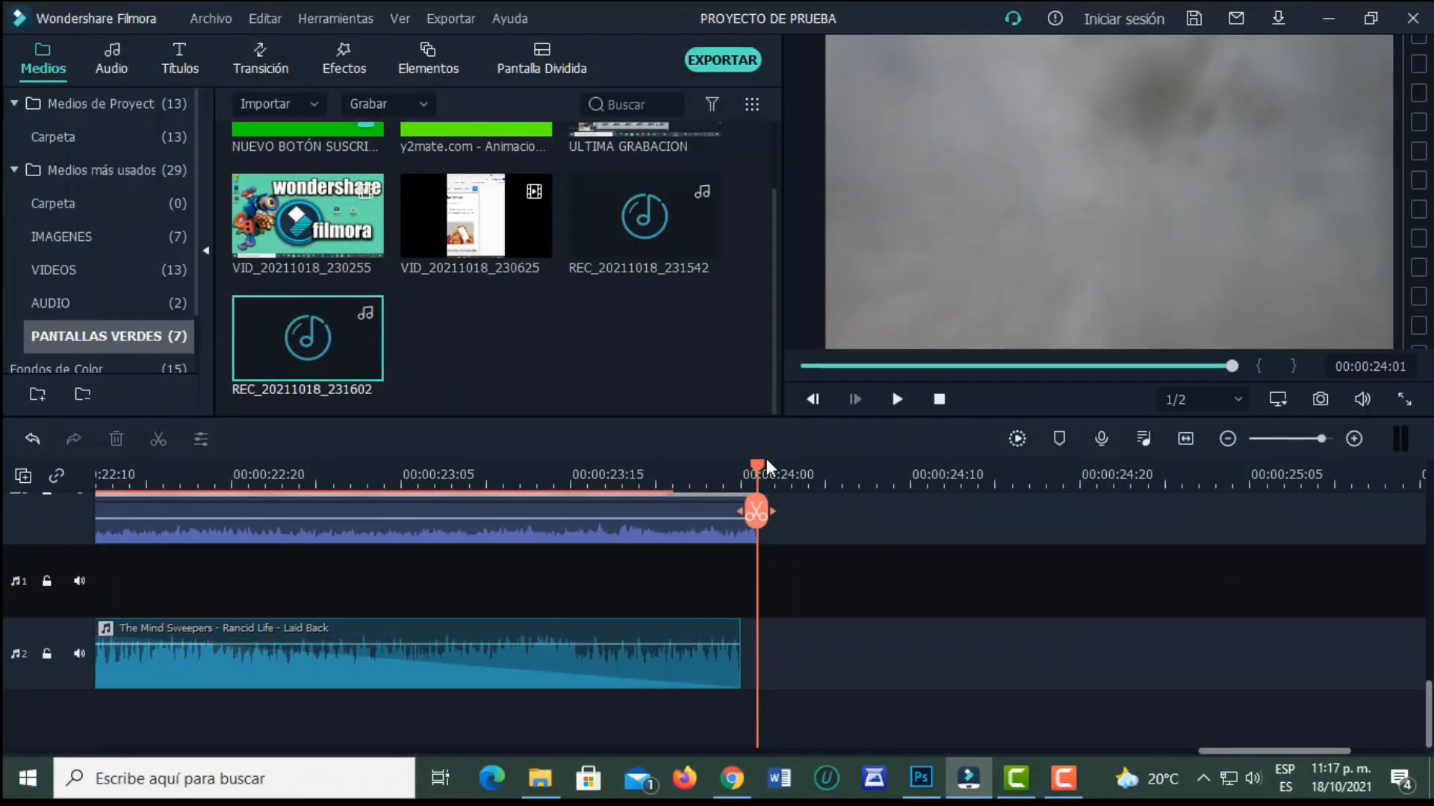
- Move the playhead back to 00:00:23:08, over the skiing clip on video track 1
left_click_drag(759, 463, 710, 471)
scroll(908, 639, "up", 2)
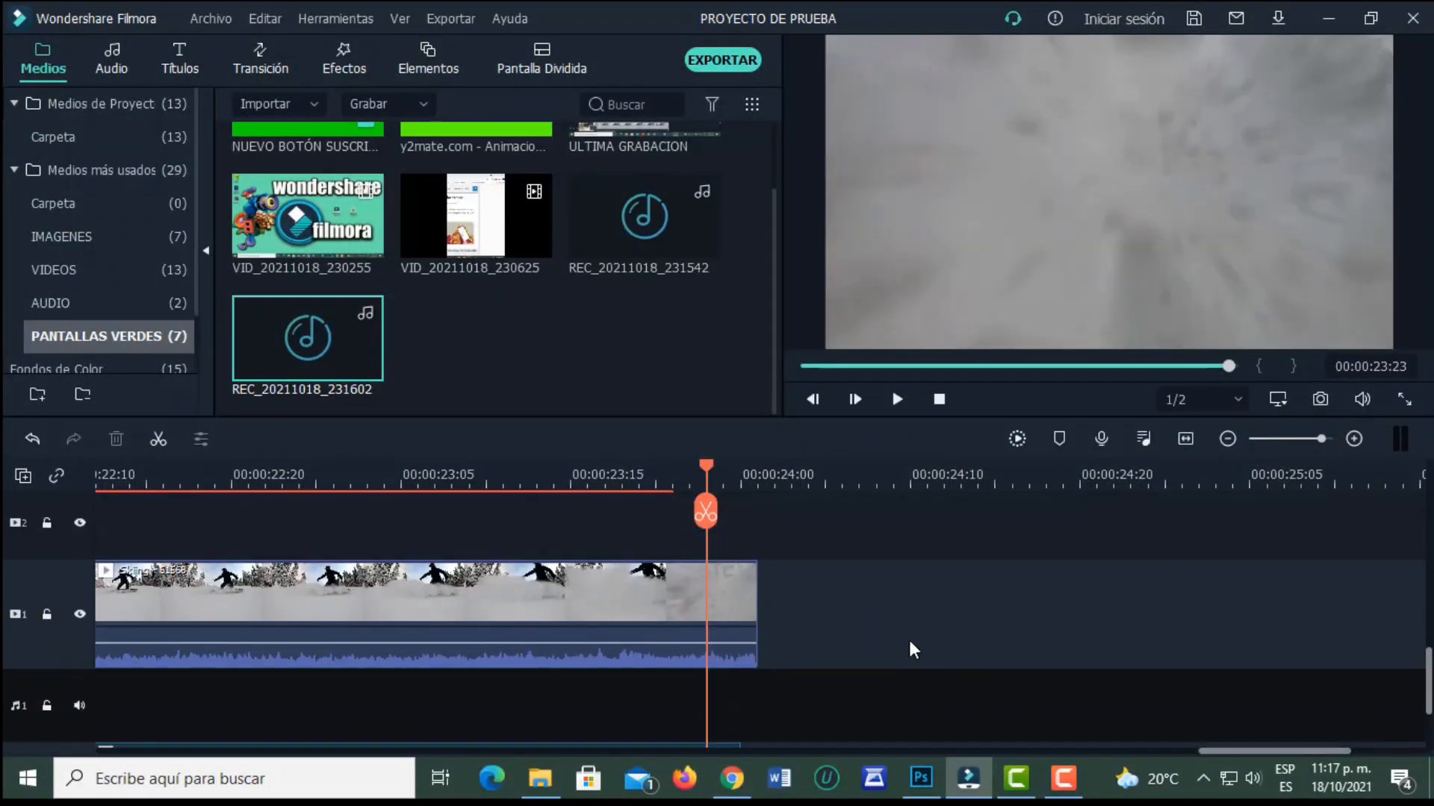
scroll(909, 642, "up", 1)
left_click(454, 475)
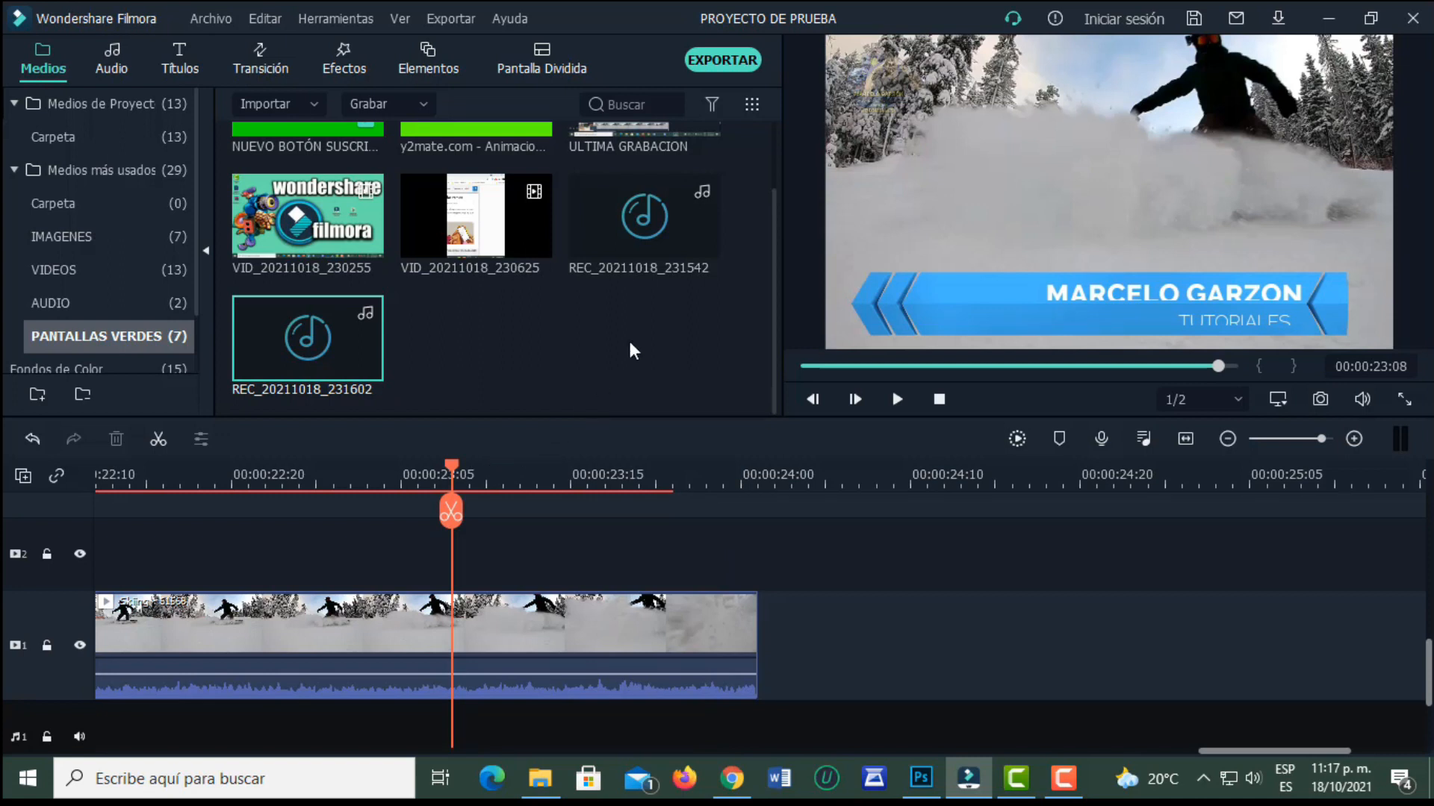
- Start a local MP4 export and name the file PROYECTO DE PRUEMA followed by the author's first name
left_click(723, 58)
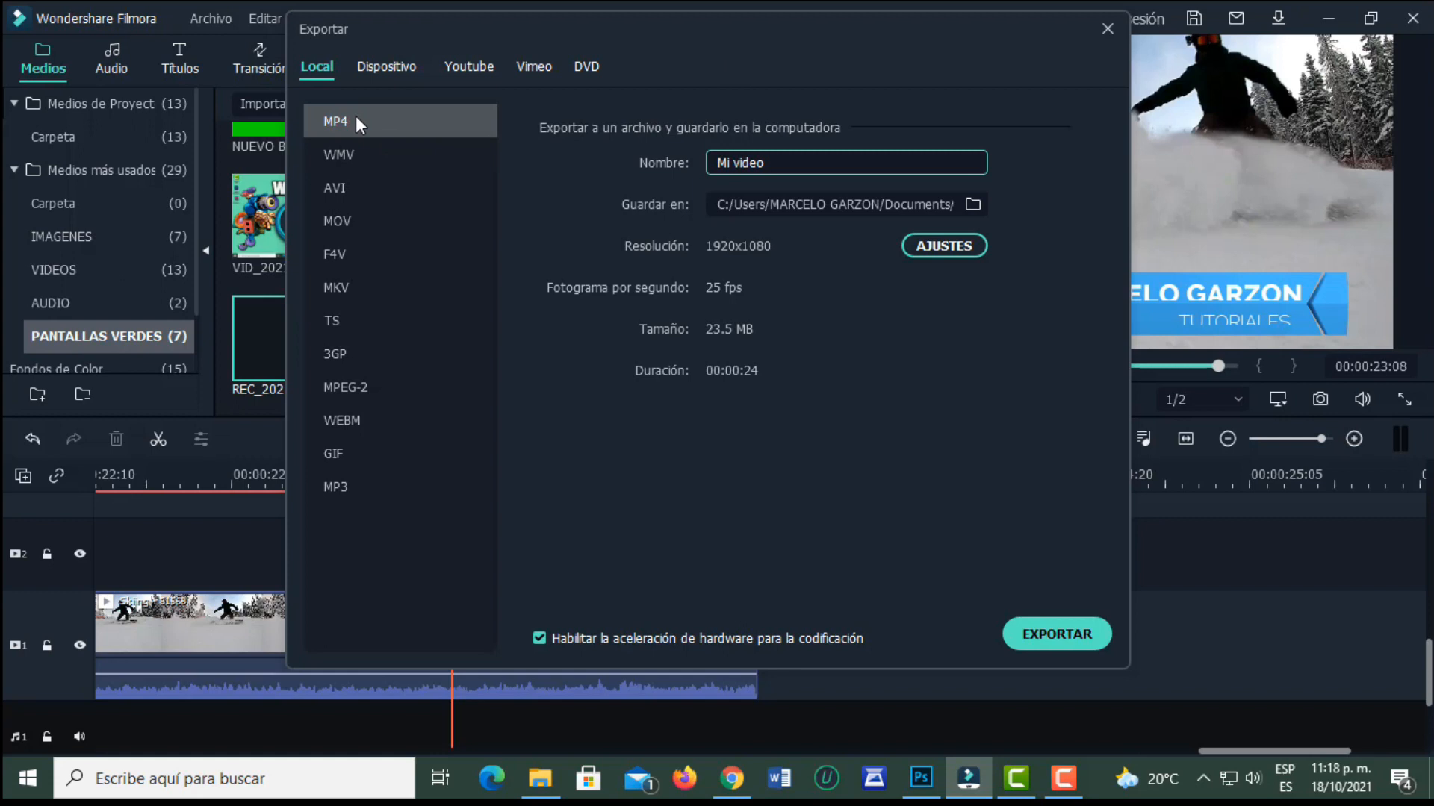
key("ctrl+a")
type("PROYECTO DE PRUEMA MARCEÑ")
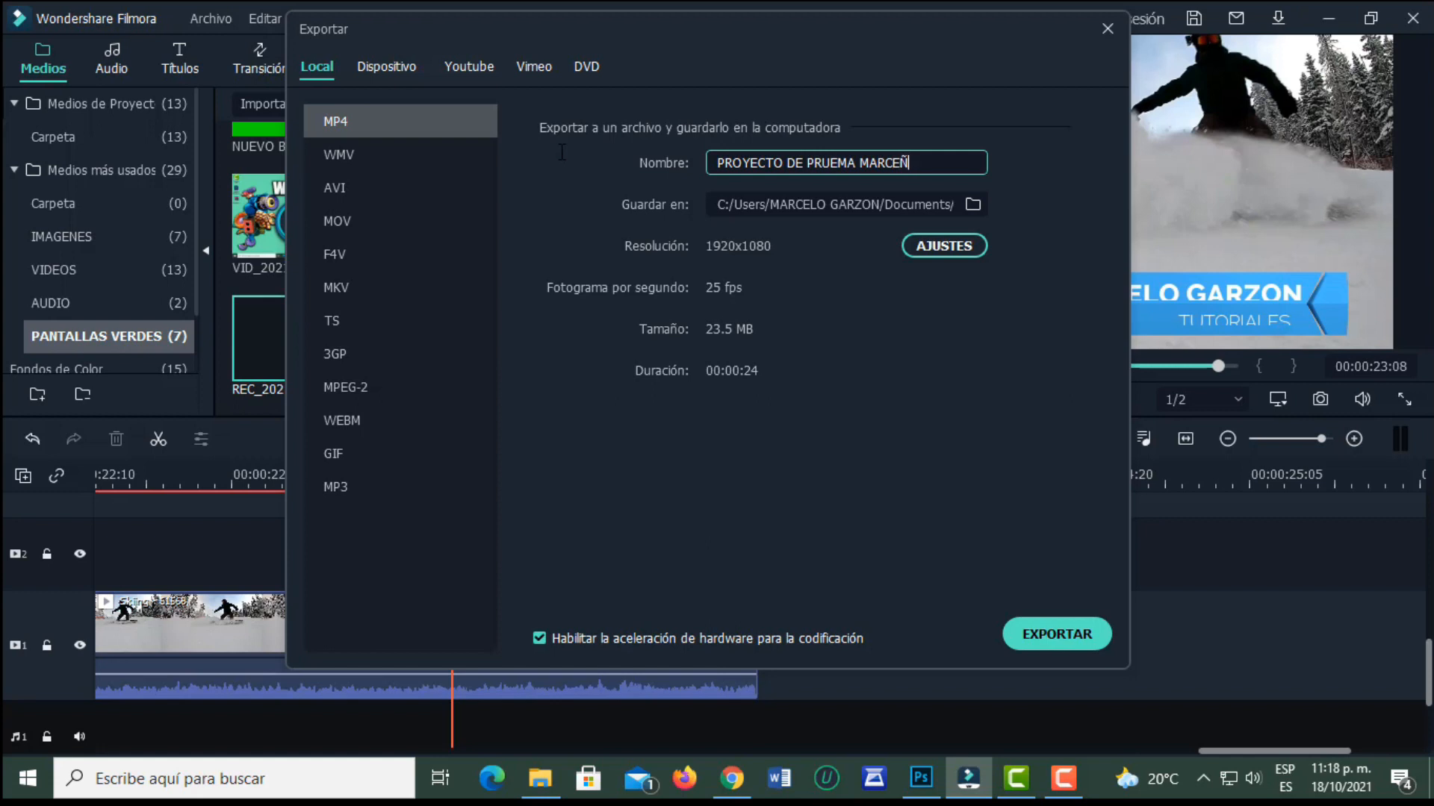
key("BackSpace")
type("LO")
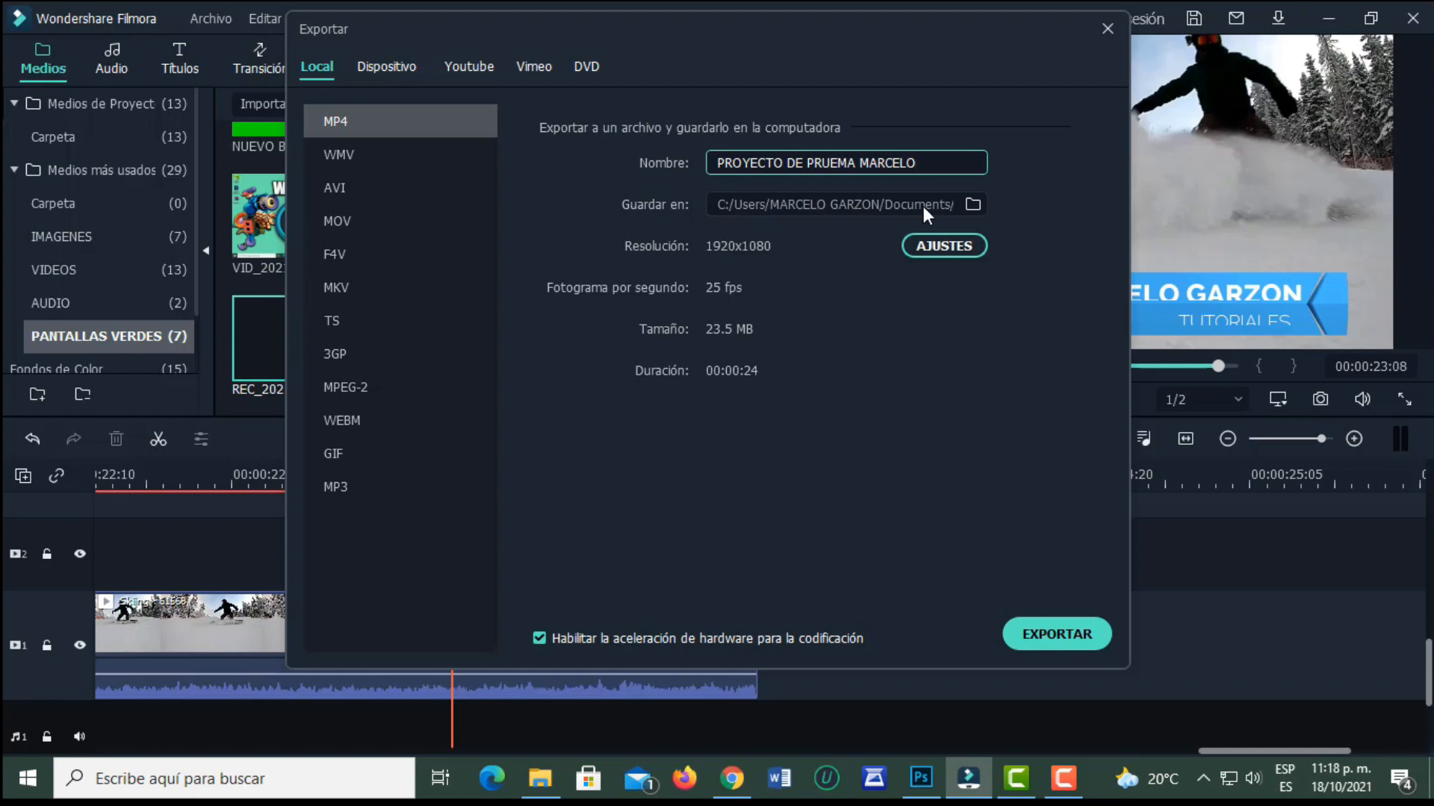
- Check the export's destination folder and its quality and resolution settings, leaving them as they are
left_click(974, 203)
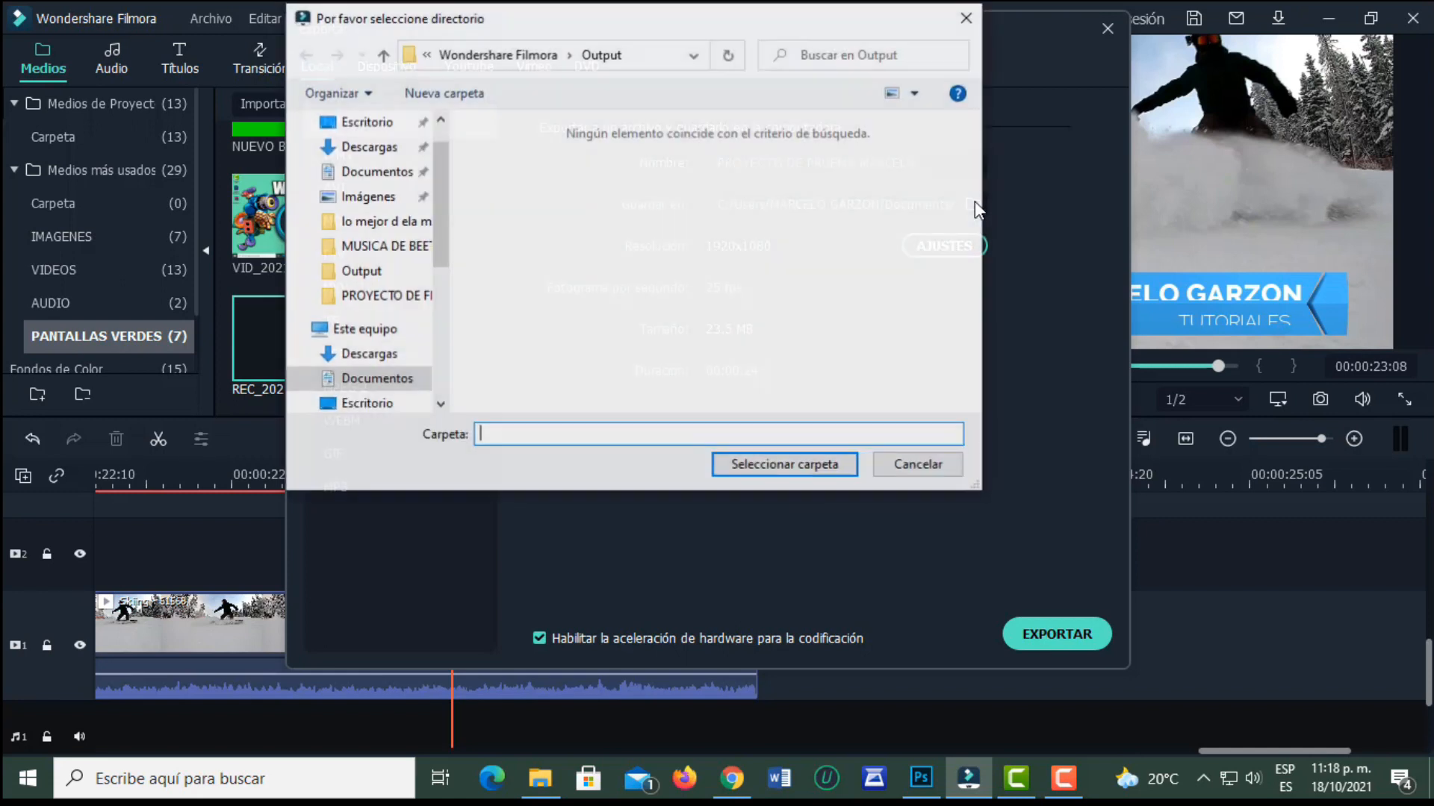
left_click(967, 18)
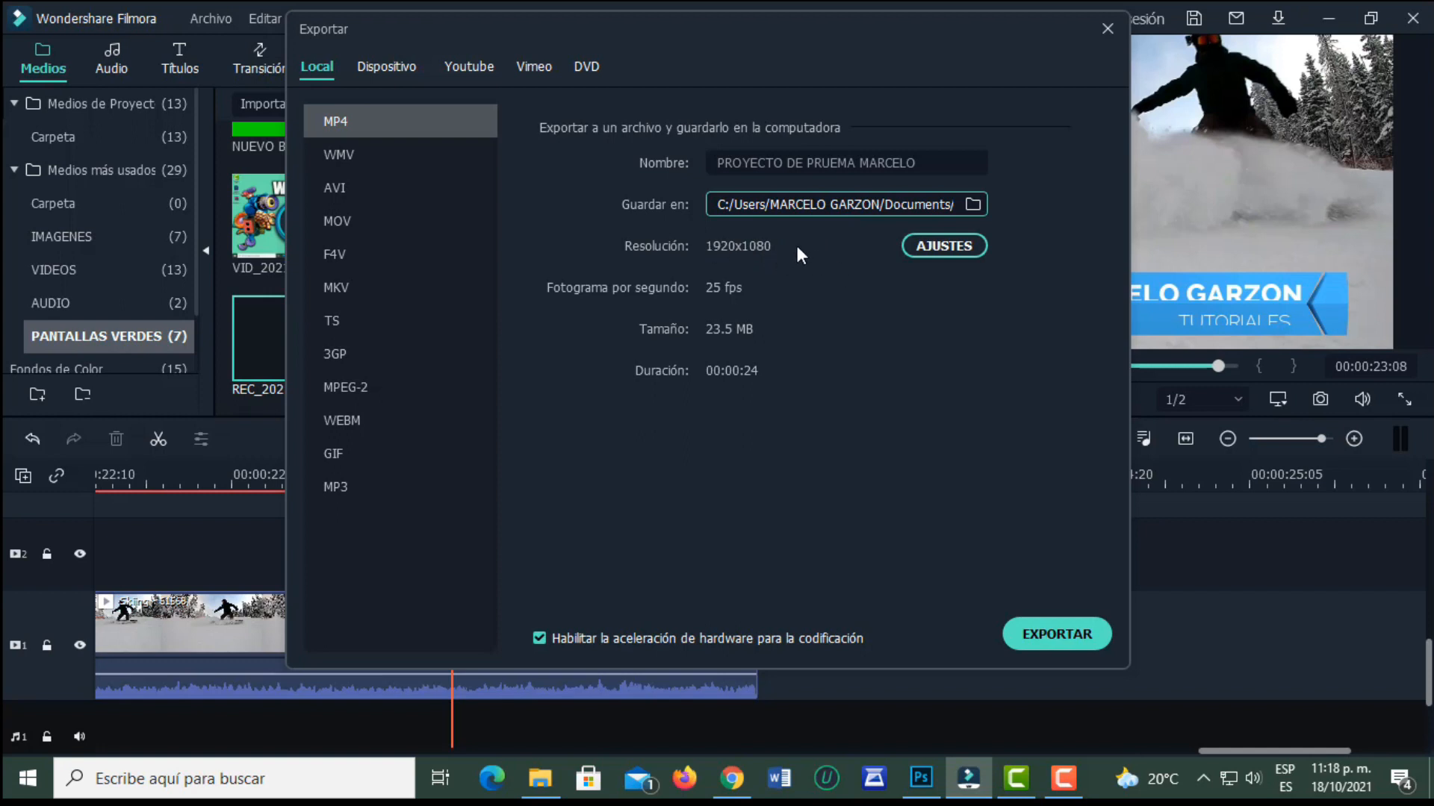
left_click(947, 249)
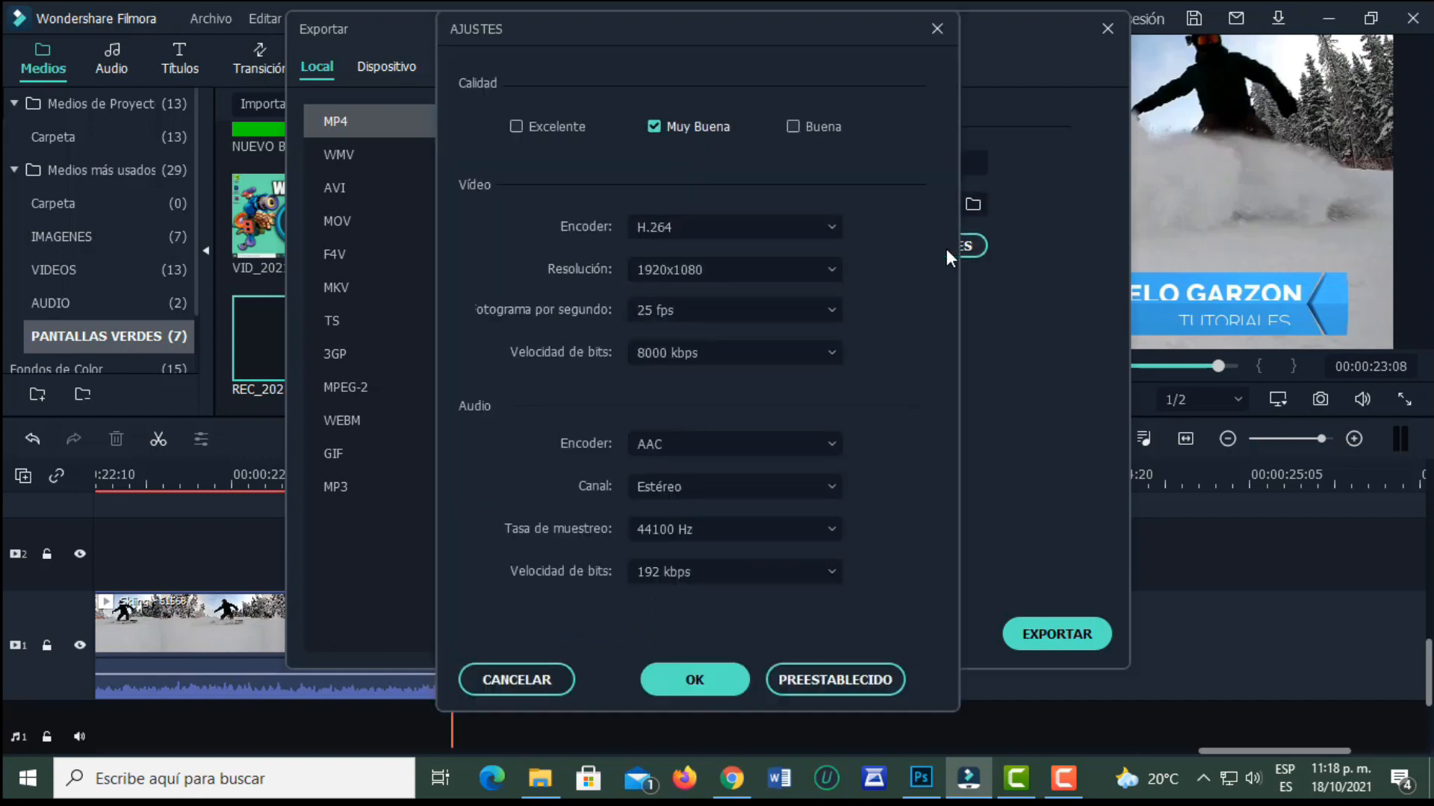
left_click(821, 272)
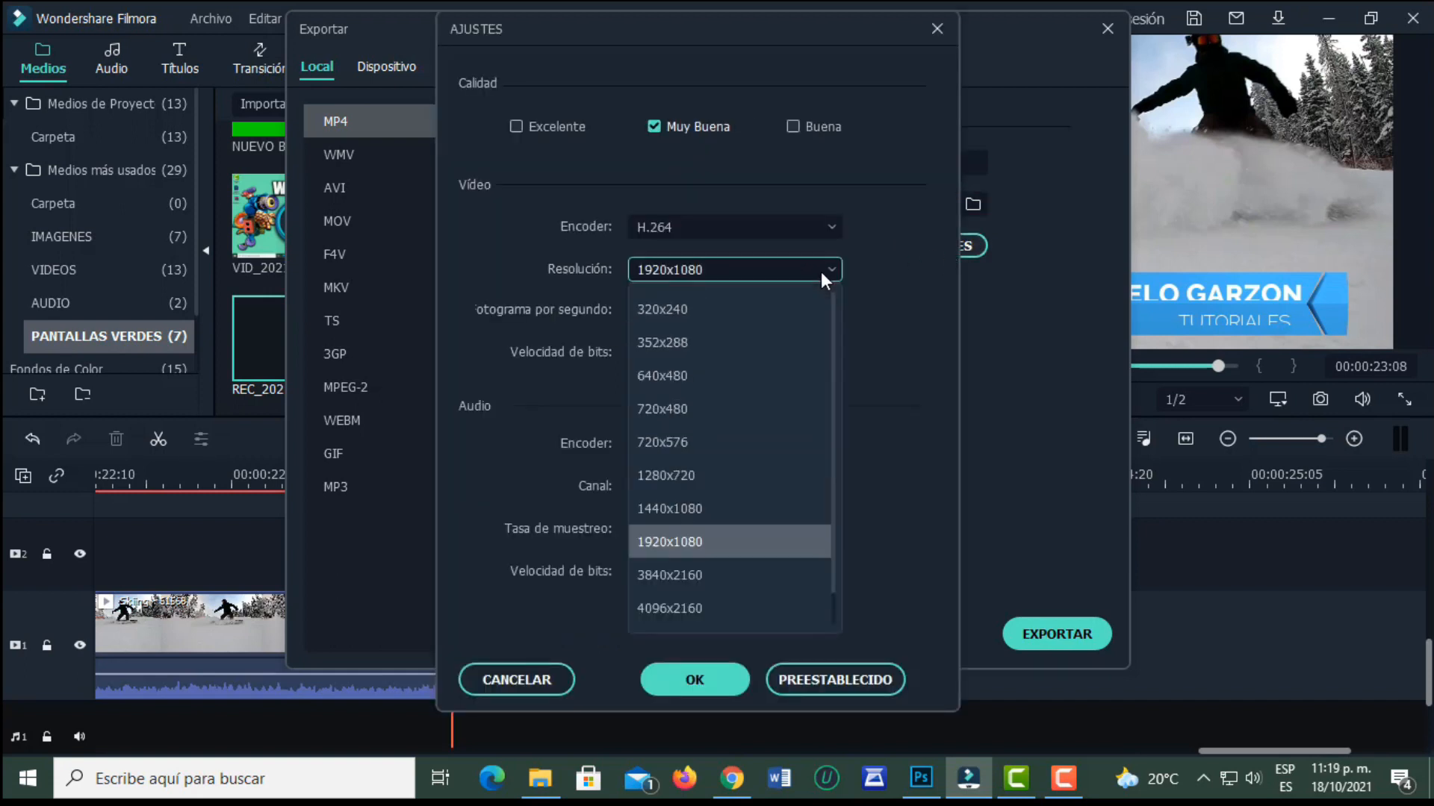
left_click(939, 29)
left_click(939, 28)
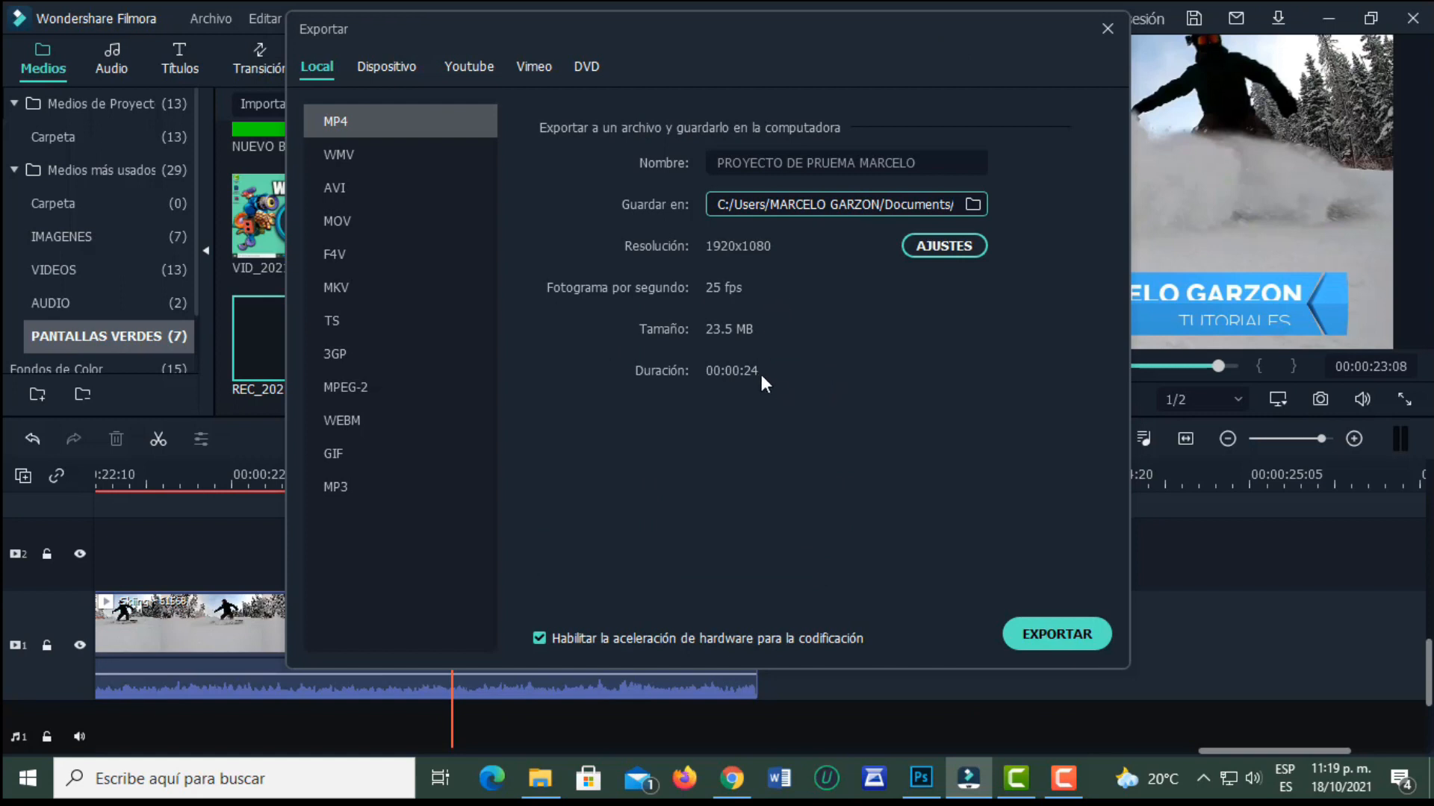
- Export the project as an MP4 file and show it in the Output folder
left_click(1059, 644)
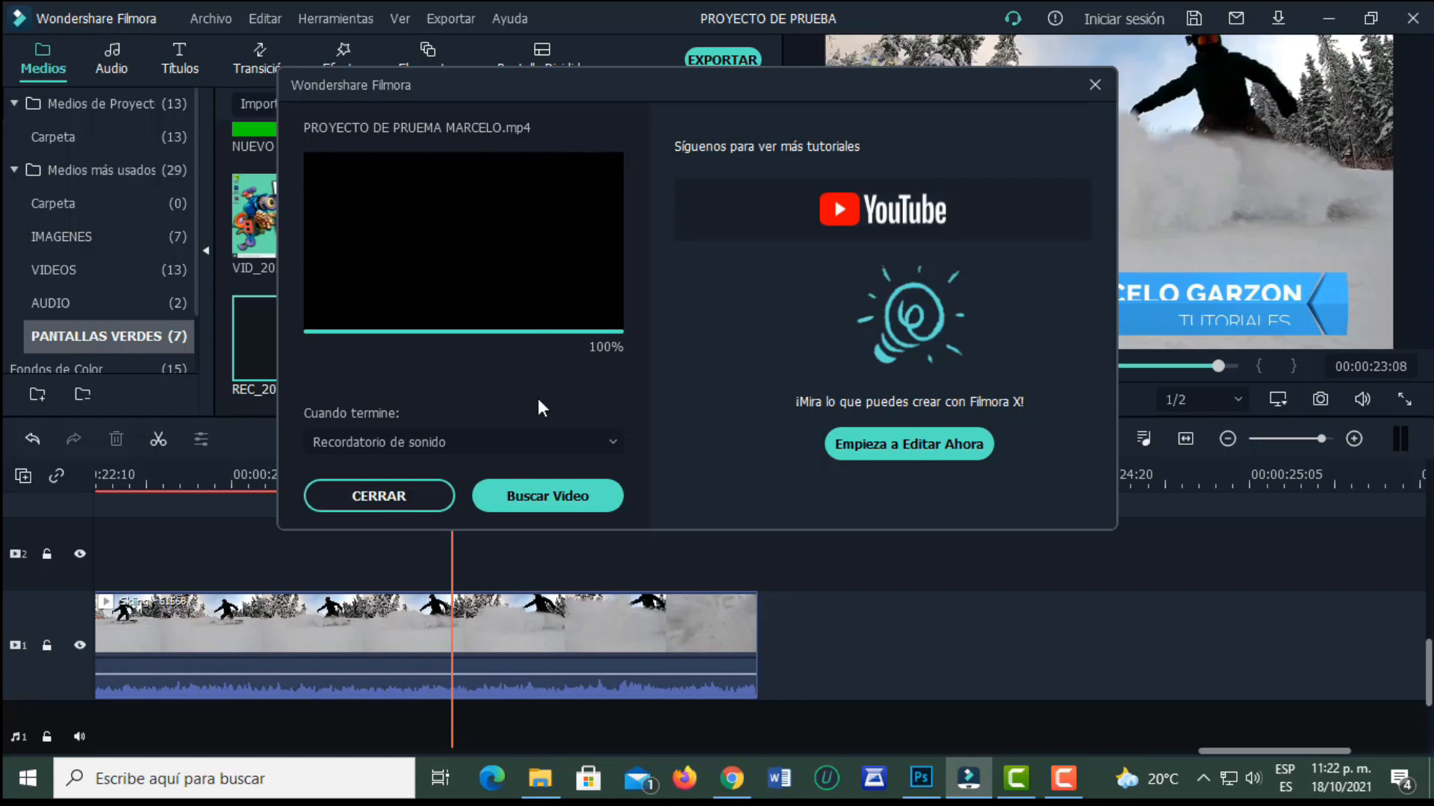
left_click(561, 501)
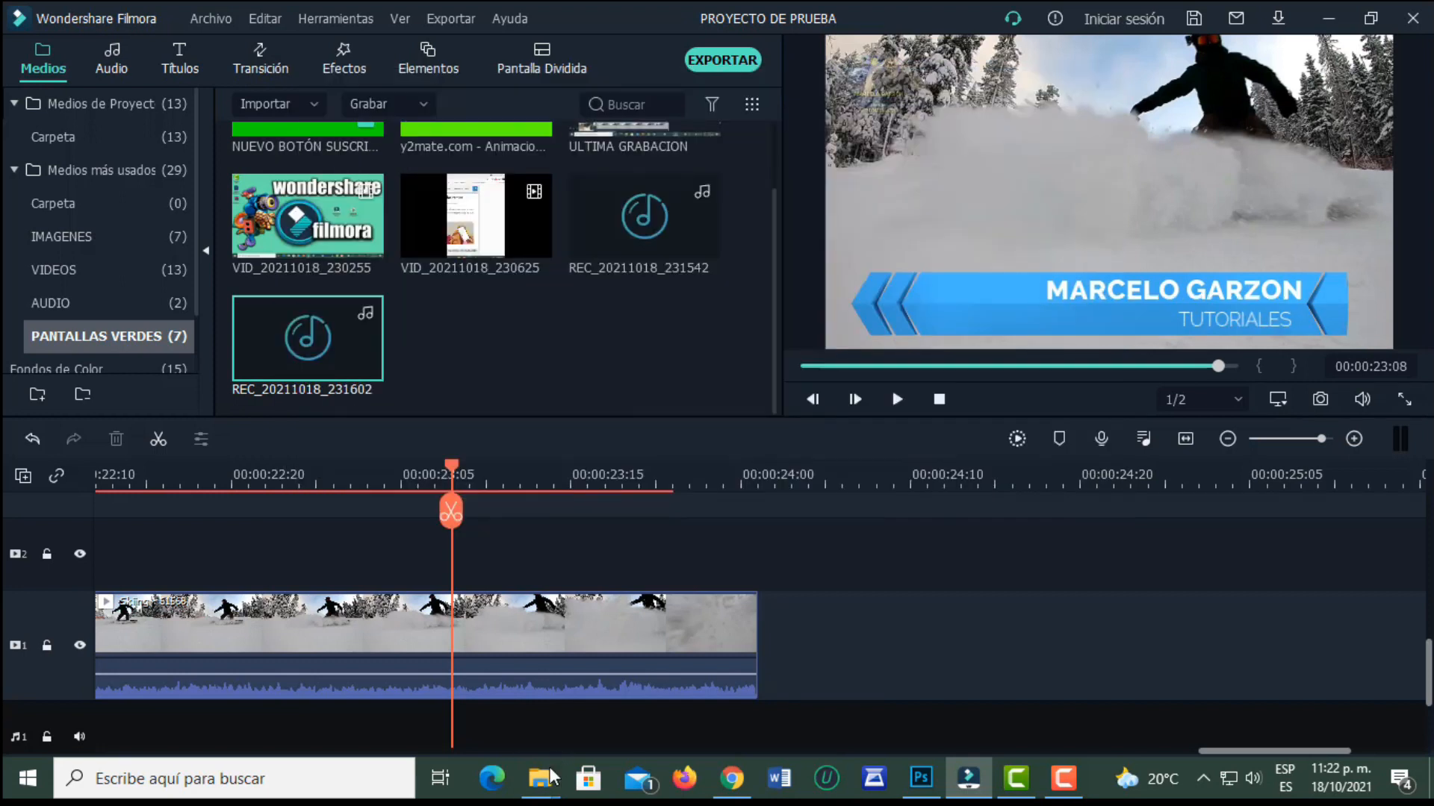
mouse_move(540, 779)
left_click(595, 726)
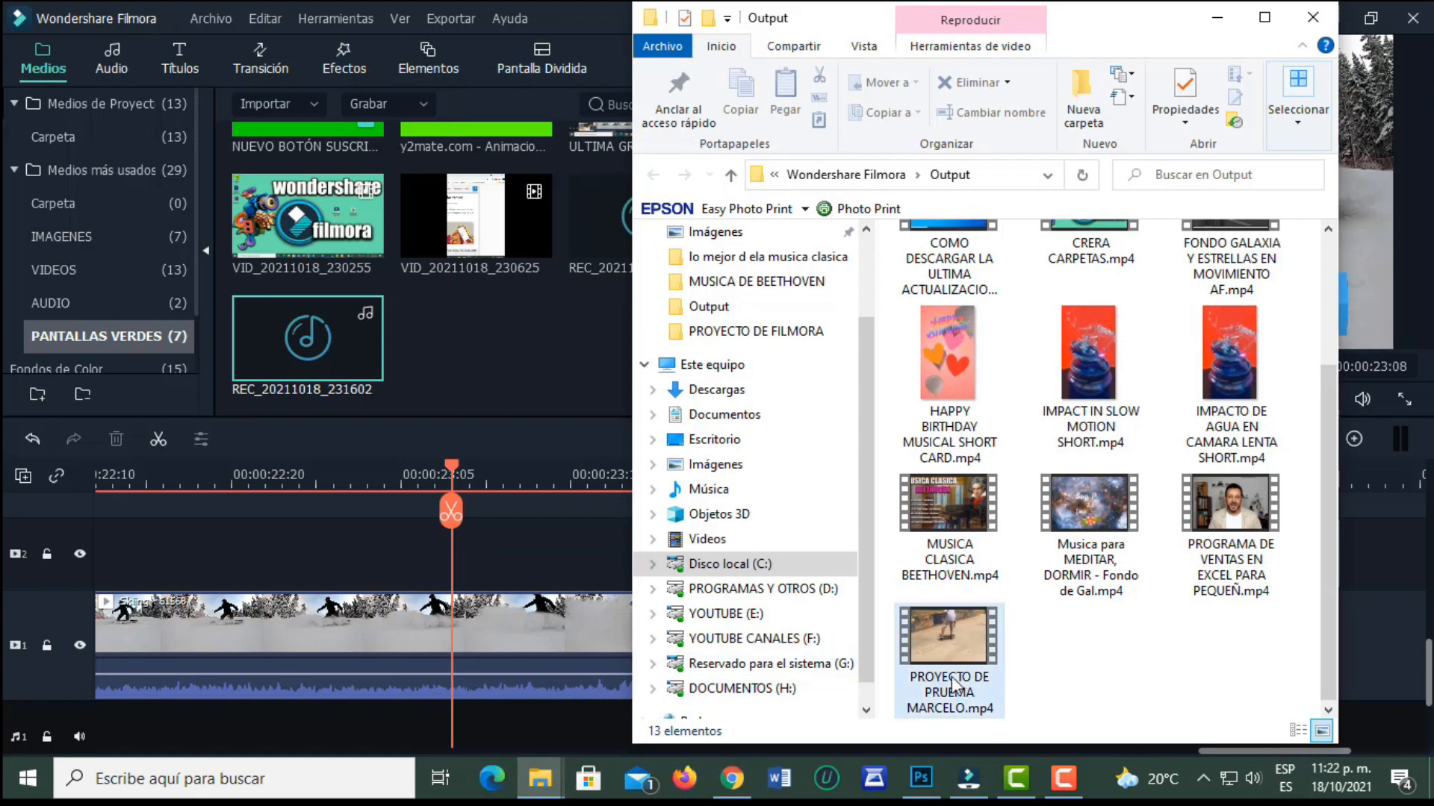
- Play the exported MP4 from the Output folder, close the player and switch back to Filmora
double_click(951, 638)
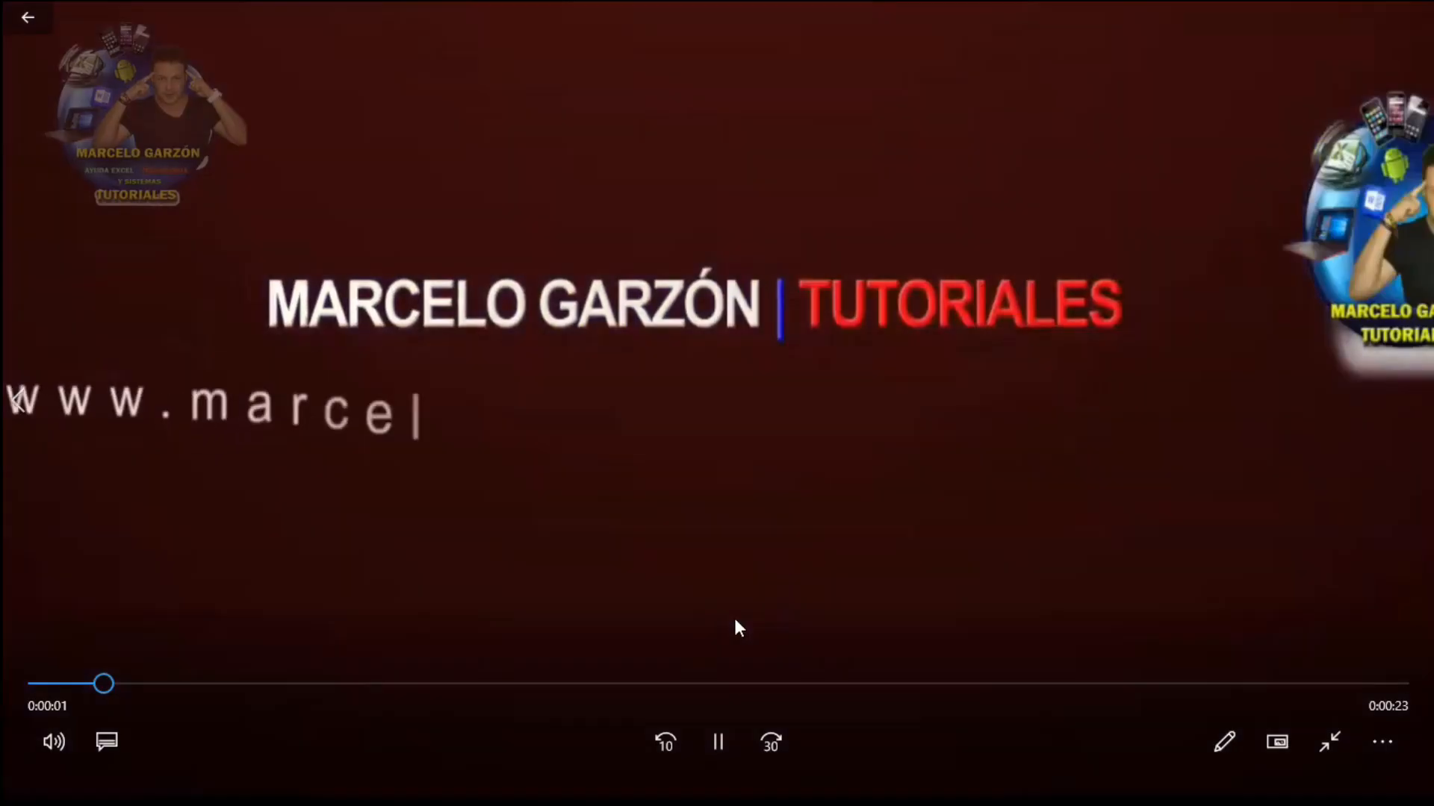
double_click(863, 548)
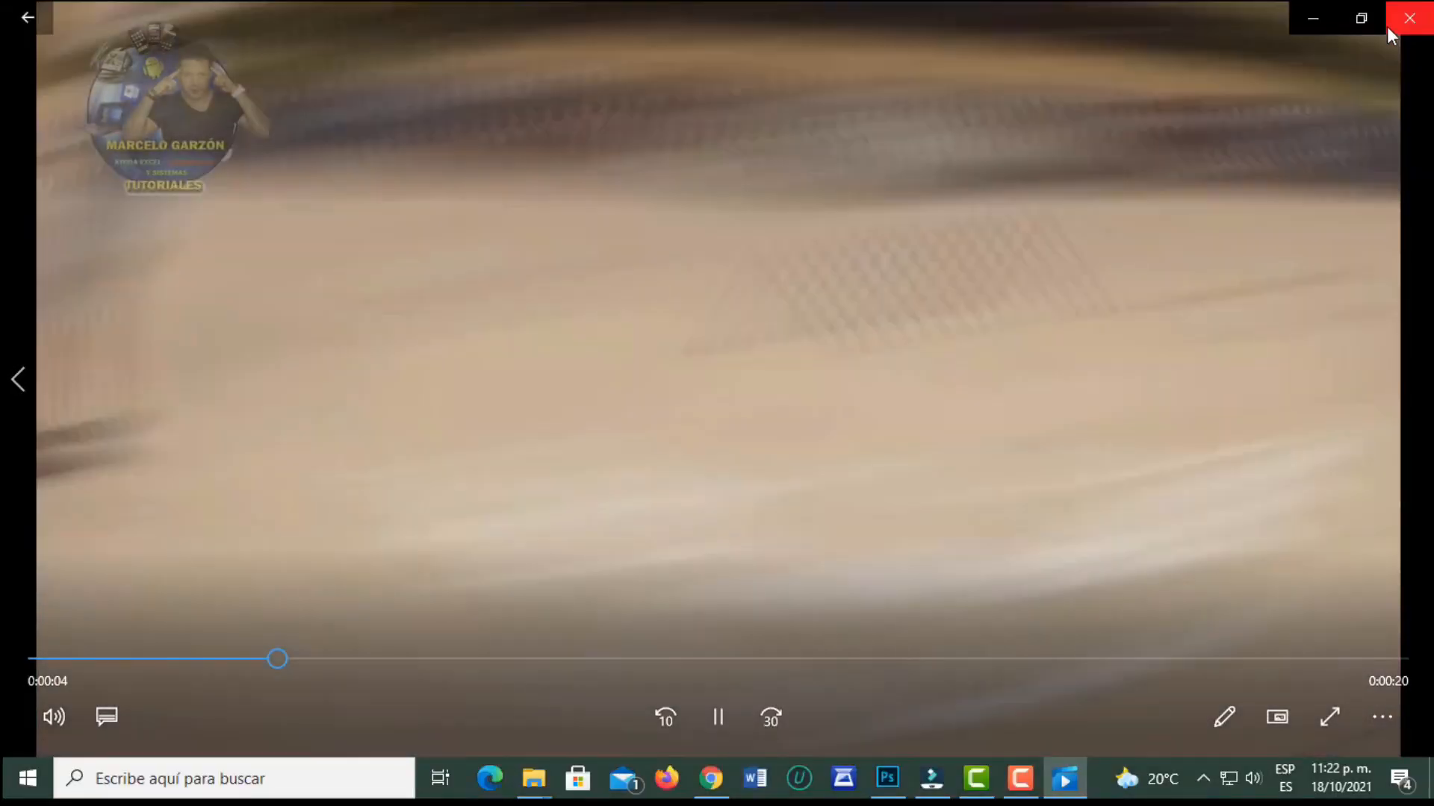
left_click(1394, 24)
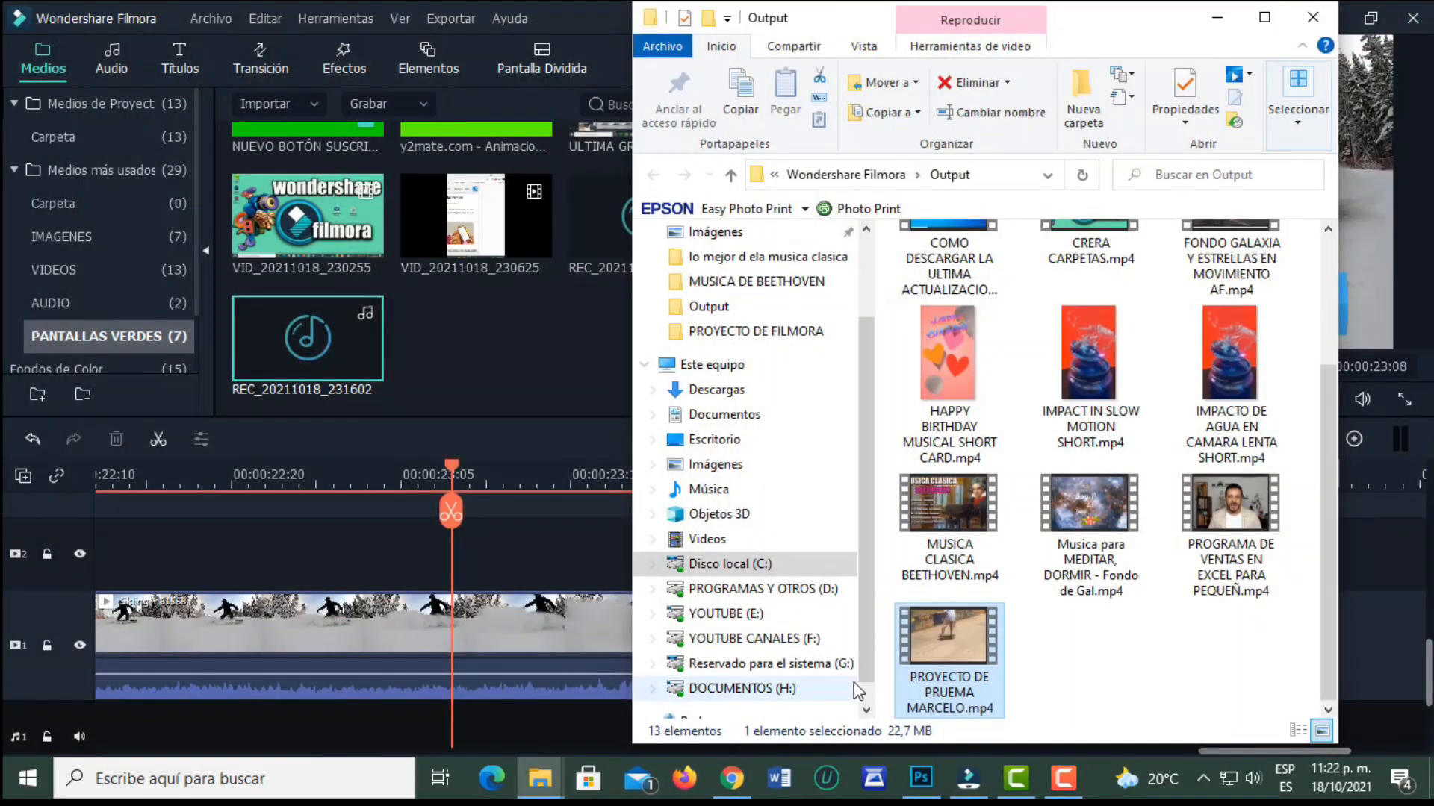
left_click(969, 779)
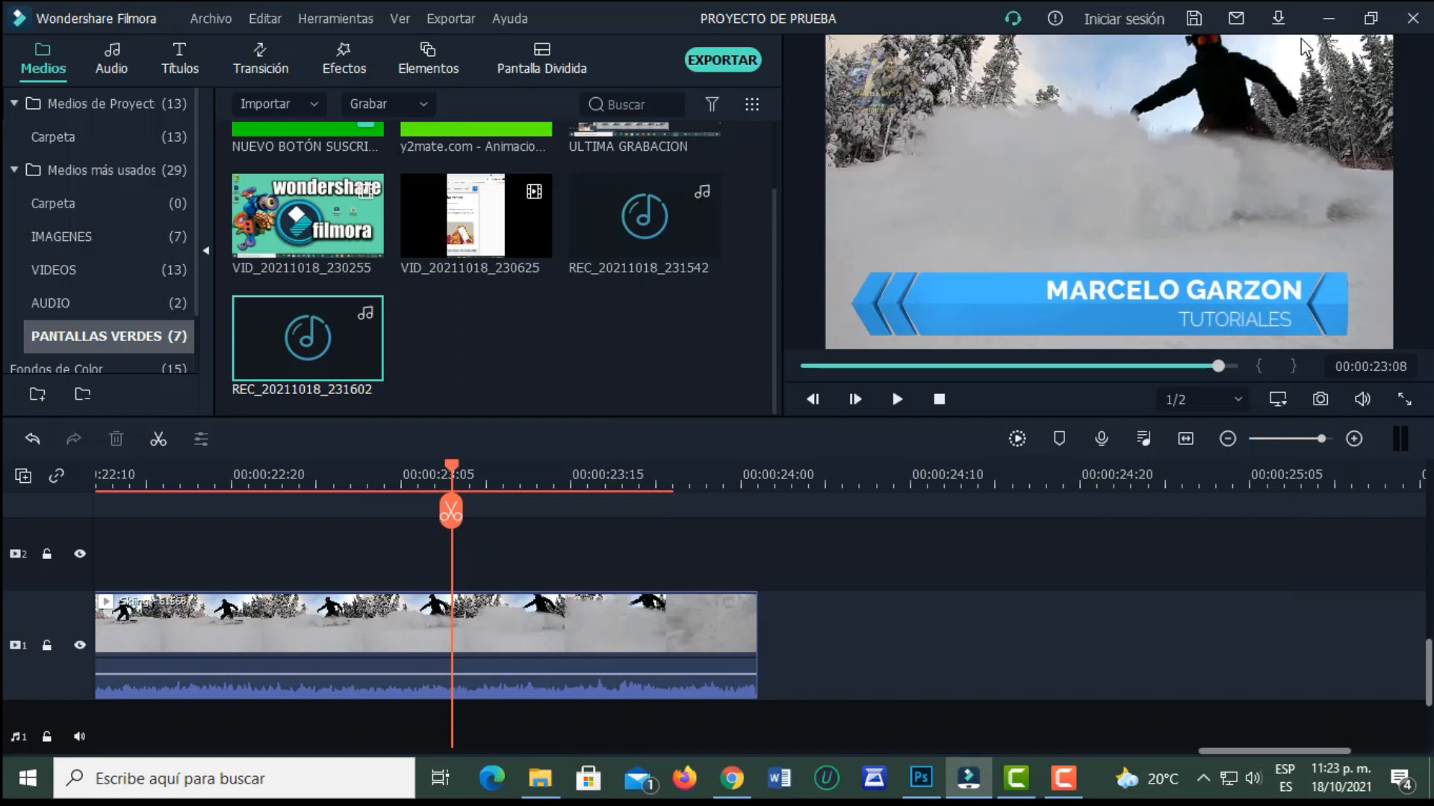